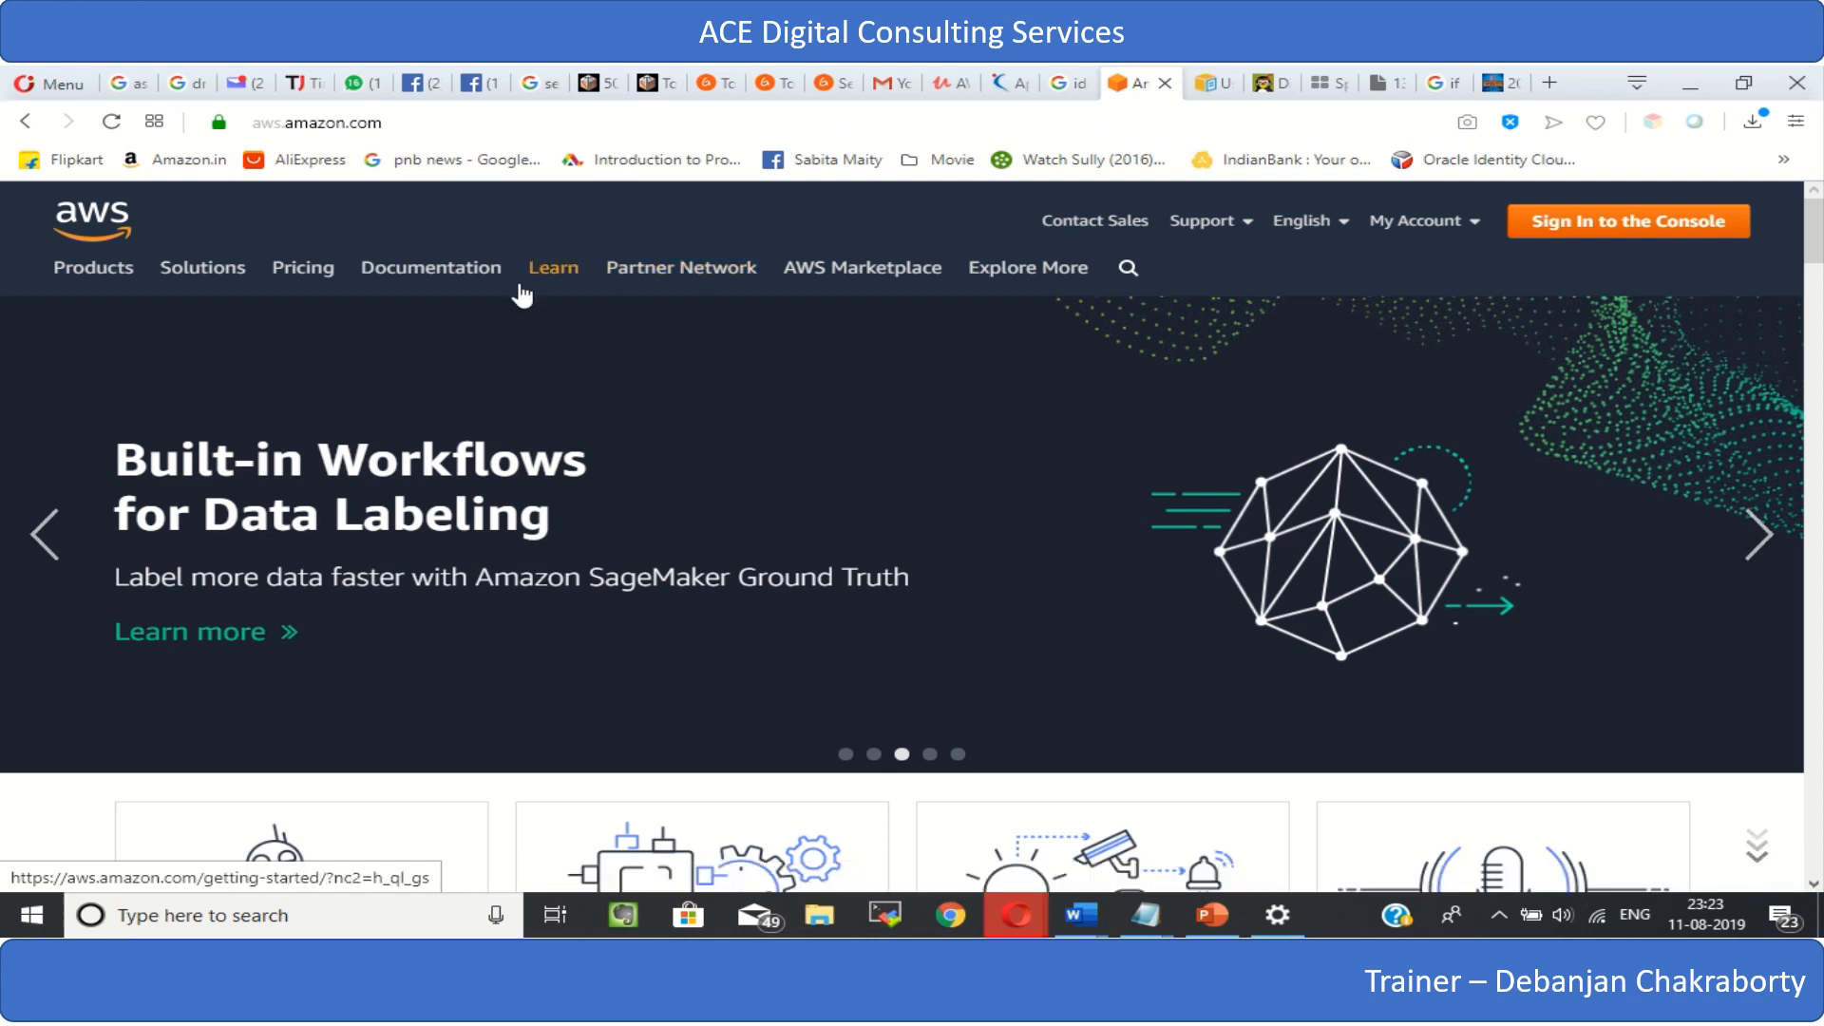
- Sign in to the AWS Management Console as the root user with the account password
{"action": "mouse_move", "coordinate": [521, 291]}
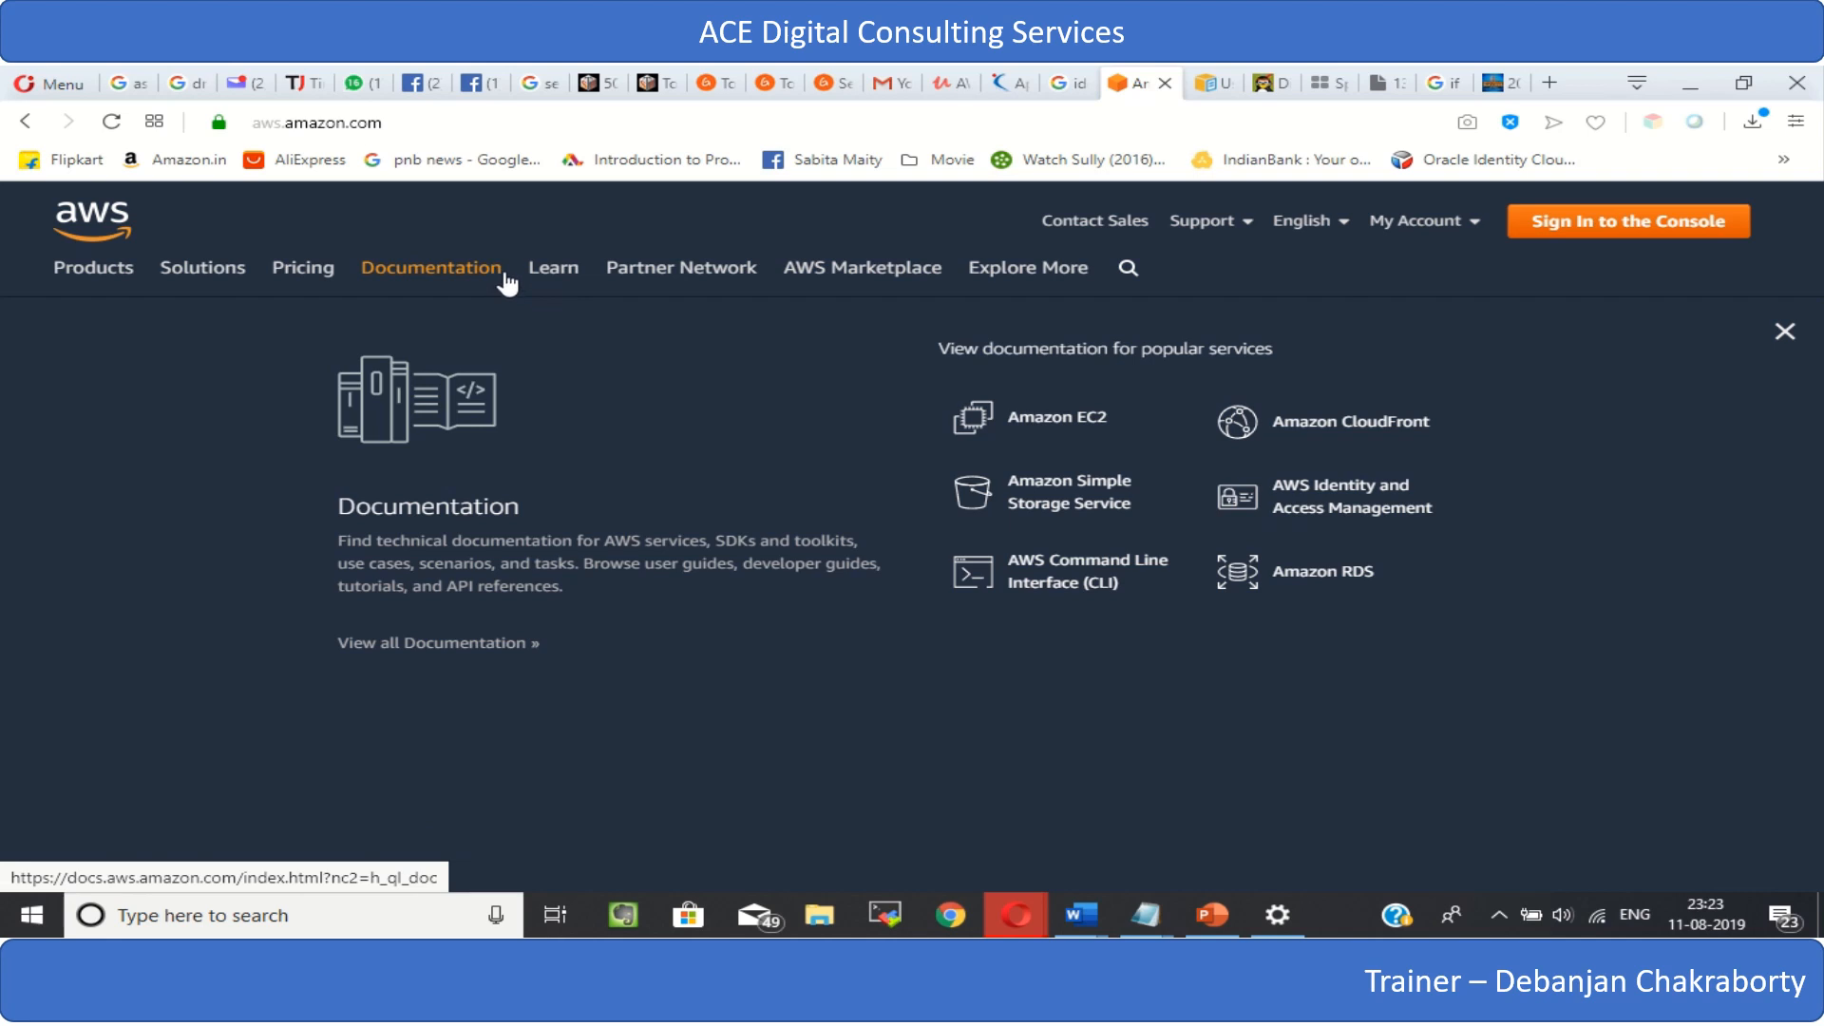
{"action": "mouse_move", "coordinate": [573, 272]}
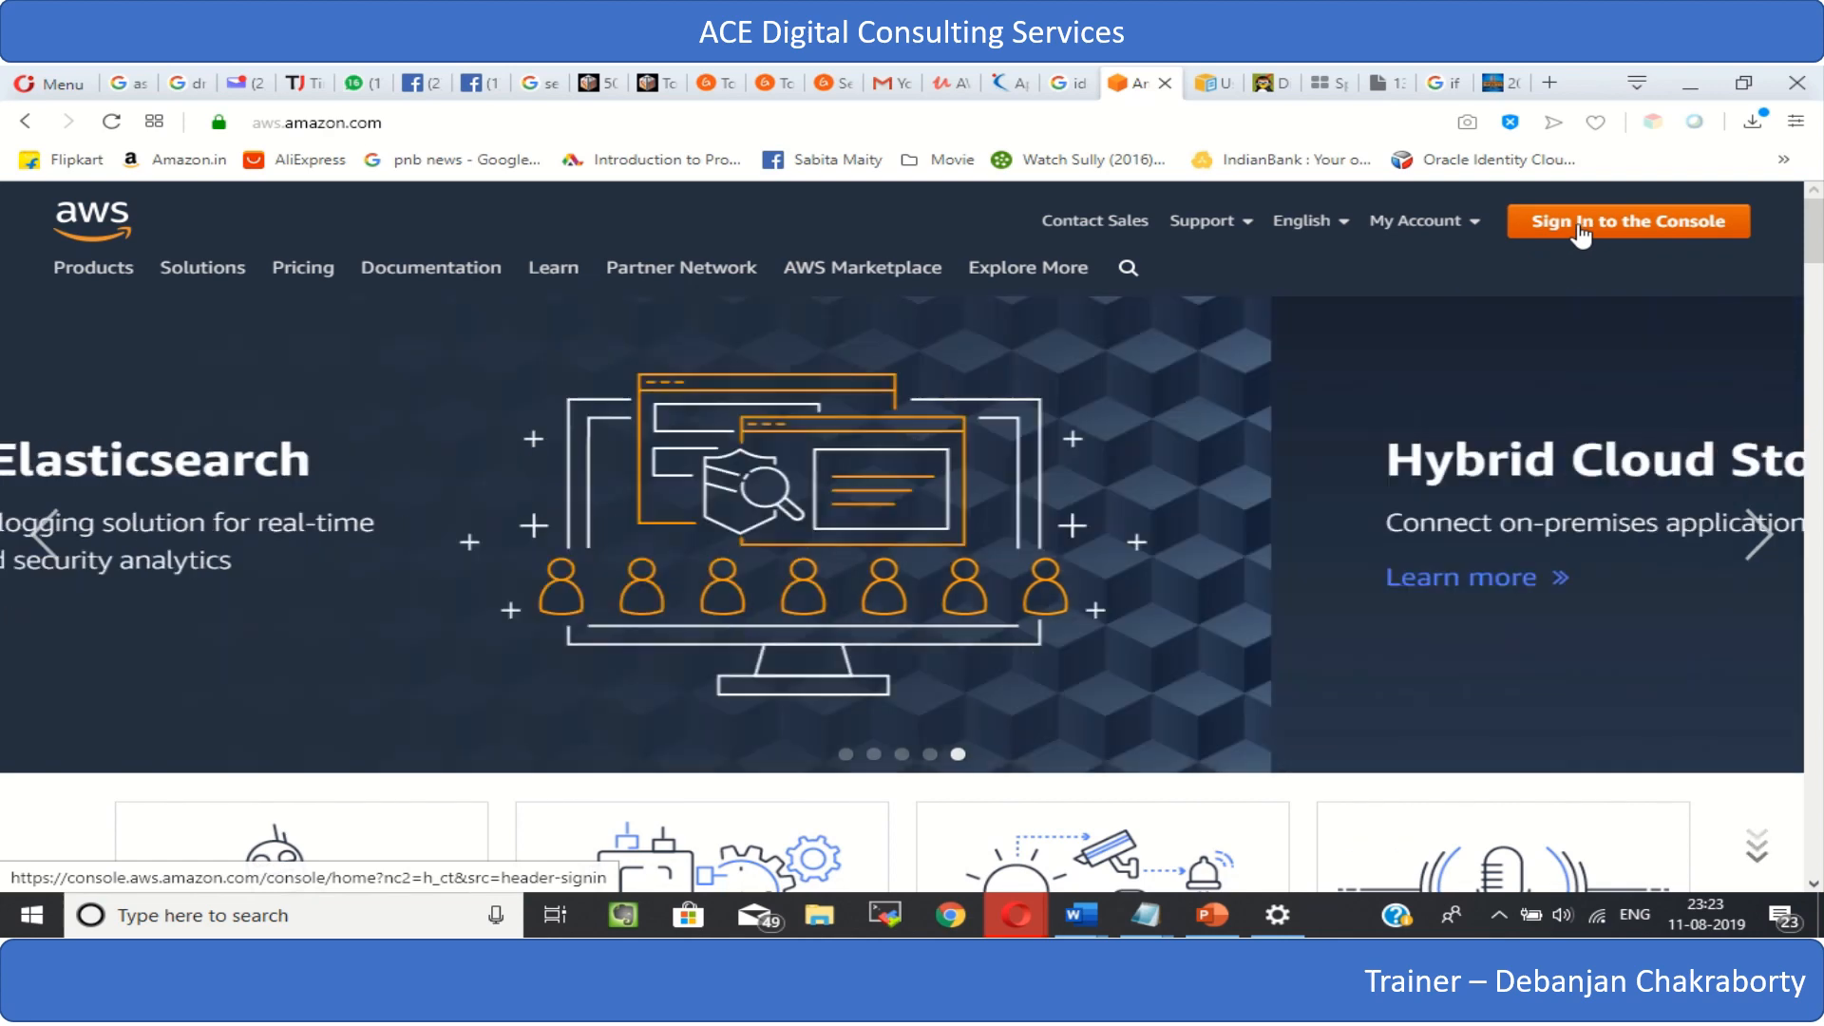
{"action": "left_click", "coordinate": [1578, 226]}
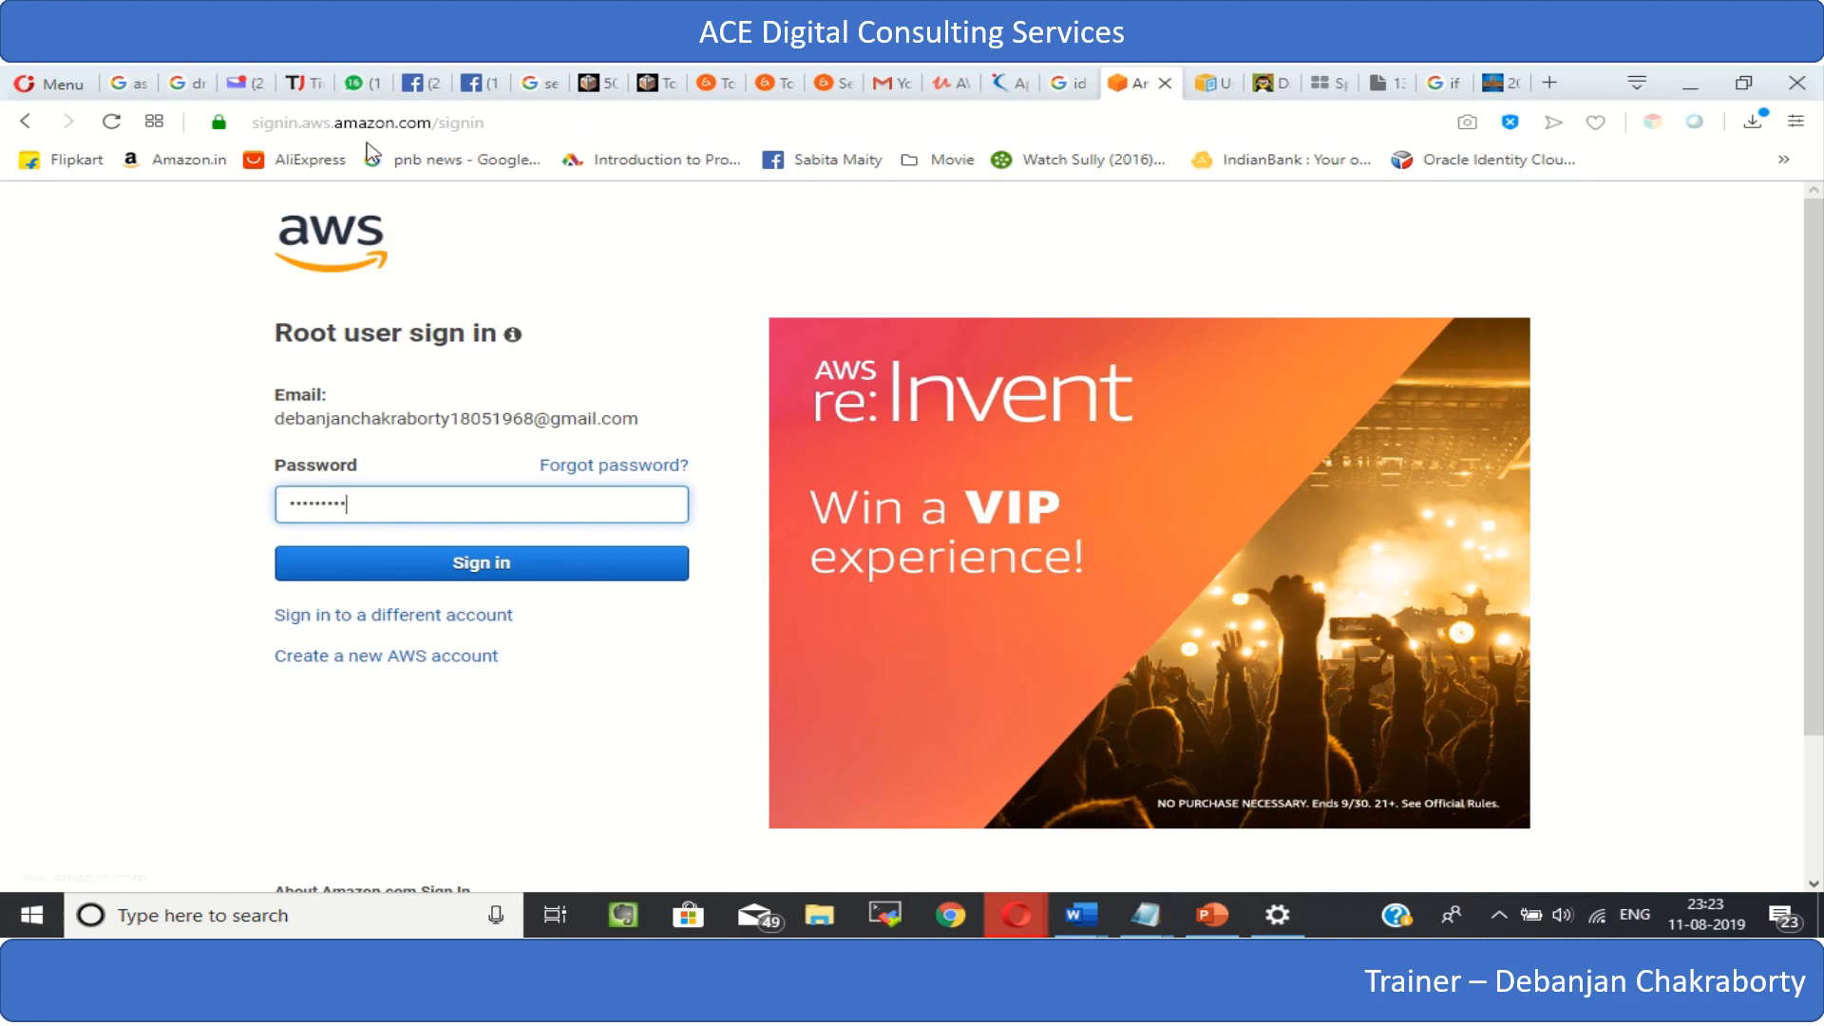
{"action": "left_click", "coordinate": [487, 570]}
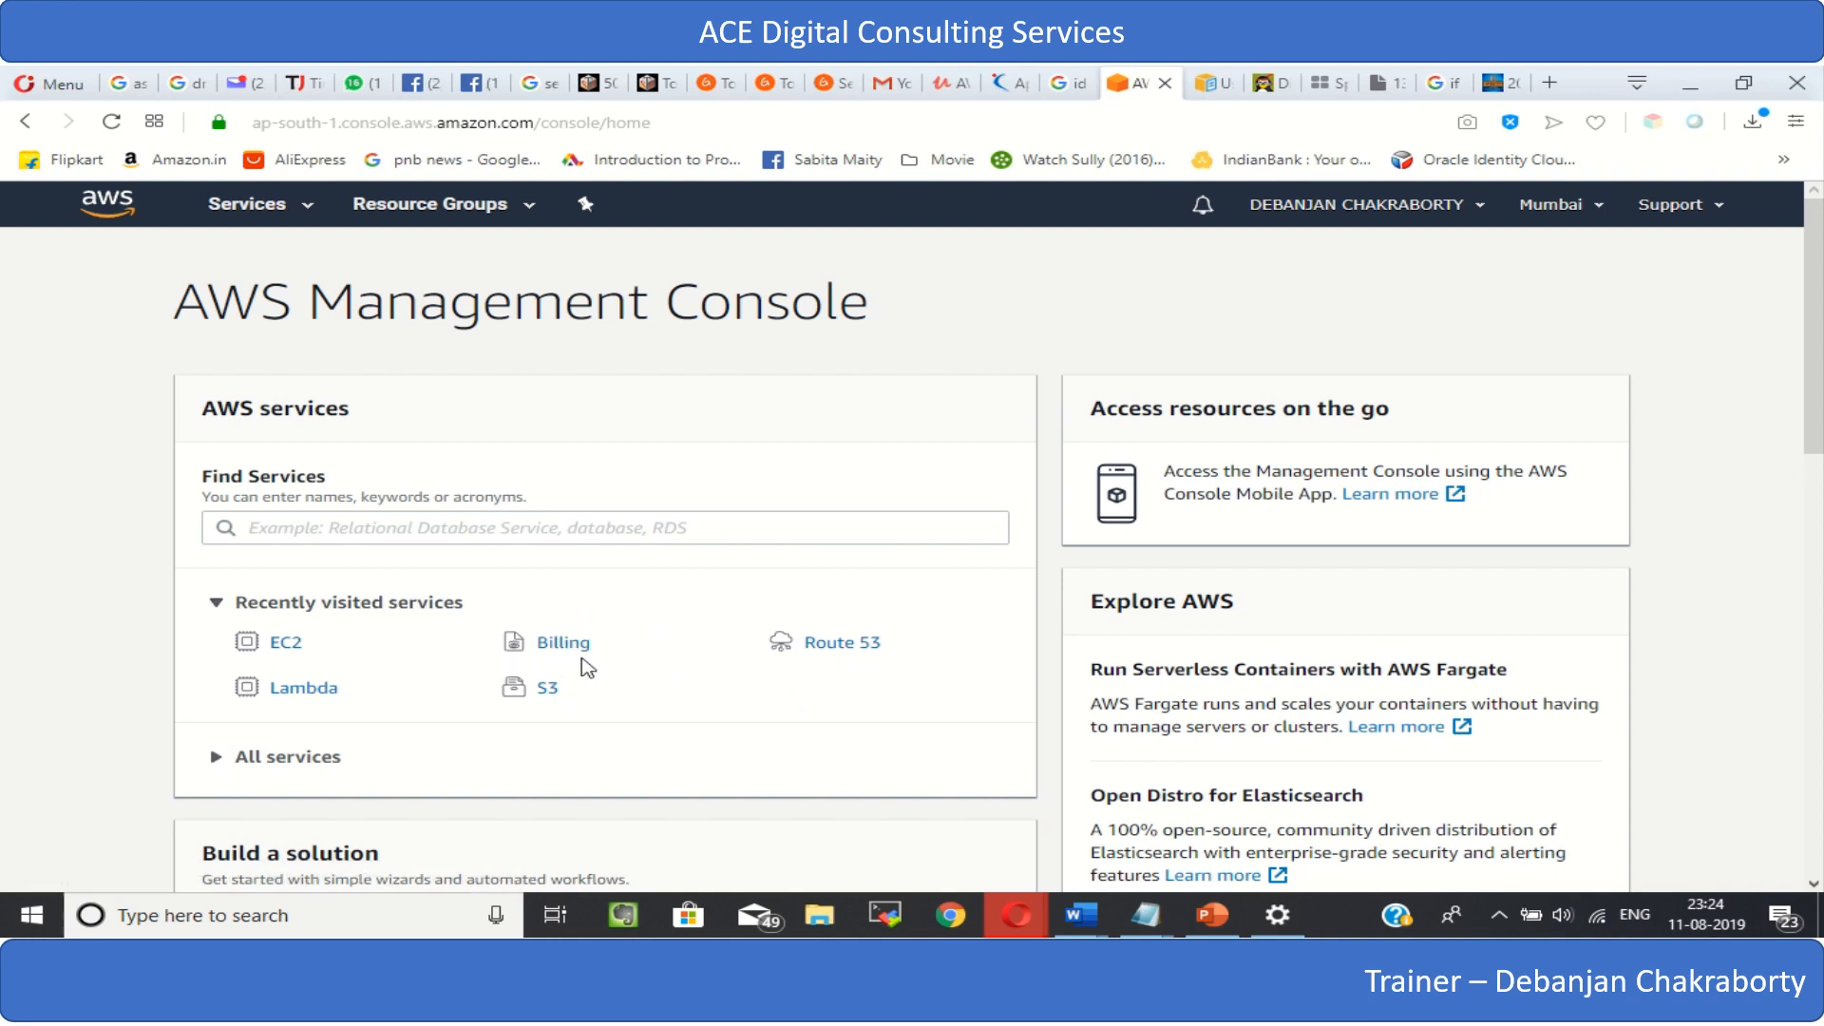
- Check the Billing & Cost Management Dashboard and open the EC2 service under Compute
{"action": "left_click", "coordinate": [574, 649]}
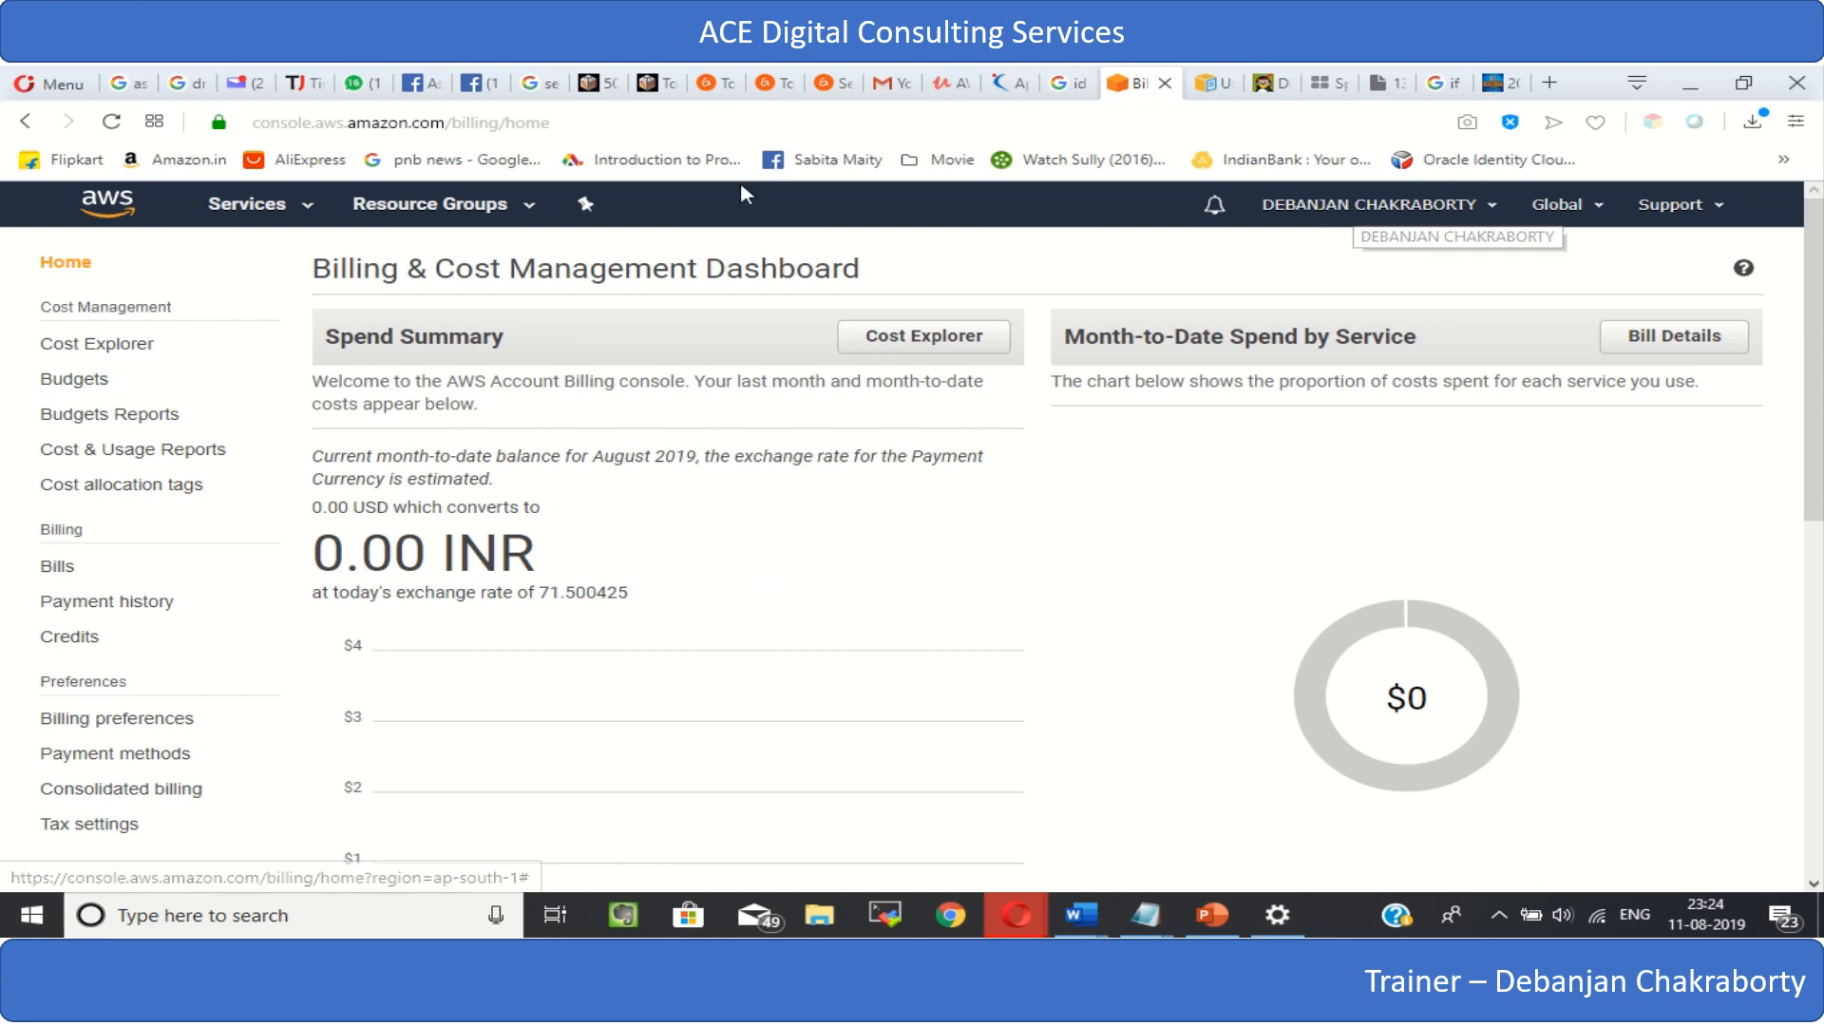
{"action": "left_click", "coordinate": [244, 207]}
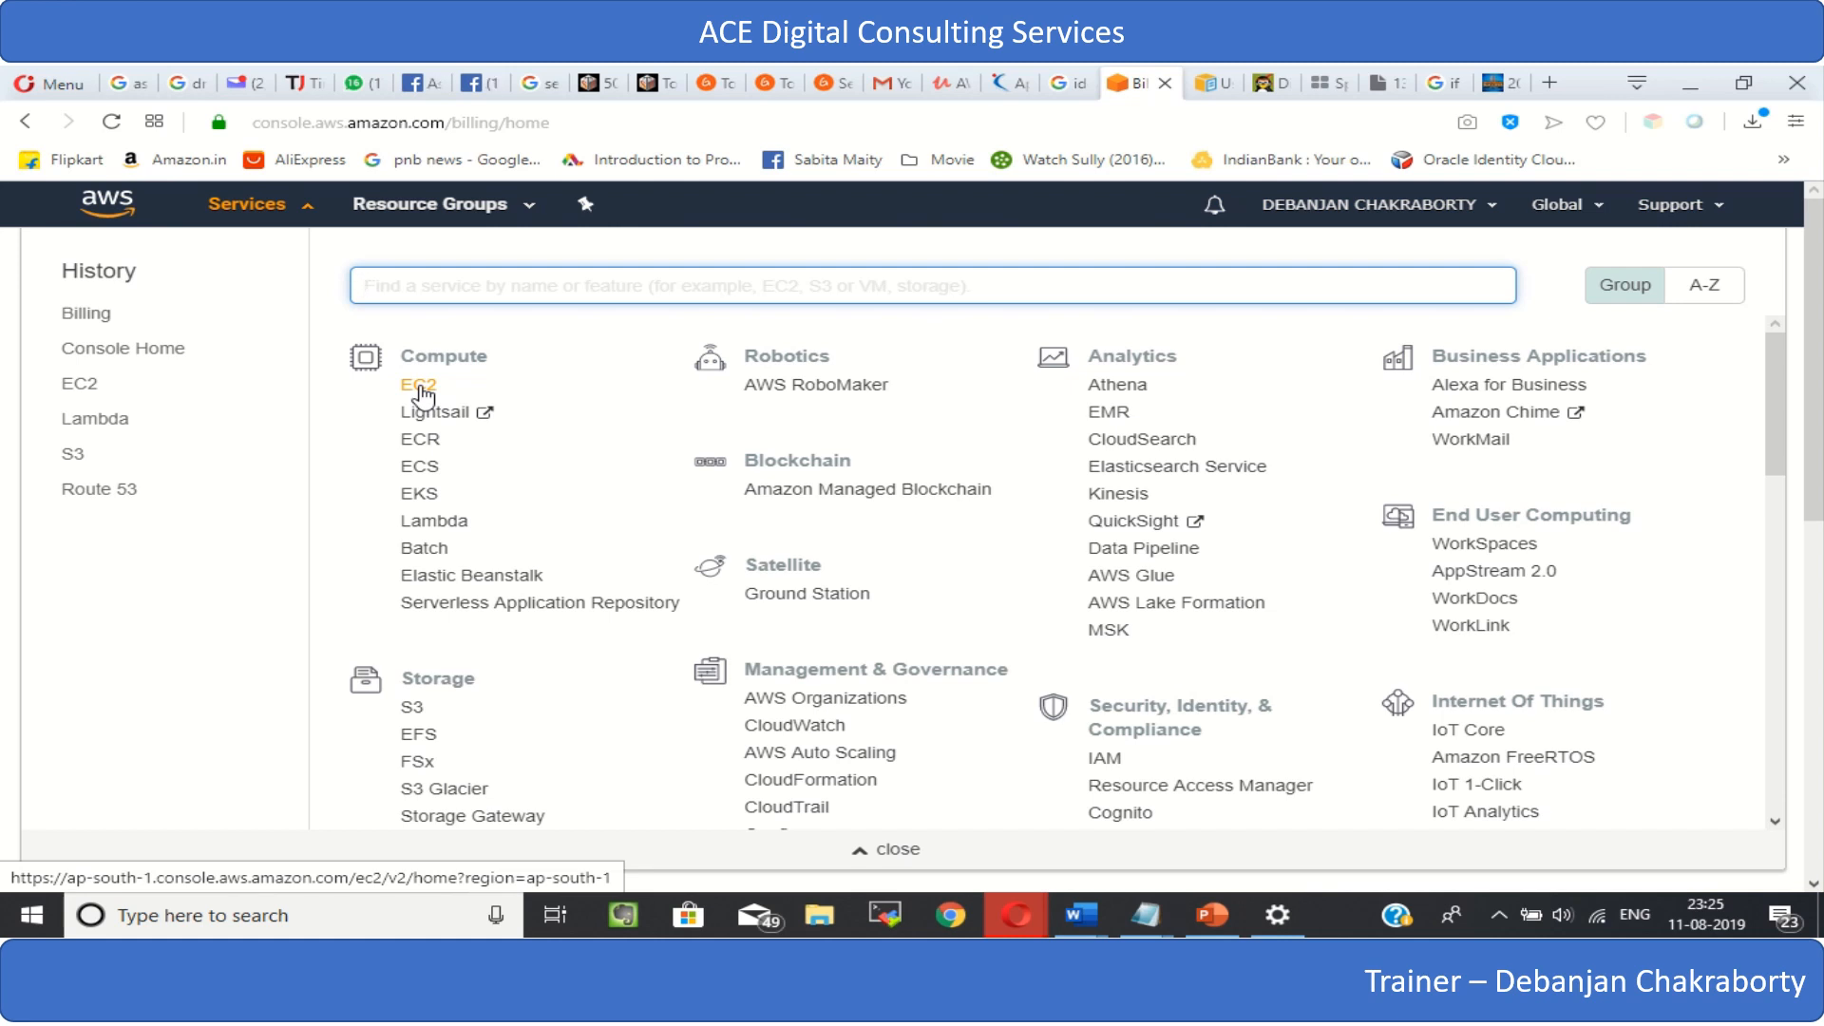
{"action": "left_click", "coordinate": [419, 386]}
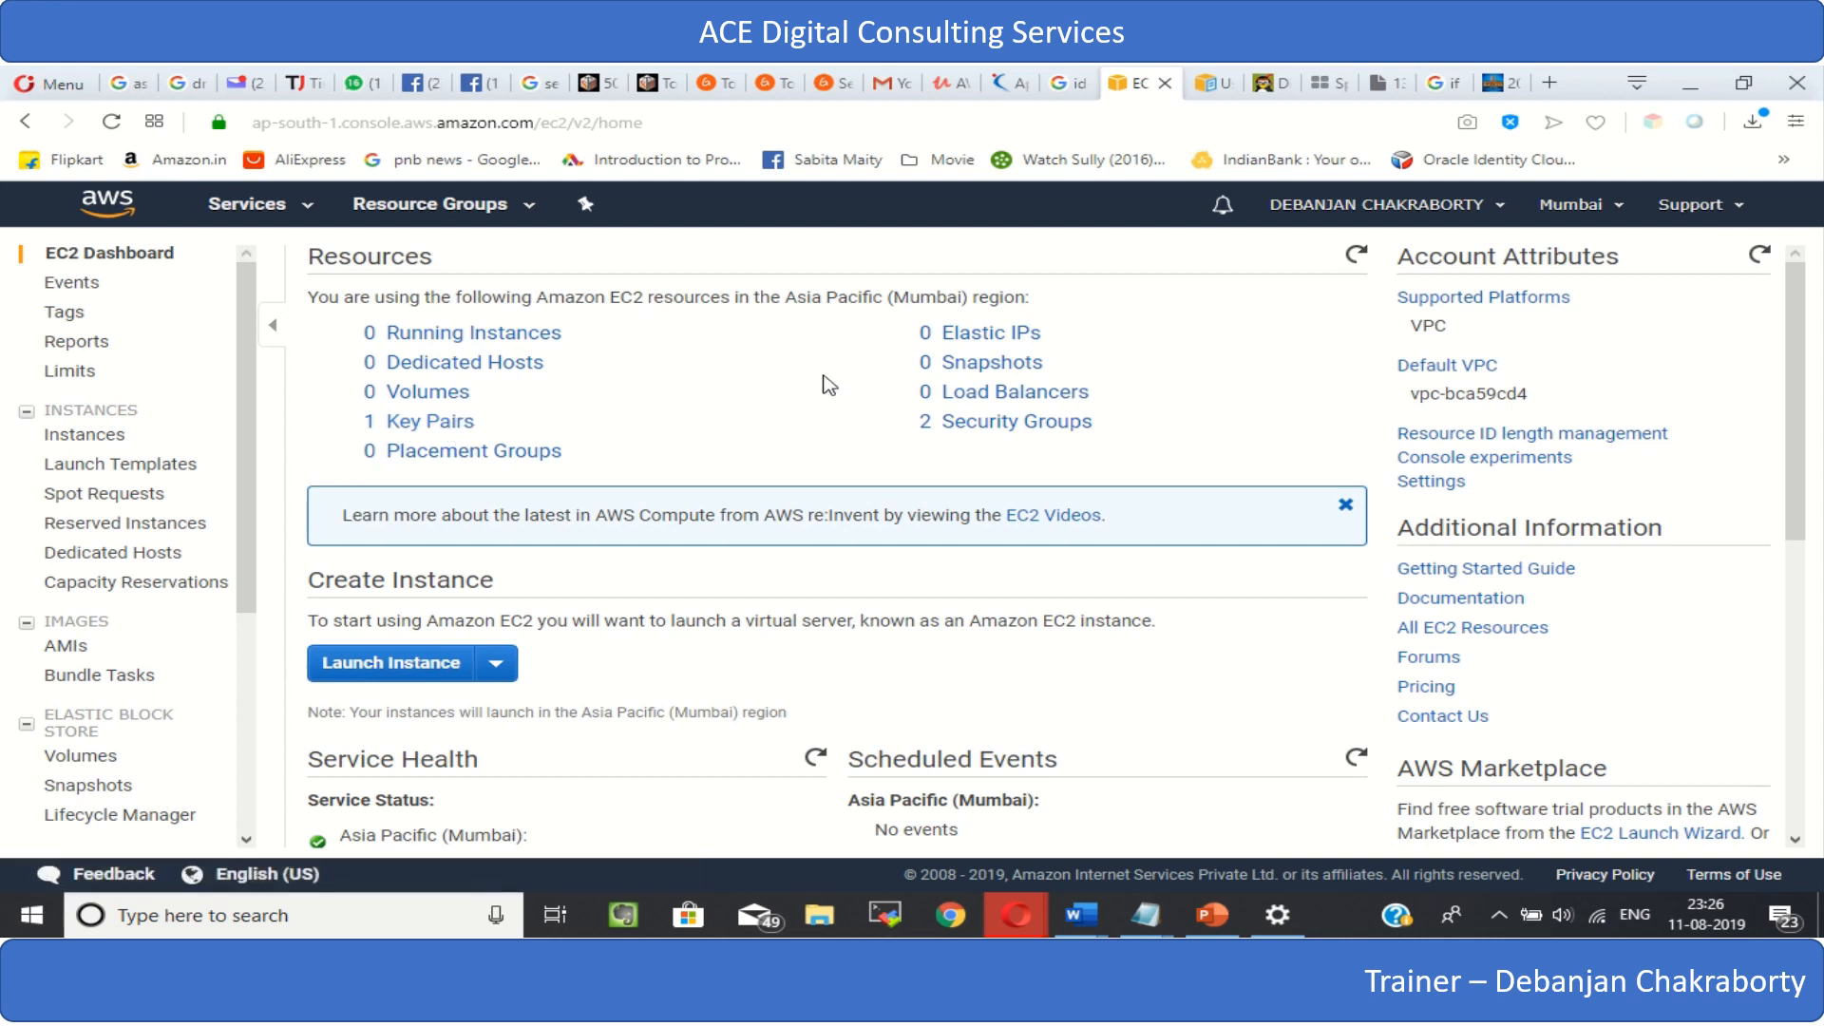
- Delete the launch-wizard-1 security group from the EC2 resources
{"action": "left_click", "coordinate": [968, 433]}
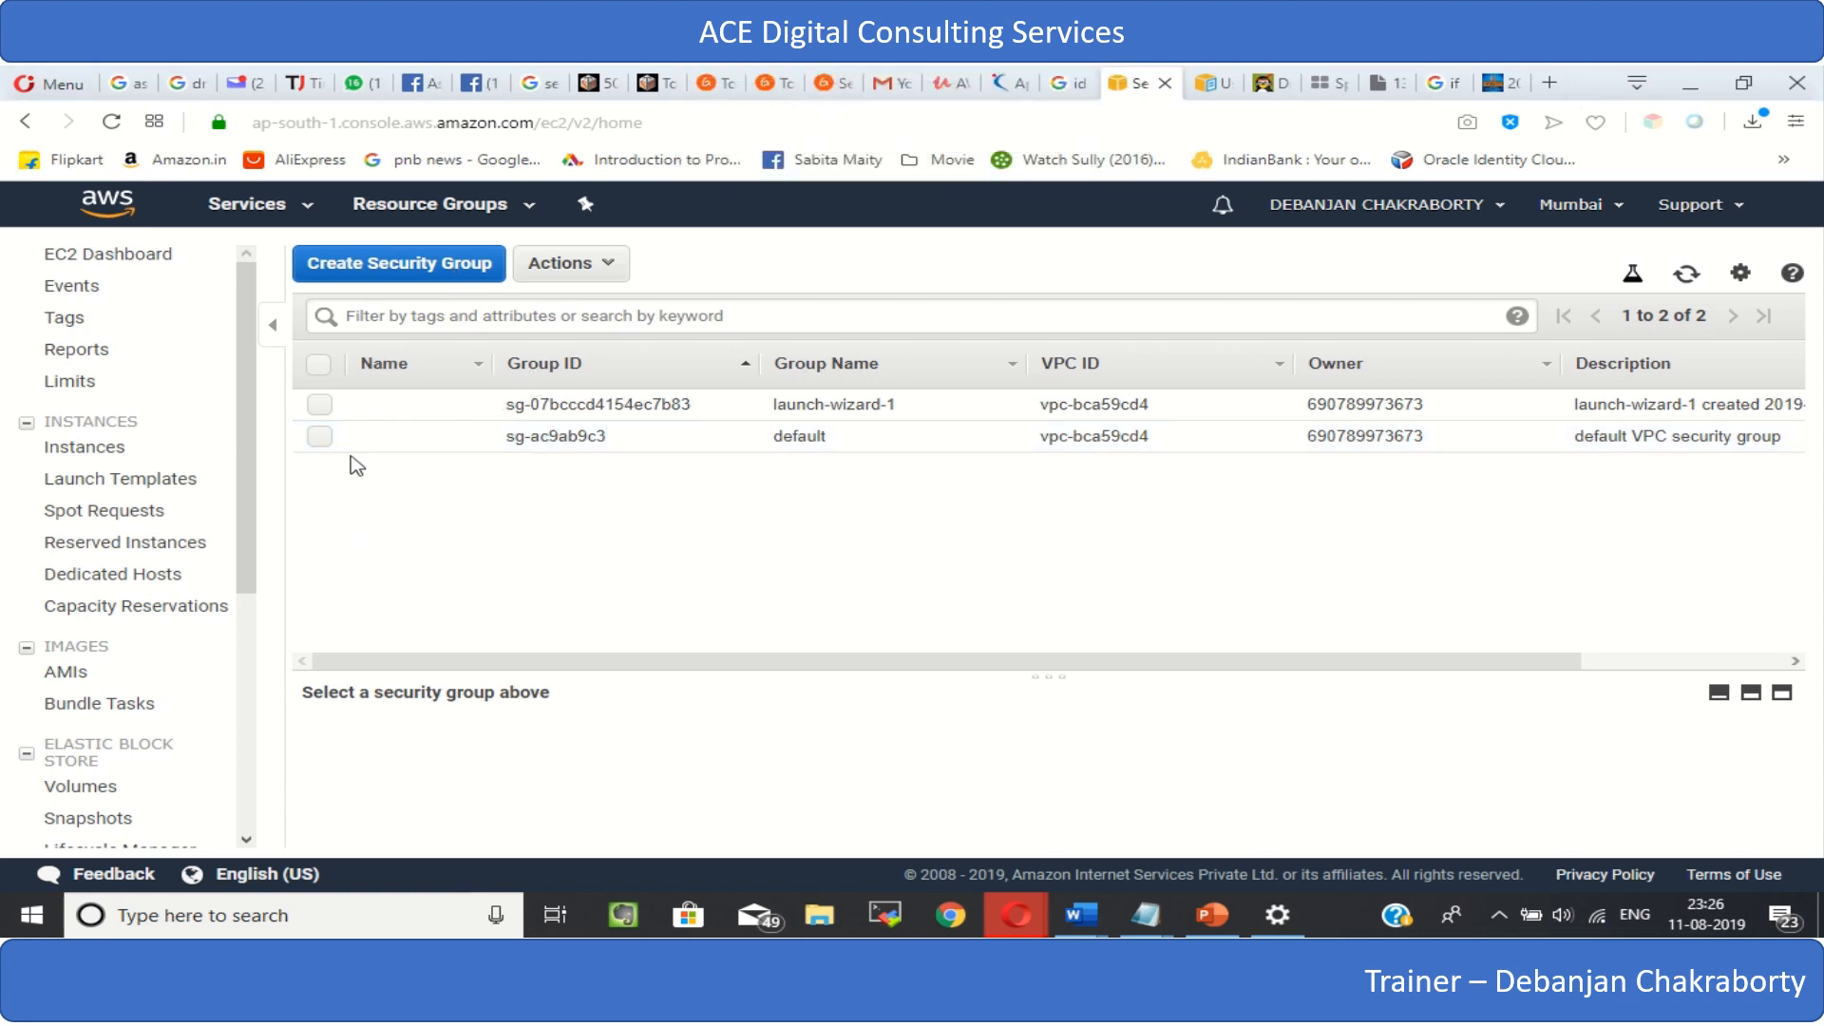
{"action": "left_click", "coordinate": [320, 406]}
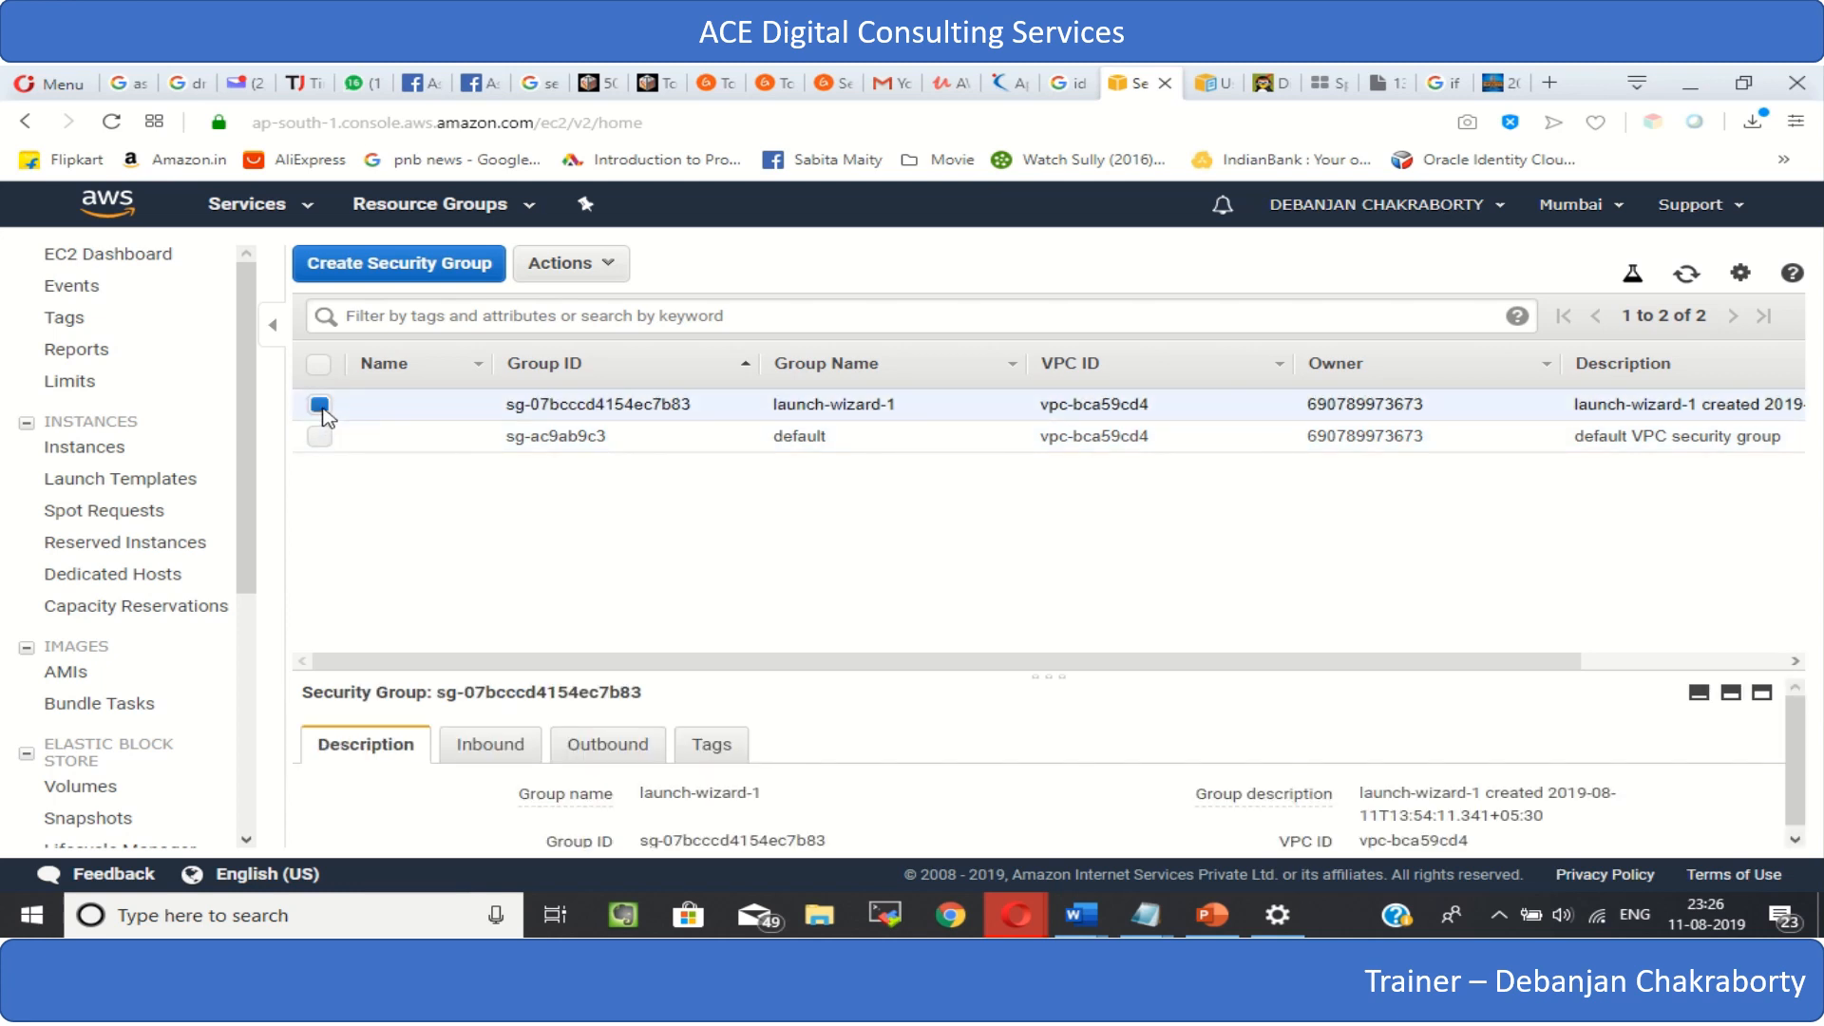
{"action": "left_click", "coordinate": [614, 266]}
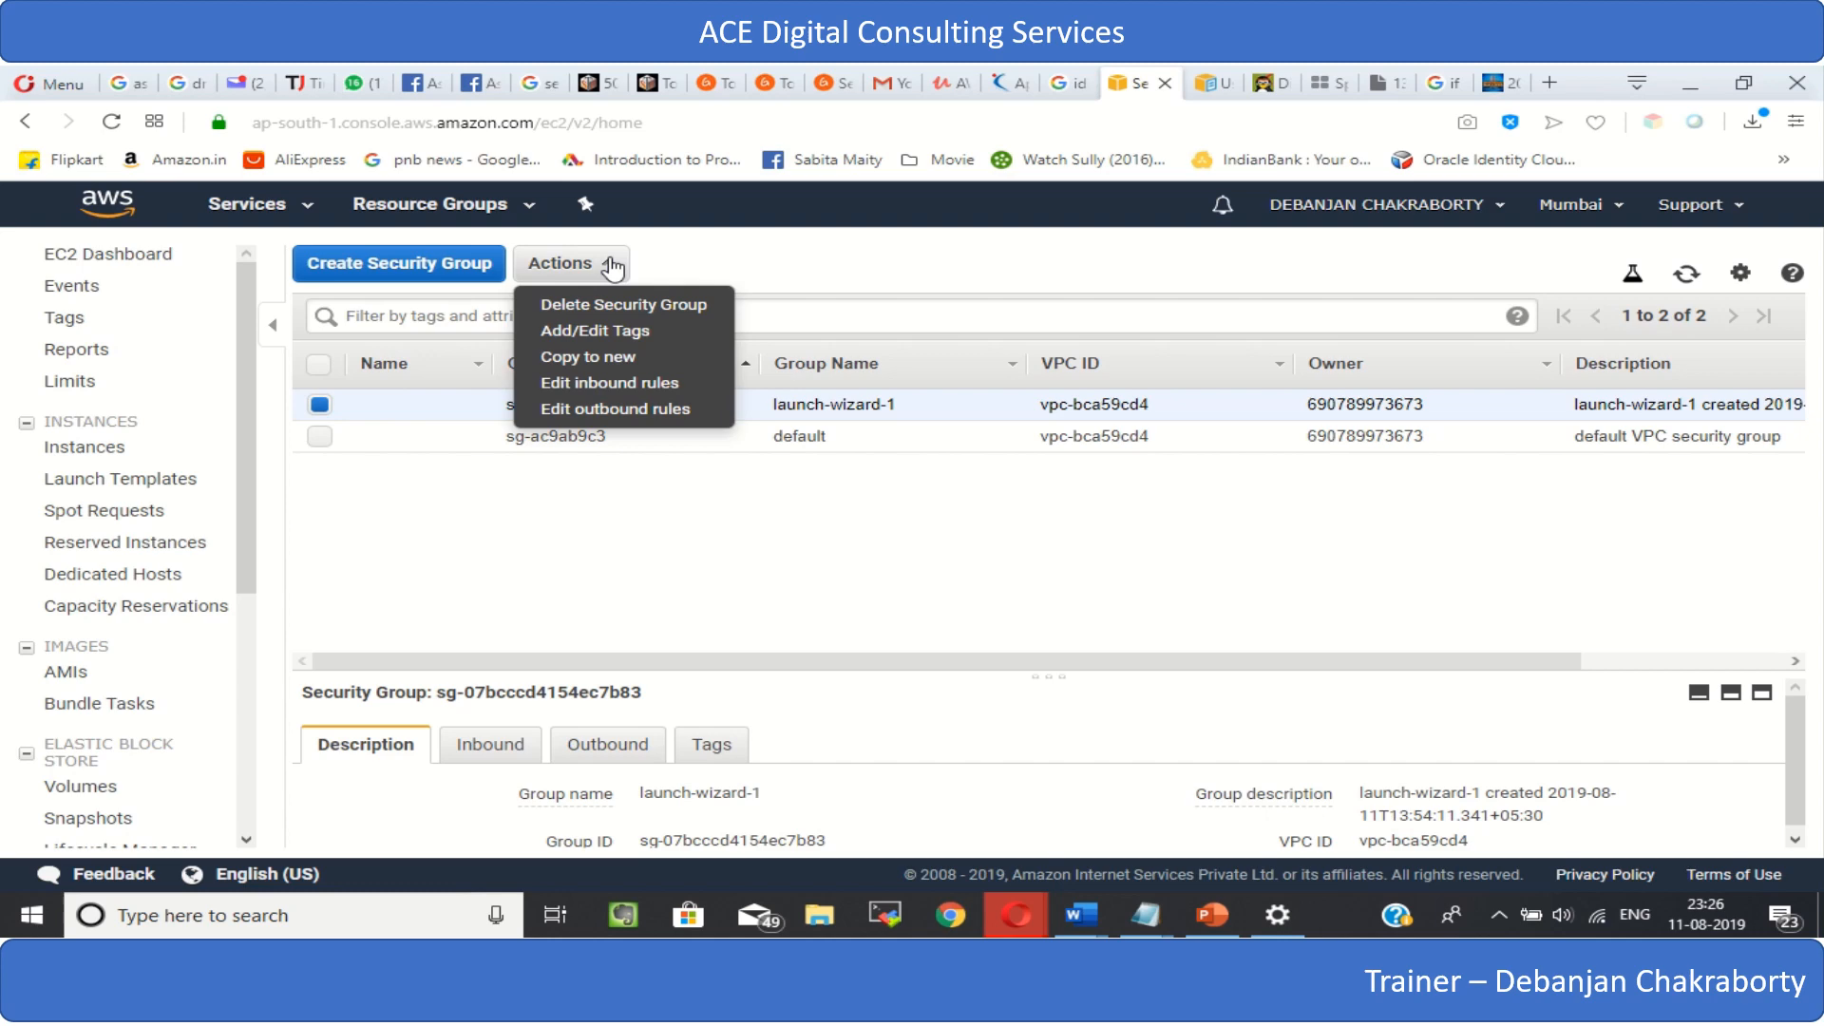
{"action": "left_click", "coordinate": [597, 310]}
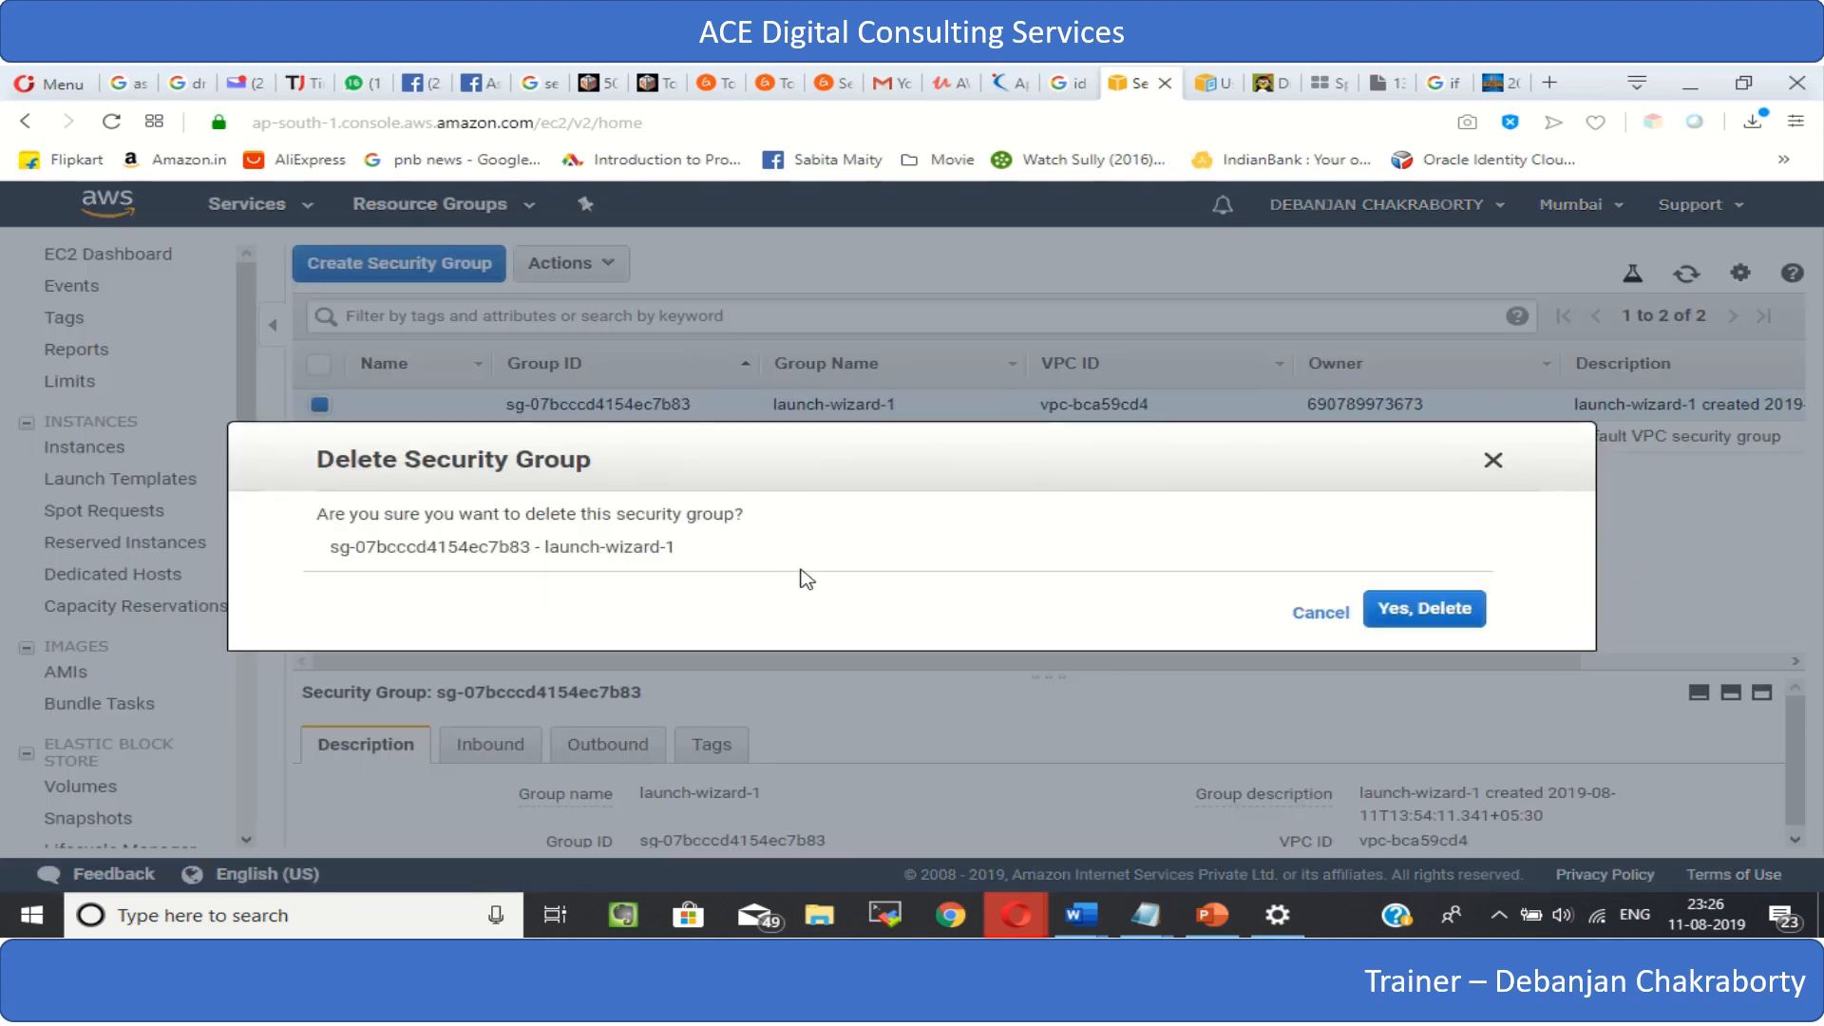
{"action": "left_click", "coordinate": [1421, 627]}
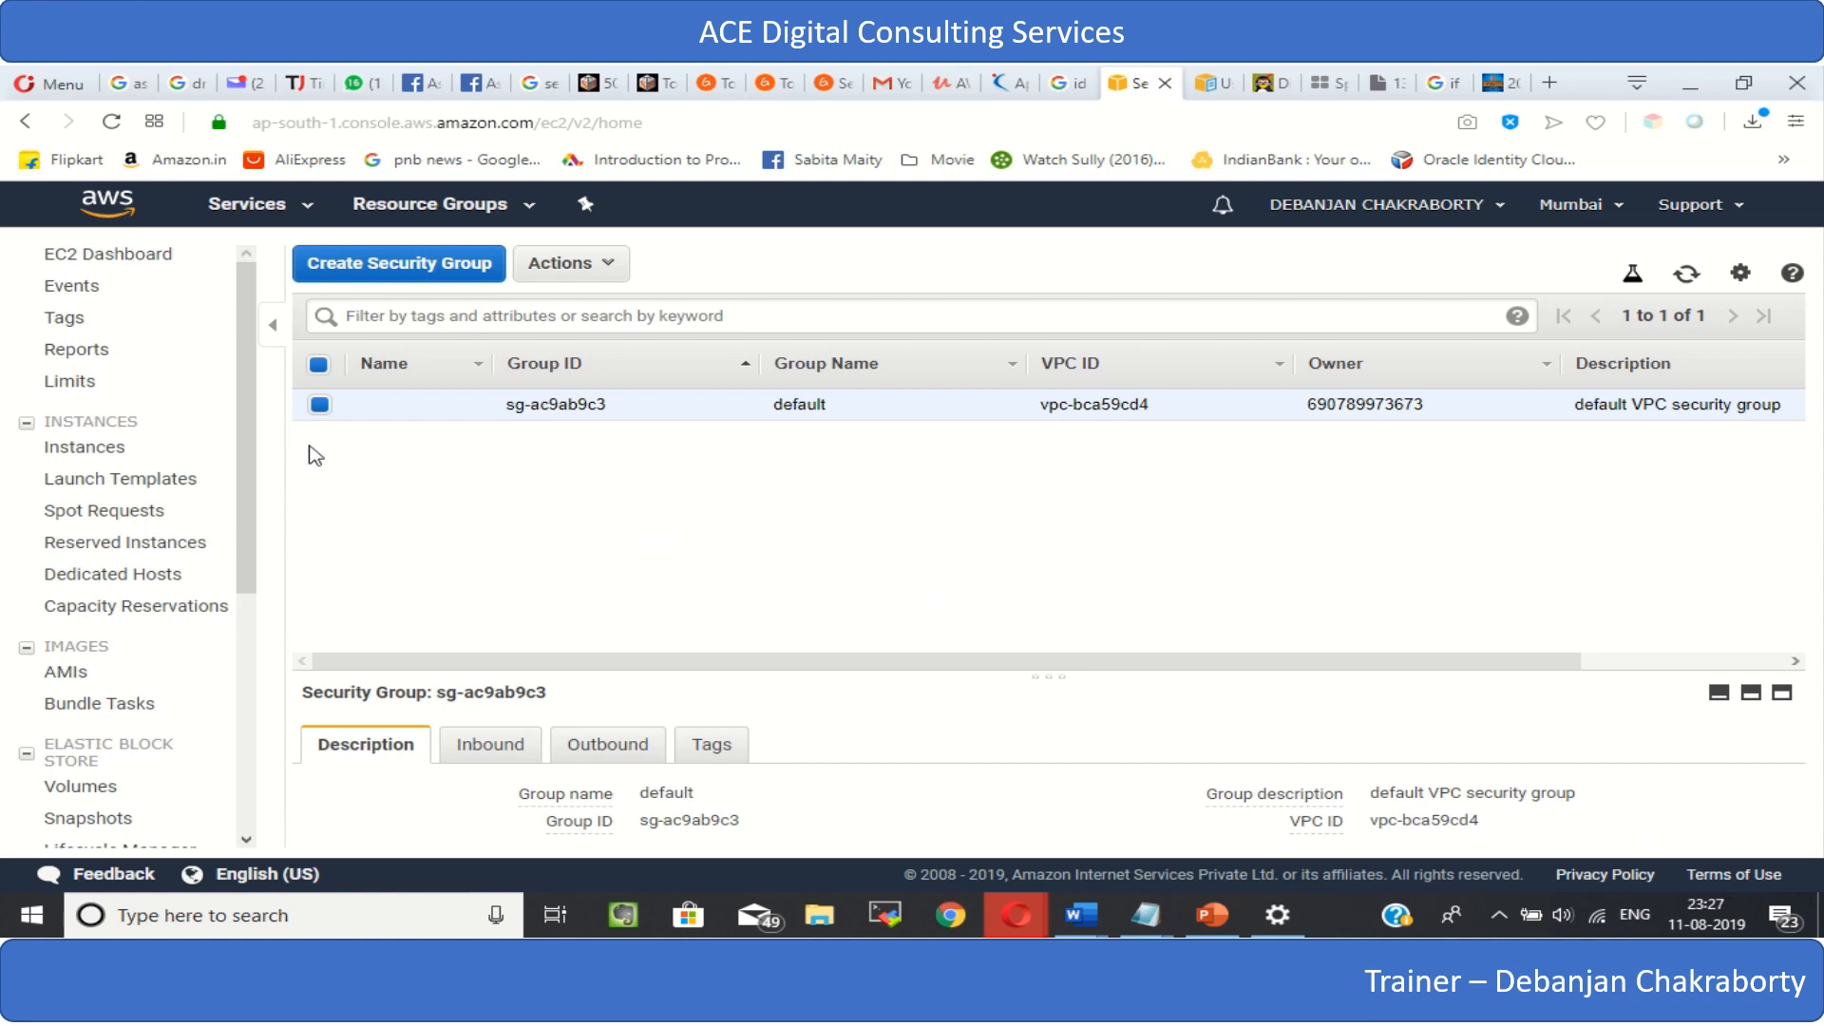
- Delete the key pair MyFistIns11082019 from the EC2 resources
{"action": "left_click", "coordinate": [57, 255]}
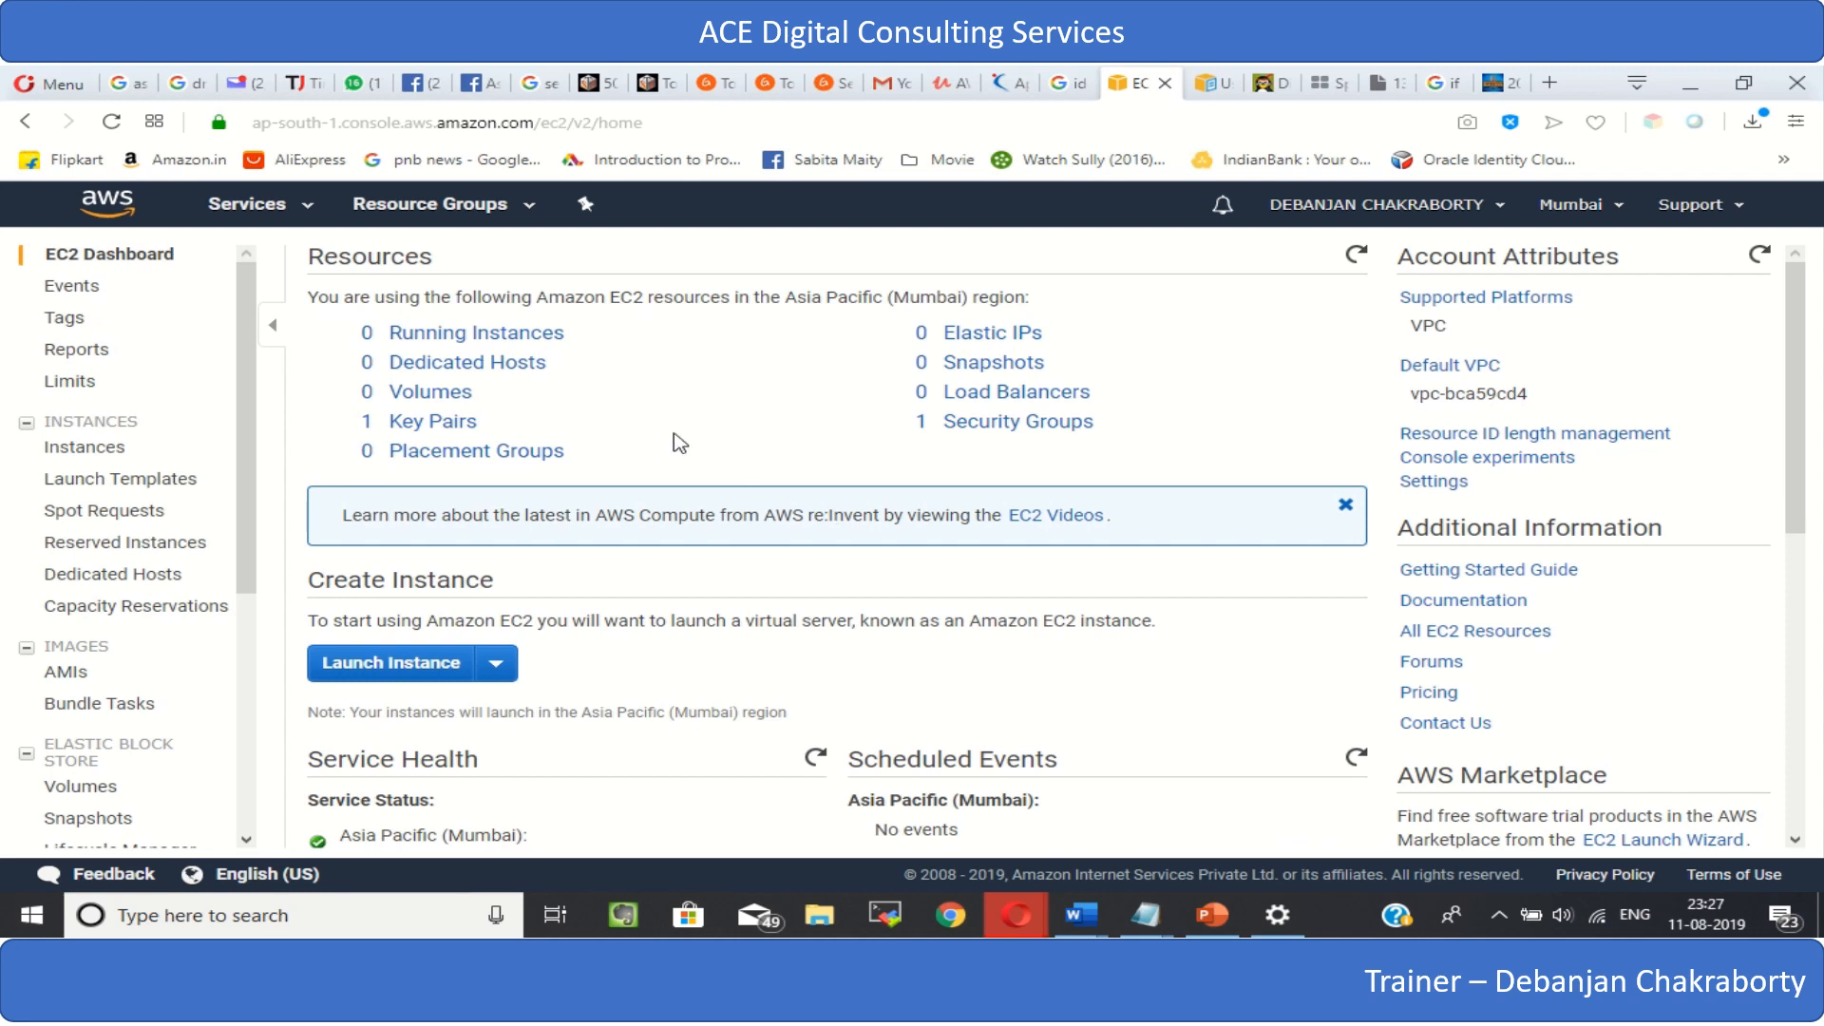
{"action": "left_click", "coordinate": [439, 423]}
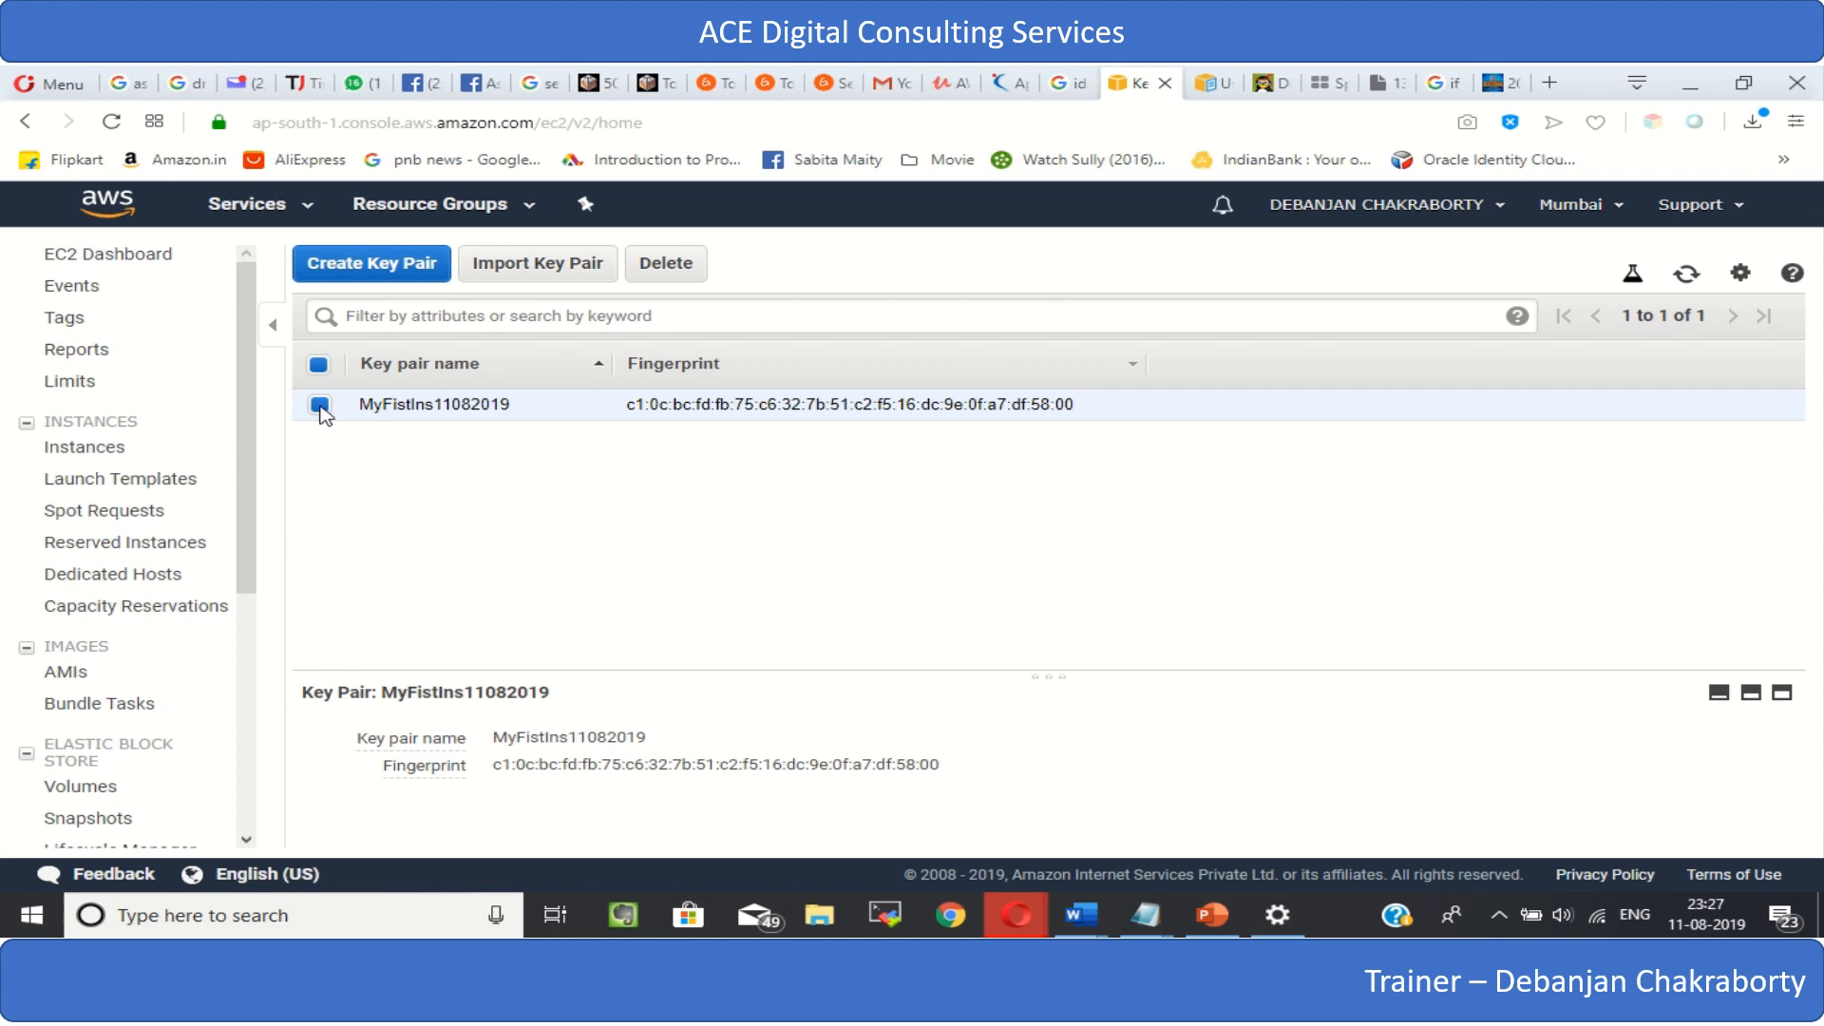
{"action": "left_click", "coordinate": [319, 406]}
{"action": "left_click", "coordinate": [319, 405]}
{"action": "left_click", "coordinate": [662, 267]}
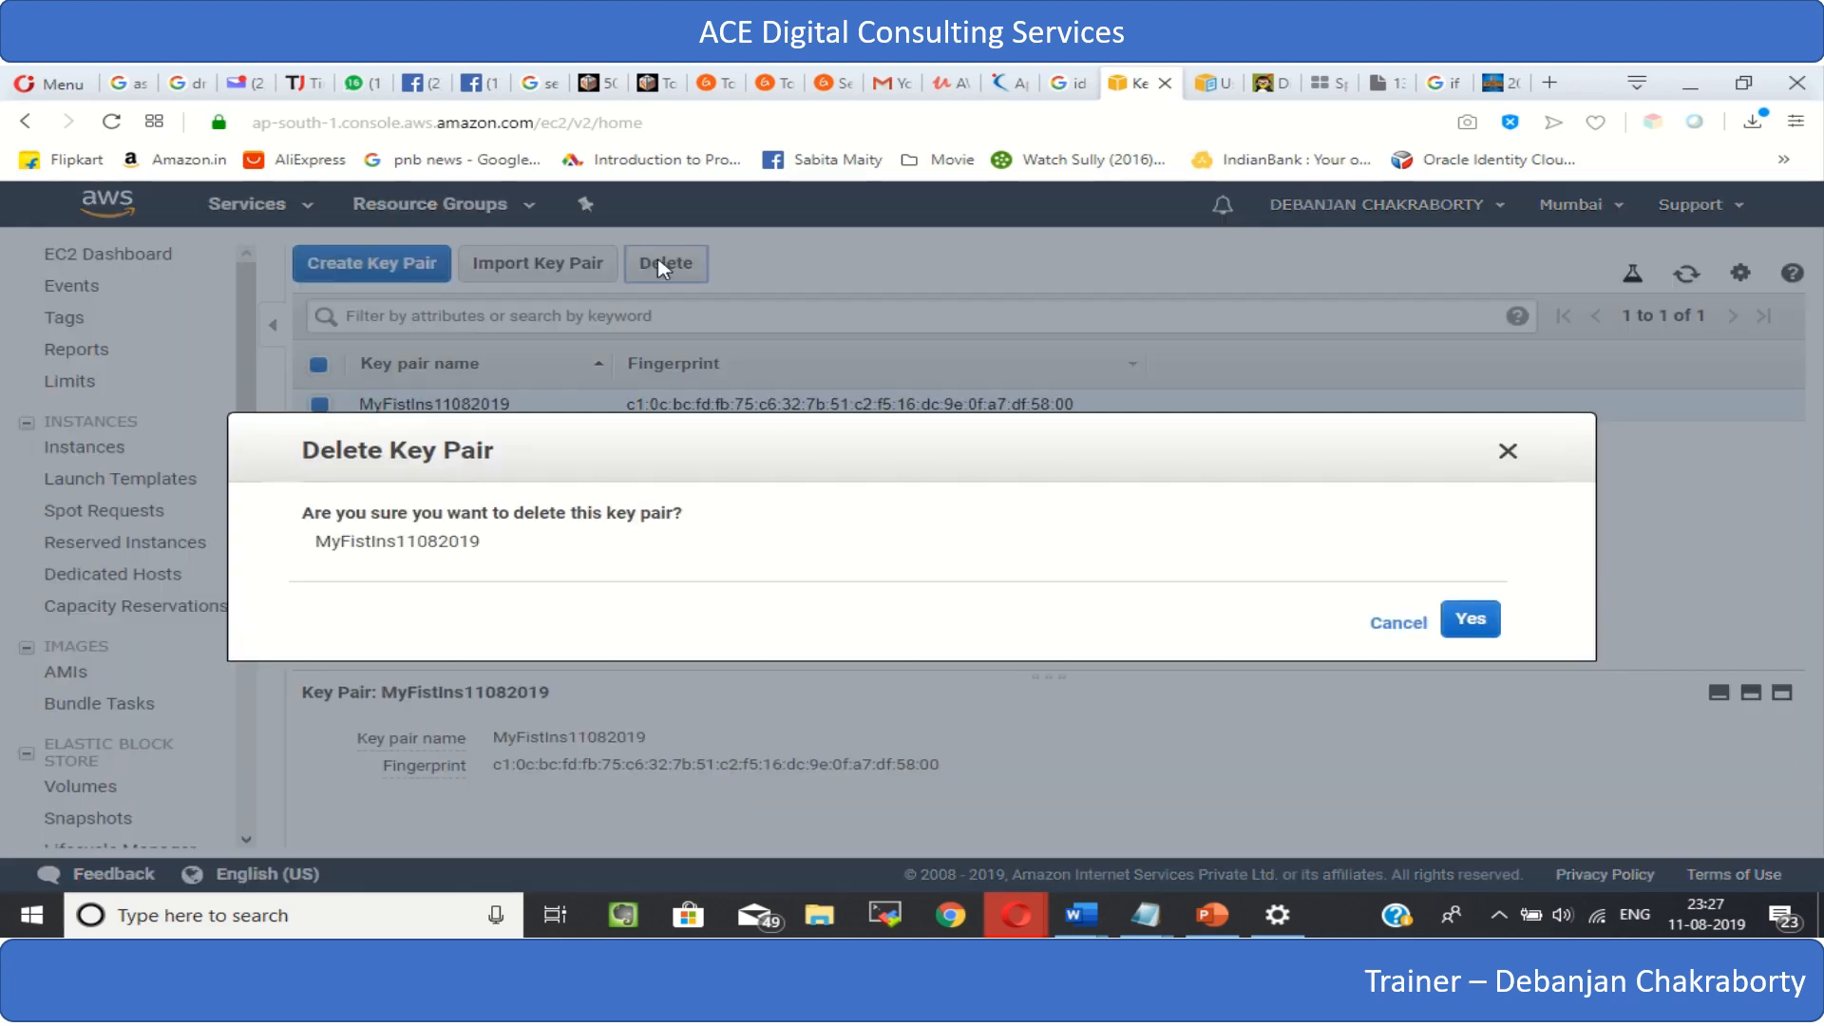
{"action": "left_click", "coordinate": [1487, 618]}
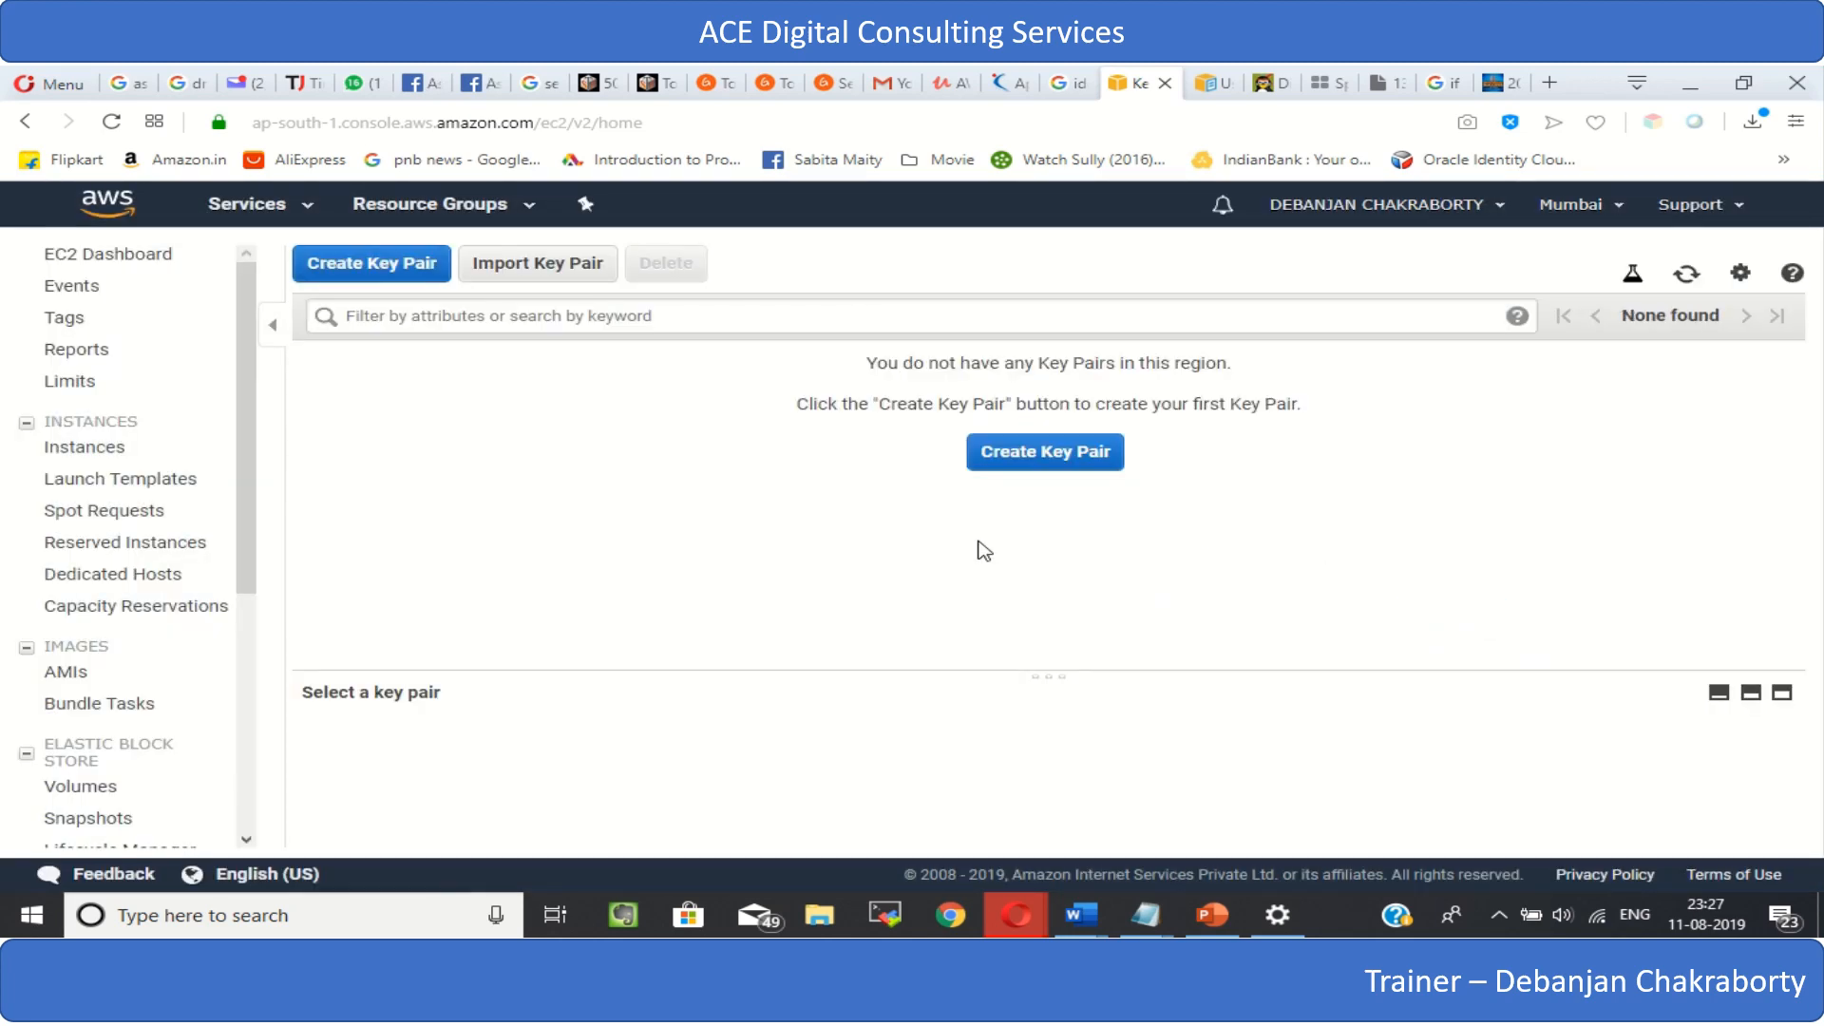
- Return to the EC2 Dashboard and start launching a new instance
{"action": "left_click", "coordinate": [82, 254]}
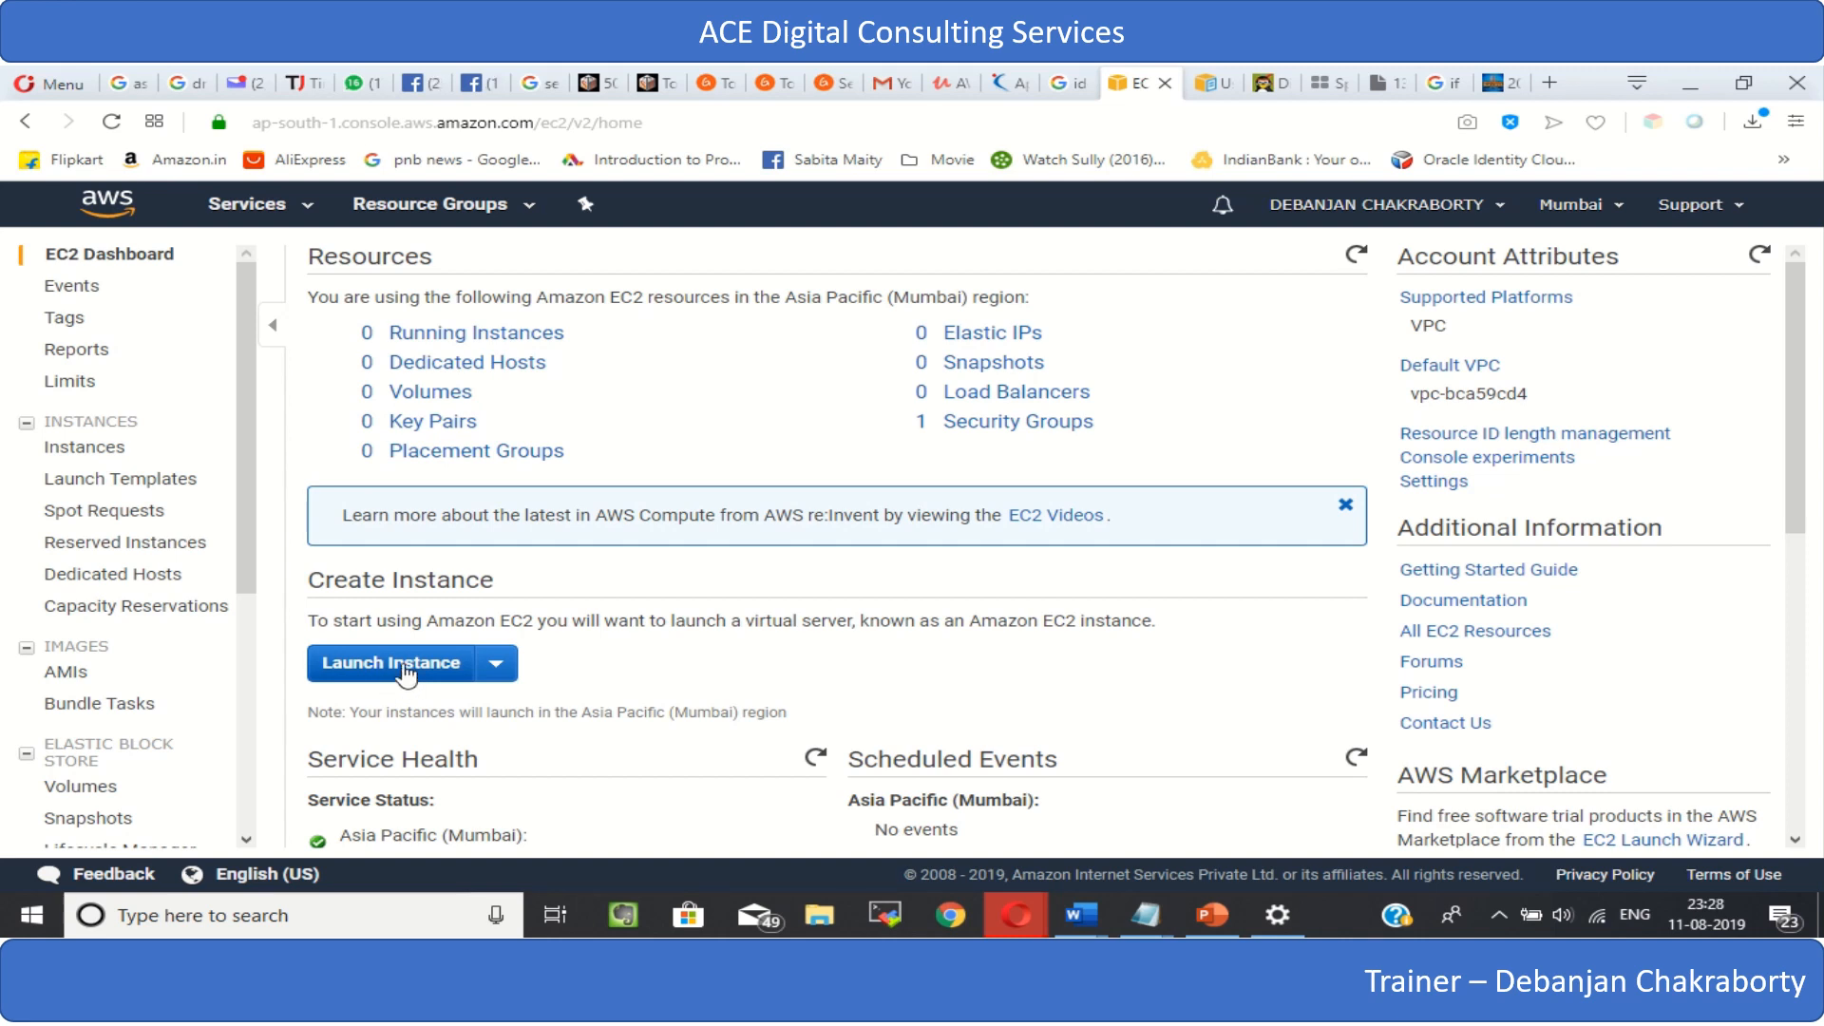
{"action": "left_click", "coordinate": [406, 665]}
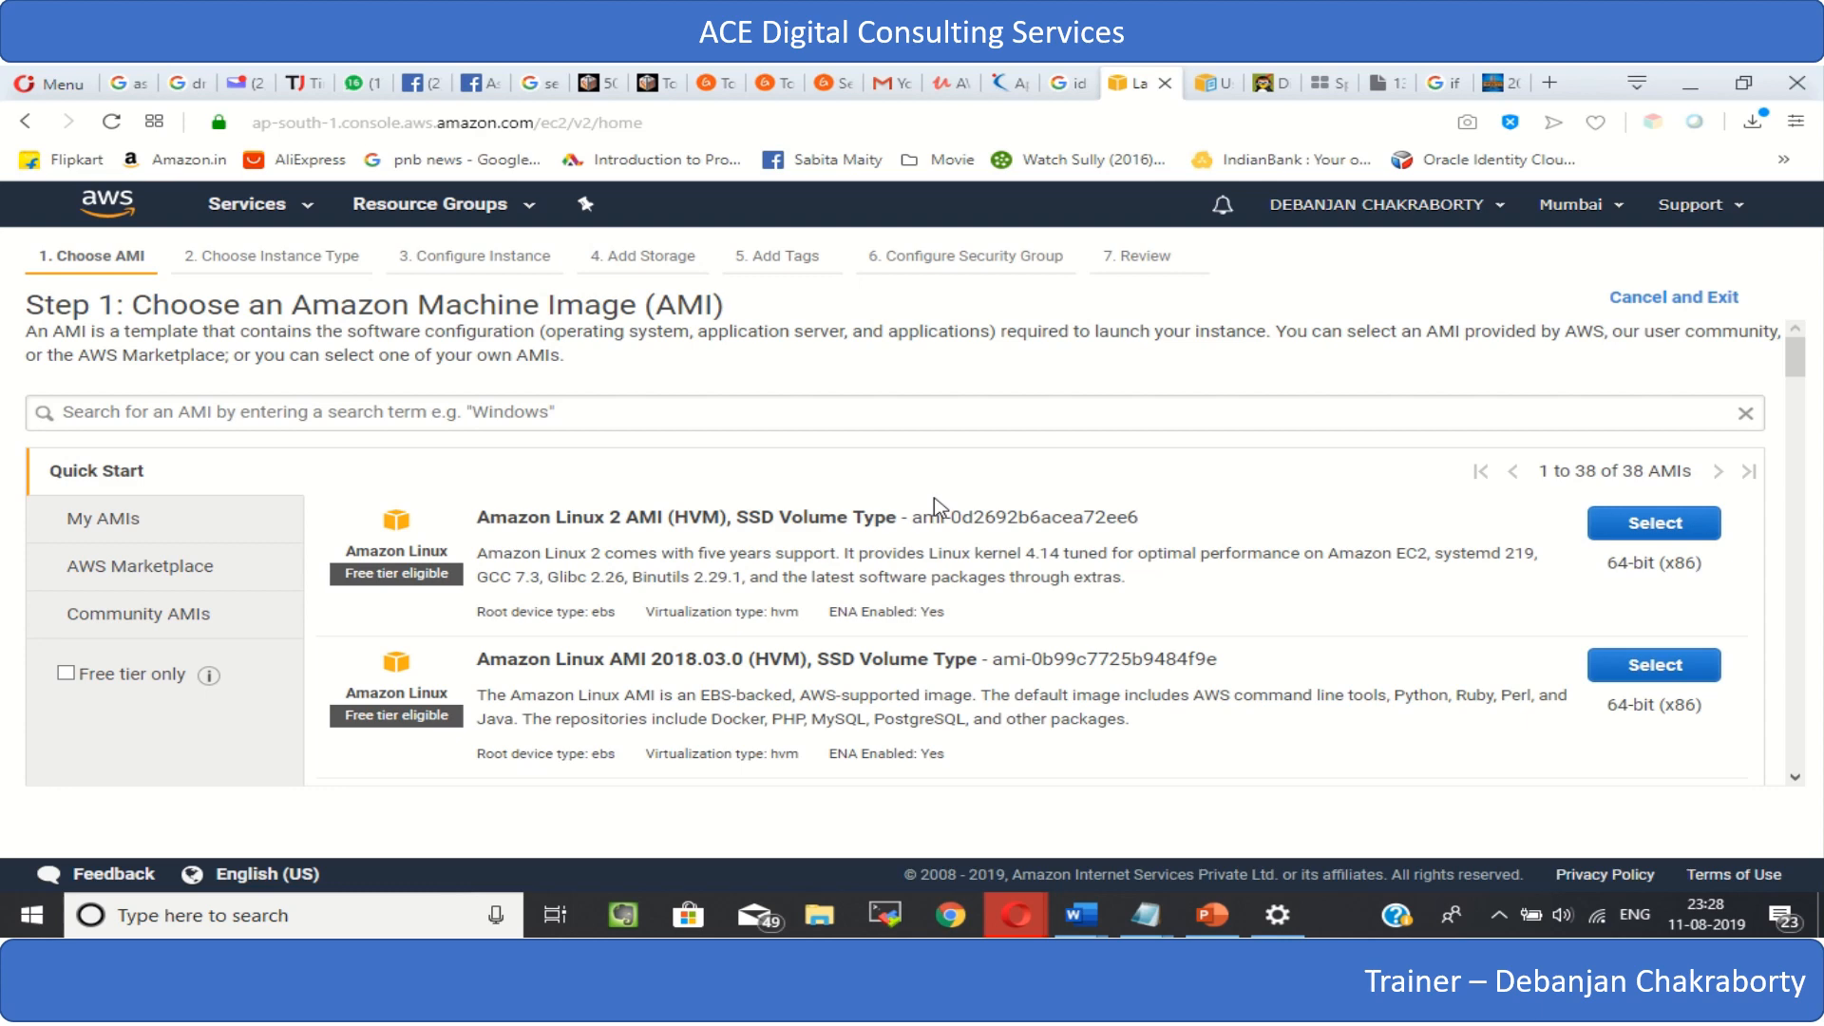
- Examine the Linux and Windows machine images offered in the Quick Start AMI list
{"action": "scroll", "coordinate": [936, 503], "scroll_direction": "down", "scroll_amount": 1}
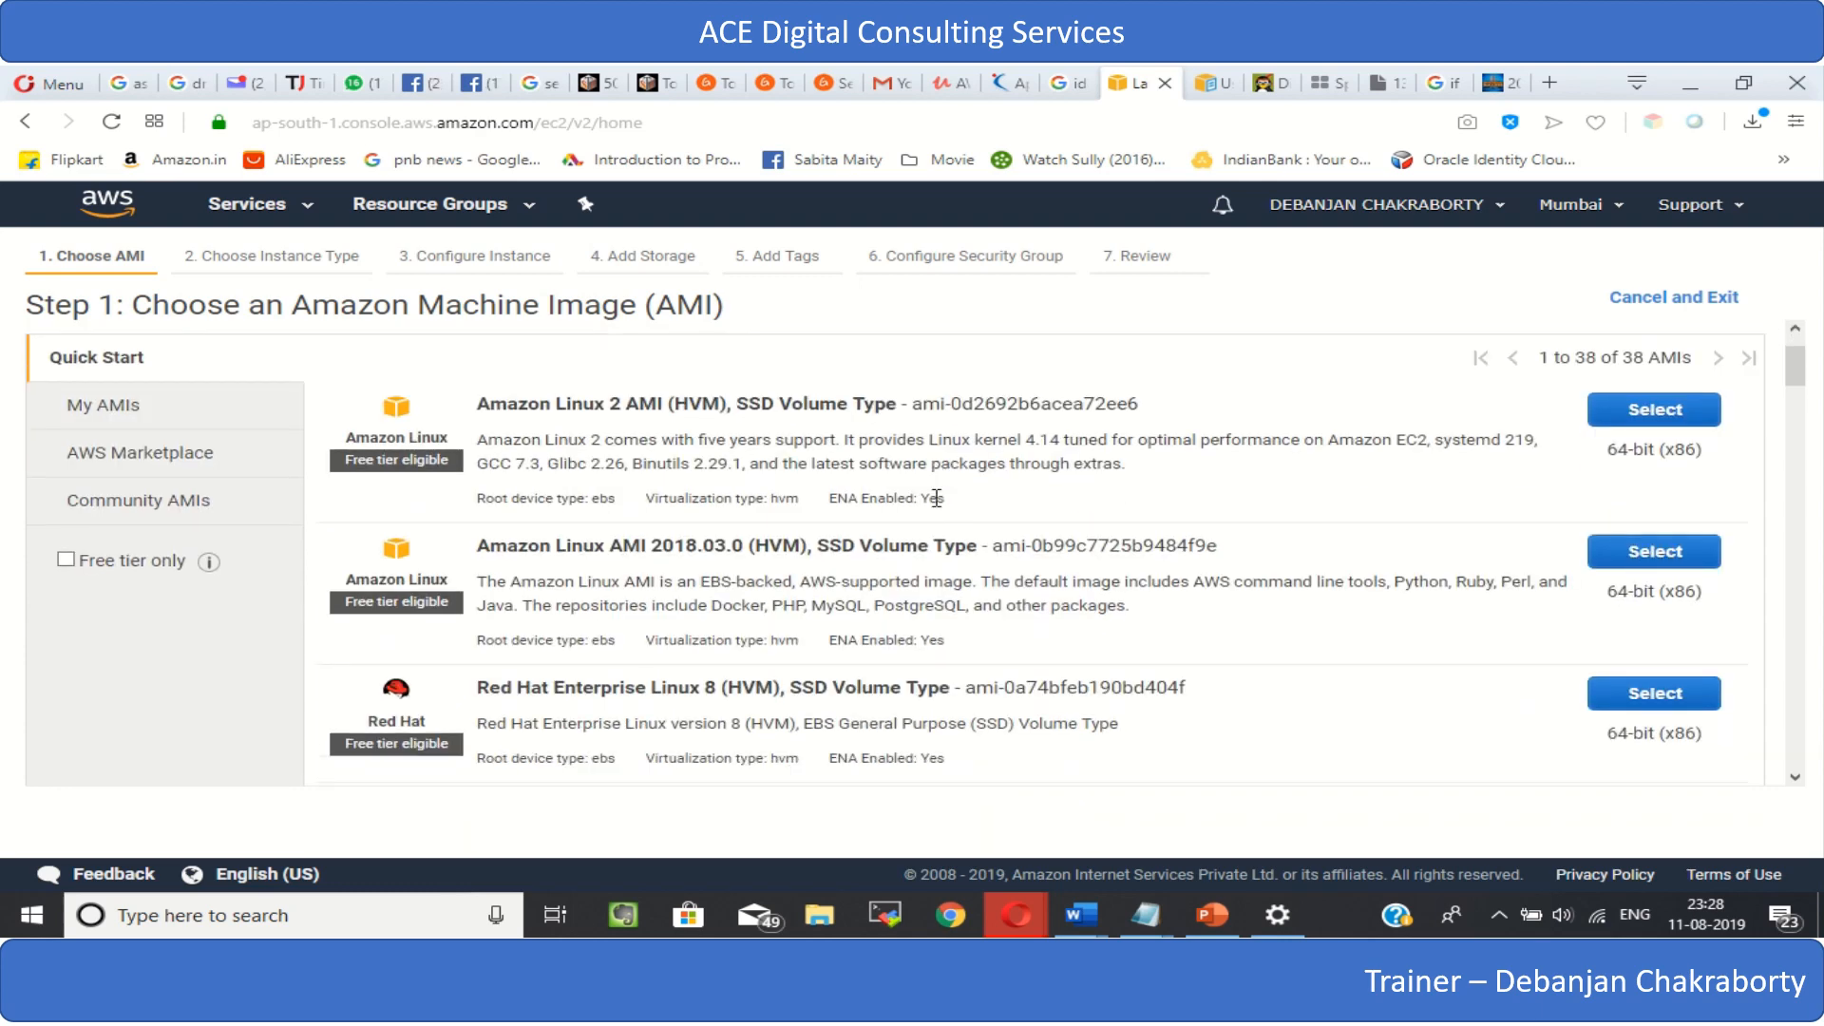
{"action": "scroll", "coordinate": [936, 498], "scroll_direction": "down", "scroll_amount": 2}
{"action": "scroll", "coordinate": [935, 498], "scroll_direction": "up", "scroll_amount": 2}
{"action": "scroll", "coordinate": [936, 494], "scroll_direction": "down", "scroll_amount": 3}
{"action": "scroll", "coordinate": [915, 488], "scroll_direction": "up", "scroll_amount": 1}
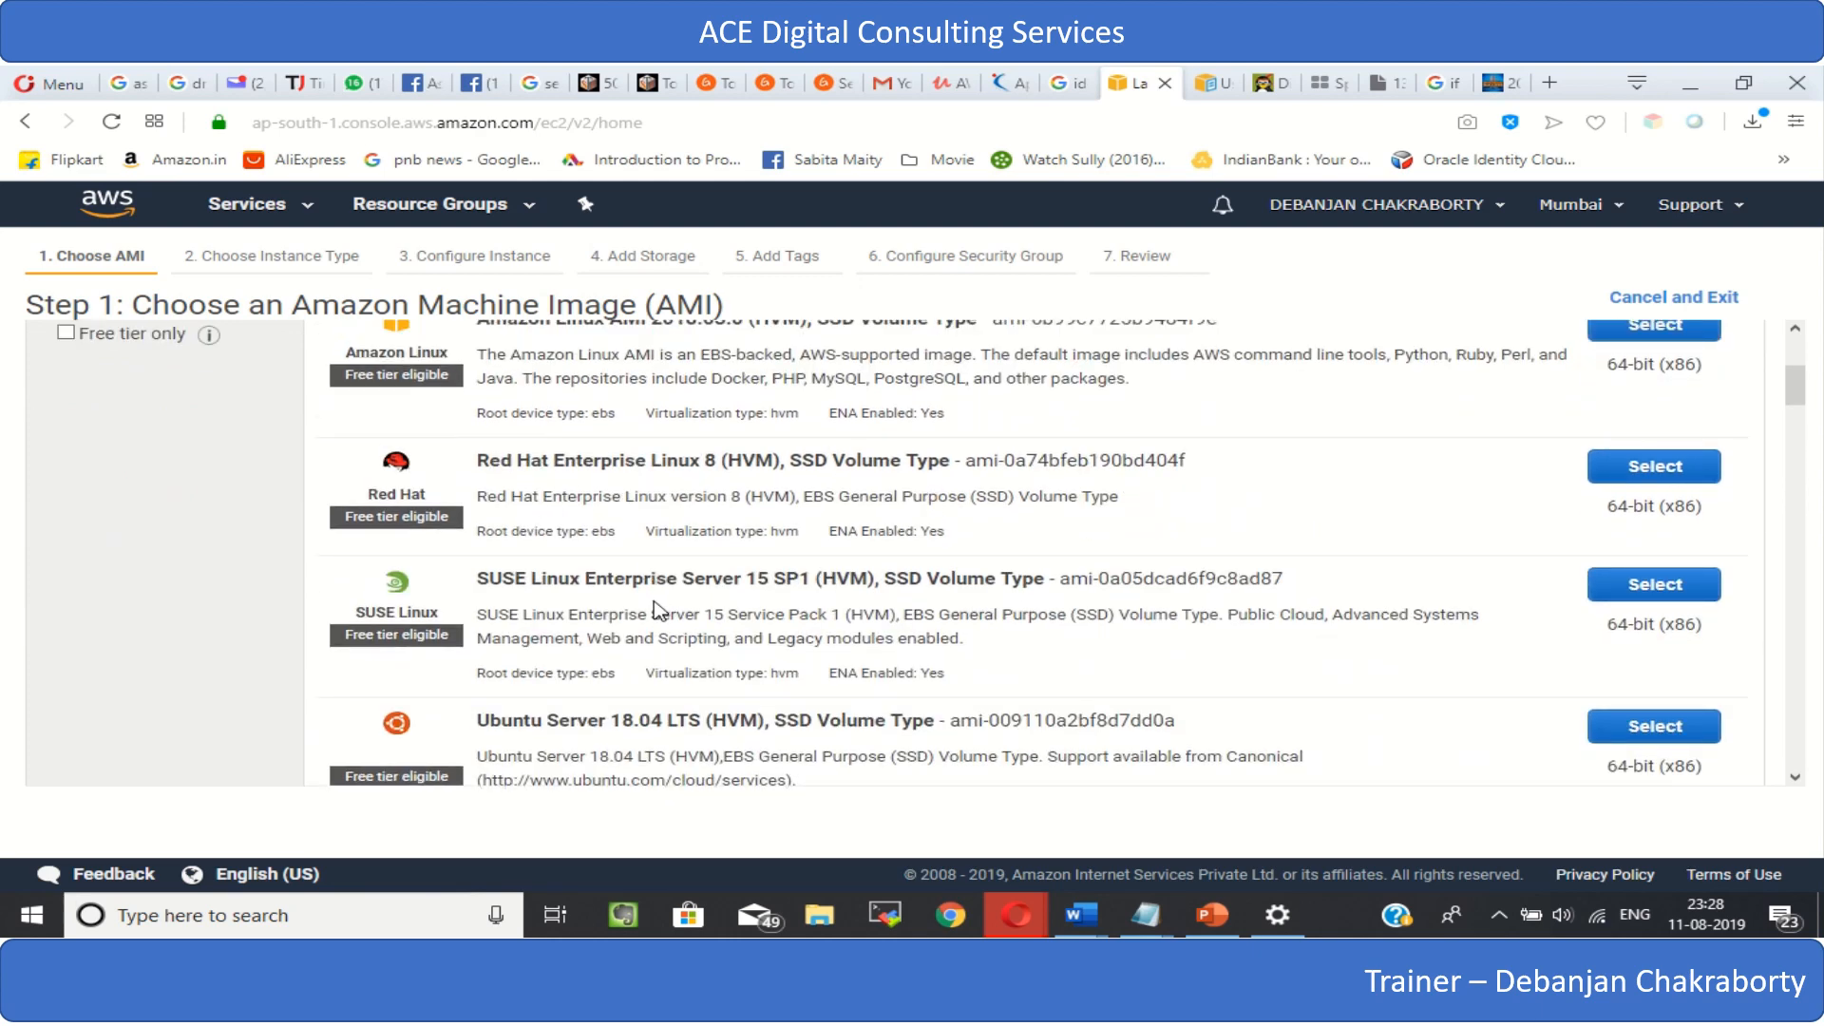
{"action": "scroll", "coordinate": [655, 608], "scroll_direction": "down", "scroll_amount": 3}
{"action": "scroll", "coordinate": [656, 608], "scroll_direction": "down", "scroll_amount": 3}
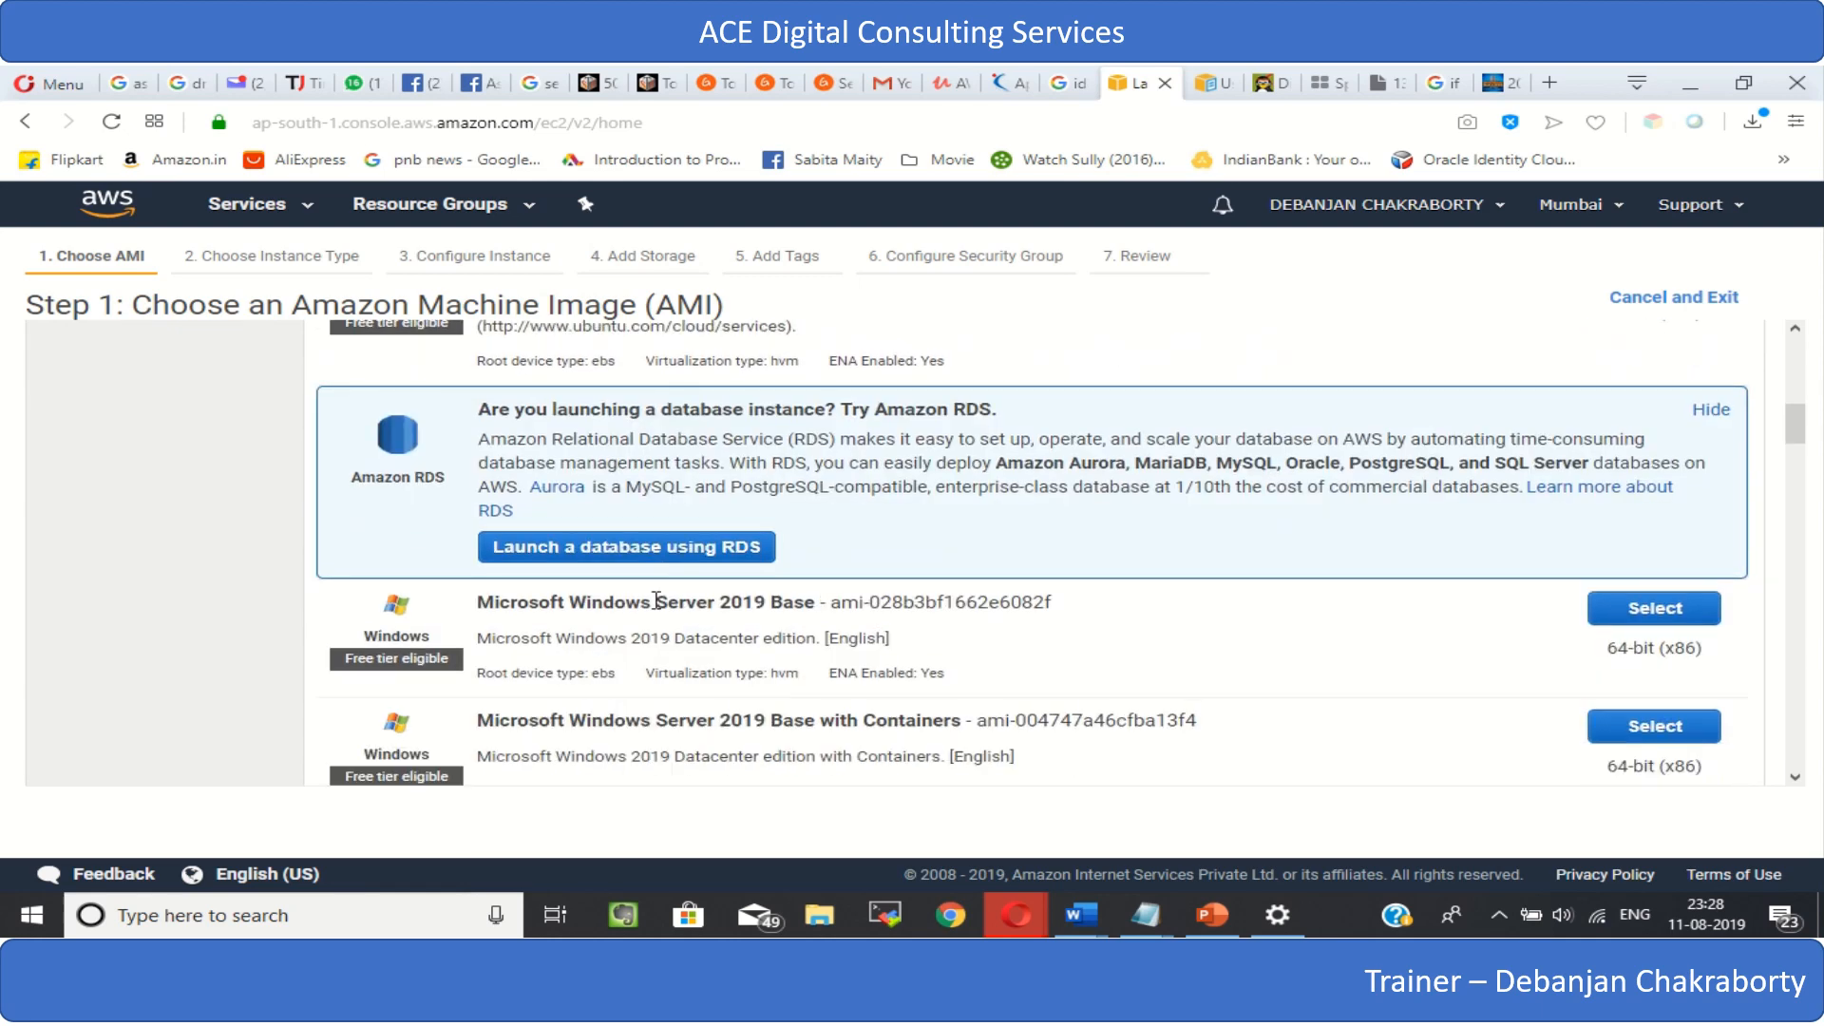
{"action": "scroll", "coordinate": [655, 601], "scroll_direction": "down", "scroll_amount": 3}
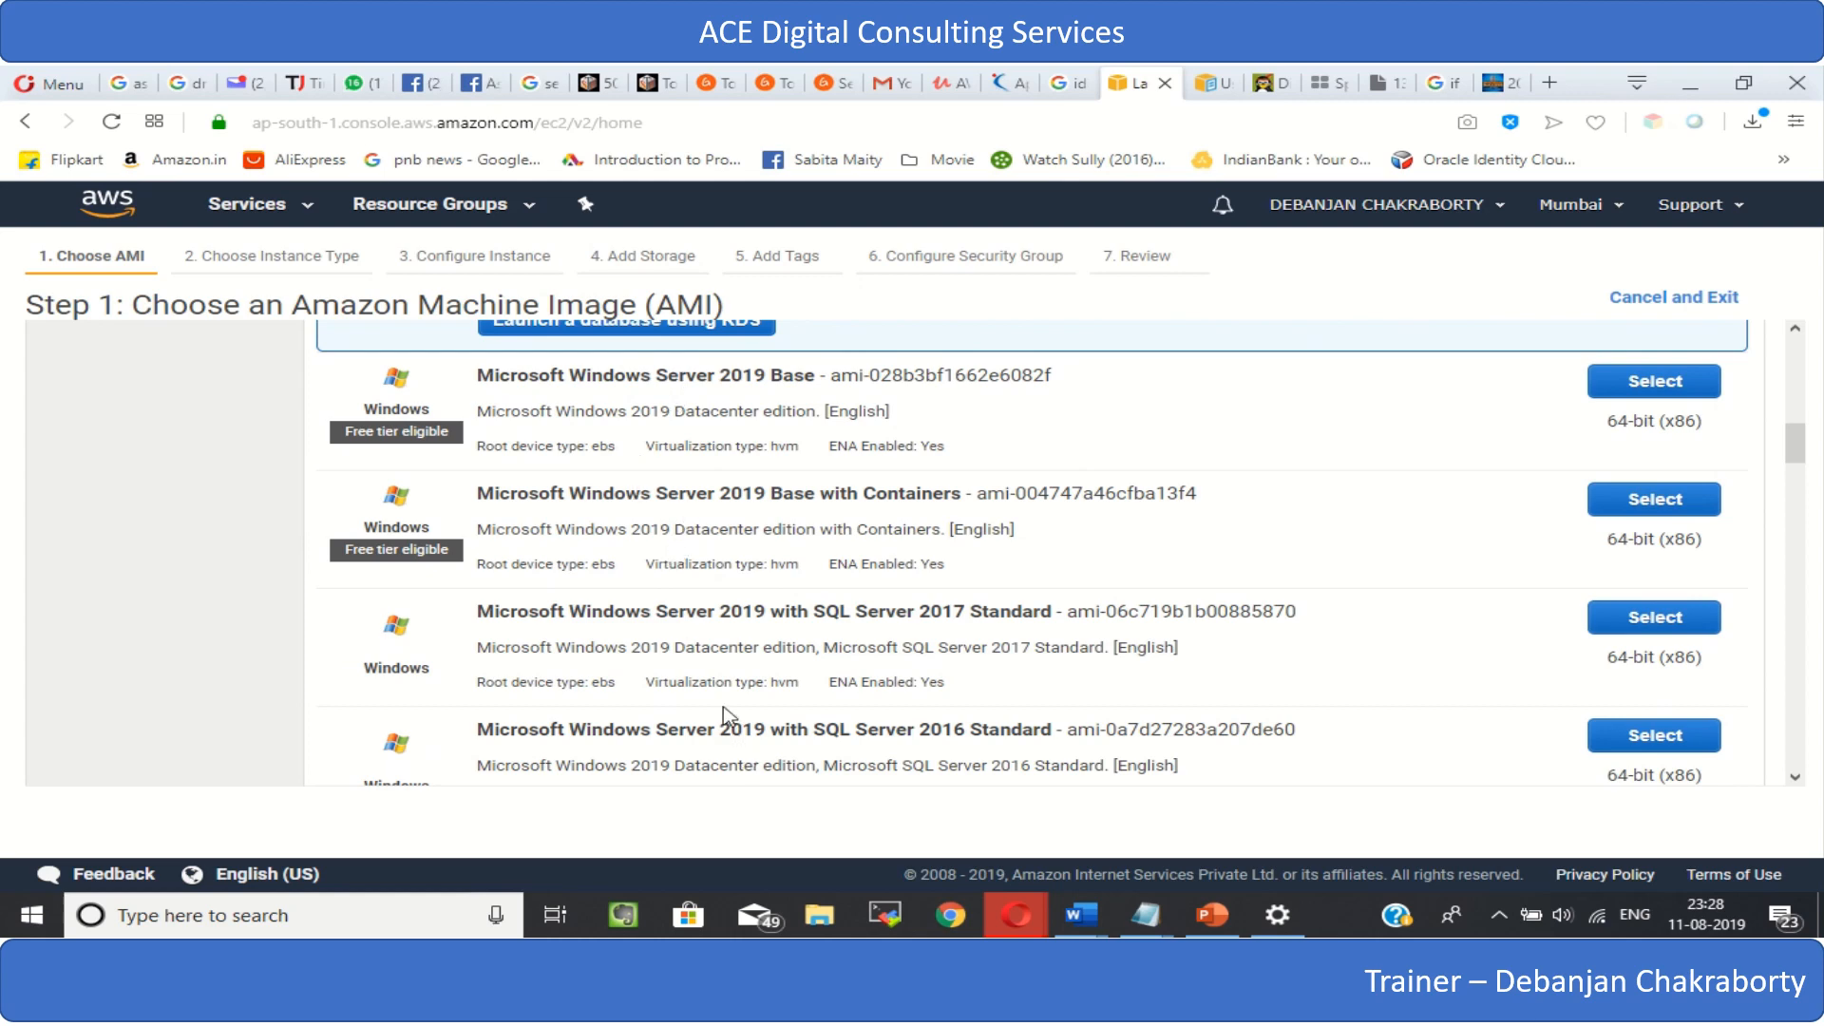
{"action": "scroll", "coordinate": [722, 705], "scroll_direction": "down", "scroll_amount": 3}
{"action": "scroll", "coordinate": [725, 707], "scroll_direction": "down", "scroll_amount": 3}
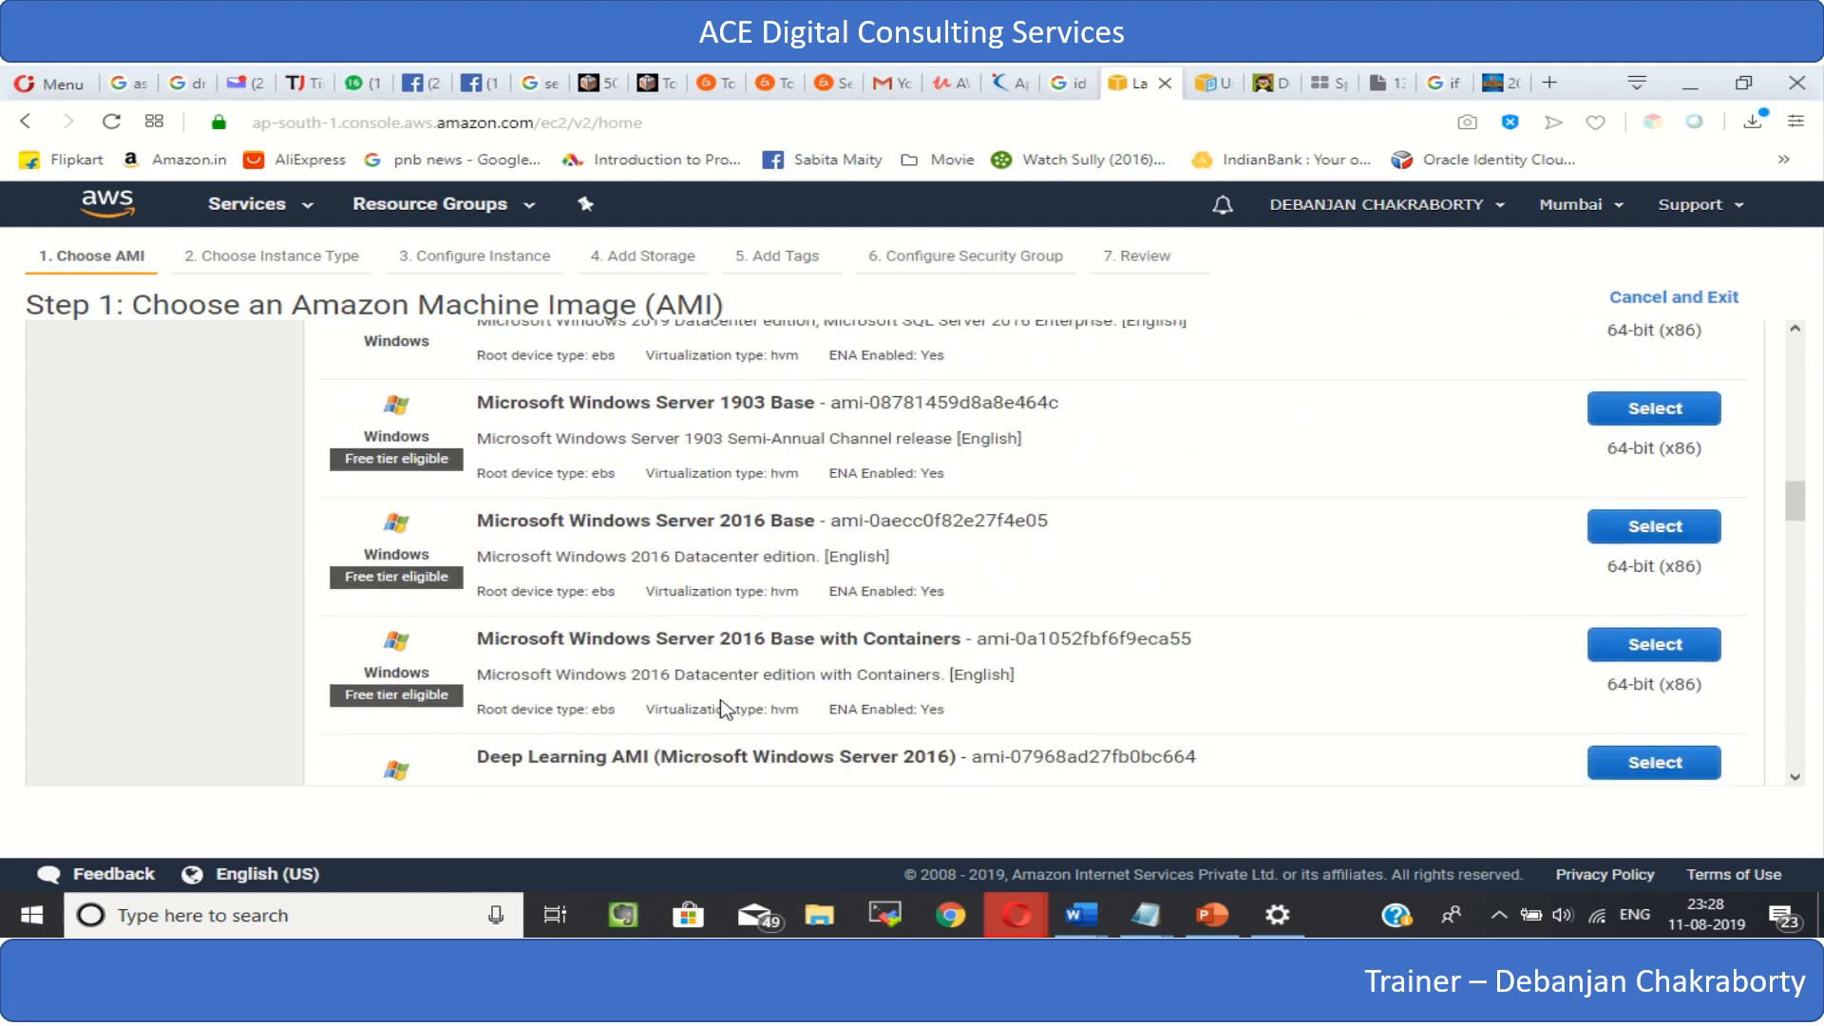
{"action": "scroll", "coordinate": [723, 708], "scroll_direction": "down", "scroll_amount": 2}
{"action": "scroll", "coordinate": [724, 707], "scroll_direction": "up", "scroll_amount": 18}
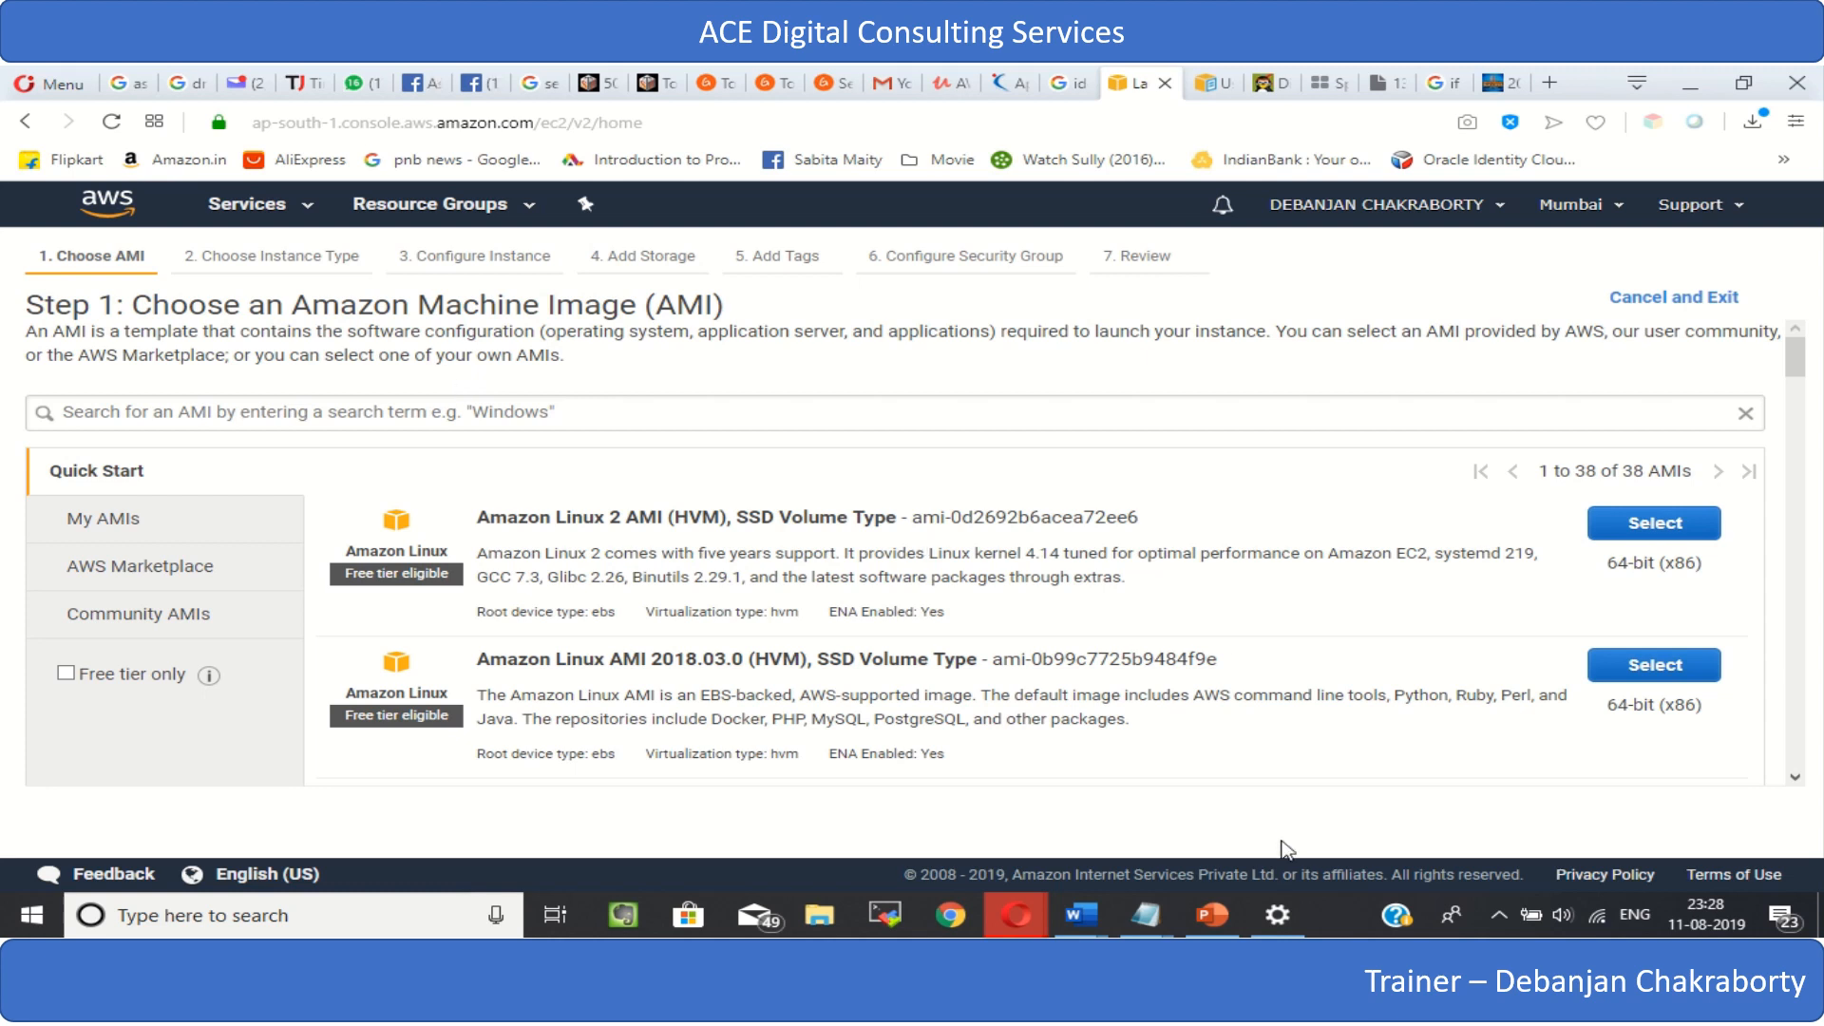
- Look through the Community AMIs and check the account's own images under My AMIs
{"action": "left_click", "coordinate": [131, 625]}
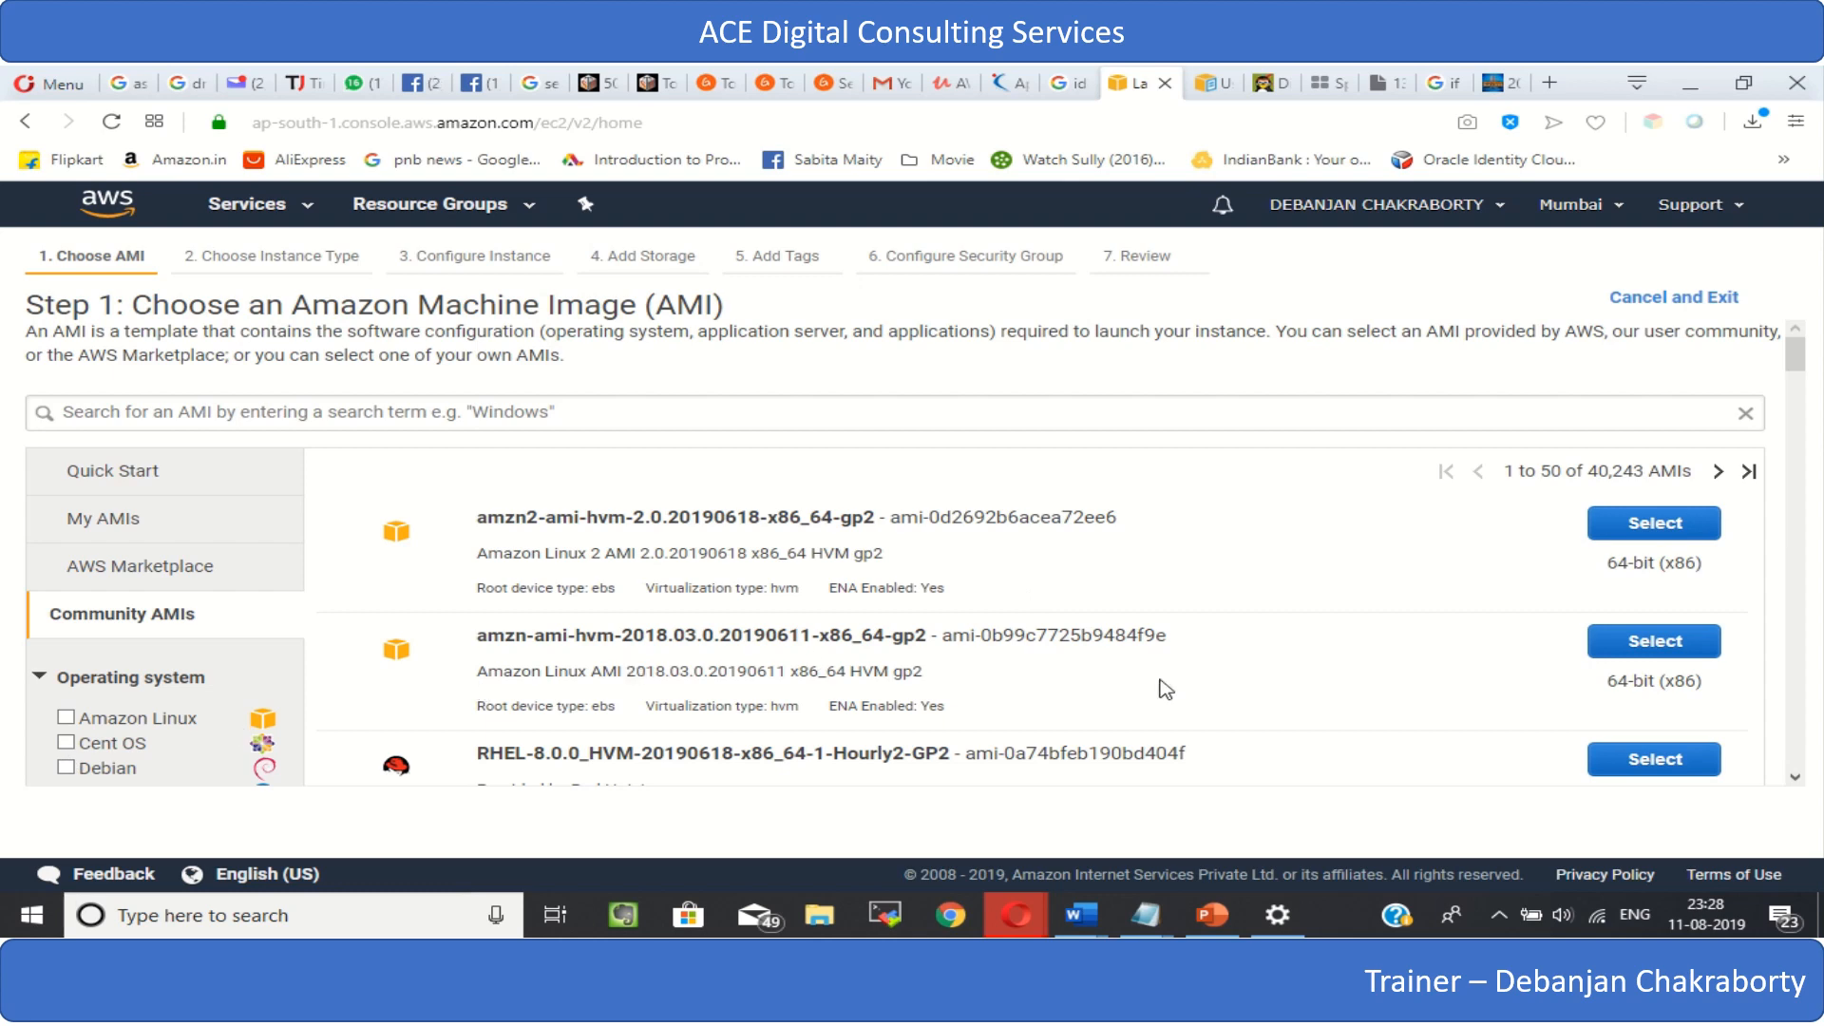
{"action": "scroll", "coordinate": [1165, 688], "scroll_direction": "down", "scroll_amount": 1}
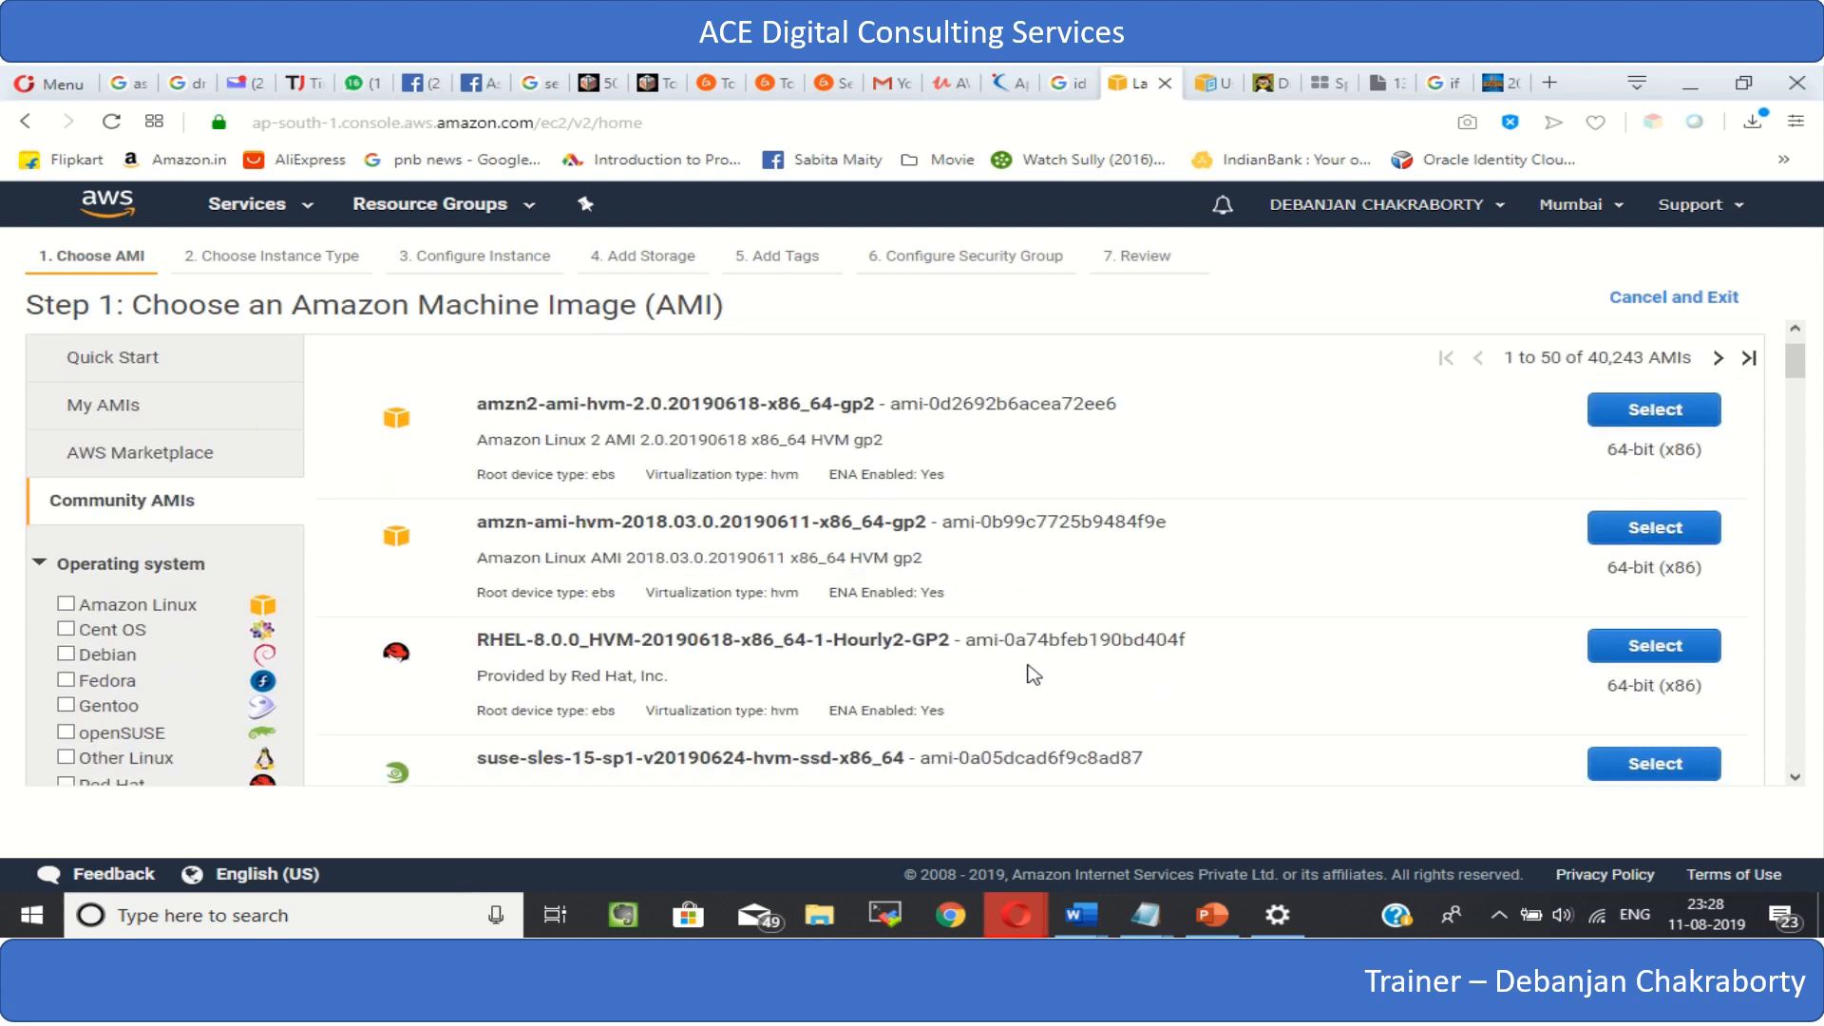
{"action": "scroll", "coordinate": [1030, 671], "scroll_direction": "down", "scroll_amount": 3}
{"action": "scroll", "coordinate": [1033, 674], "scroll_direction": "up", "scroll_amount": 2}
{"action": "scroll", "coordinate": [1030, 672], "scroll_direction": "up", "scroll_amount": 2}
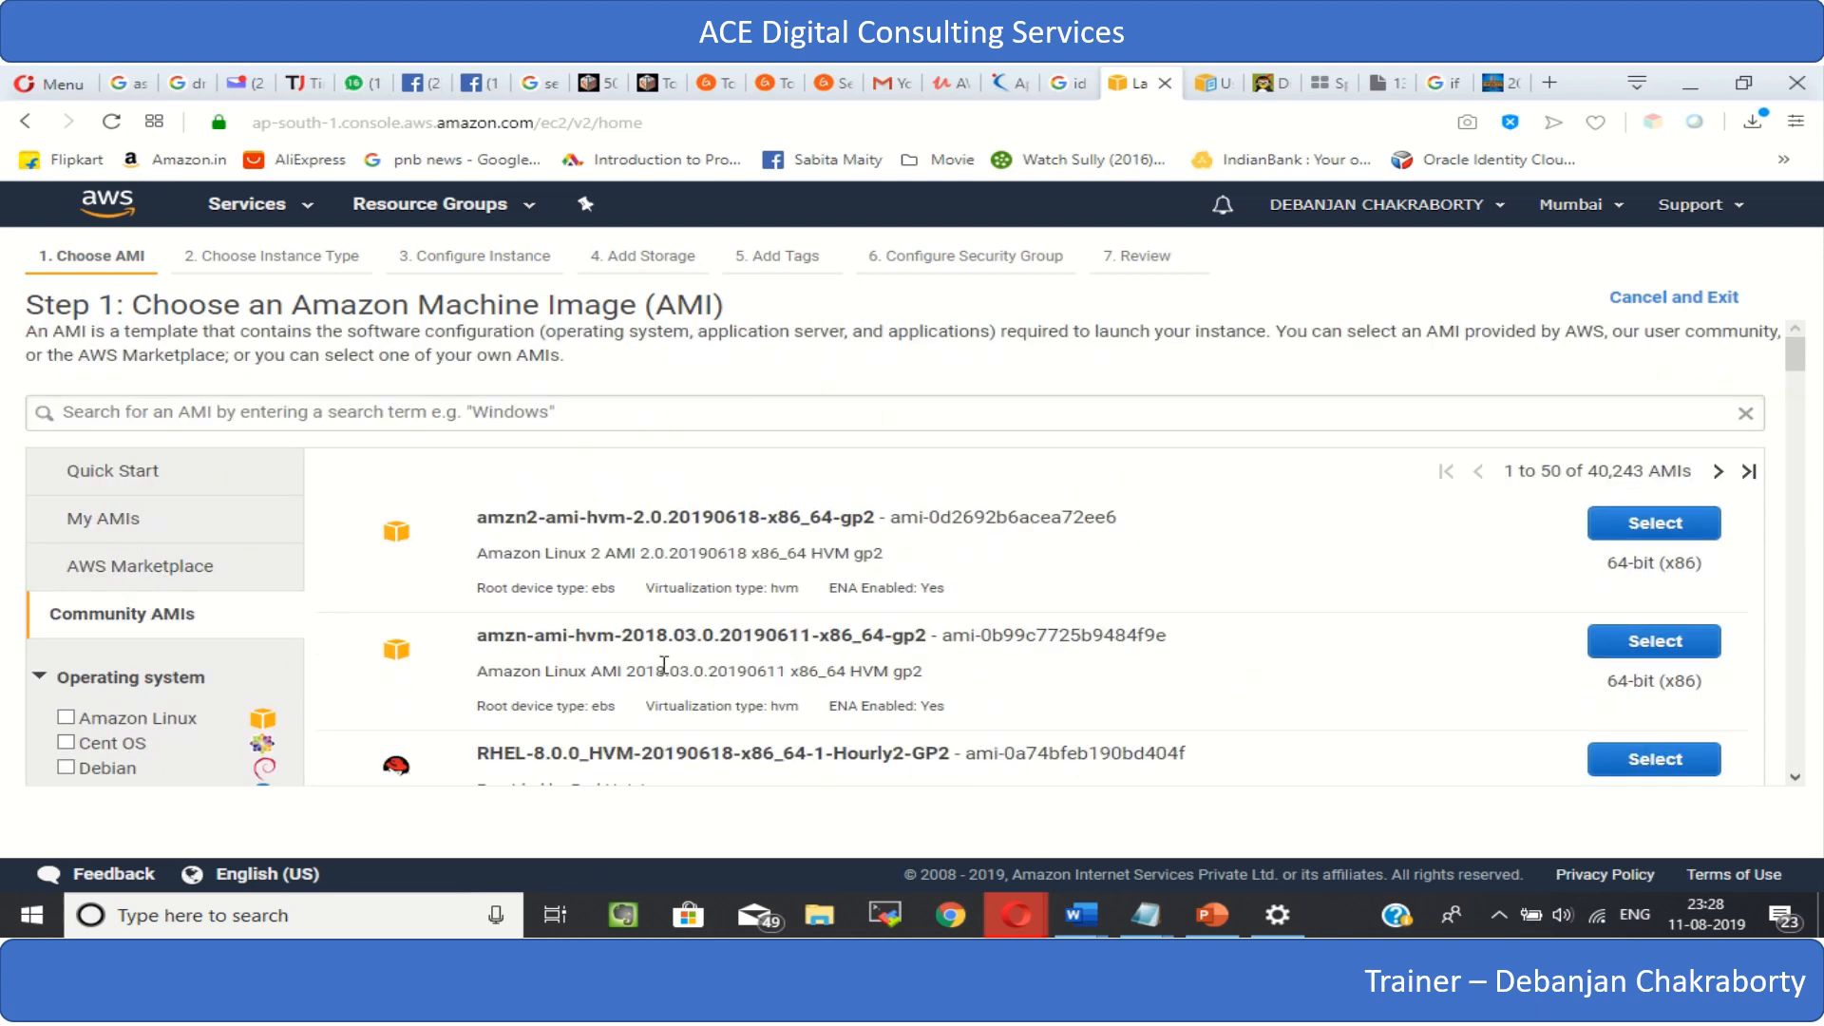
{"action": "left_click", "coordinate": [95, 528]}
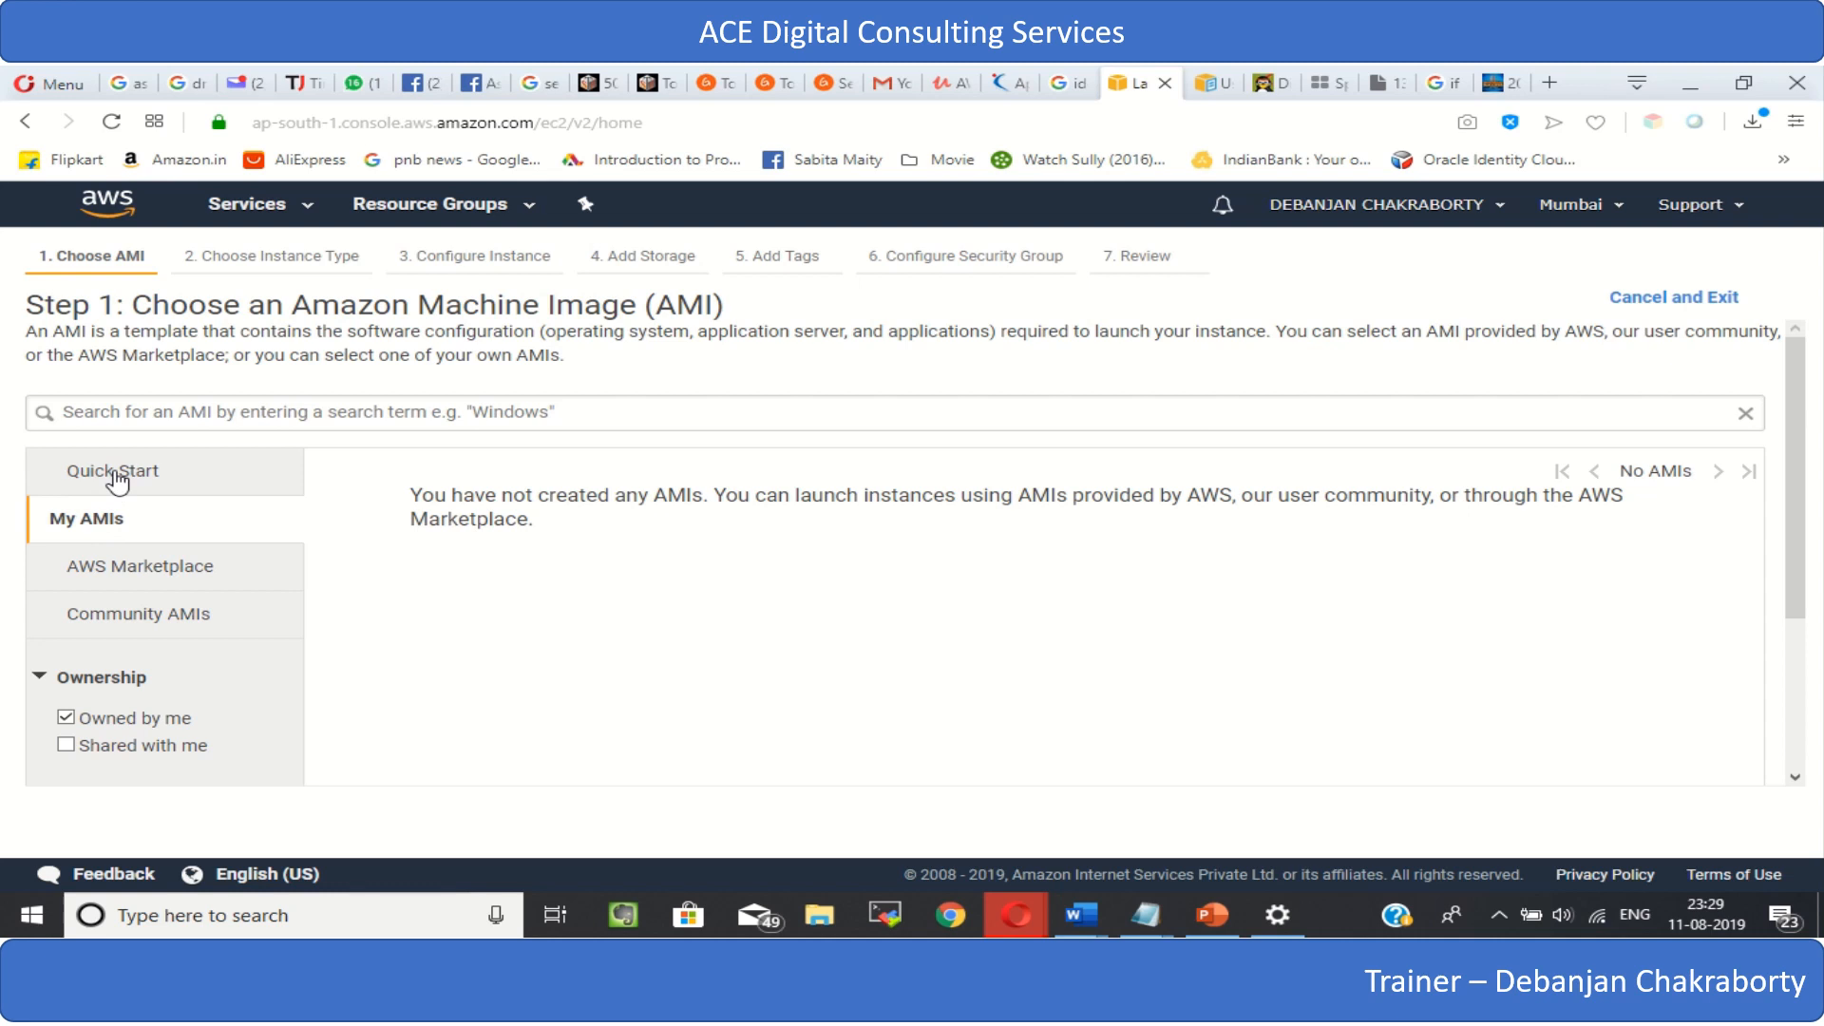
- Go back to the Quick Start AMIs and review the free-tier-eligible Linux images
{"action": "left_click", "coordinate": [117, 475]}
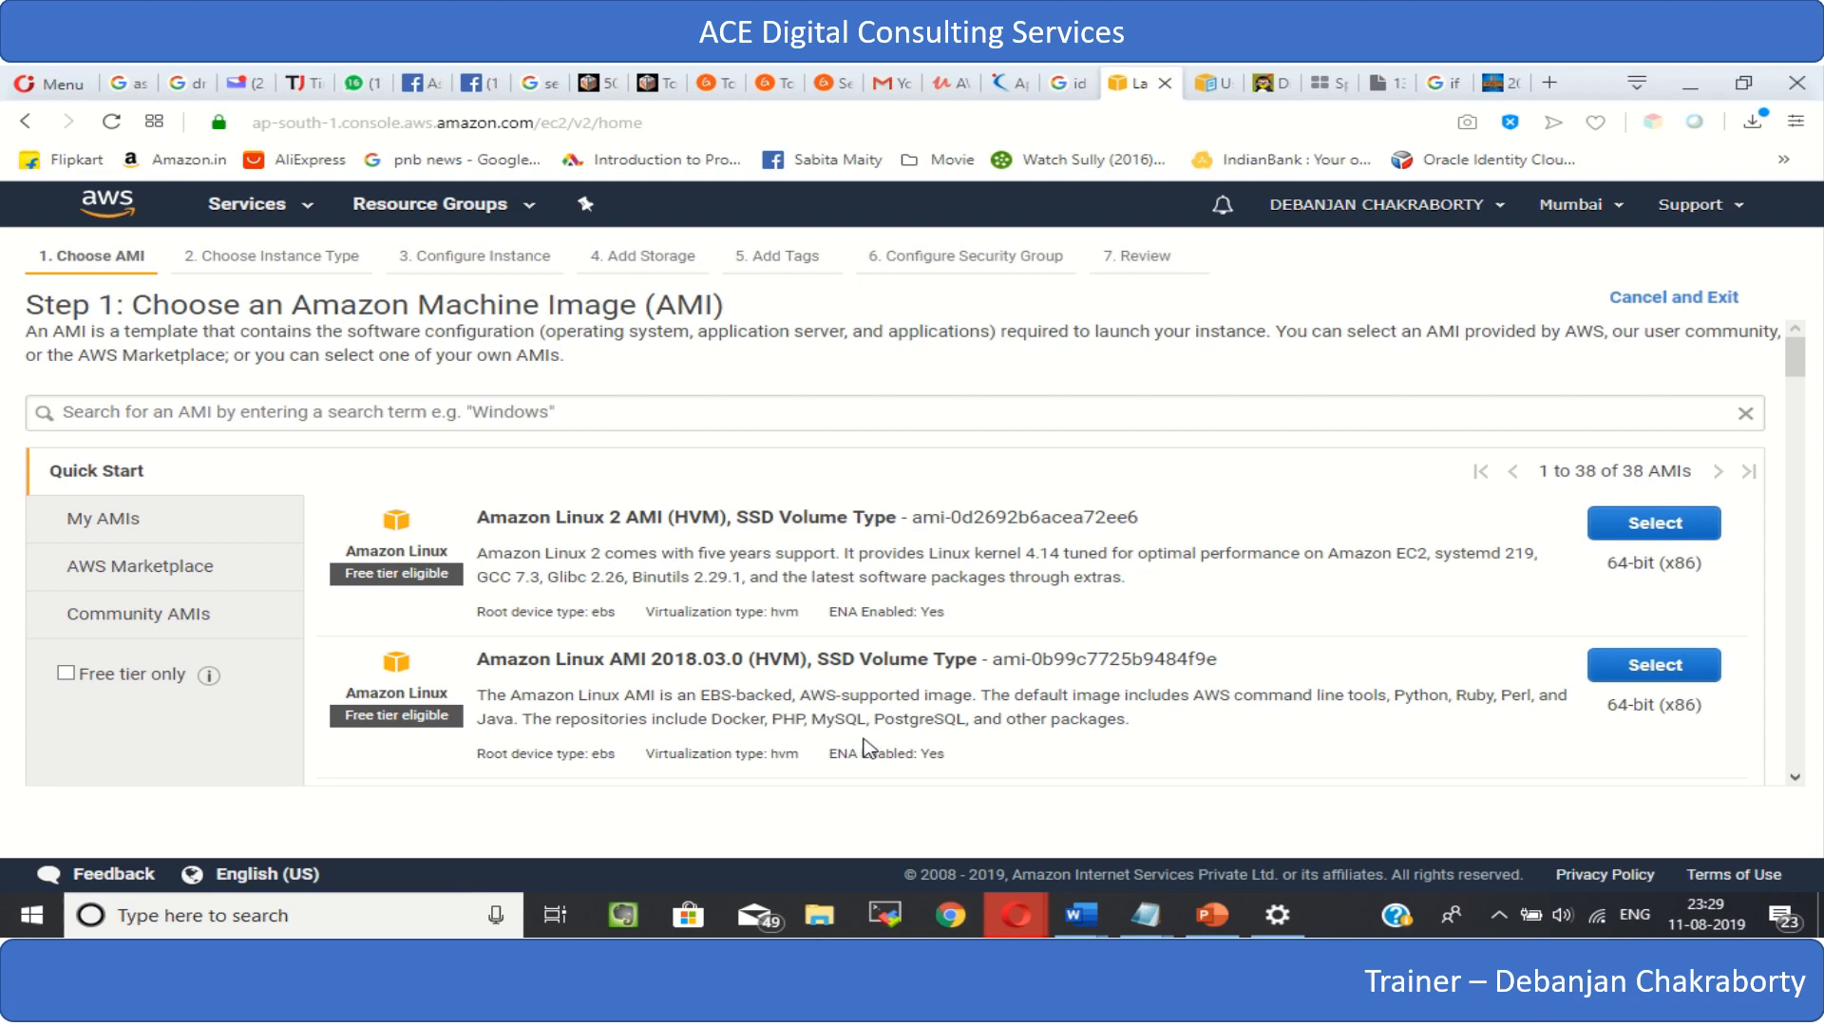
{"action": "scroll", "coordinate": [822, 644], "scroll_direction": "down", "scroll_amount": 1}
{"action": "scroll", "coordinate": [822, 644], "scroll_direction": "down", "scroll_amount": 3}
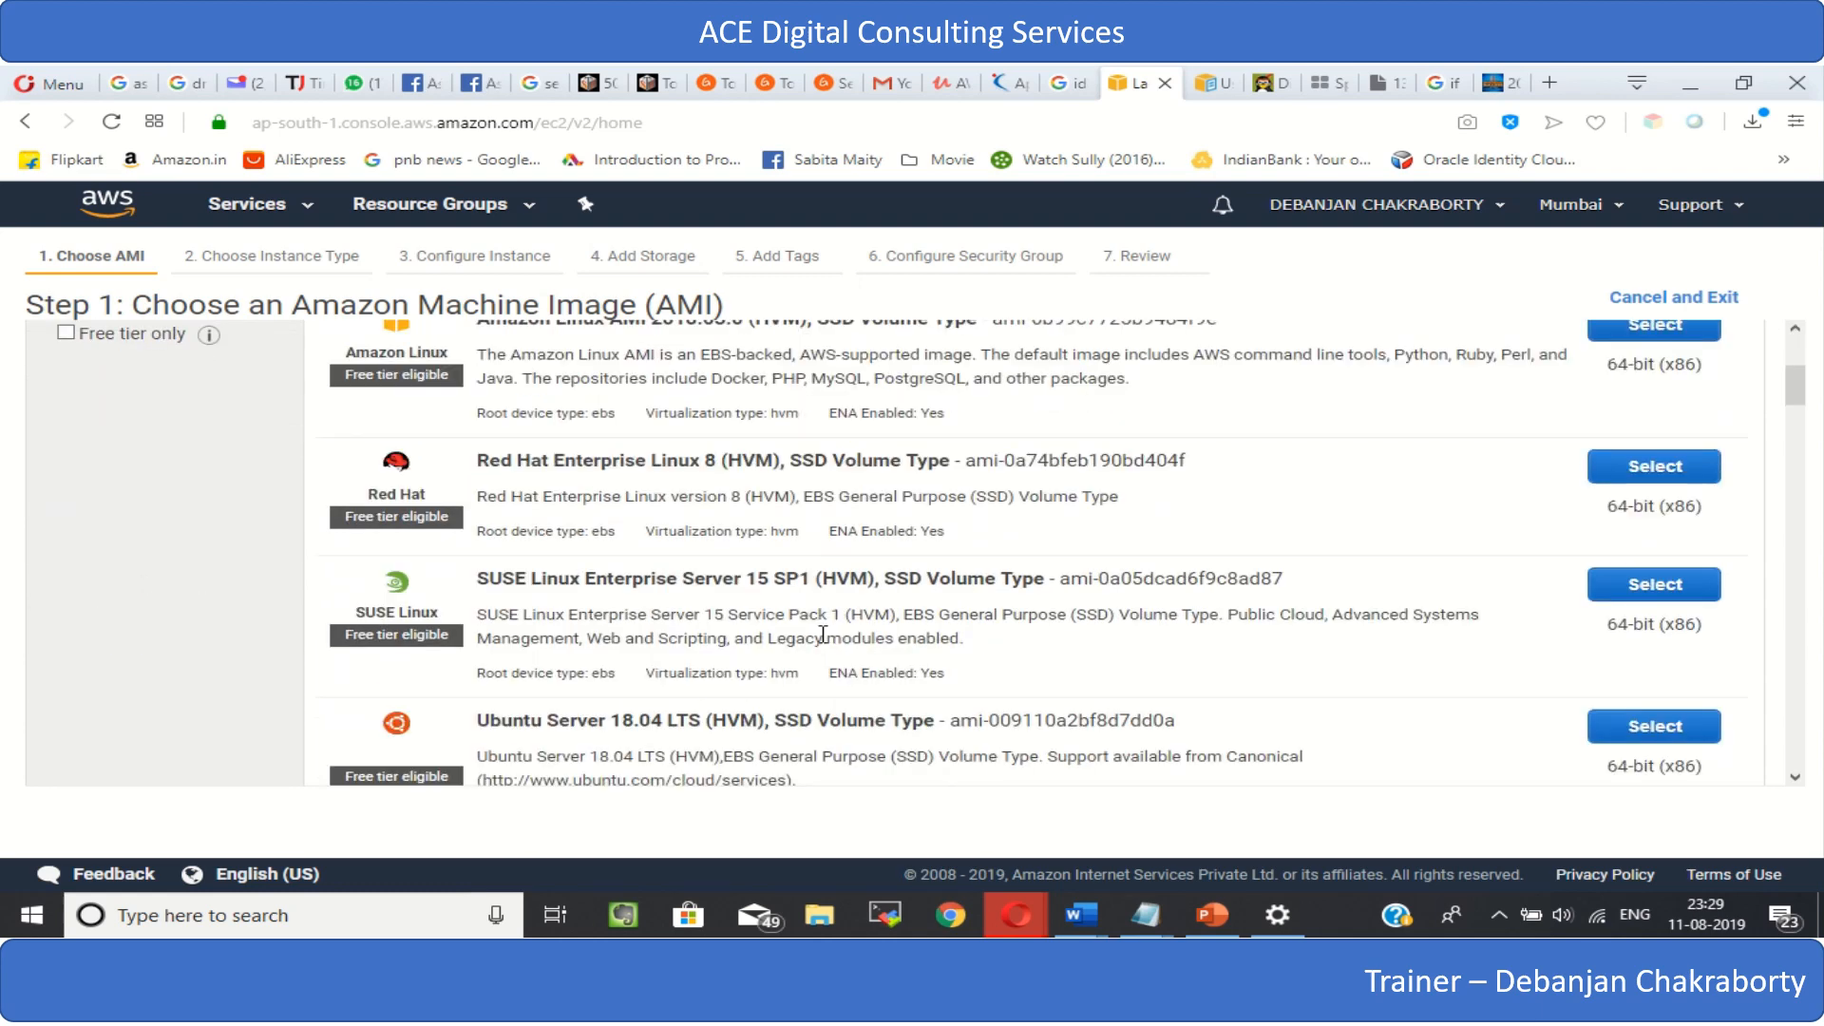
{"action": "scroll", "coordinate": [823, 635], "scroll_direction": "up", "scroll_amount": 3}
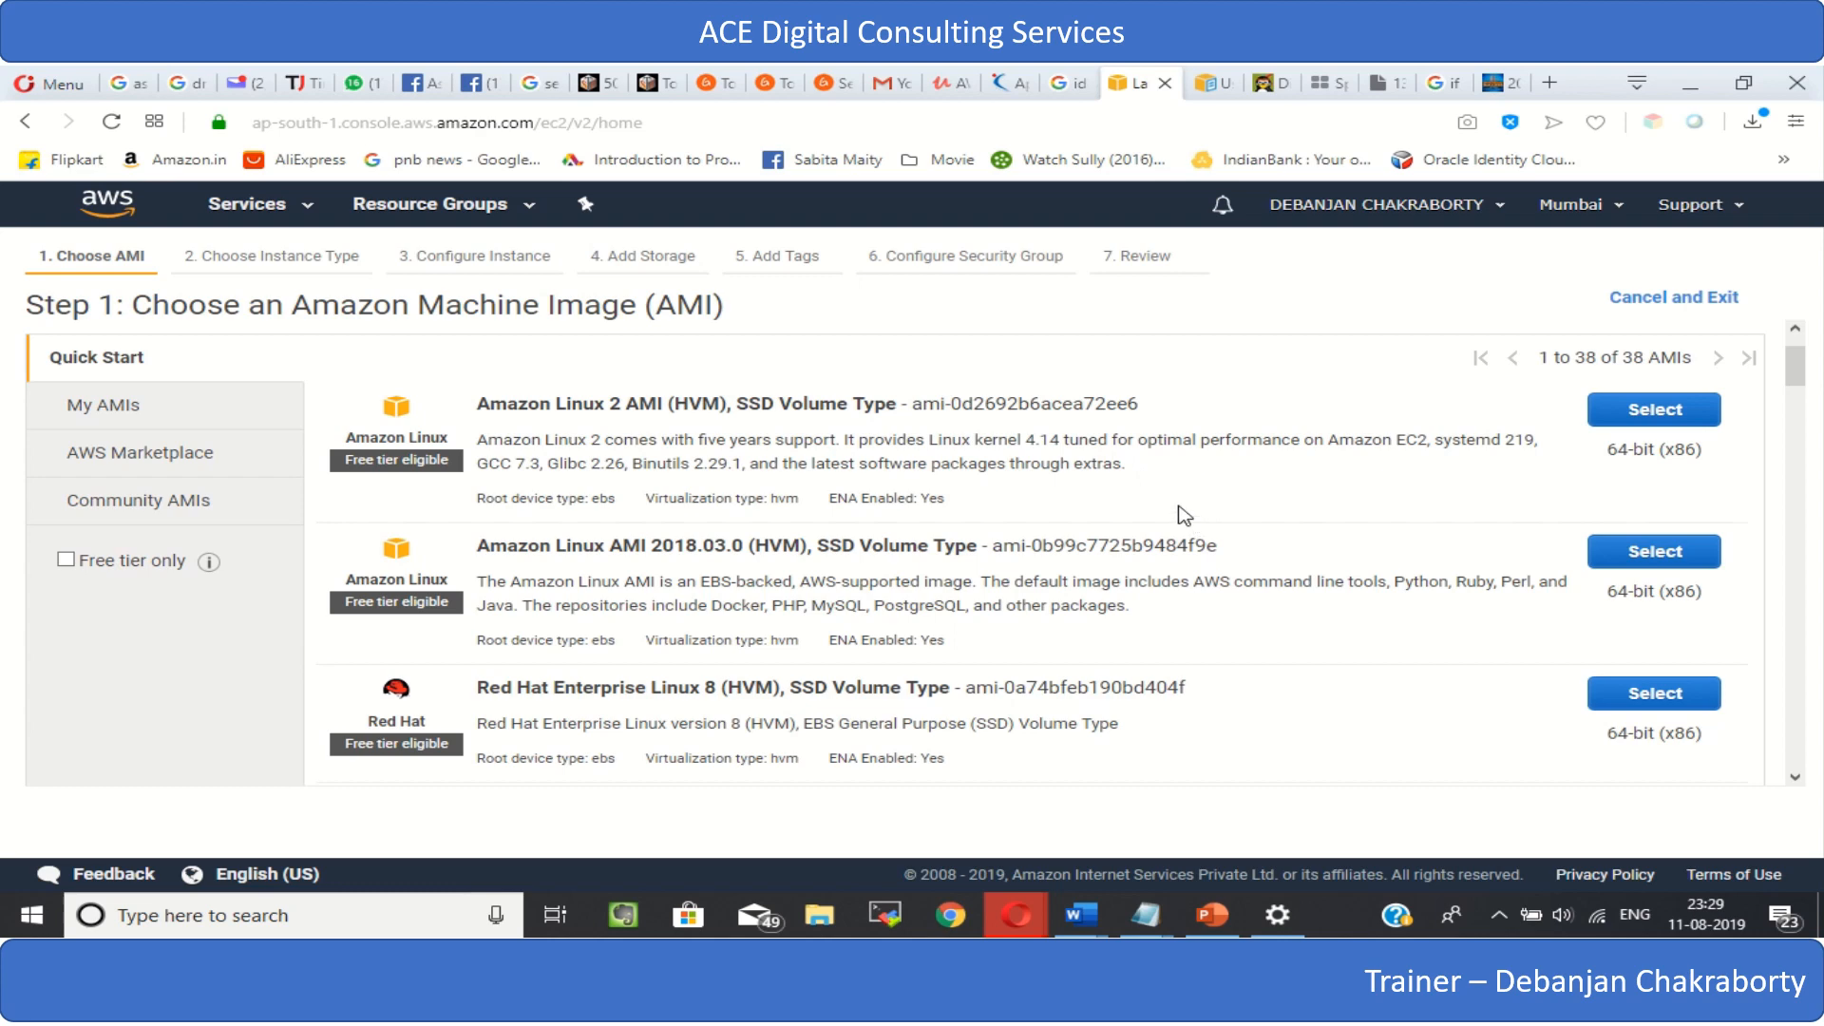
{"action": "scroll", "coordinate": [1040, 480], "scroll_direction": "down", "scroll_amount": 2}
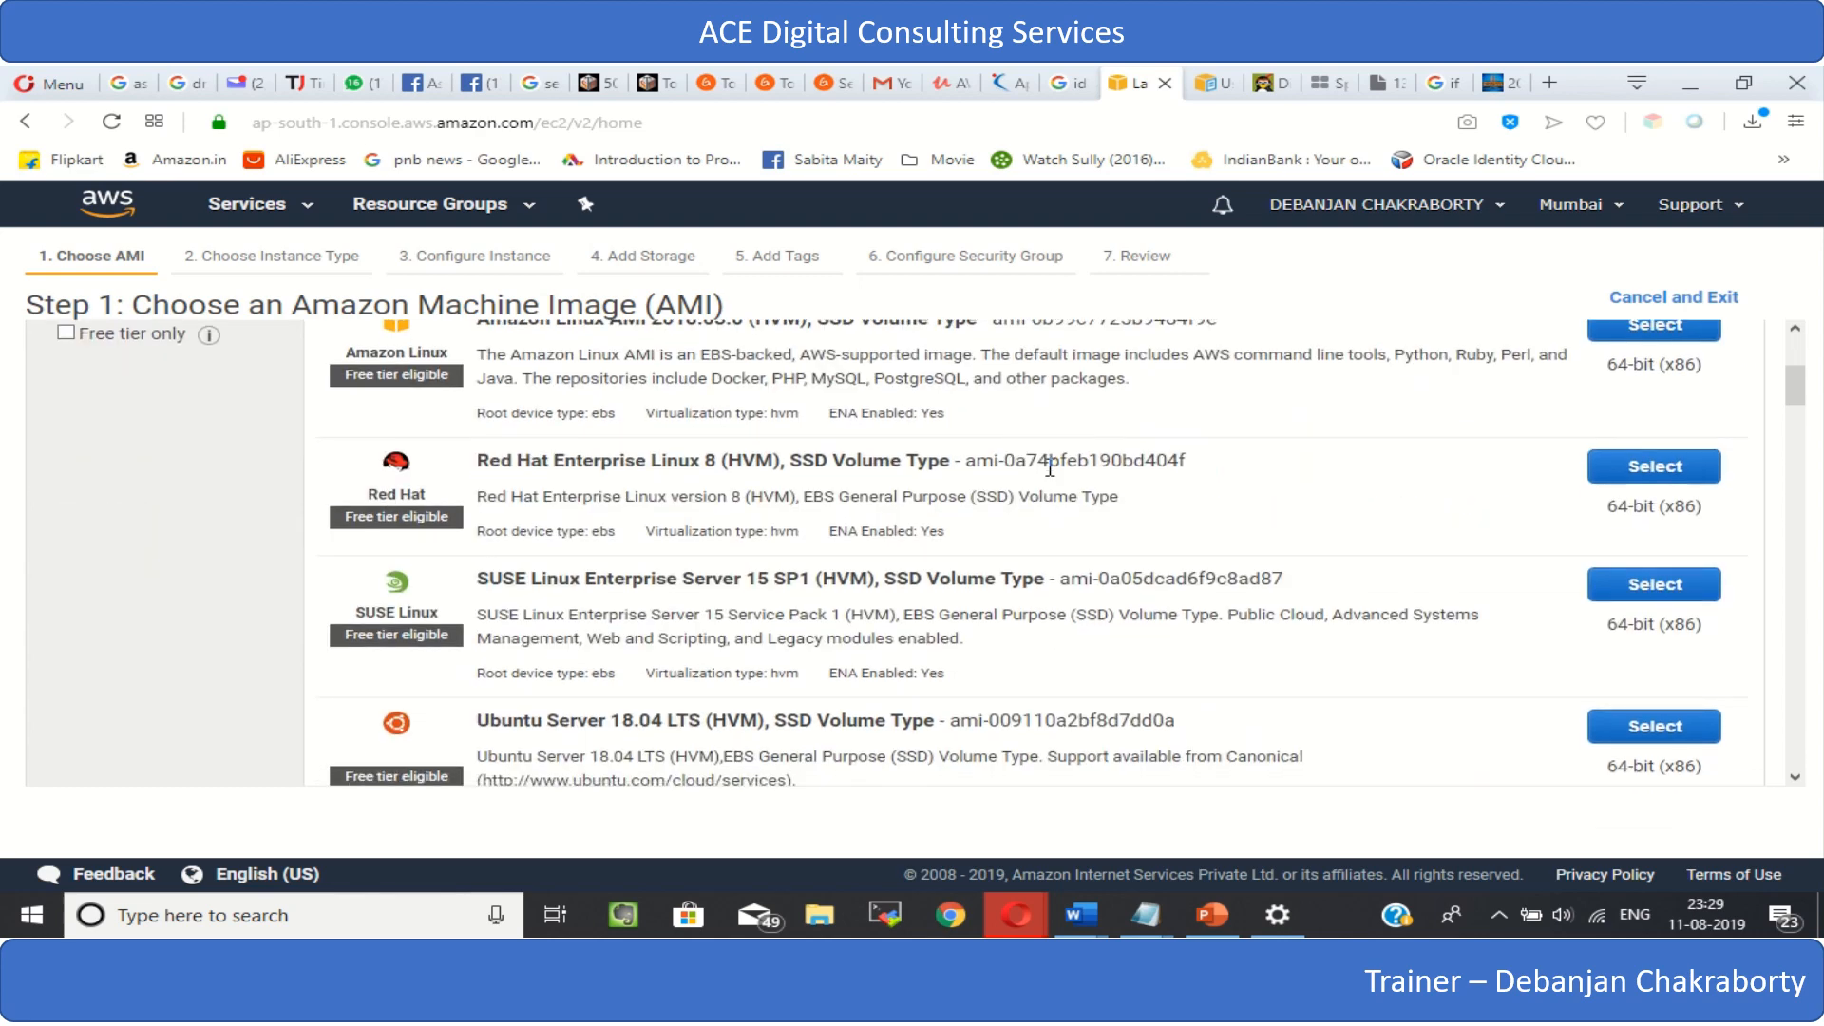
{"action": "scroll", "coordinate": [1050, 465], "scroll_direction": "up", "scroll_amount": 3}
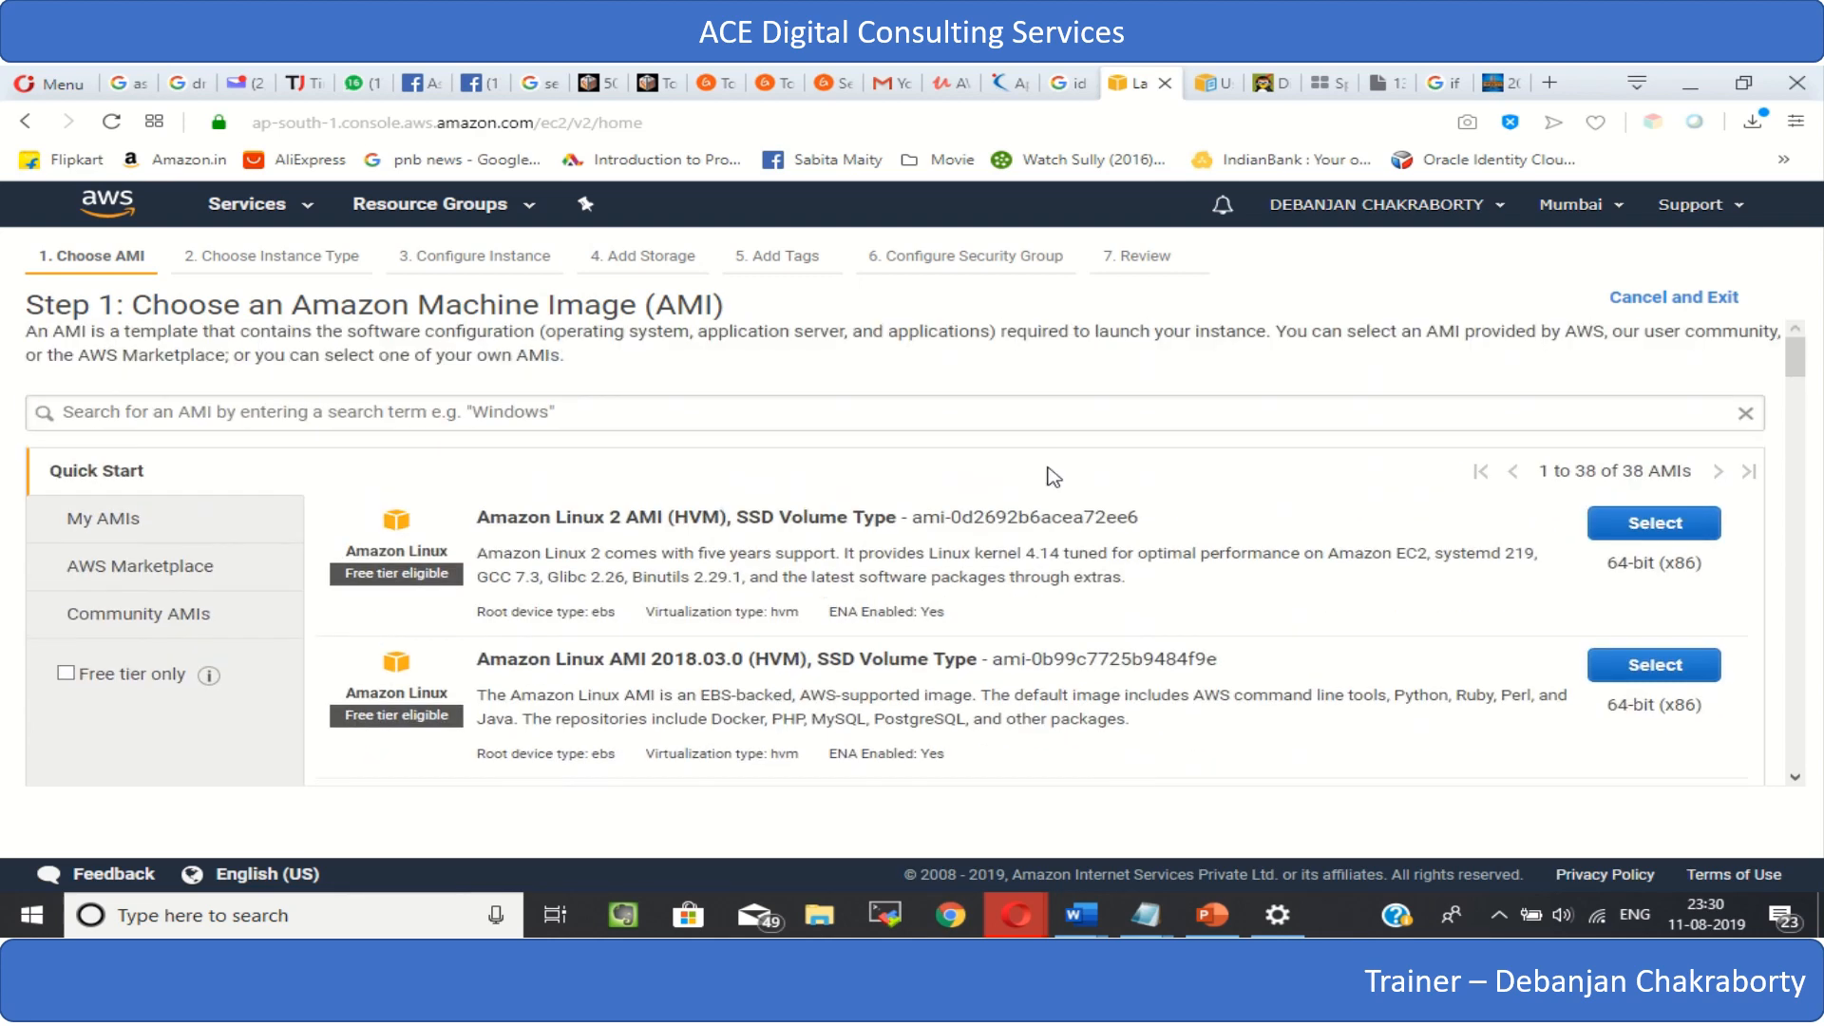
{"action": "scroll", "coordinate": [1053, 475], "scroll_direction": "down", "scroll_amount": 2}
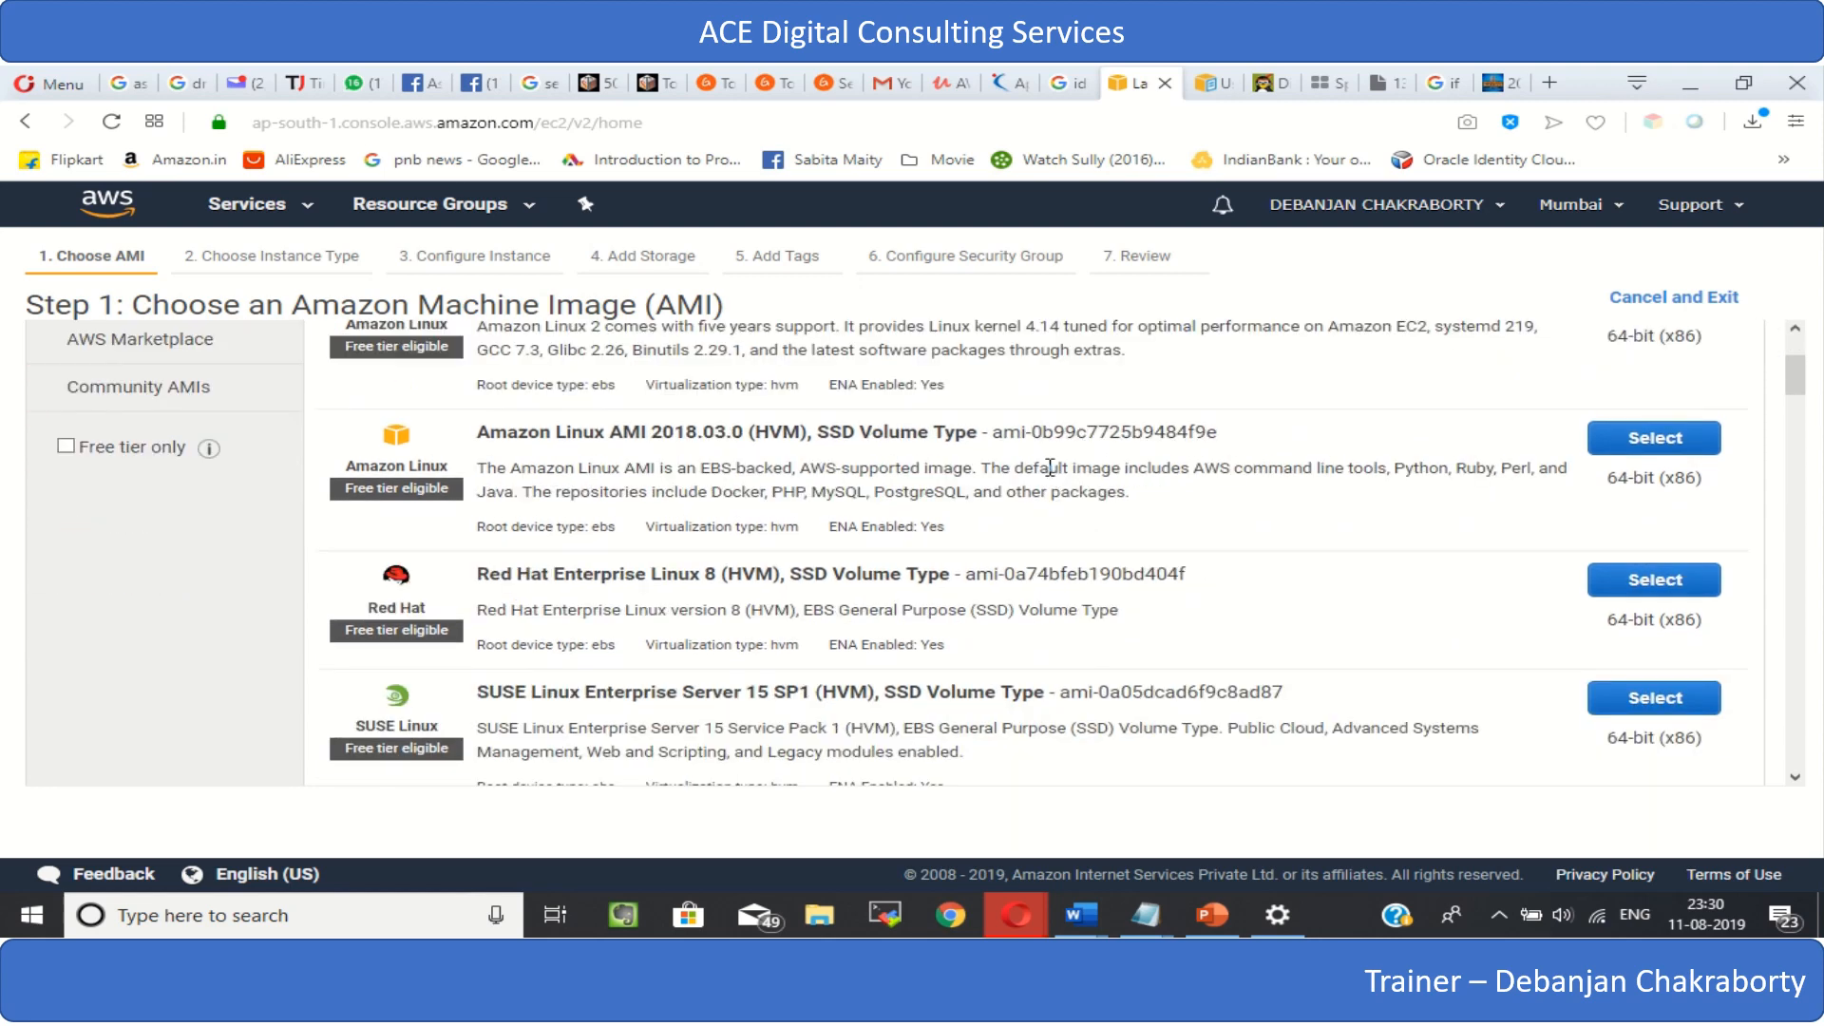
{"action": "scroll", "coordinate": [1050, 468], "scroll_direction": "up", "scroll_amount": 1}
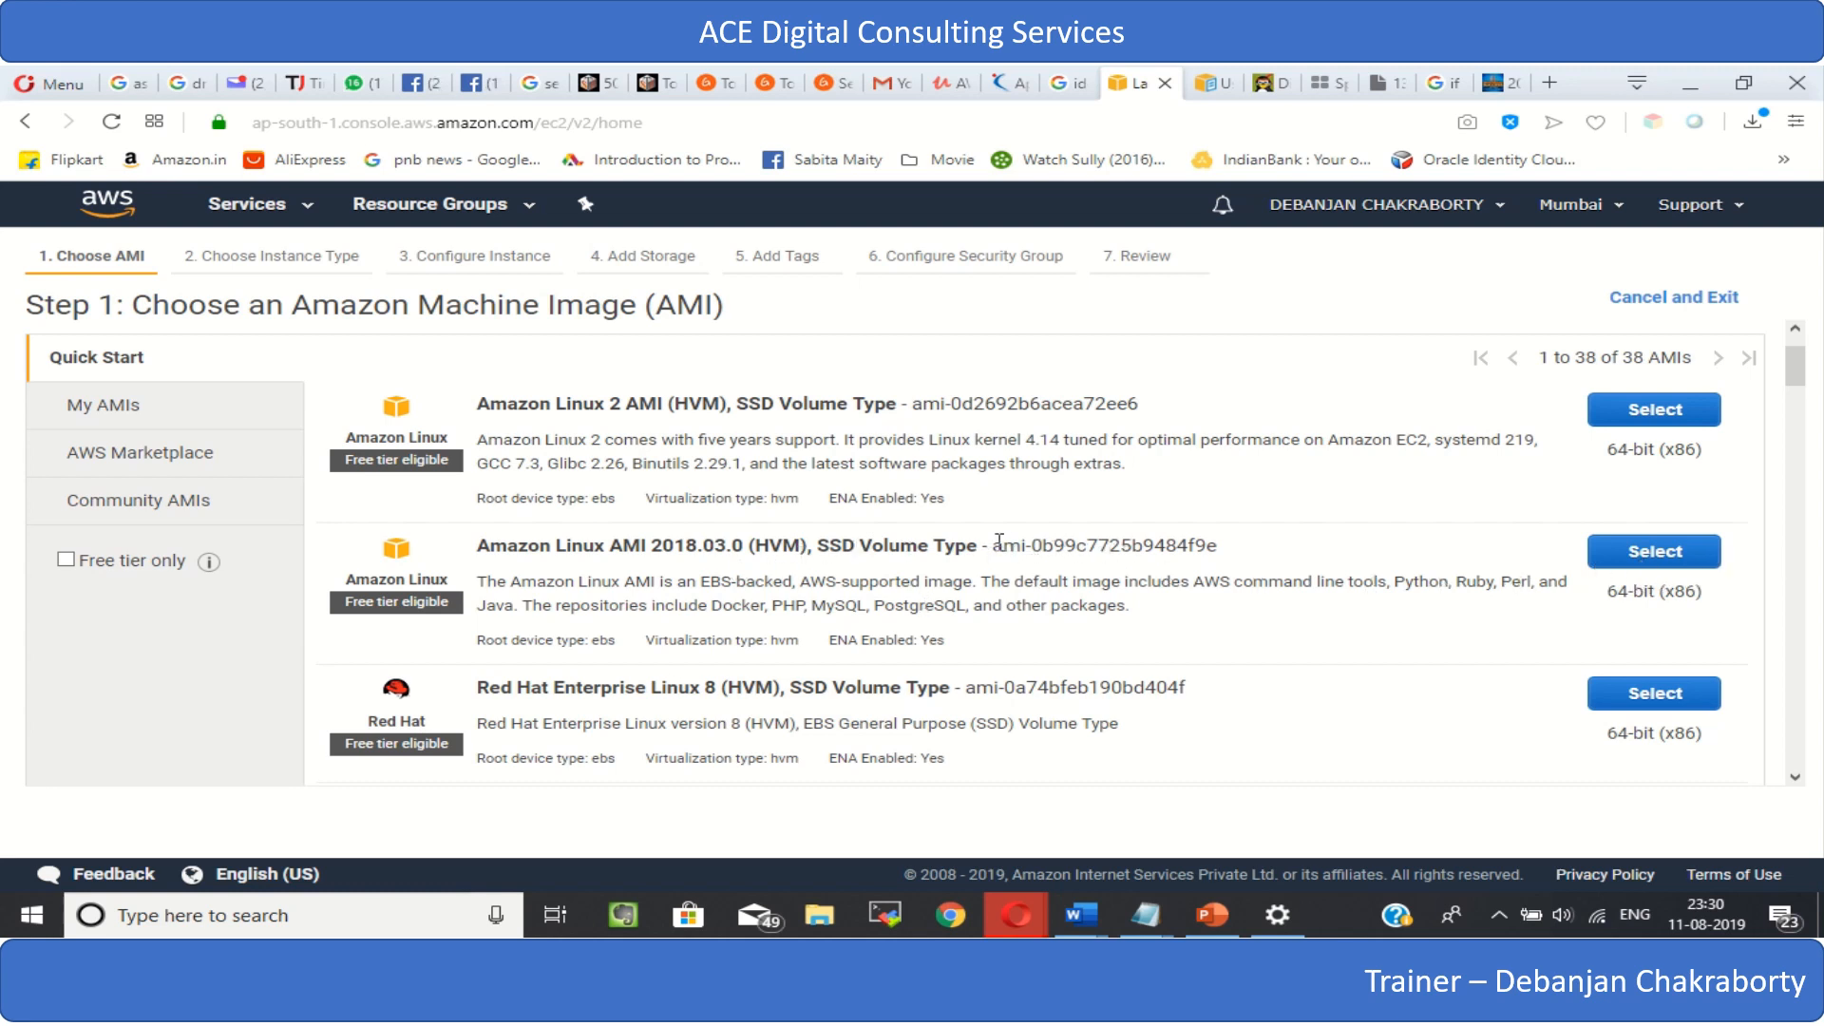
- Choose the Amazon Linux AMI 2018.03.0 (HVM), SSD Volume Type as the machine image
{"action": "left_click_drag", "start_coordinate": [993, 547], "coordinate": [1230, 550]}
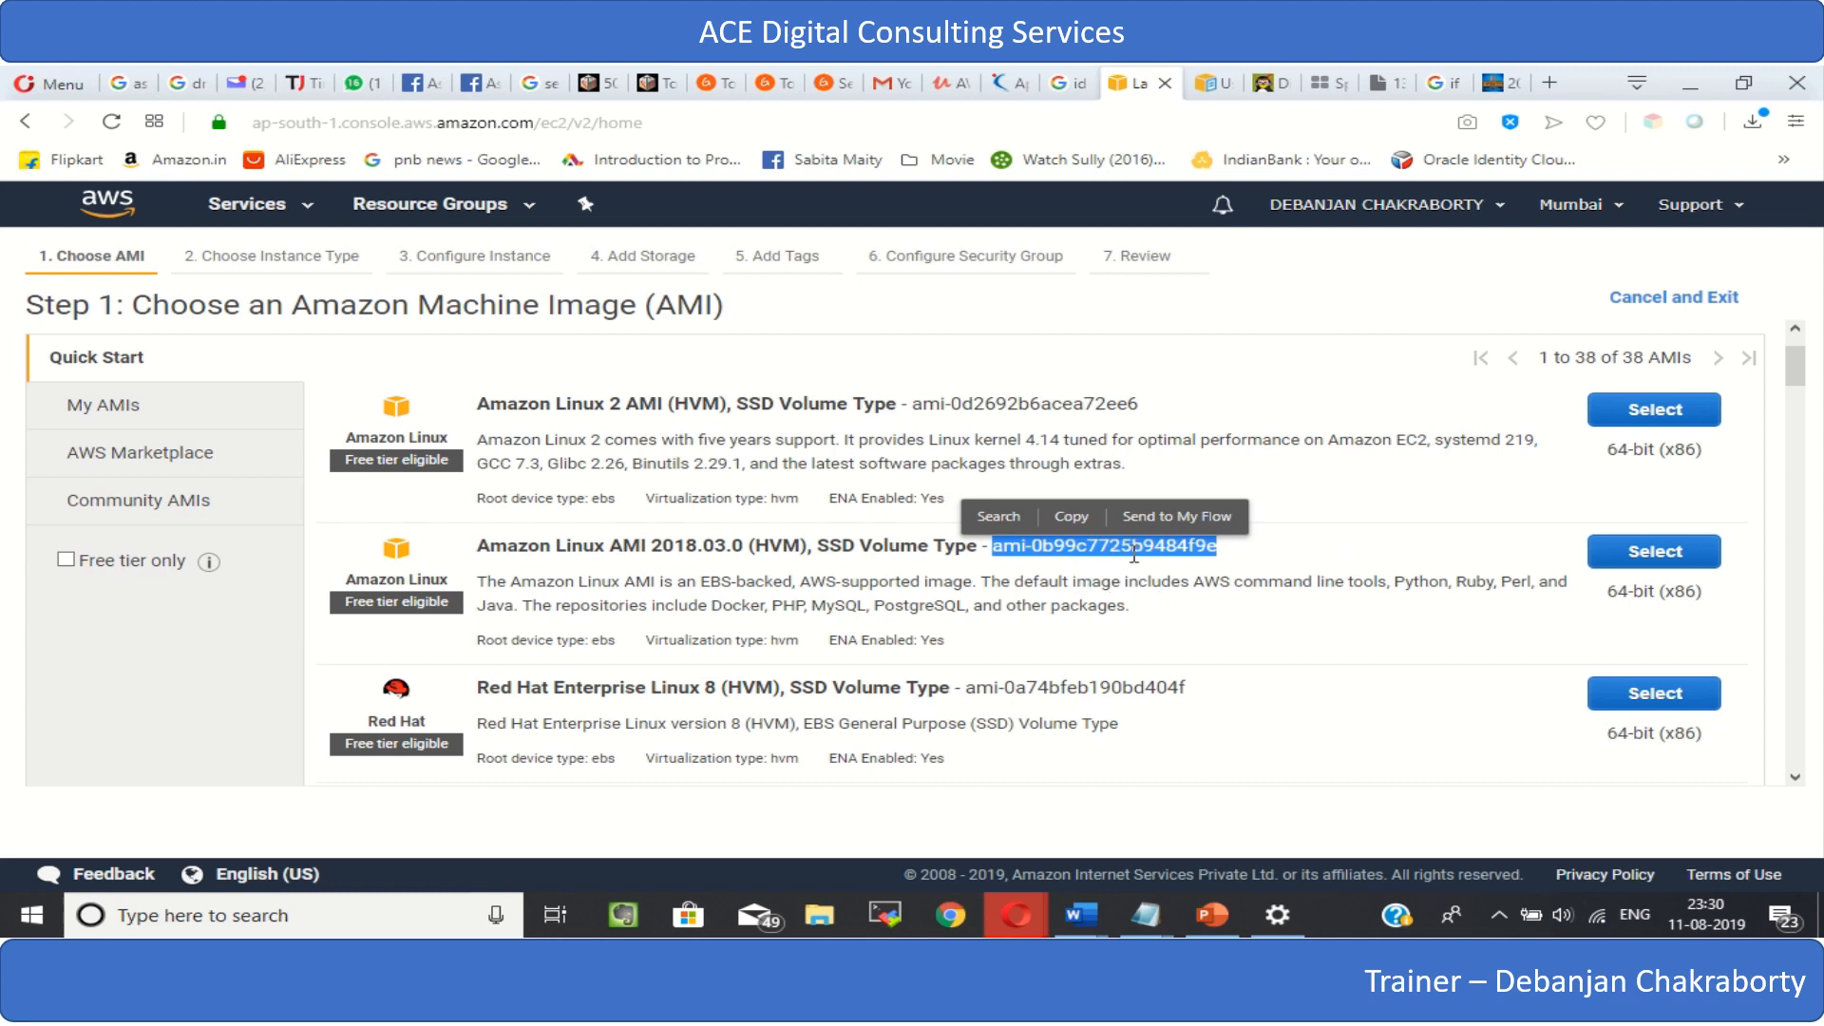
{"action": "left_click", "coordinate": [1045, 569]}
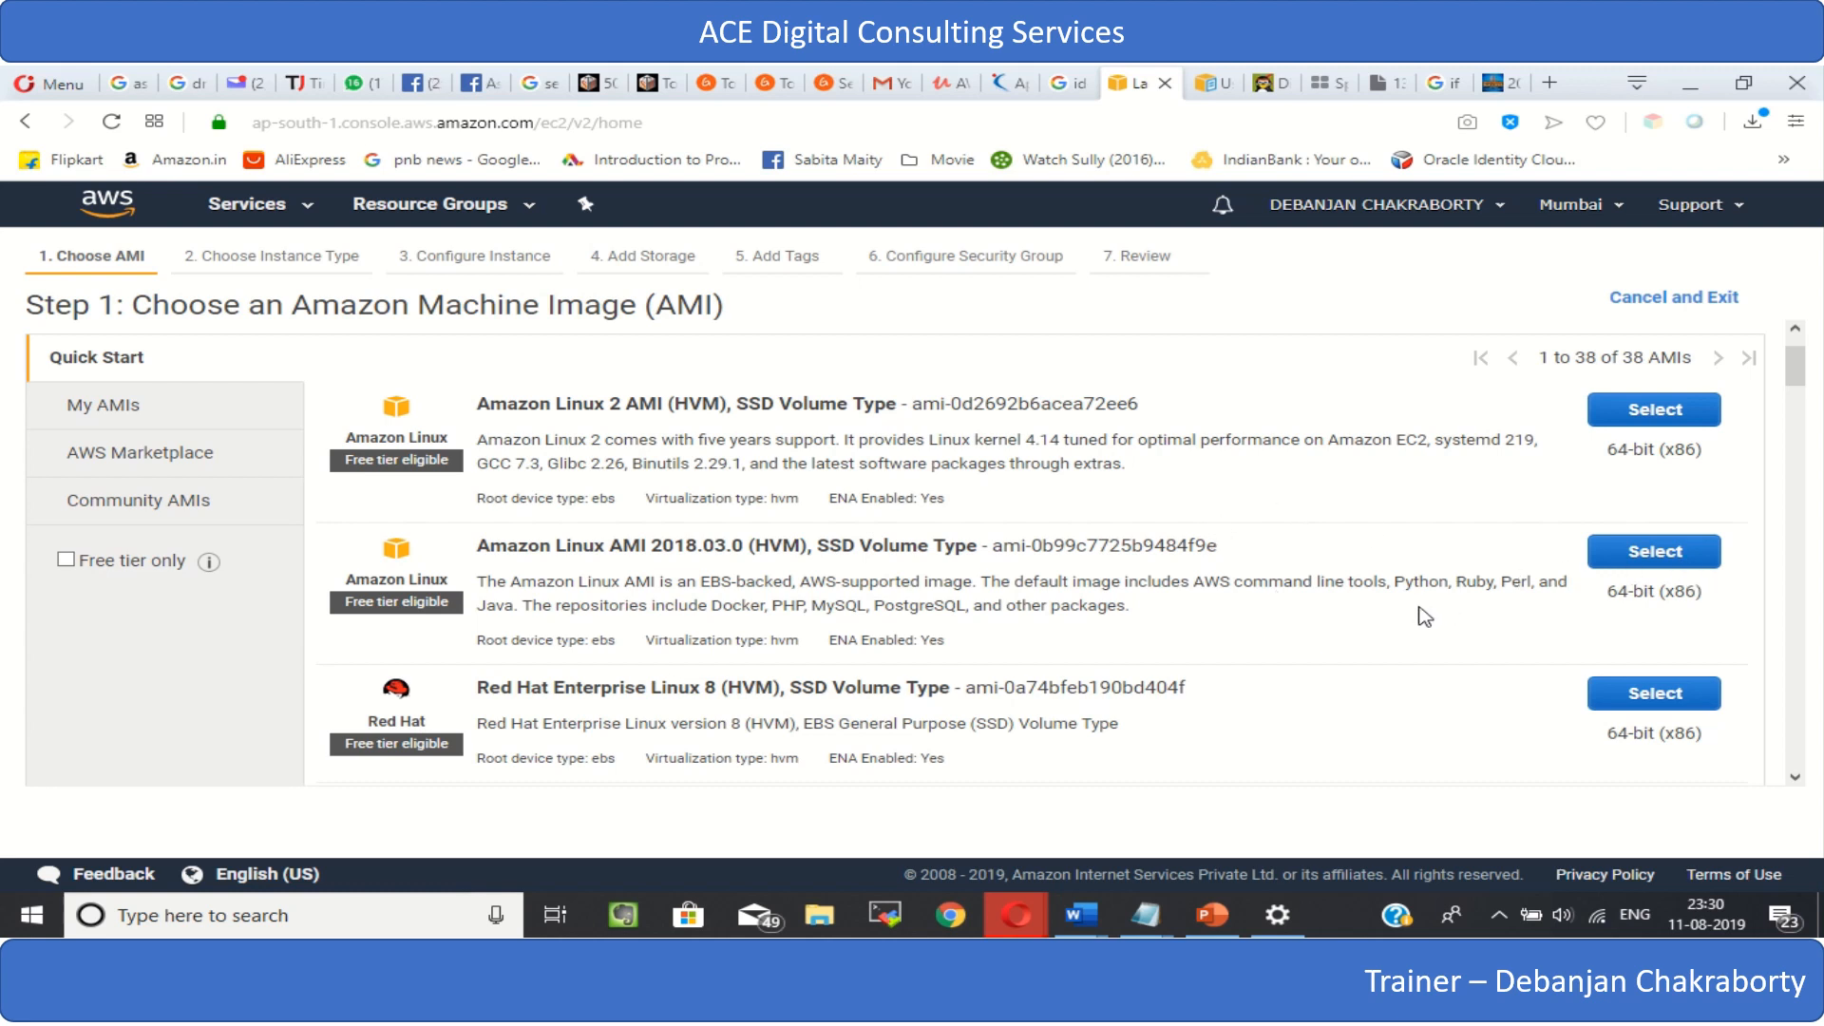
{"action": "left_click", "coordinate": [1678, 562]}
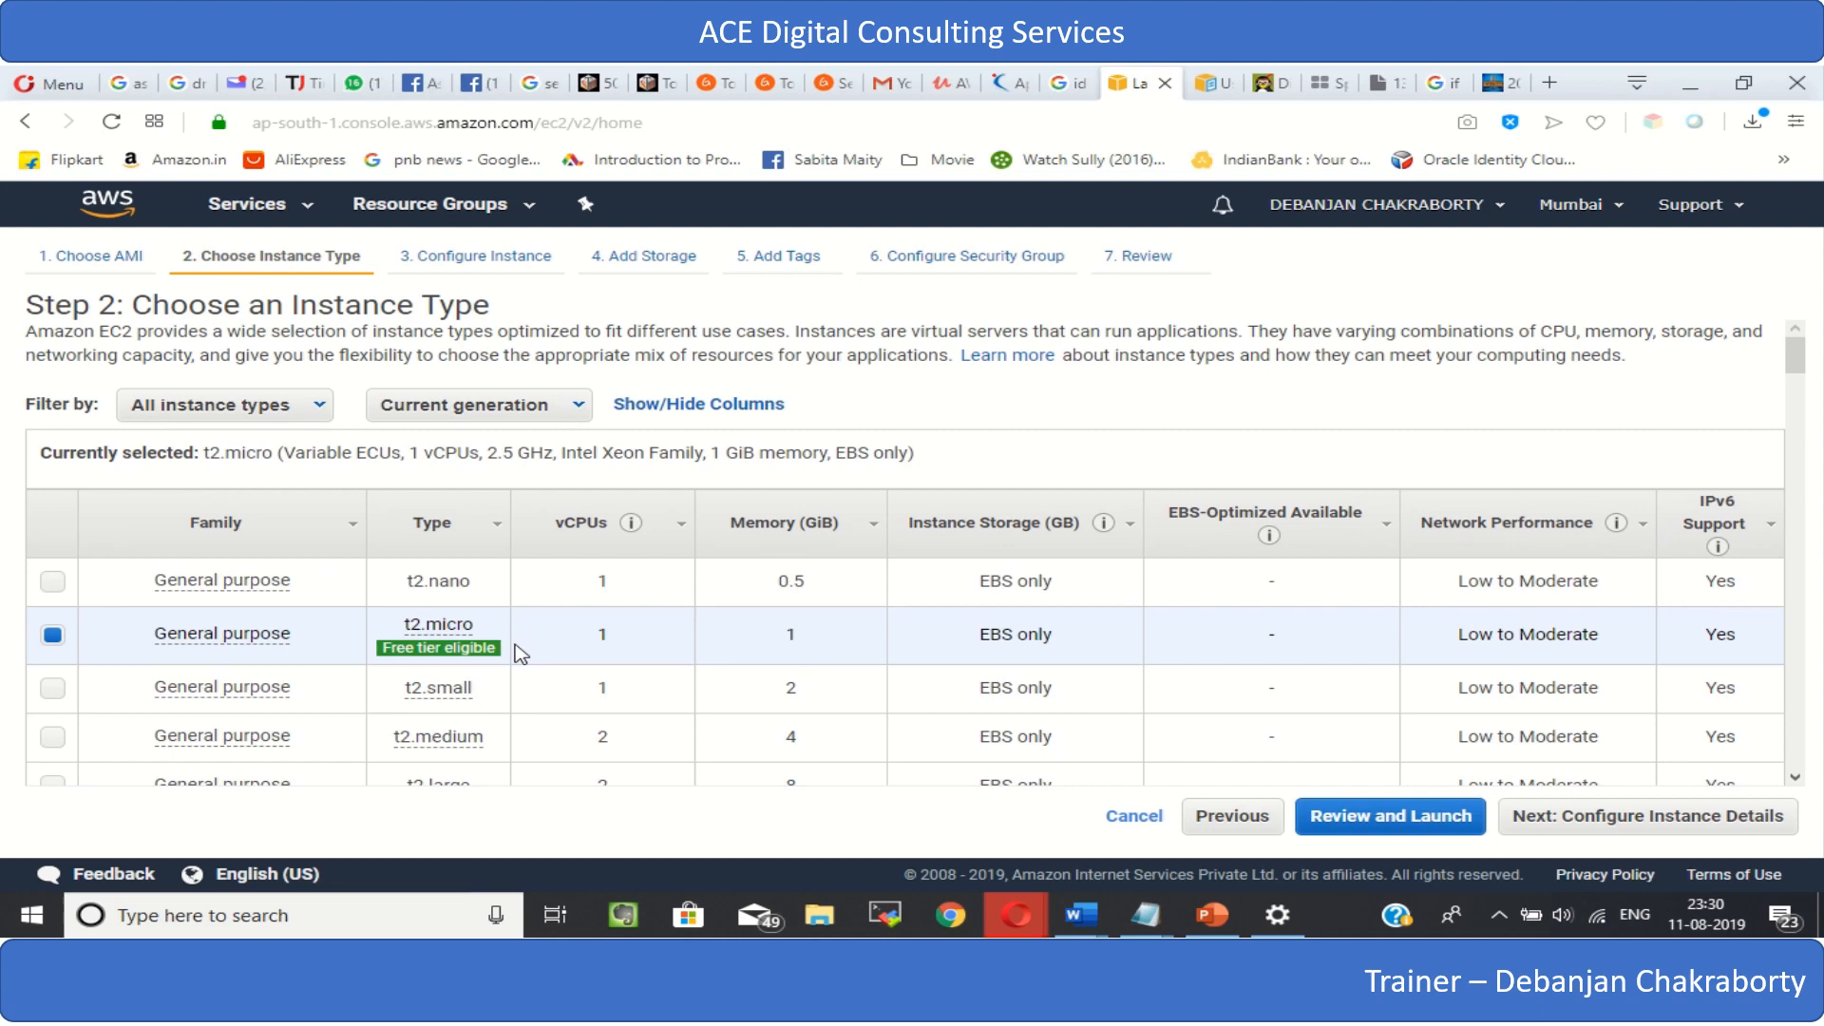
- Examine the general purpose instance types and how their vCPUs, memory and storage compare
{"action": "scroll", "coordinate": [233, 629], "scroll_direction": "down", "scroll_amount": 2}
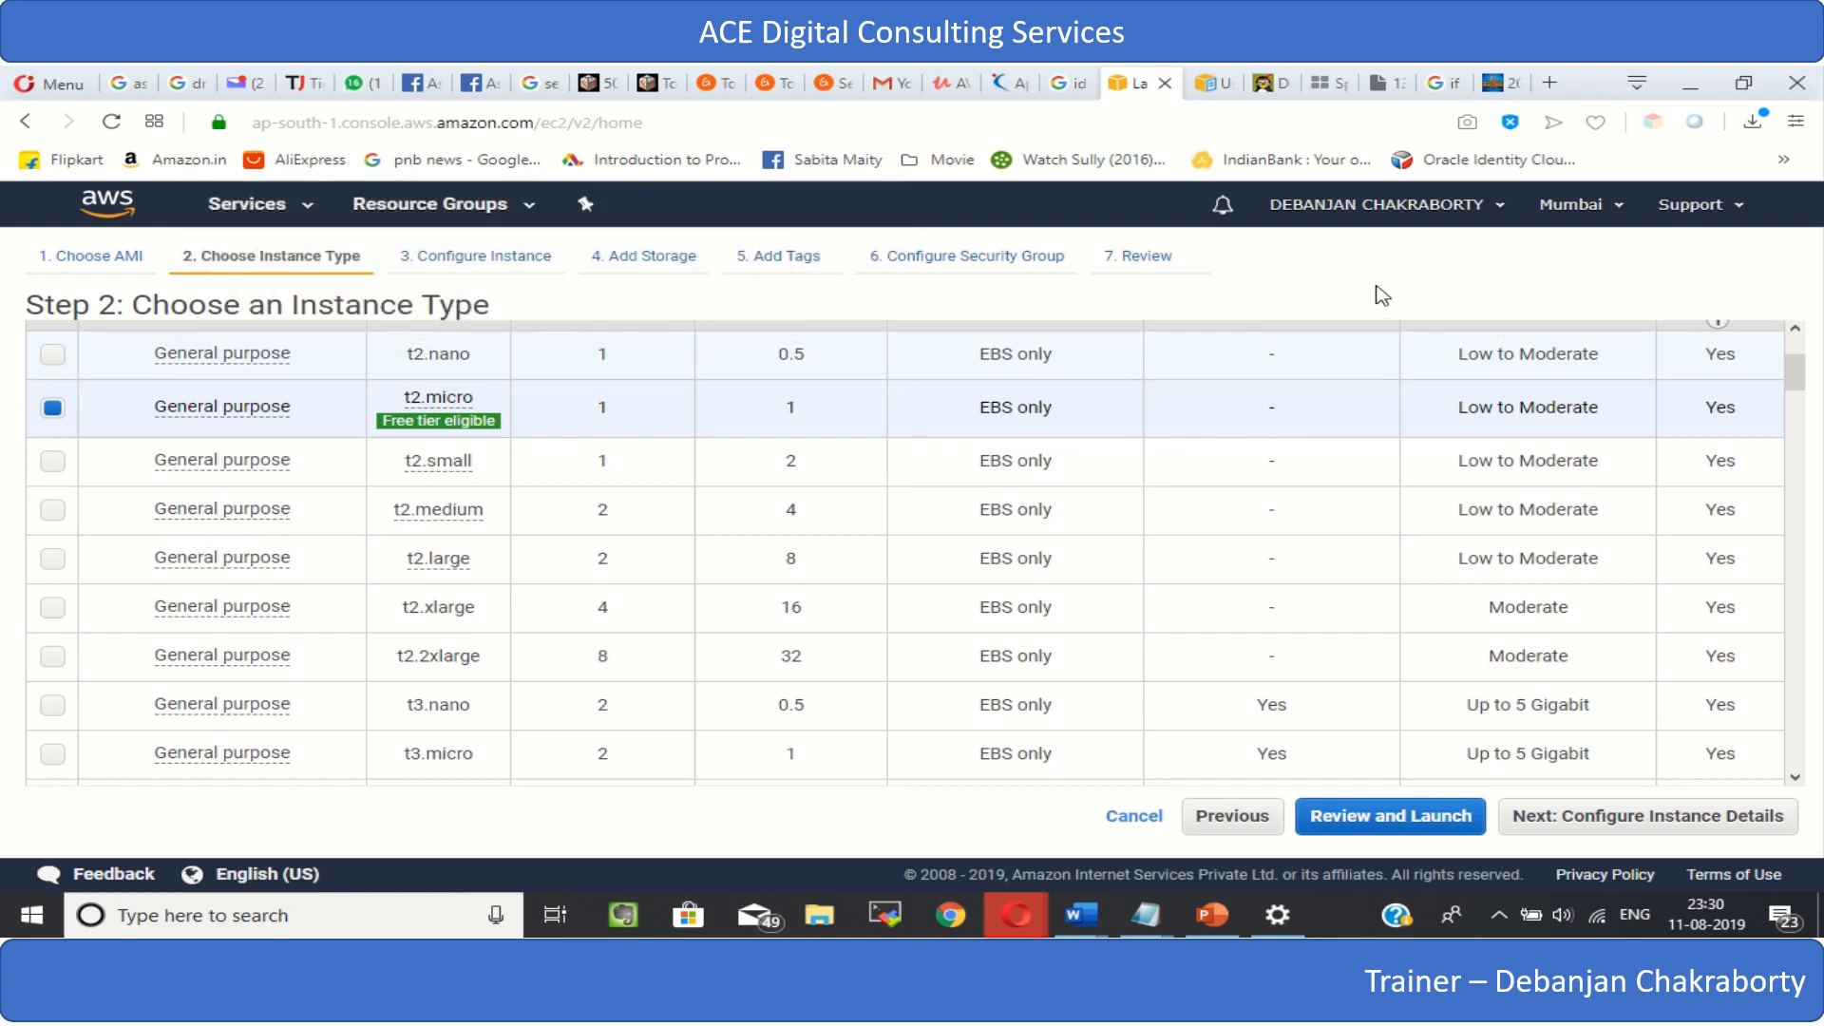
{"action": "scroll", "coordinate": [237, 505], "scroll_direction": "down", "scroll_amount": 1}
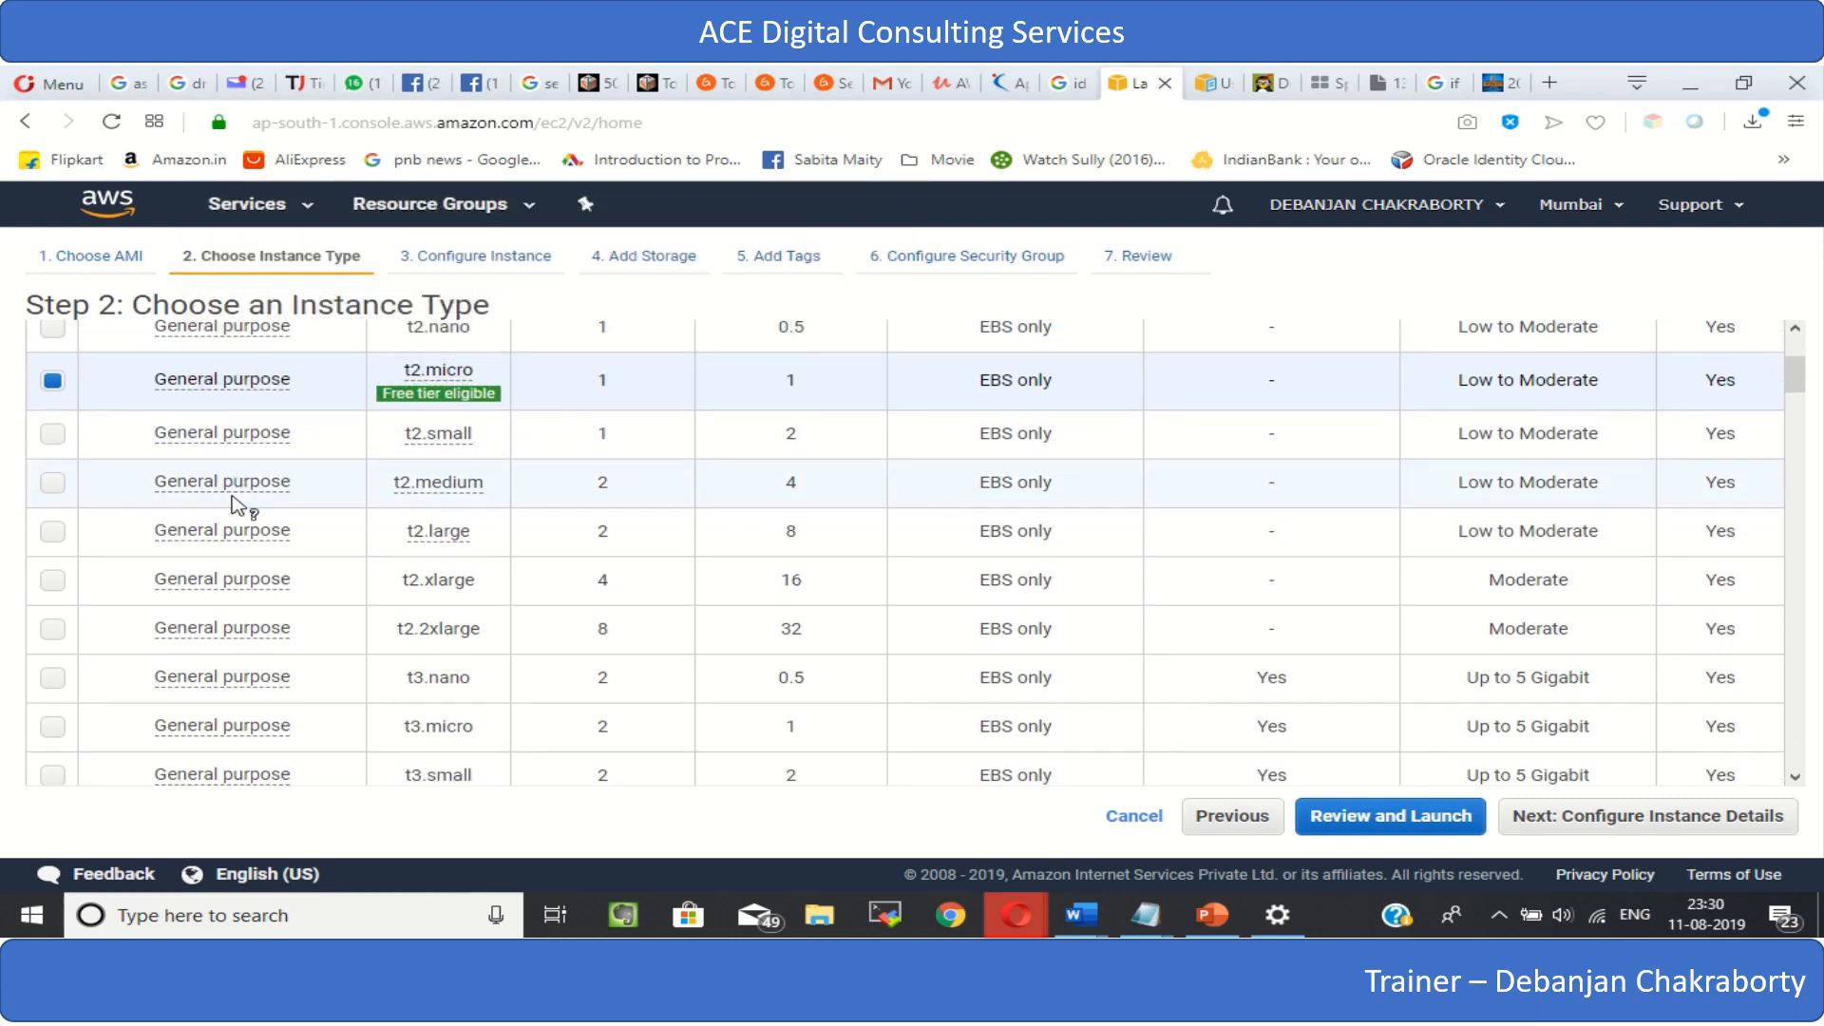
{"action": "scroll", "coordinate": [238, 506], "scroll_direction": "down", "scroll_amount": 10}
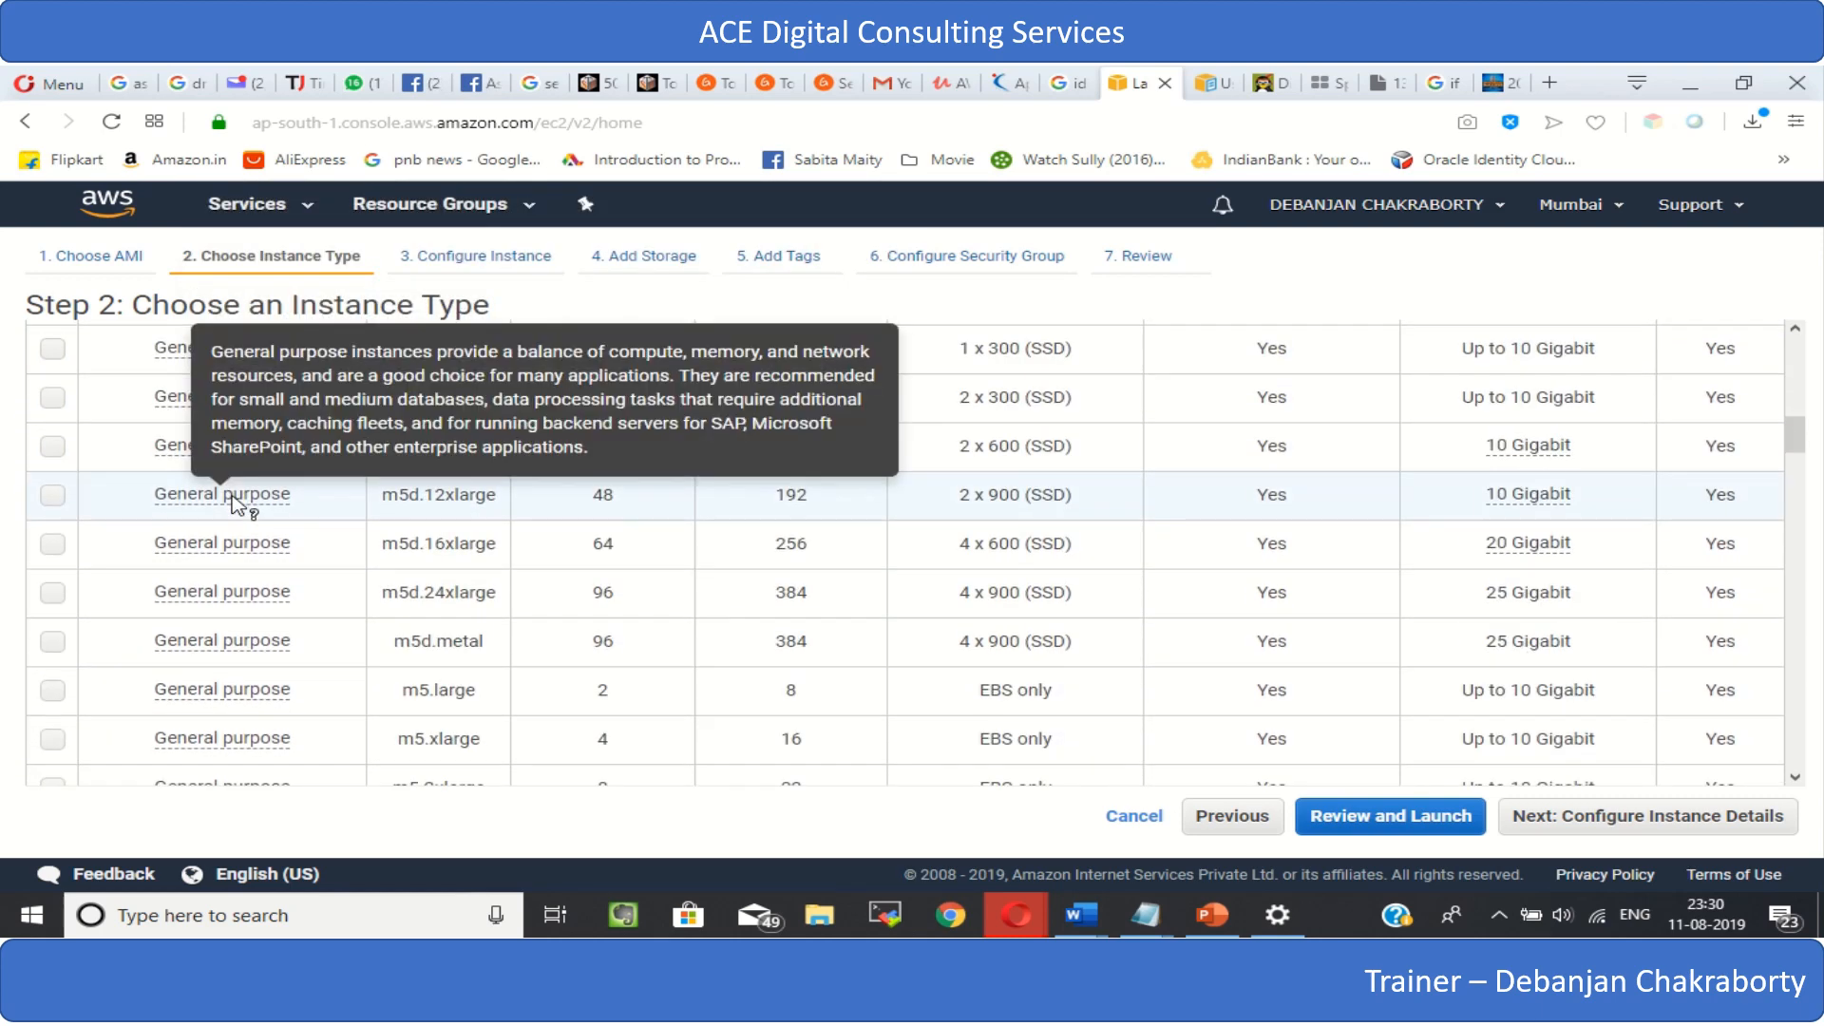
{"action": "scroll", "coordinate": [236, 504], "scroll_direction": "down", "scroll_amount": 8}
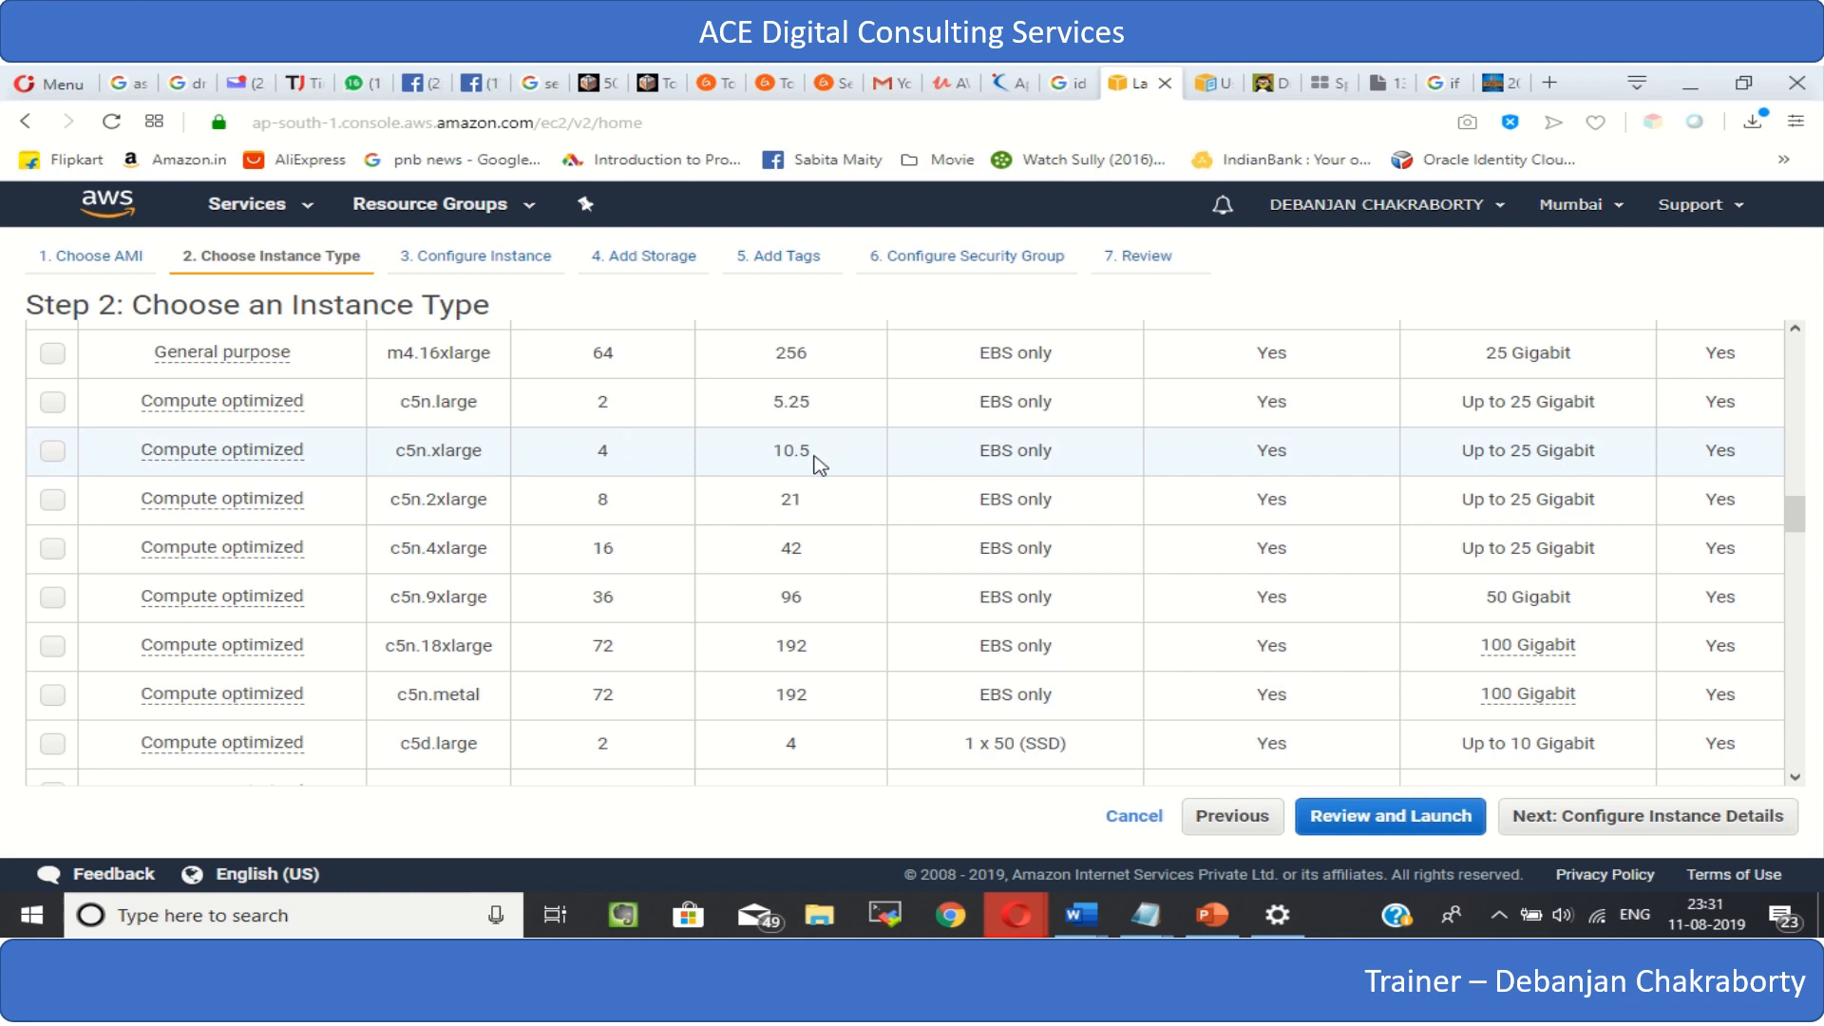
{"action": "scroll", "coordinate": [683, 504], "scroll_direction": "up", "scroll_amount": 2}
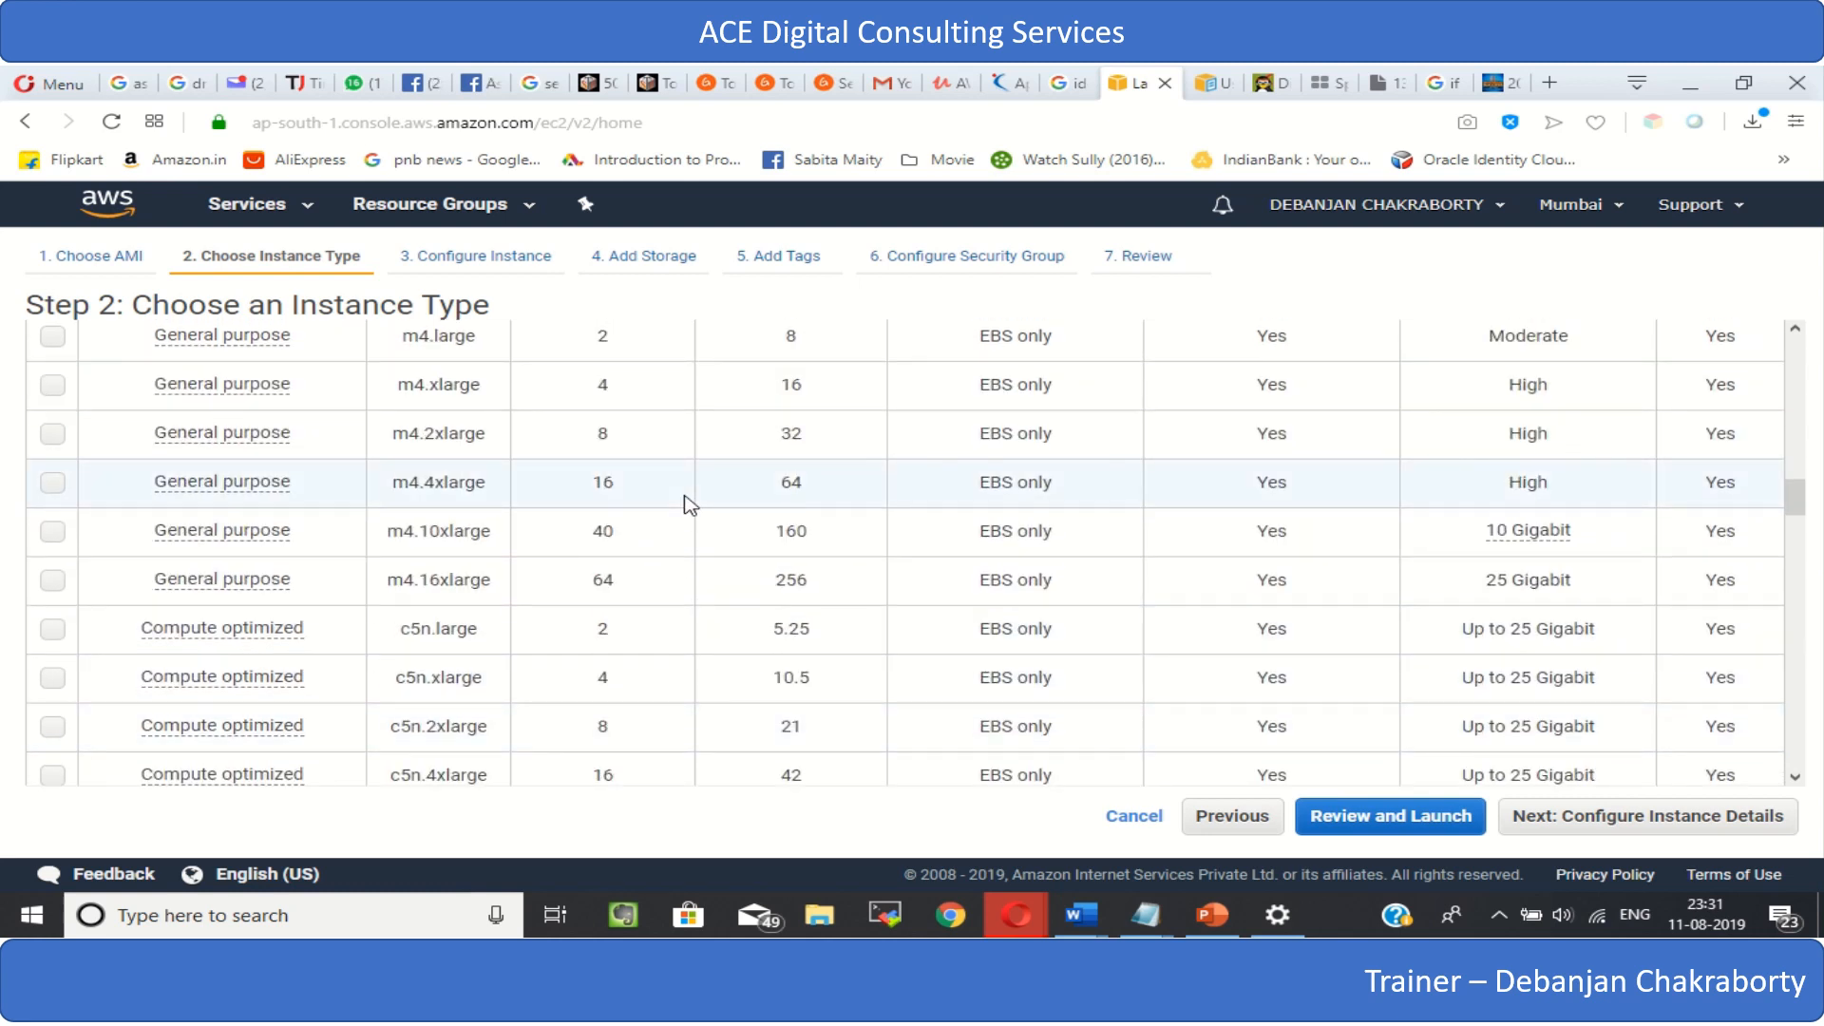
{"action": "scroll", "coordinate": [684, 505], "scroll_direction": "up", "scroll_amount": 10}
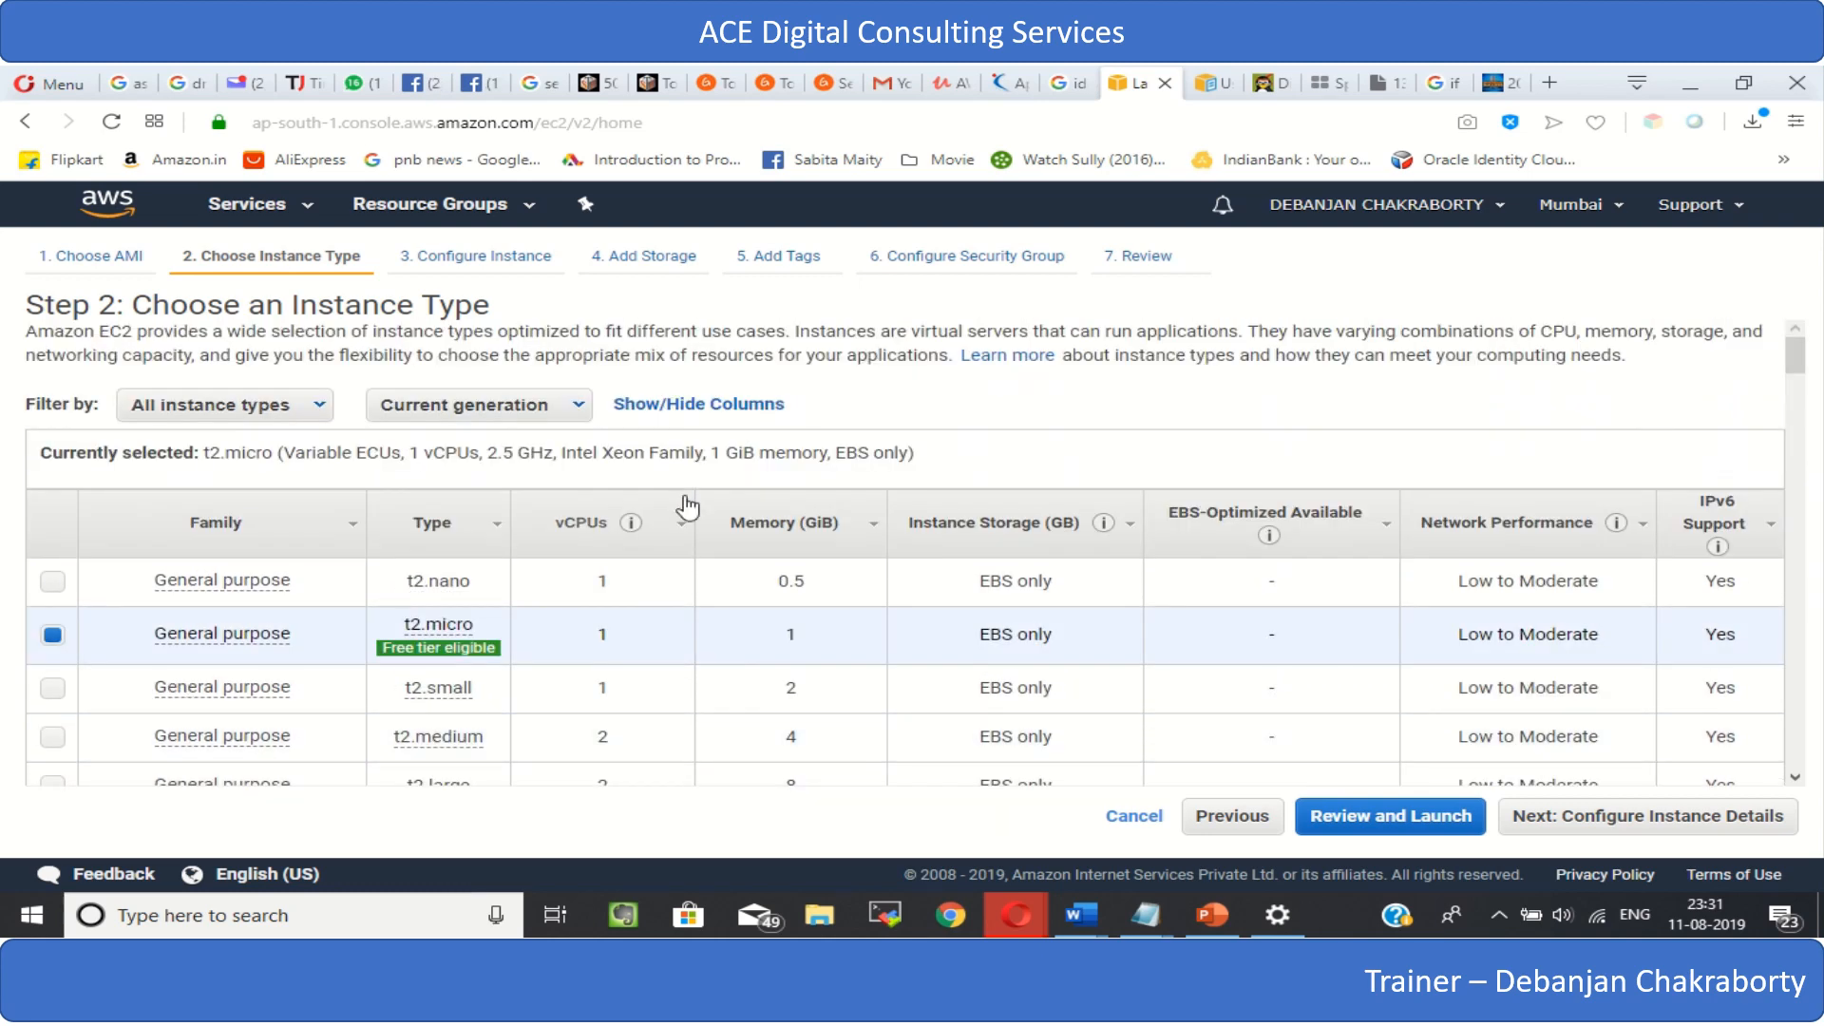
{"action": "scroll", "coordinate": [687, 508], "scroll_direction": "down", "scroll_amount": 10}
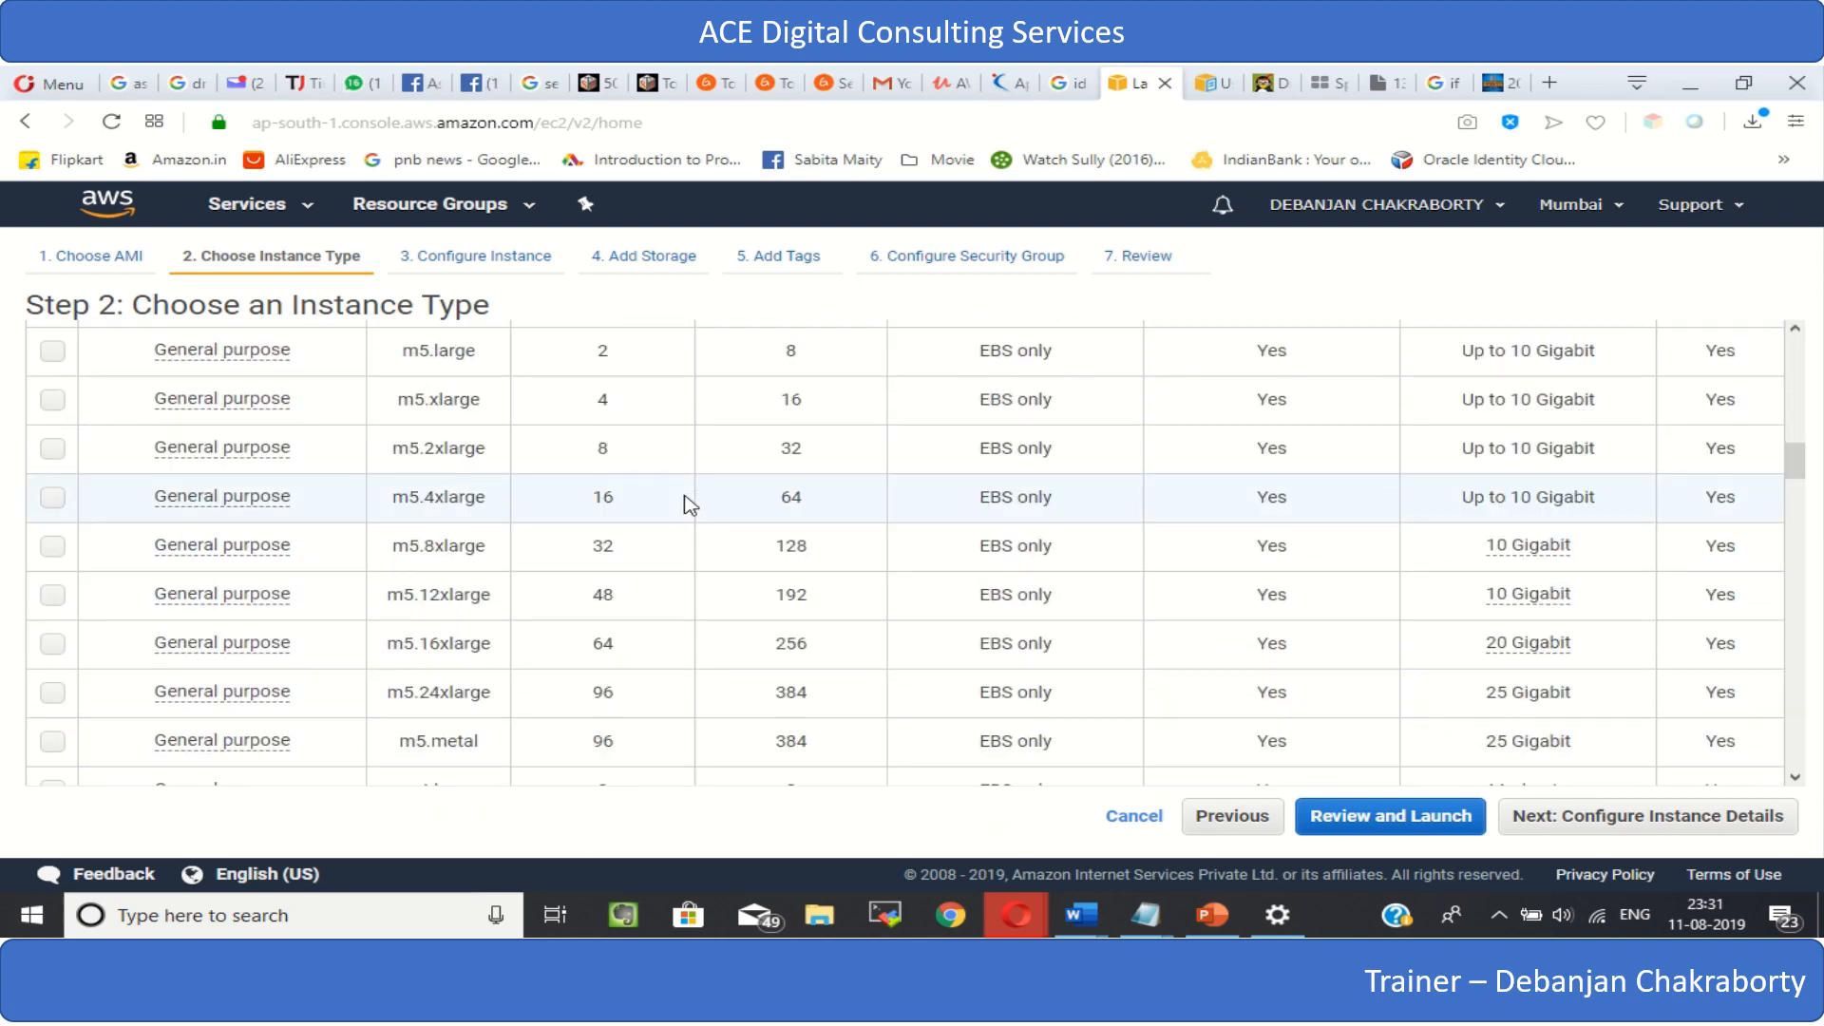
{"action": "scroll", "coordinate": [688, 505], "scroll_direction": "down", "scroll_amount": 1}
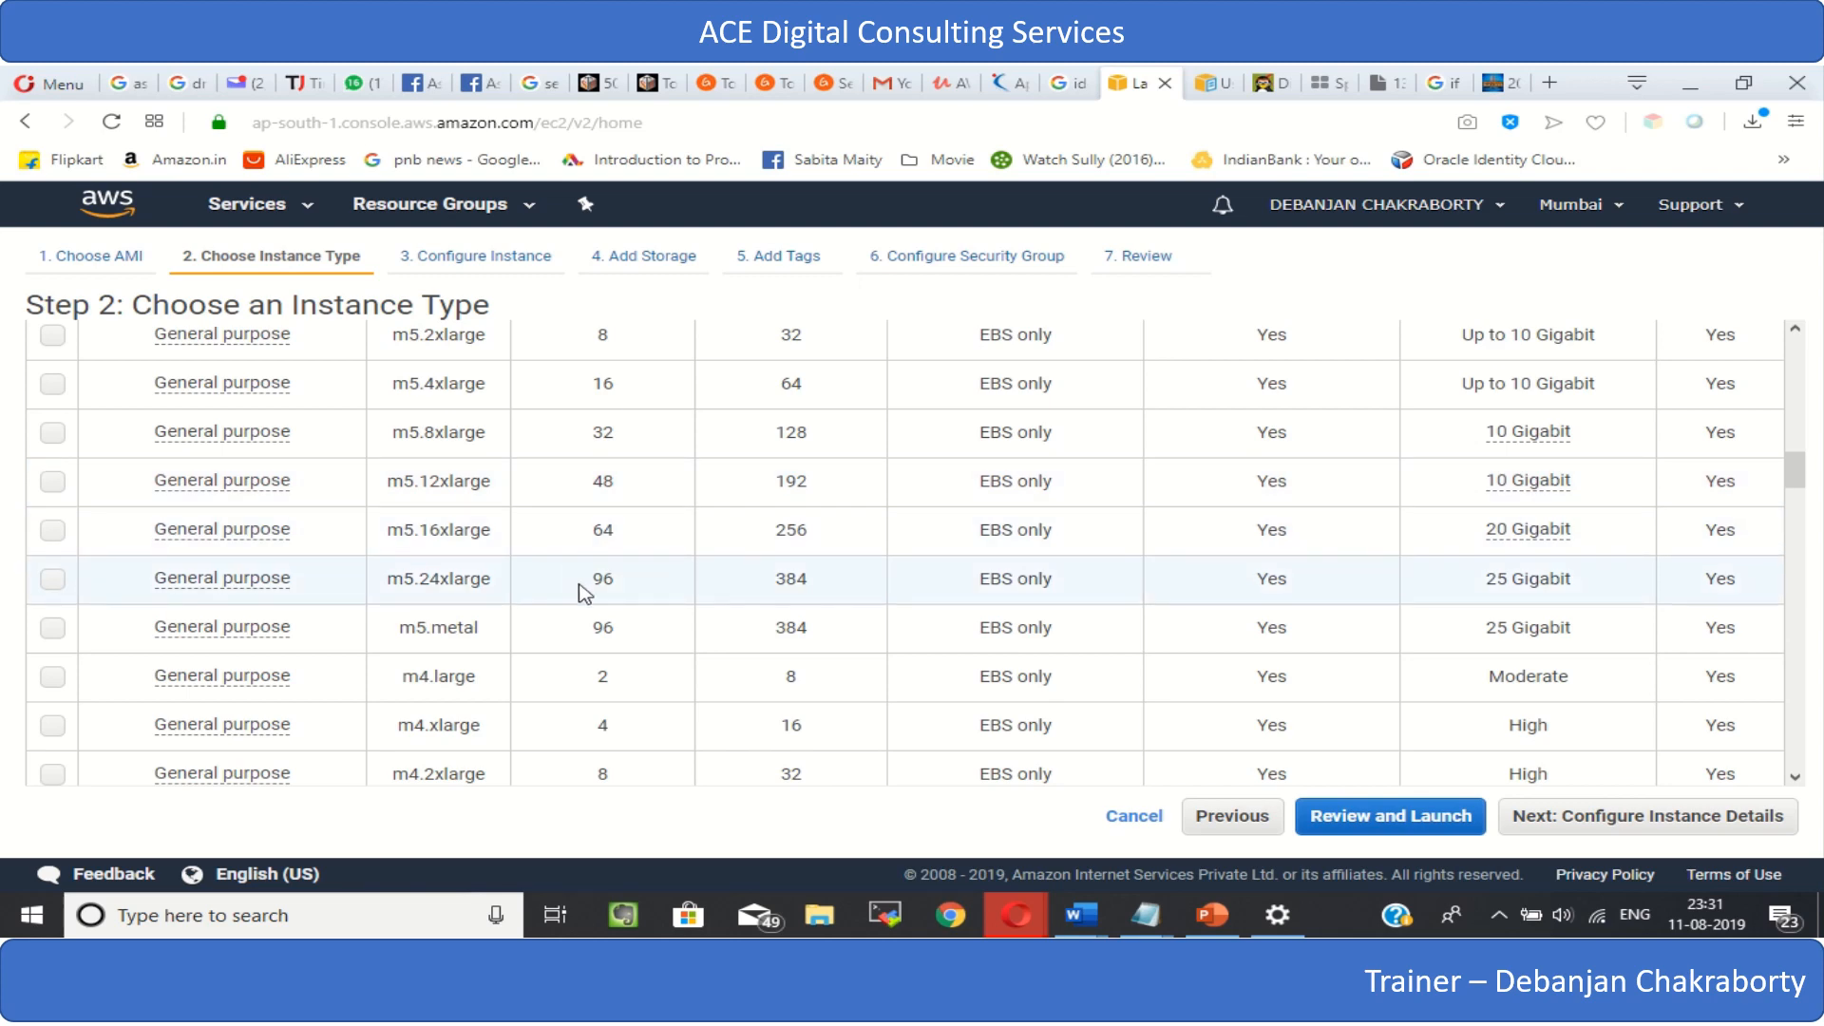
{"action": "scroll", "coordinate": [384, 632], "scroll_direction": "down", "scroll_amount": 5}
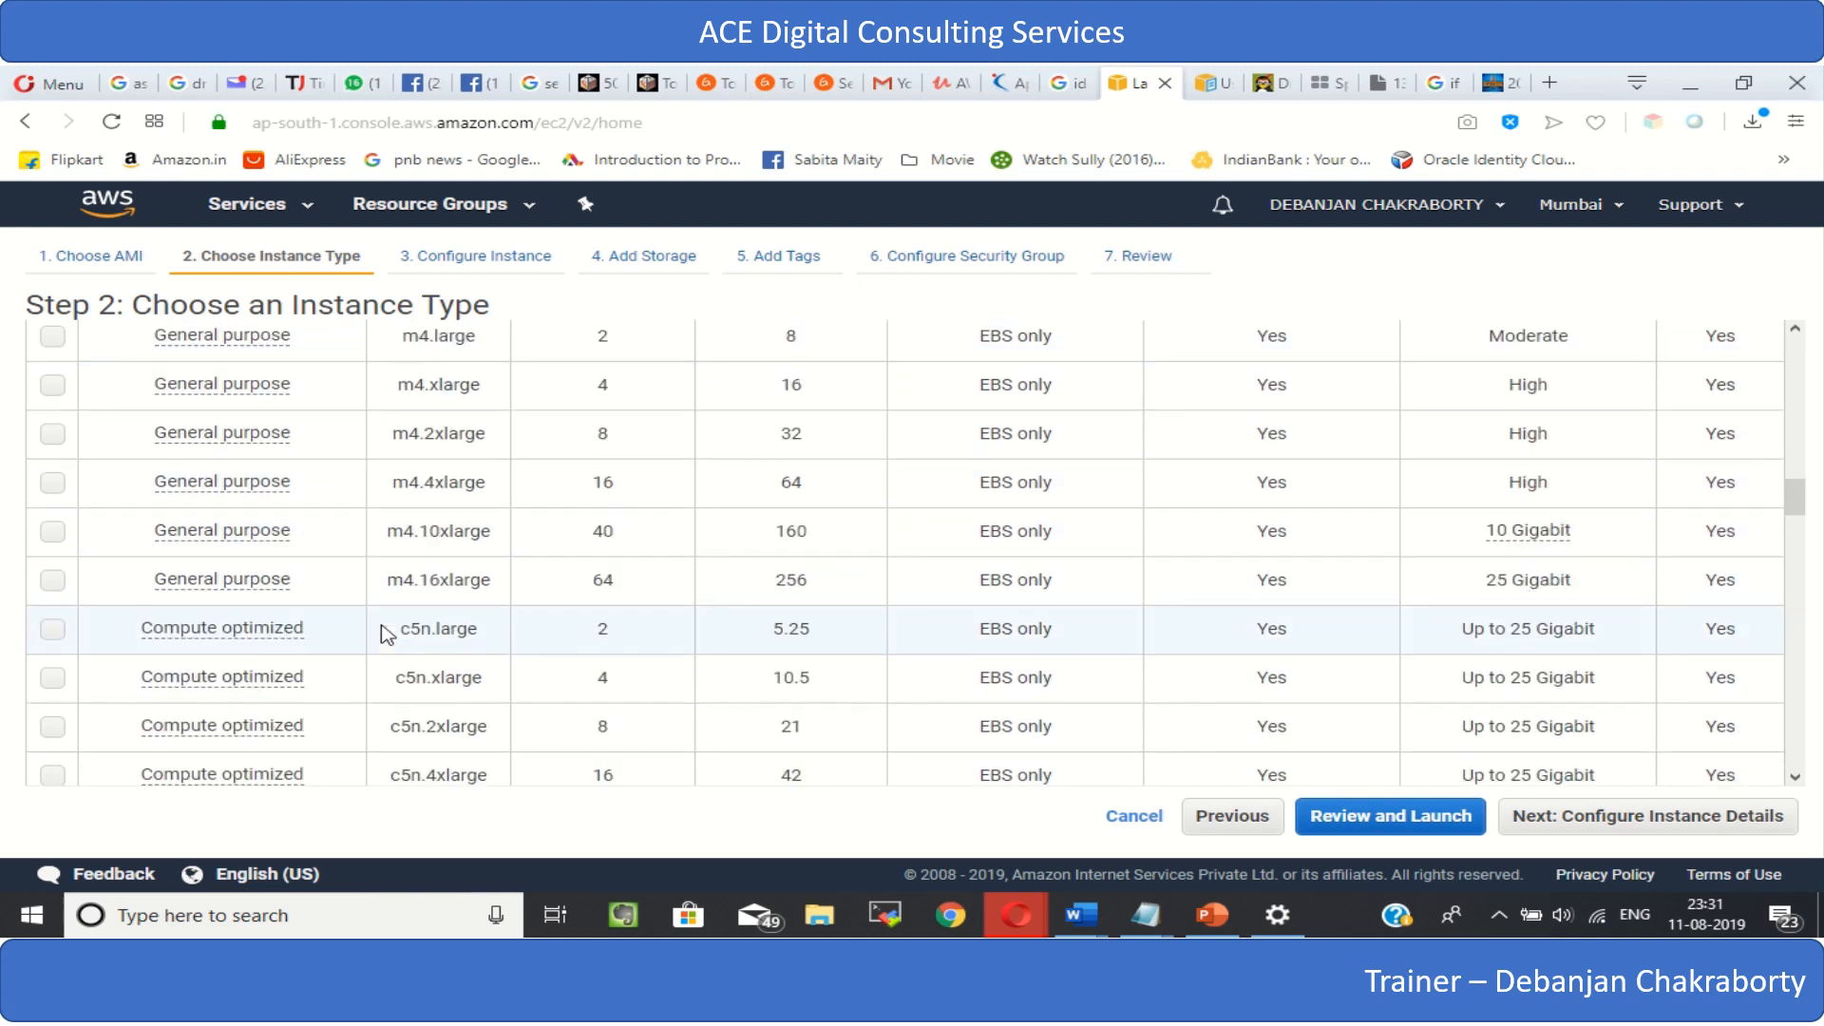
- Look through the compute optimized, GPU, memory optimized and storage optimized instance types
{"action": "mouse_move", "coordinate": [290, 599]}
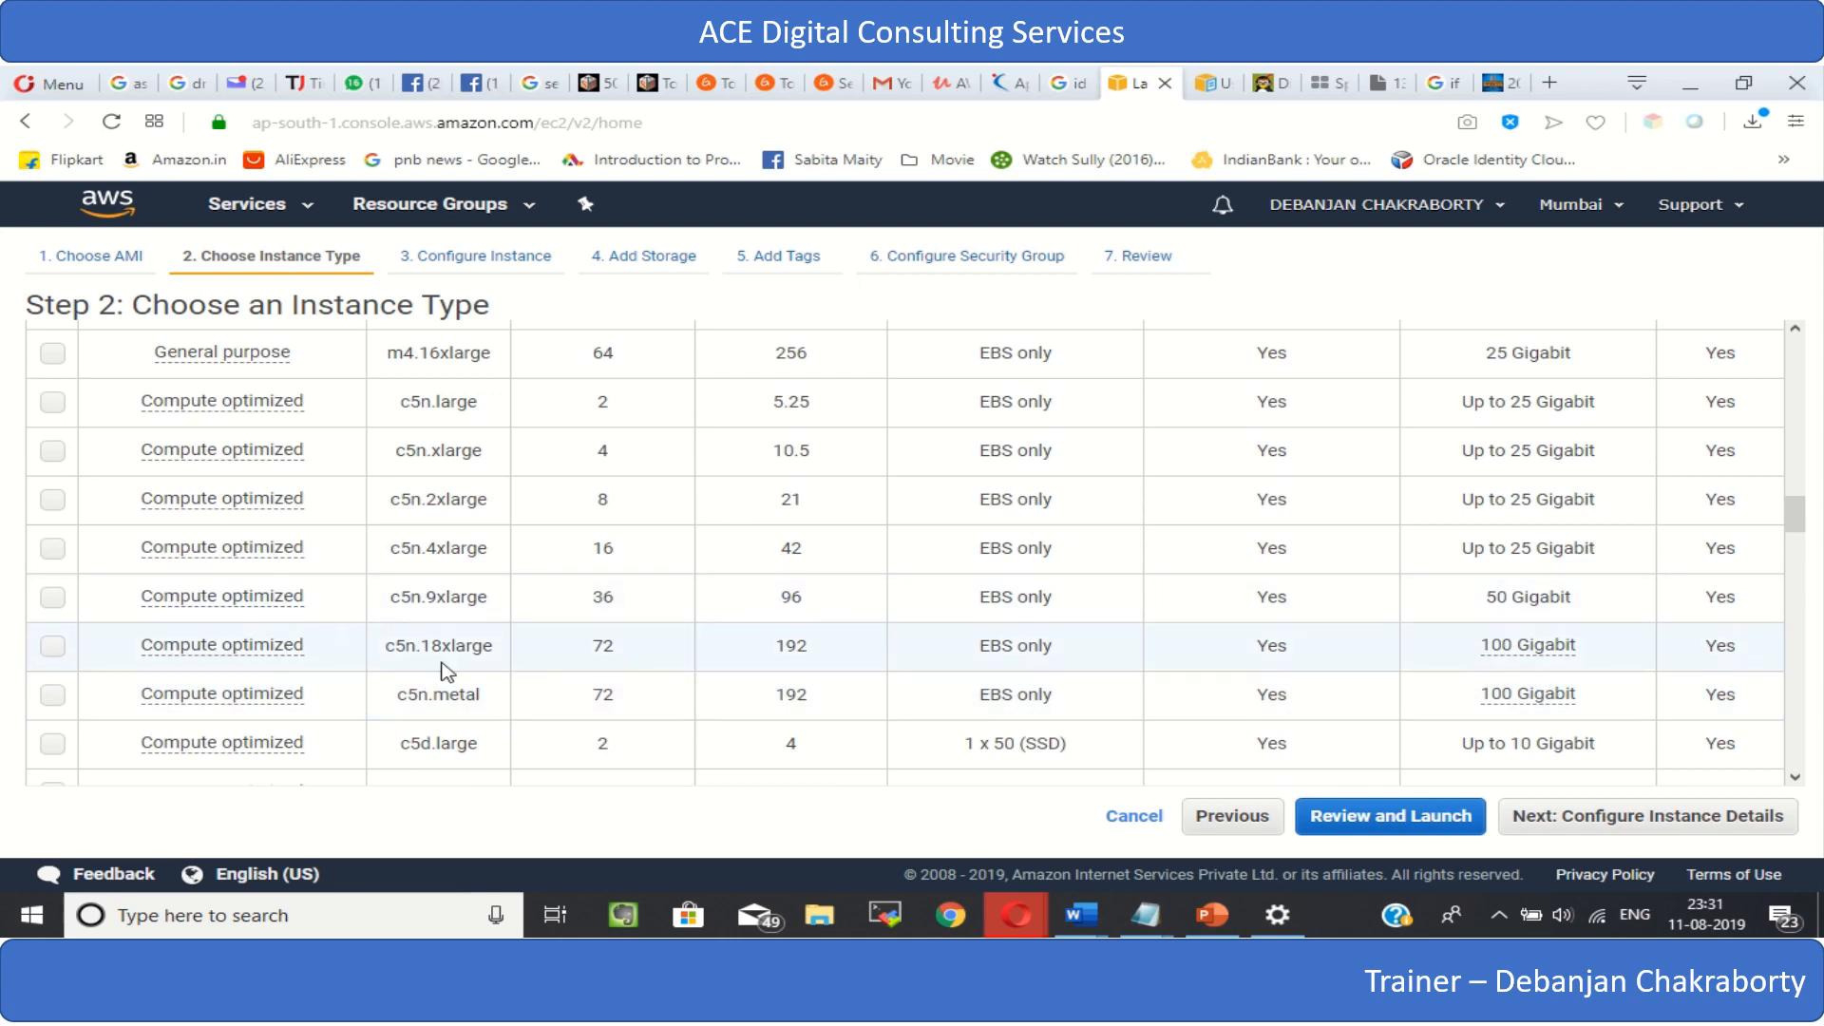
{"action": "scroll", "coordinate": [582, 652], "scroll_direction": "down", "scroll_amount": 3}
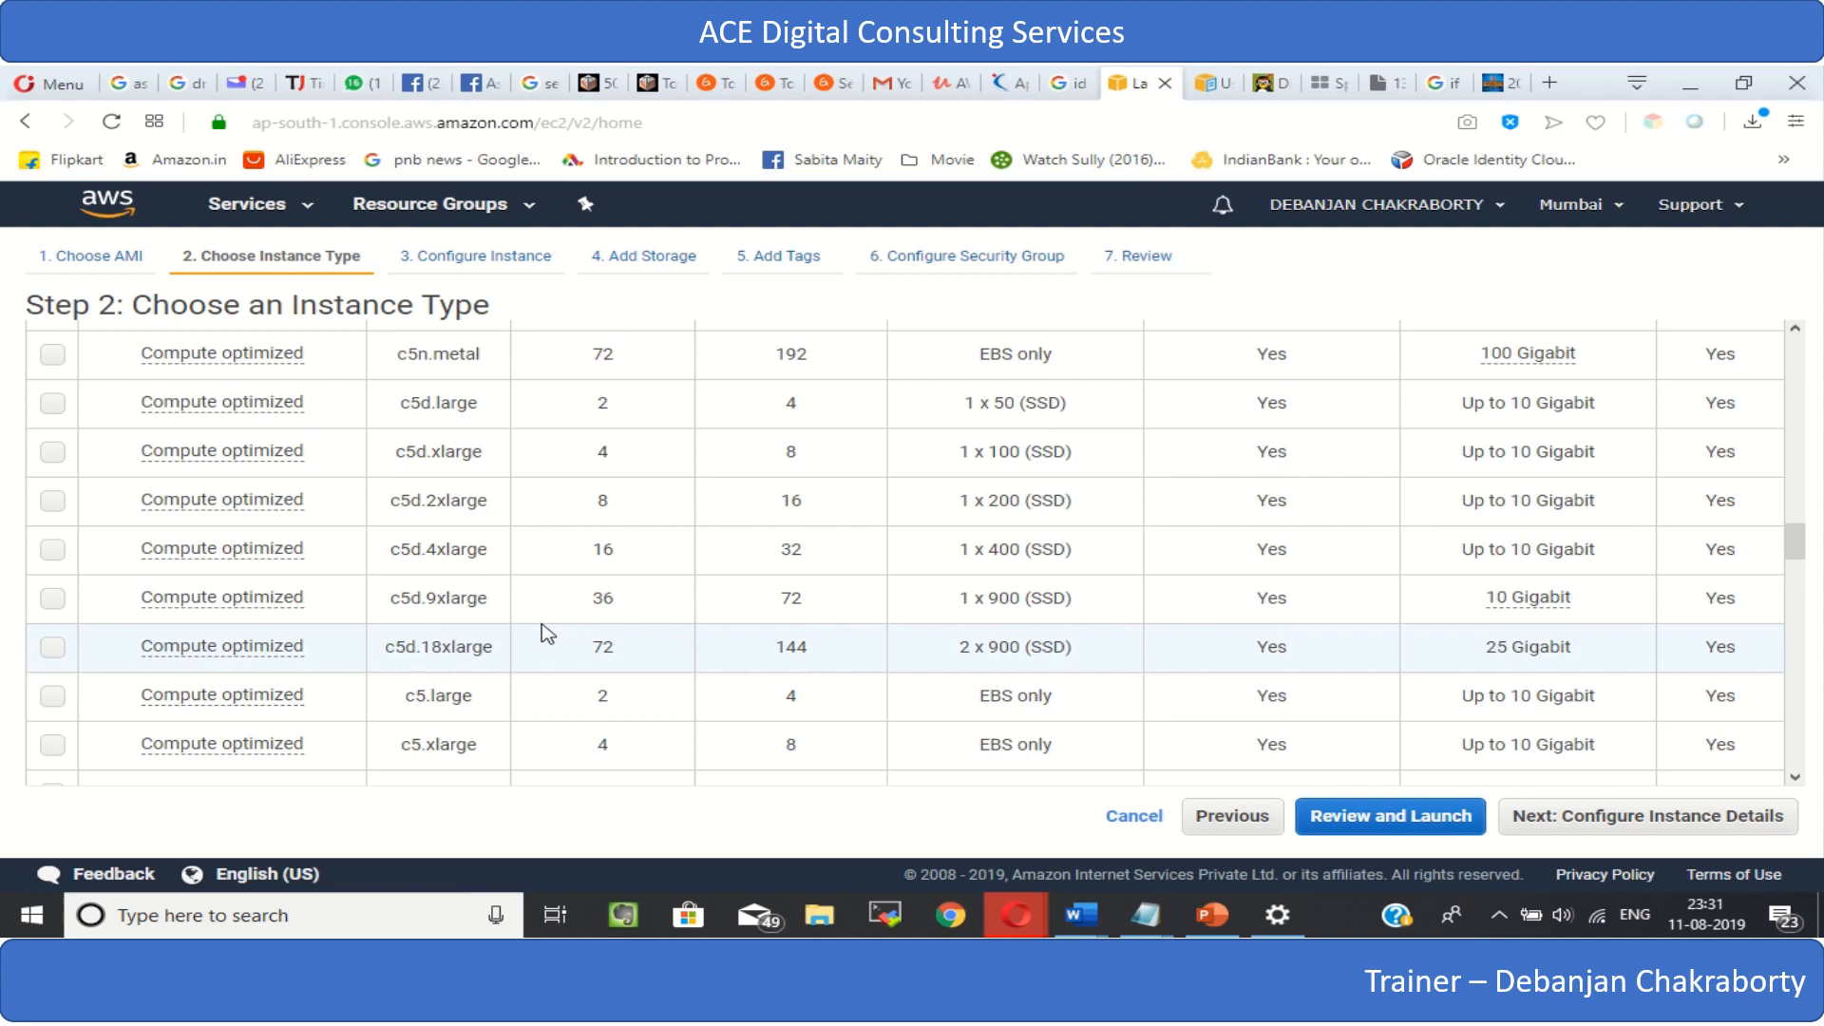
{"action": "scroll", "coordinate": [548, 633], "scroll_direction": "down", "scroll_amount": 3}
{"action": "scroll", "coordinate": [548, 633], "scroll_direction": "up", "scroll_amount": 3}
{"action": "scroll", "coordinate": [548, 633], "scroll_direction": "down", "scroll_amount": 5}
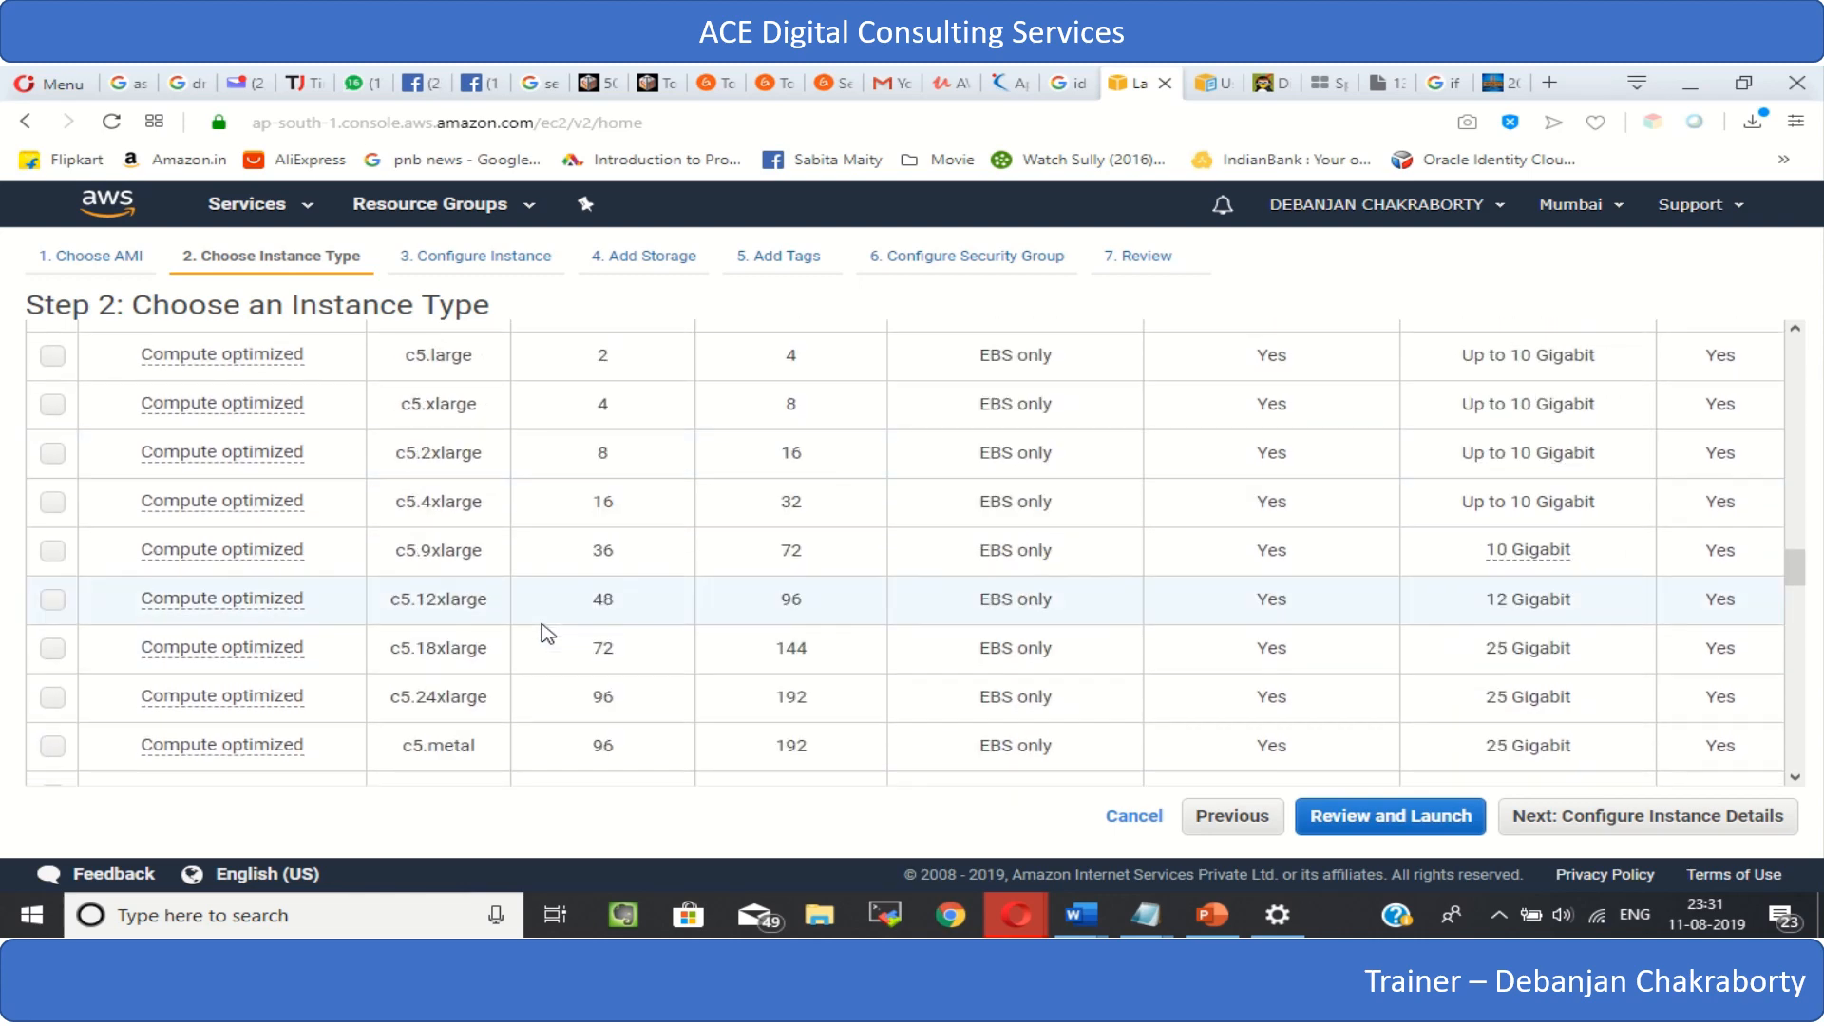
{"action": "scroll", "coordinate": [548, 634], "scroll_direction": "down", "scroll_amount": 6}
{"action": "scroll", "coordinate": [548, 634], "scroll_direction": "up", "scroll_amount": 3}
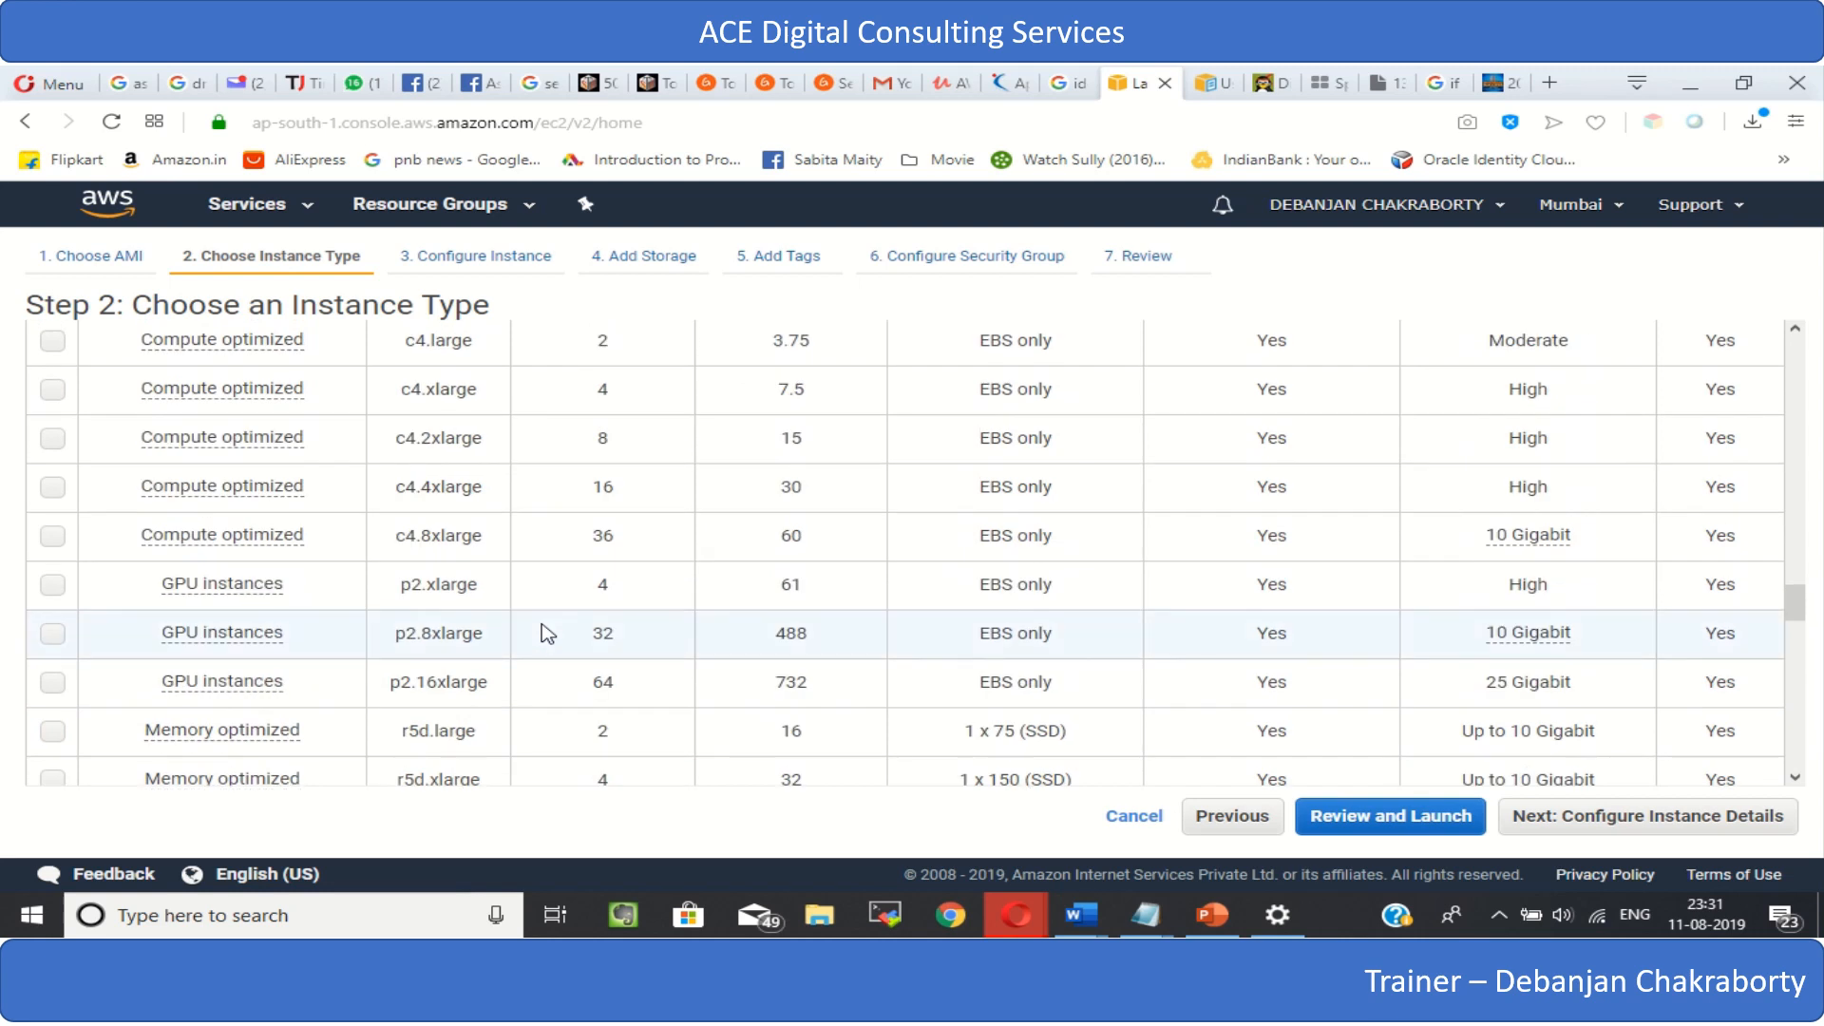
{"action": "scroll", "coordinate": [548, 633], "scroll_direction": "down", "scroll_amount": 1}
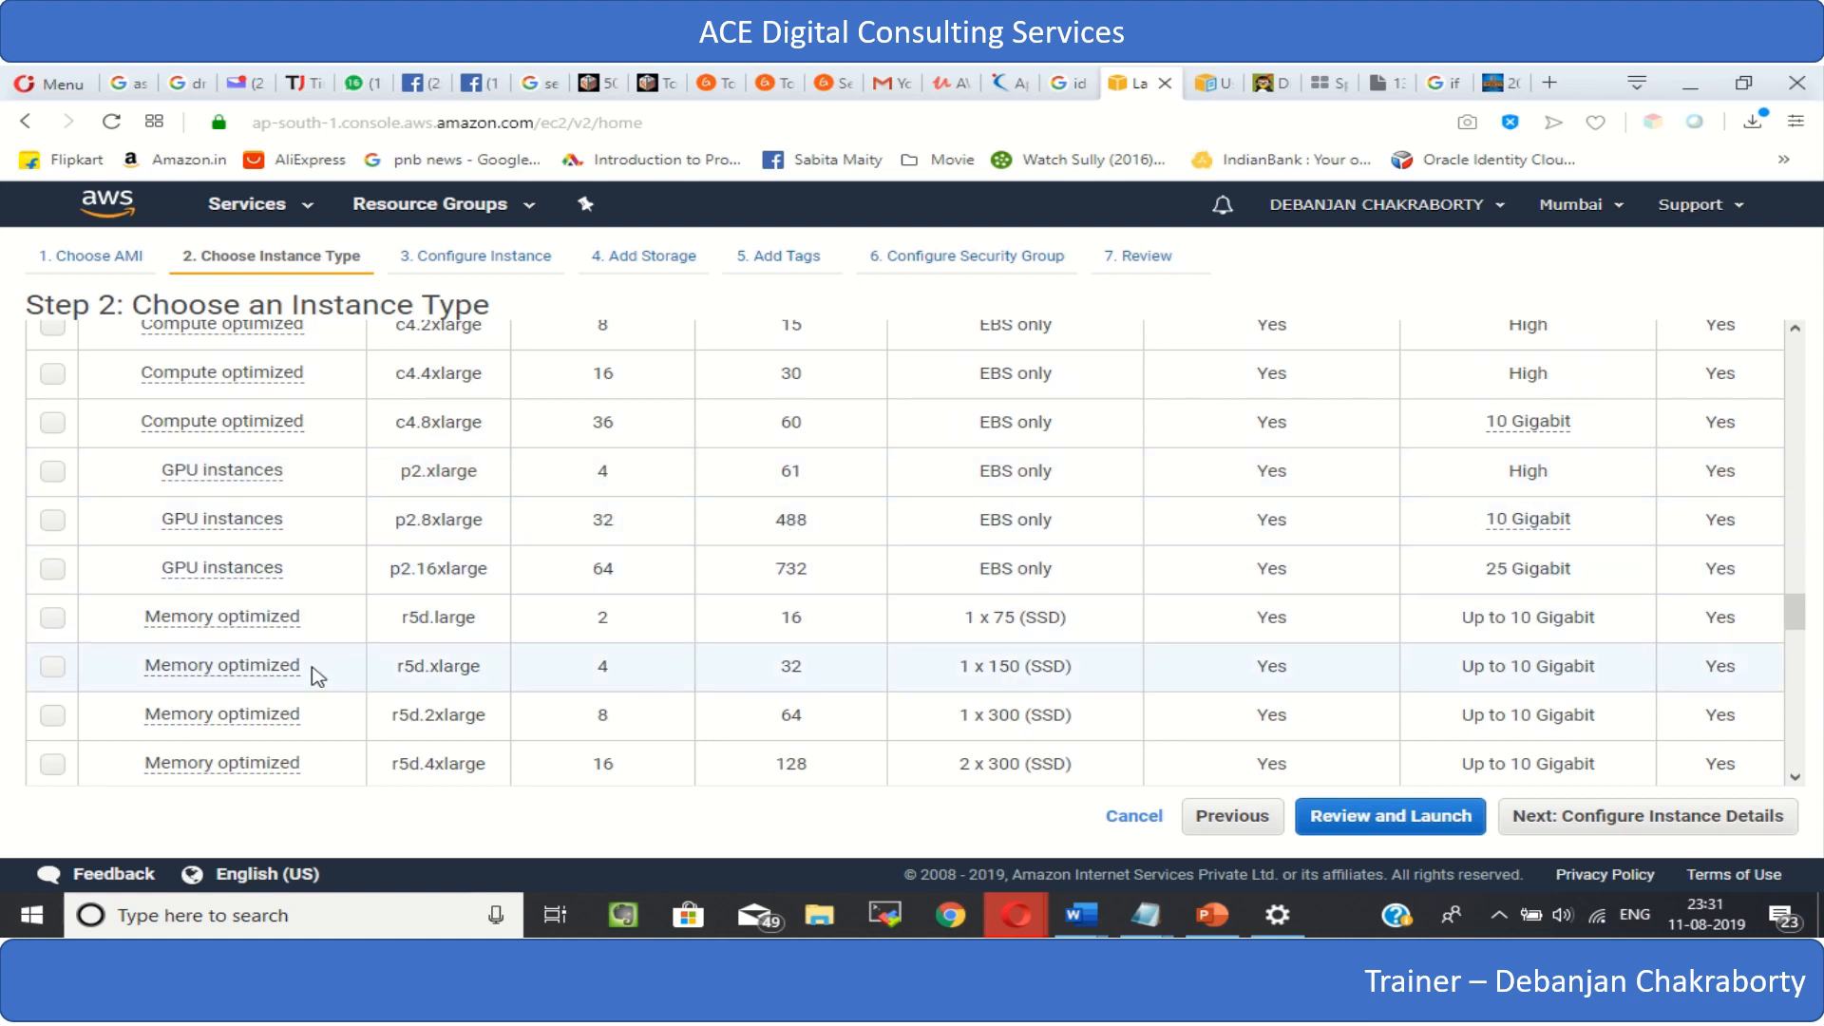
{"action": "scroll", "coordinate": [313, 676], "scroll_direction": "down", "scroll_amount": 10}
{"action": "scroll", "coordinate": [316, 677], "scroll_direction": "down", "scroll_amount": 10}
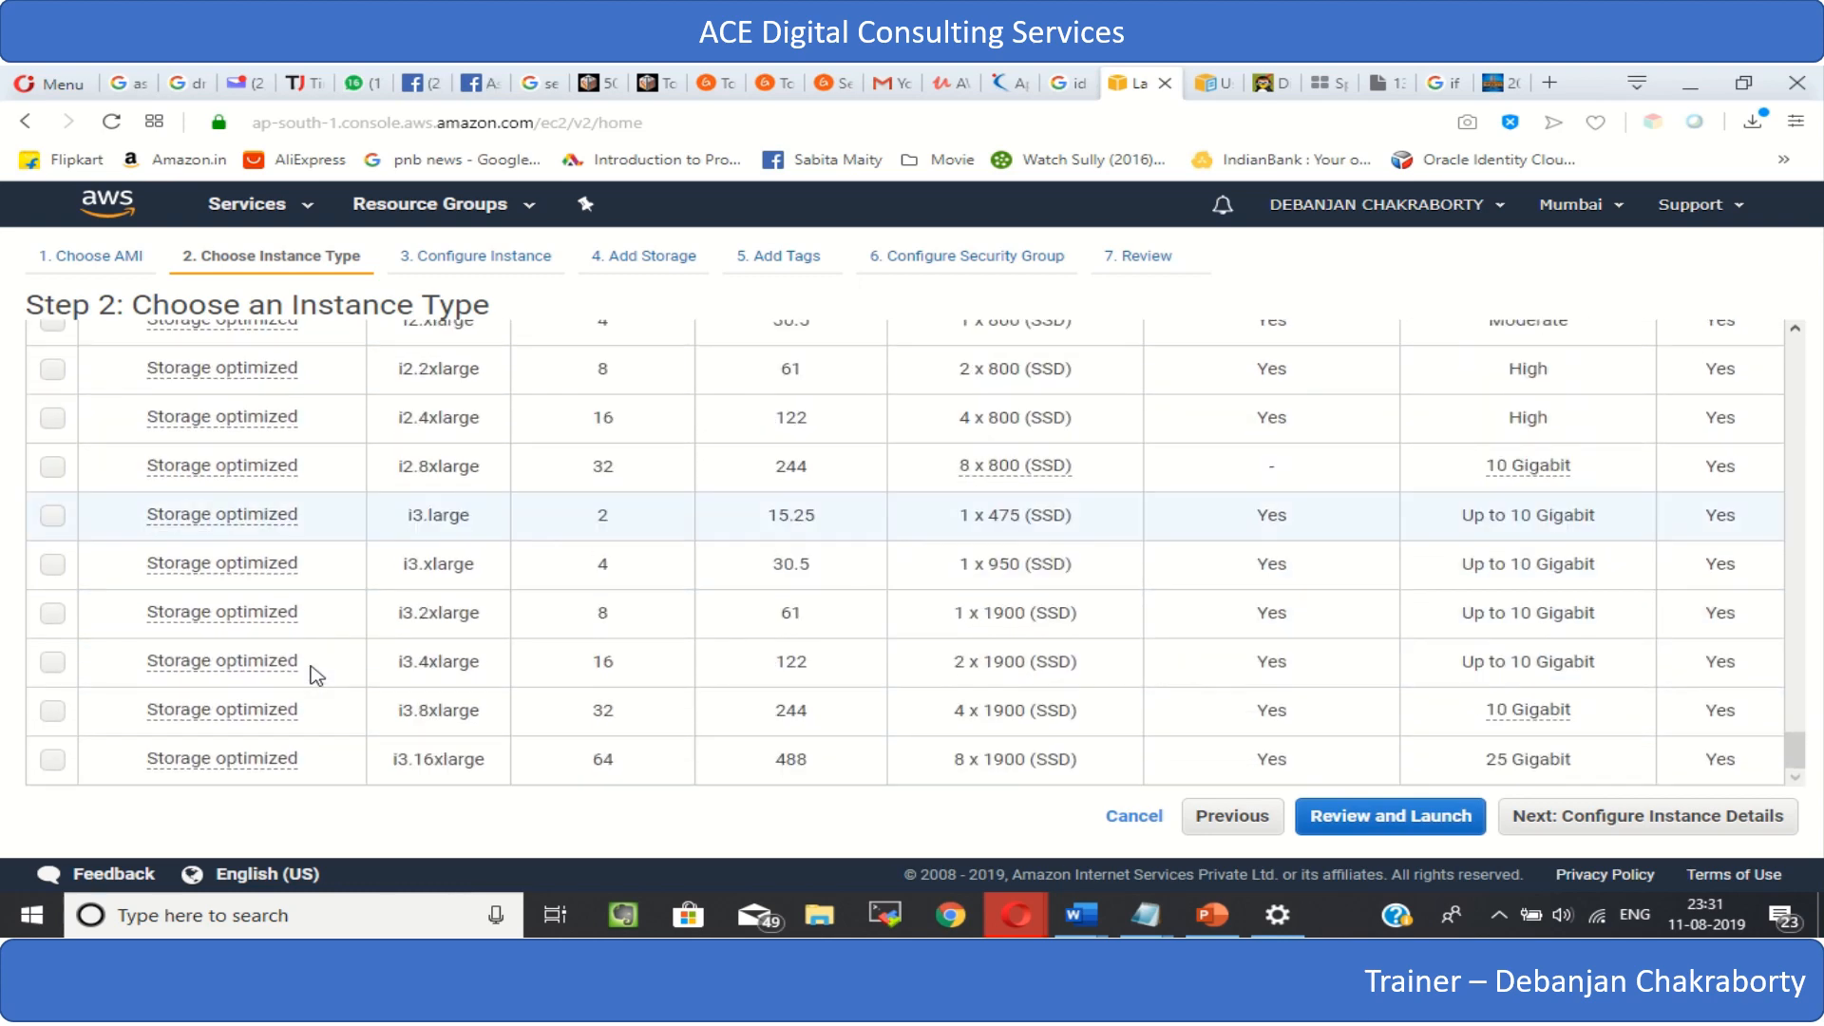
- Keep the free-tier-eligible t2.micro instance type and proceed to configuring the instance details
{"action": "scroll", "coordinate": [316, 675], "scroll_direction": "up", "scroll_amount": 4}
{"action": "scroll", "coordinate": [316, 676], "scroll_direction": "up", "scroll_amount": 15}
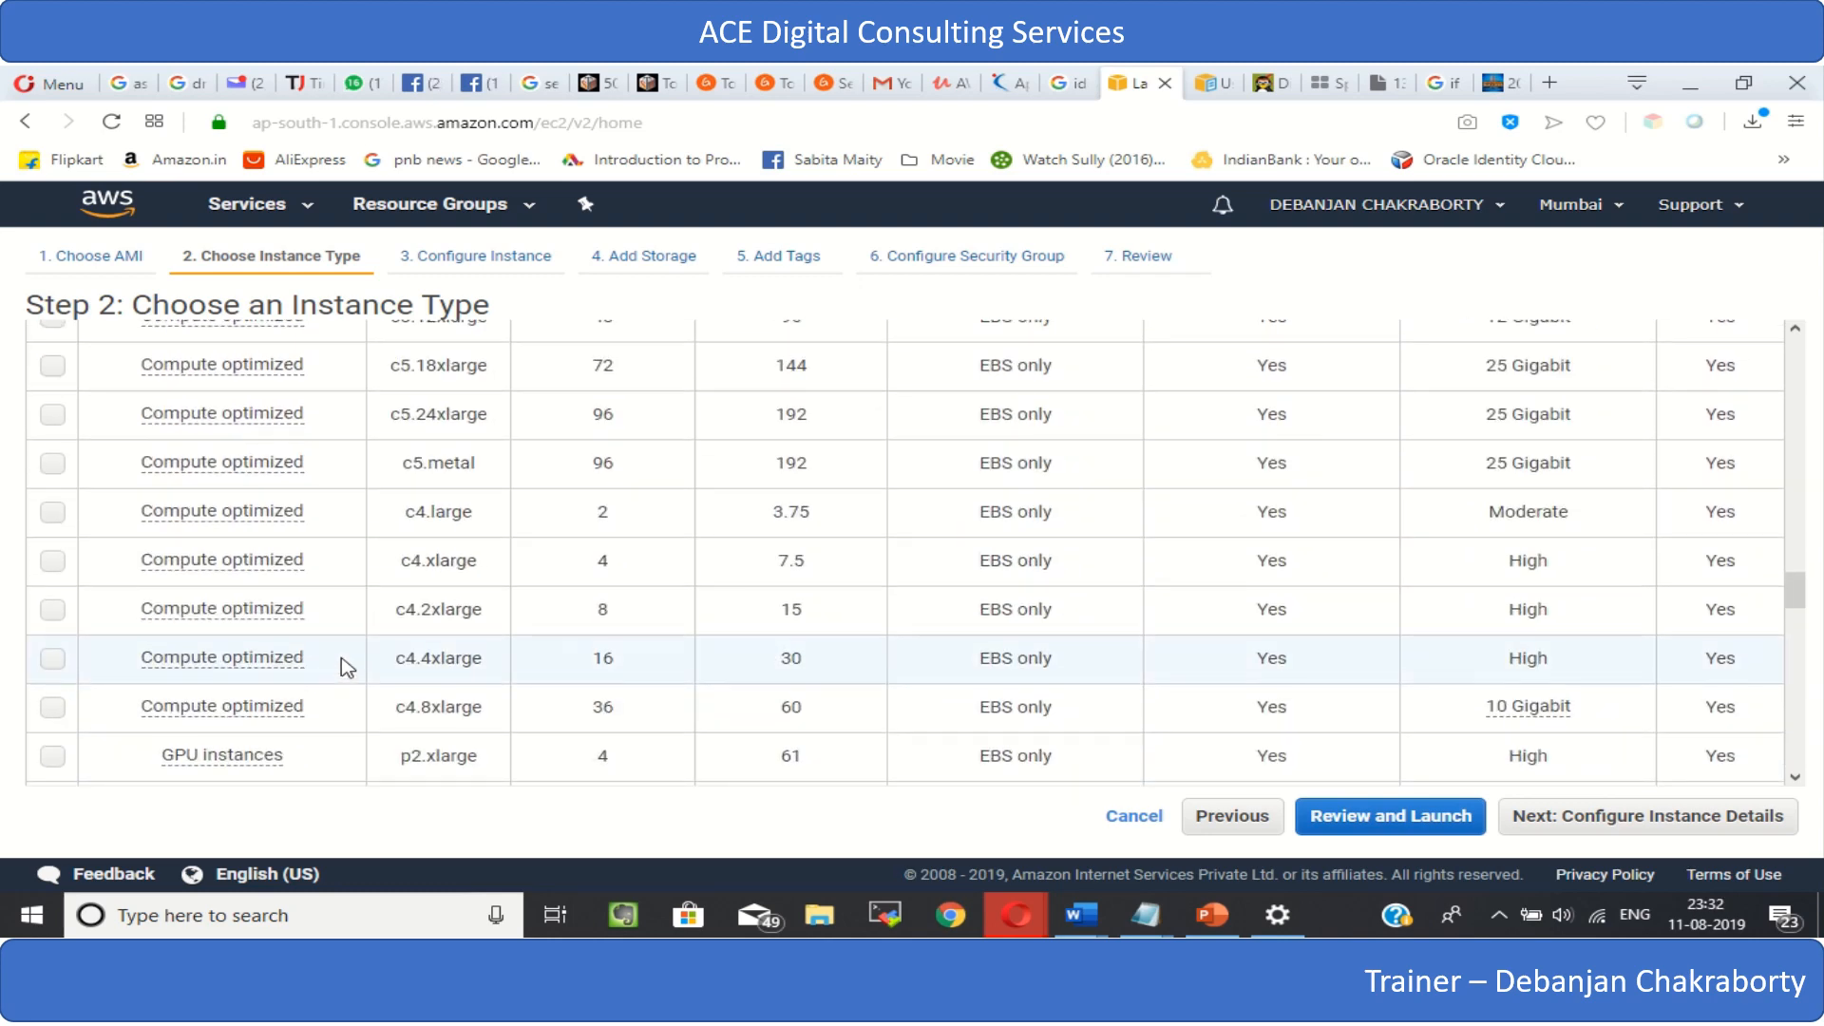
{"action": "scroll", "coordinate": [343, 660], "scroll_direction": "up", "scroll_amount": 10}
{"action": "scroll", "coordinate": [348, 662], "scroll_direction": "up", "scroll_amount": 5}
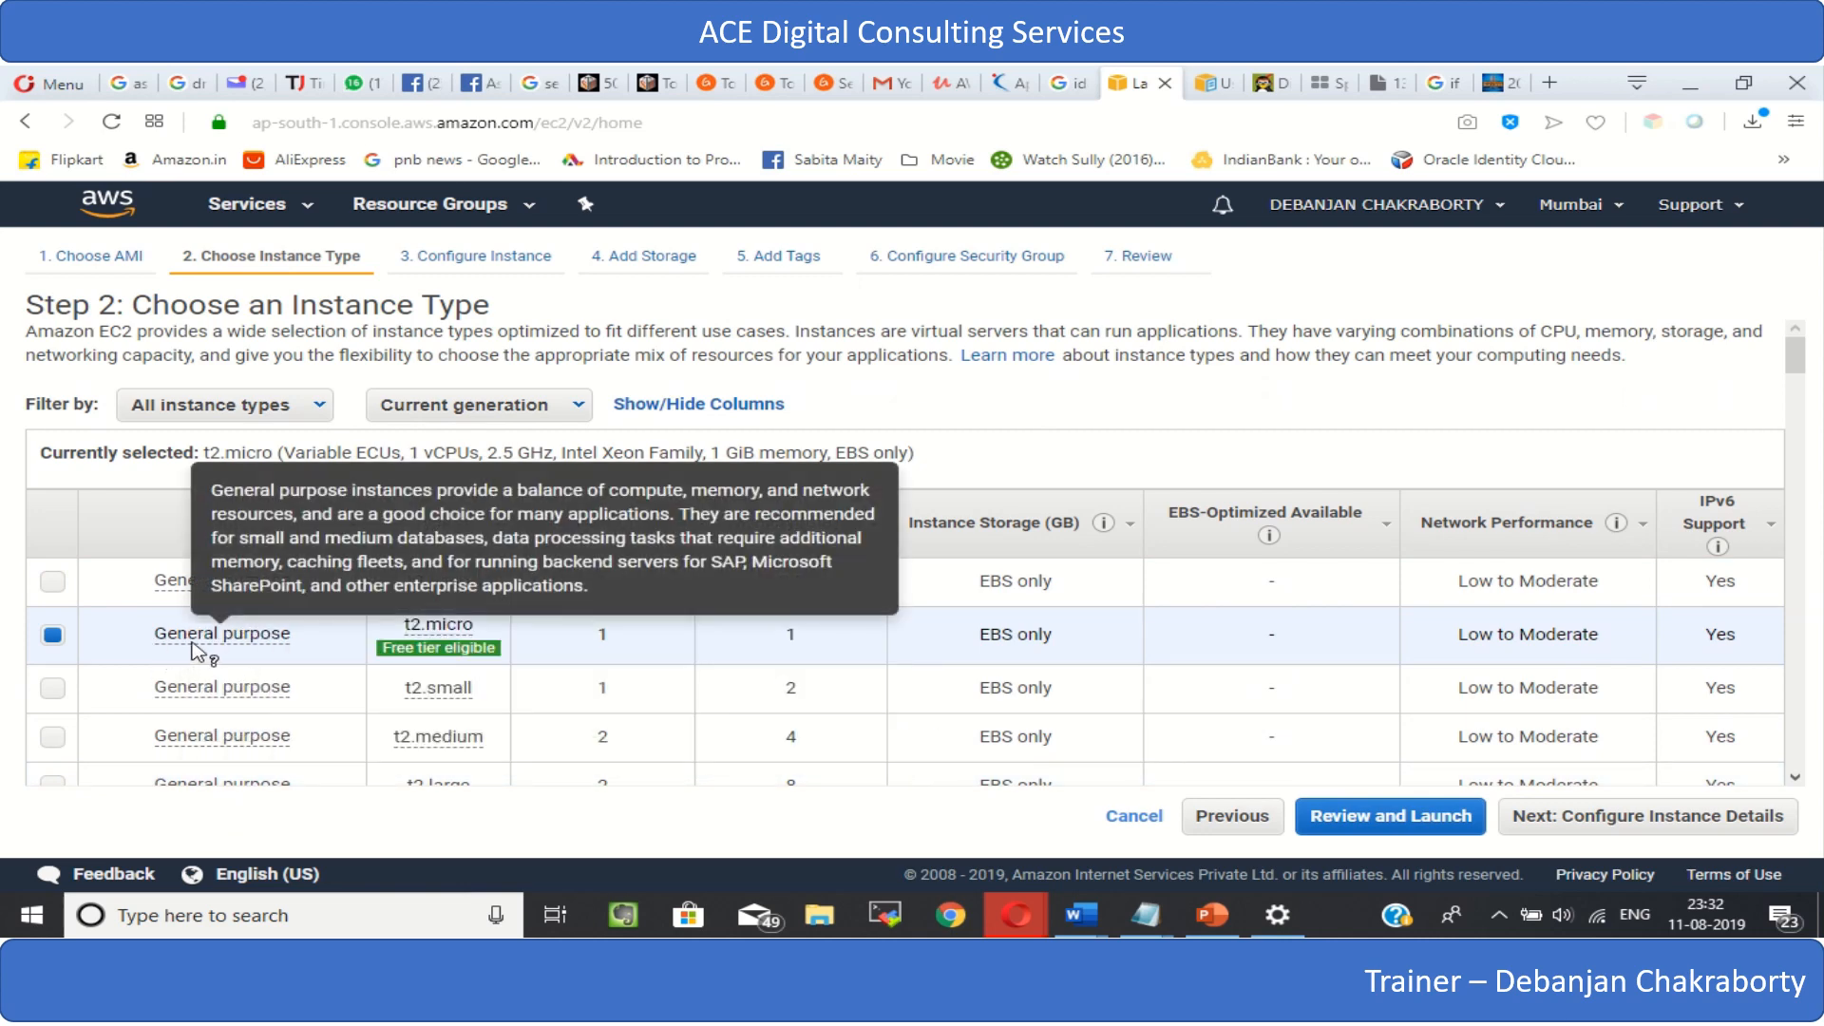
{"action": "mouse_move", "coordinate": [445, 629]}
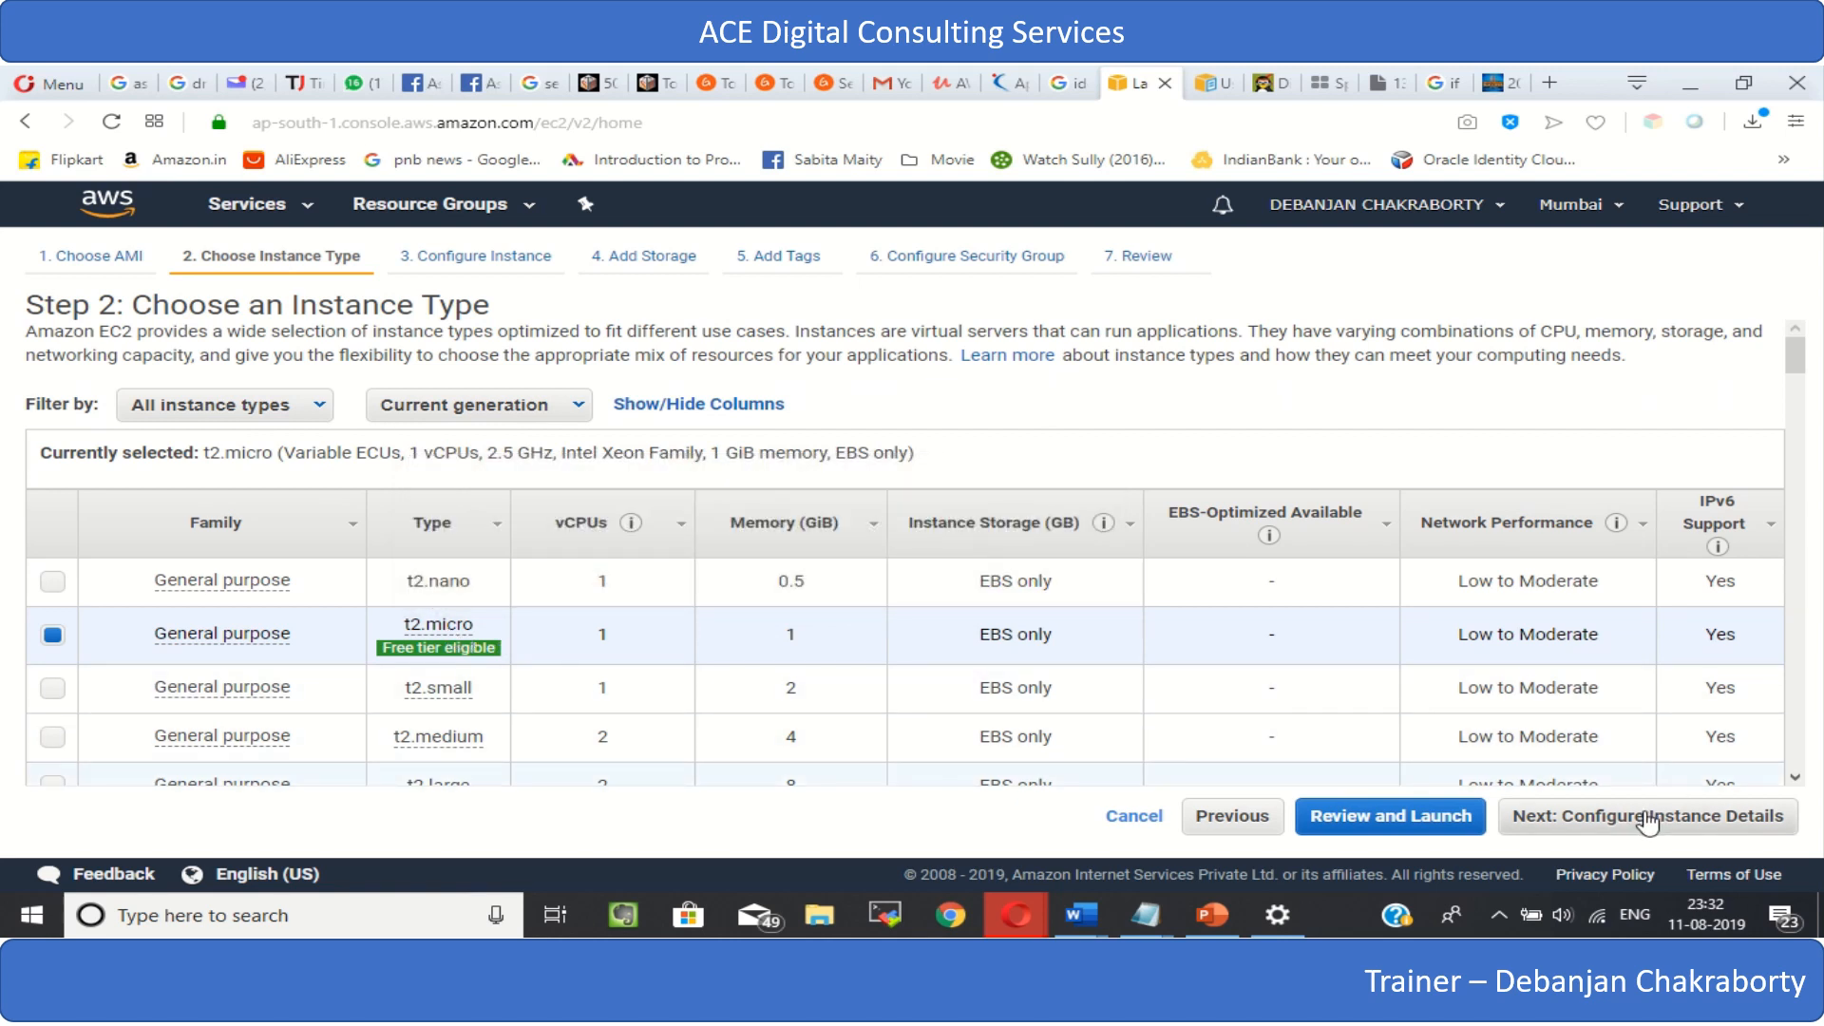
{"action": "left_click", "coordinate": [1646, 820]}
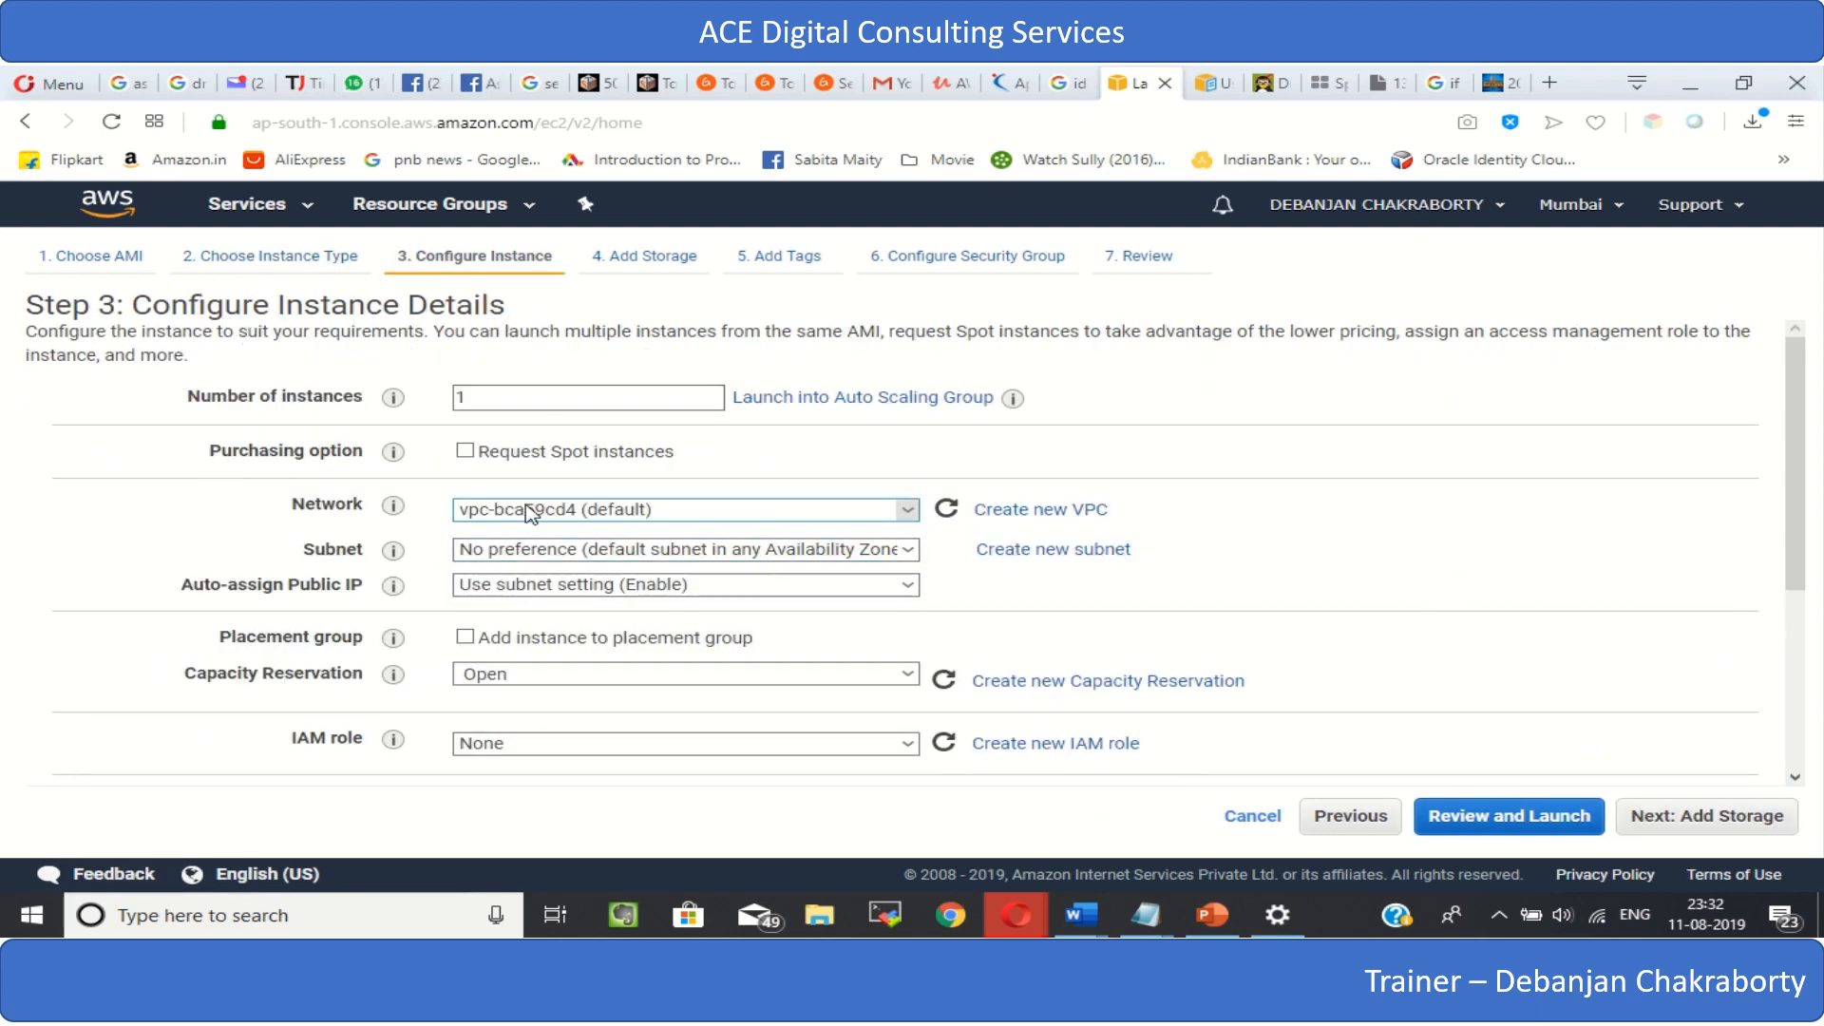
- Inspect the number of instances and the networks available for the new instance
{"action": "left_click", "coordinate": [517, 406]}
{"action": "double_click", "coordinate": [518, 407]}
{"action": "left_click", "coordinate": [500, 402]}
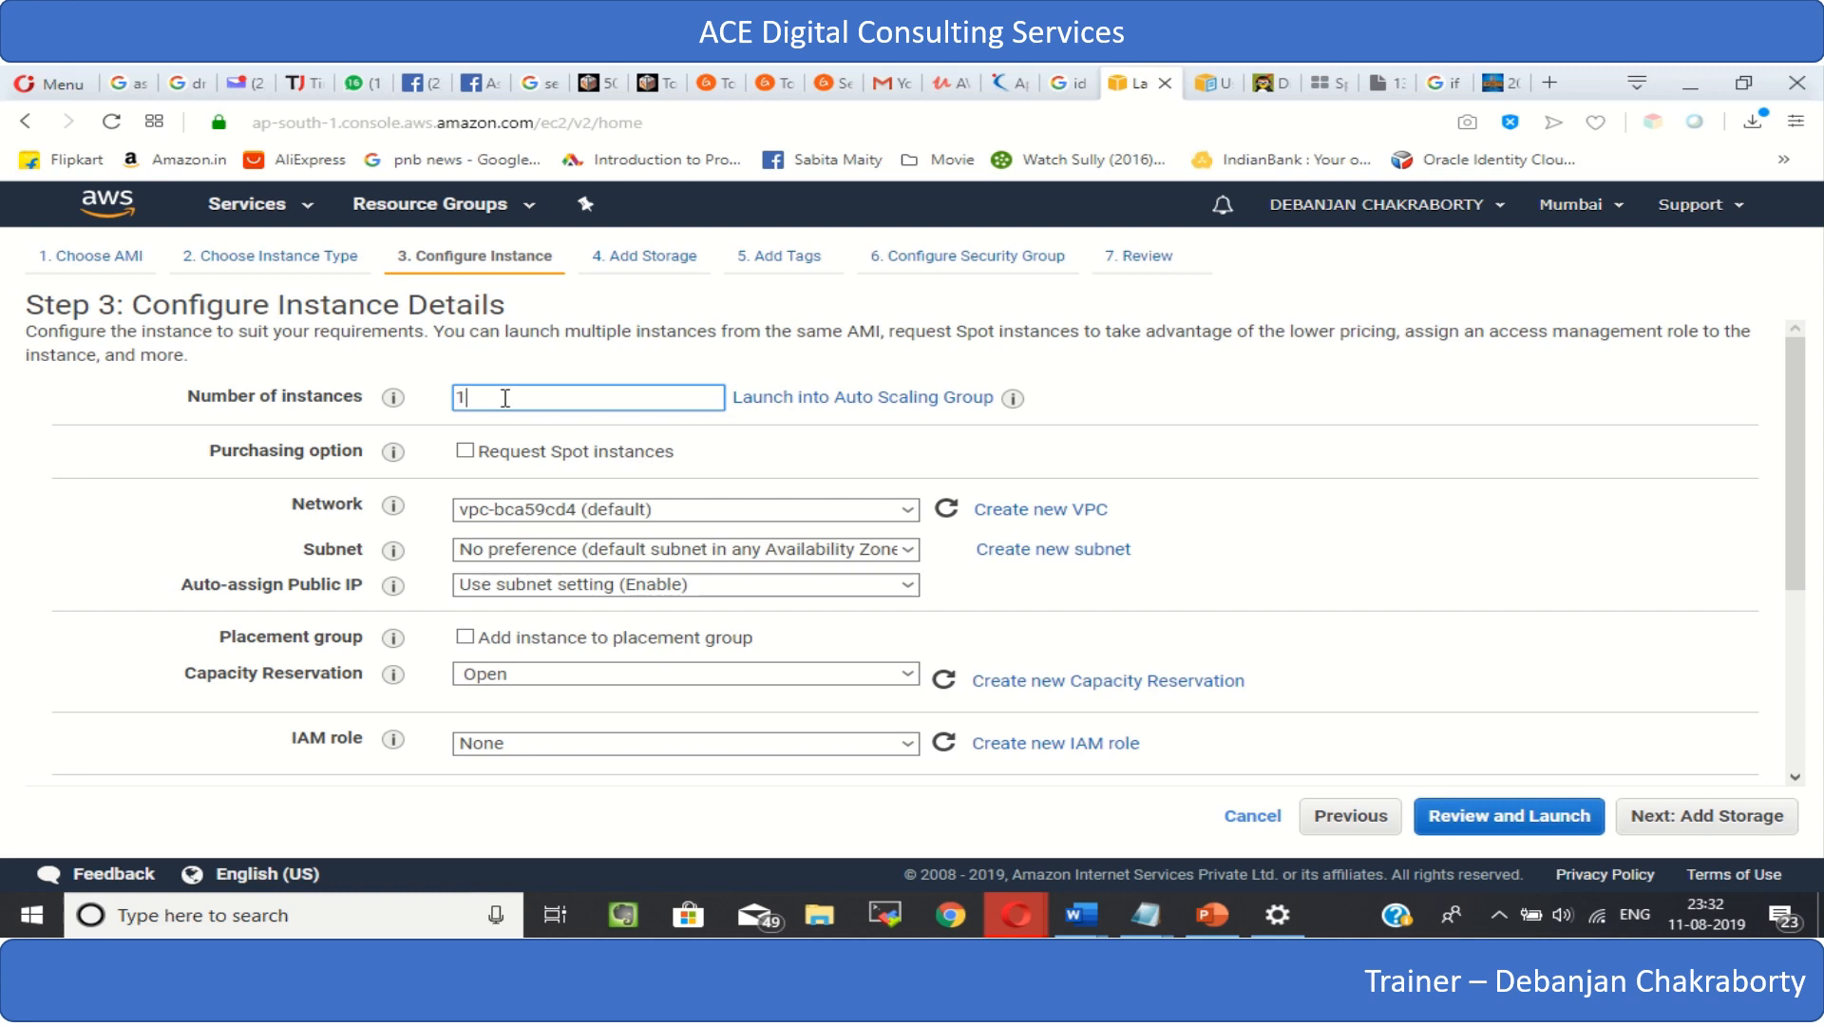
{"action": "double_click", "coordinate": [505, 398]}
{"action": "left_click", "coordinate": [520, 401]}
{"action": "left_click", "coordinate": [567, 516]}
{"action": "left_click", "coordinate": [567, 516]}
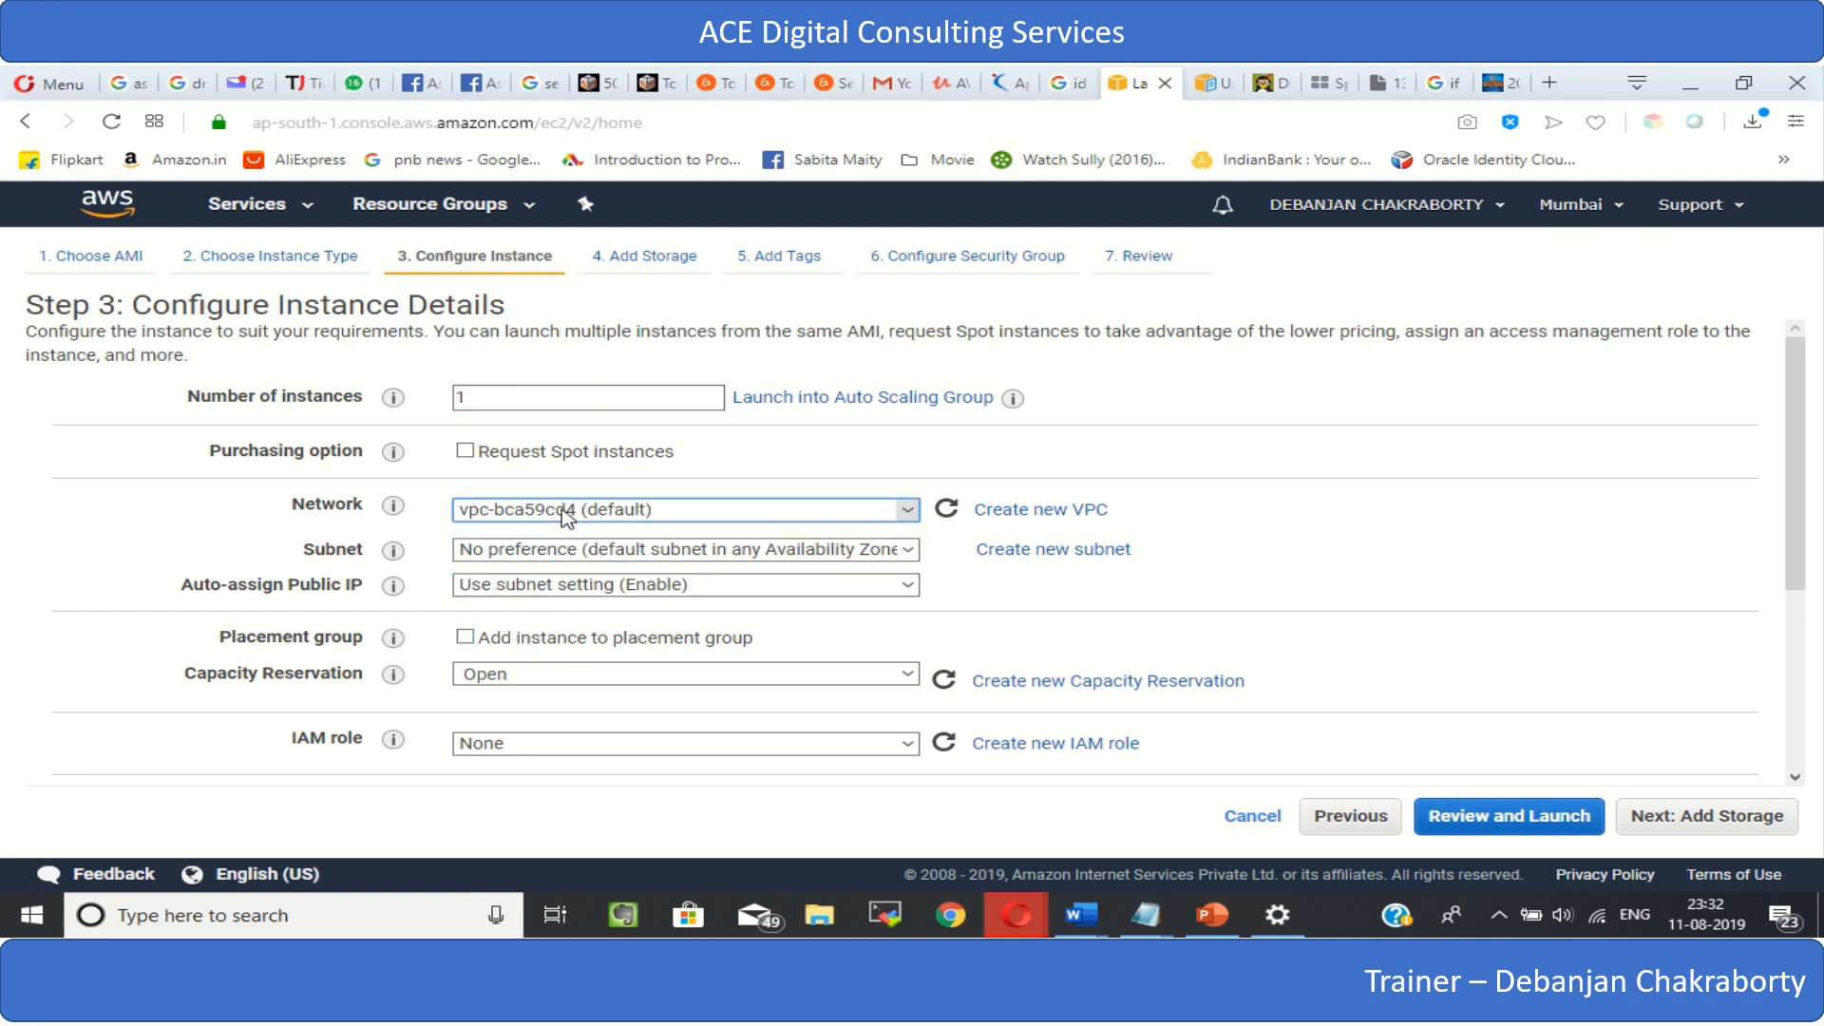
{"action": "left_click", "coordinate": [567, 516]}
{"action": "left_click", "coordinate": [567, 516]}
{"action": "left_click", "coordinate": [567, 515]}
{"action": "left_click", "coordinate": [567, 516]}
- Review the default subnets per availability zone and the list of AWS regions, leaving the subnet at no preference
{"action": "left_click", "coordinate": [643, 552]}
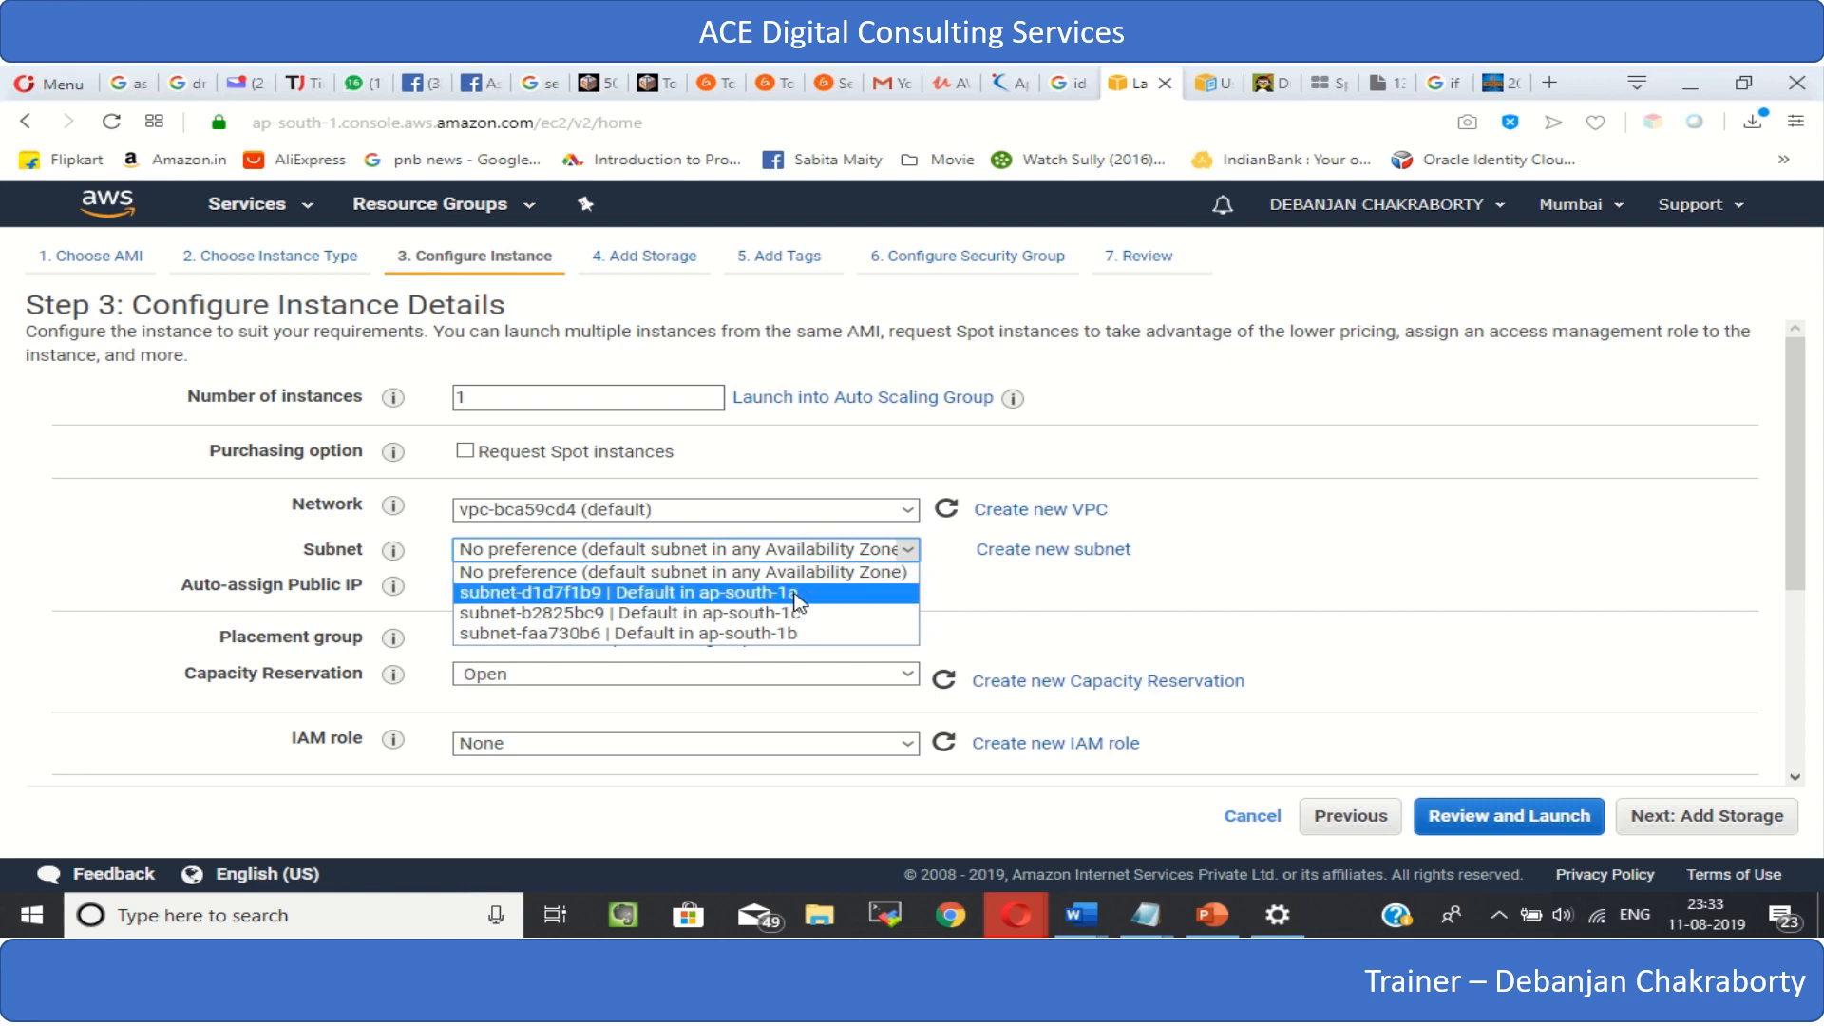
{"action": "left_click", "coordinate": [1620, 207]}
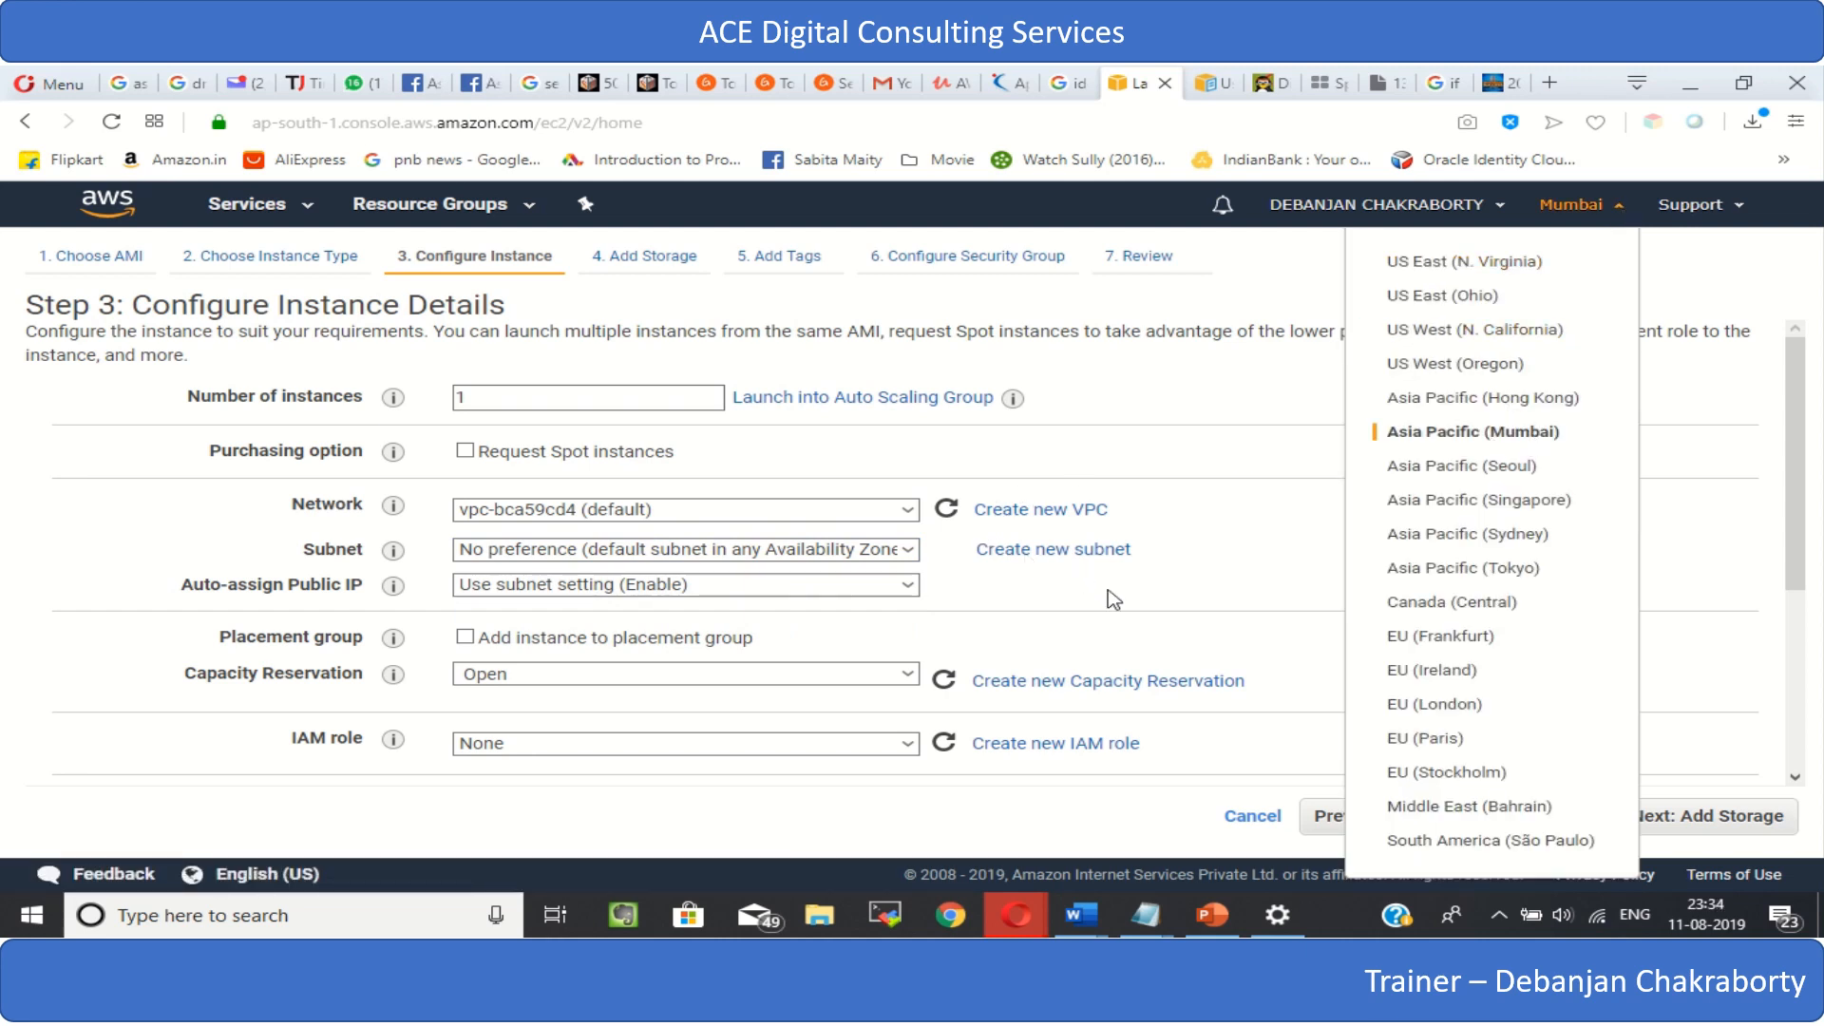
{"action": "left_click", "coordinate": [1148, 618]}
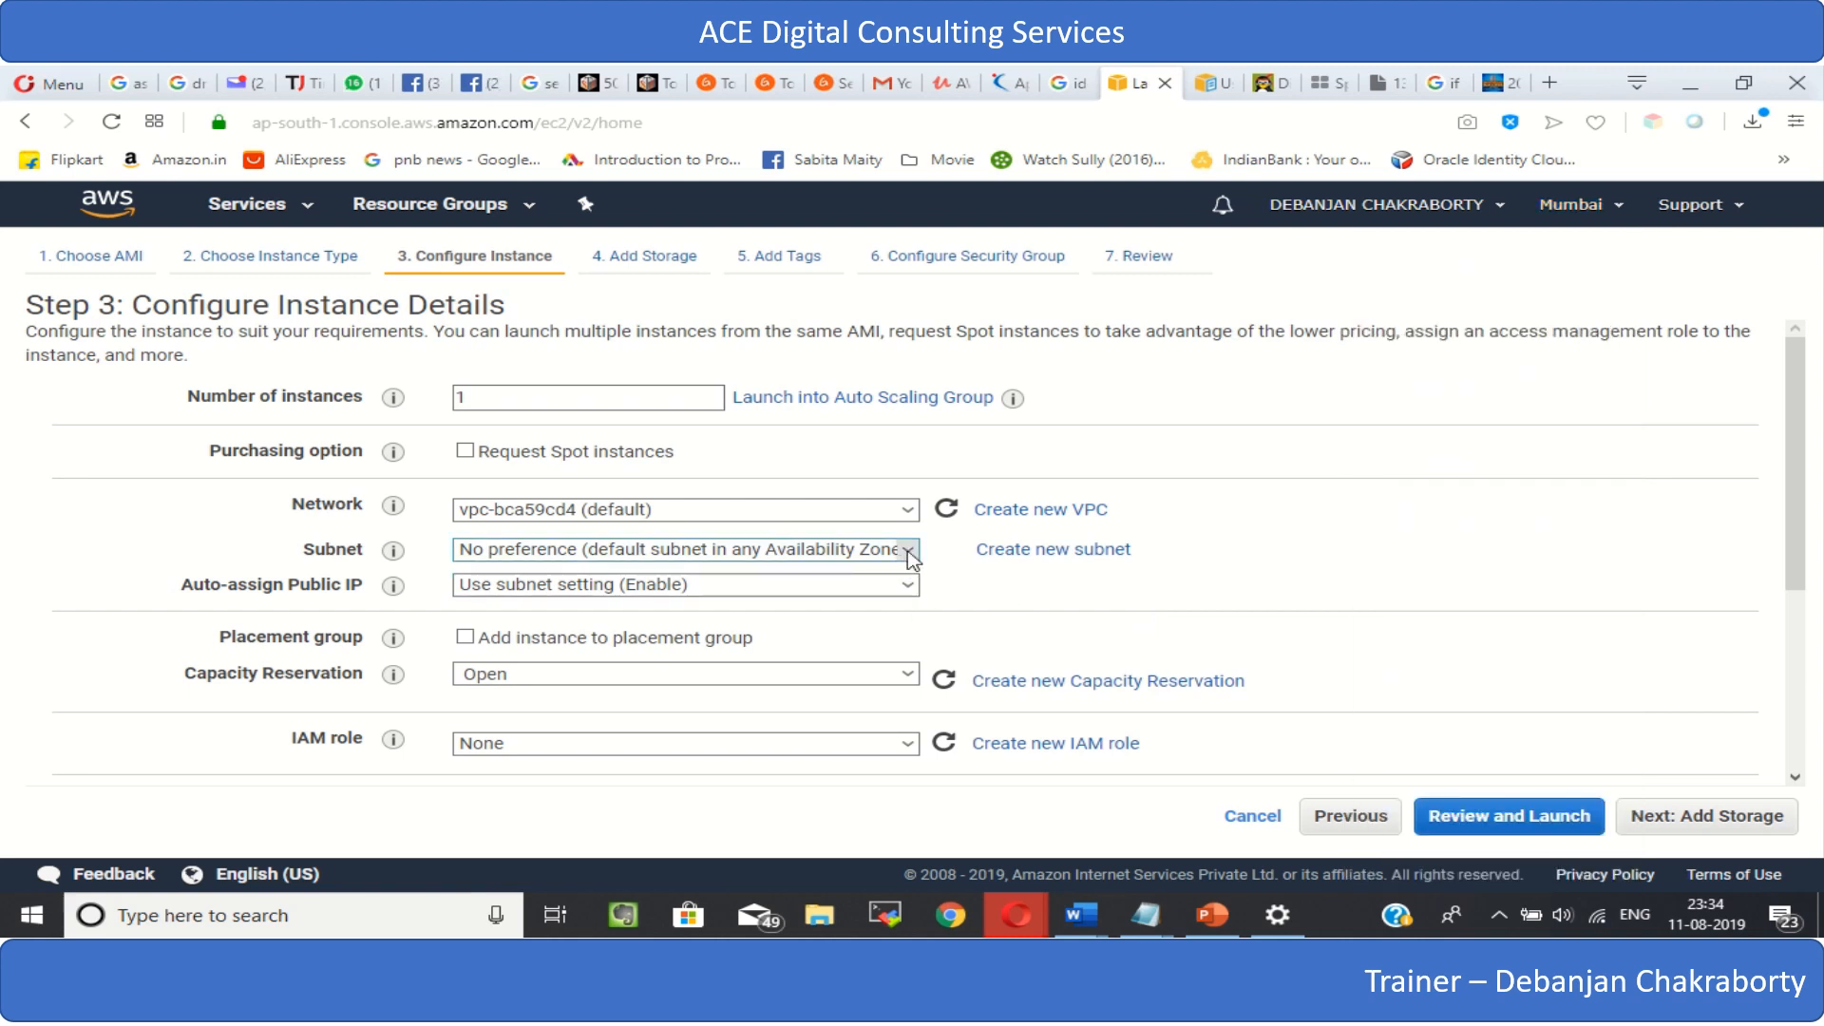
{"action": "left_click", "coordinate": [910, 550]}
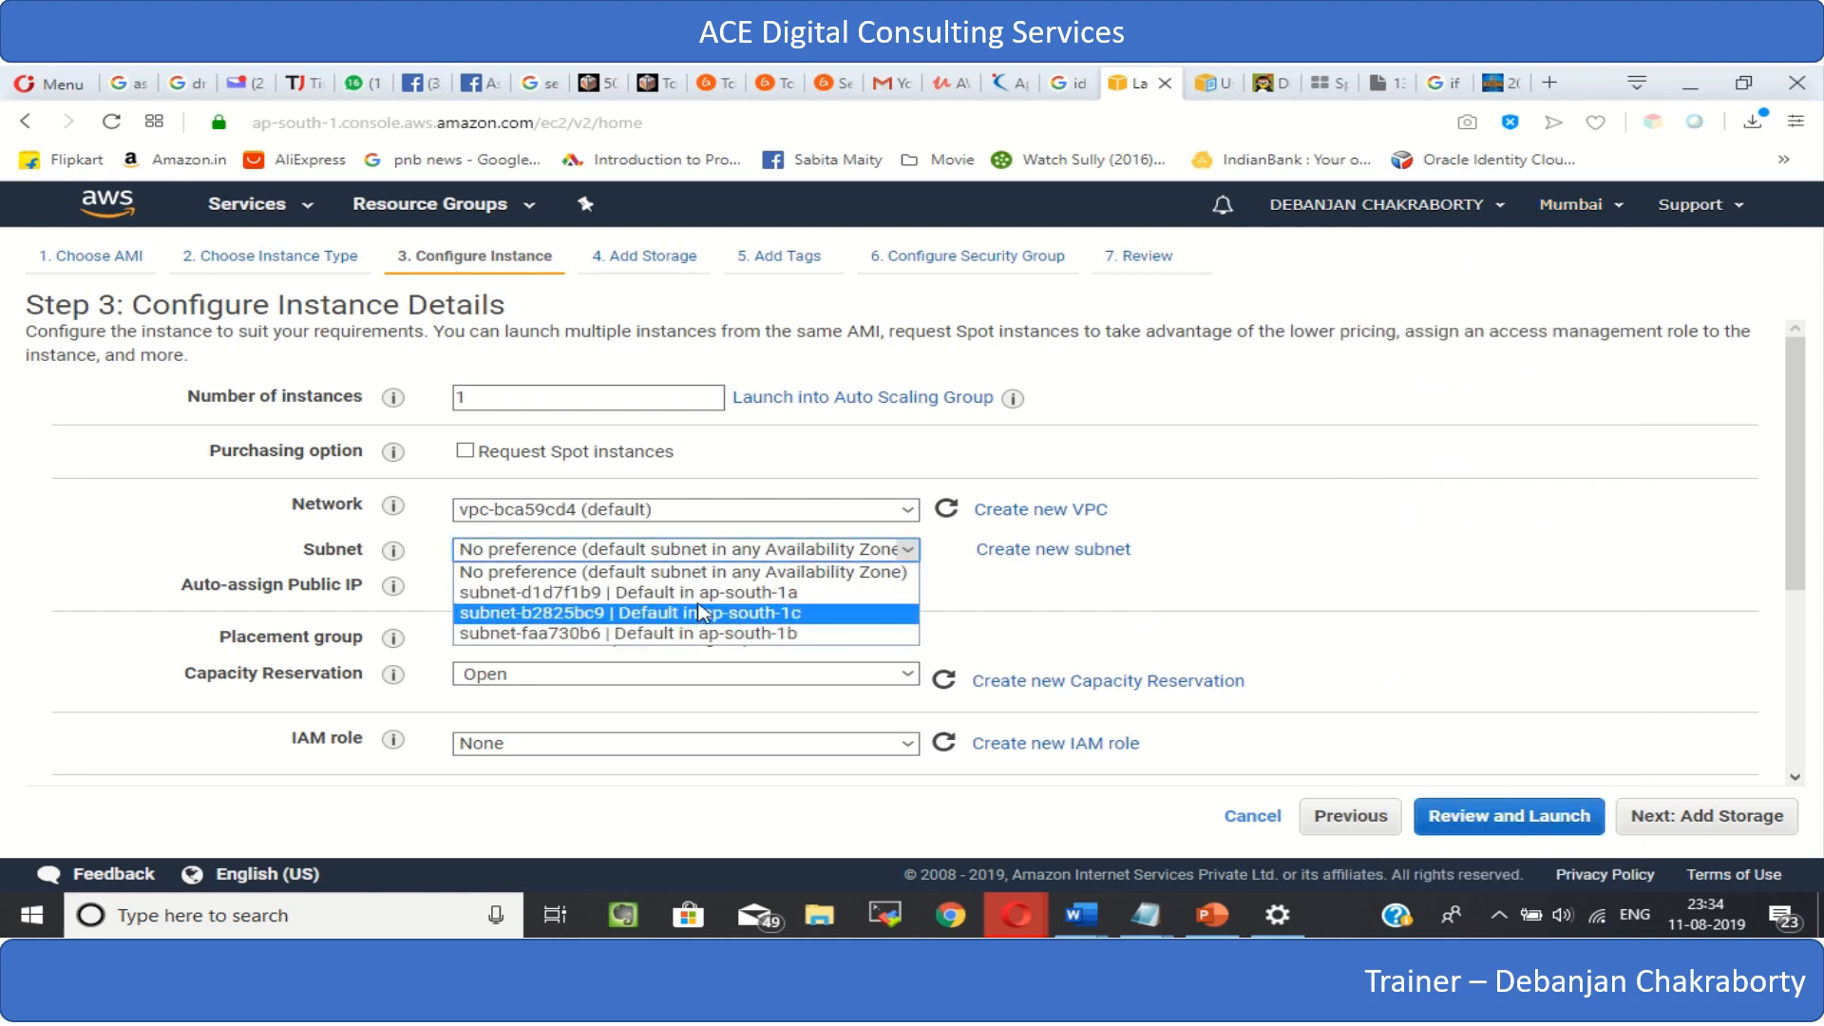
{"action": "left_click", "coordinate": [1644, 512]}
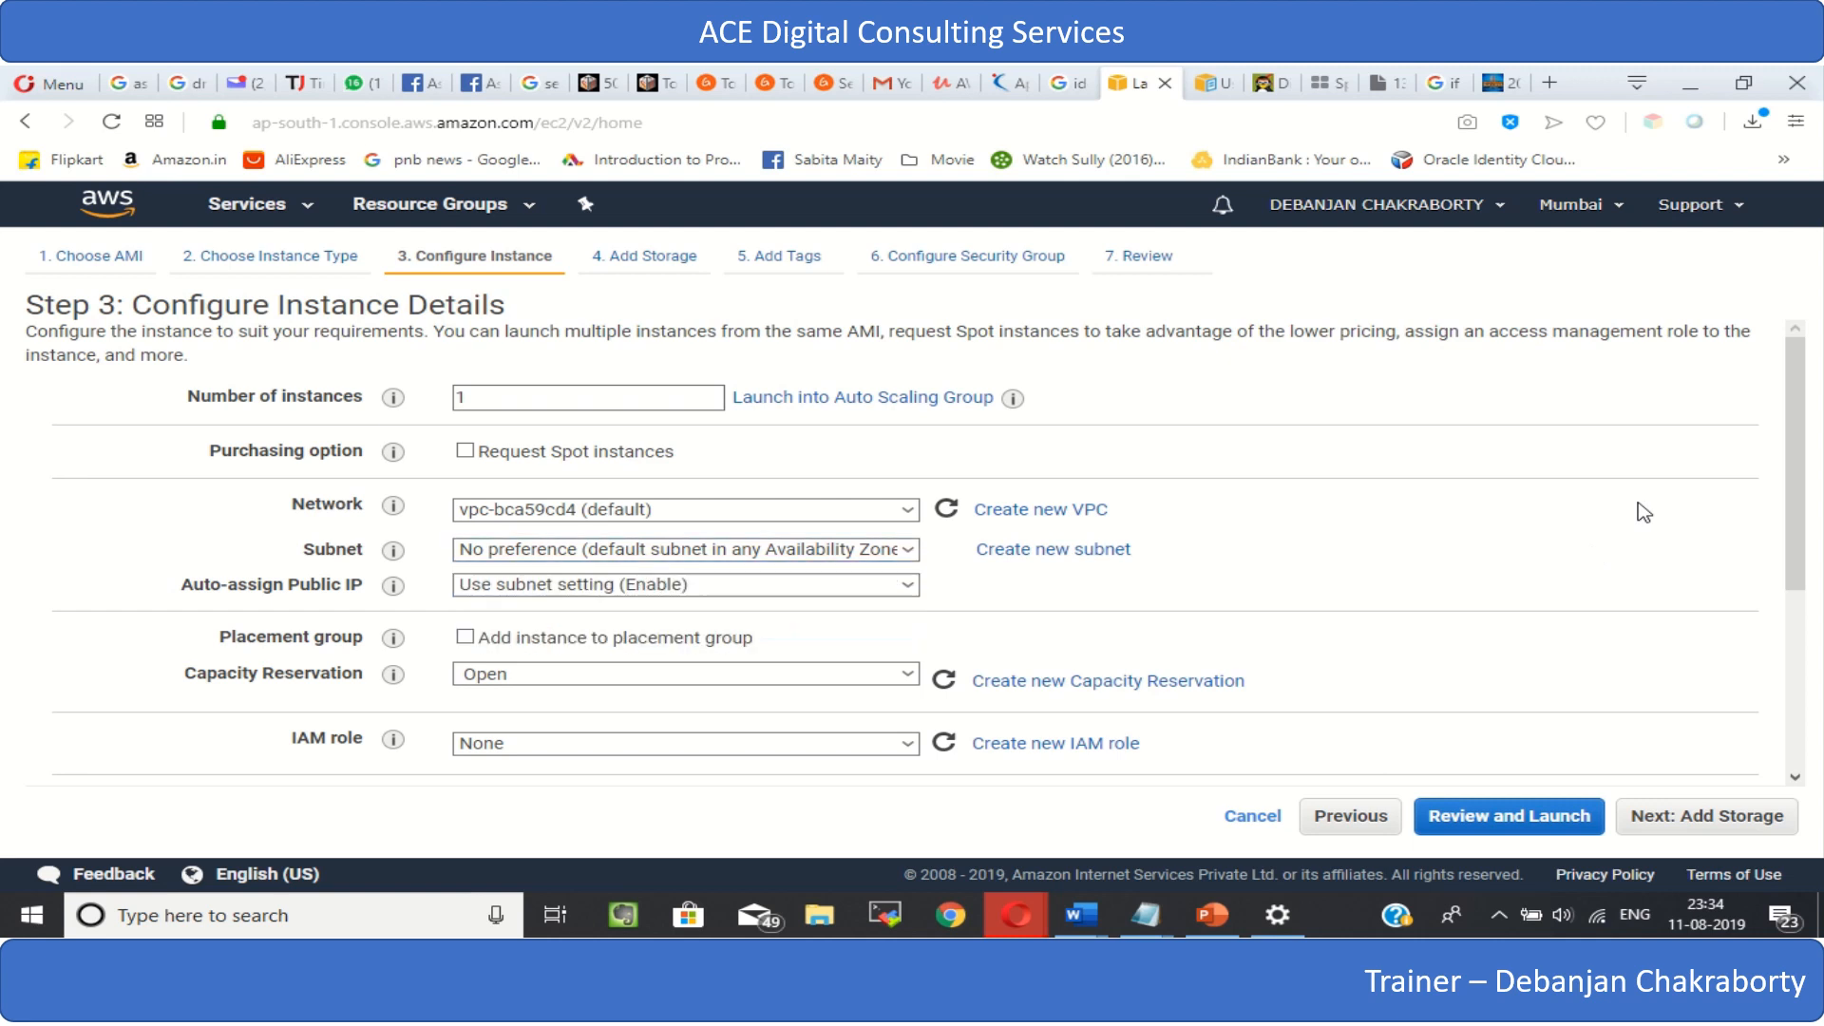
{"action": "left_click", "coordinate": [908, 550]}
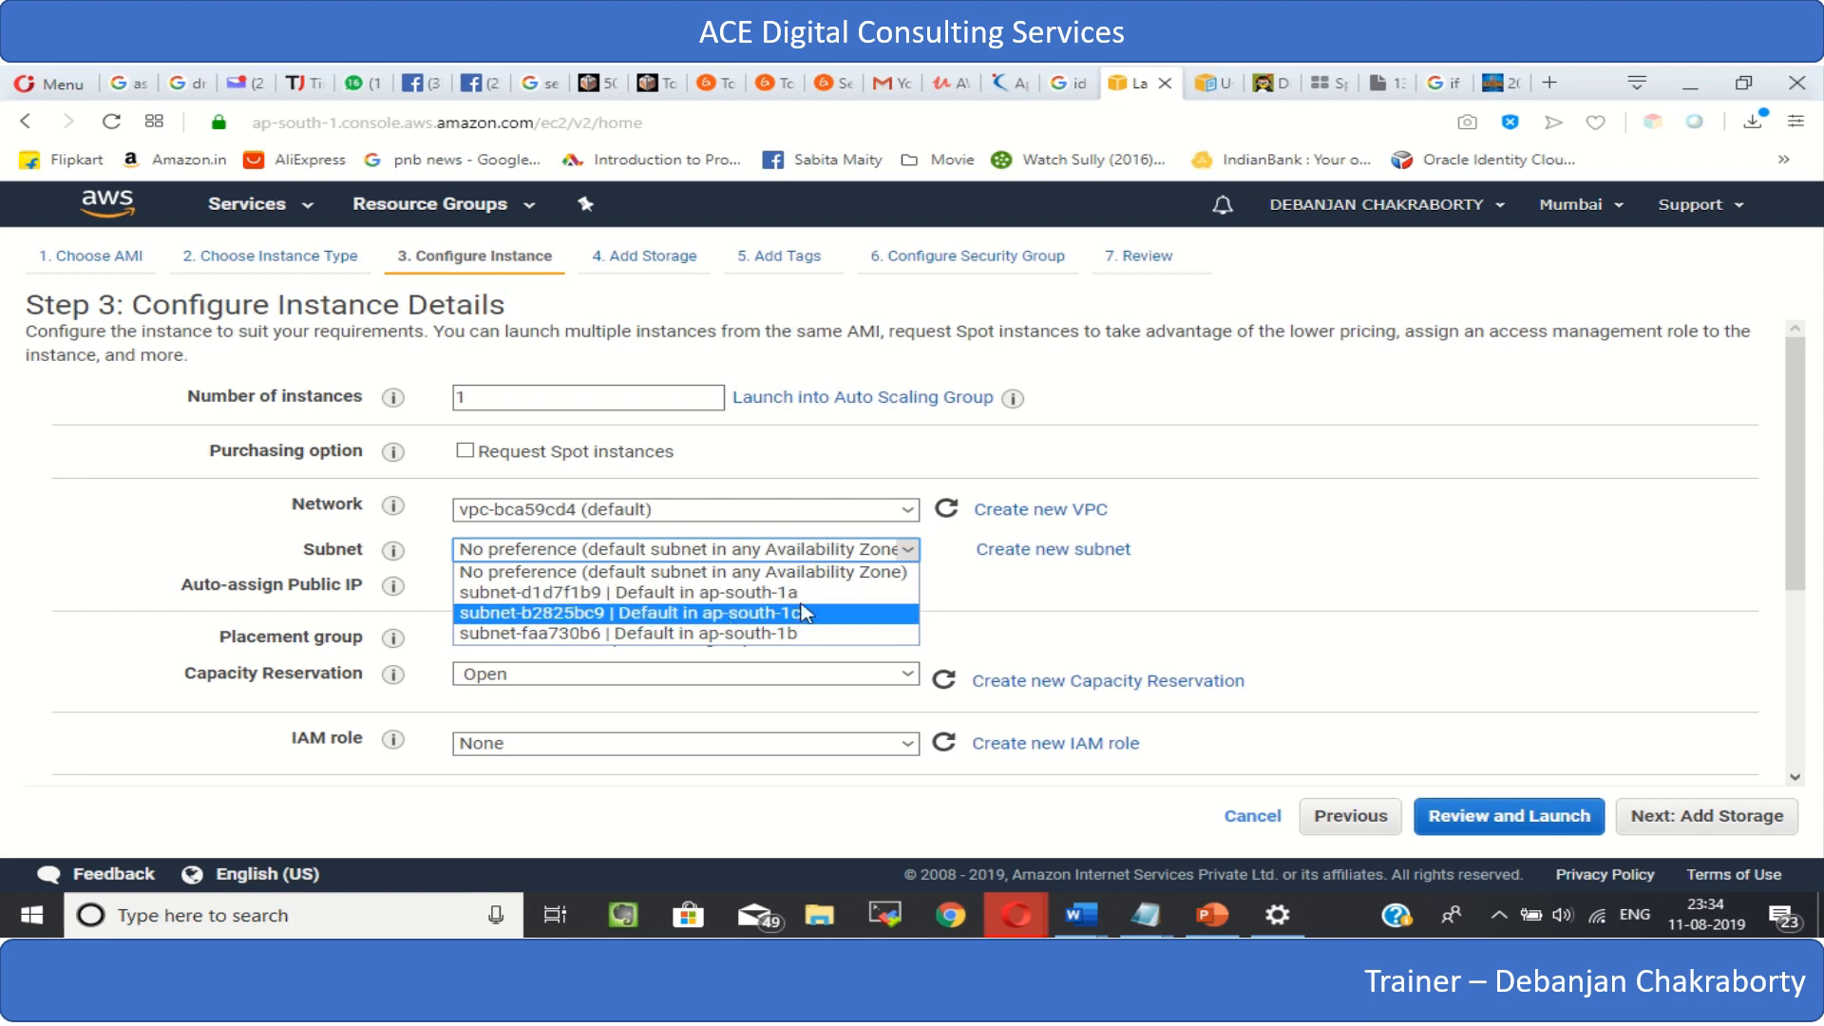
{"action": "left_click", "coordinate": [1315, 578]}
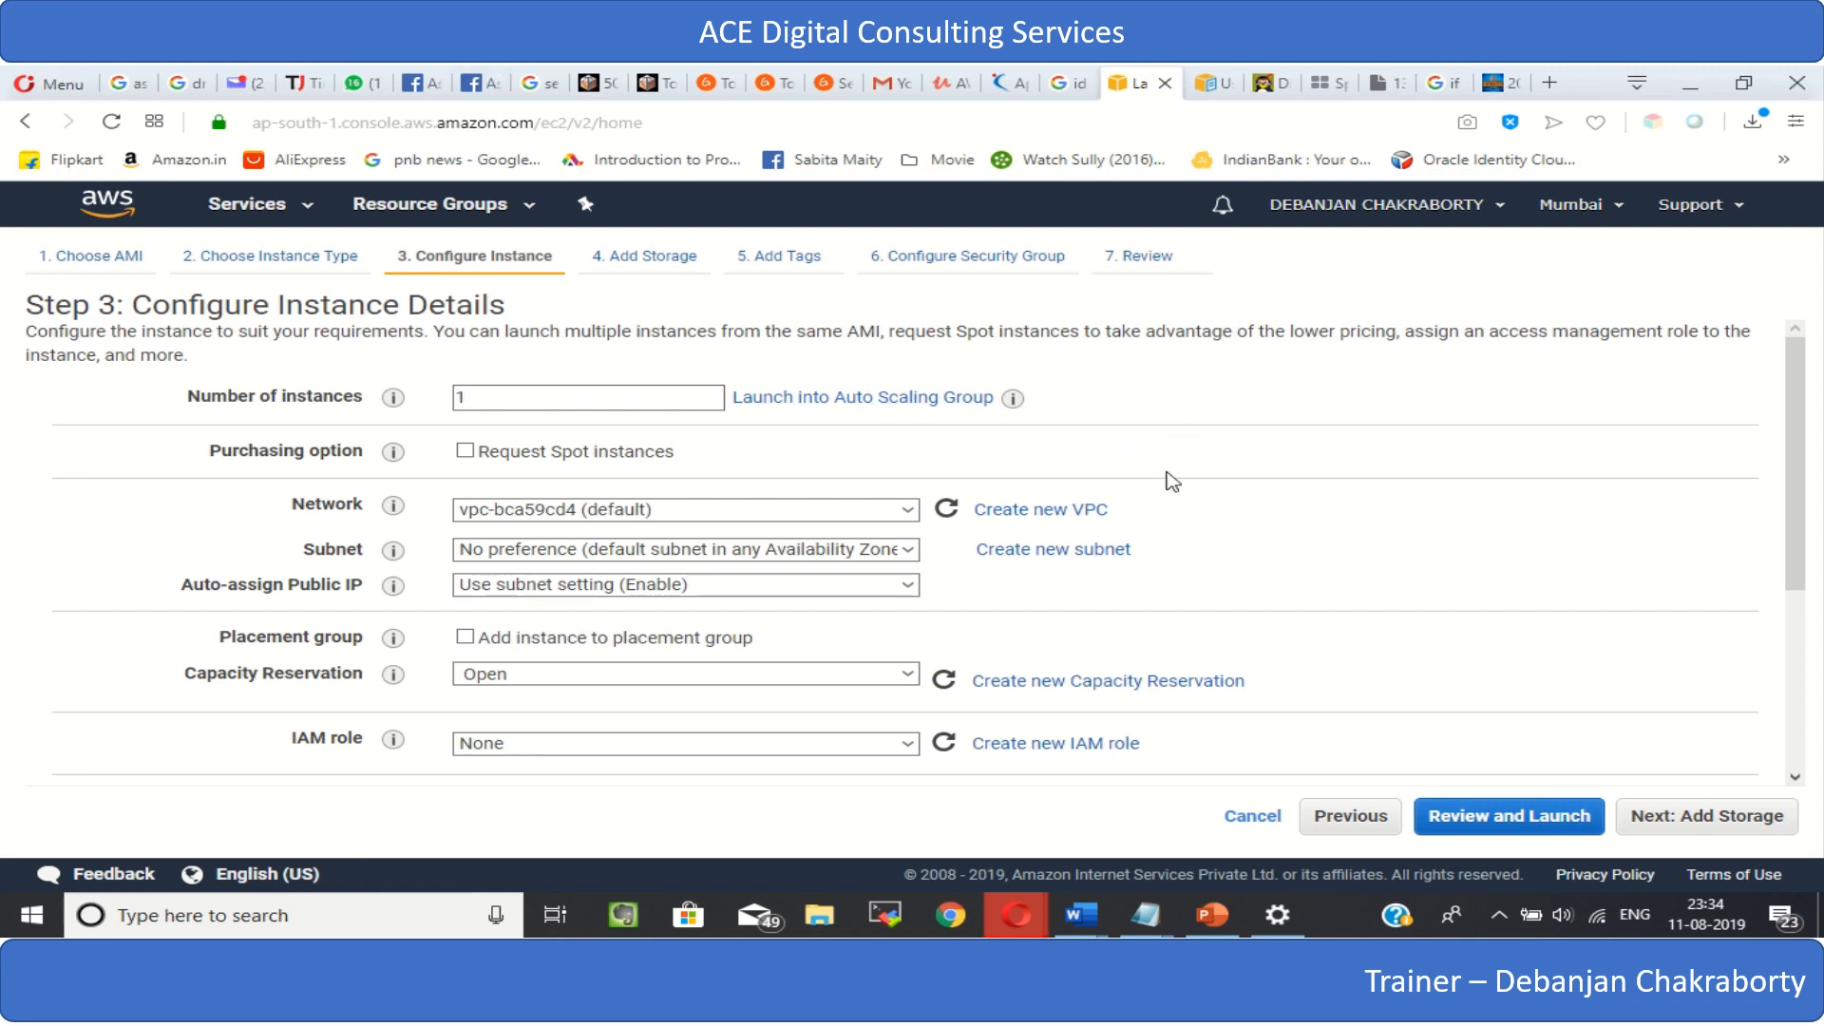
- Enable protection against accidental termination for the new instance
{"action": "scroll", "coordinate": [1306, 558], "scroll_direction": "down", "scroll_amount": 2}
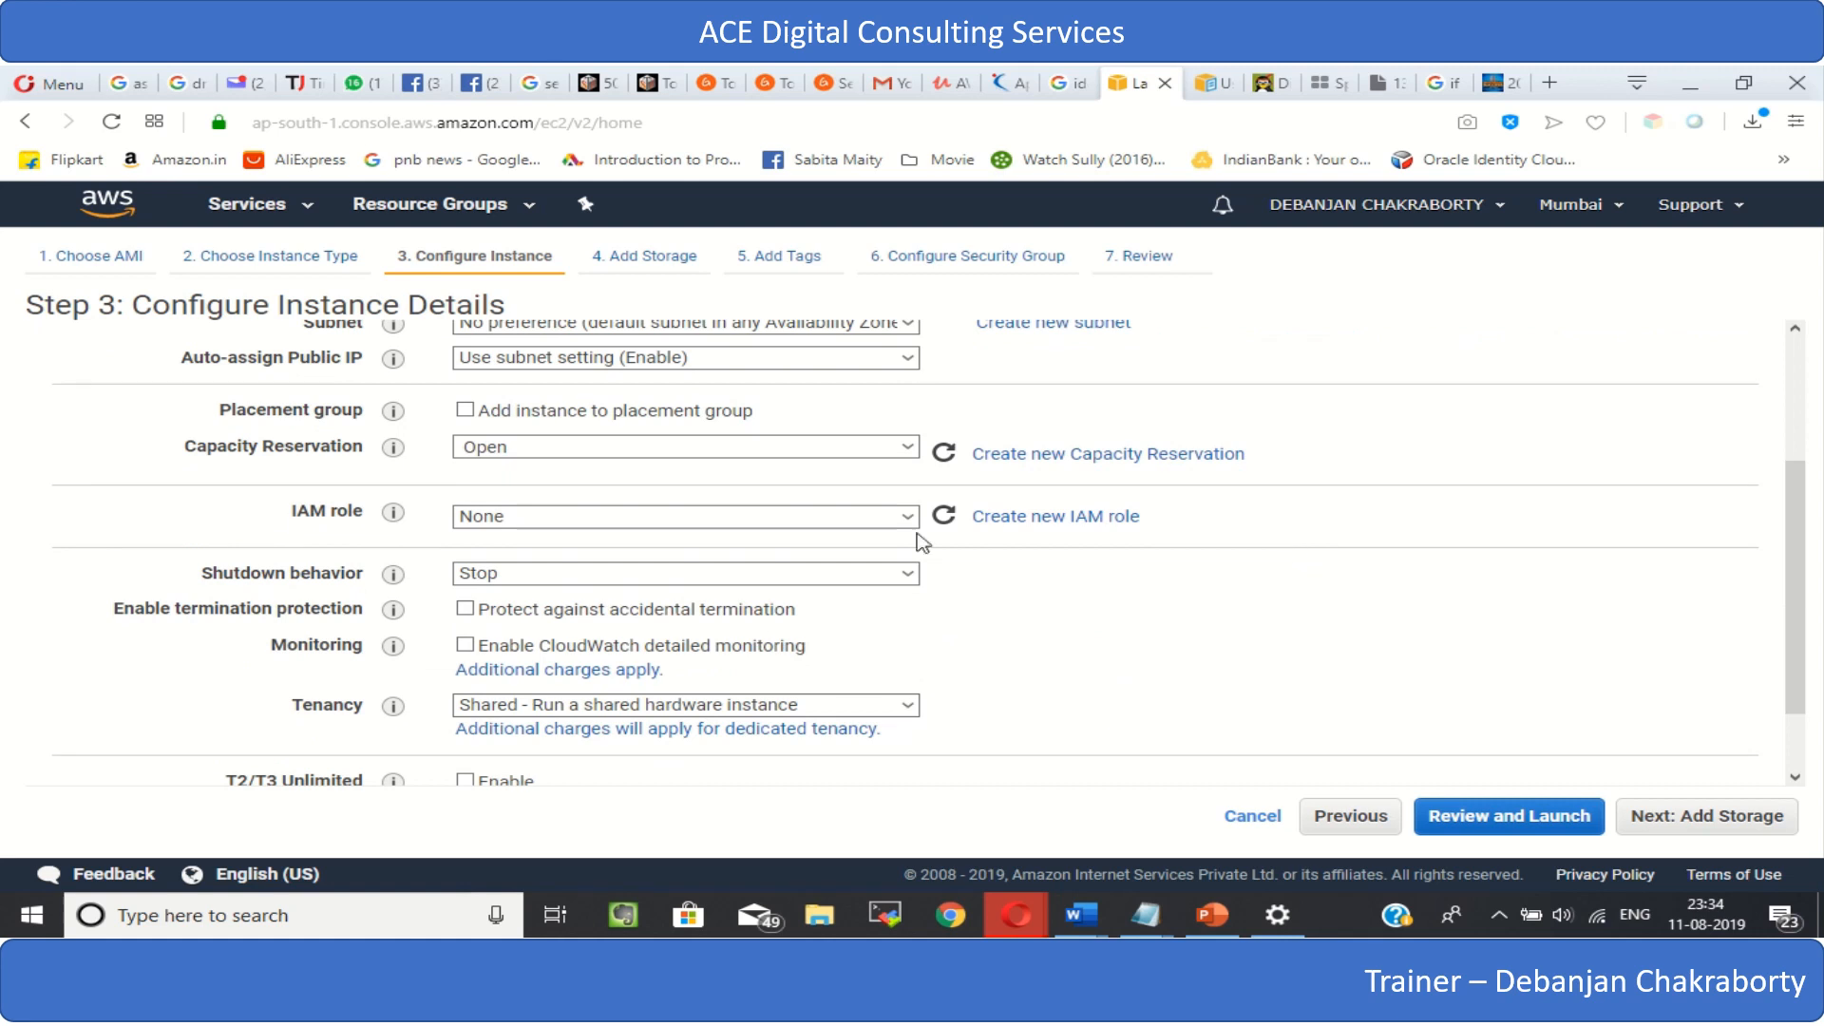
{"action": "mouse_move", "coordinate": [418, 454]}
{"action": "scroll", "coordinate": [580, 516], "scroll_direction": "down", "scroll_amount": 1}
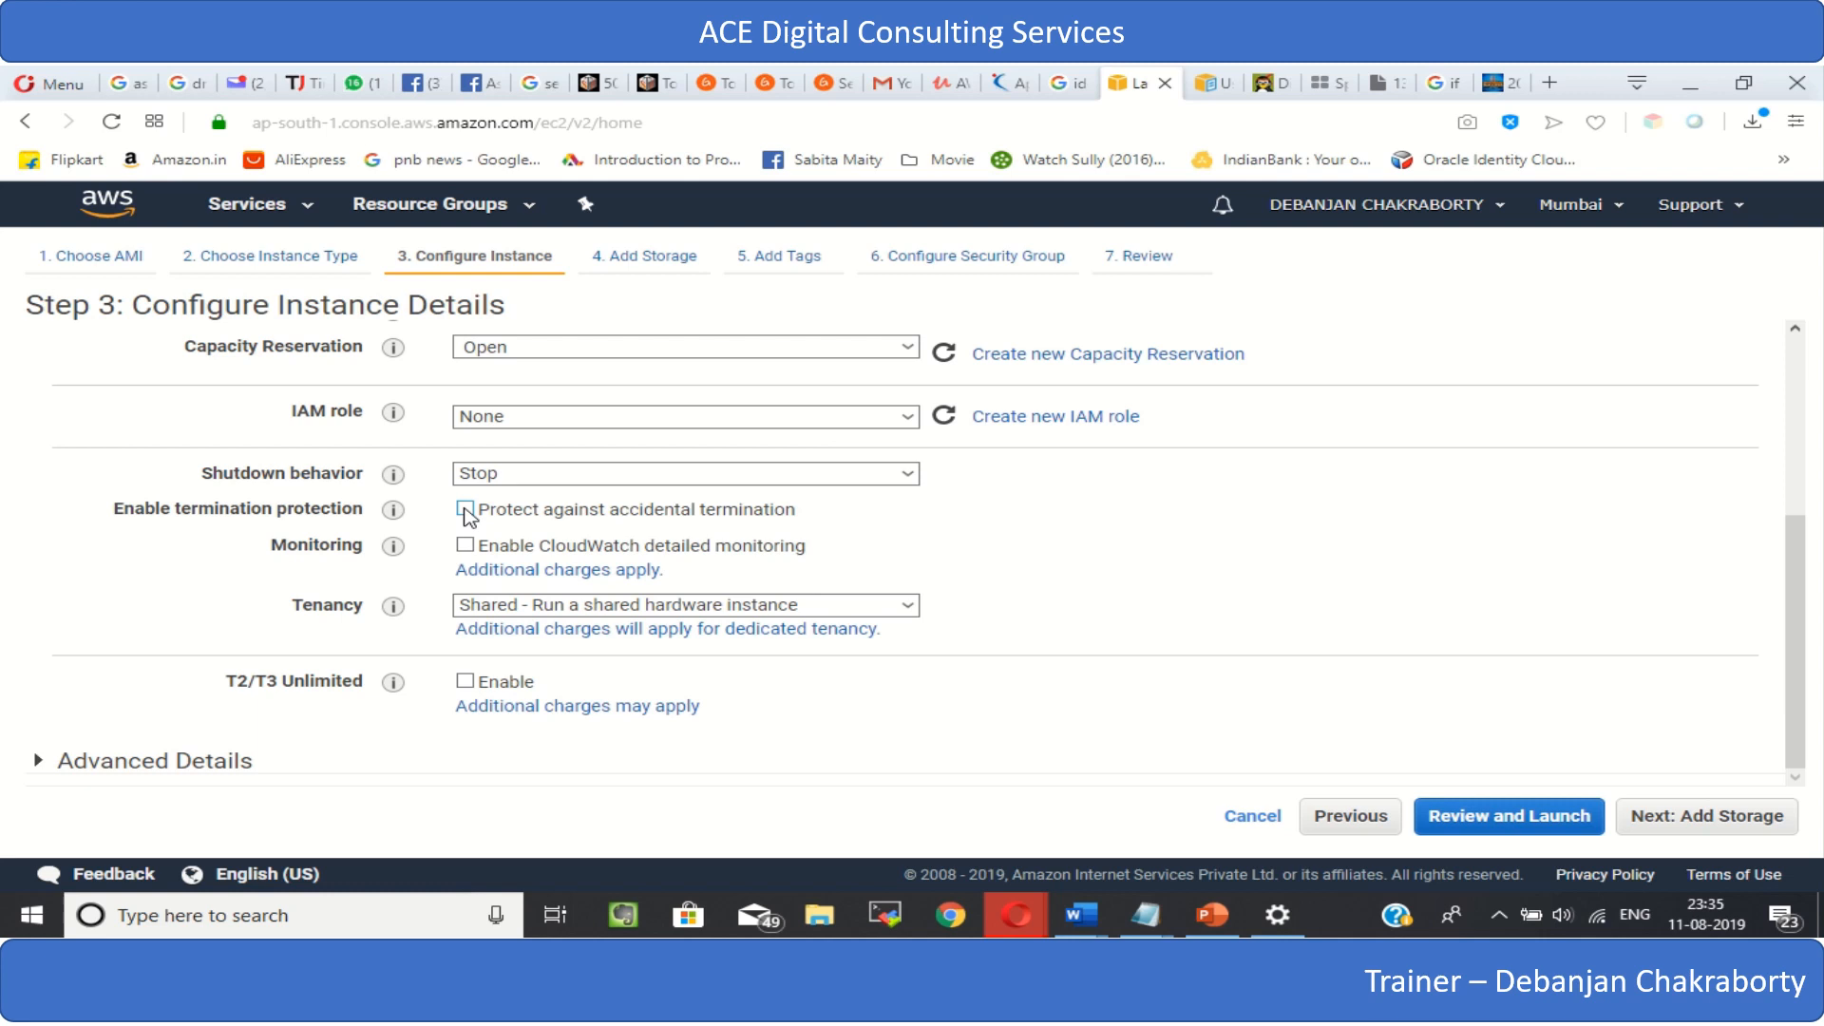
{"action": "left_click", "coordinate": [465, 510]}
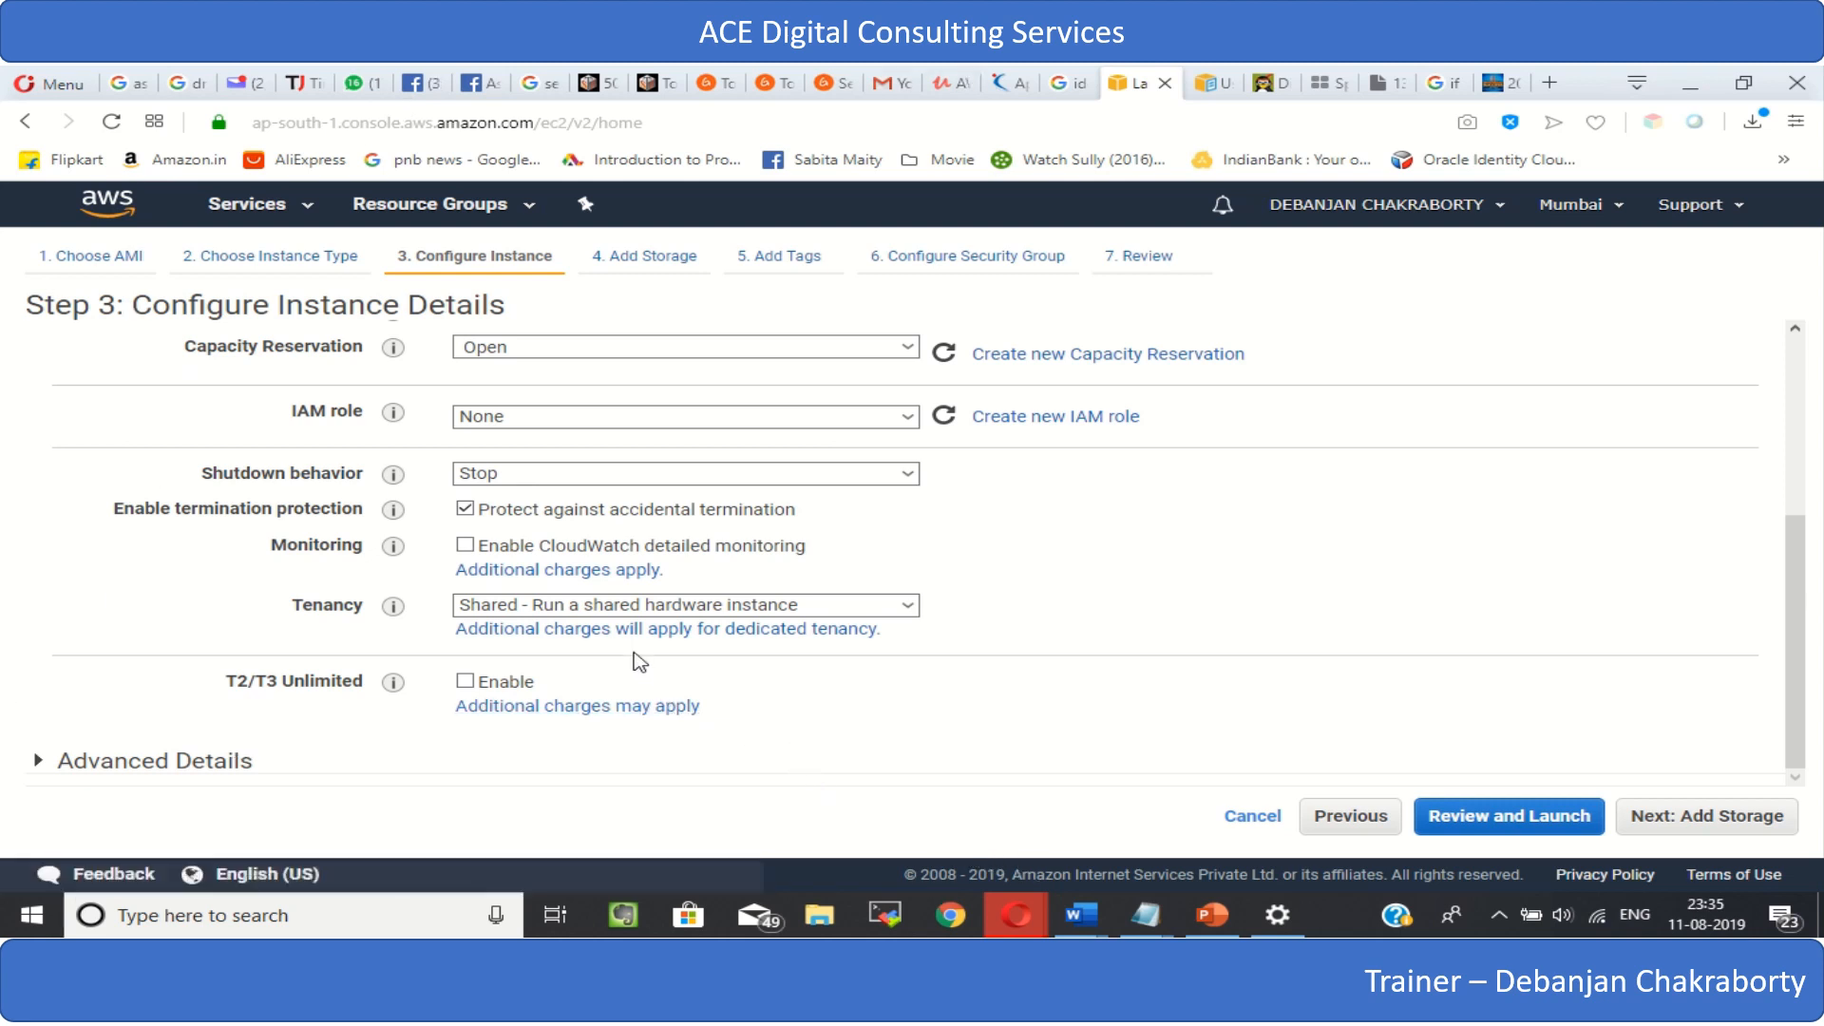
- Check the tenancy options, keep shared hardware, and proceed to the storage settings
{"action": "left_click", "coordinate": [627, 612]}
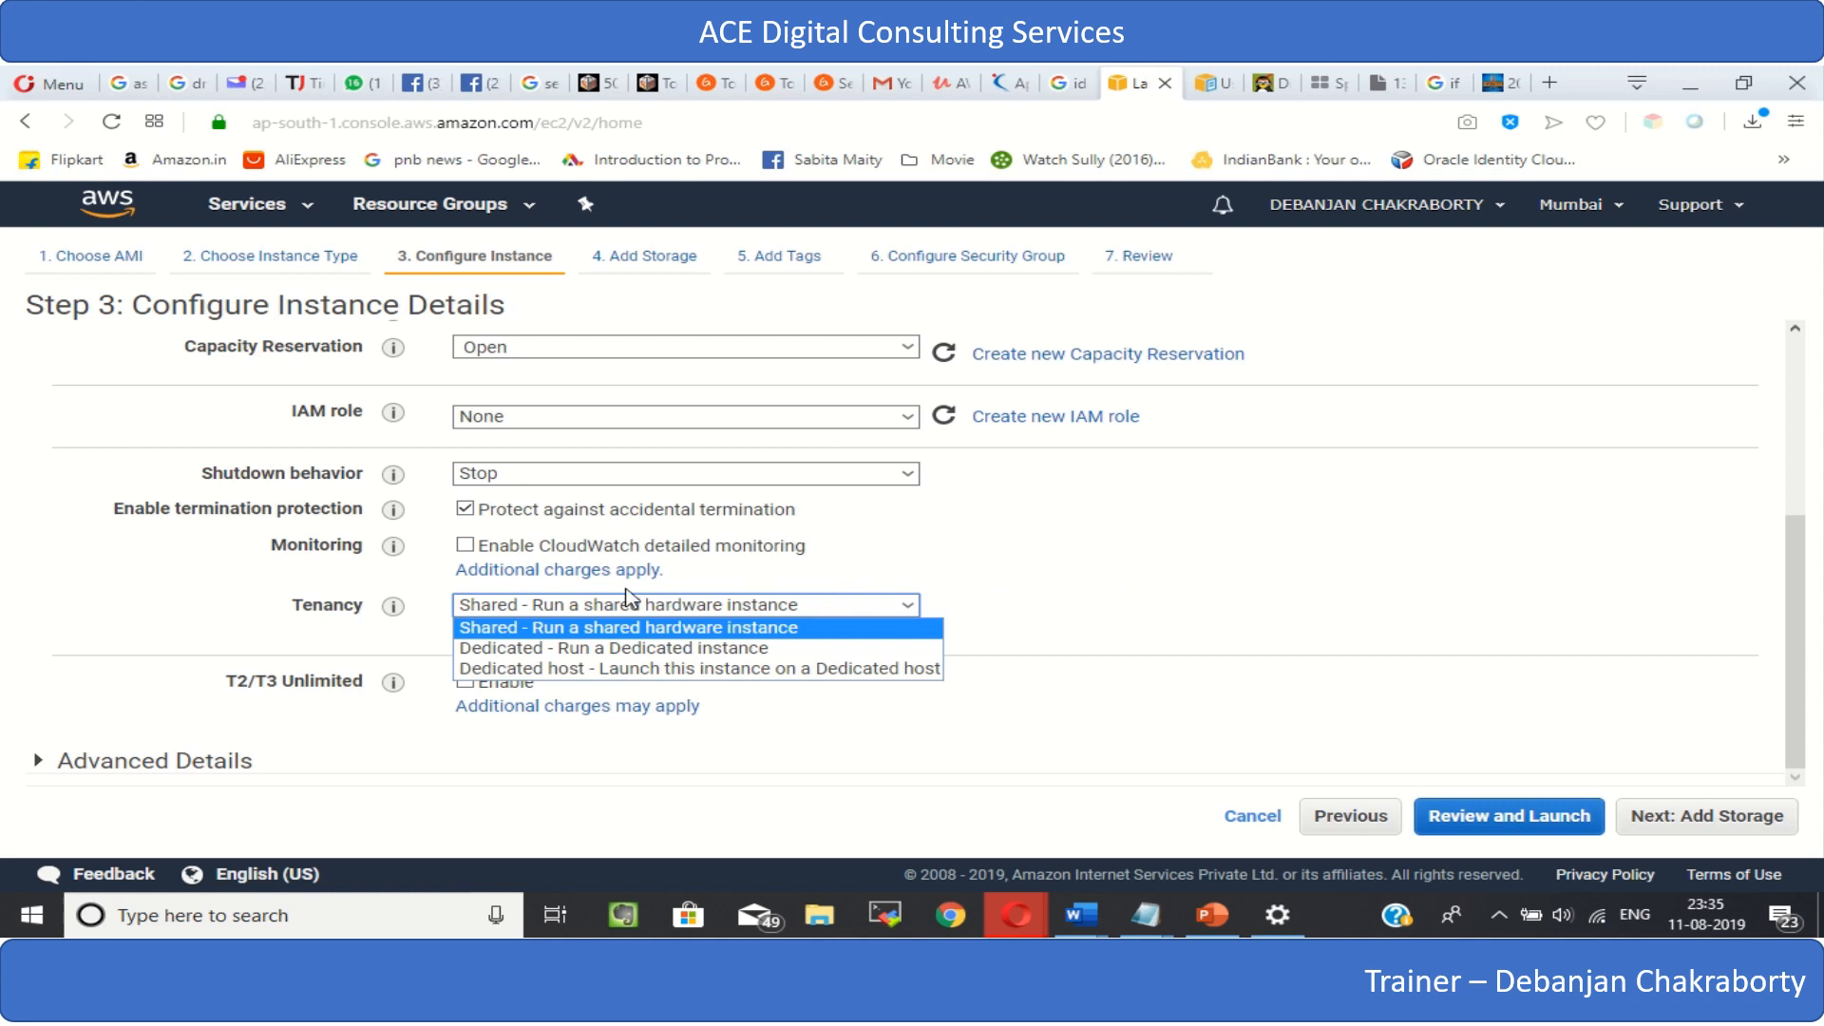
{"action": "left_click", "coordinate": [1152, 584]}
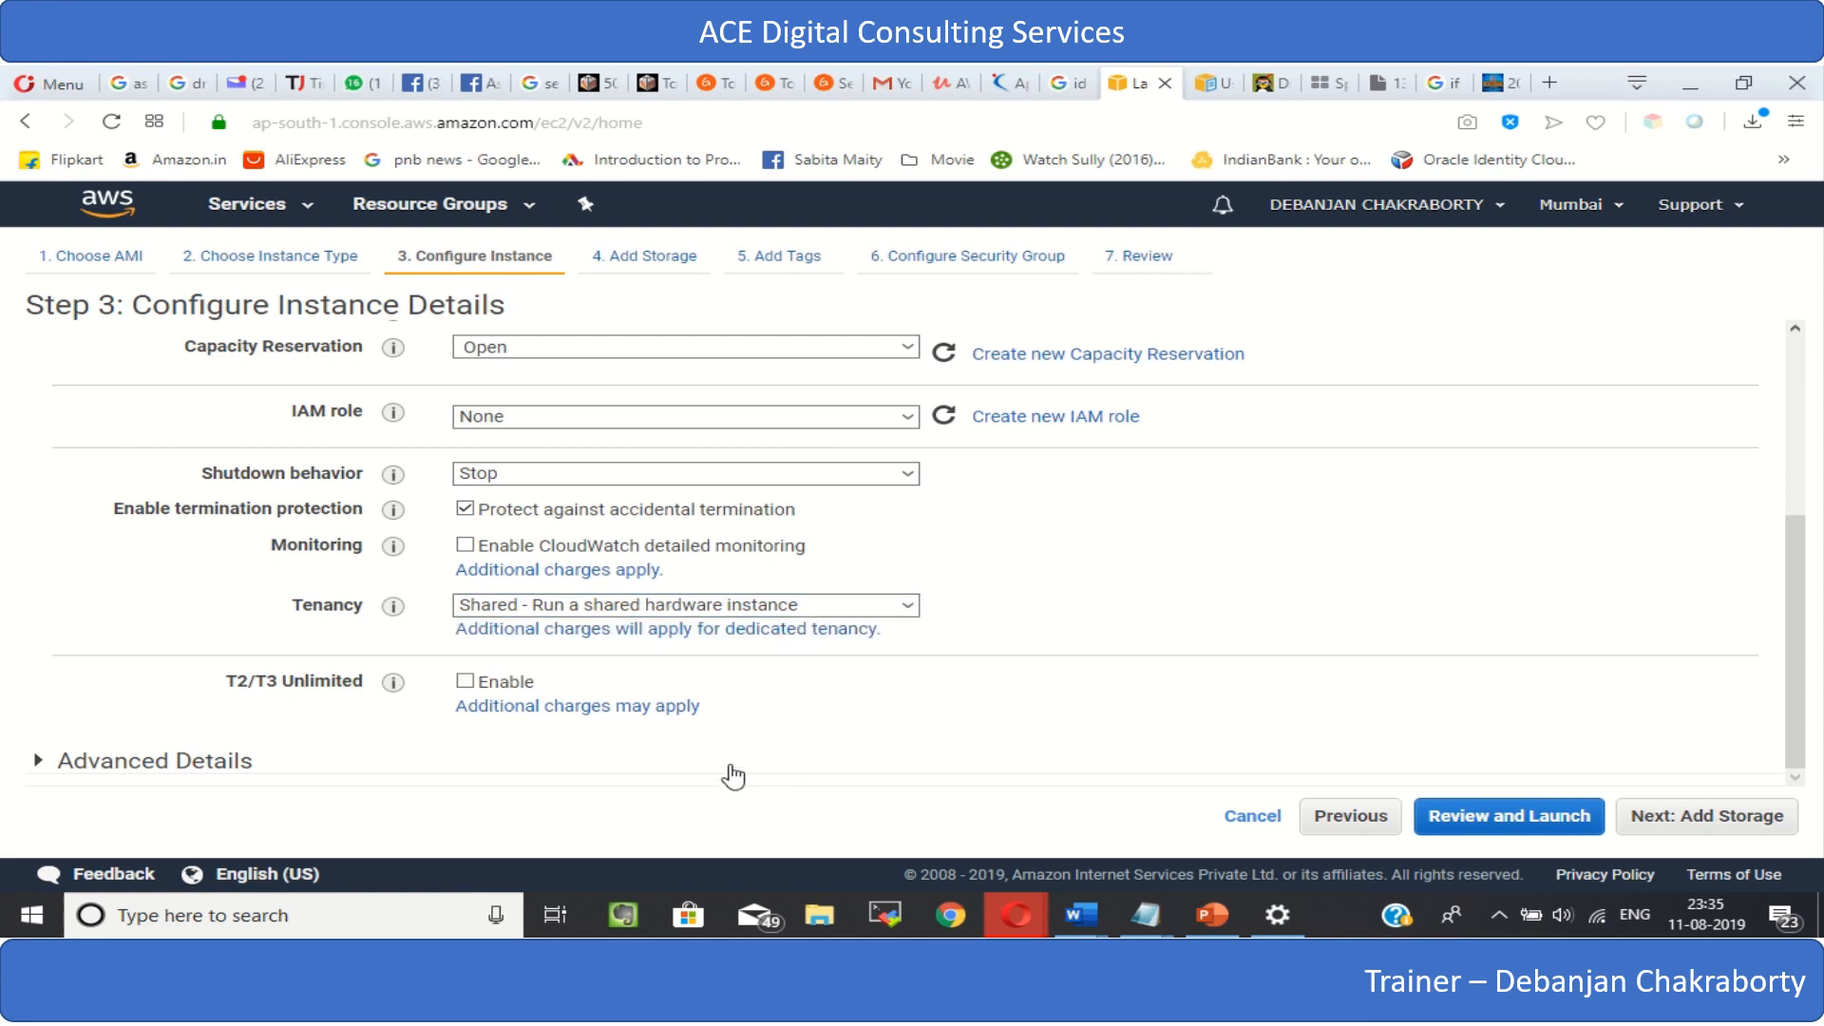
{"action": "left_click", "coordinate": [1692, 832]}
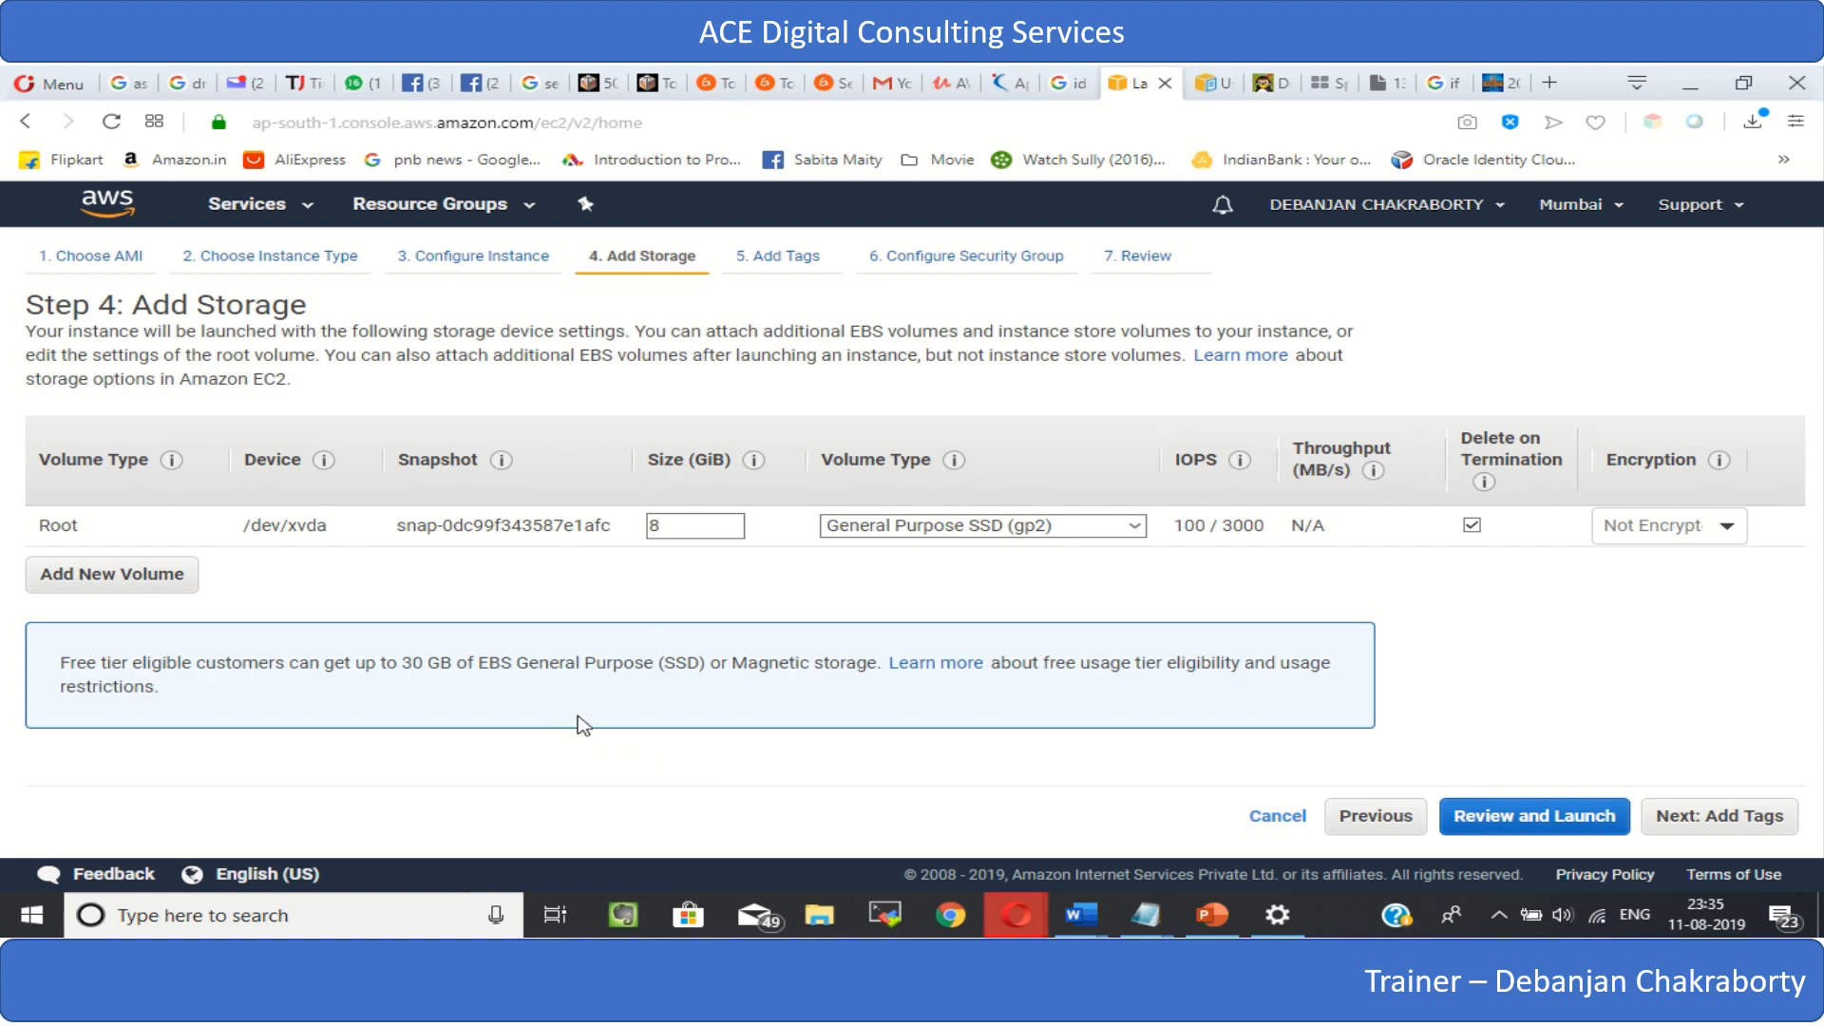
- Keep General Purpose SSD (gp2) for the root volume, set its size to 10 GiB, and proceed to the tags
{"action": "left_click", "coordinate": [1135, 526]}
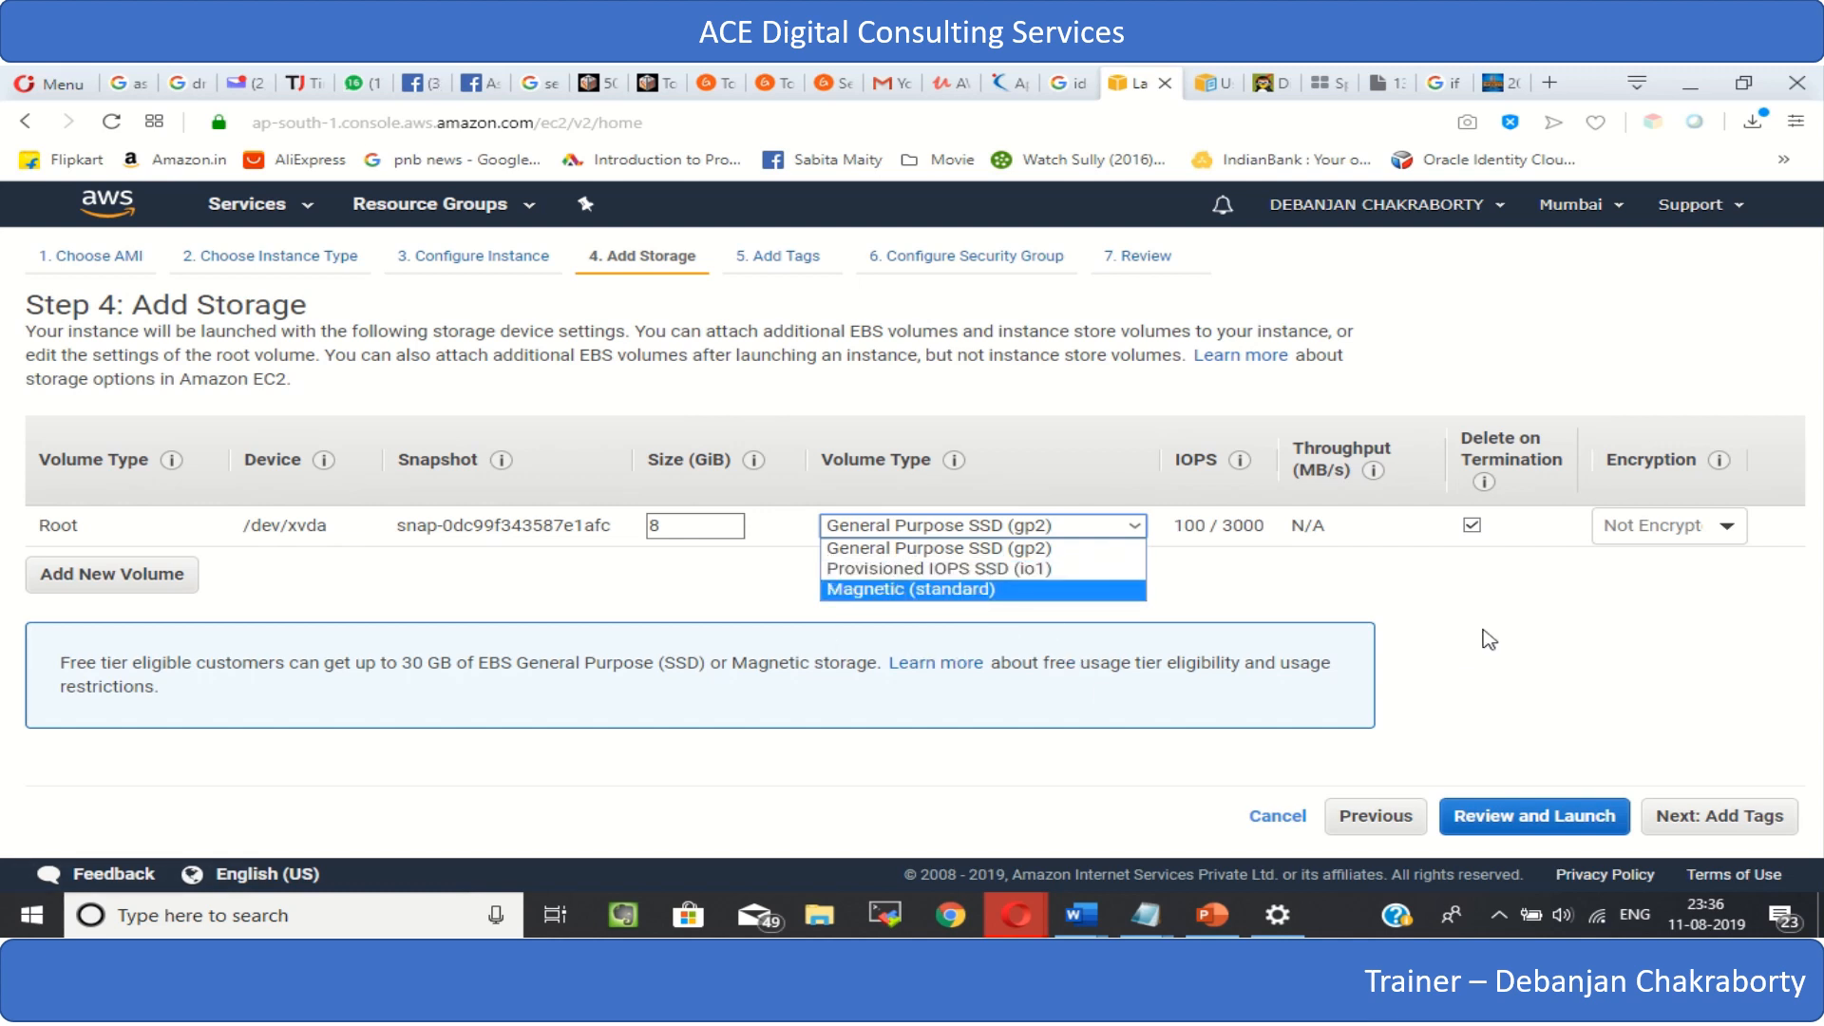
{"action": "left_click", "coordinate": [1455, 605]}
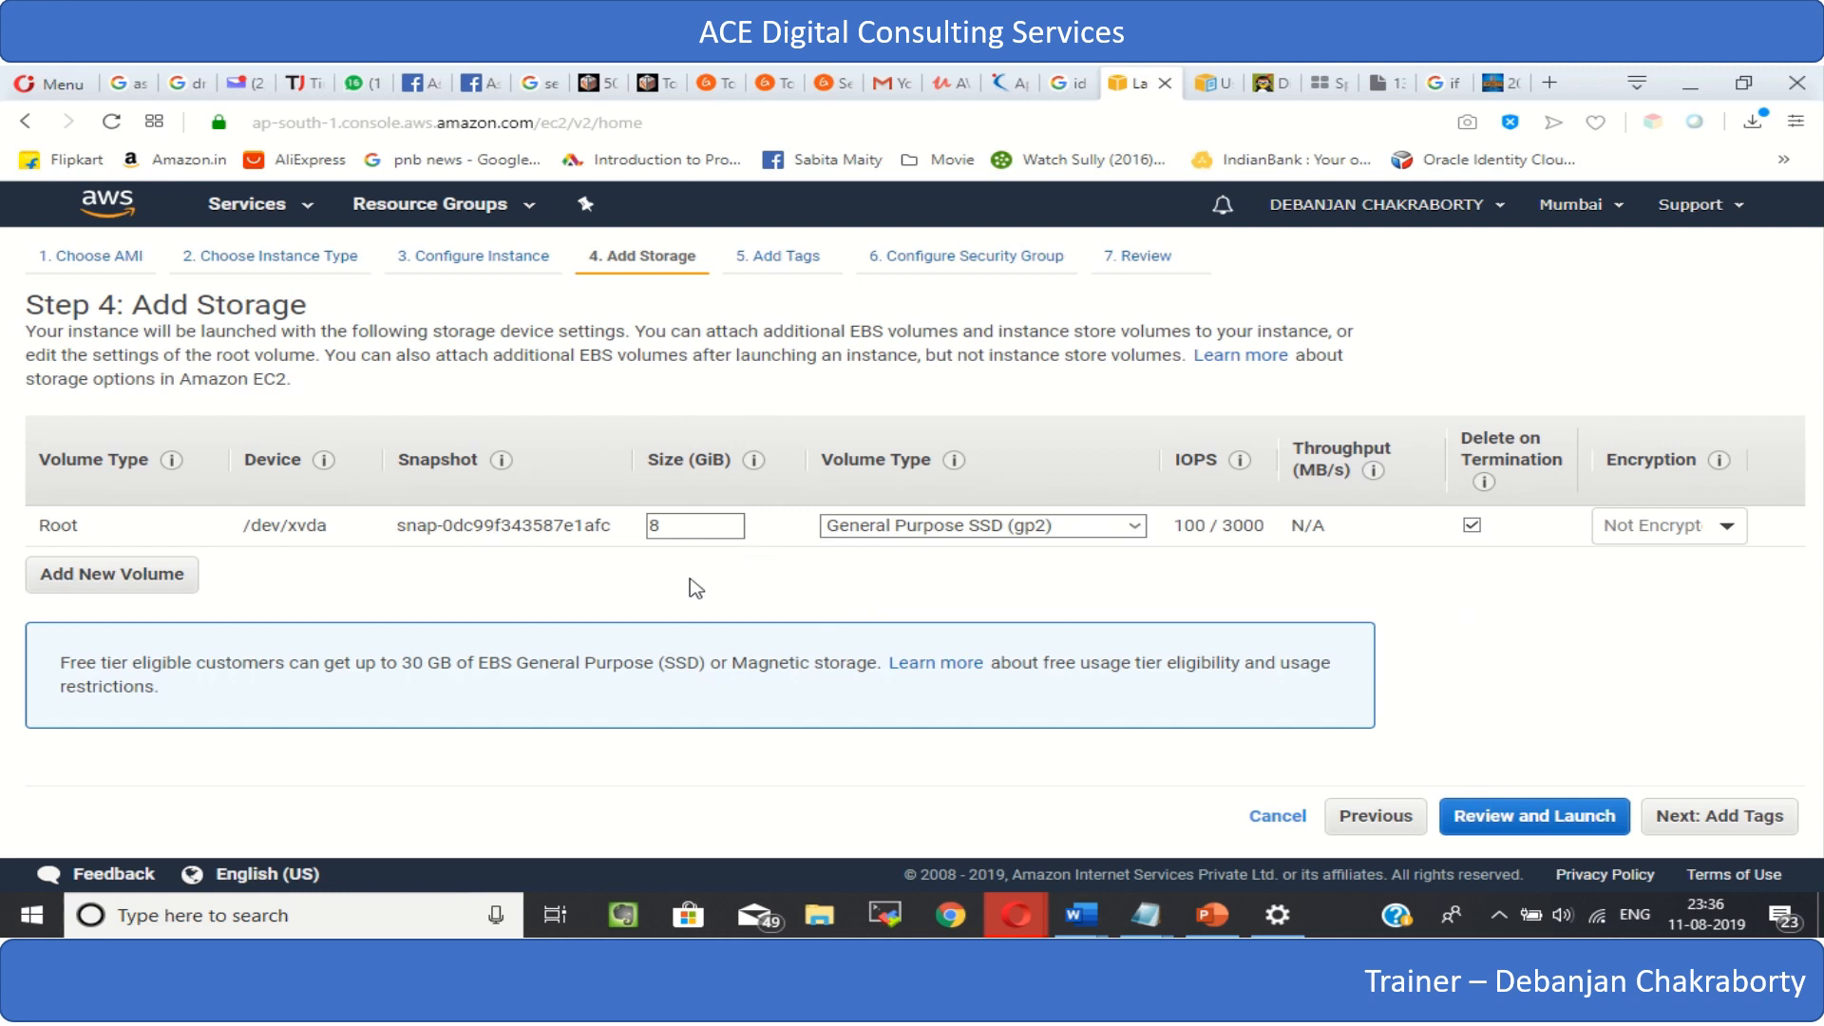
{"action": "left_click", "coordinate": [685, 528]}
{"action": "double_click", "coordinate": [695, 523]}
{"action": "key", "text": "BackSpace"}
{"action": "type", "text": "10"}
{"action": "left_click", "coordinate": [1710, 814]}
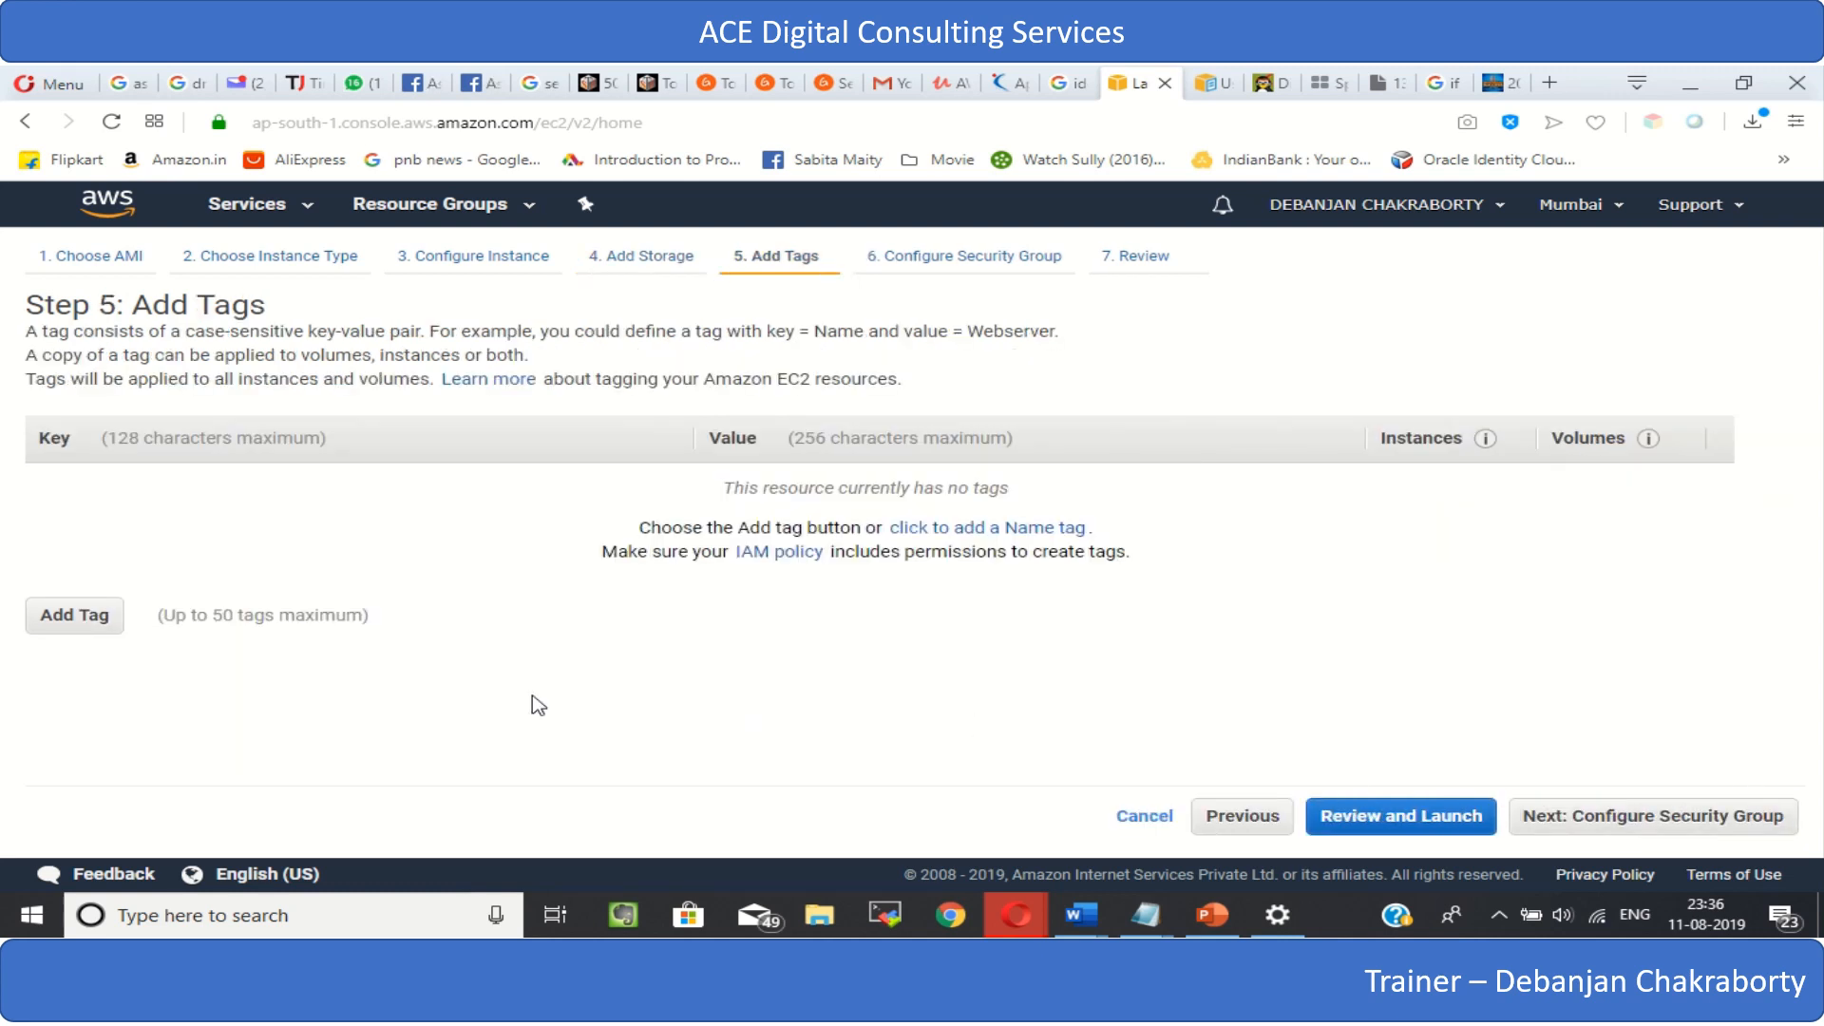
- Add a tag and enter the owner's full name as its key
{"action": "left_click", "coordinate": [66, 617]}
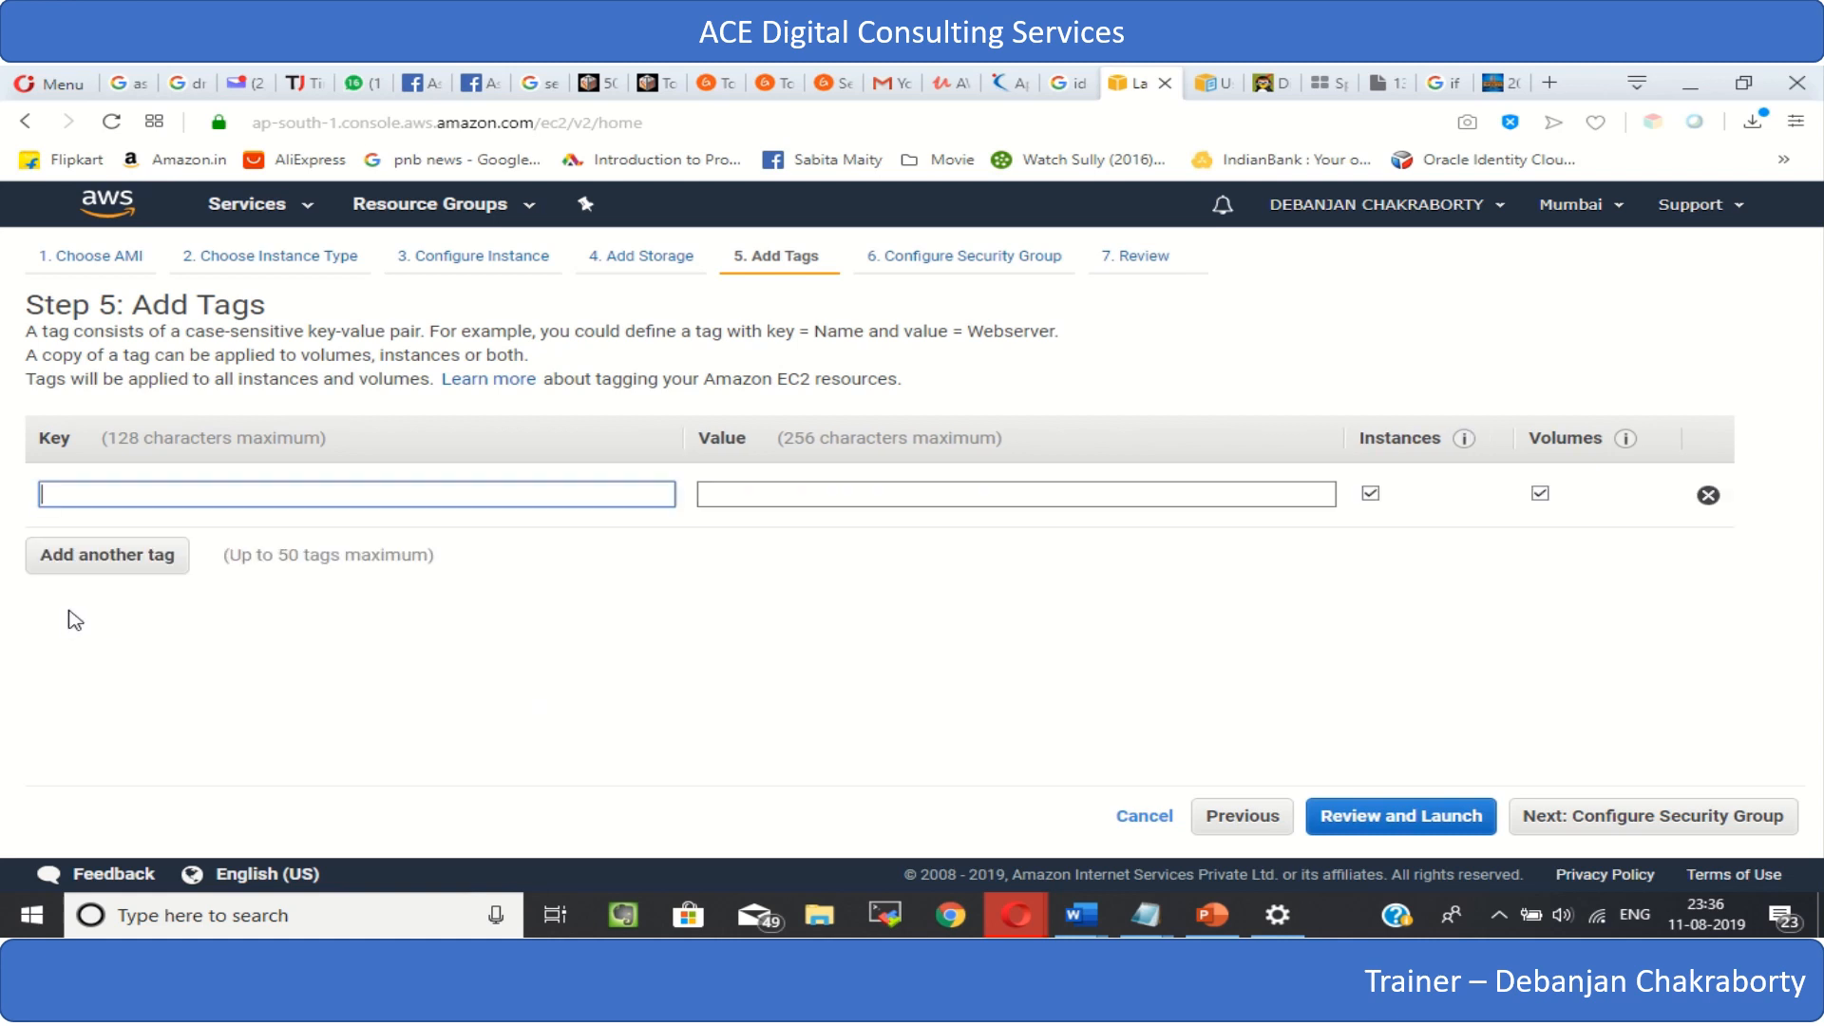
{"action": "left_click", "coordinate": [84, 496]}
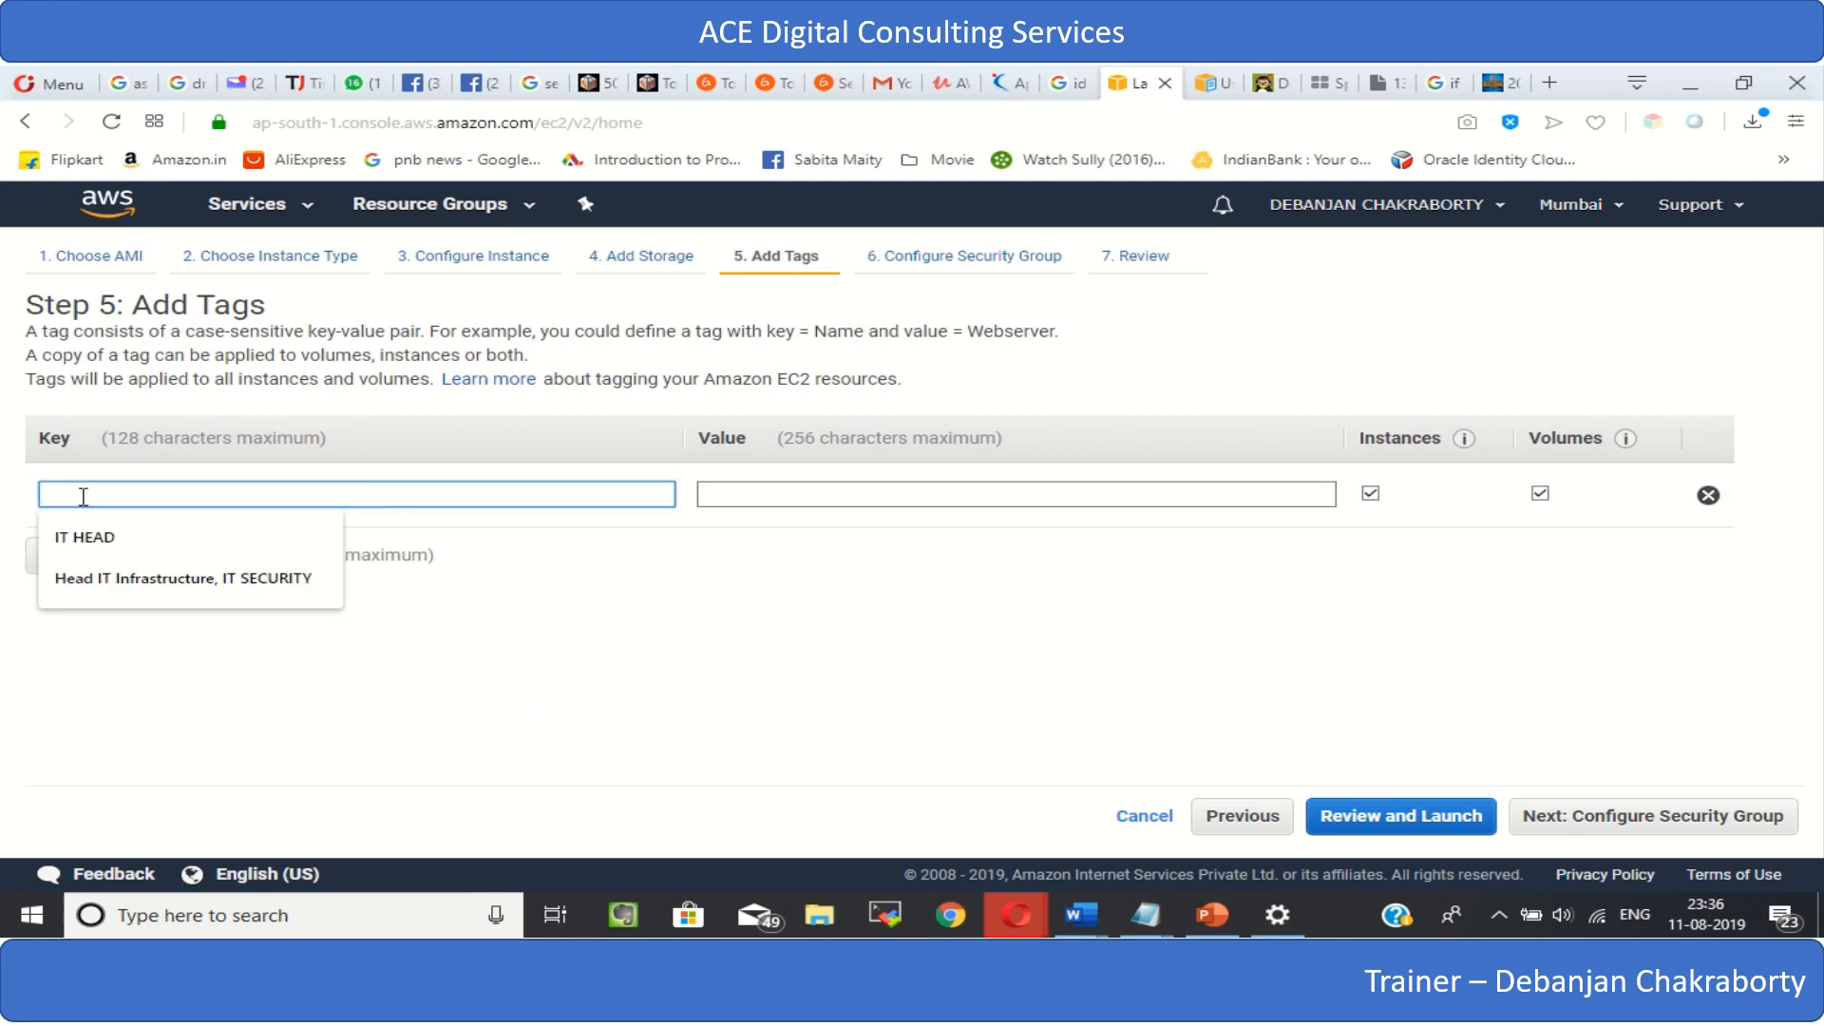
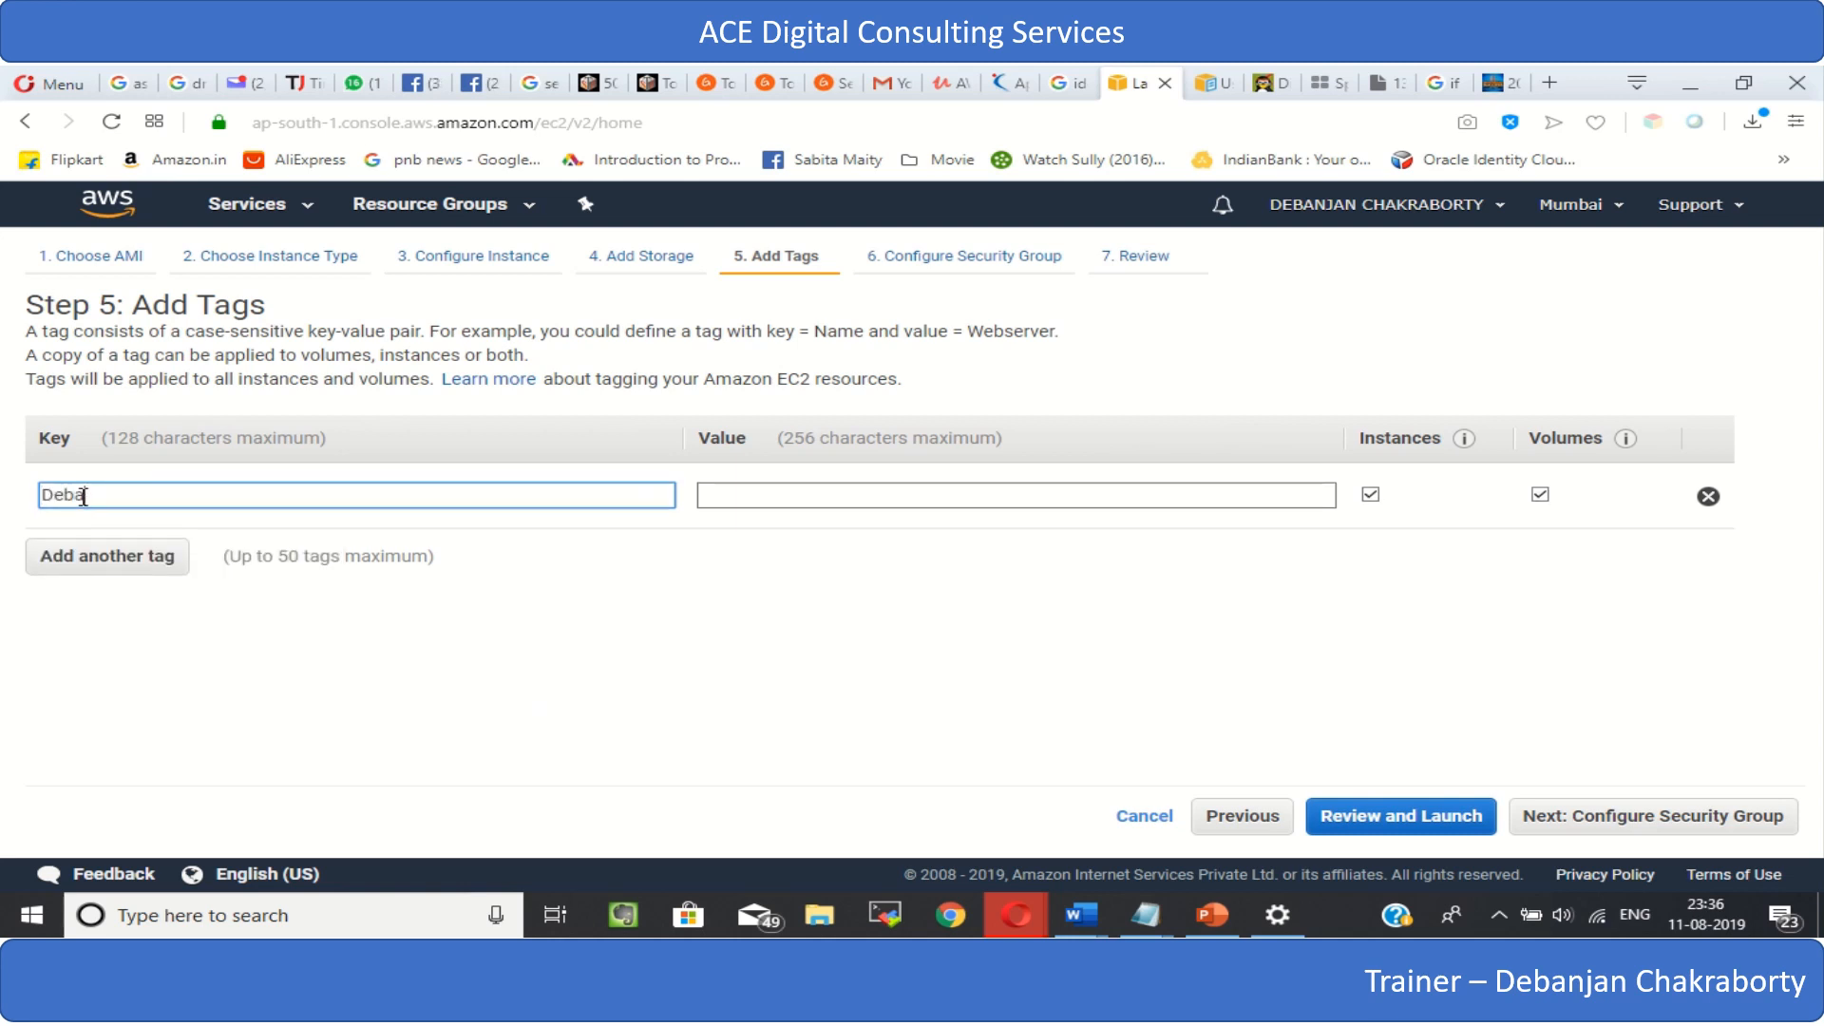
- Set the first tag's value to "My First Instance"
{"action": "left_click", "coordinate": [736, 493]}
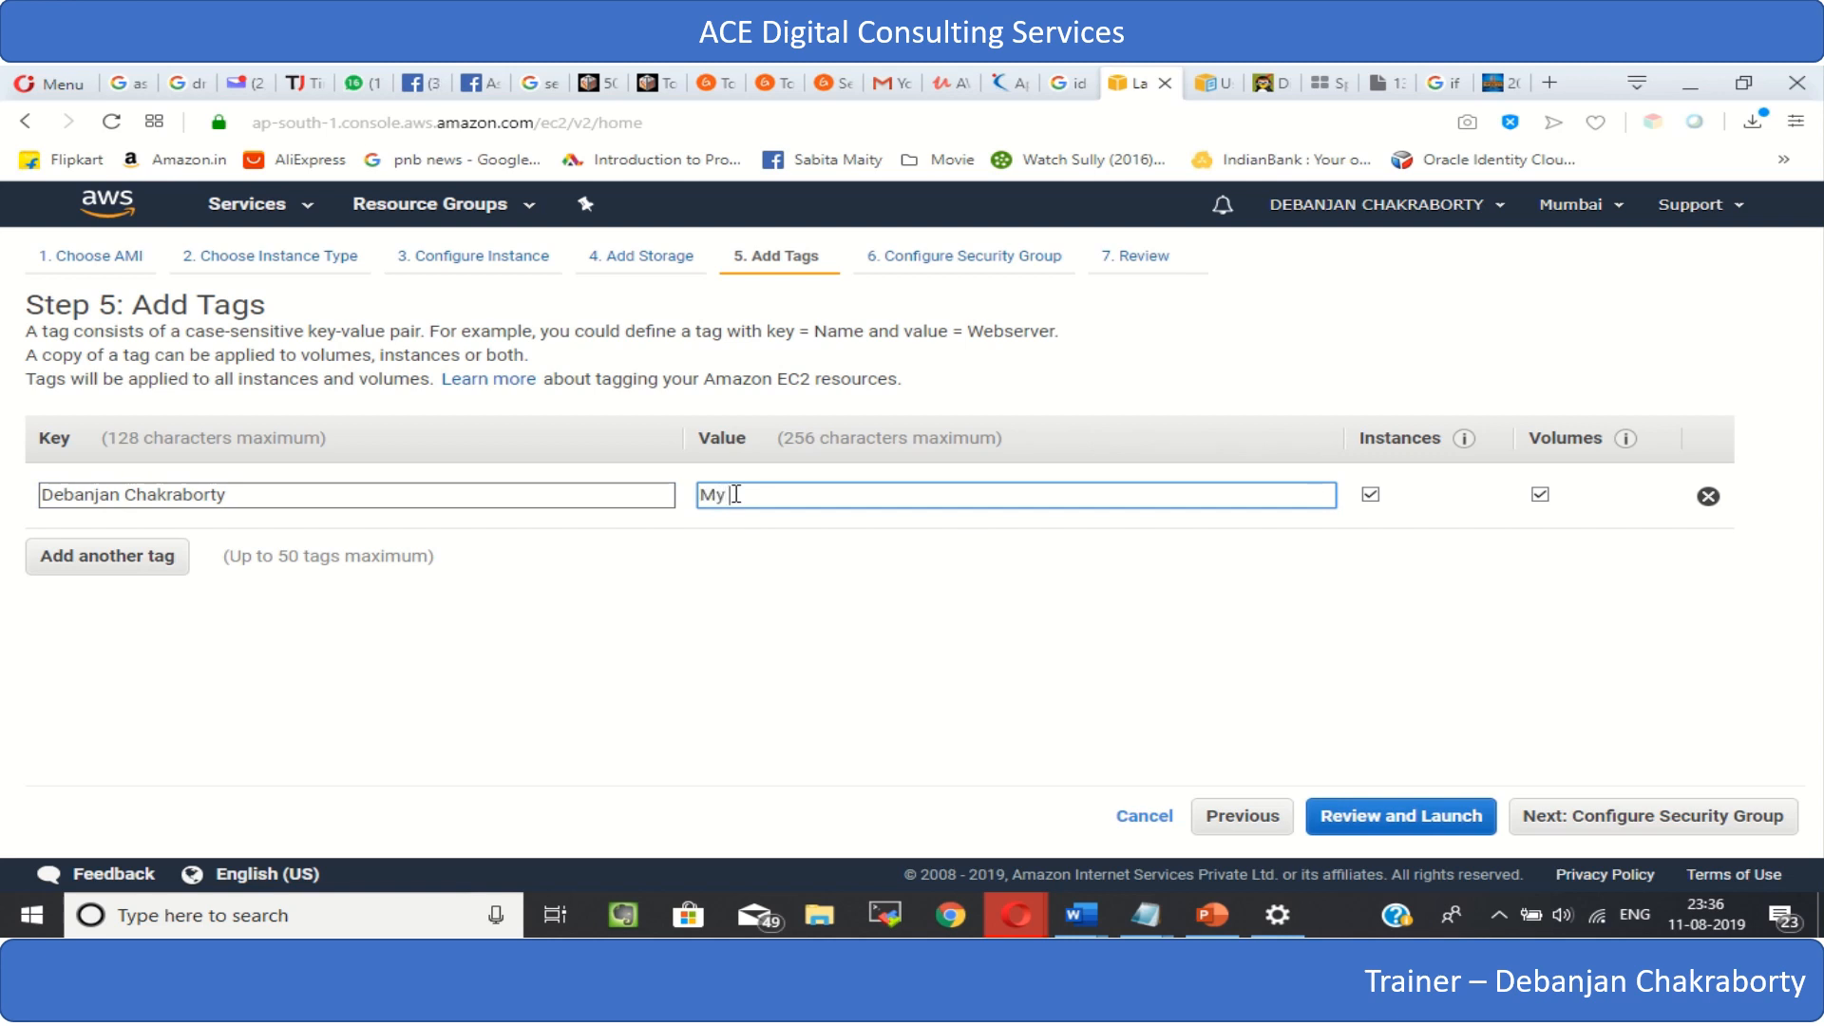
{"action": "type", "text": "My First Instance"}
- Add a second tag with the key "Instance Name"
{"action": "left_click", "coordinate": [81, 568]}
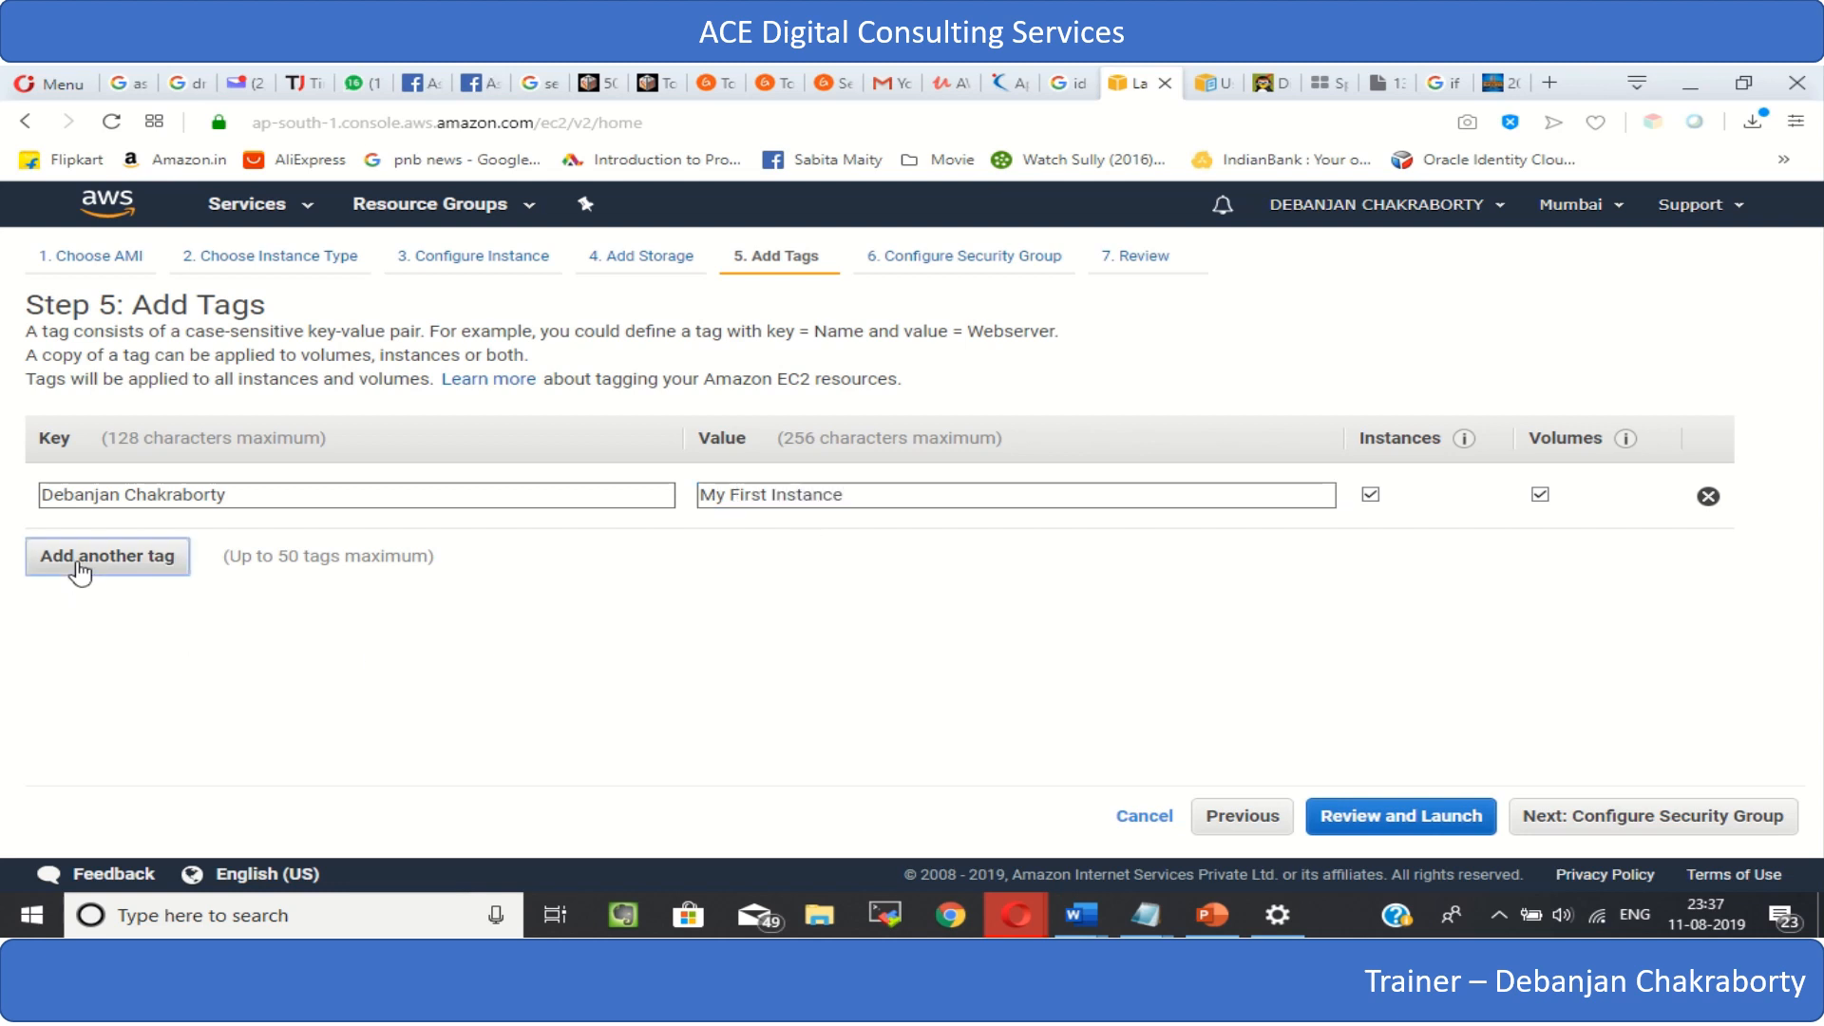
{"action": "left_click", "coordinate": [81, 562]}
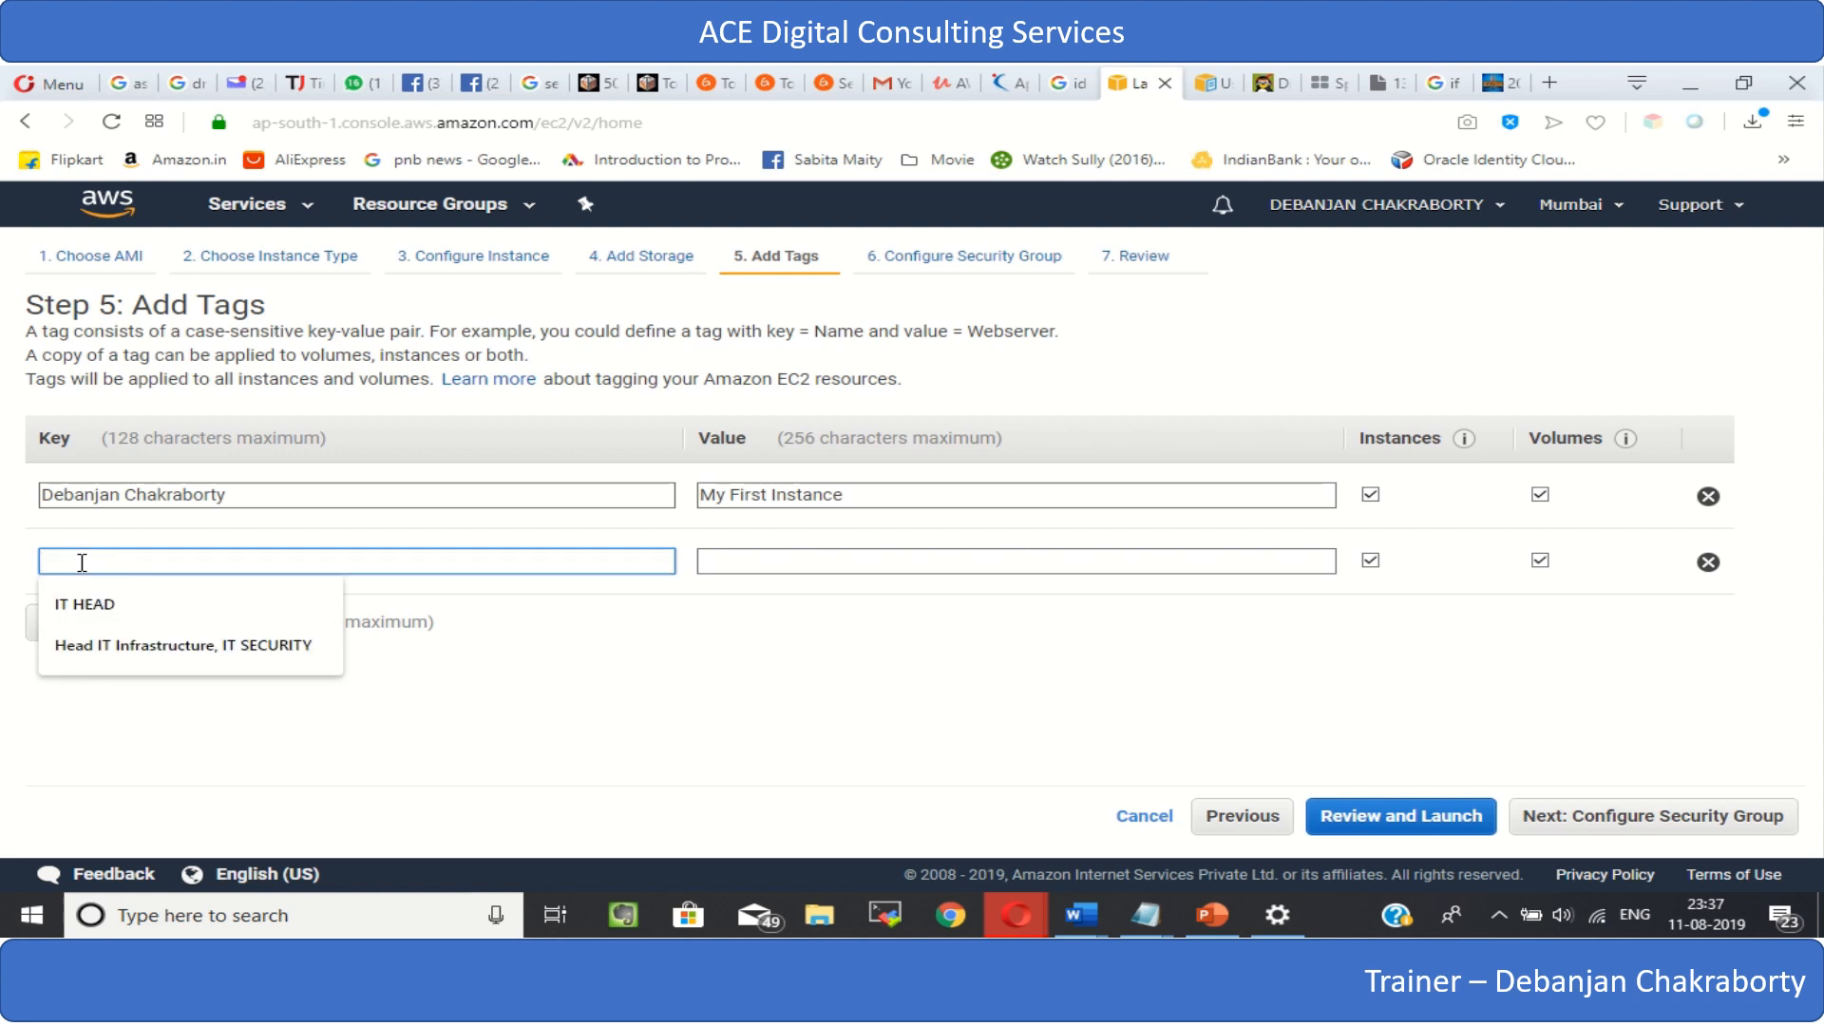
{"action": "type", "text": "INstan"}
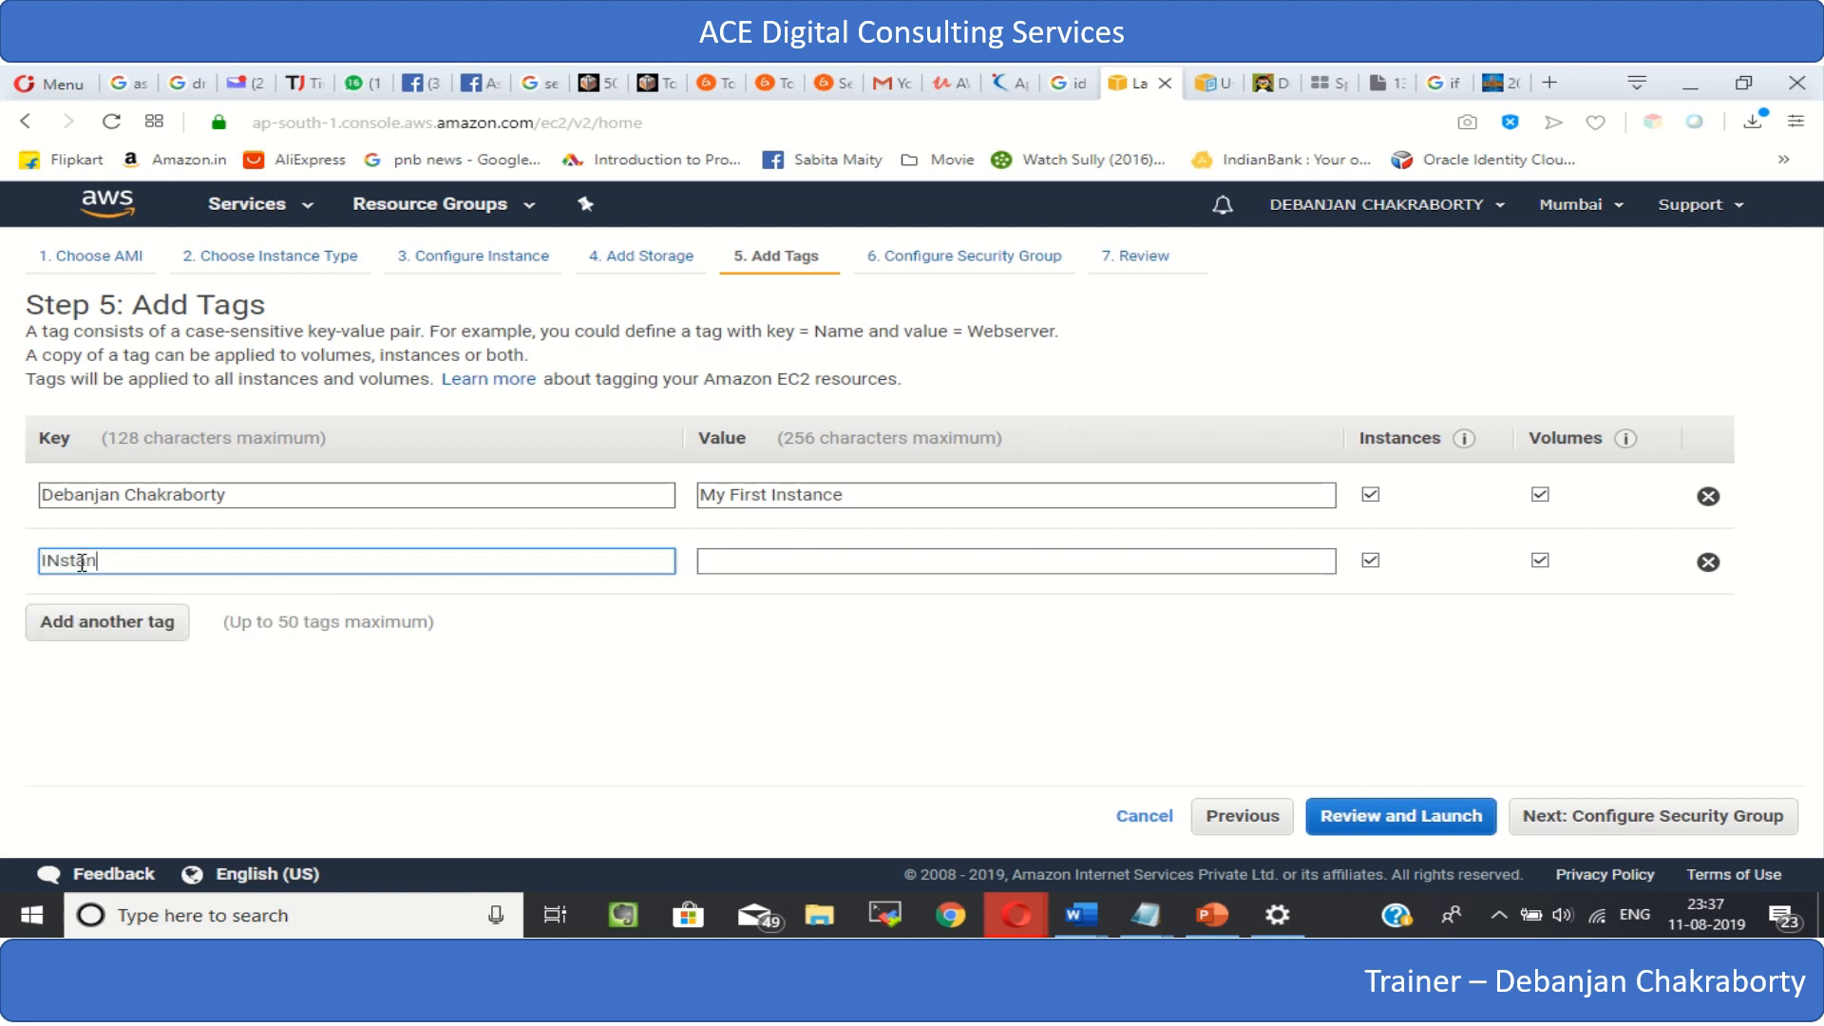
{"action": "type", "text": "ce"}
{"action": "key", "text": "BackSpace"}
{"action": "key", "text": "BackSpace"}
{"action": "key", "text": "BackSpace"}
{"action": "key", "text": "BackSpace"}
{"action": "key", "text": "BackSpace"}
{"action": "key", "text": "BackSpace"}
{"action": "type", "text": "nstance Name"}
- Set the Instance Name tag's value to "MyFirstIns11082019" and proceed to the security group configuration
{"action": "left_click", "coordinate": [736, 560]}
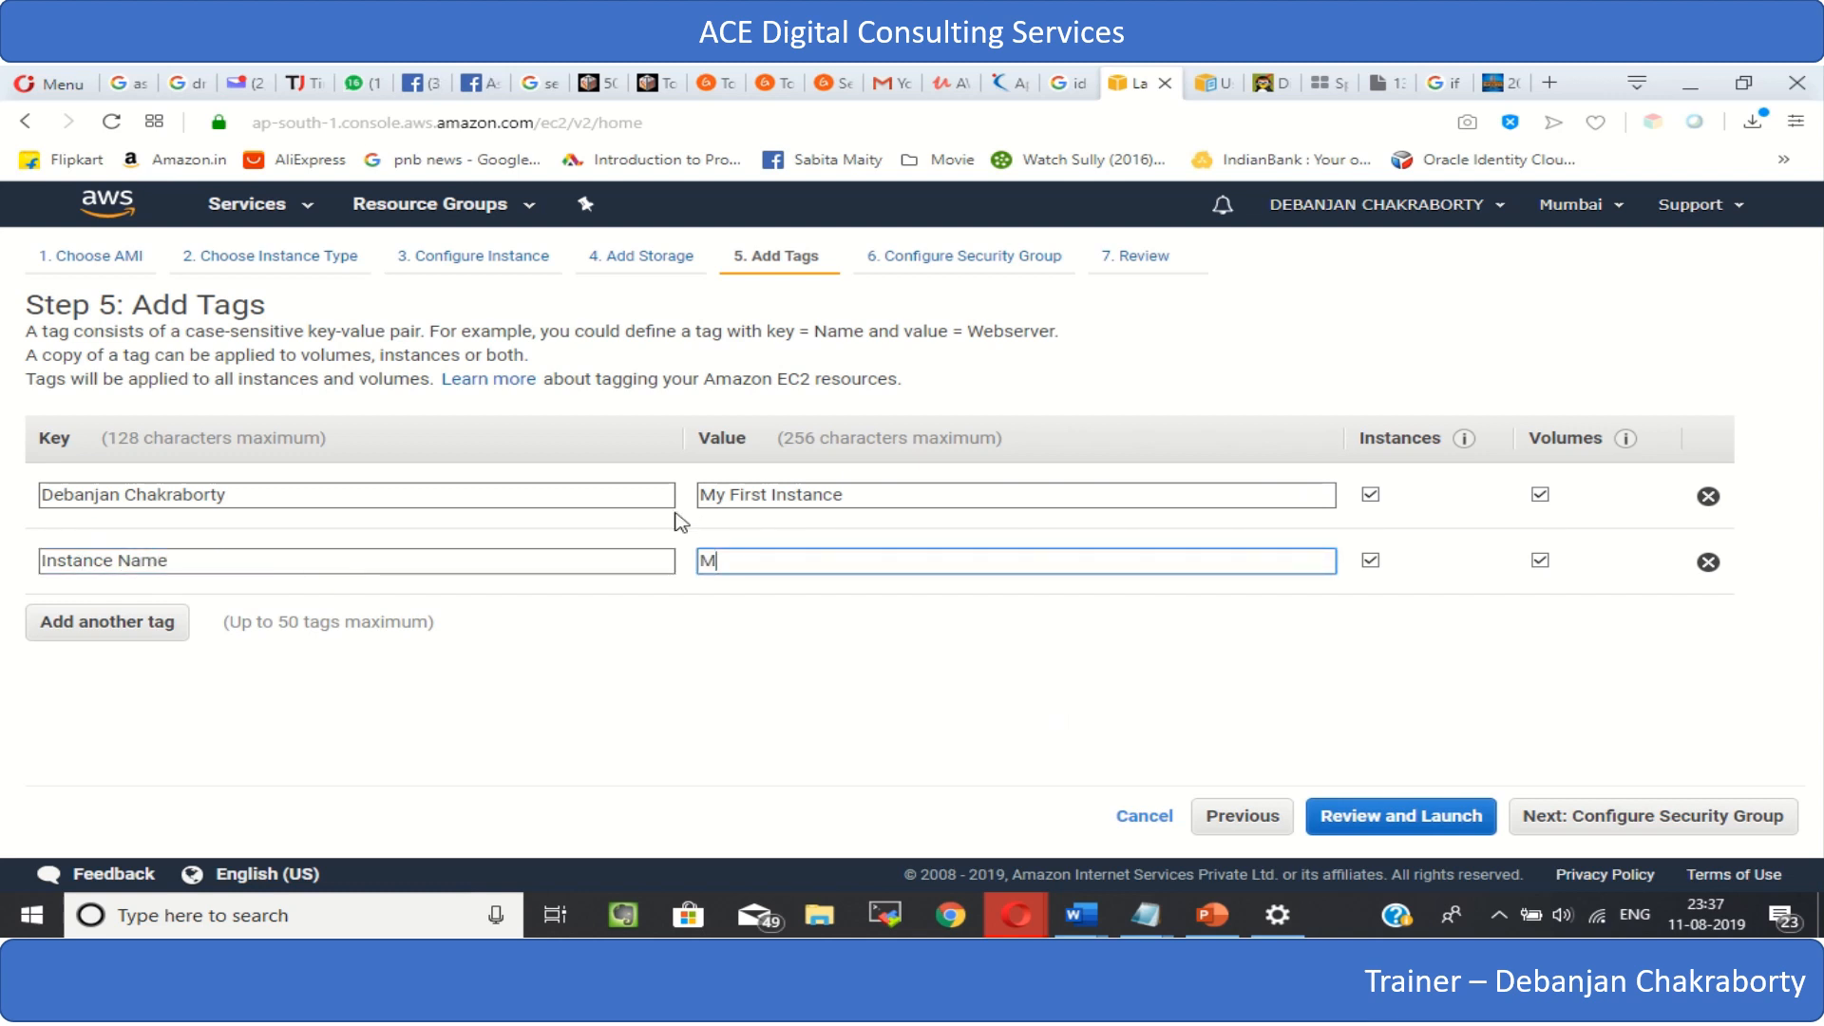
{"action": "type", "text": "MyFirstIns11082019"}
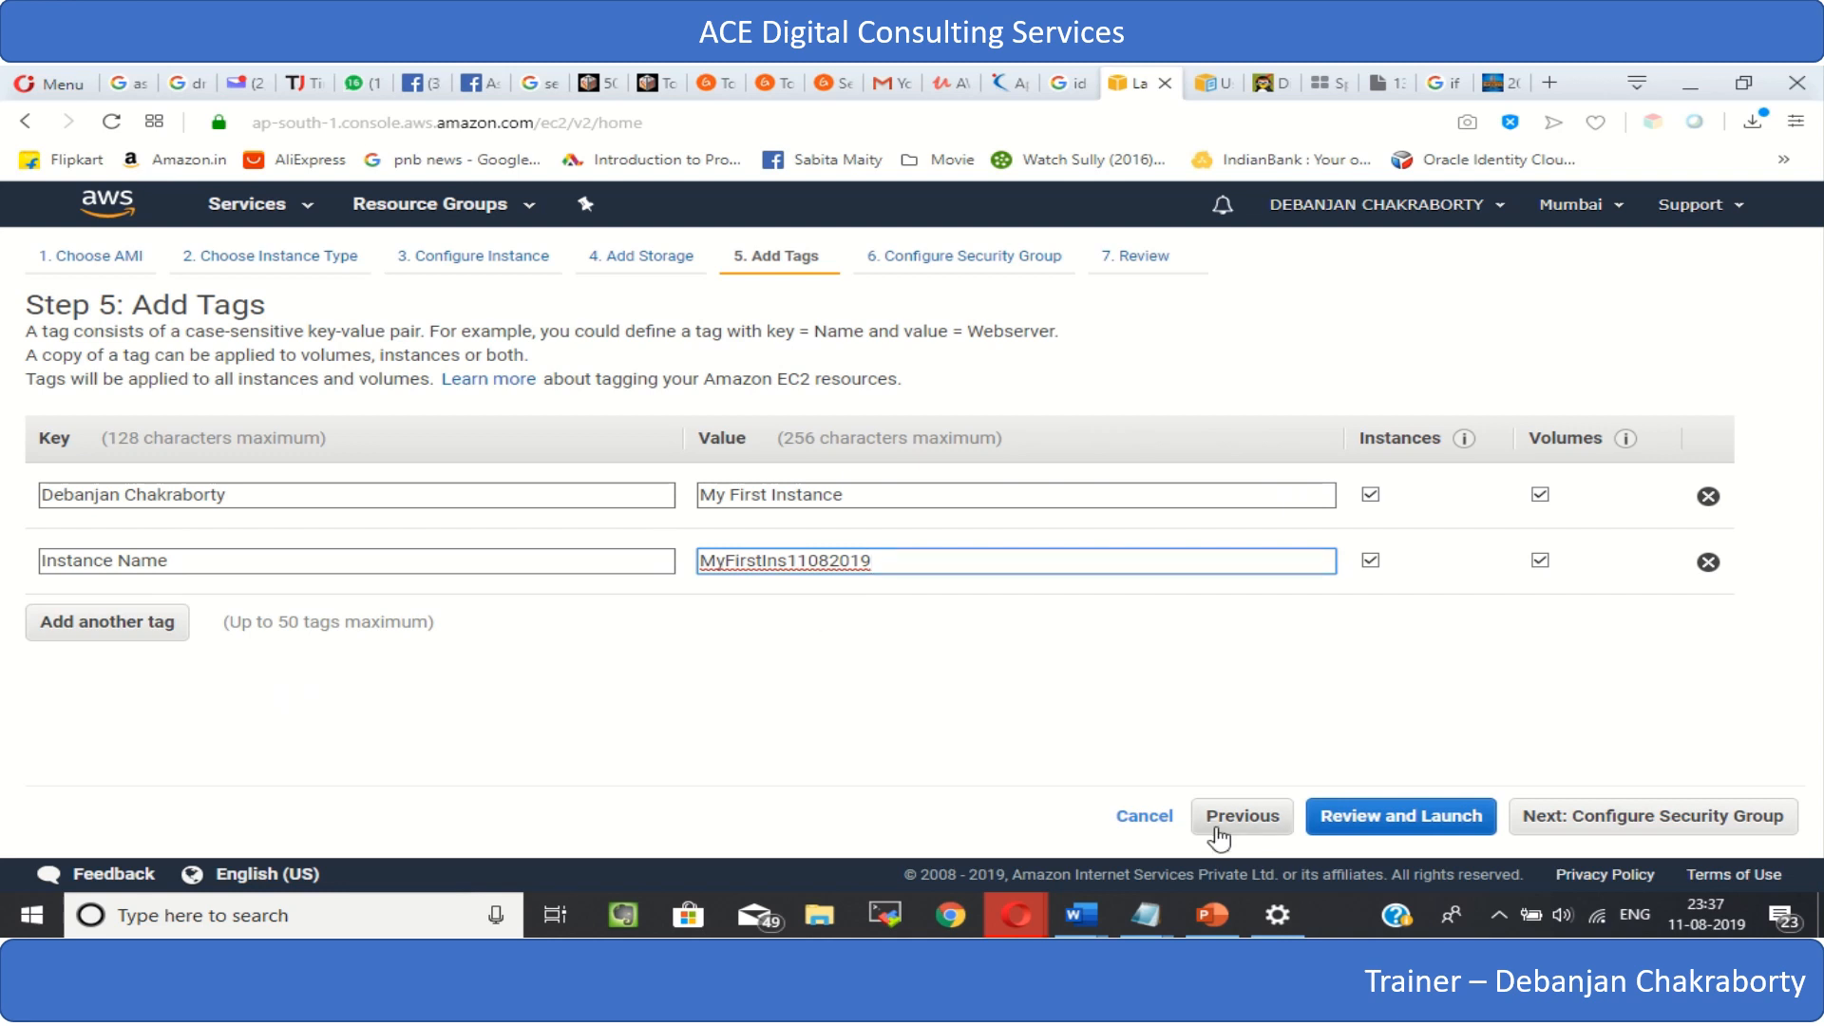
{"action": "left_click", "coordinate": [1573, 827]}
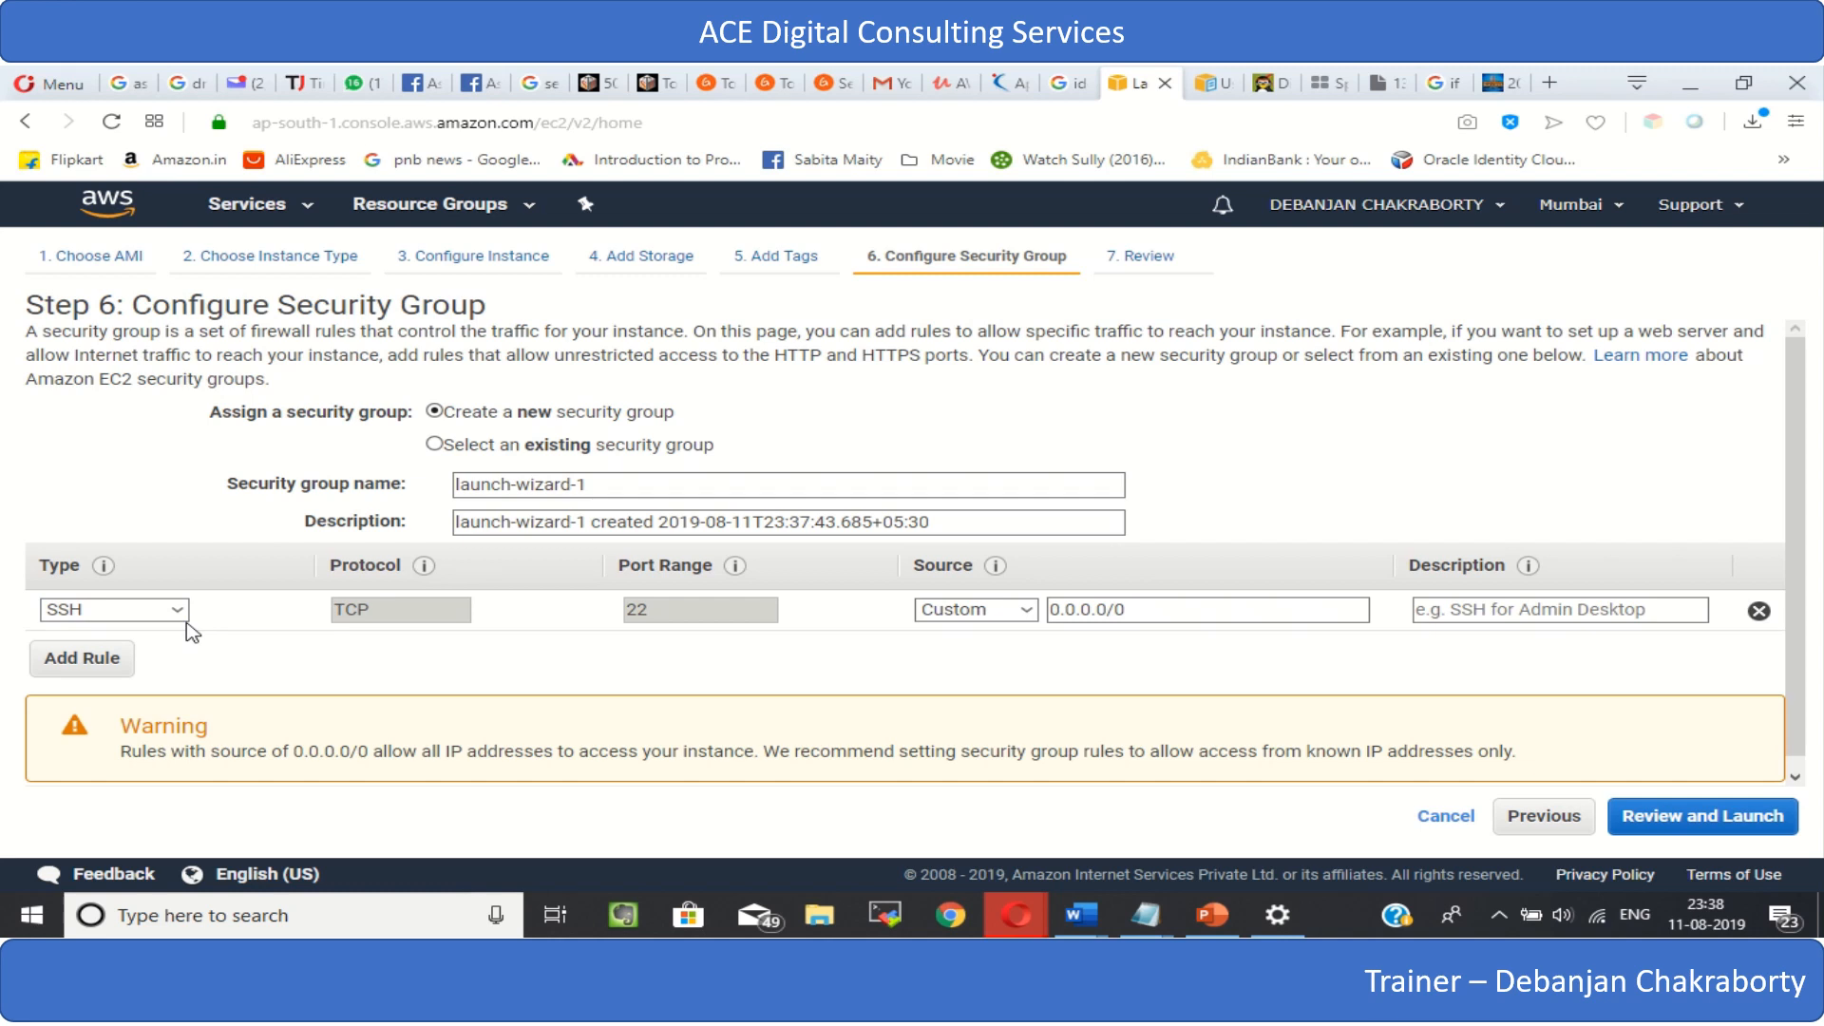
- Add an HTTP rule to the new security group
{"action": "left_click", "coordinate": [95, 667]}
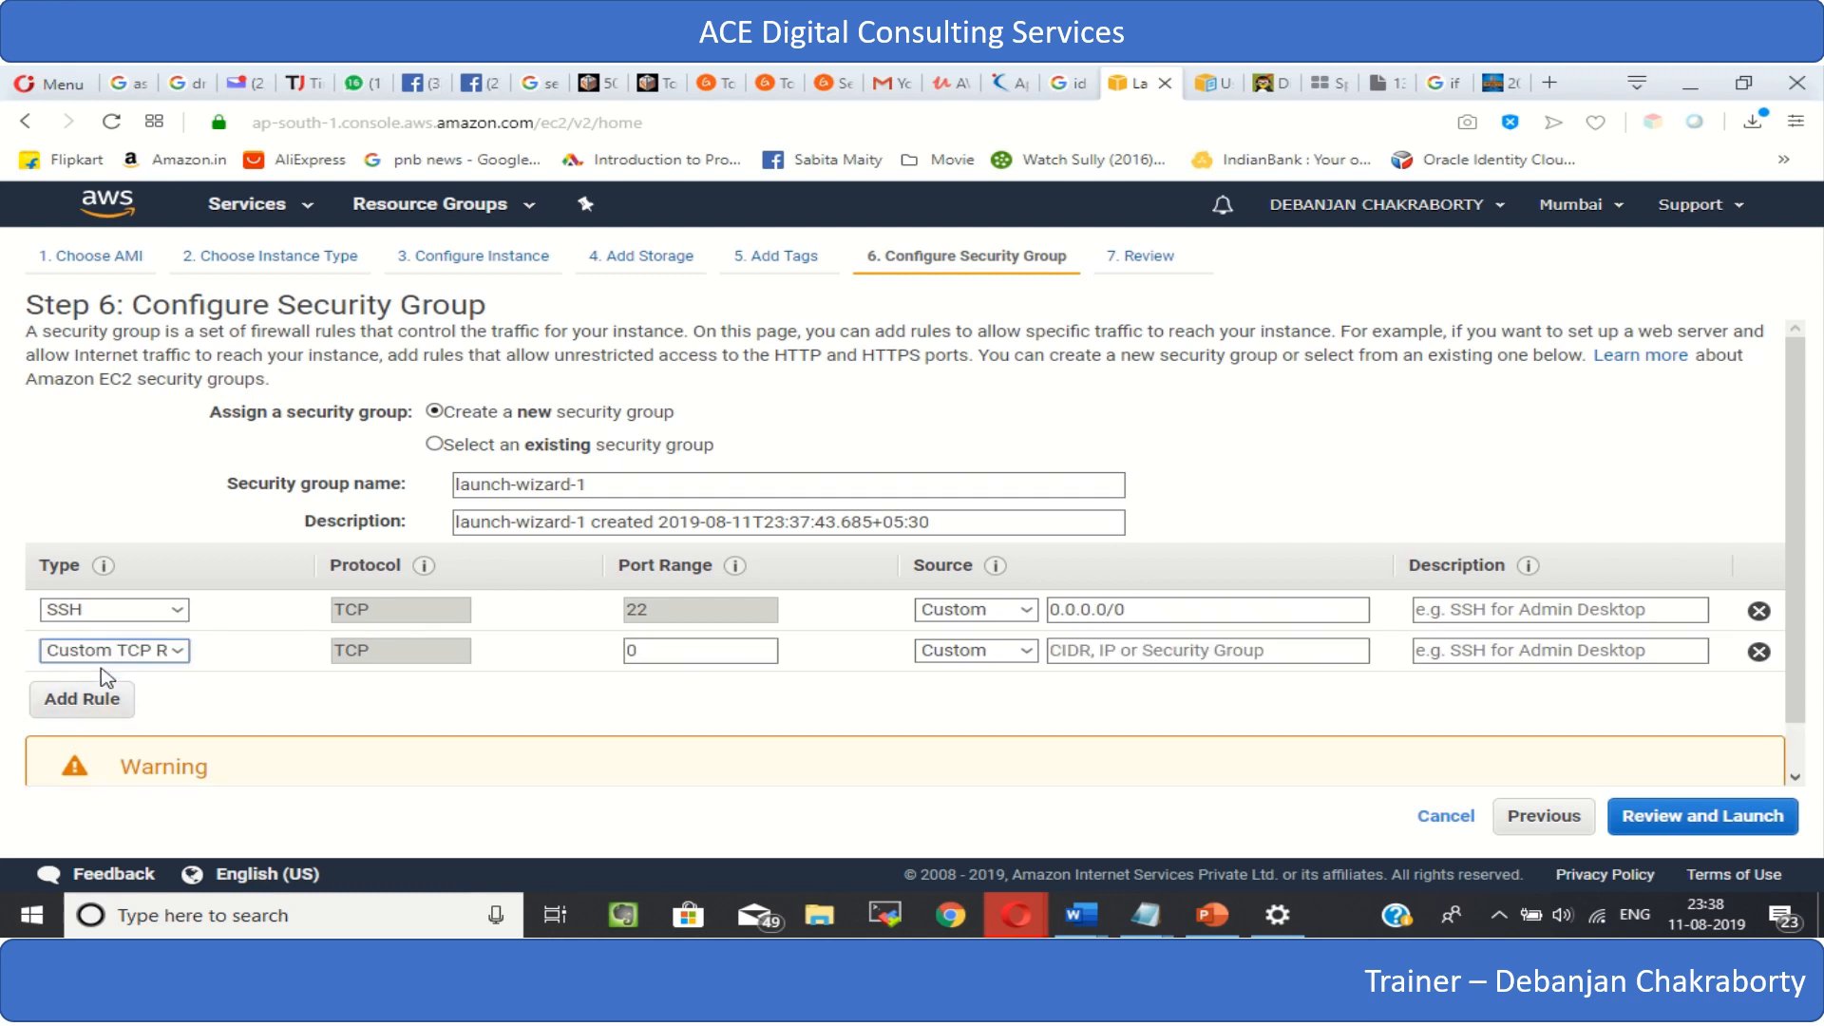
{"action": "left_click", "coordinate": [177, 652]}
{"action": "scroll", "coordinate": [104, 570], "scroll_direction": "down", "scroll_amount": 1}
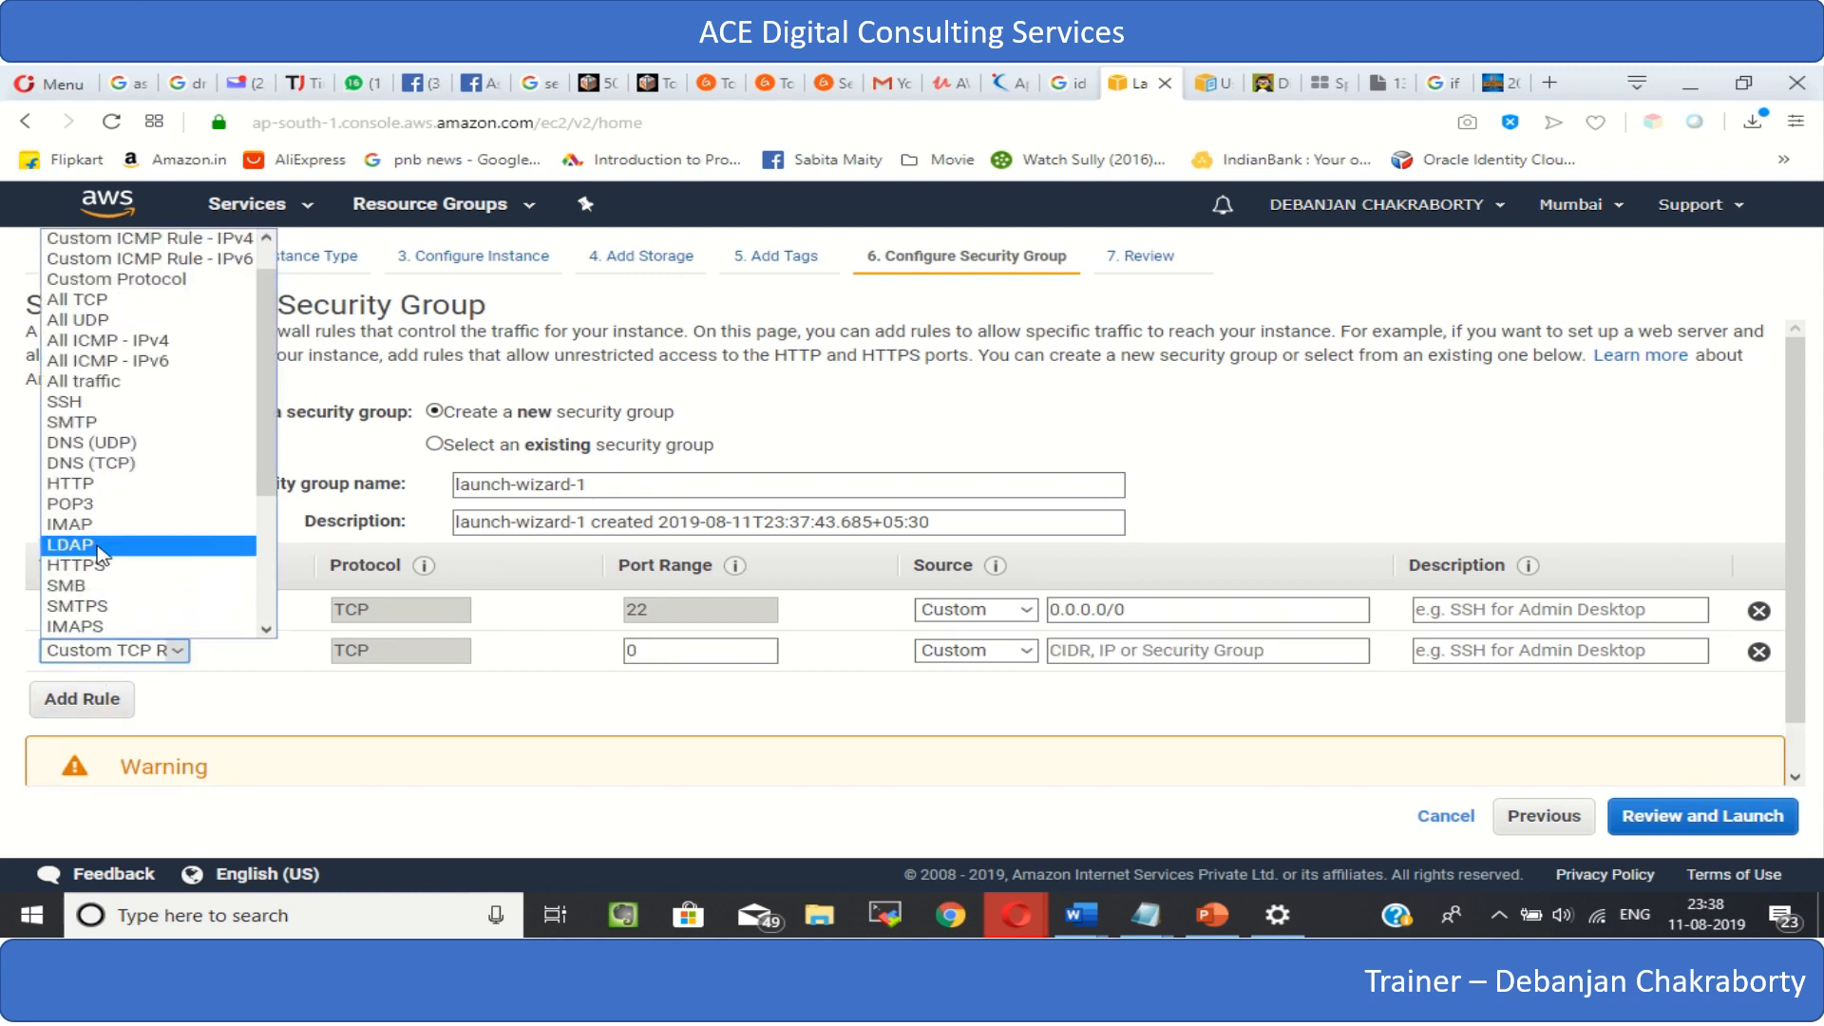
{"action": "left_click", "coordinate": [100, 484]}
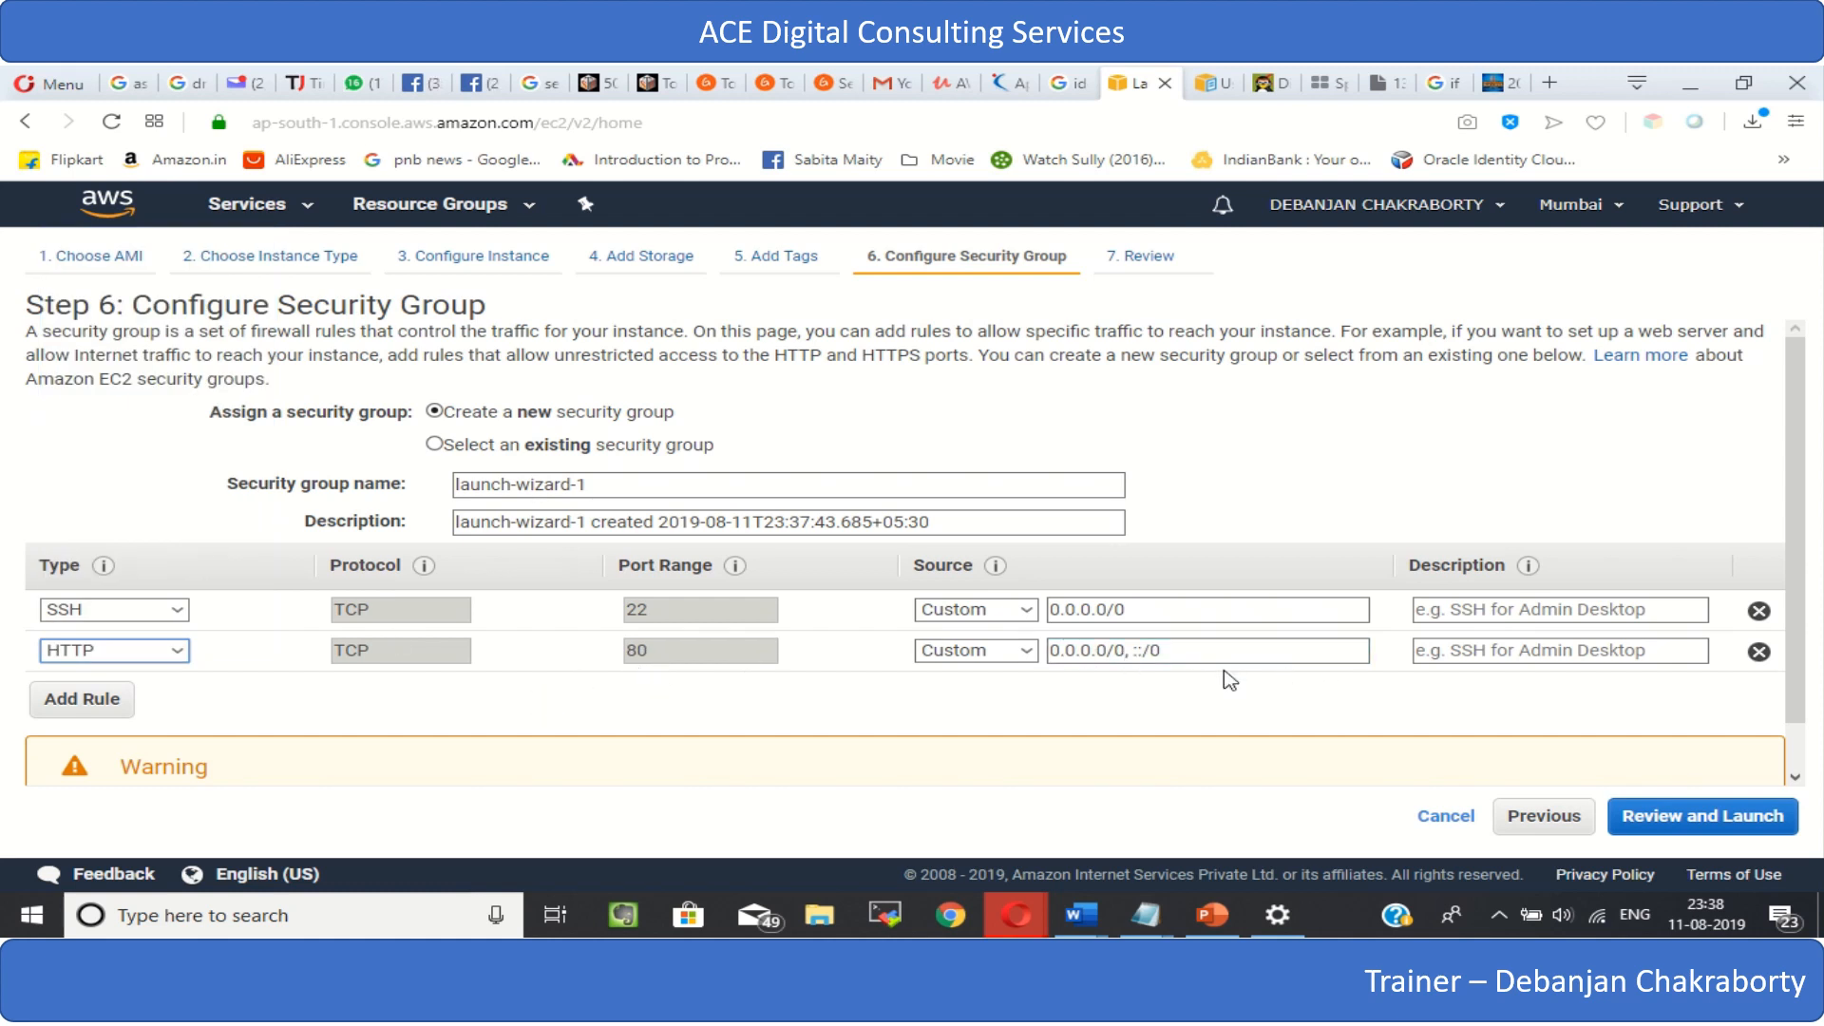
- Set the source of both the SSH and HTTP rules to Anywhere
{"action": "left_click", "coordinate": [1026, 610]}
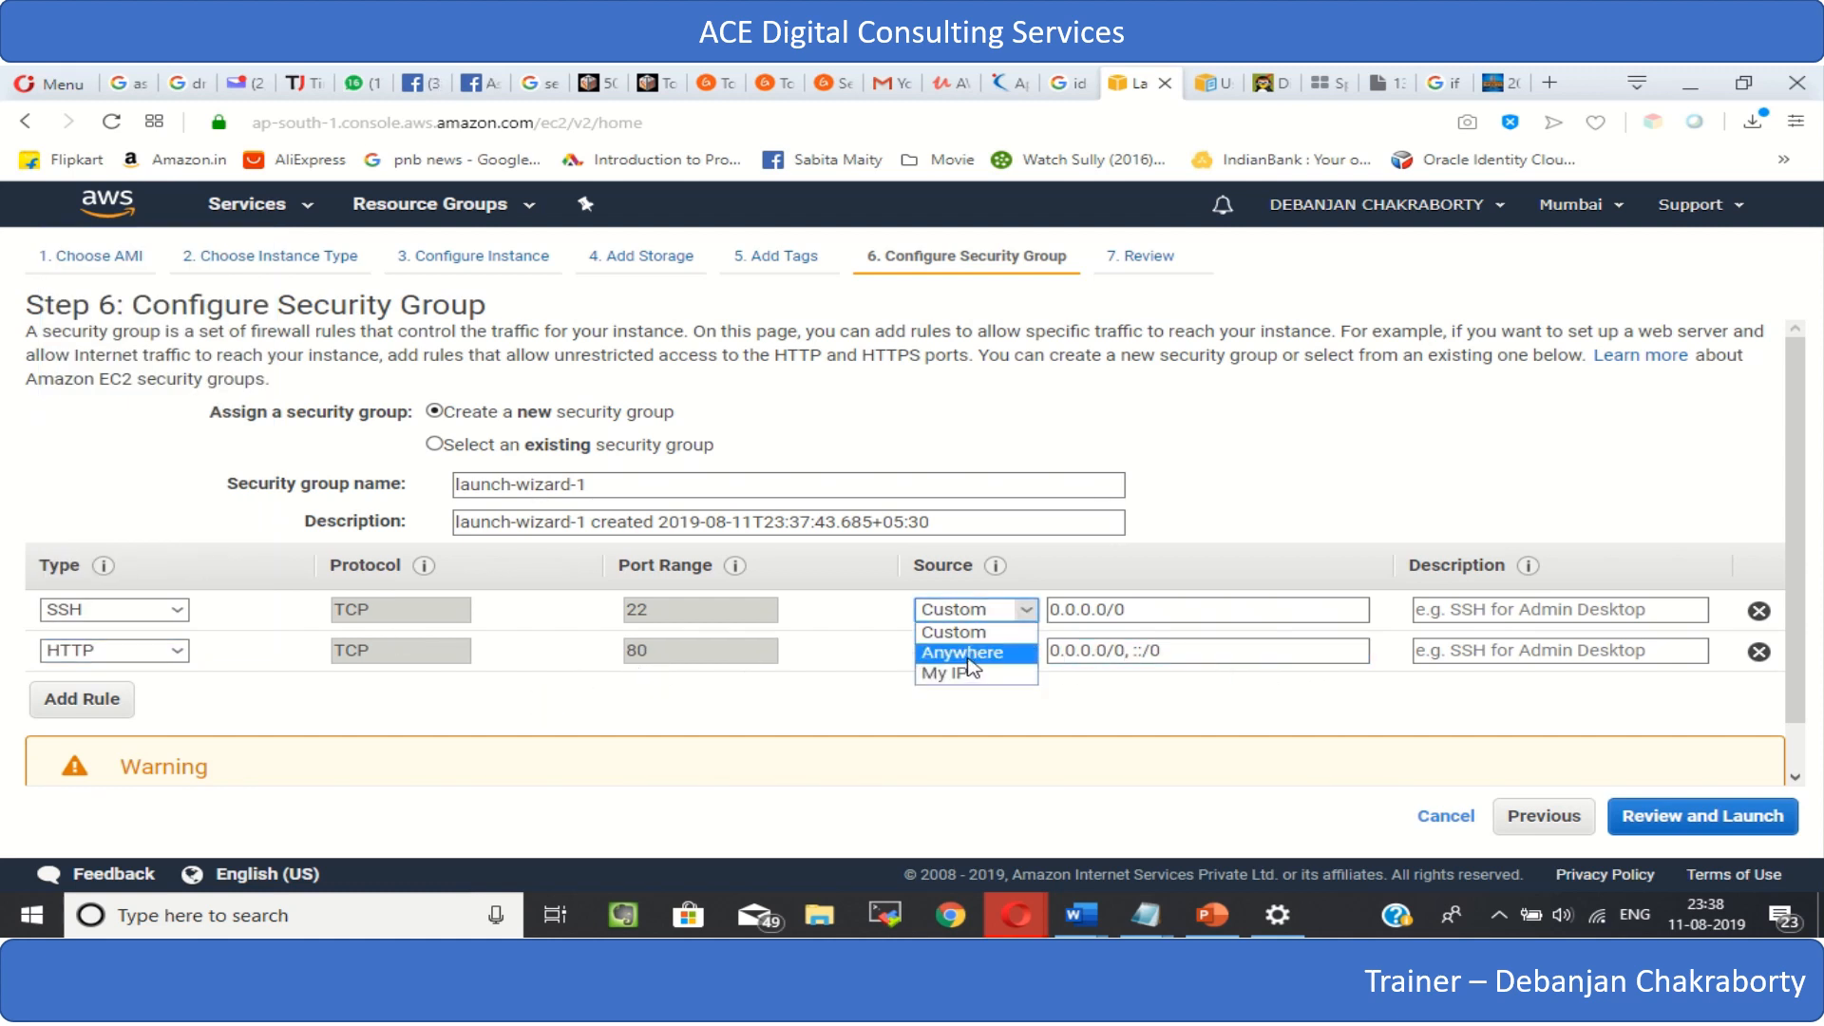
{"action": "left_click", "coordinate": [980, 653]}
{"action": "left_click", "coordinate": [1023, 652]}
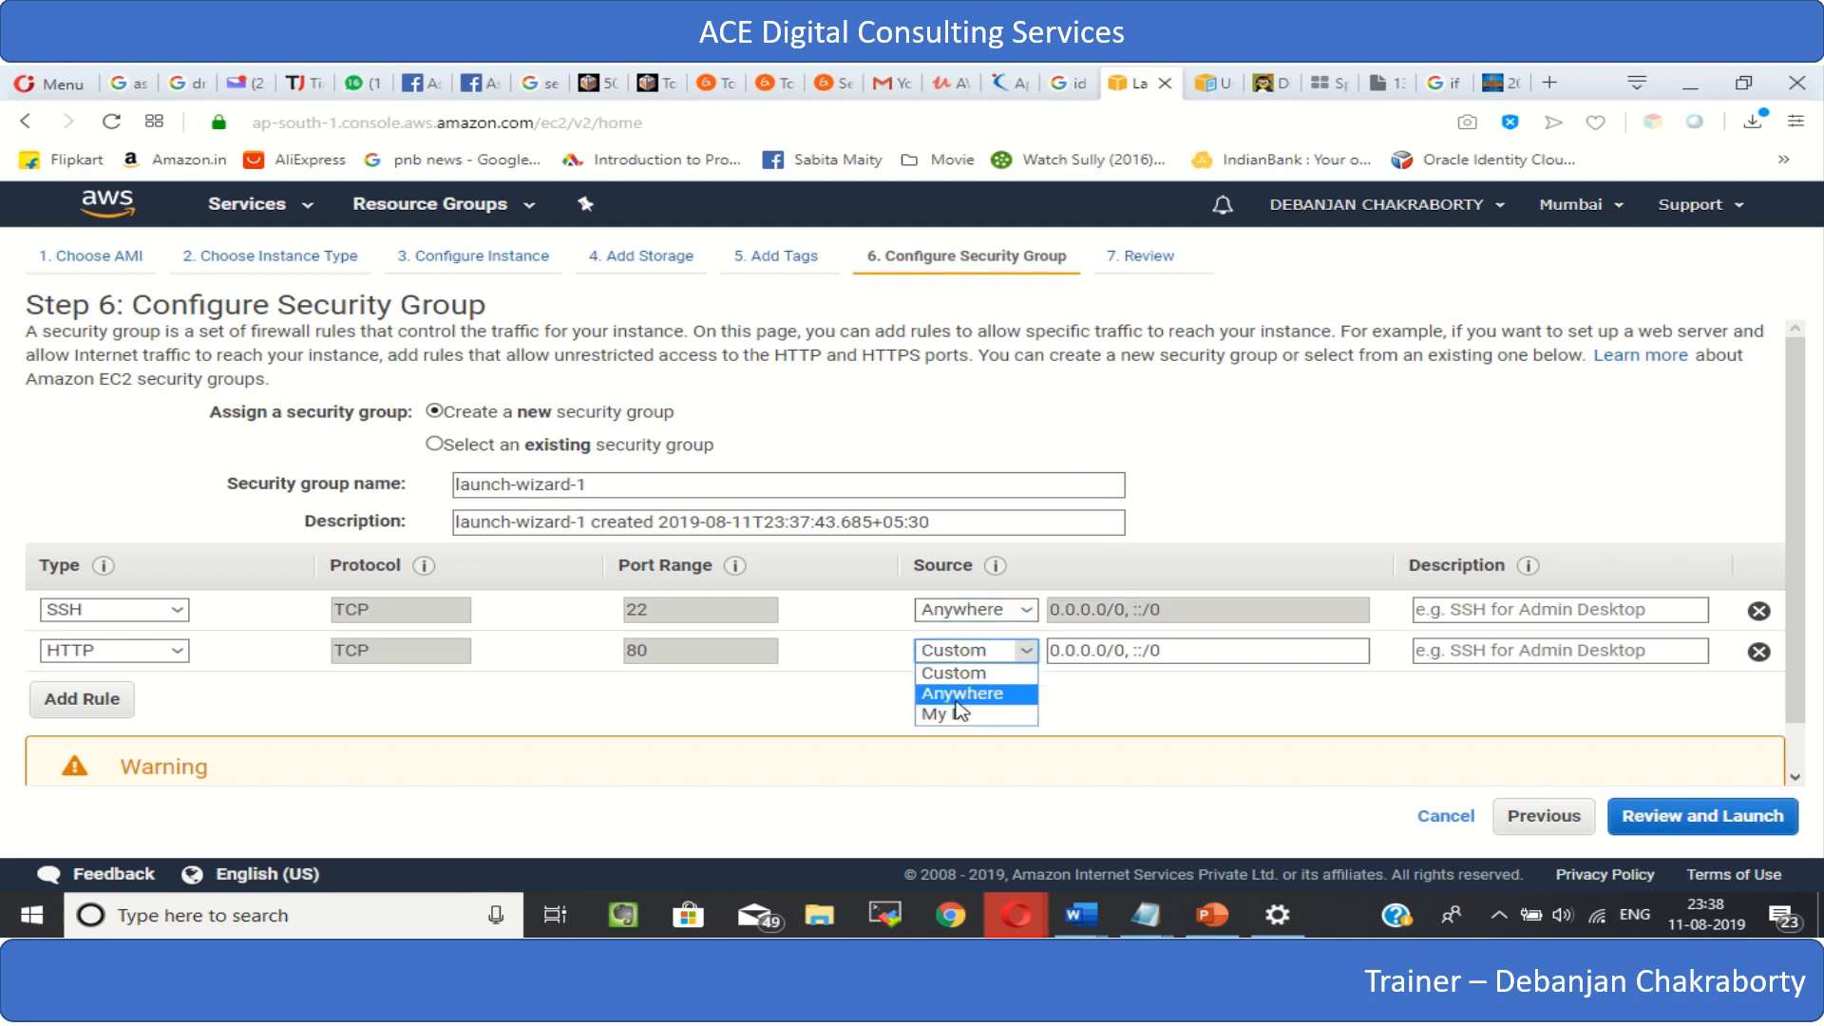
{"action": "left_click", "coordinate": [967, 693]}
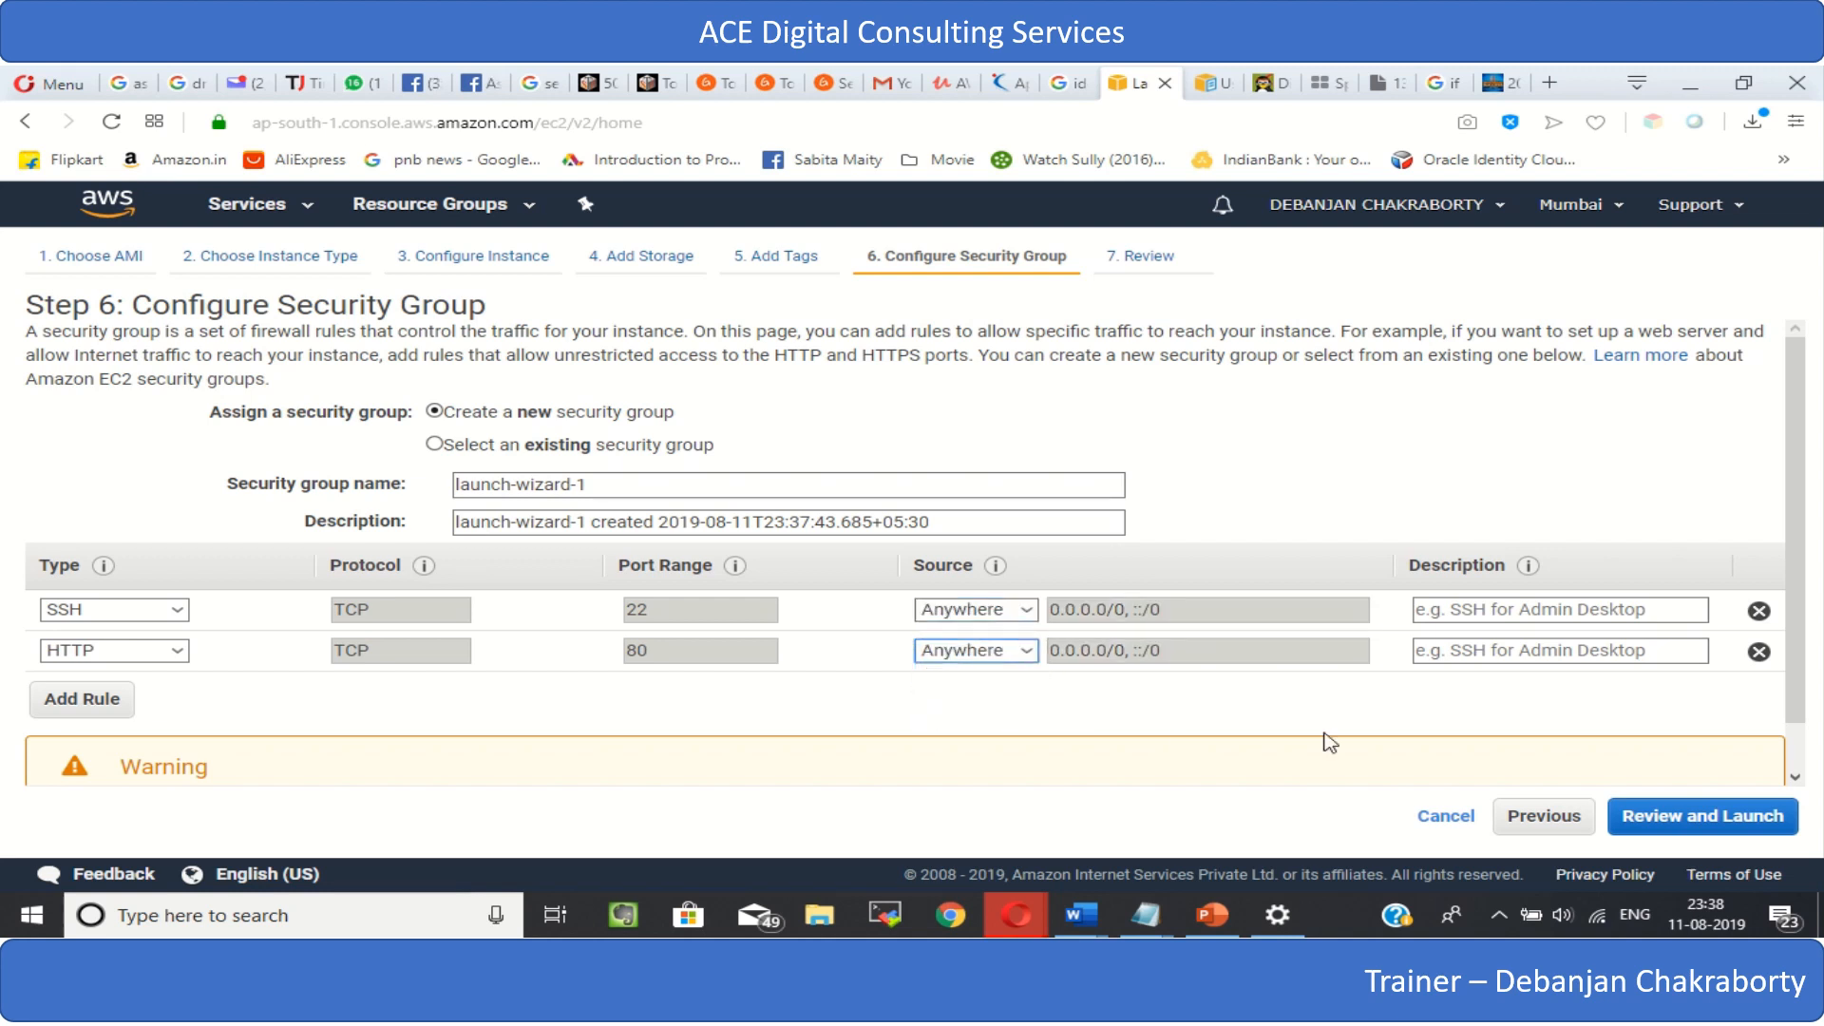
- Add an HTTPS rule with source Anywhere and proceed to the launch review
{"action": "left_click", "coordinate": [96, 714]}
{"action": "left_click", "coordinate": [178, 692]}
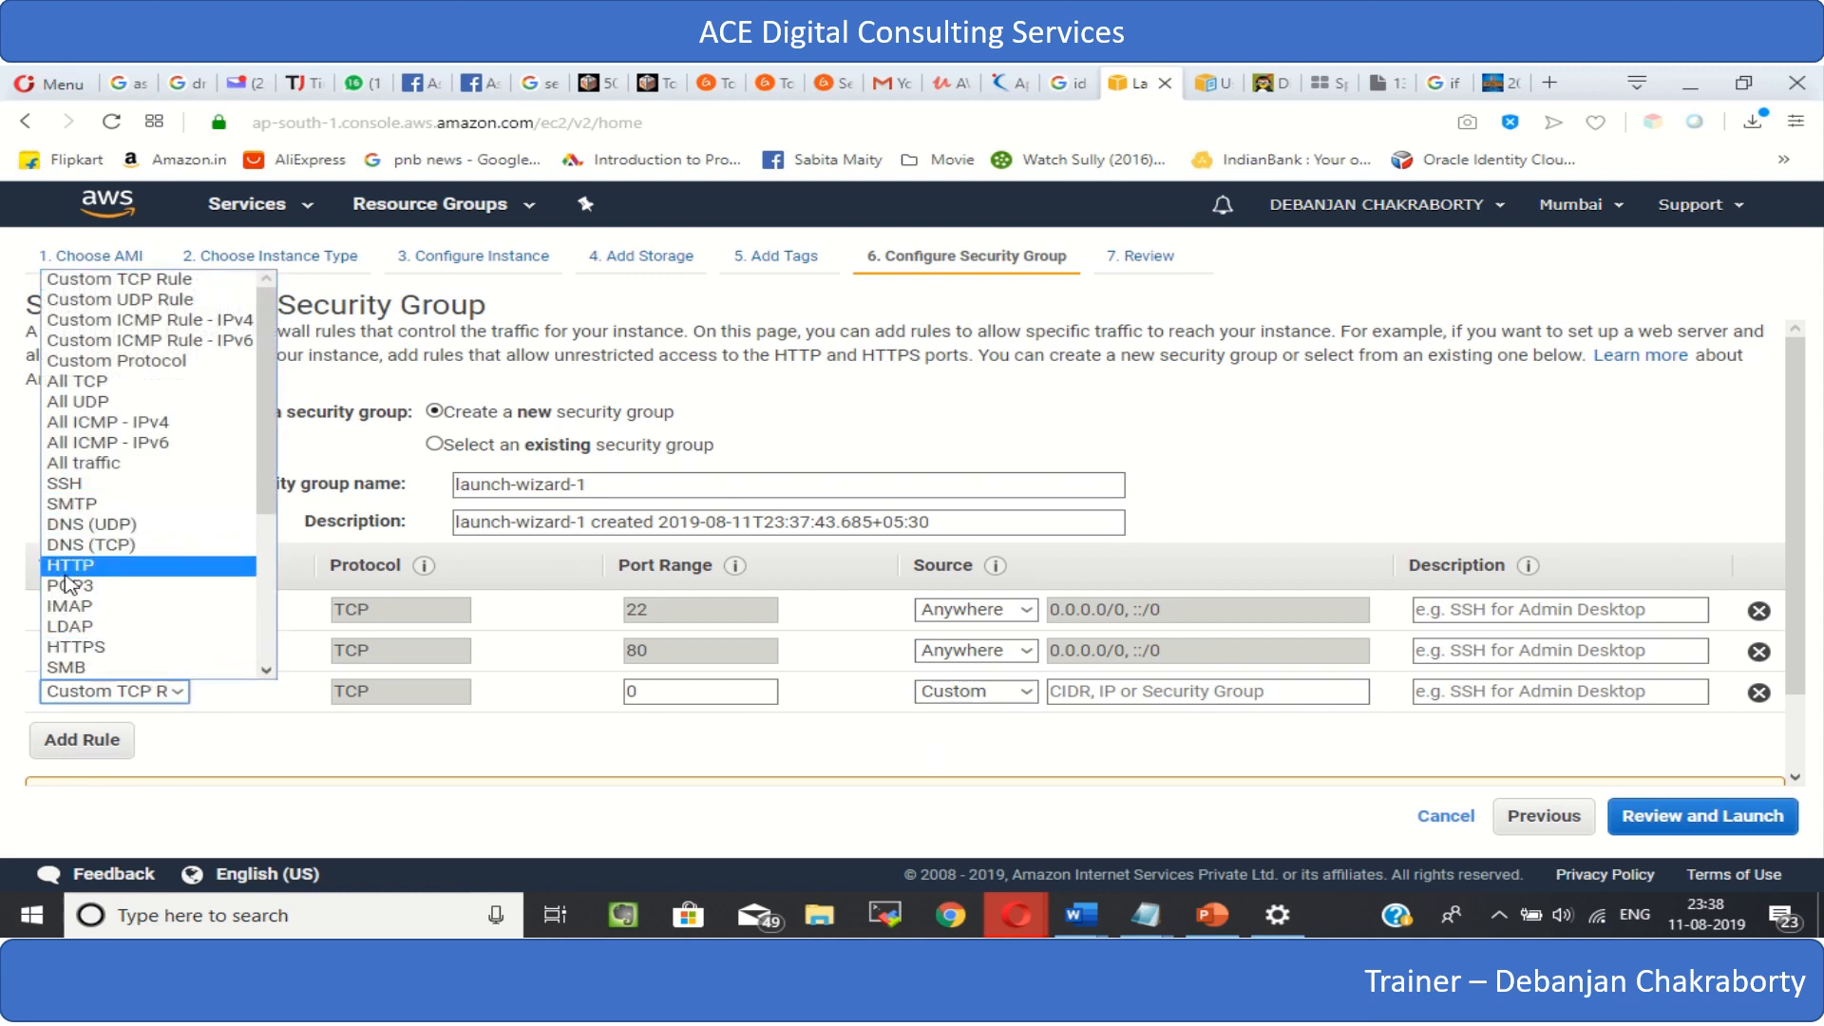
{"action": "left_click", "coordinate": [90, 647]}
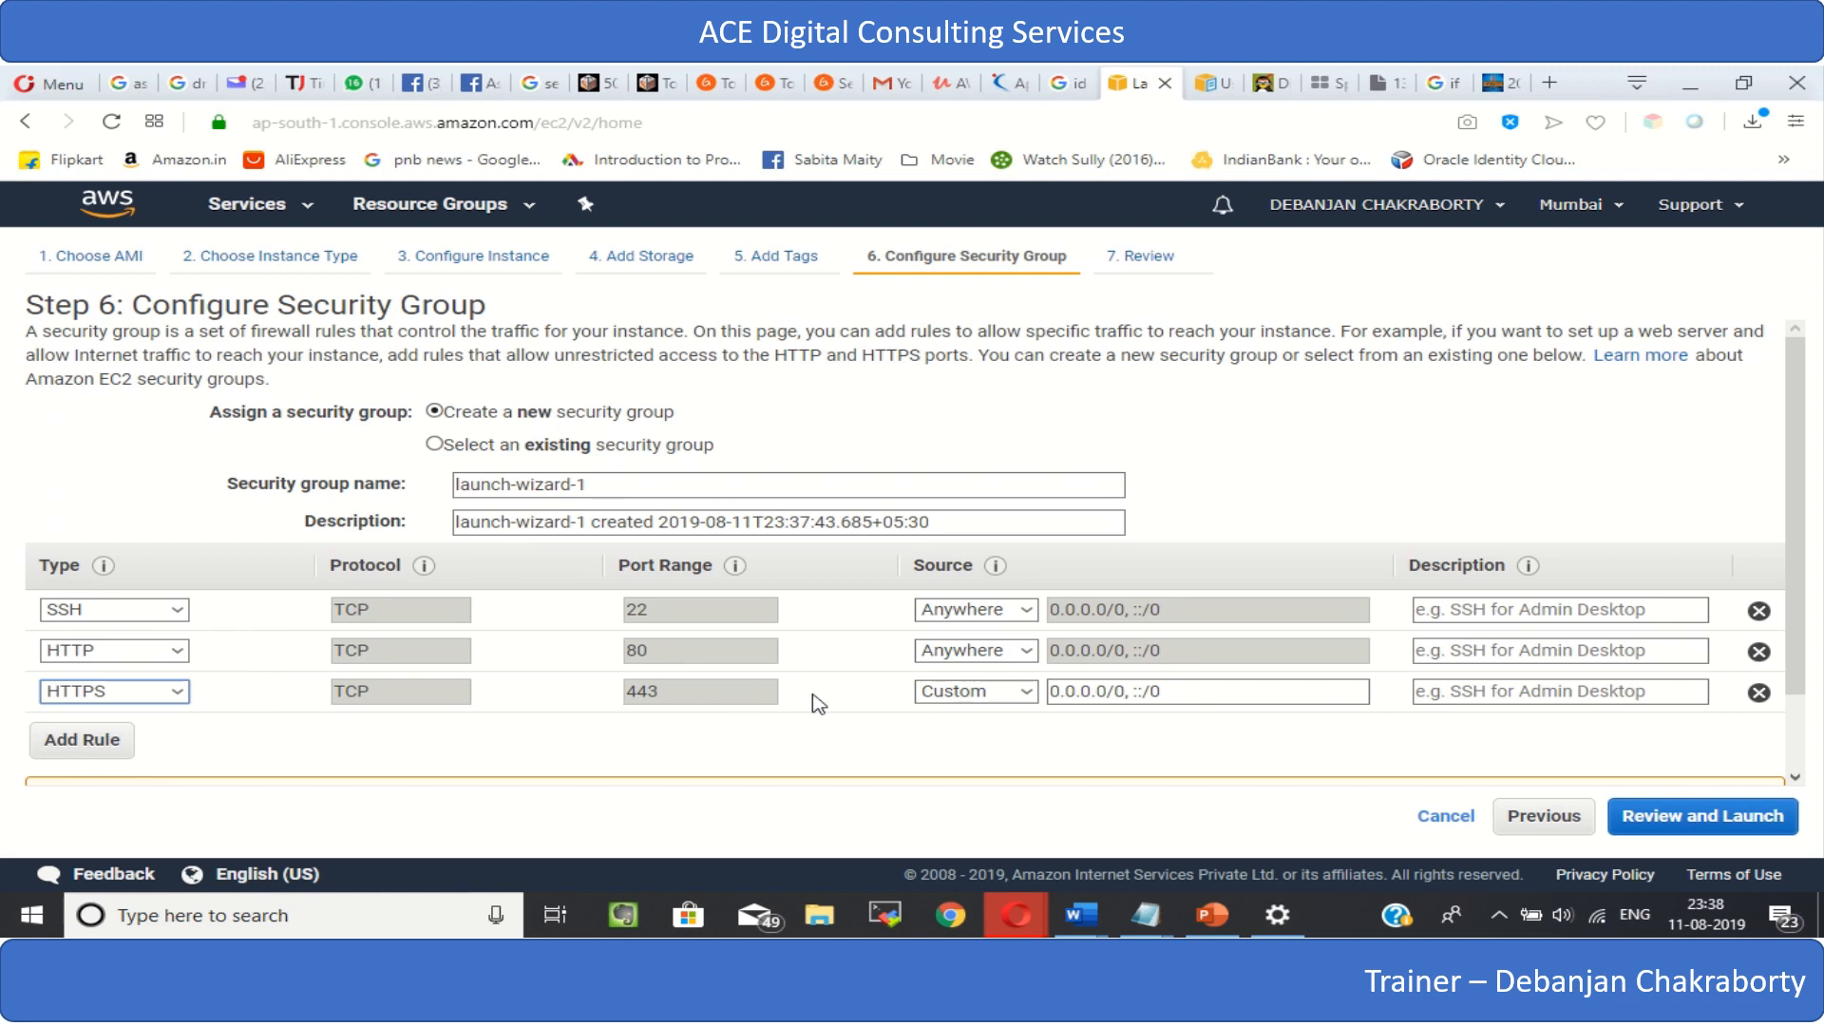
{"action": "left_click", "coordinate": [1028, 692]}
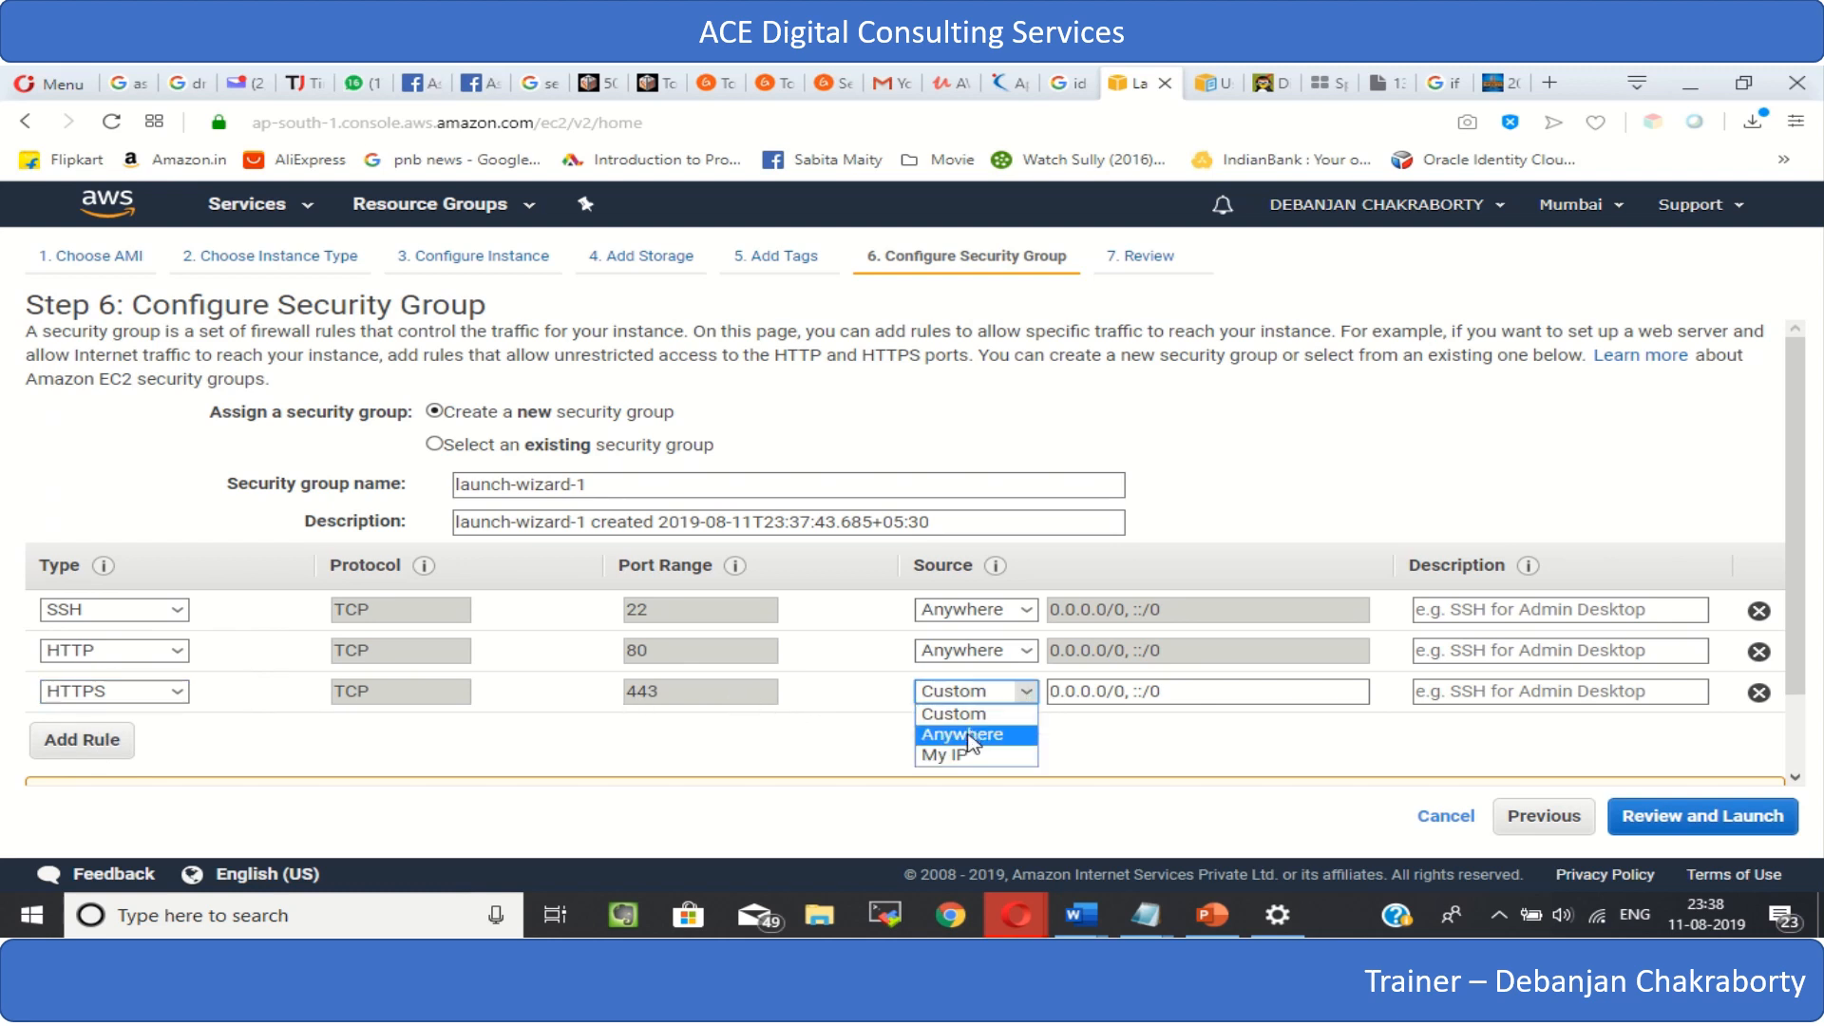
{"action": "left_click", "coordinate": [964, 735]}
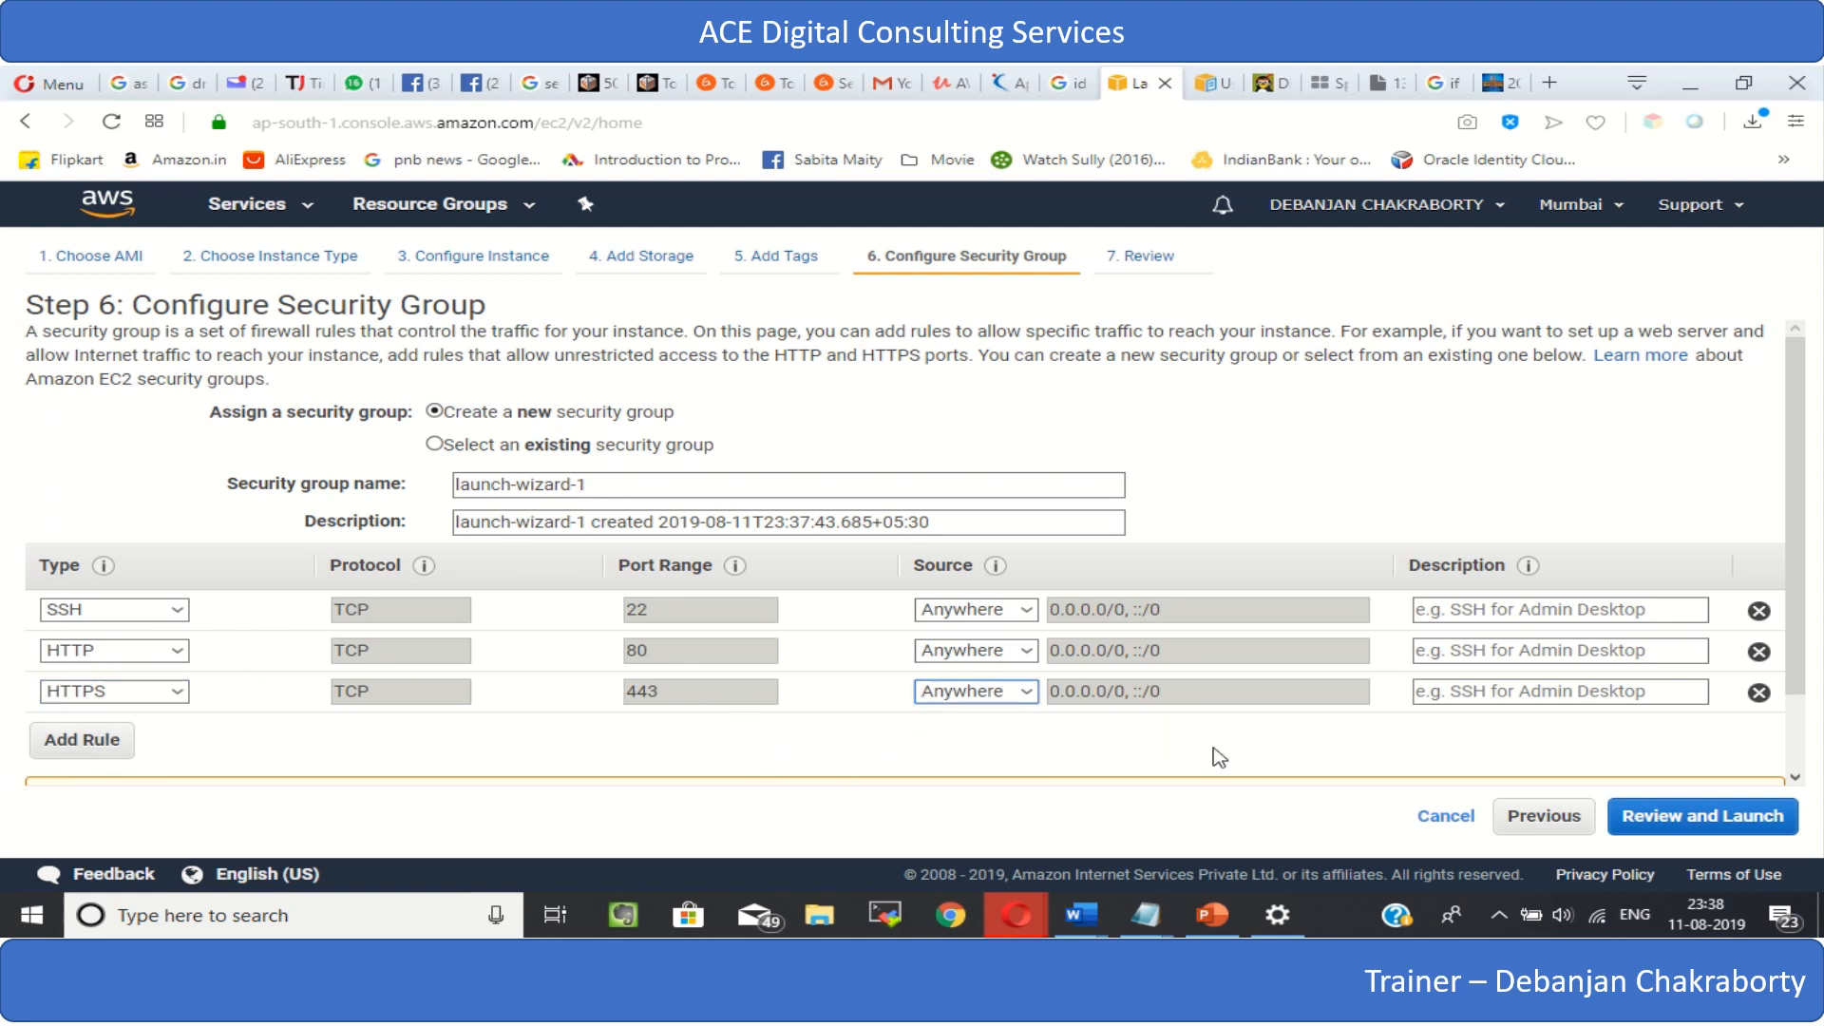
{"action": "left_click", "coordinate": [1746, 822]}
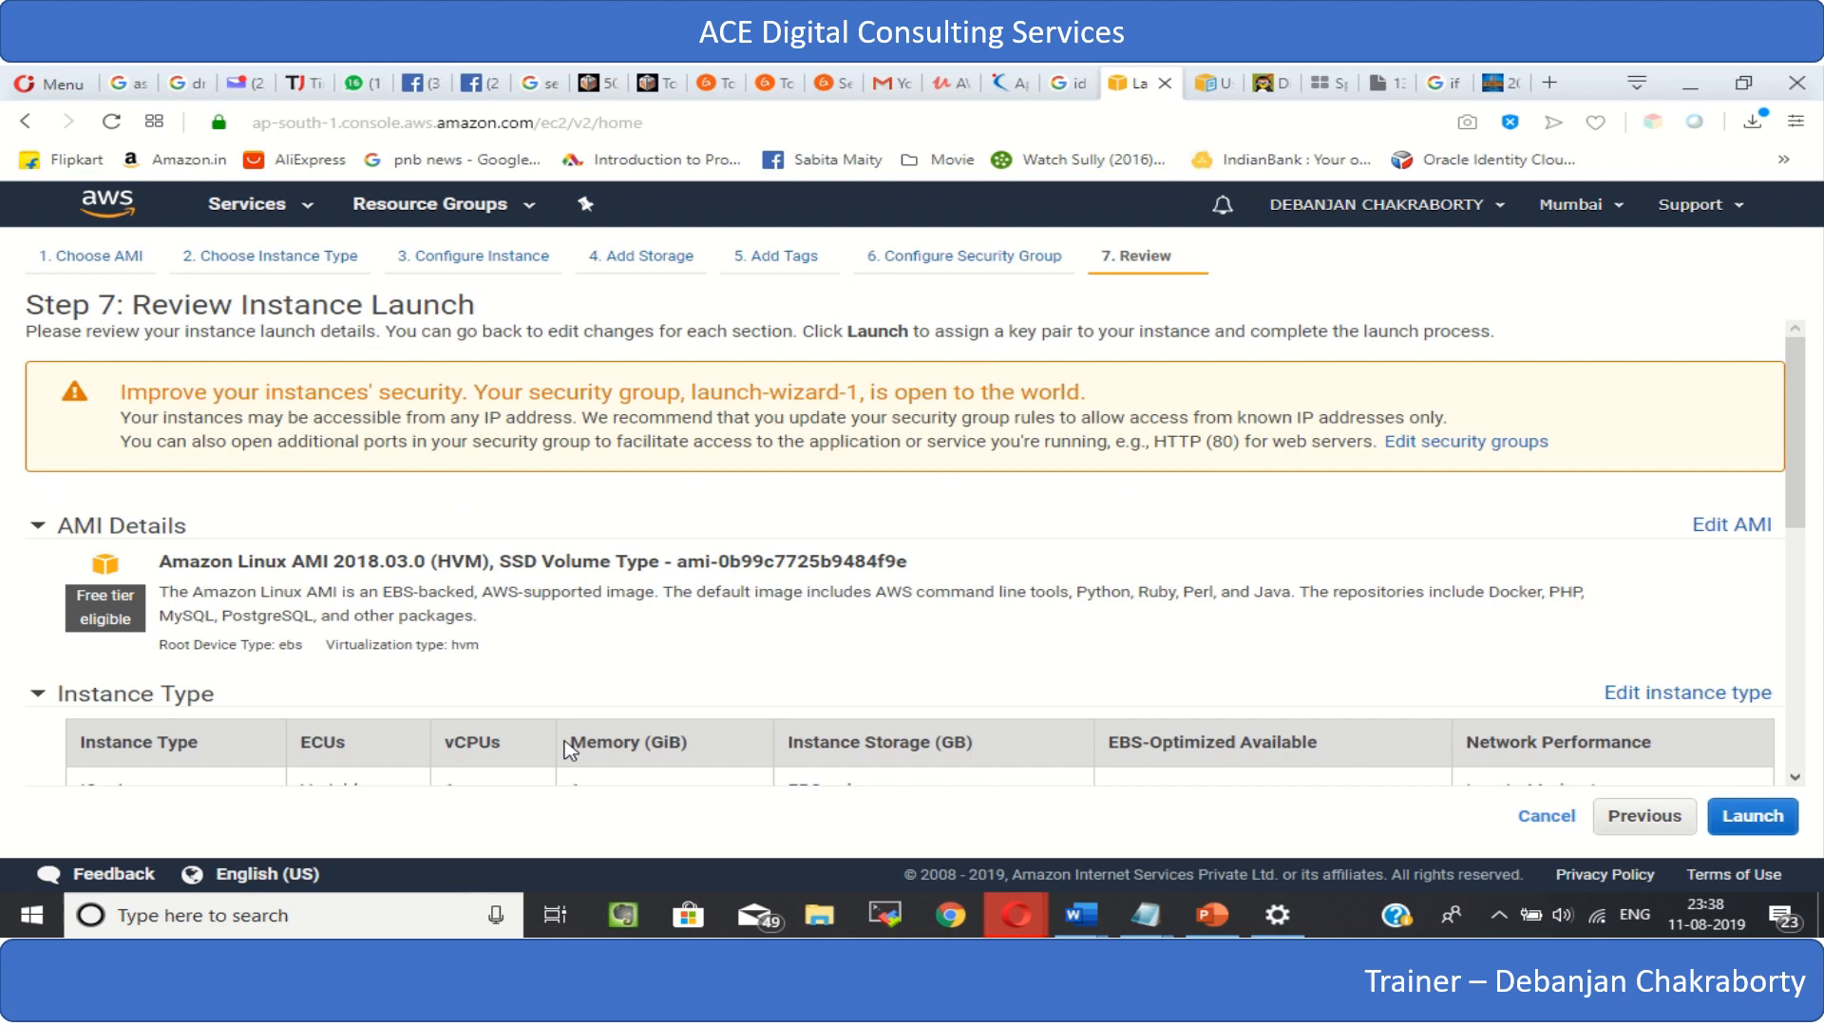
- Review the open security group warning, the AMI details and the instance type in the launch summary
{"action": "scroll", "coordinate": [553, 653], "scroll_direction": "down", "scroll_amount": 3}
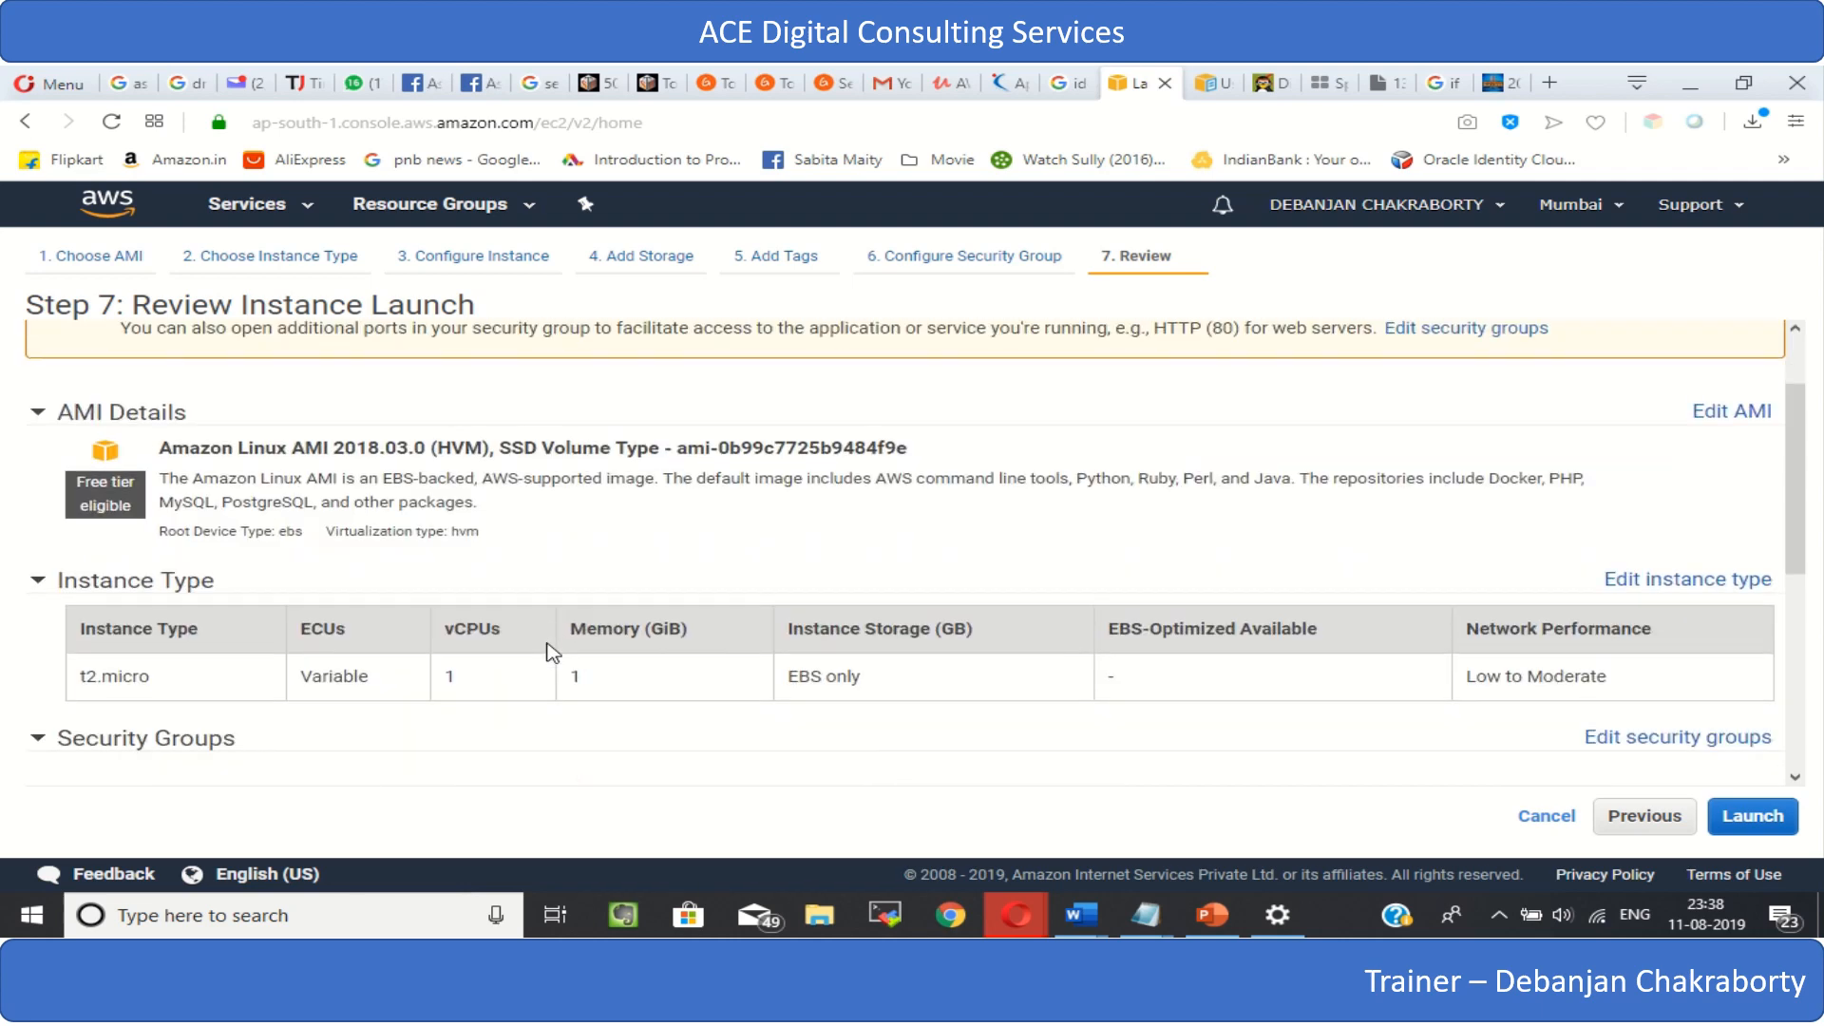
{"action": "scroll", "coordinate": [550, 646], "scroll_direction": "up", "scroll_amount": 2}
{"action": "scroll", "coordinate": [506, 656], "scroll_direction": "up", "scroll_amount": 2}
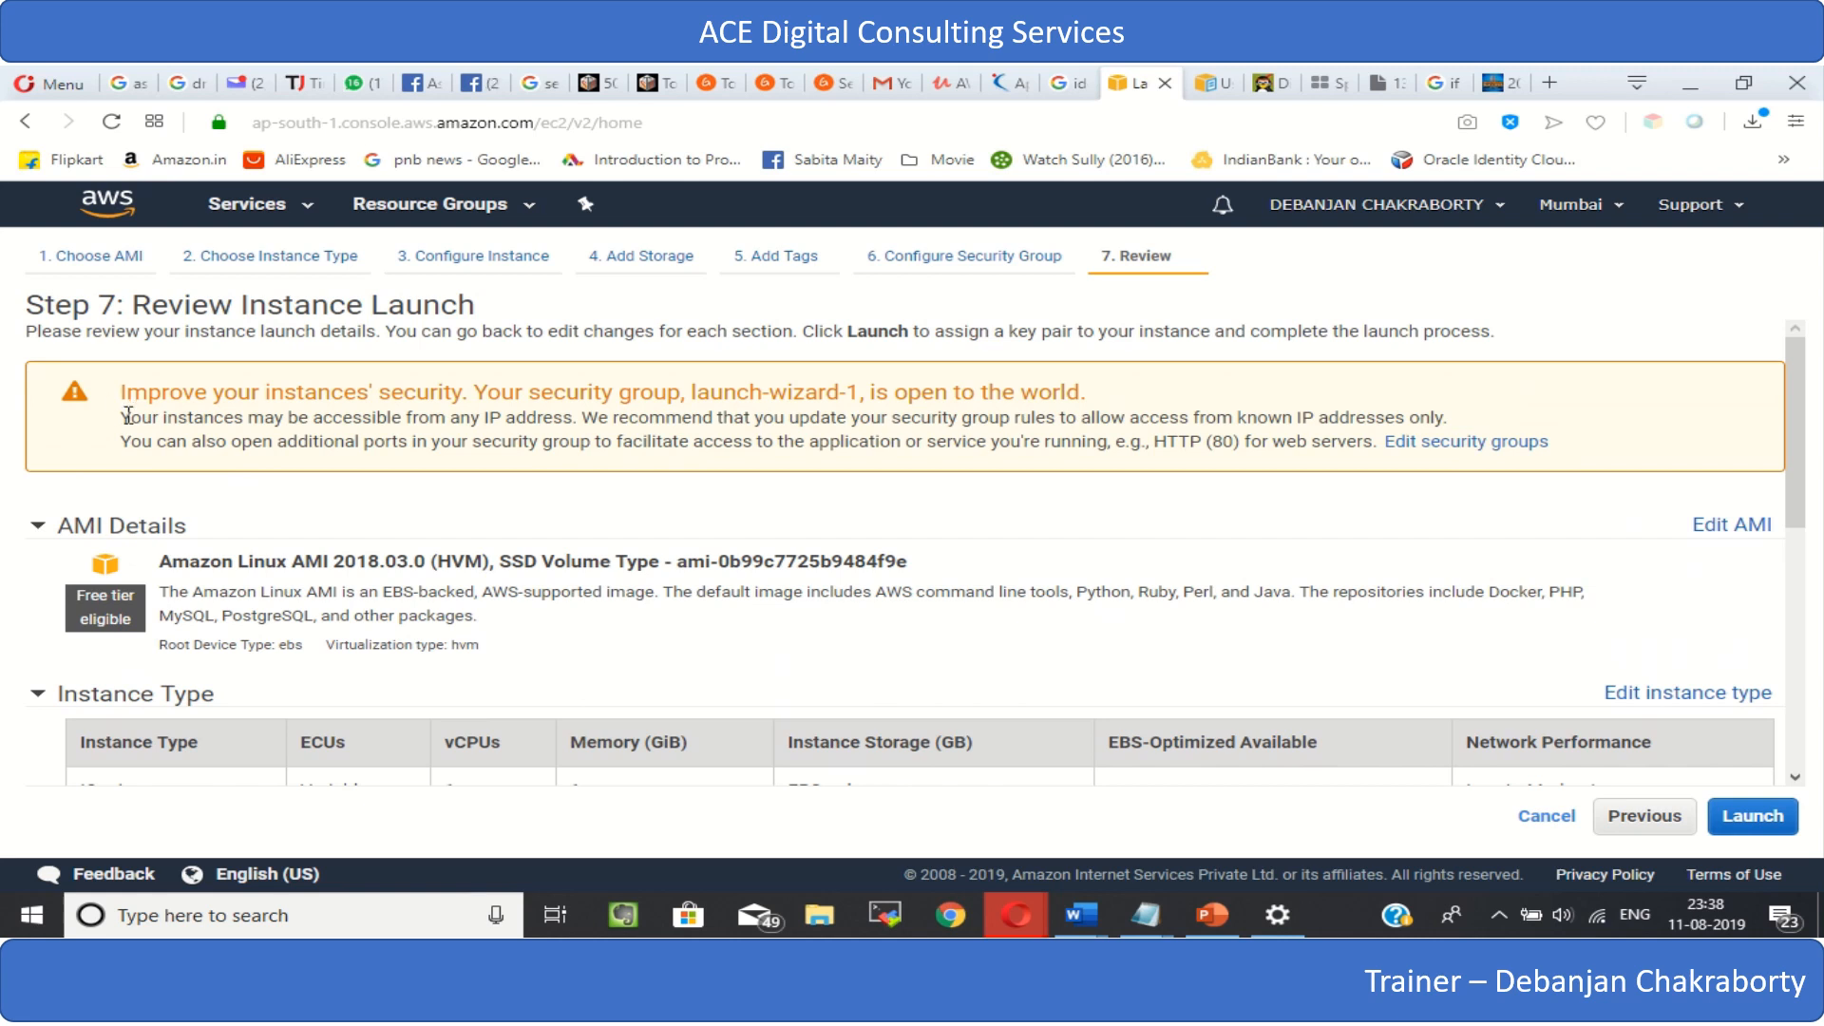
{"action": "left_click_drag", "start_coordinate": [128, 415], "coordinate": [1392, 418]}
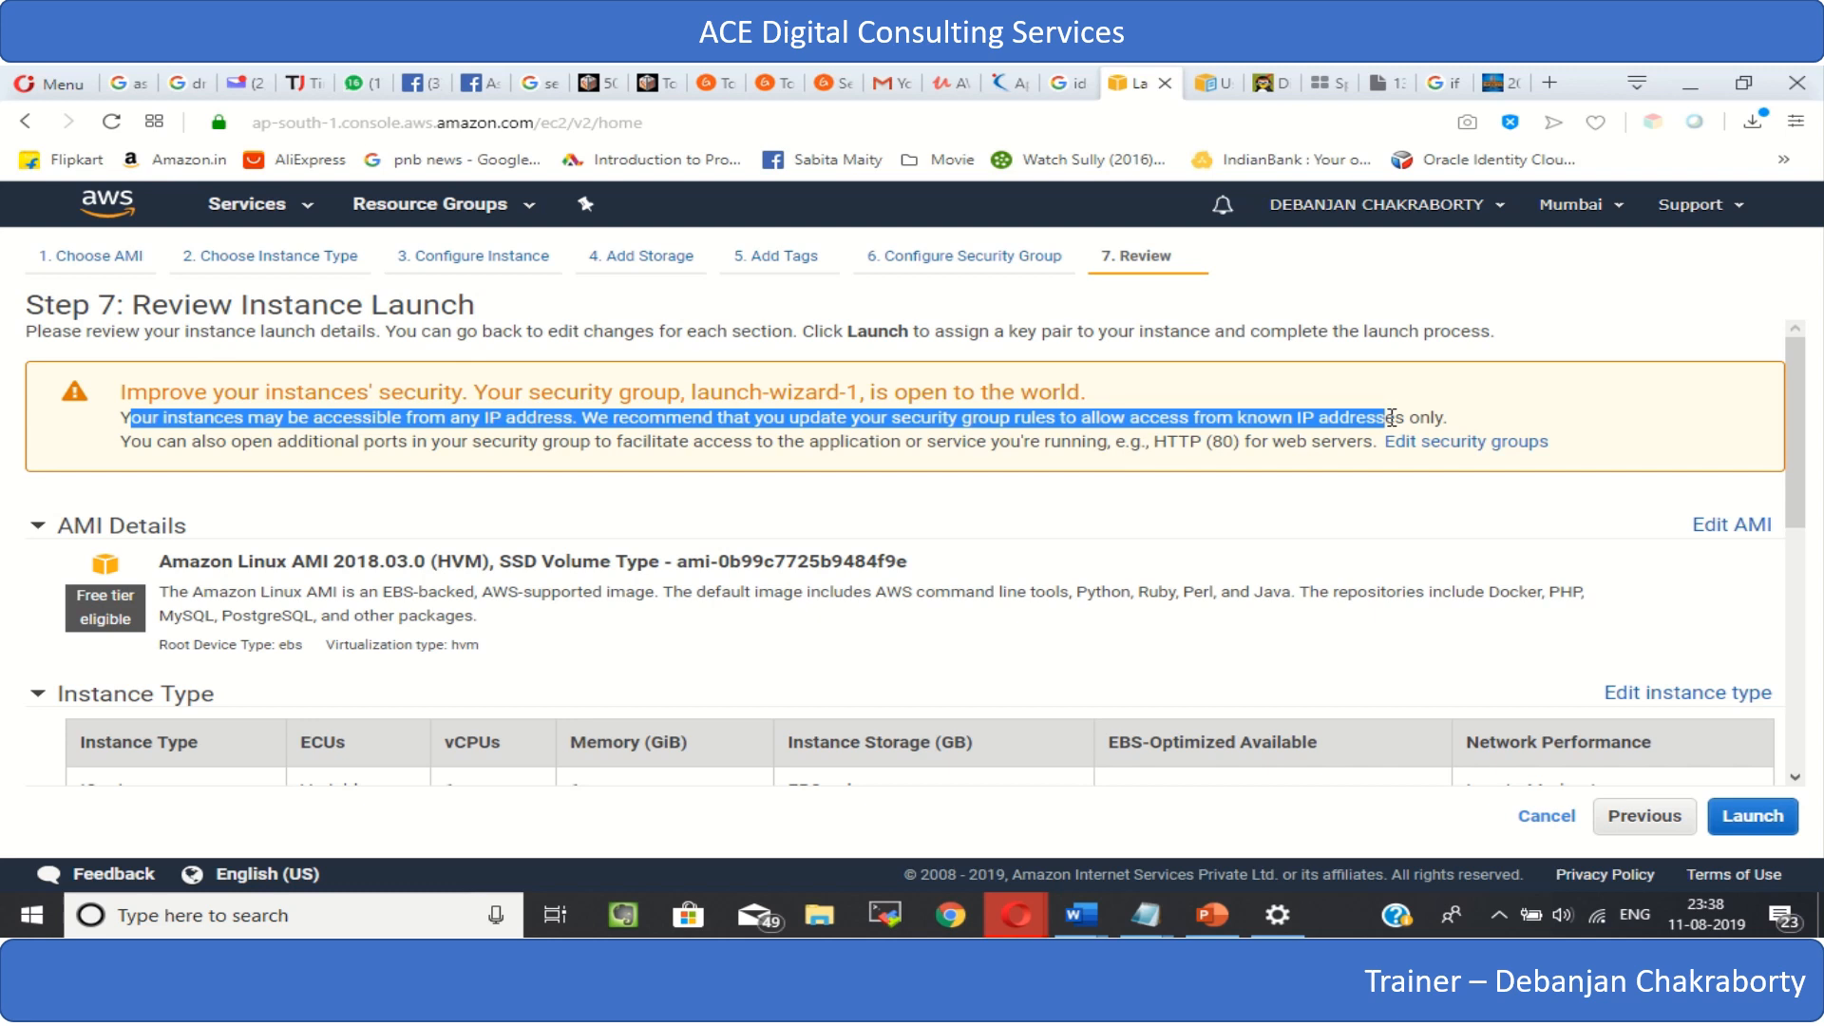
{"action": "left_click_drag", "start_coordinate": [1391, 418], "coordinate": [1555, 420]}
{"action": "left_click_drag", "start_coordinate": [744, 441], "coordinate": [900, 441]}
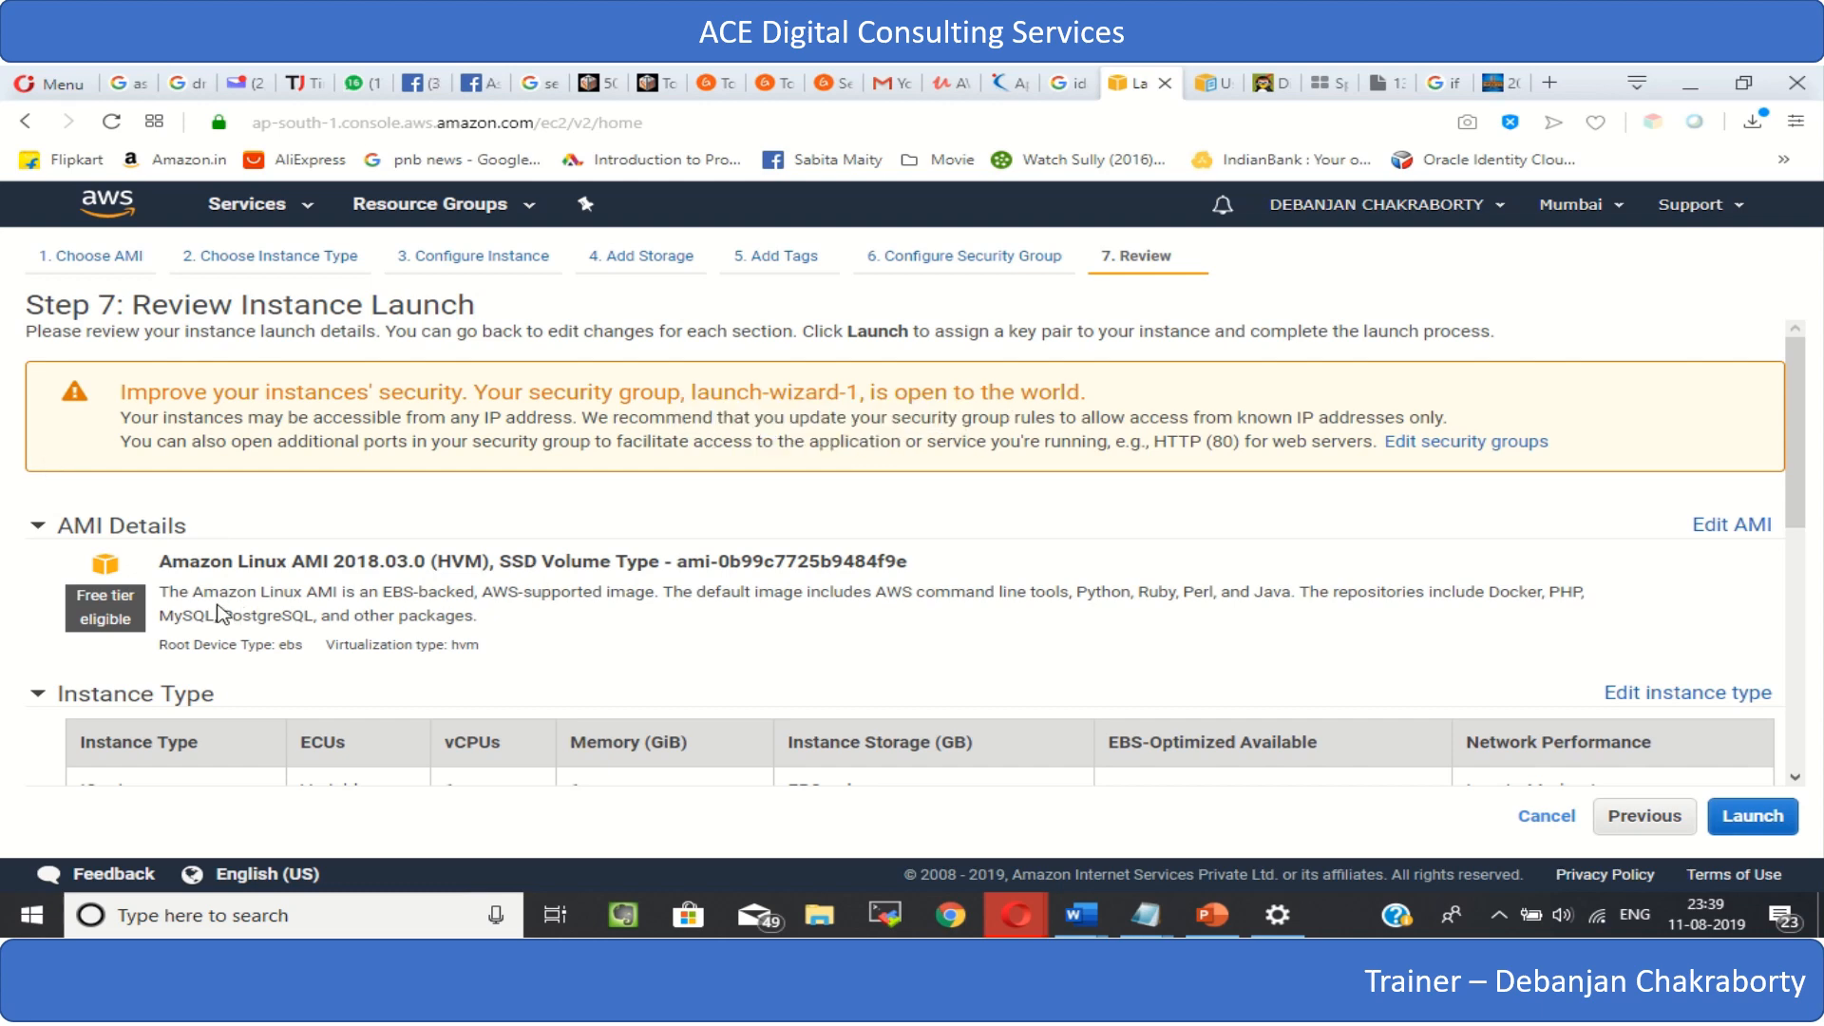
{"action": "scroll", "coordinate": [218, 612], "scroll_direction": "down", "scroll_amount": 2}
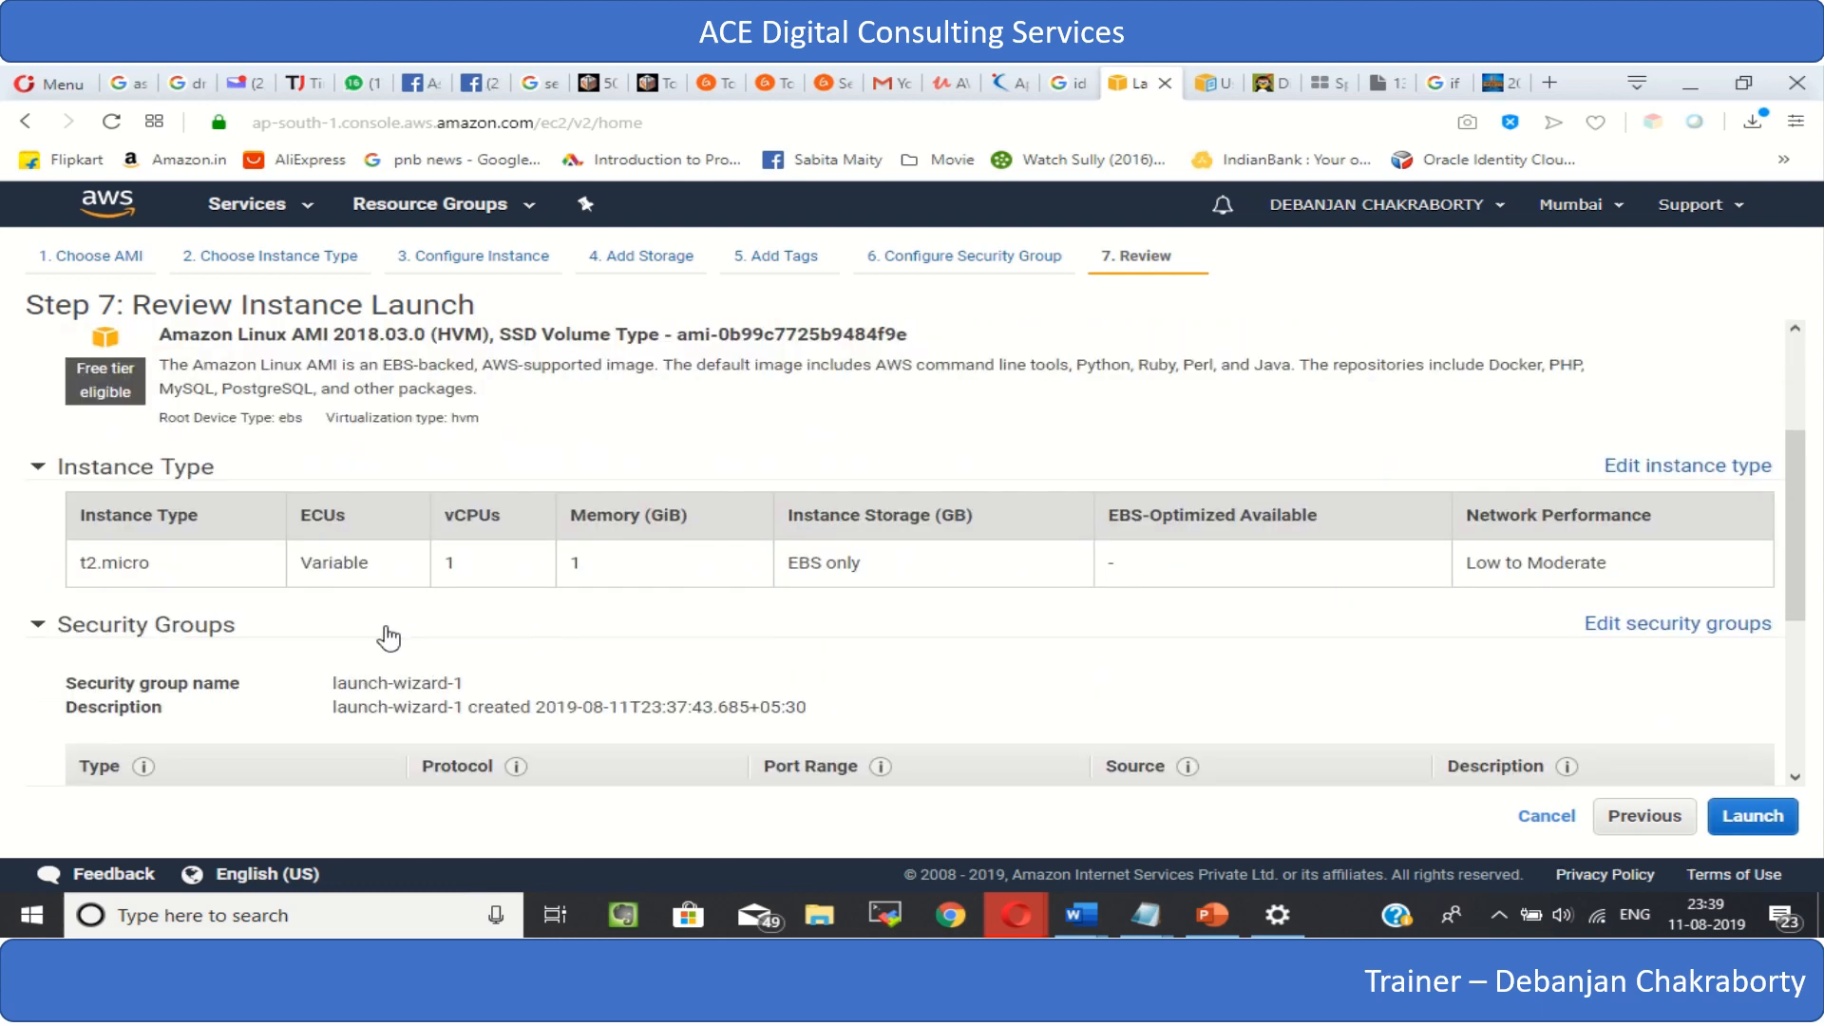
- Review the security group rules, instance details, storage and tags in the launch summary
{"action": "scroll", "coordinate": [387, 631], "scroll_direction": "down", "scroll_amount": 1}
{"action": "scroll", "coordinate": [386, 631], "scroll_direction": "down", "scroll_amount": 2}
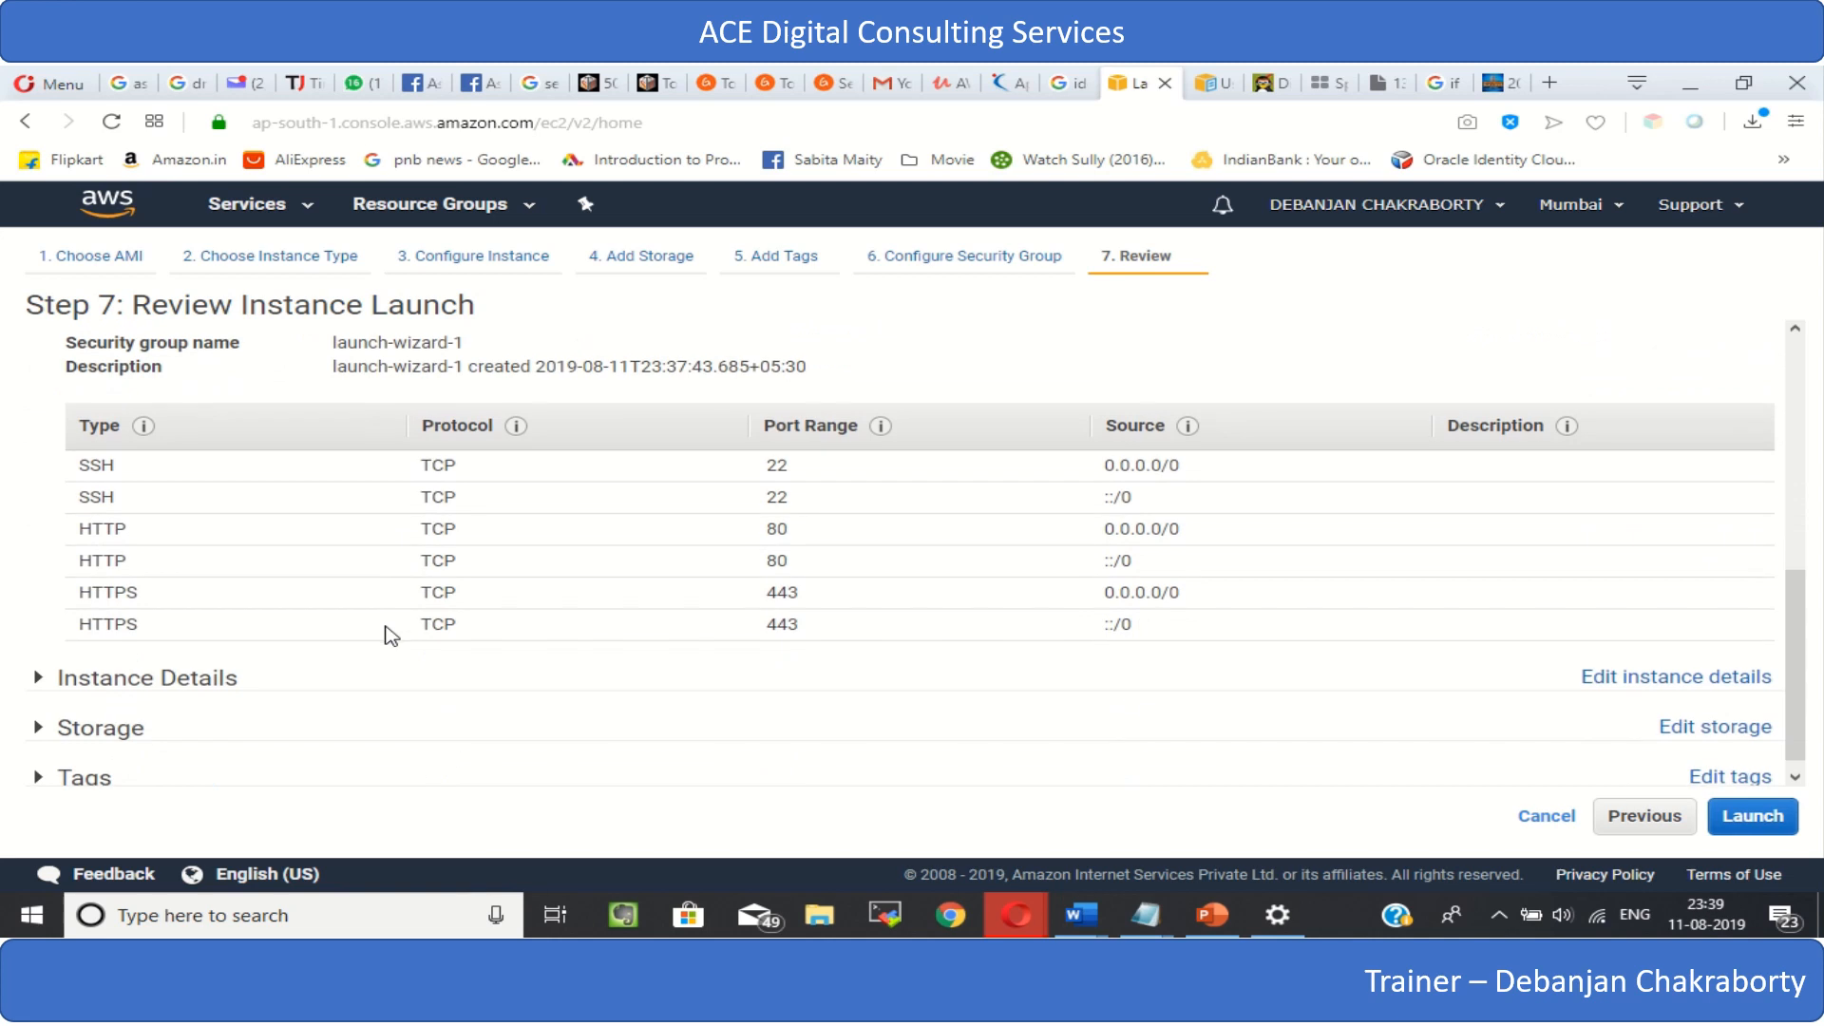
{"action": "left_click", "coordinate": [36, 677]}
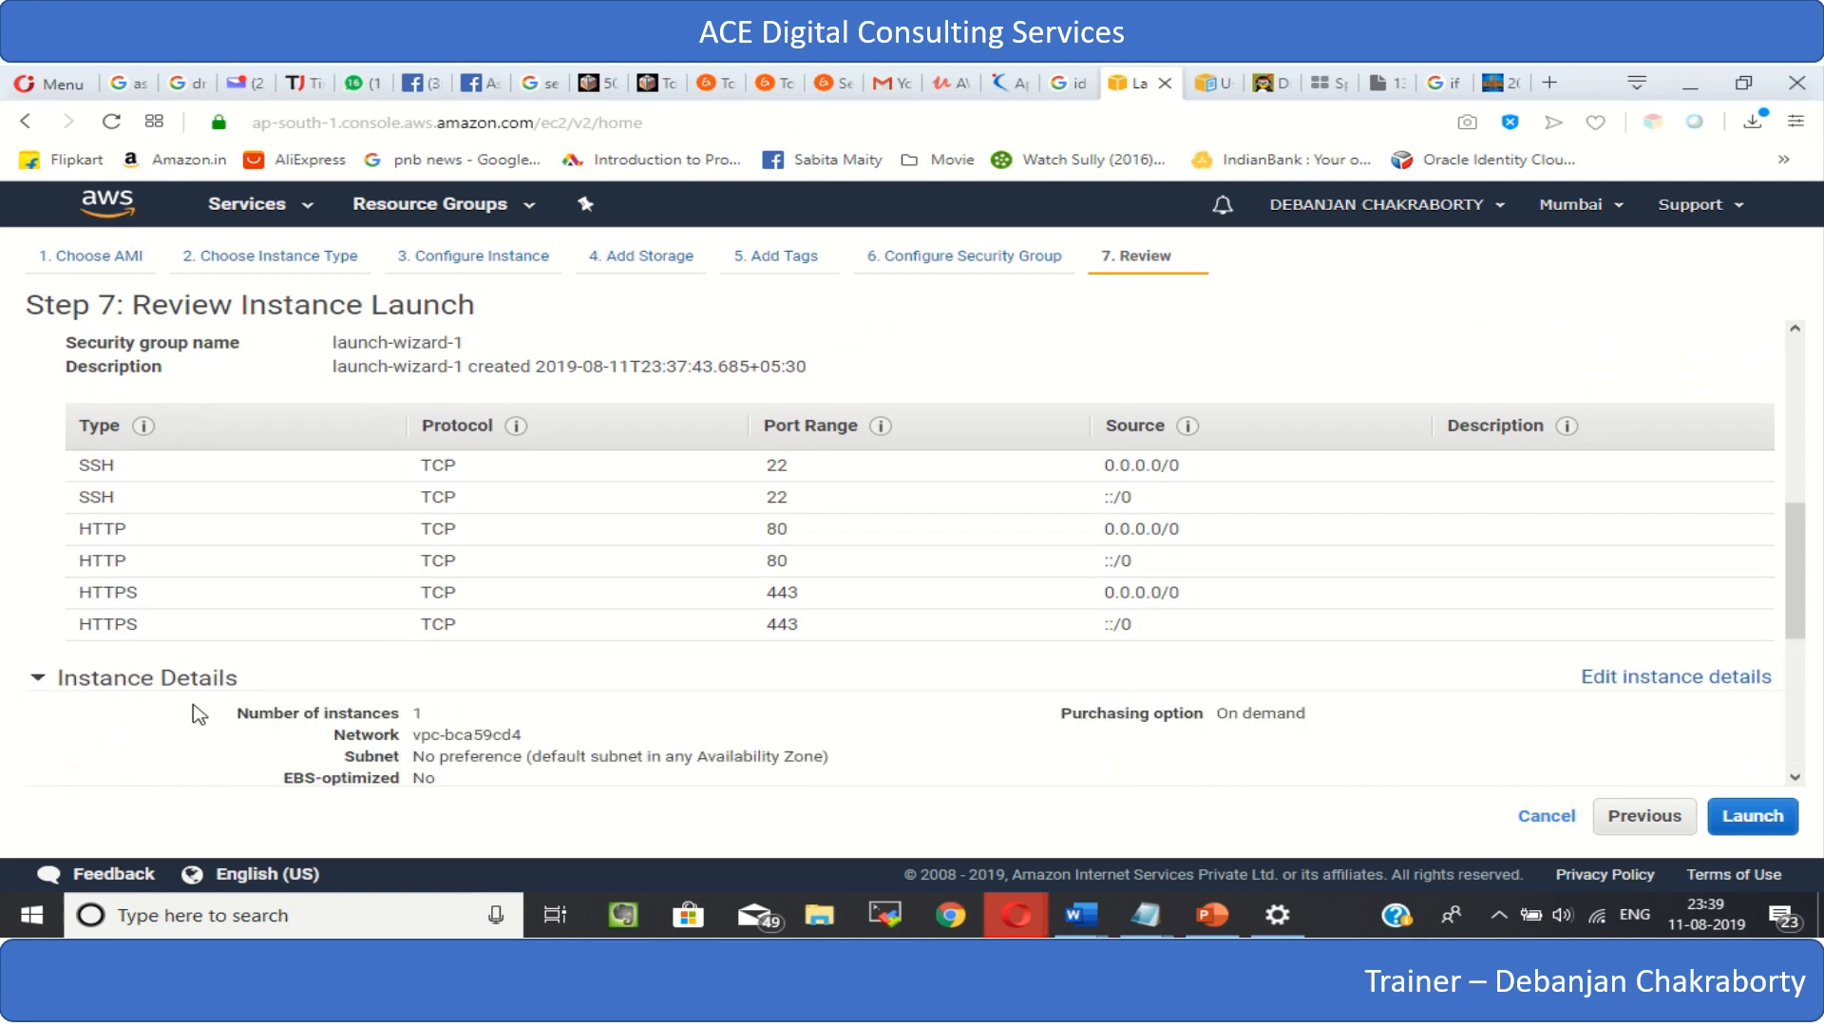
{"action": "scroll", "coordinate": [195, 712], "scroll_direction": "down", "scroll_amount": 3}
{"action": "scroll", "coordinate": [89, 724], "scroll_direction": "down", "scroll_amount": 1}
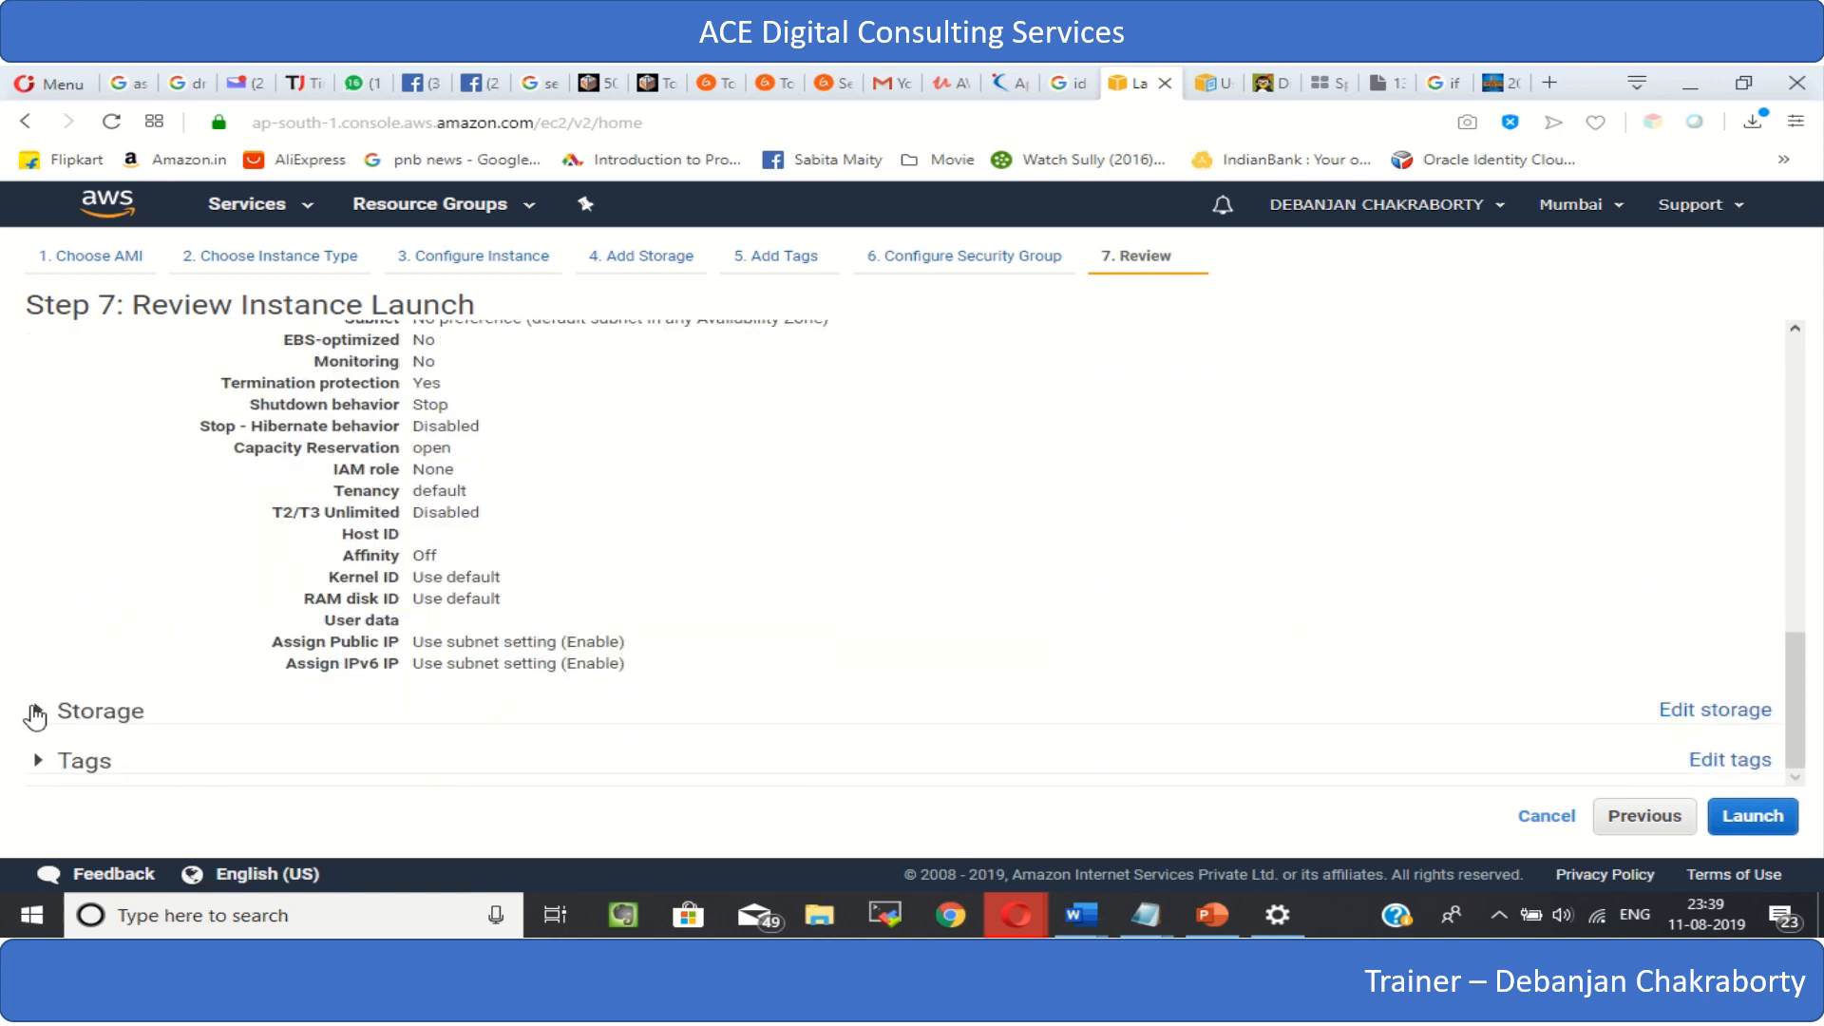
{"action": "left_click", "coordinate": [35, 715]}
{"action": "scroll", "coordinate": [357, 743], "scroll_direction": "down", "scroll_amount": 1}
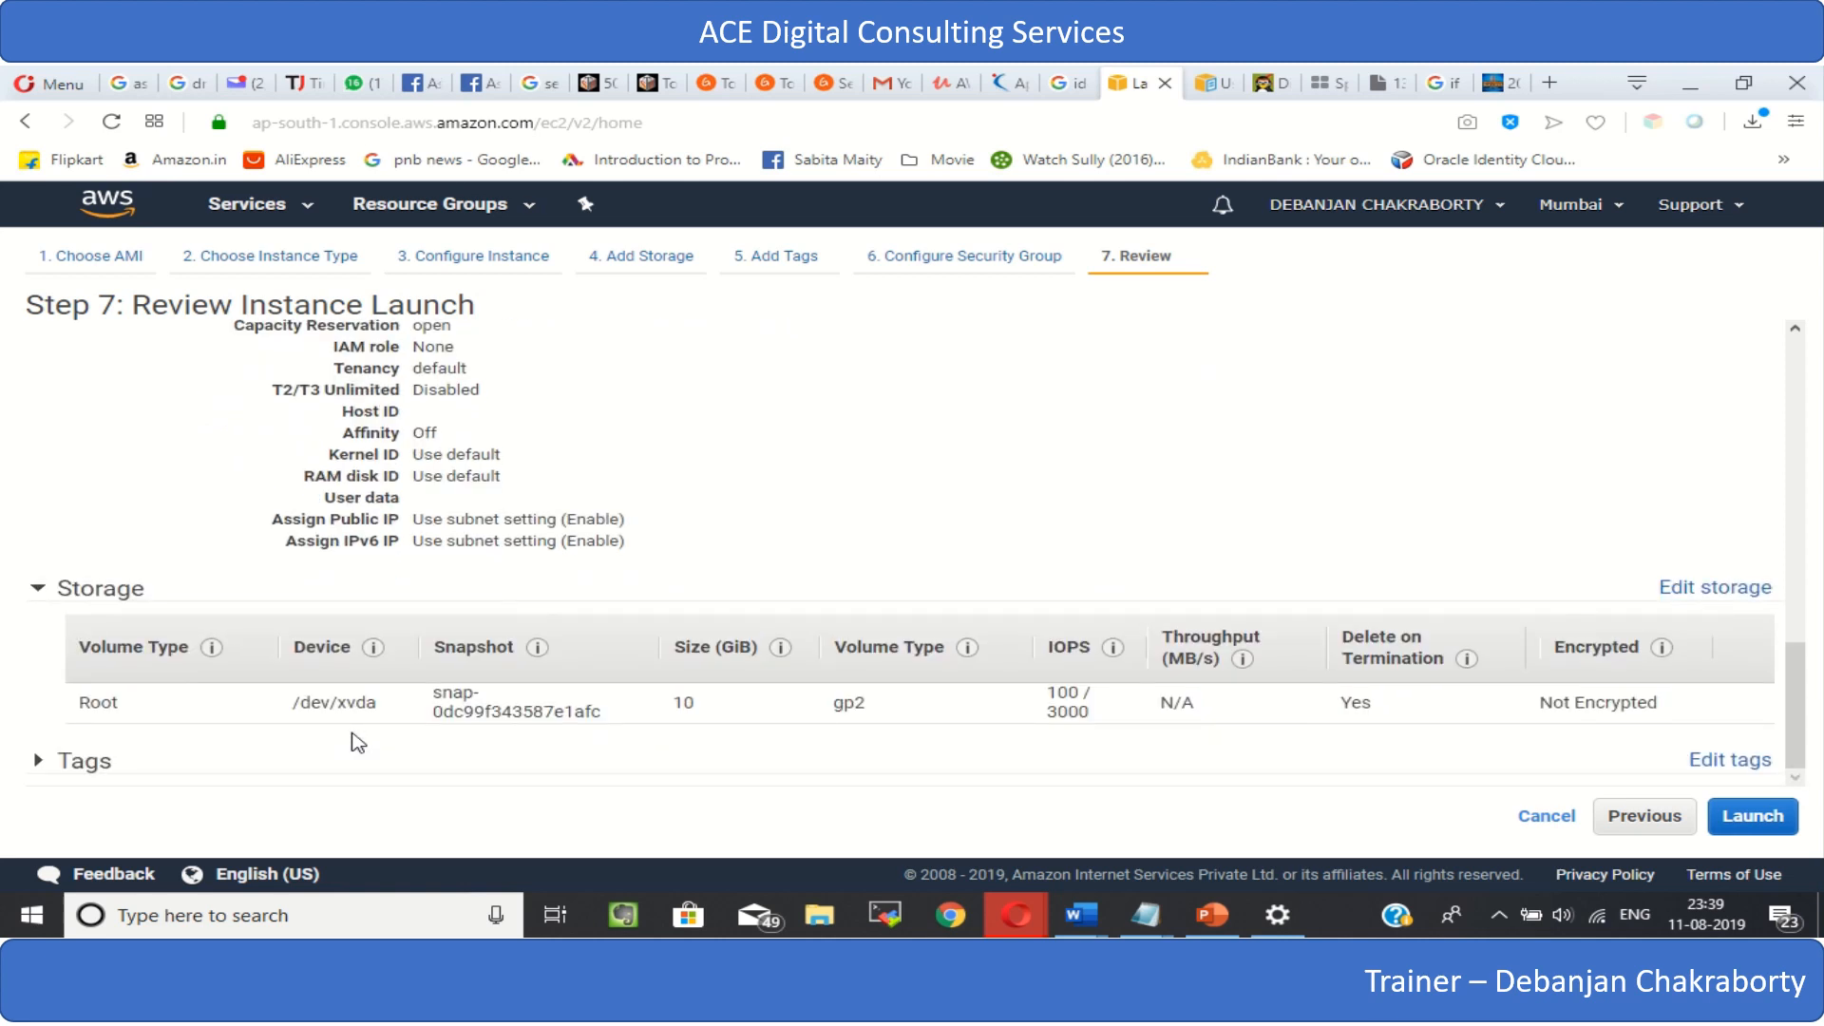
{"action": "left_click", "coordinate": [38, 761]}
{"action": "scroll", "coordinate": [492, 751], "scroll_direction": "down", "scroll_amount": 1}
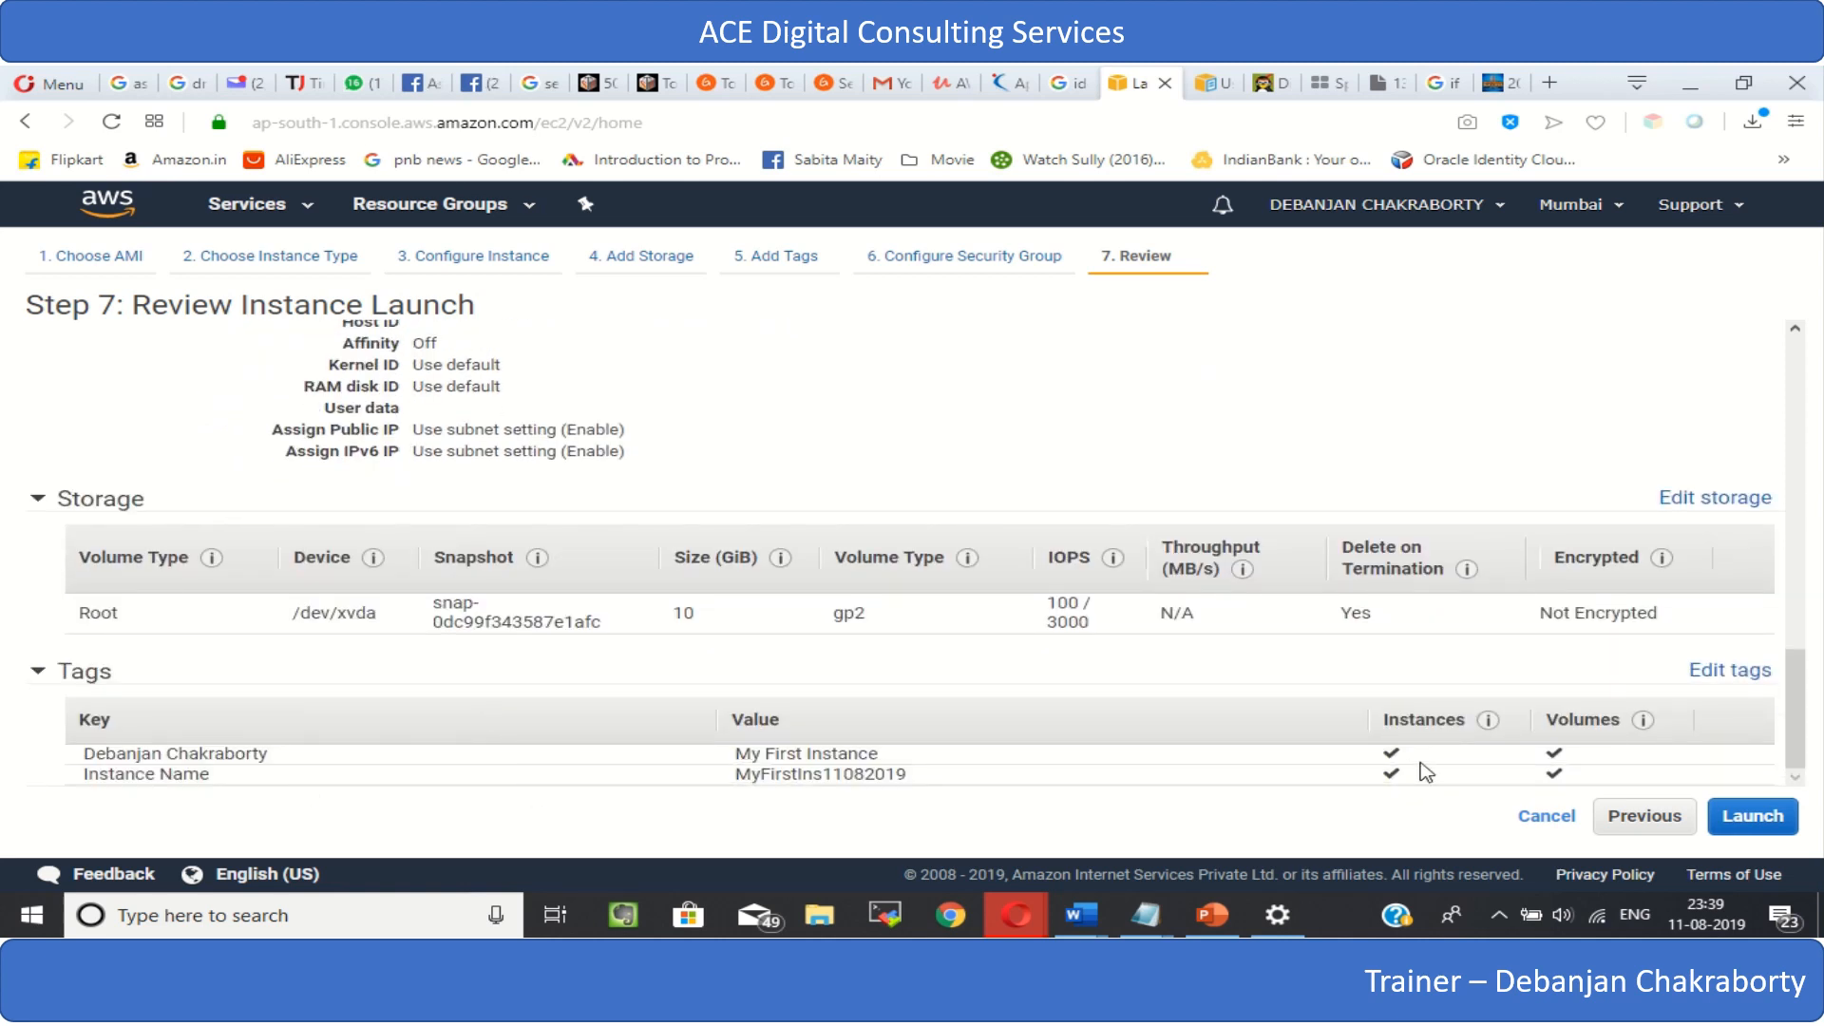
- Start the launch and choose to create a new key pair for the instance
{"action": "left_click", "coordinate": [1742, 826]}
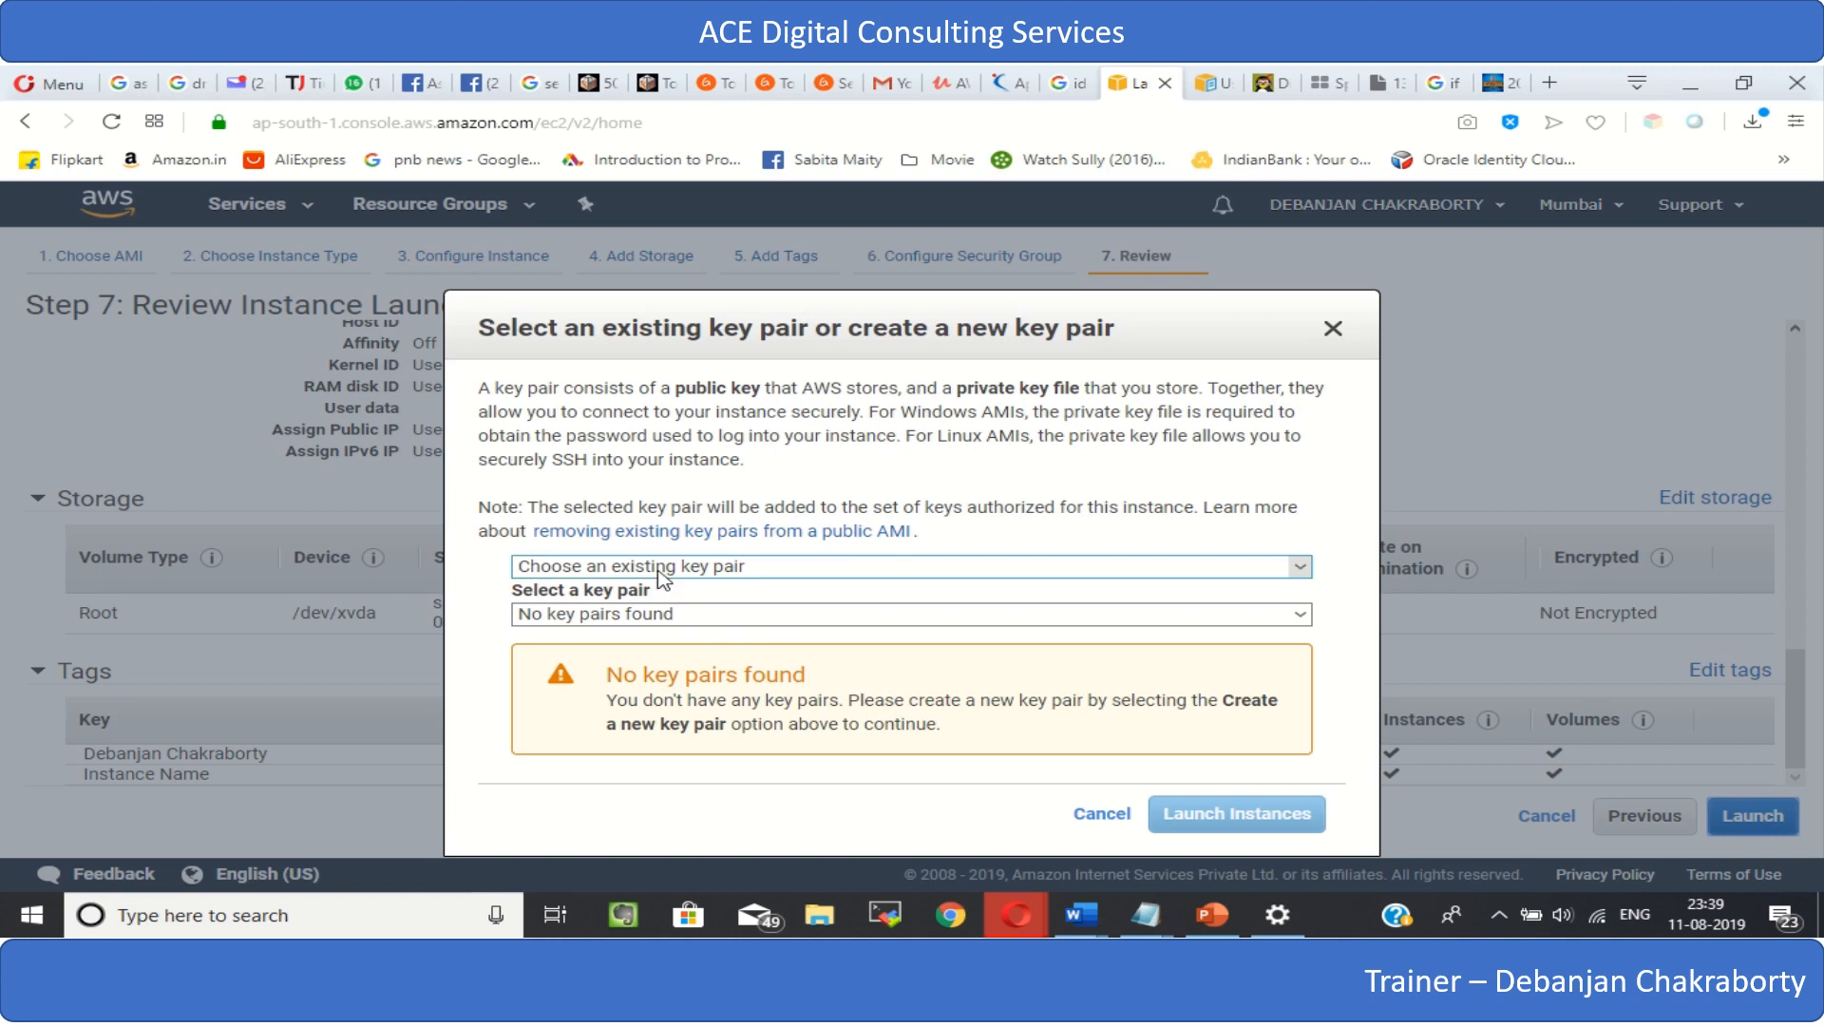
{"action": "left_click", "coordinate": [722, 574]}
{"action": "left_click", "coordinate": [721, 582]}
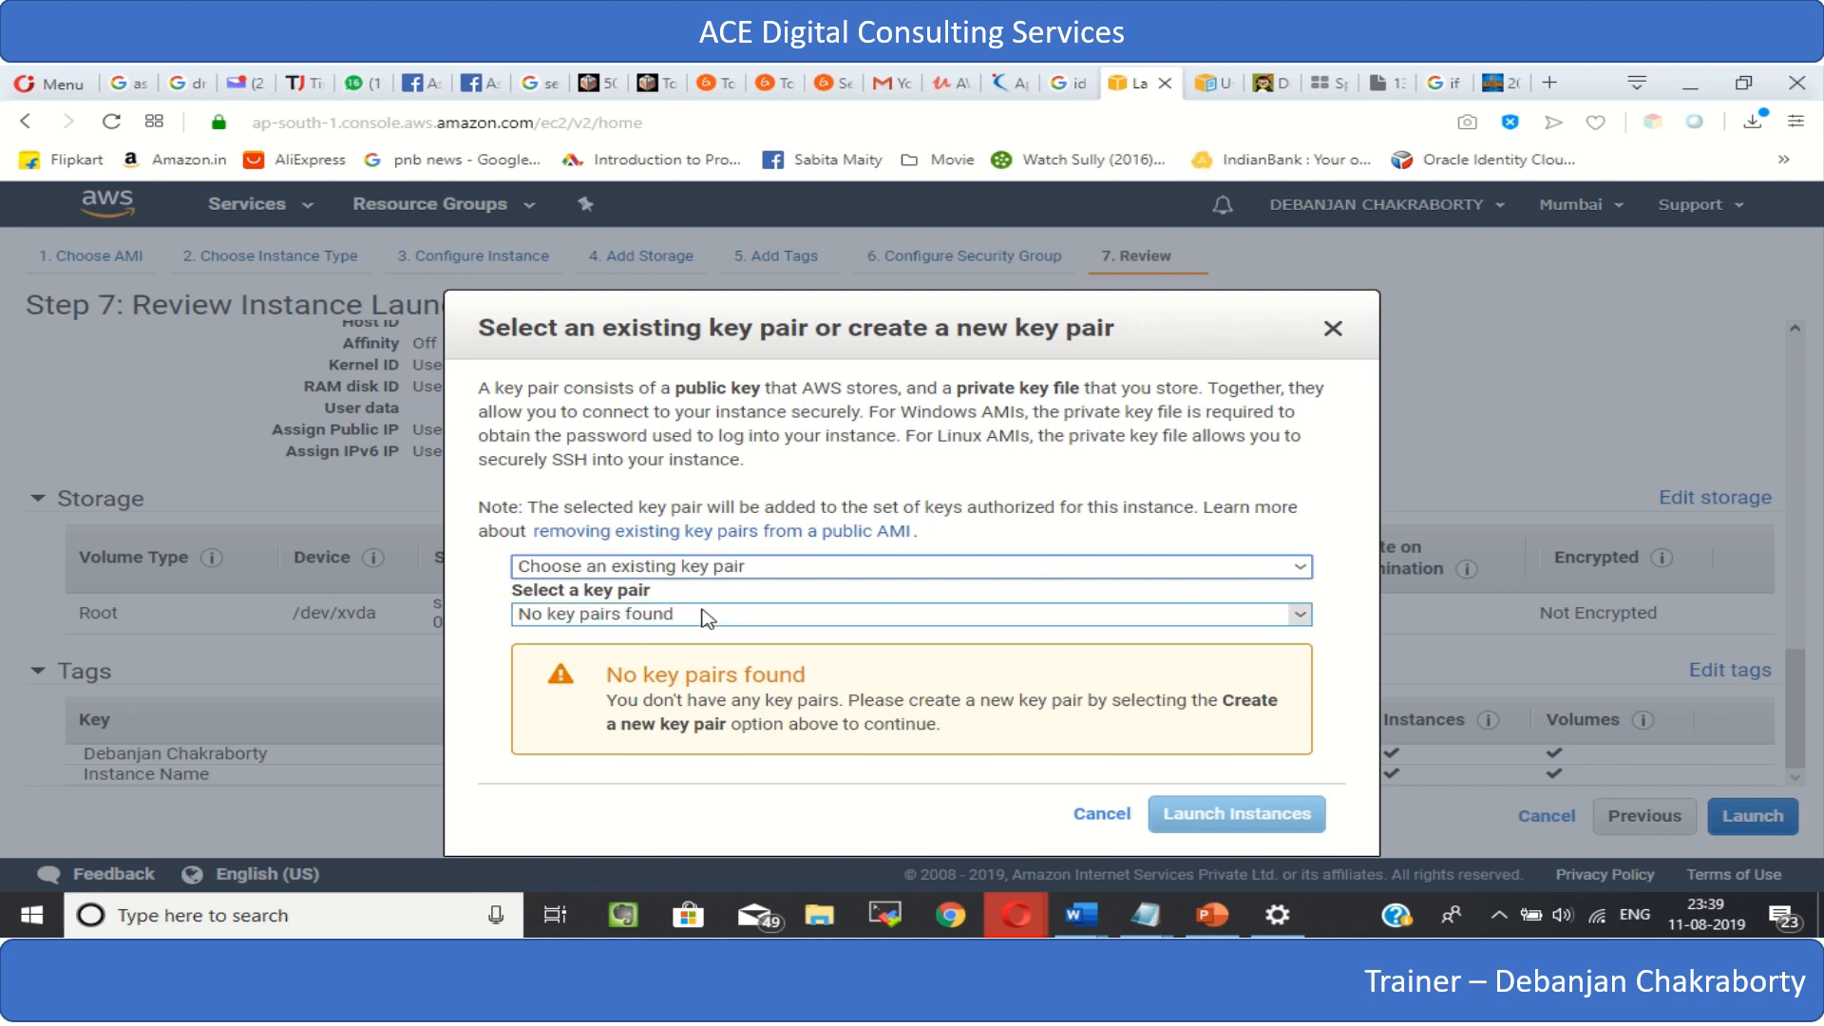
{"action": "left_click", "coordinate": [698, 572]}
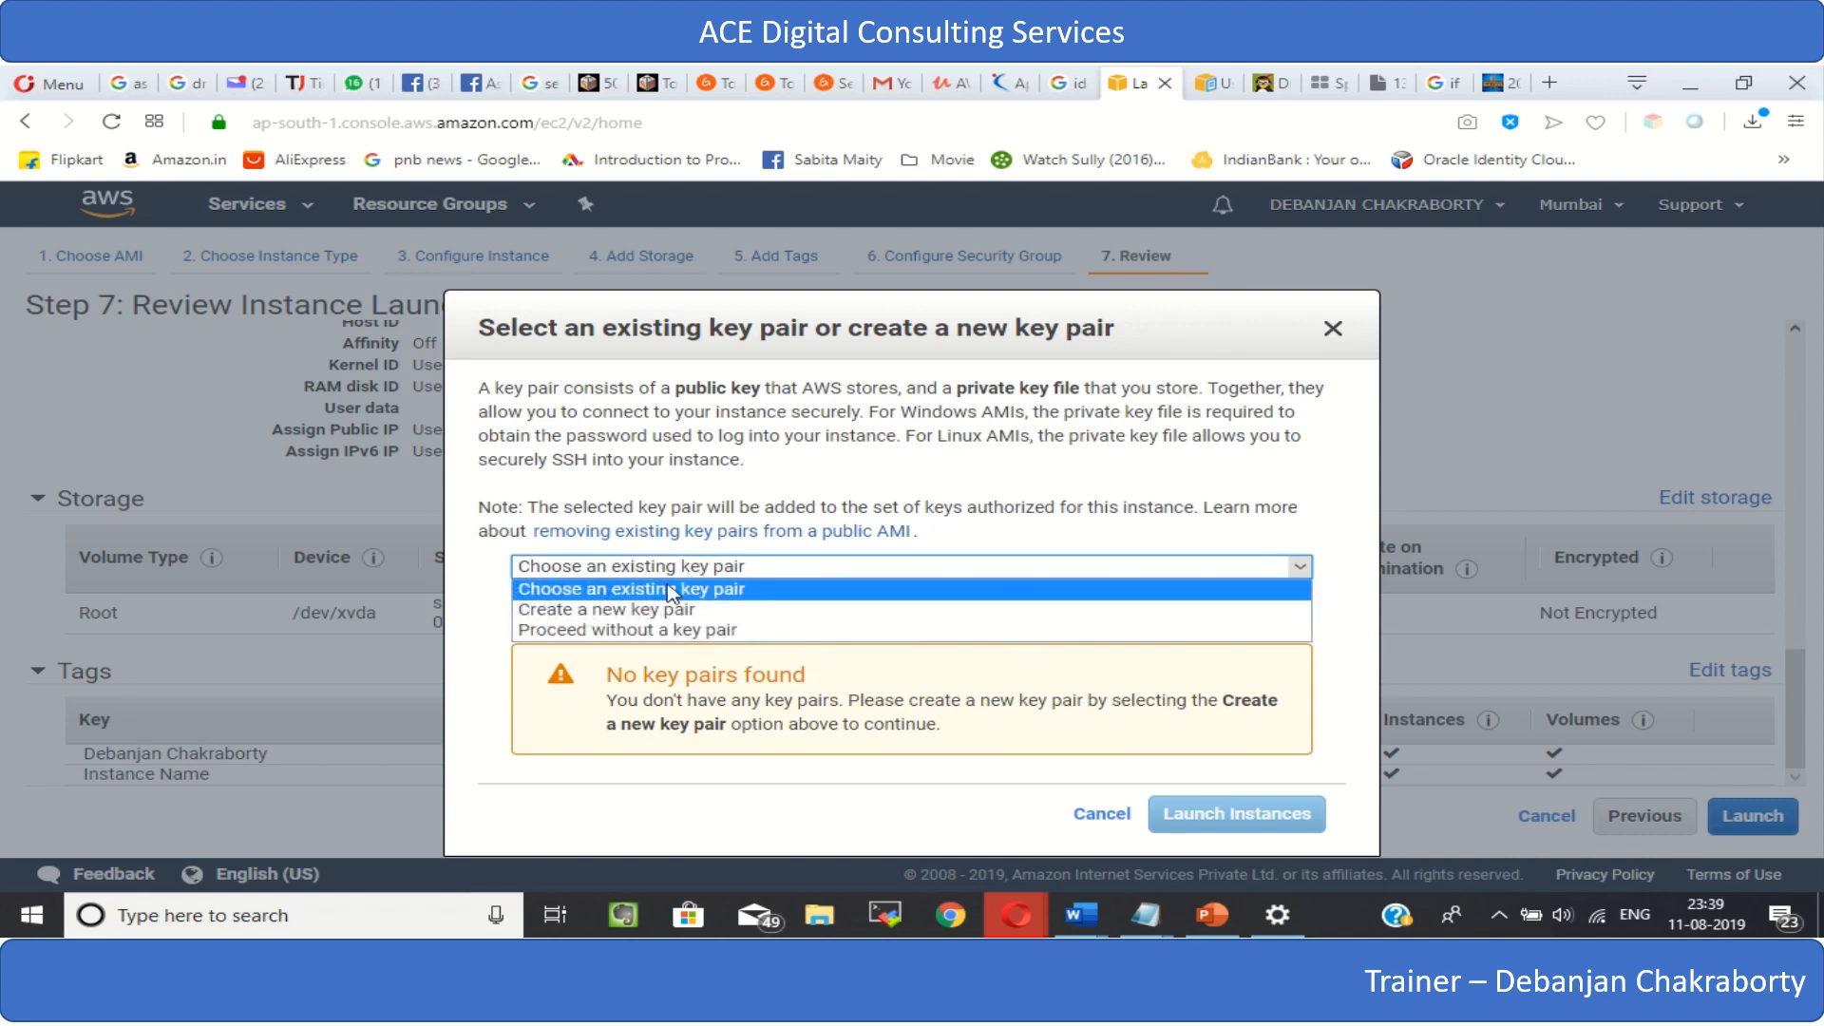
{"action": "left_click", "coordinate": [631, 609]}
- Name the new key pair DbFirstIns11082019 and download its private key file
{"action": "left_click", "coordinate": [579, 618]}
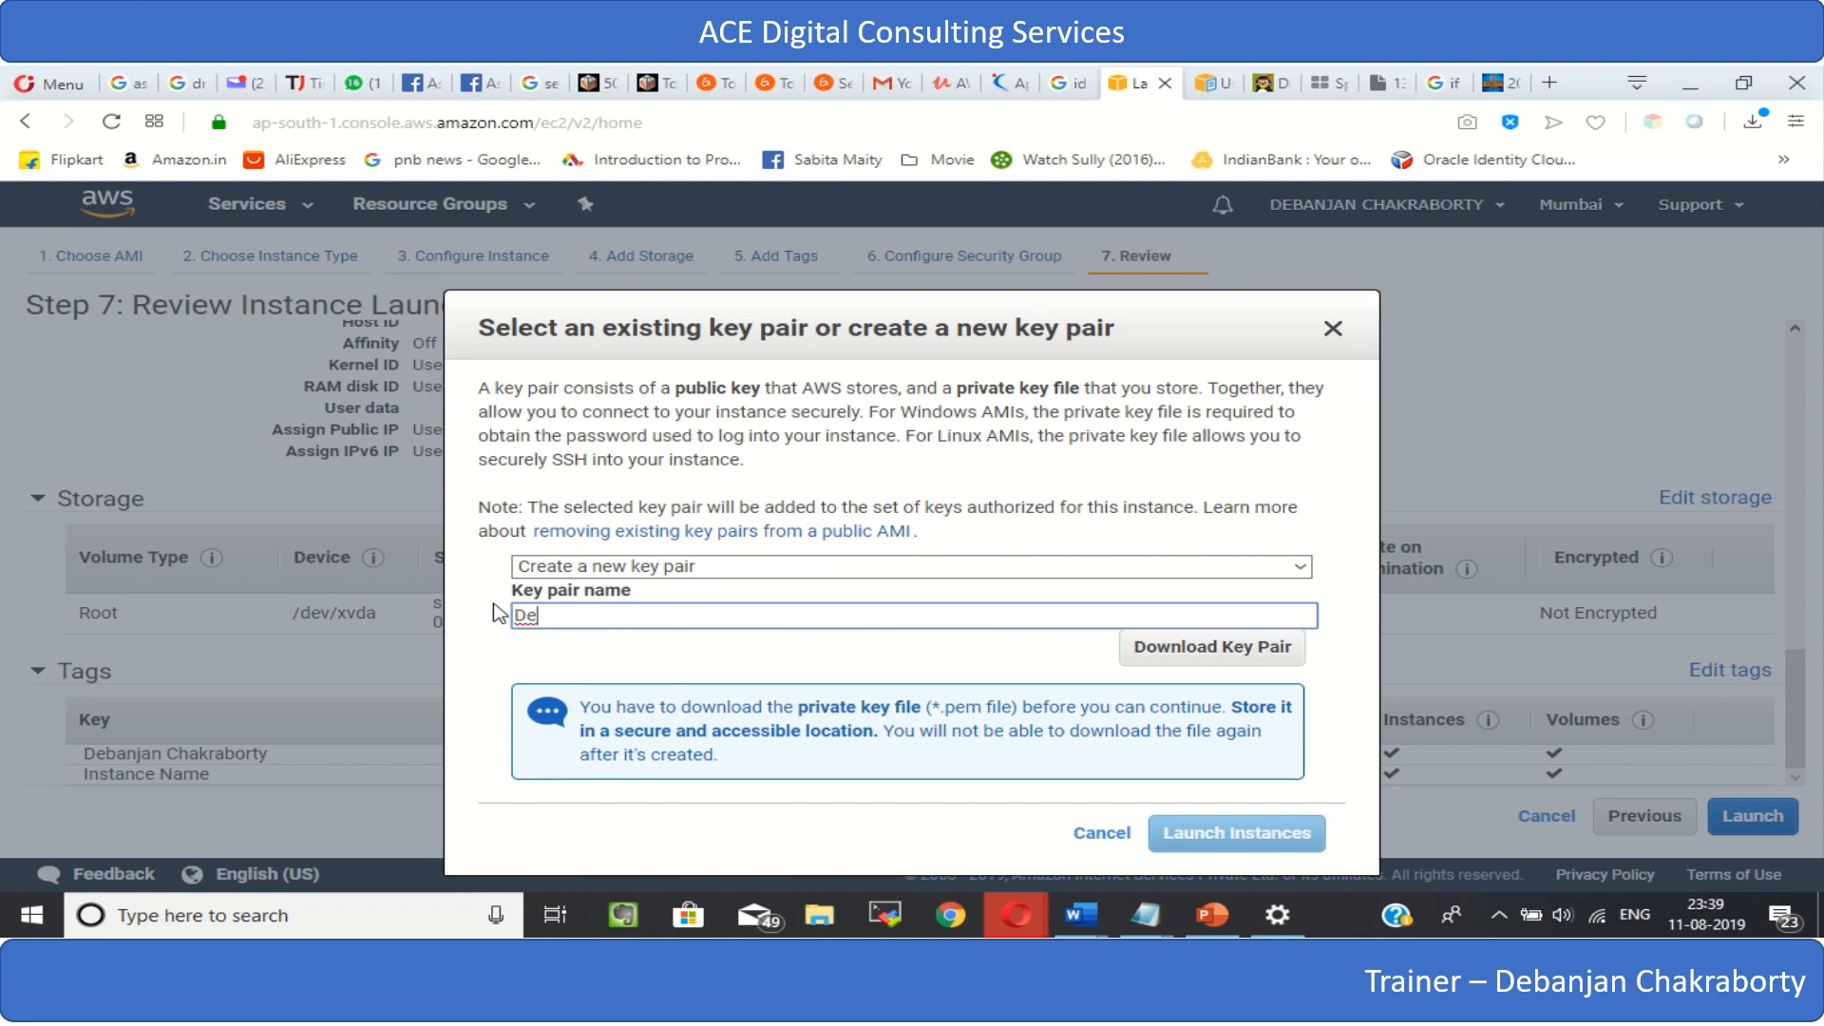
{"action": "key", "text": "BackSpace"}
{"action": "key", "text": "BackSpace"}
{"action": "type", "text": "irs"}
{"action": "key", "text": "BackSpace"}
{"action": "key", "text": "BackSpace"}
{"action": "key", "text": "BackSpace"}
{"action": "key", "text": "BackSpace"}
{"action": "key", "text": "BackSpace"}
{"action": "type", "text": "D"}
{"action": "key", "text": "BackSpace"}
{"action": "type", "text": "bF"}
{"action": "type", "text": "irstIns11082019"}
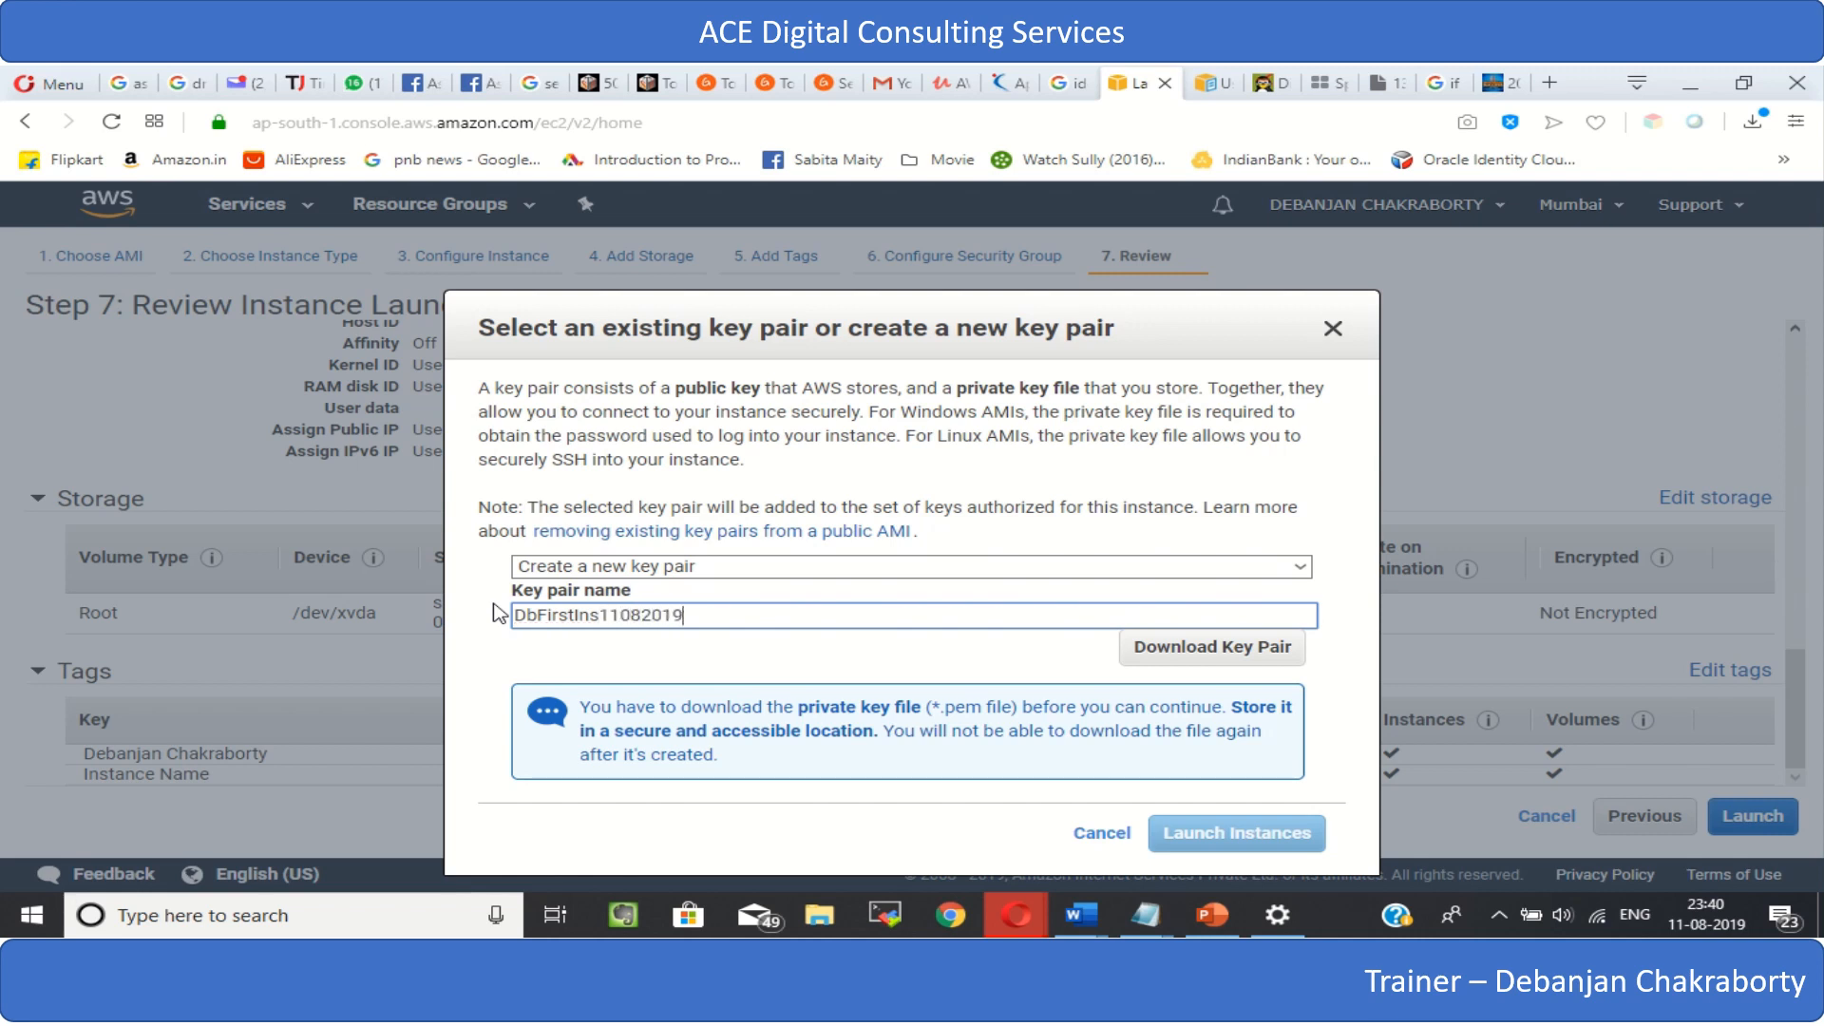
{"action": "left_click", "coordinate": [1205, 653]}
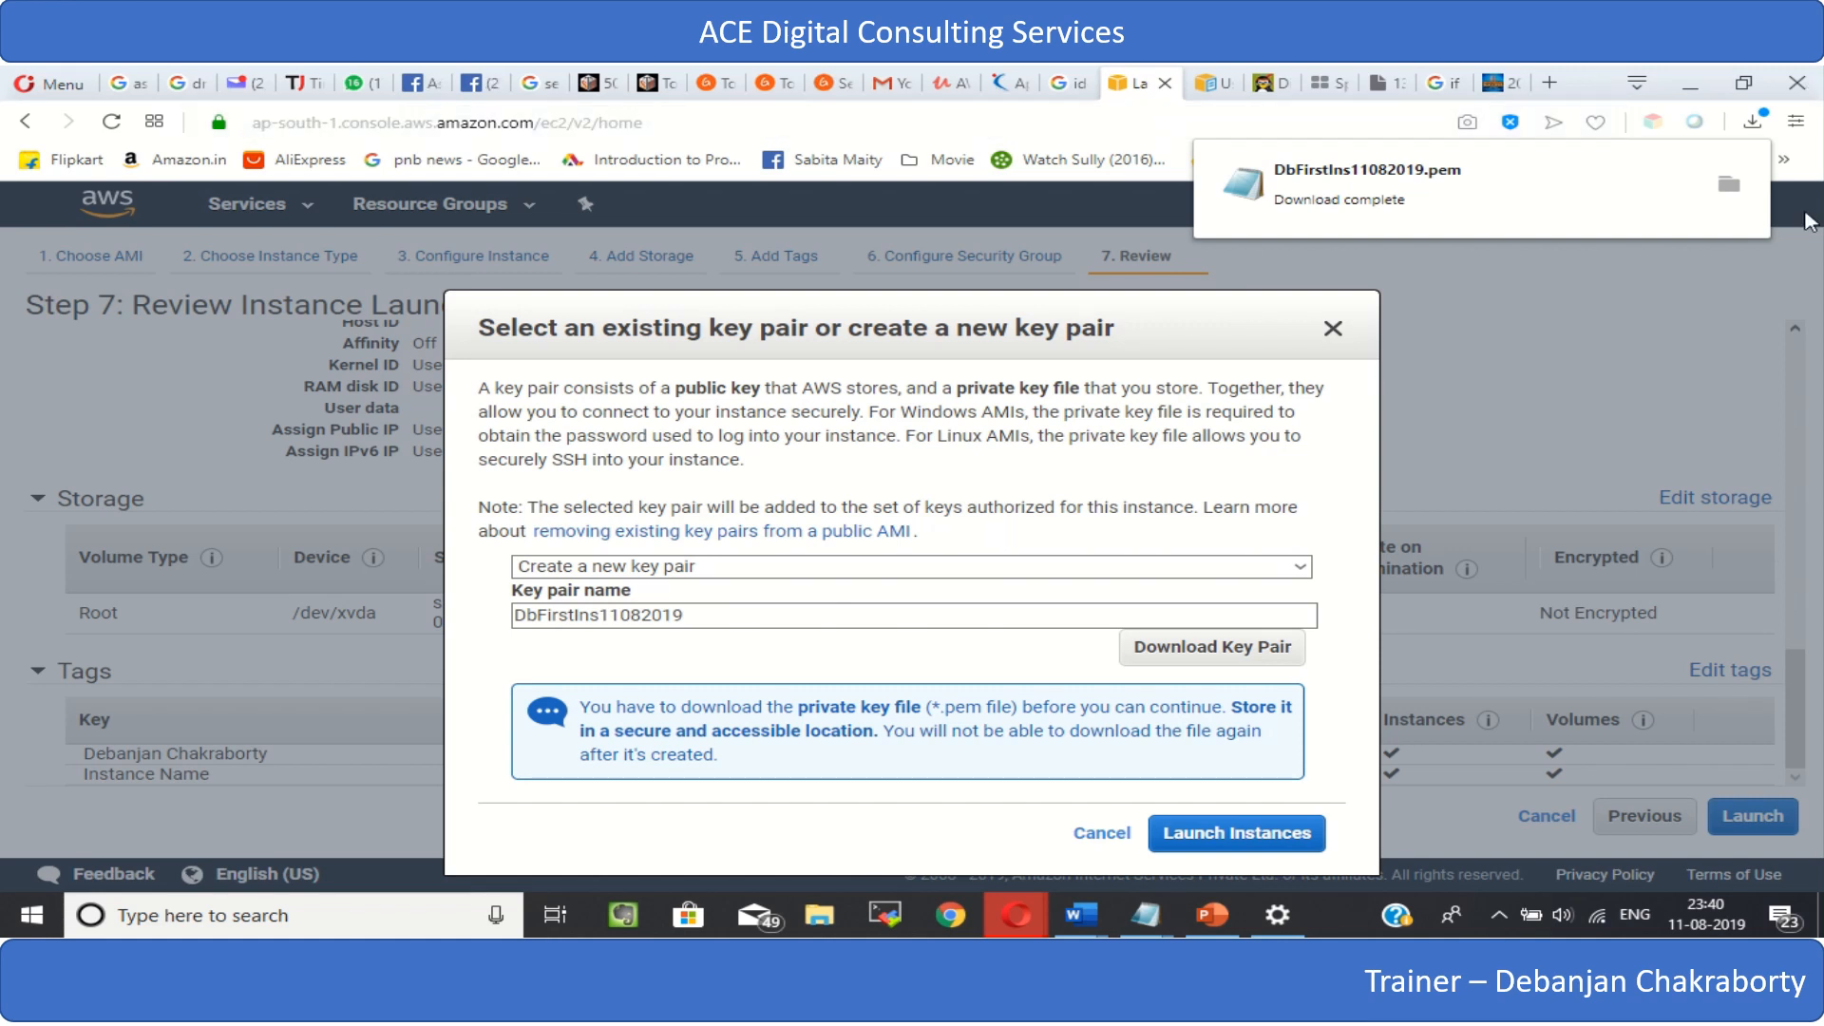
{"action": "left_click", "coordinate": [1644, 267]}
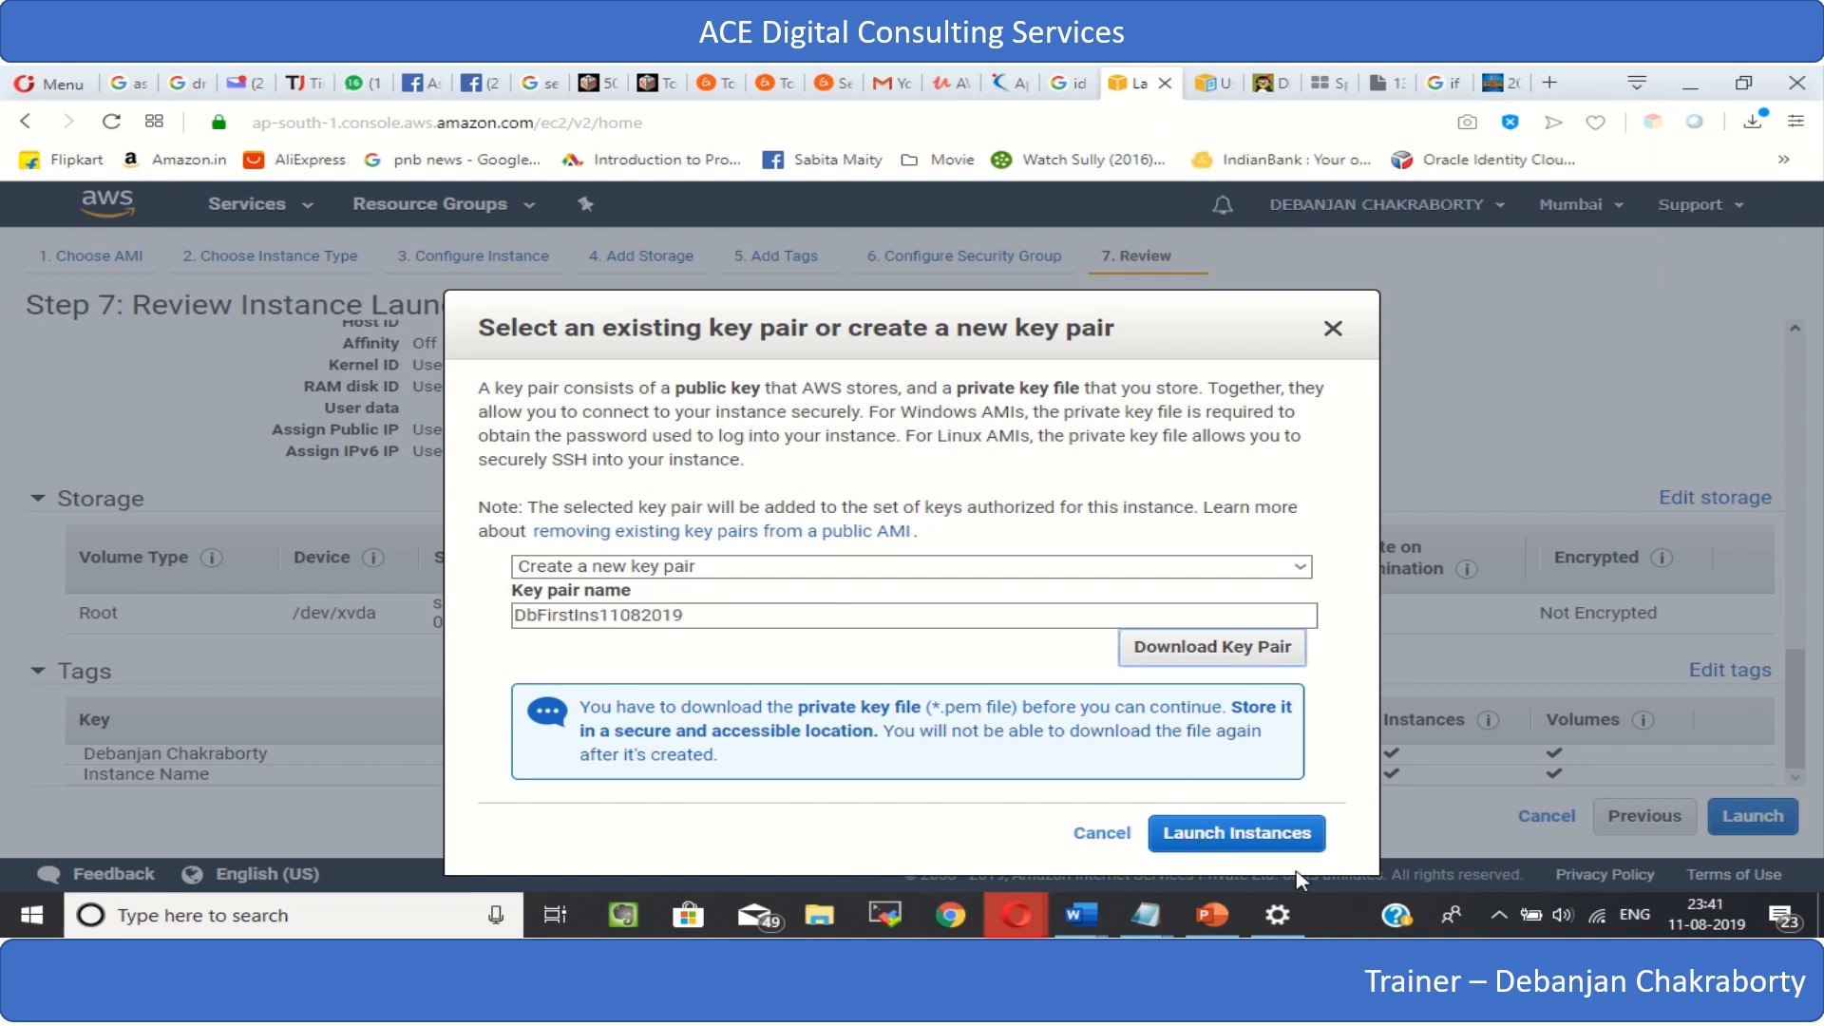
- Launch the instance, checking its launch log before opening the instances list
{"action": "left_click", "coordinate": [1258, 841]}
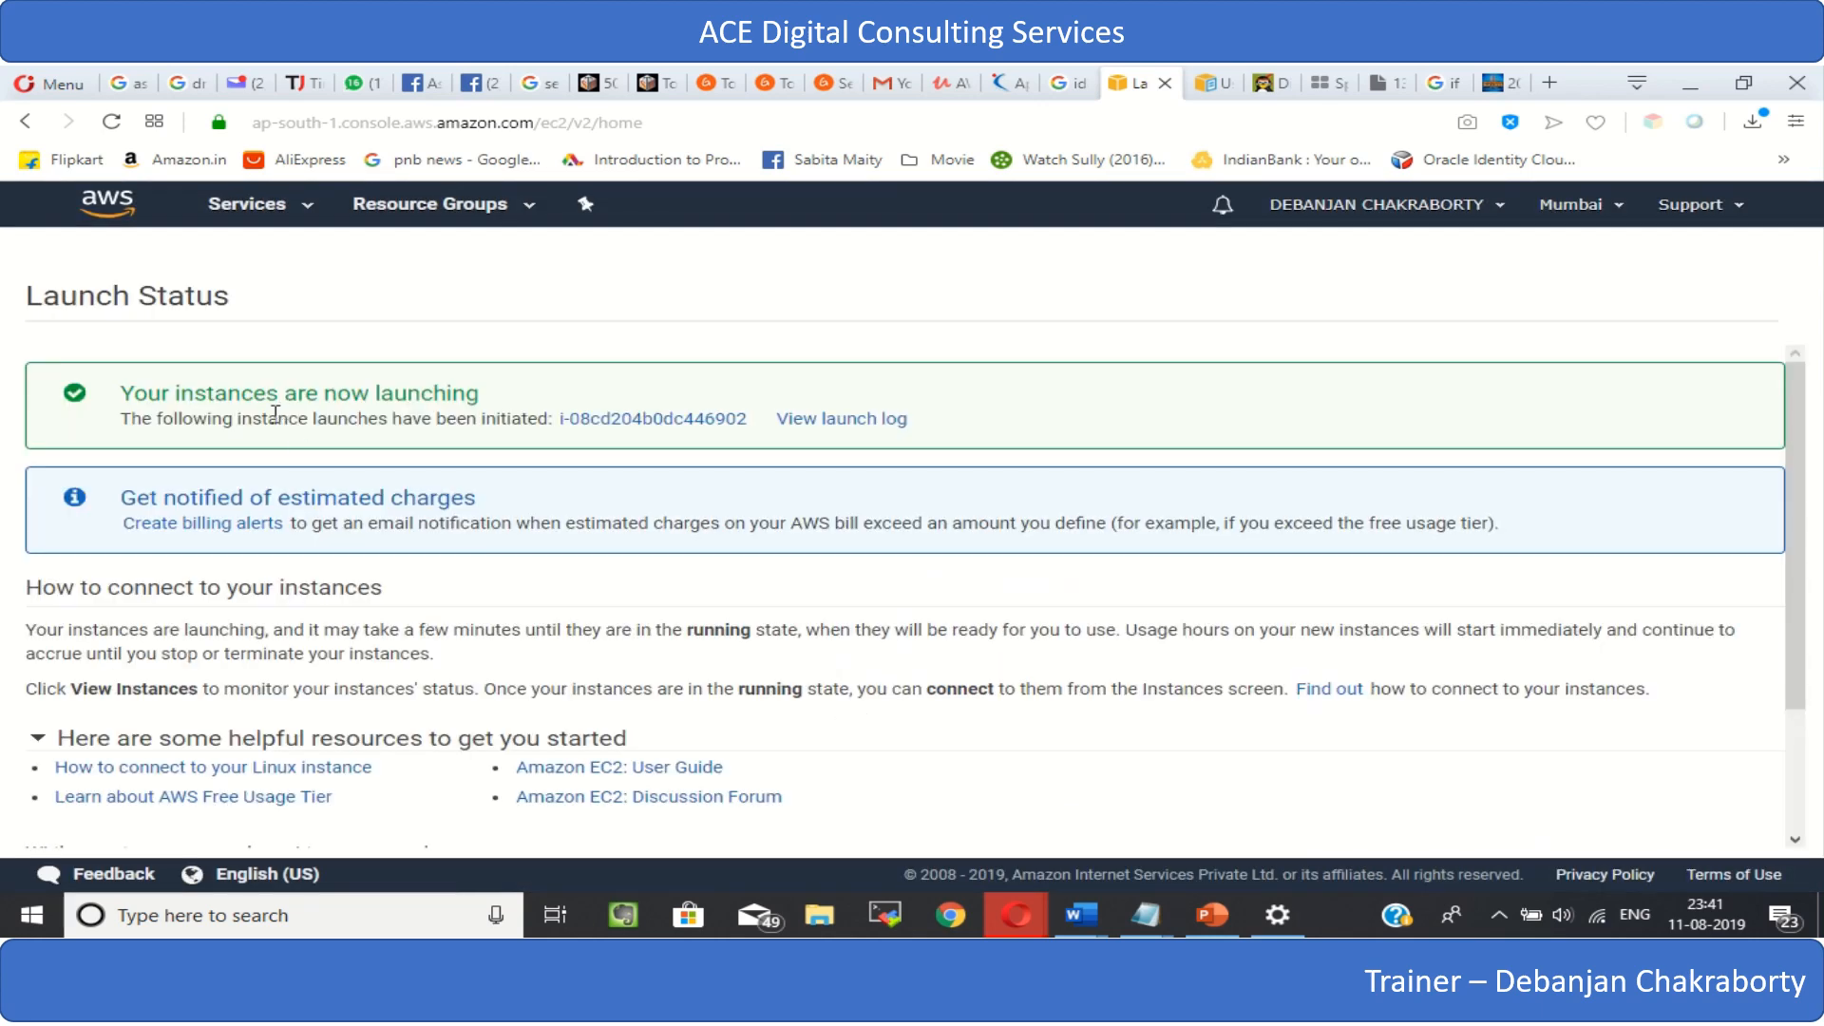
{"action": "scroll", "coordinate": [416, 479], "scroll_direction": "down", "scroll_amount": 3}
{"action": "scroll", "coordinate": [419, 475], "scroll_direction": "up", "scroll_amount": 3}
{"action": "left_click", "coordinate": [845, 429]}
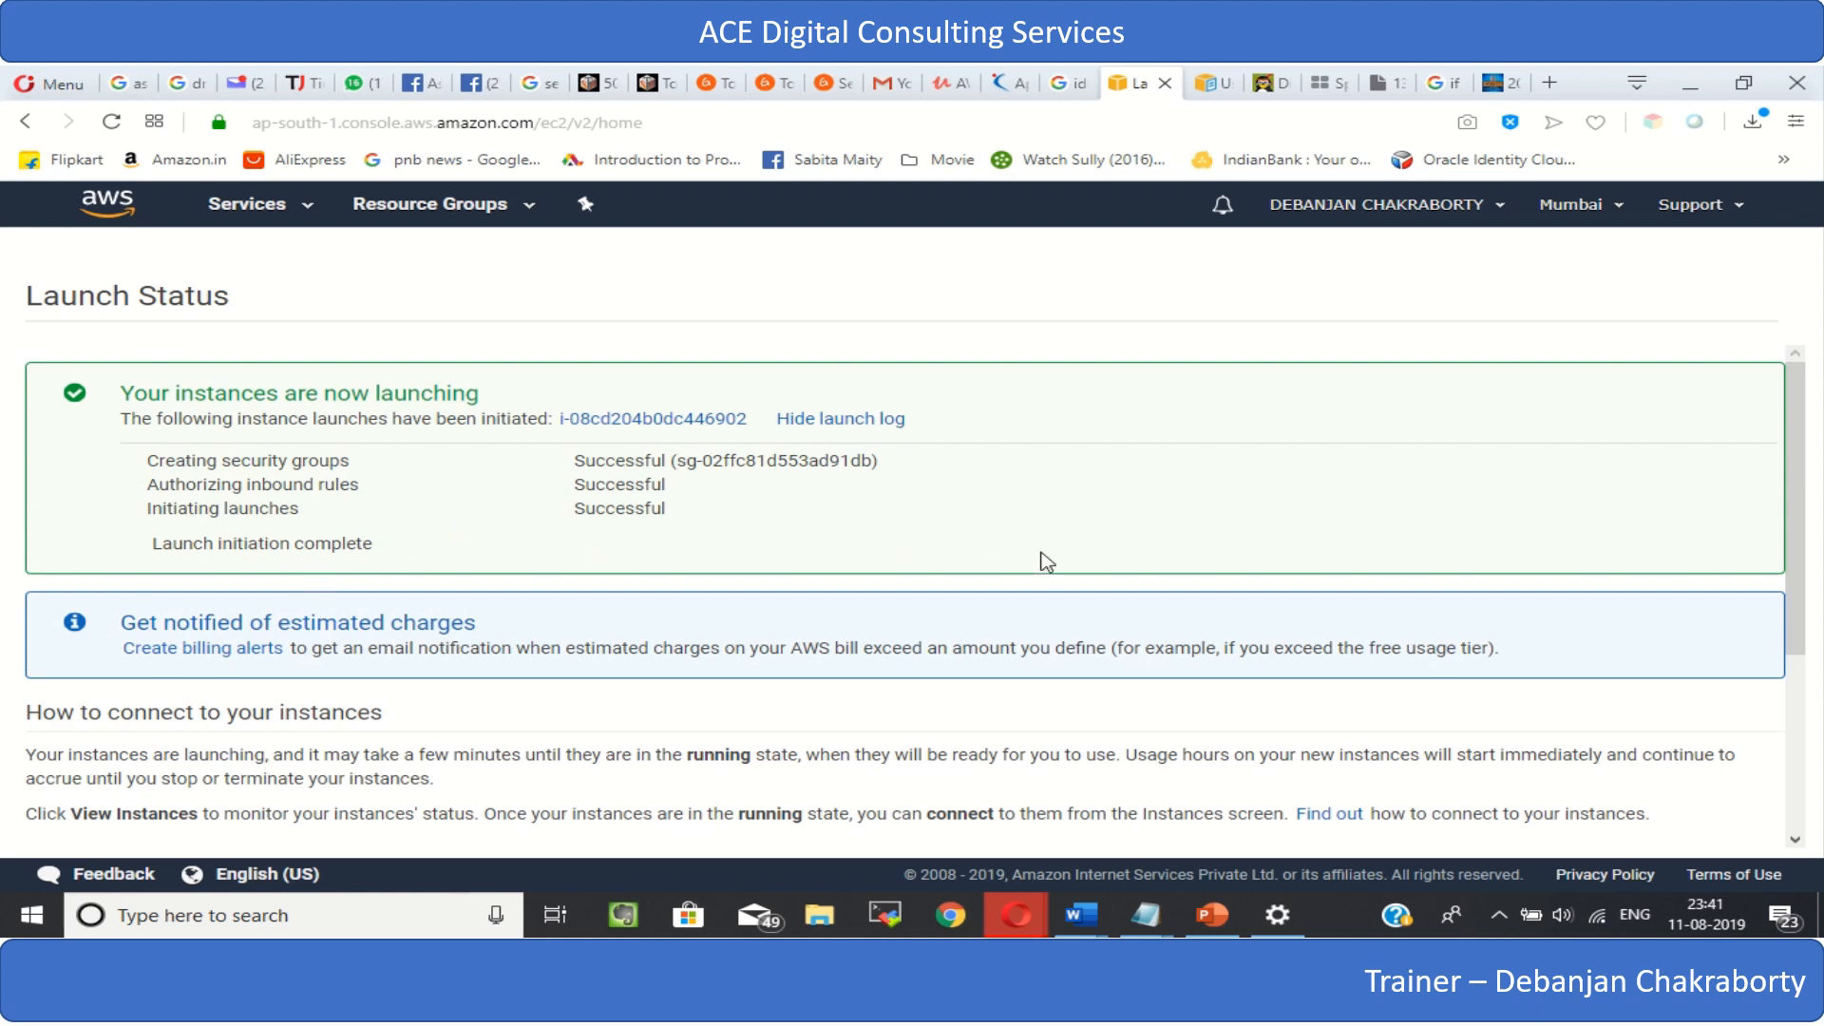
{"action": "scroll", "coordinate": [1054, 554], "scroll_direction": "down", "scroll_amount": 3}
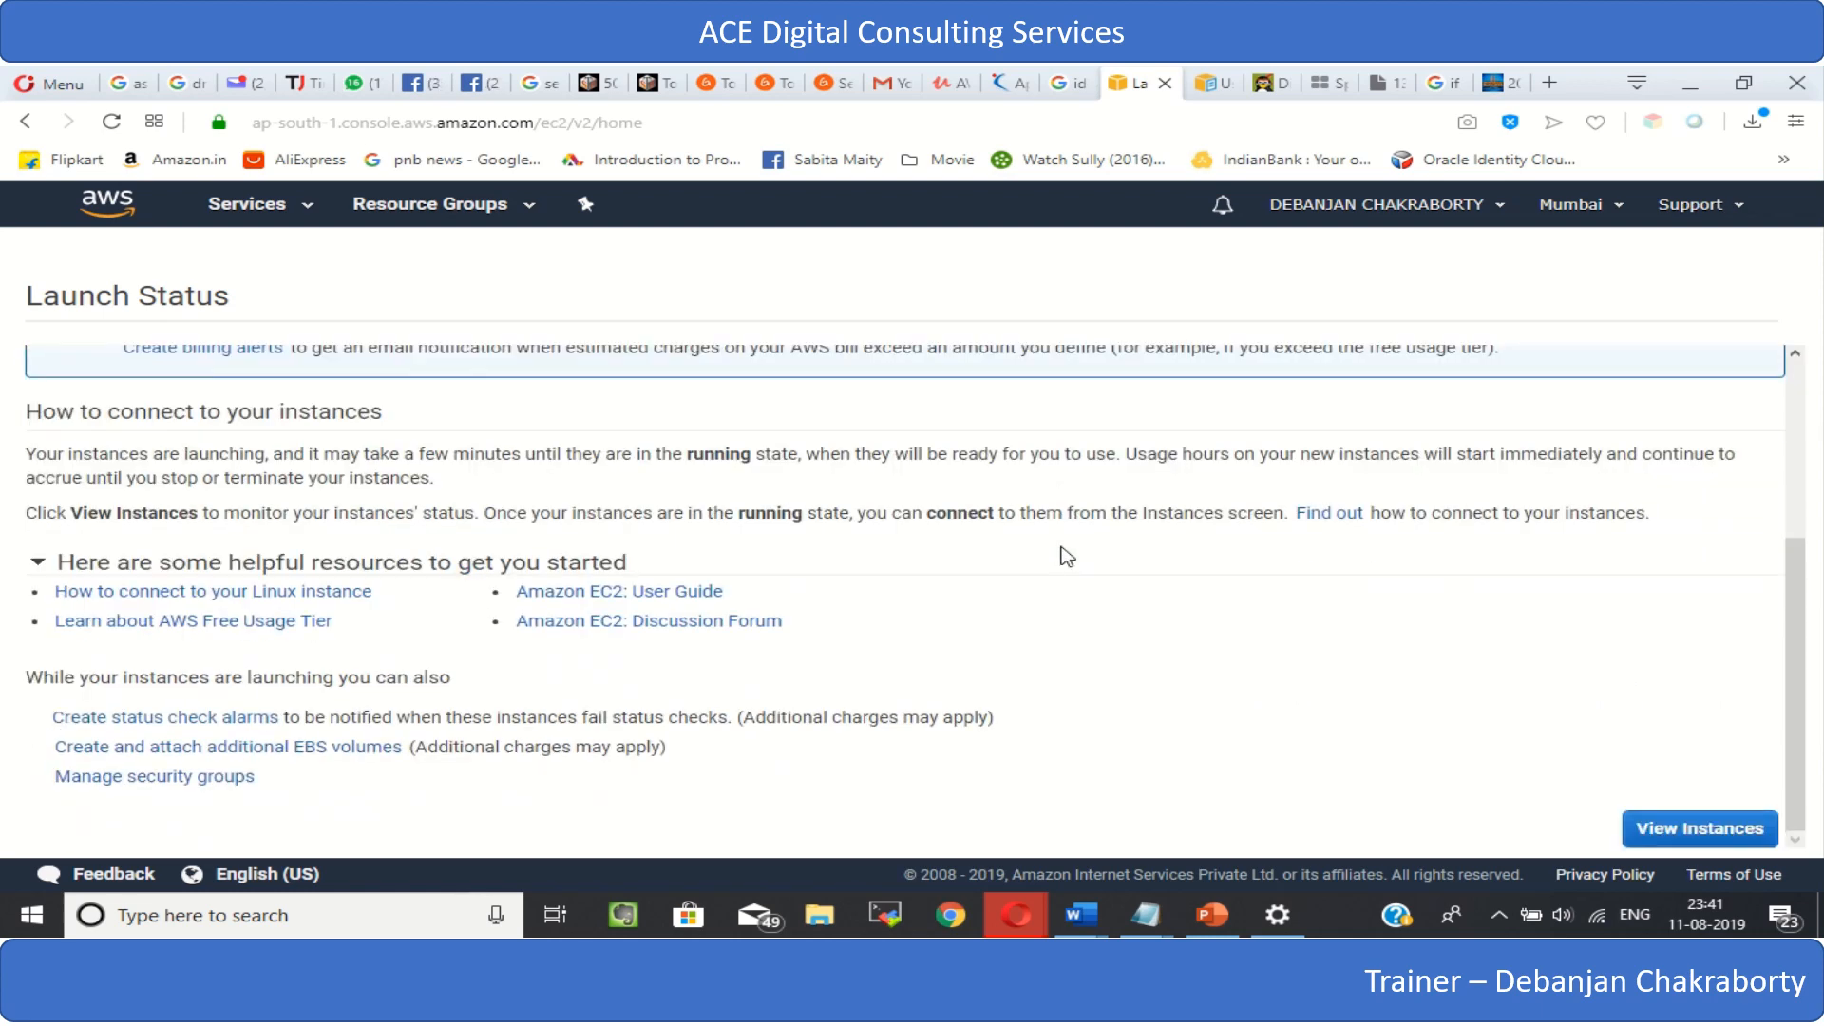
{"action": "left_click", "coordinate": [1713, 837]}
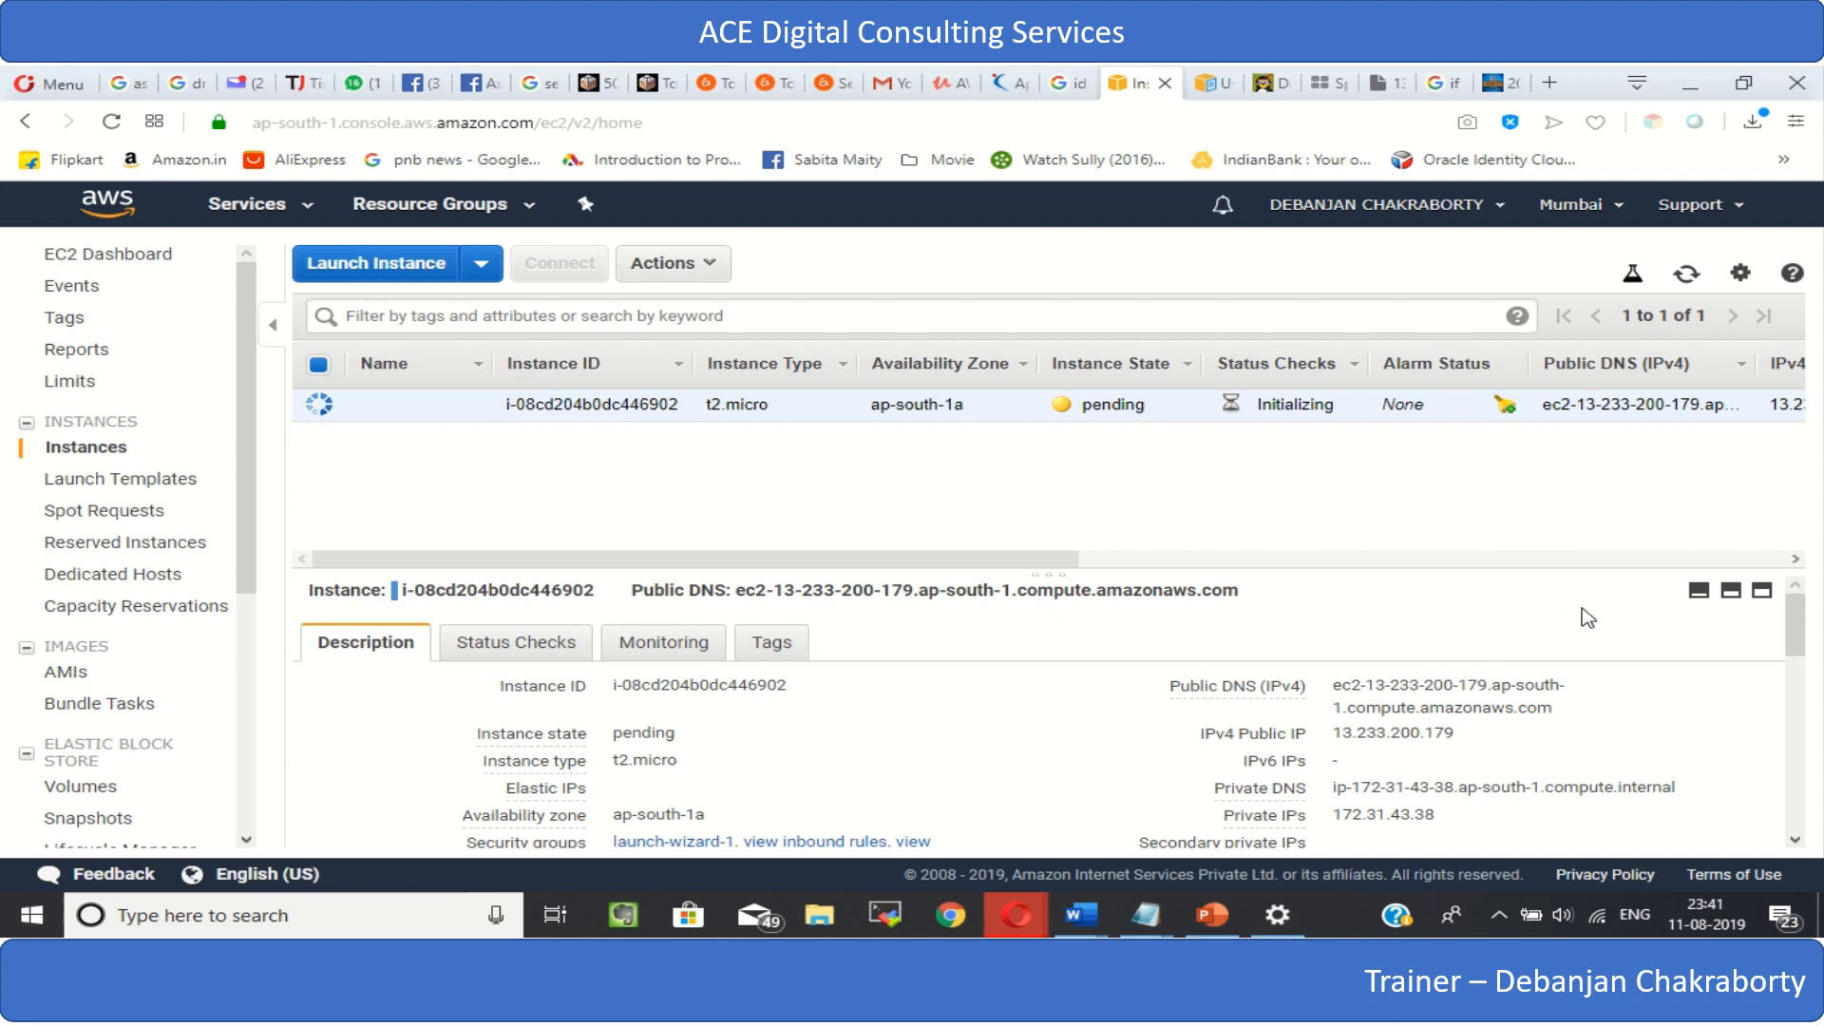
- Close the Windows Settings window behind the browser and return to the EC2 instances list in Opera
{"action": "left_click", "coordinate": [1698, 92]}
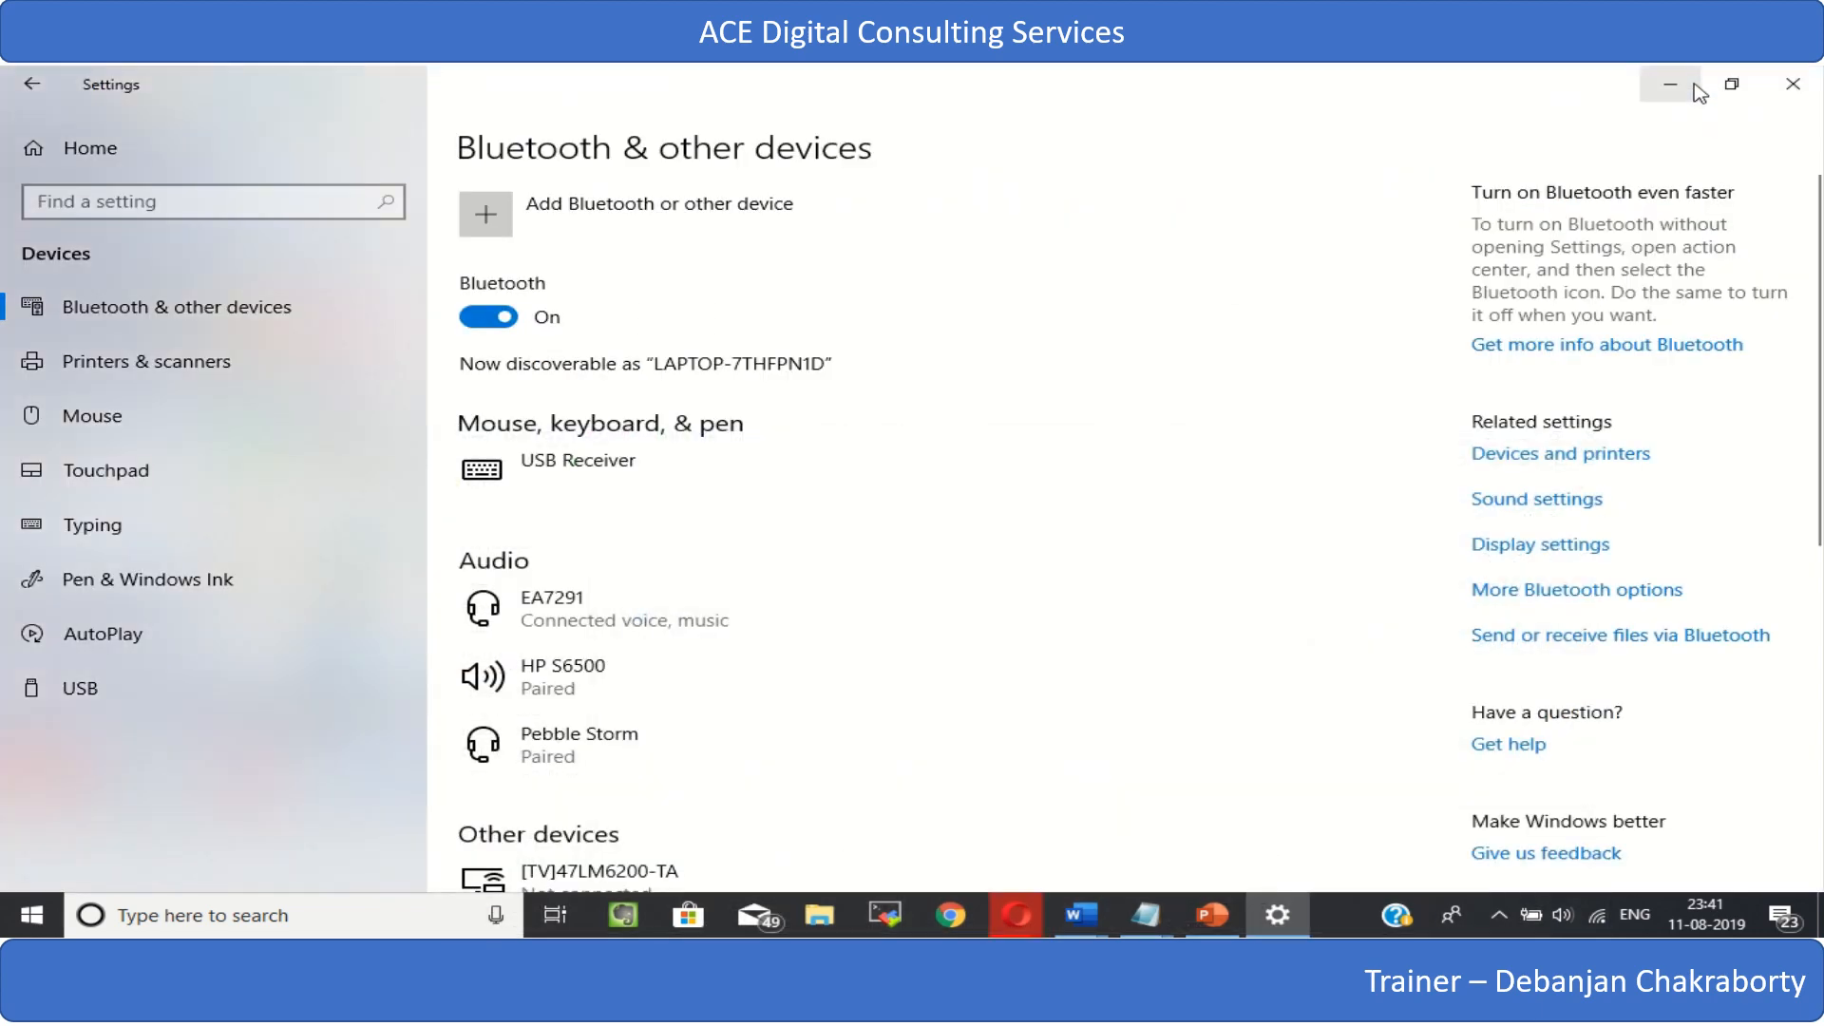
{"action": "left_click", "coordinate": [1793, 84]}
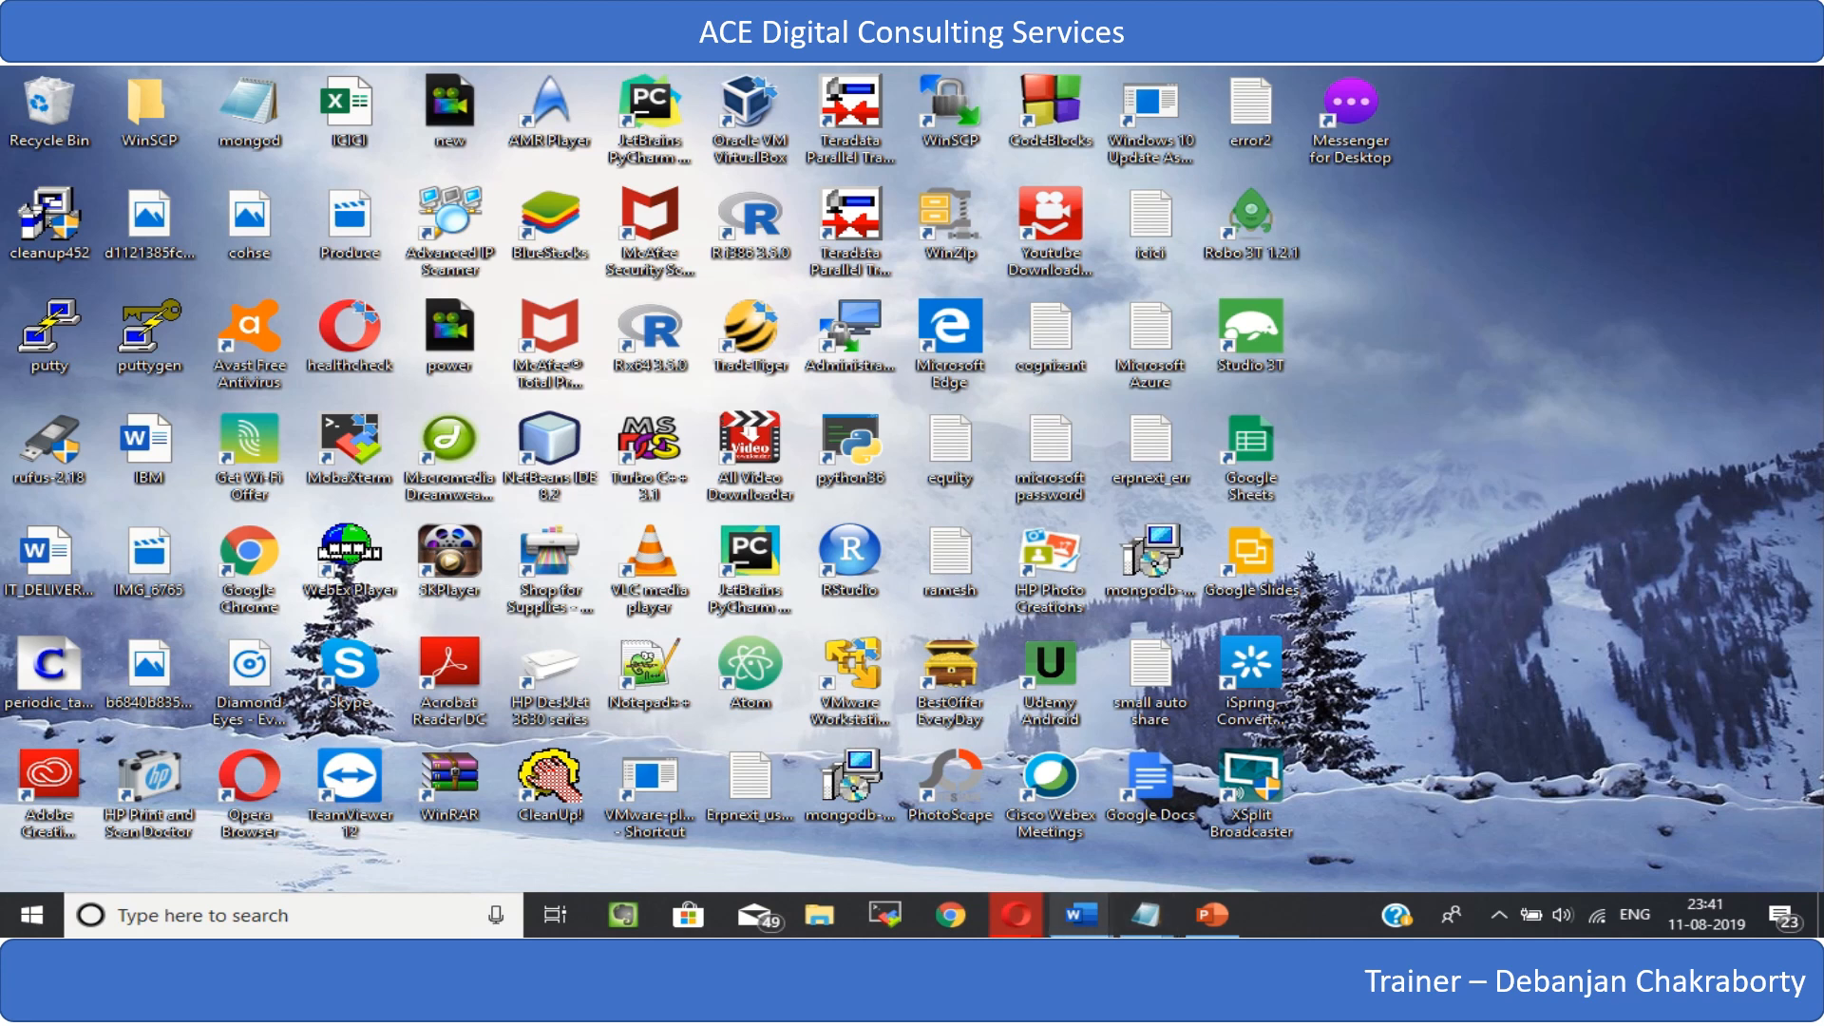
{"action": "mouse_move", "coordinate": [1021, 921]}
{"action": "left_click", "coordinate": [997, 843]}
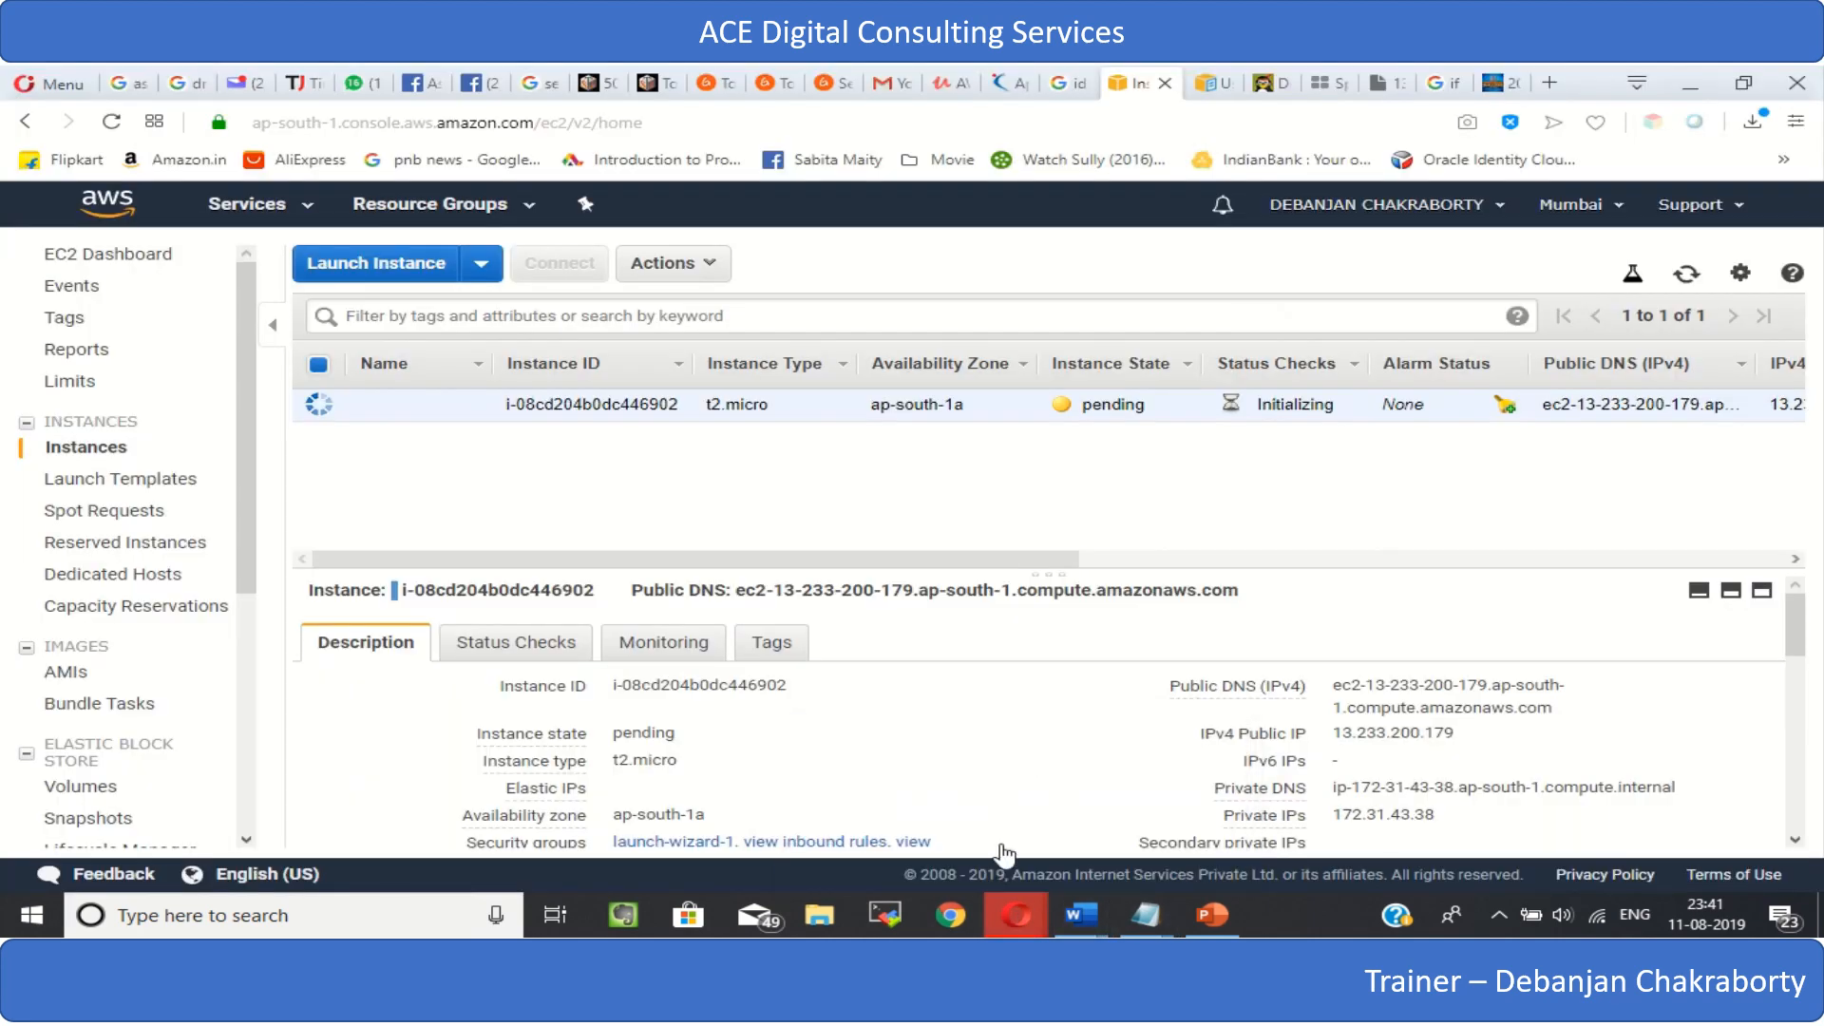
{"action": "left_click", "coordinate": [1549, 82]}
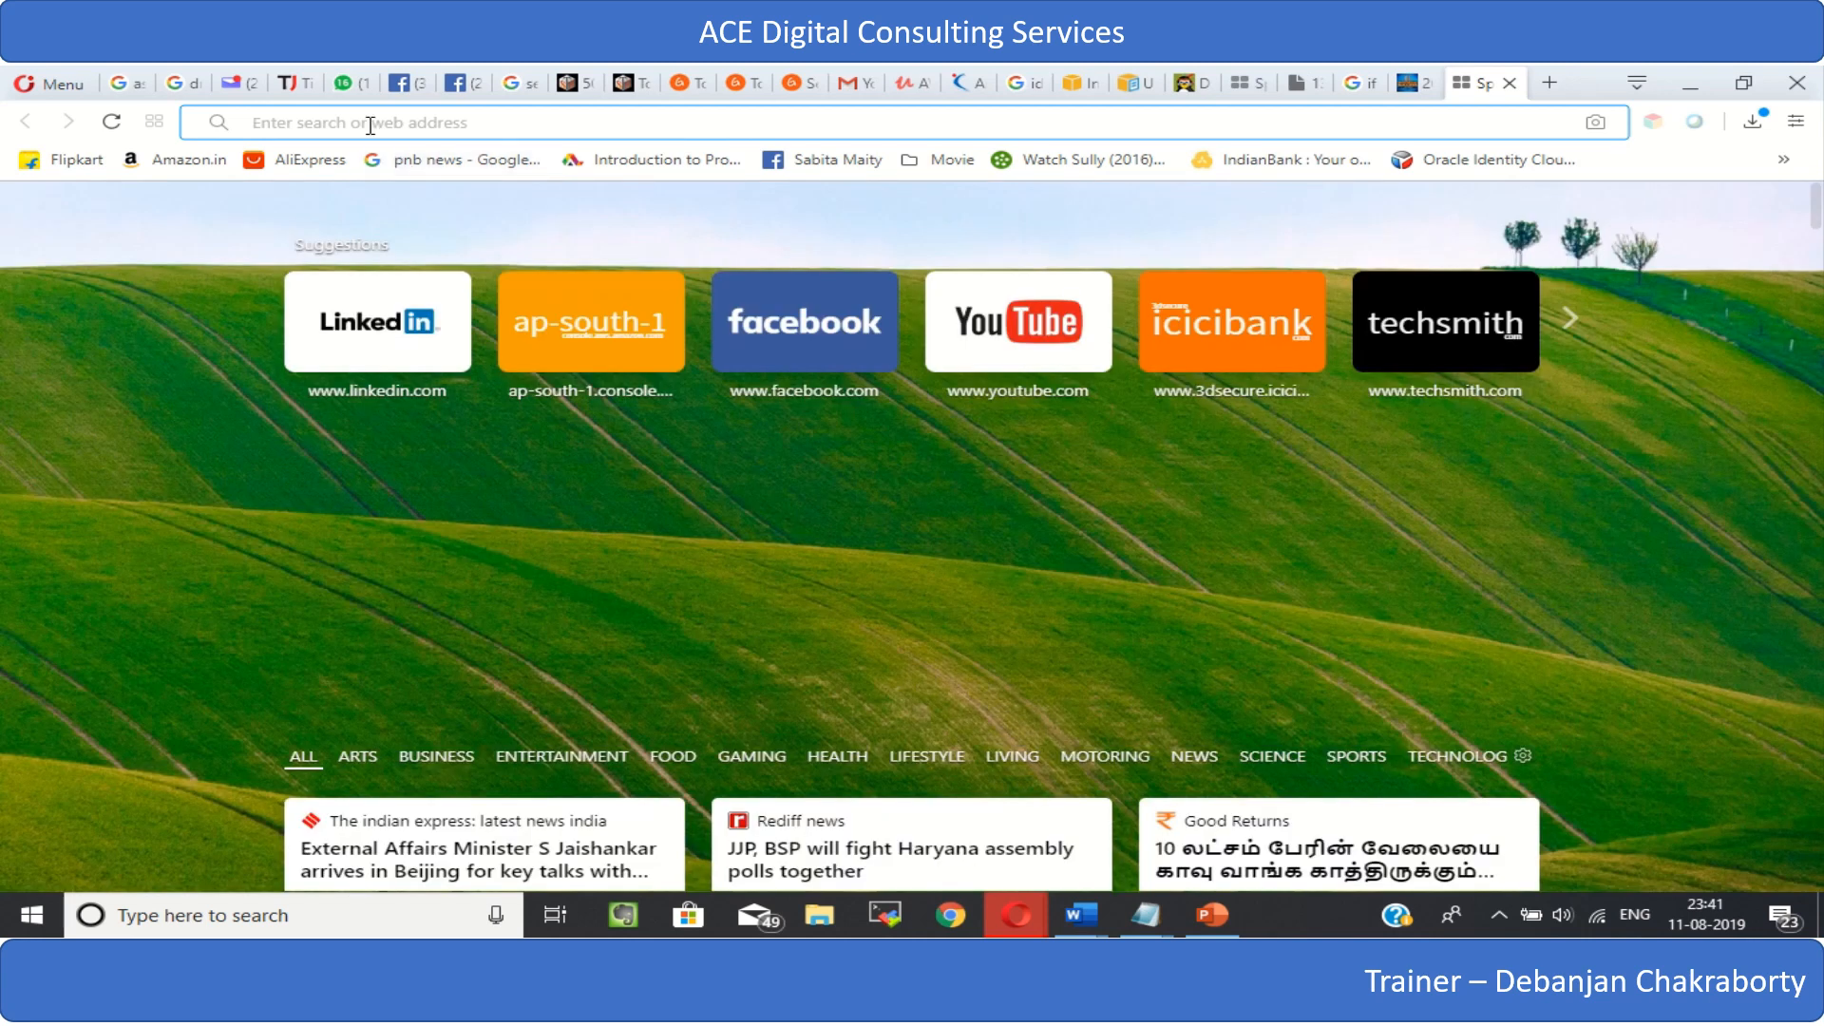
{"action": "type", "text": "www.google.co.in"}
{"action": "key", "text": "Return"}
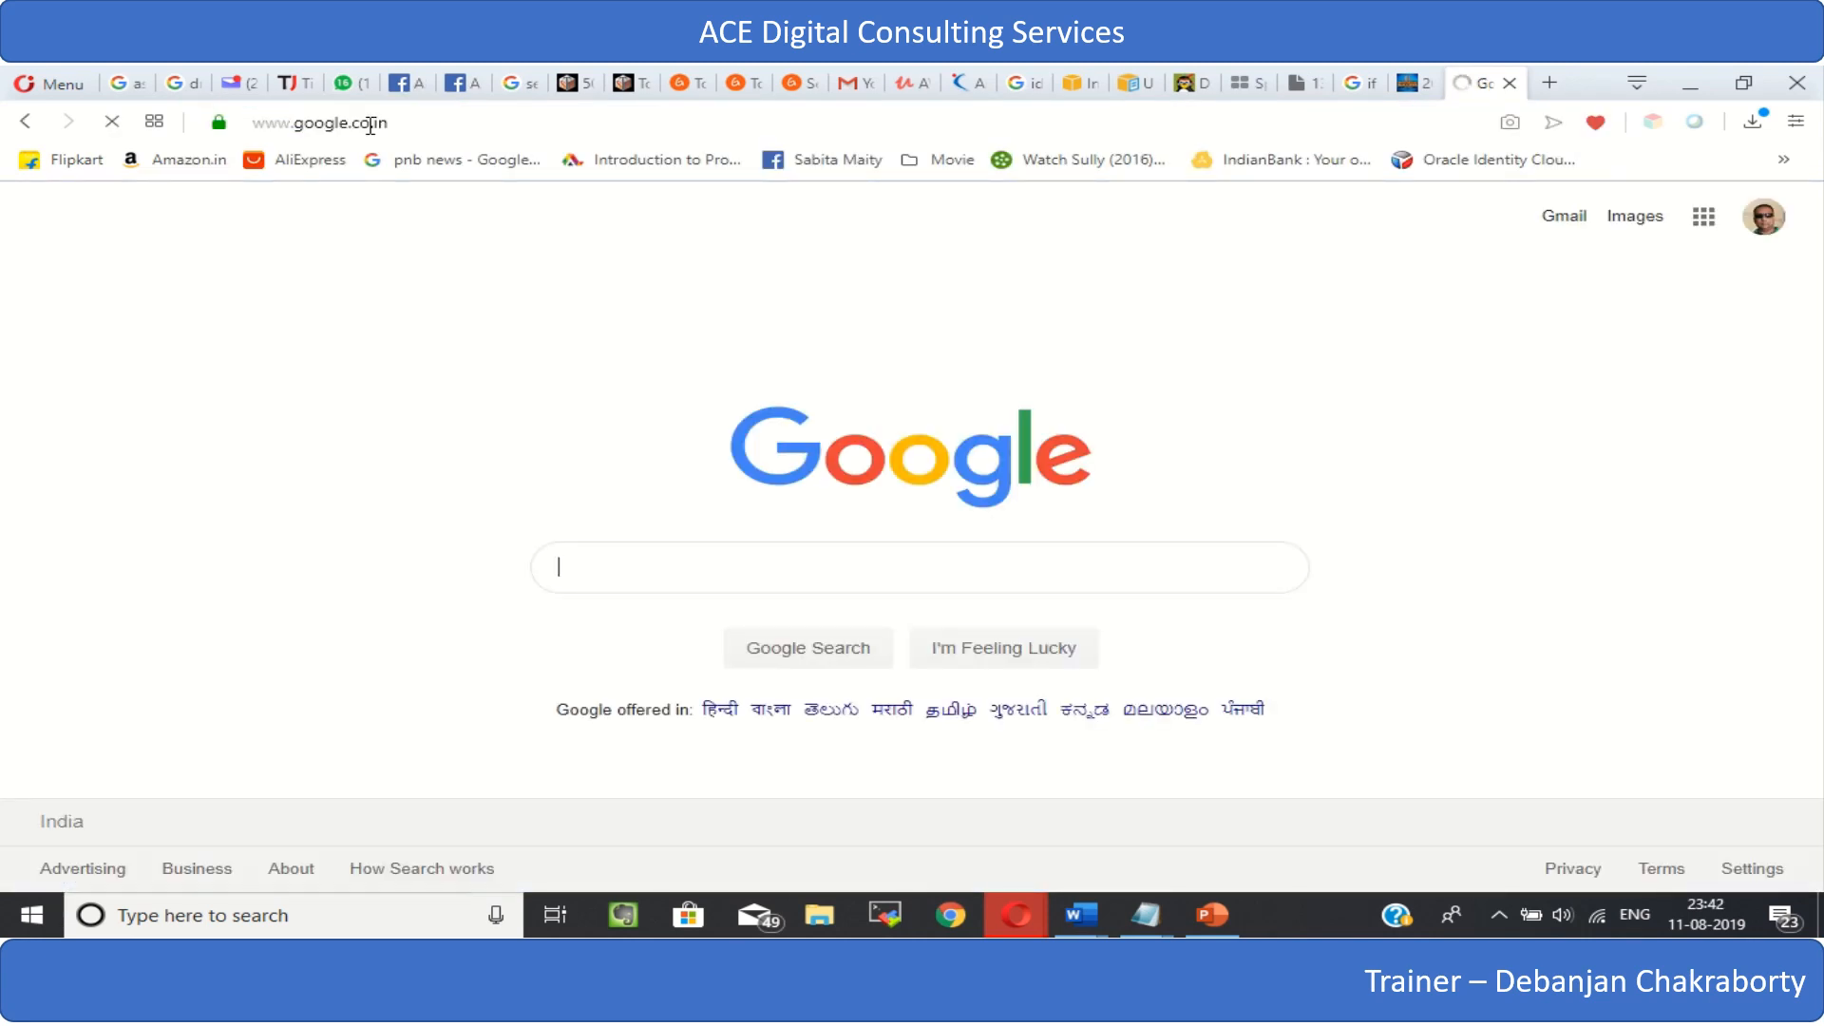
{"action": "type", "text": "putty"}
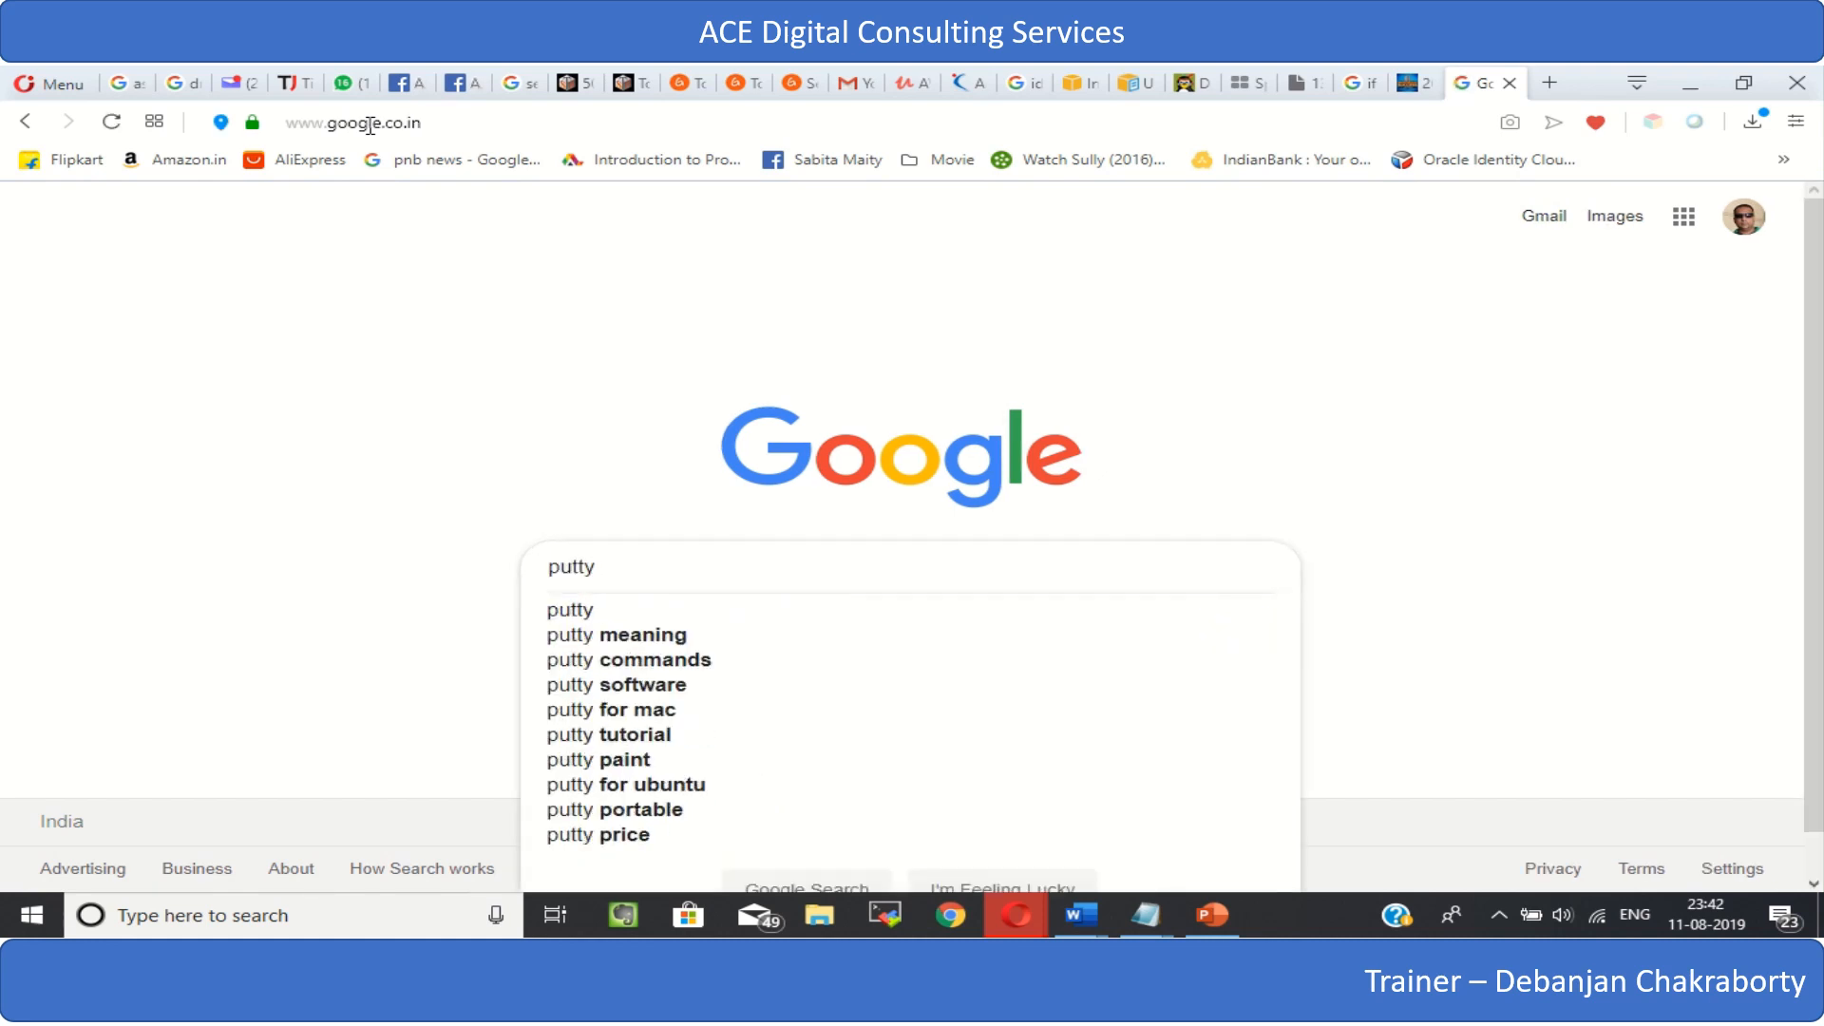
{"action": "type", "text": " down"}
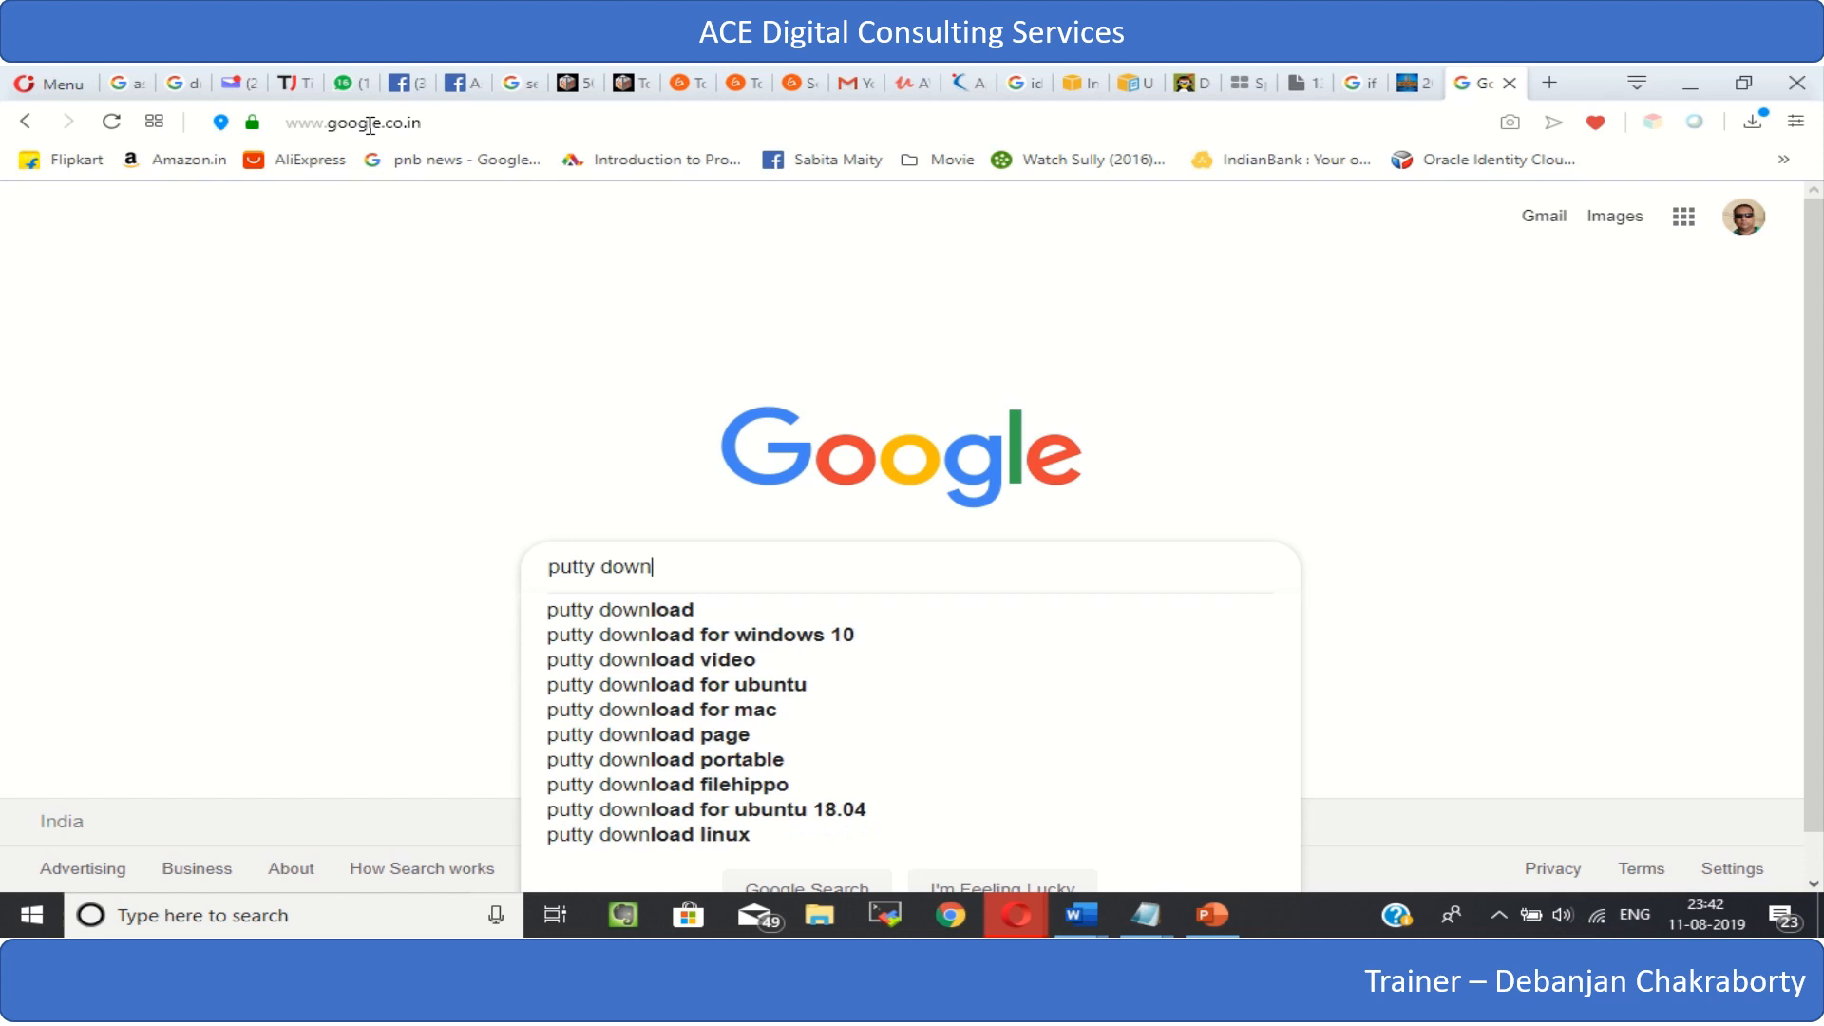
{"action": "left_click", "coordinate": [575, 636]}
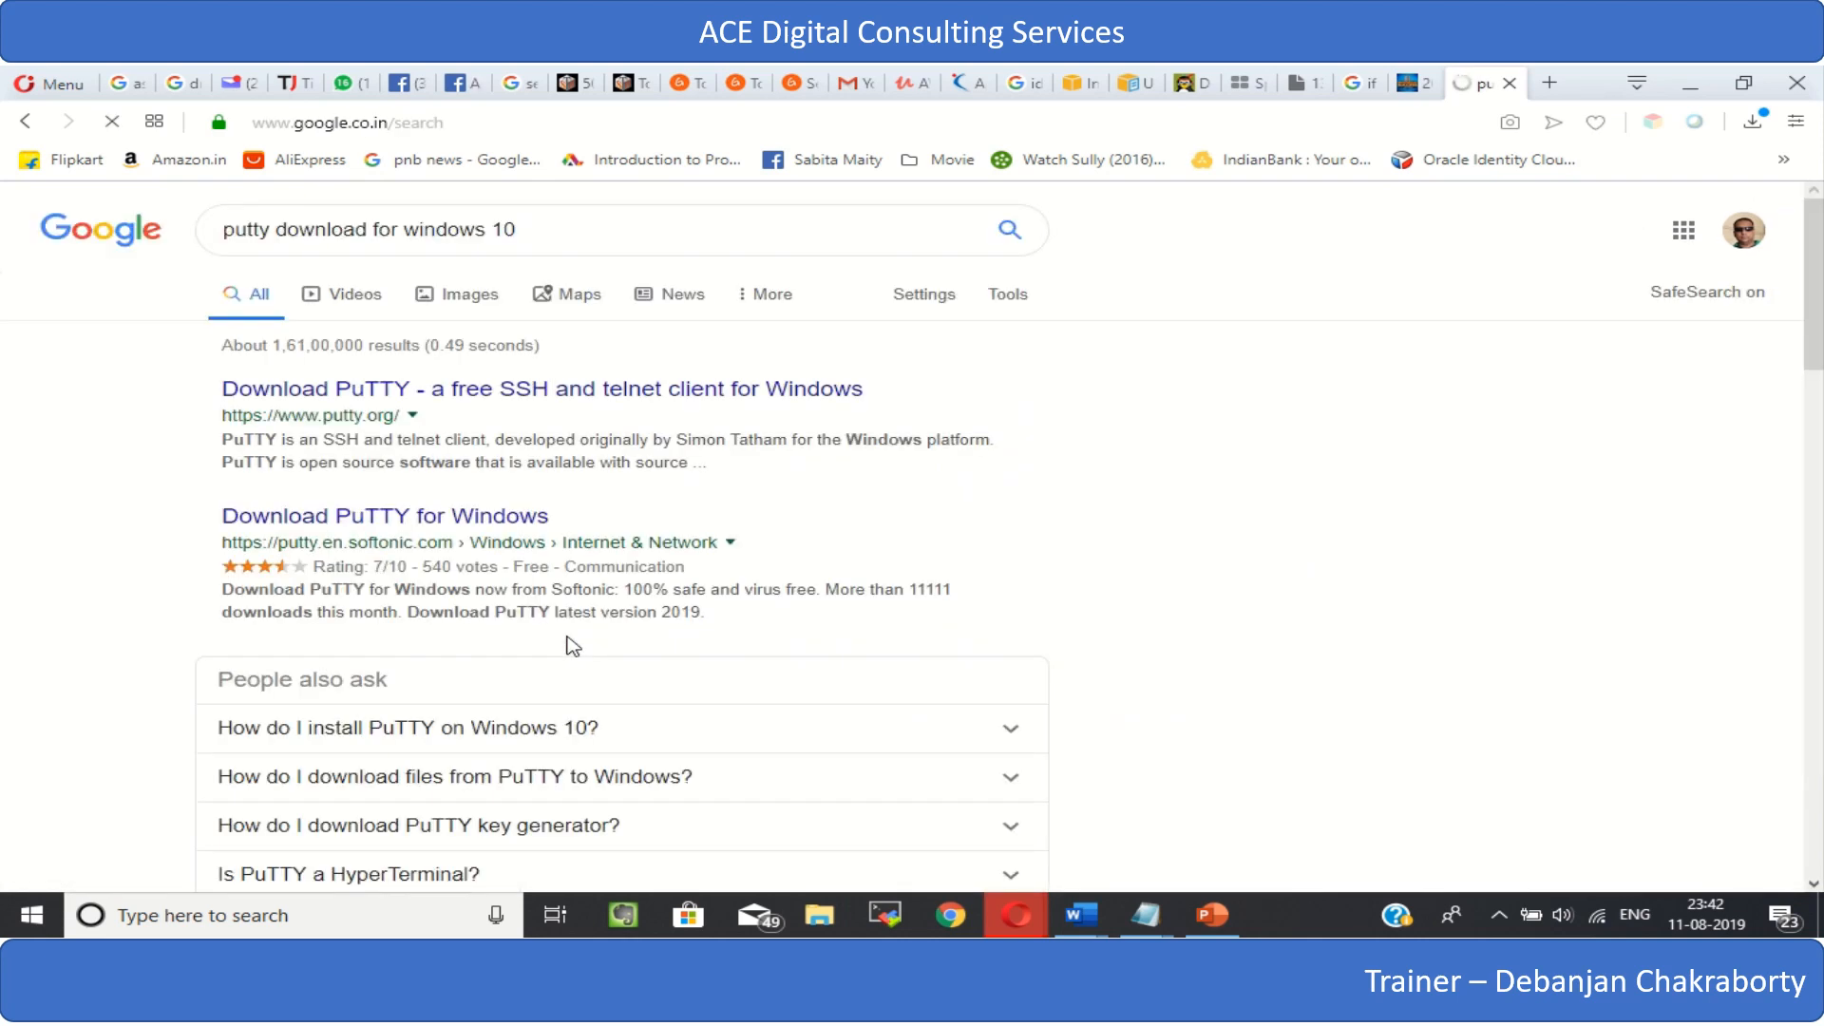
- Open the putty.org search result and look over its download page
{"action": "left_click", "coordinate": [454, 403]}
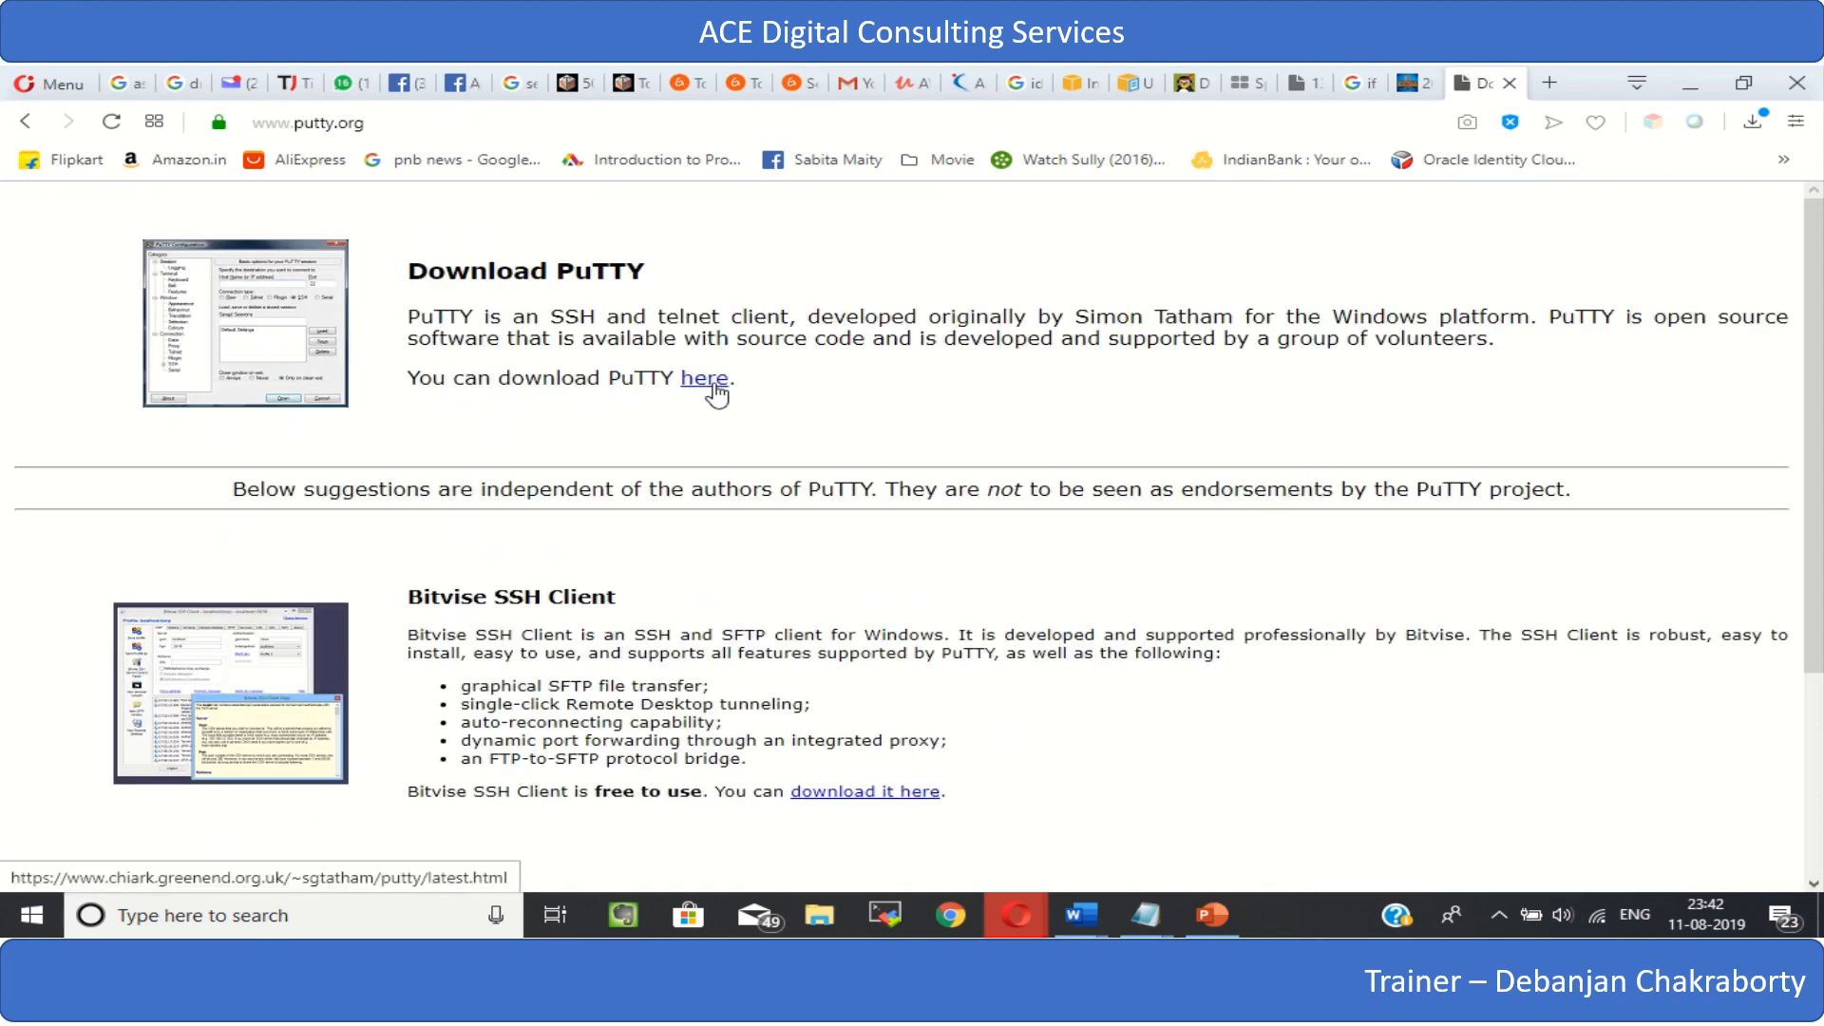
{"action": "scroll", "coordinate": [504, 514], "scroll_direction": "down", "scroll_amount": 3}
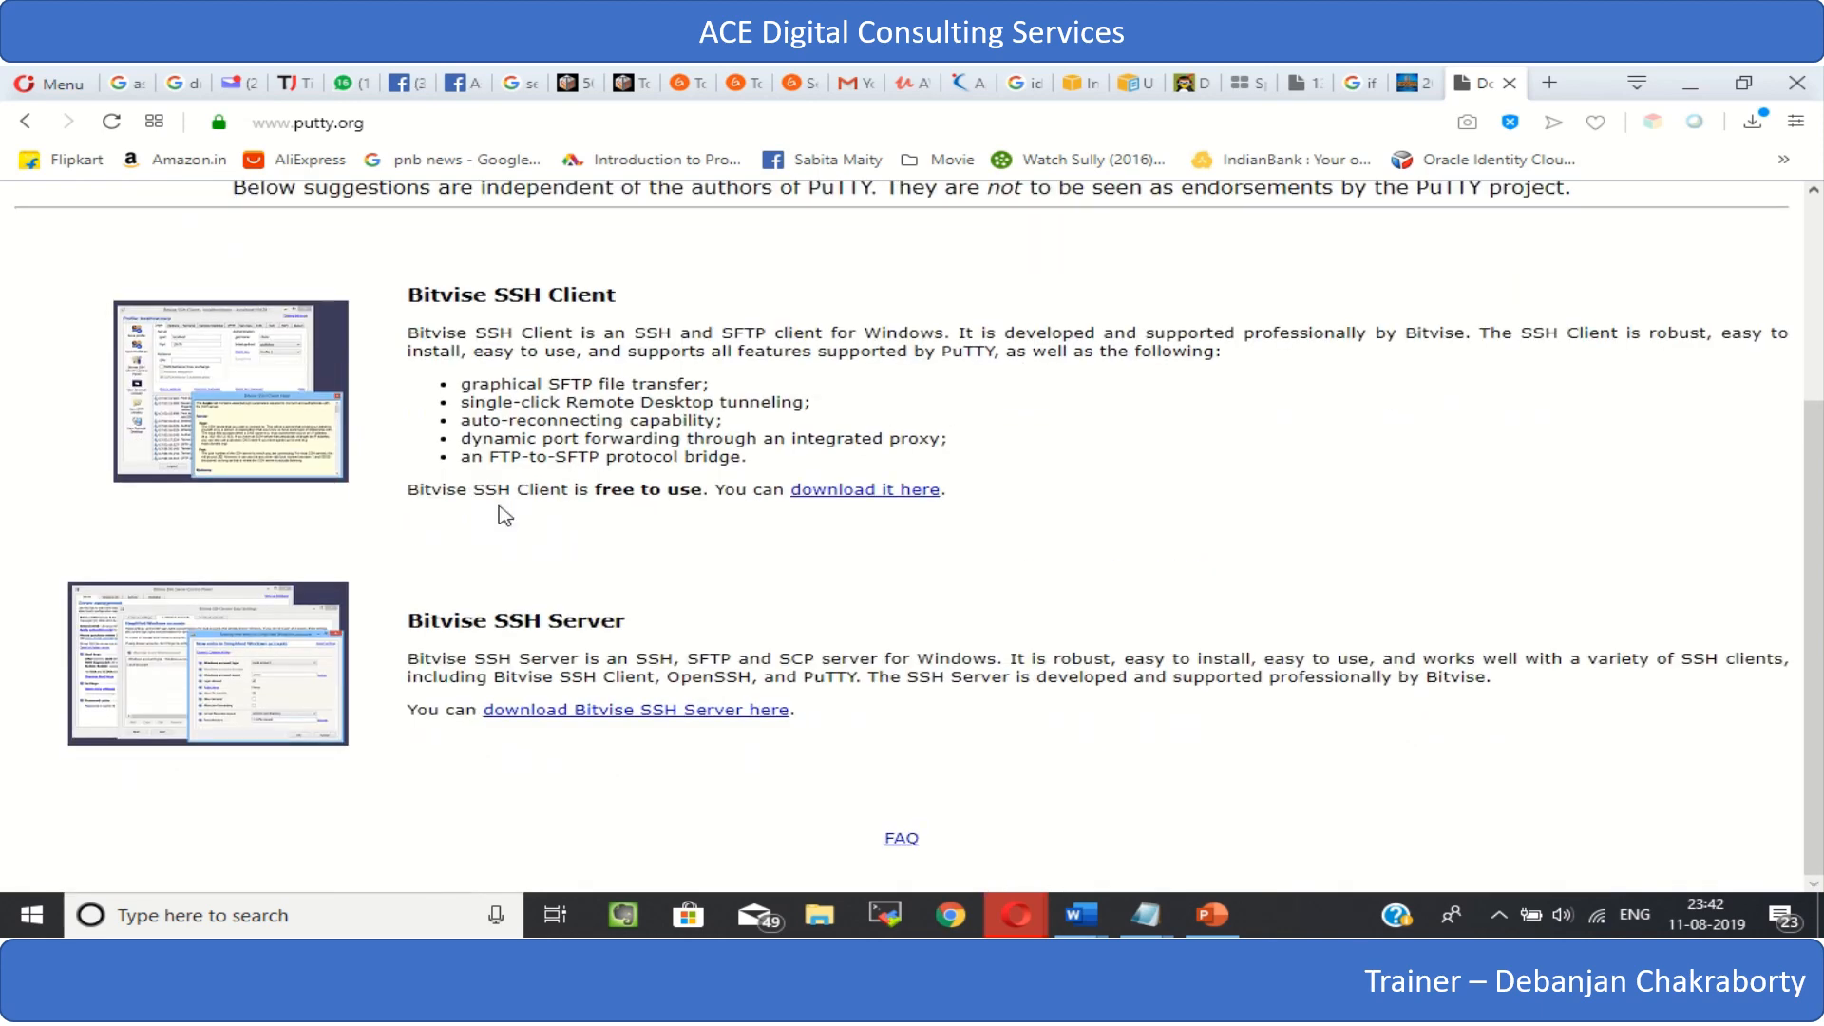
{"action": "scroll", "coordinate": [498, 522], "scroll_direction": "up", "scroll_amount": 3}
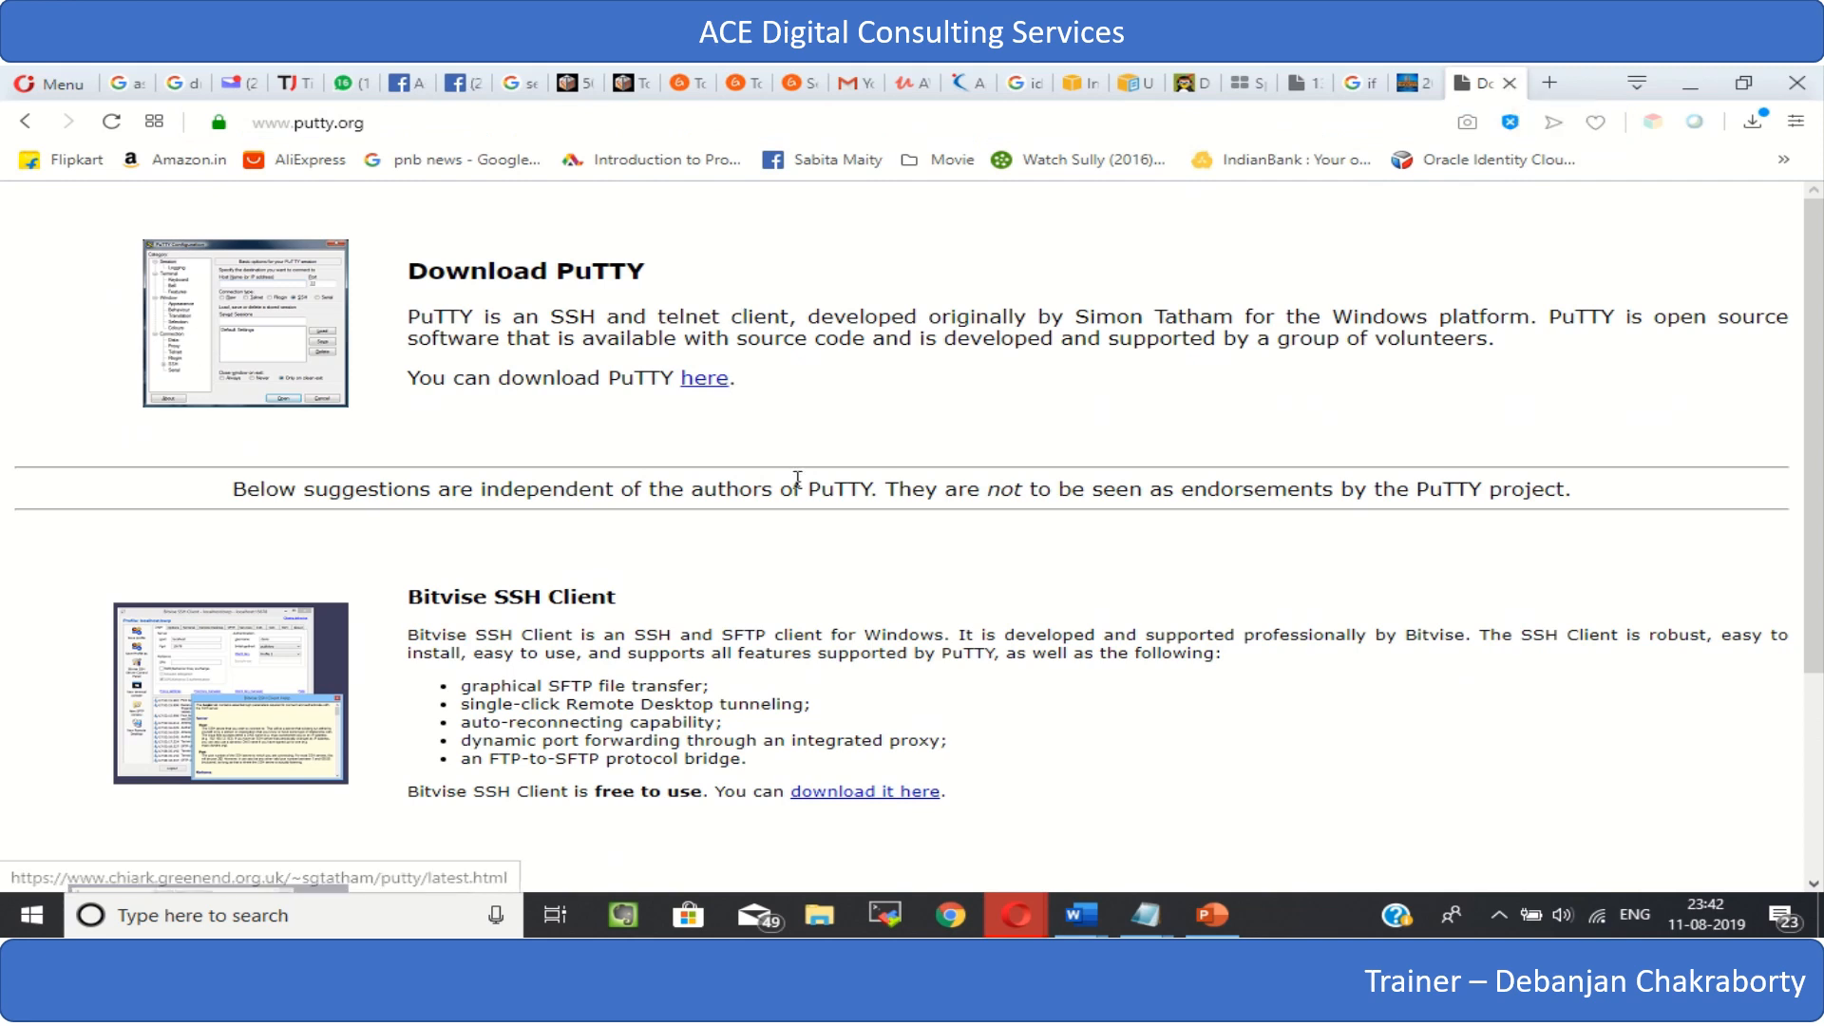
{"action": "scroll", "coordinate": [823, 558], "scroll_direction": "down", "scroll_amount": 3}
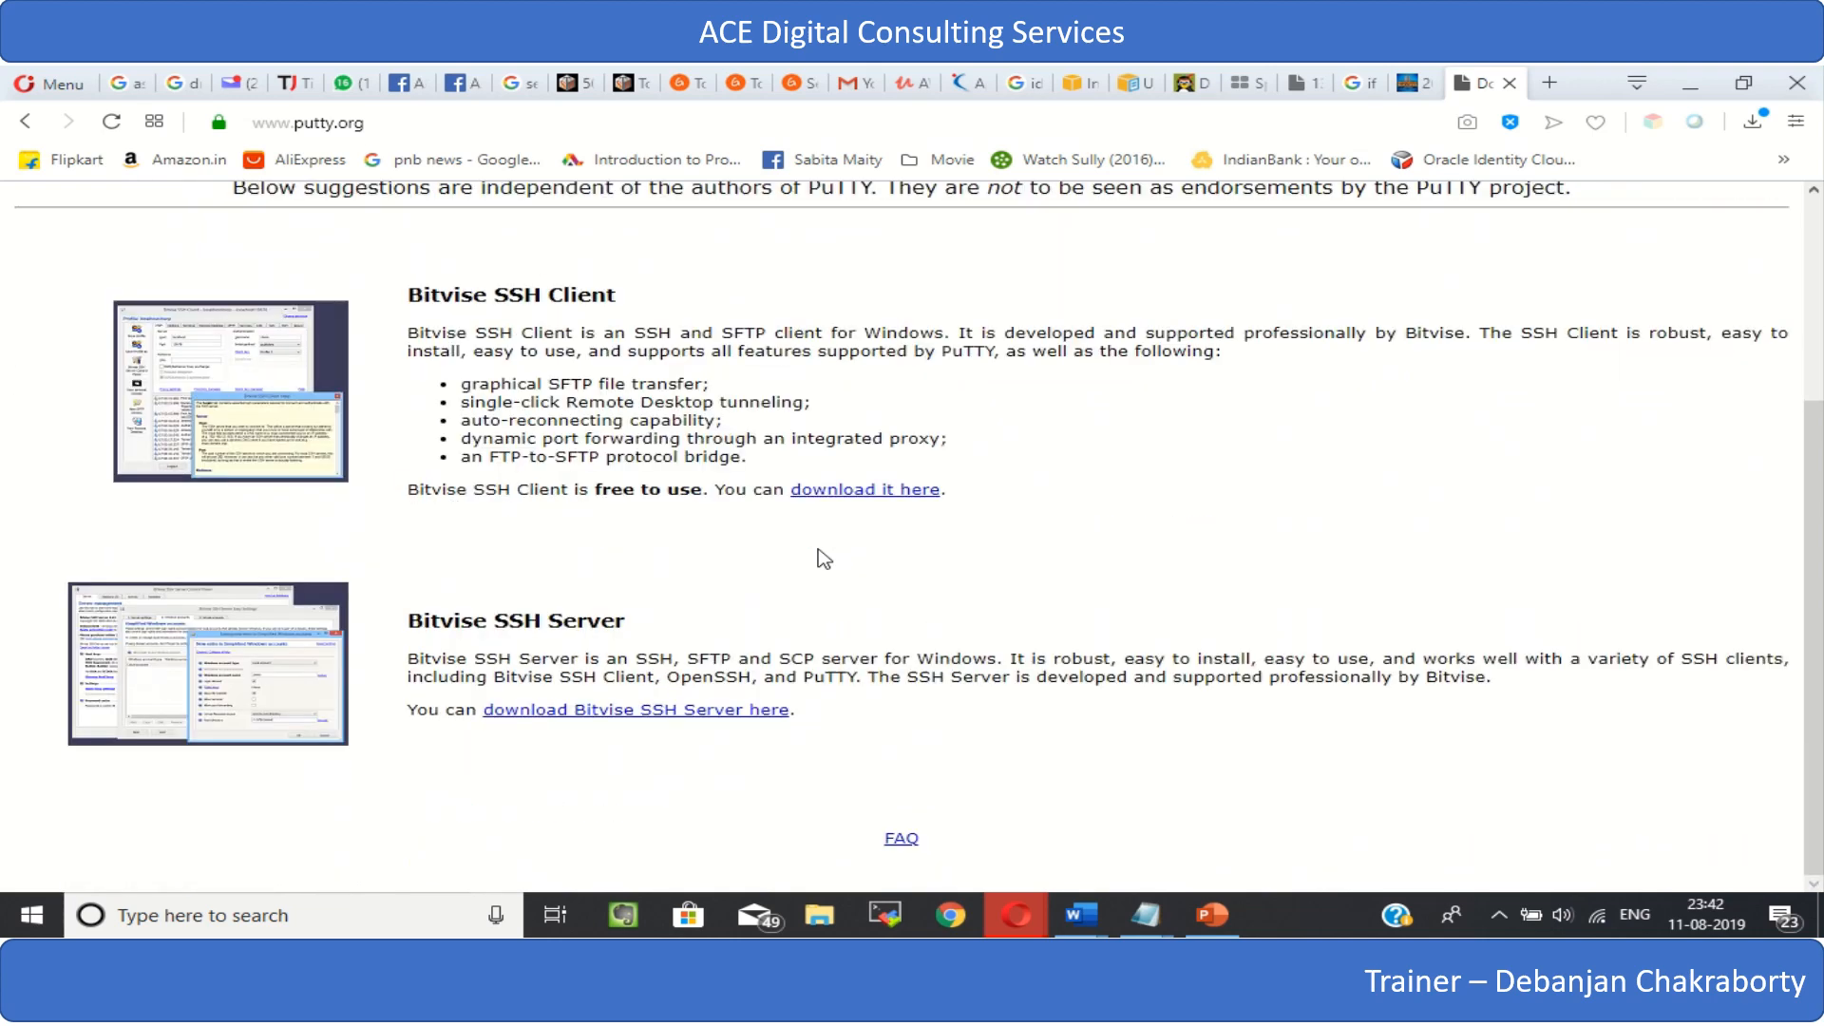
{"action": "scroll", "coordinate": [824, 559], "scroll_direction": "up", "scroll_amount": 3}
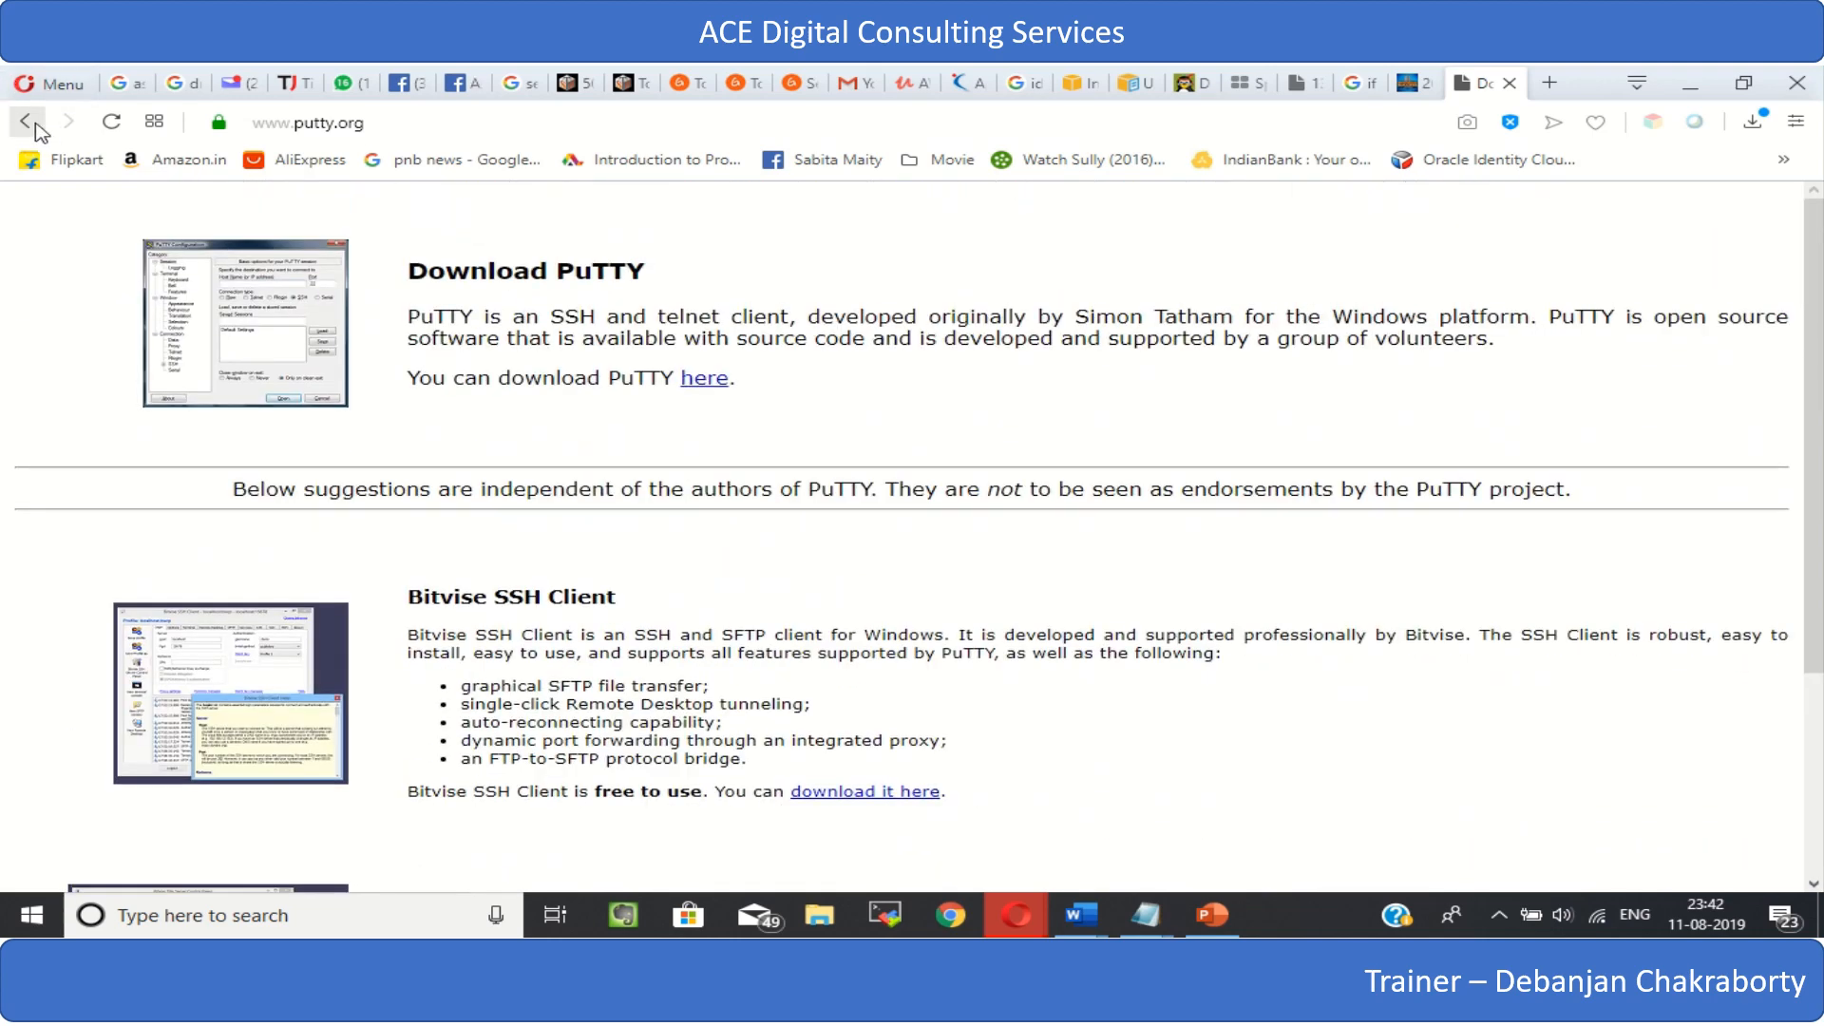
- Return to the Google results and change the search to "putty key generator download for windows 10"
{"action": "left_click", "coordinate": [35, 123]}
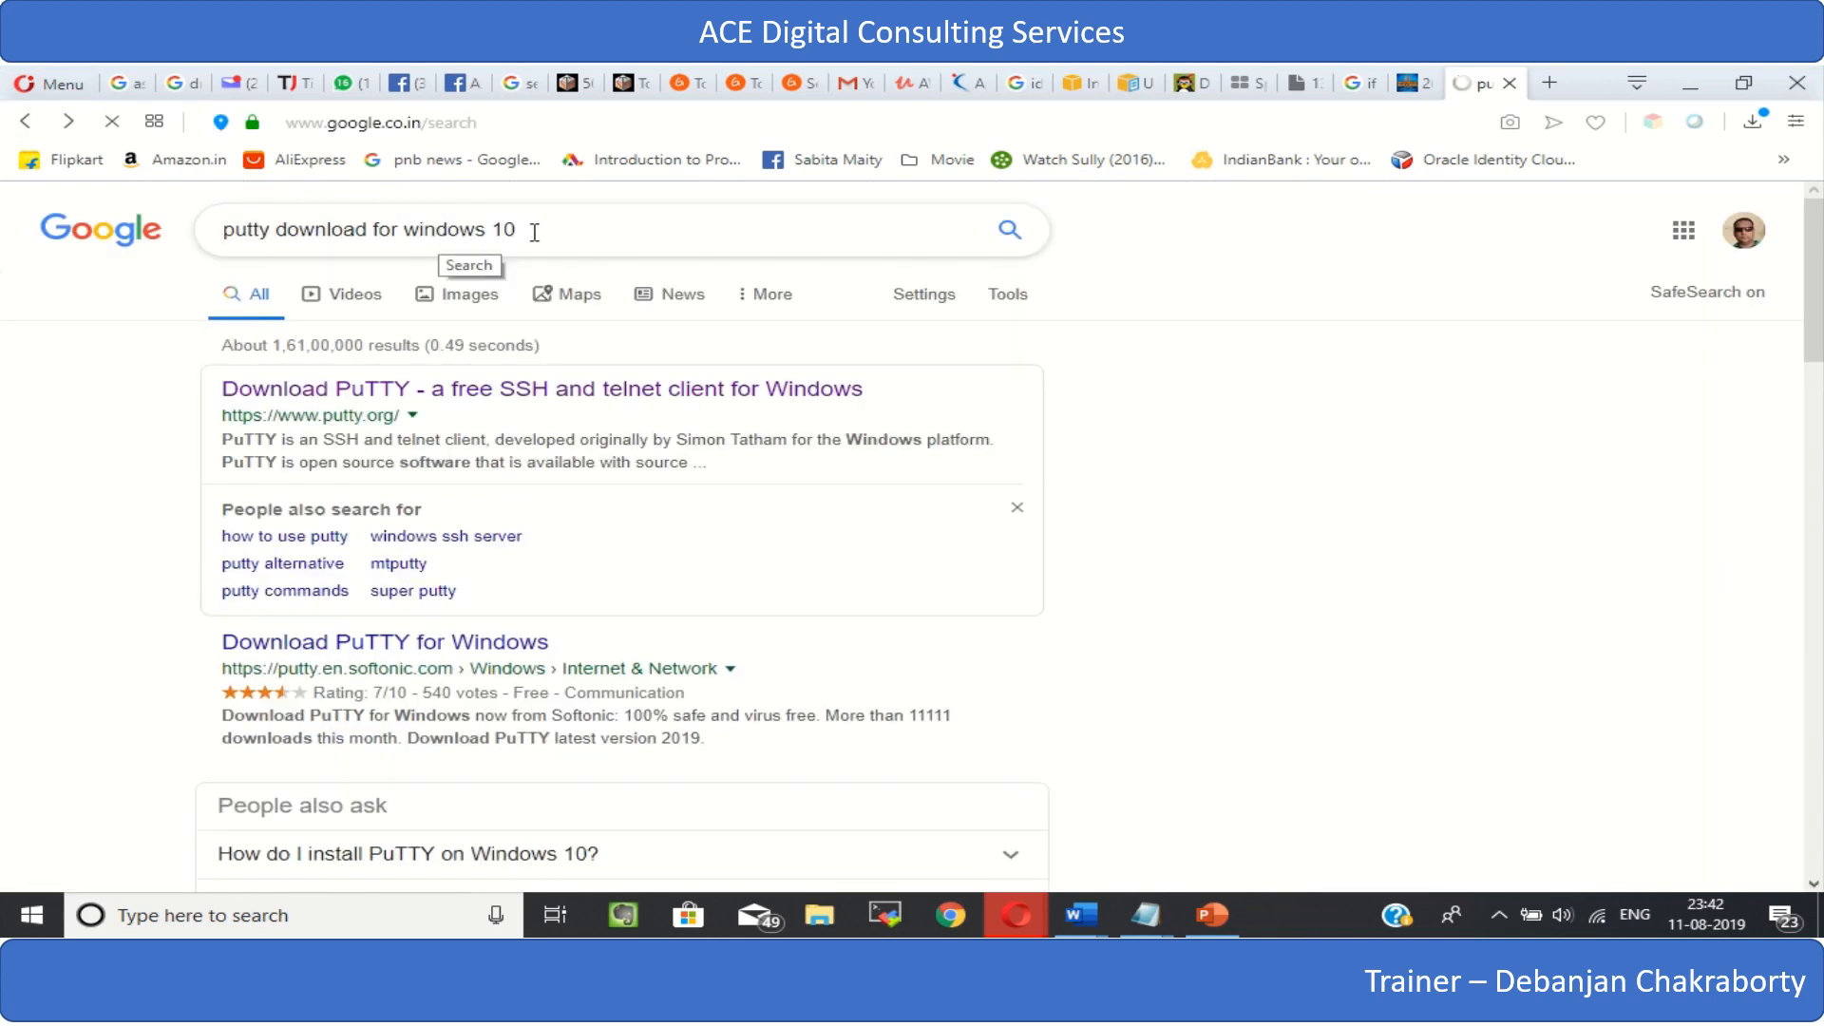
{"action": "left_click", "coordinate": [275, 231]}
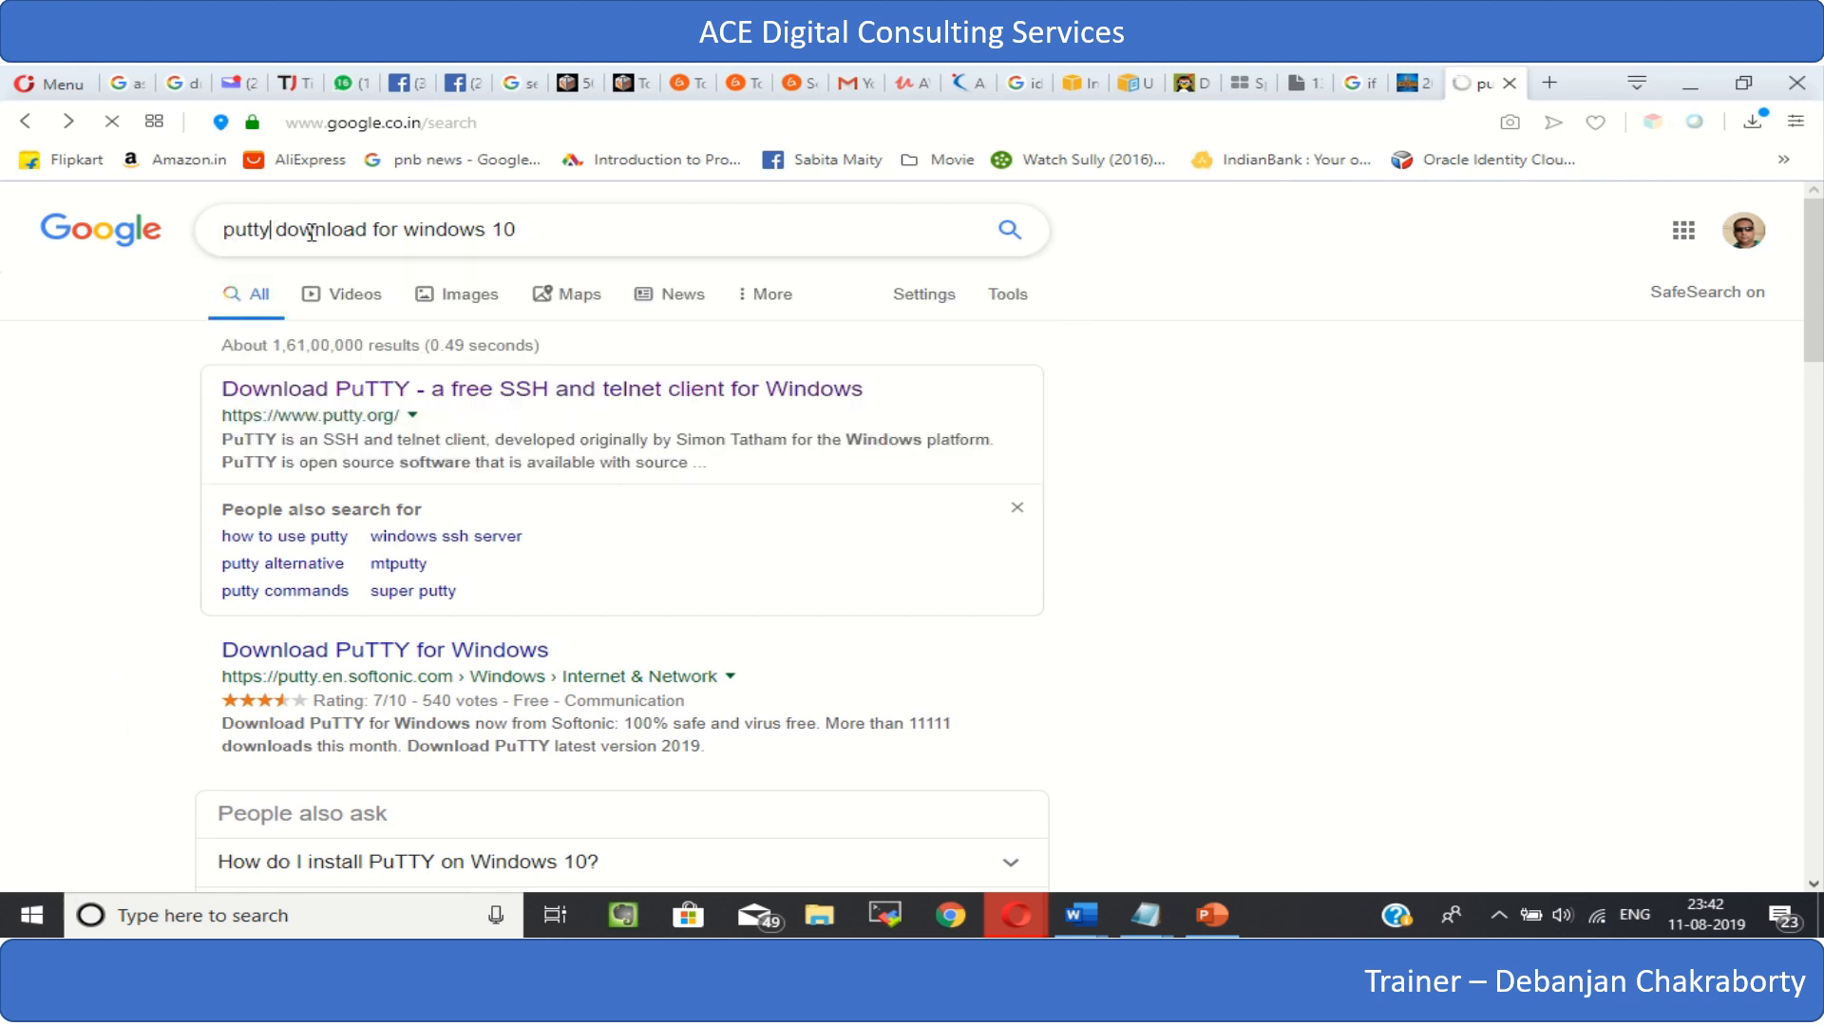
{"action": "type", "text": "key"}
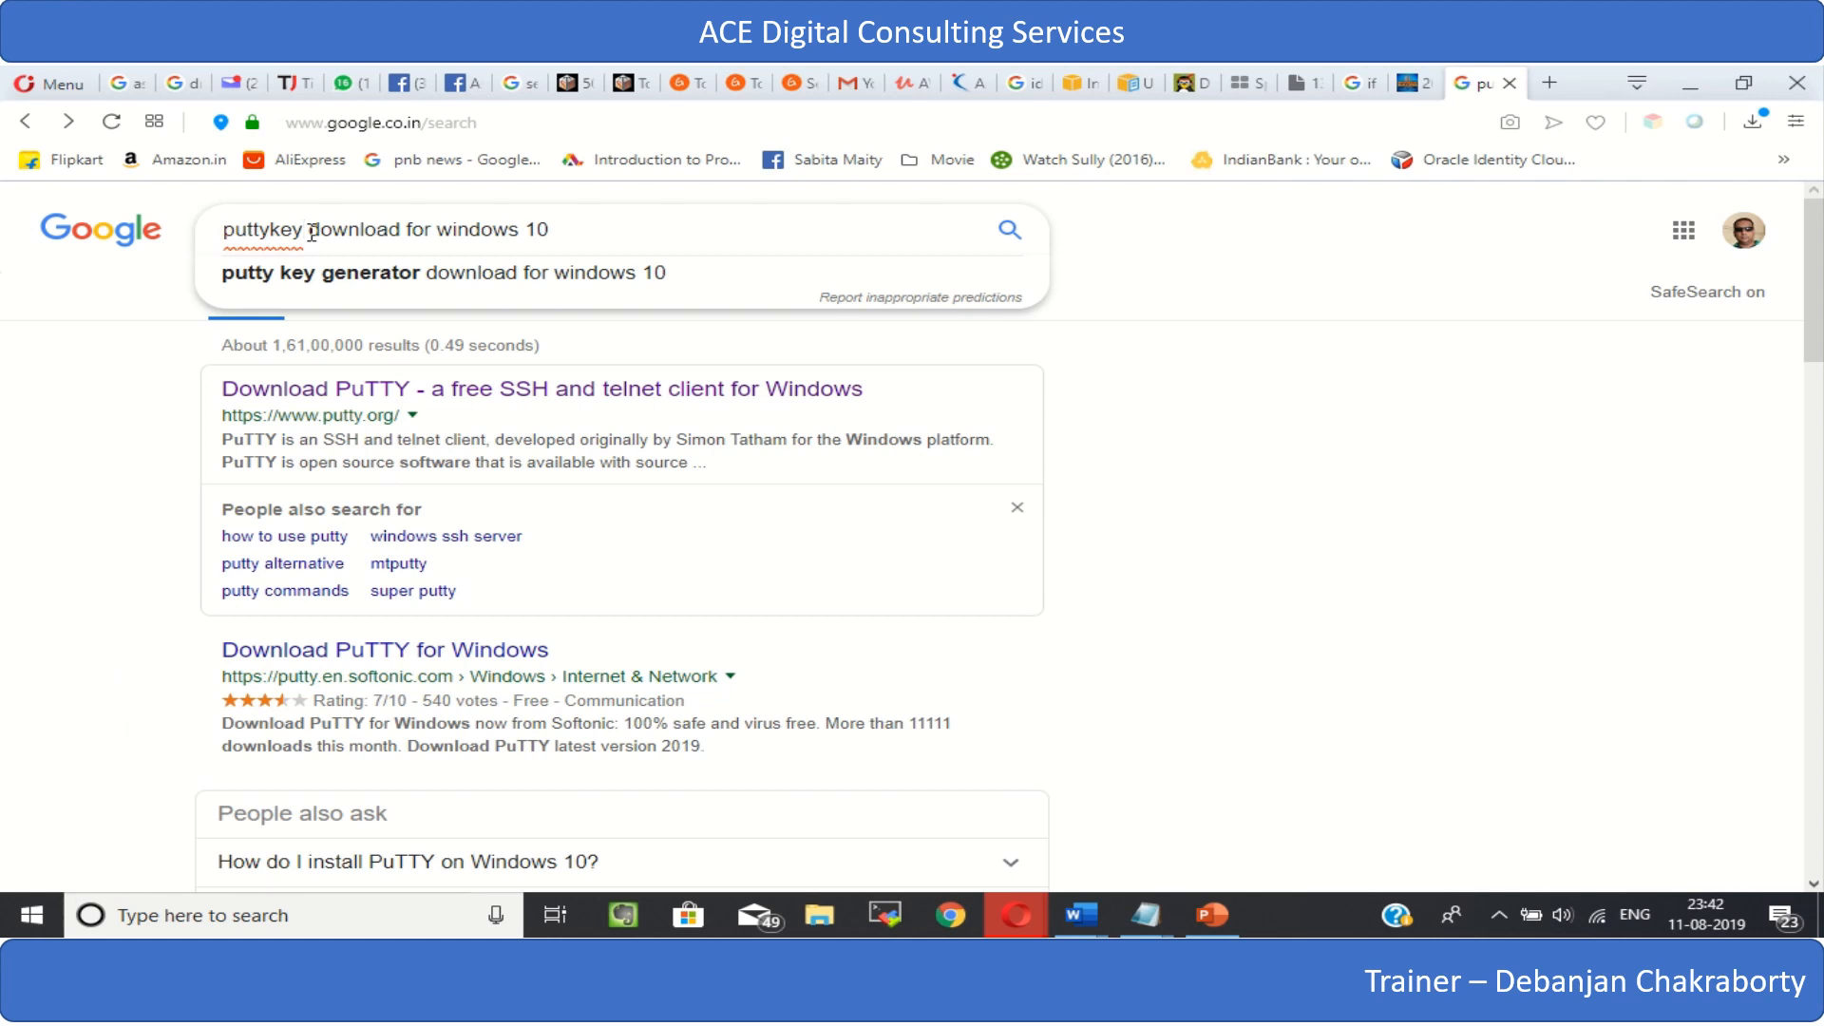
{"action": "left_click", "coordinate": [410, 296]}
- Open the puttygen.com search result and read its guide to downloading and running PuTTYgen on Windows
{"action": "left_click", "coordinate": [384, 407]}
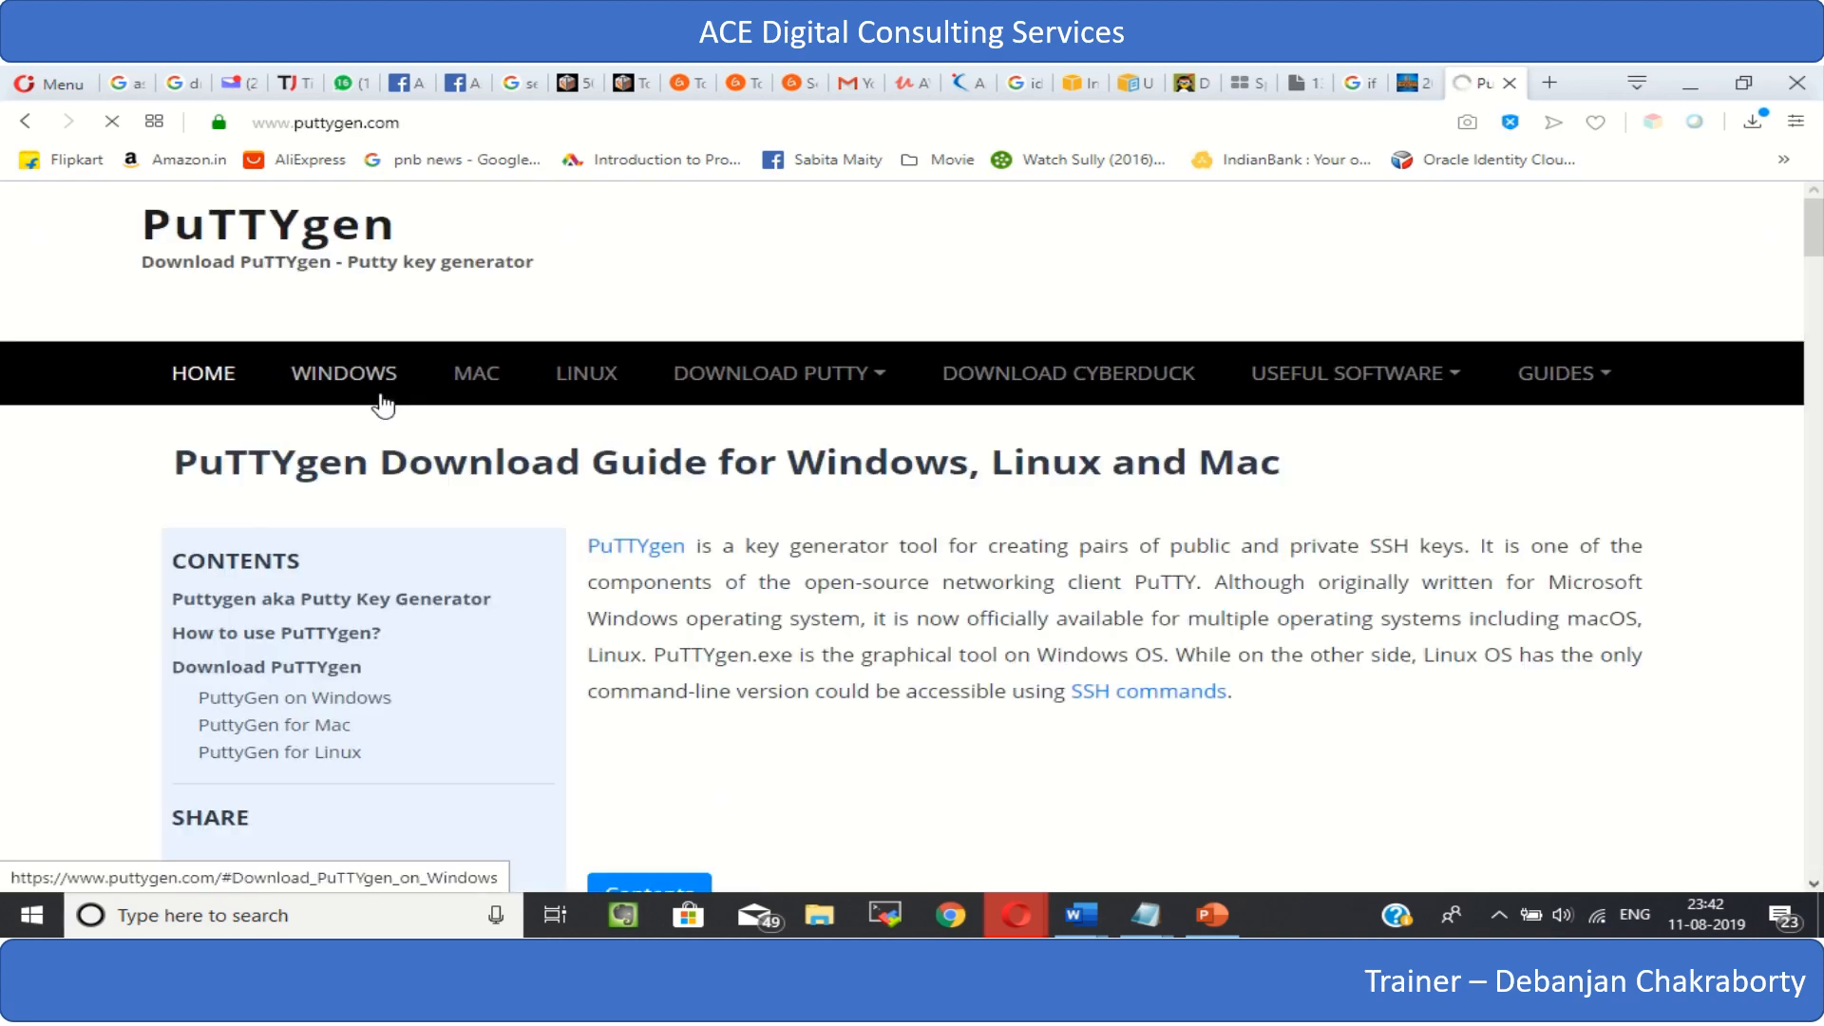
{"action": "scroll", "coordinate": [896, 680], "scroll_direction": "down", "scroll_amount": 5}
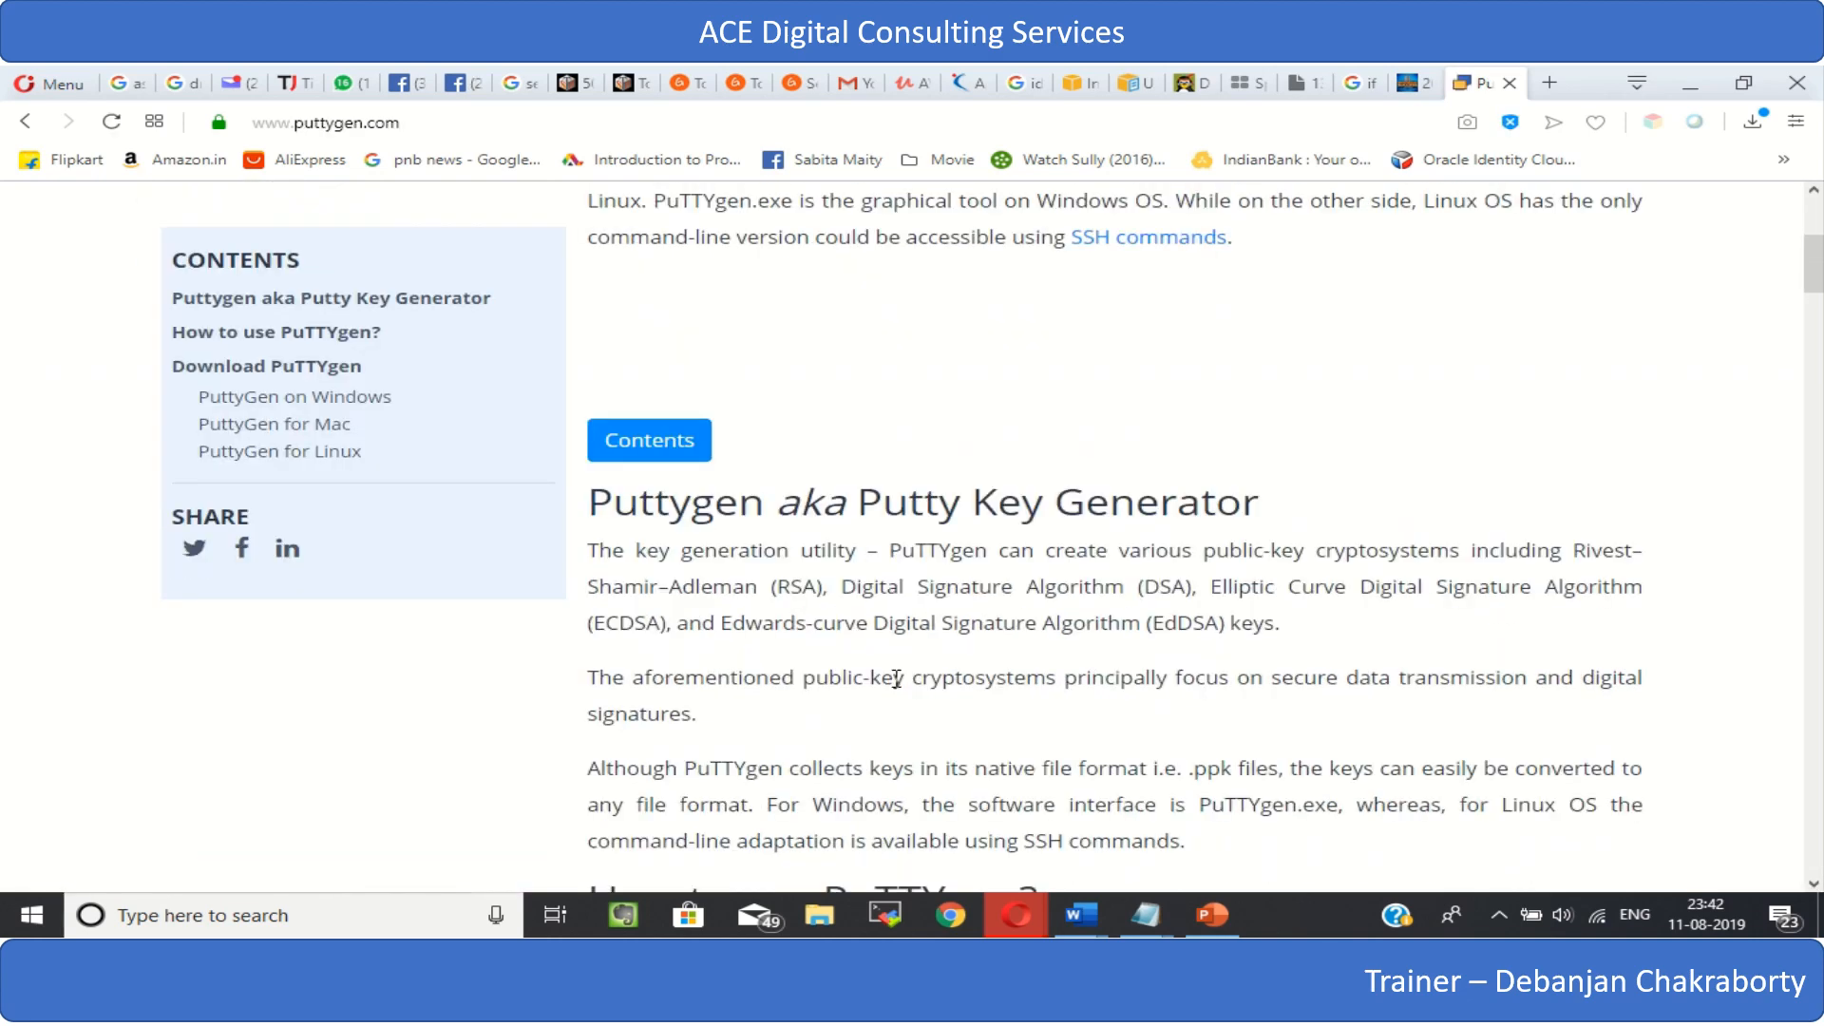
{"action": "scroll", "coordinate": [896, 680], "scroll_direction": "up", "scroll_amount": 5}
{"action": "scroll", "coordinate": [896, 683], "scroll_direction": "down", "scroll_amount": 10}
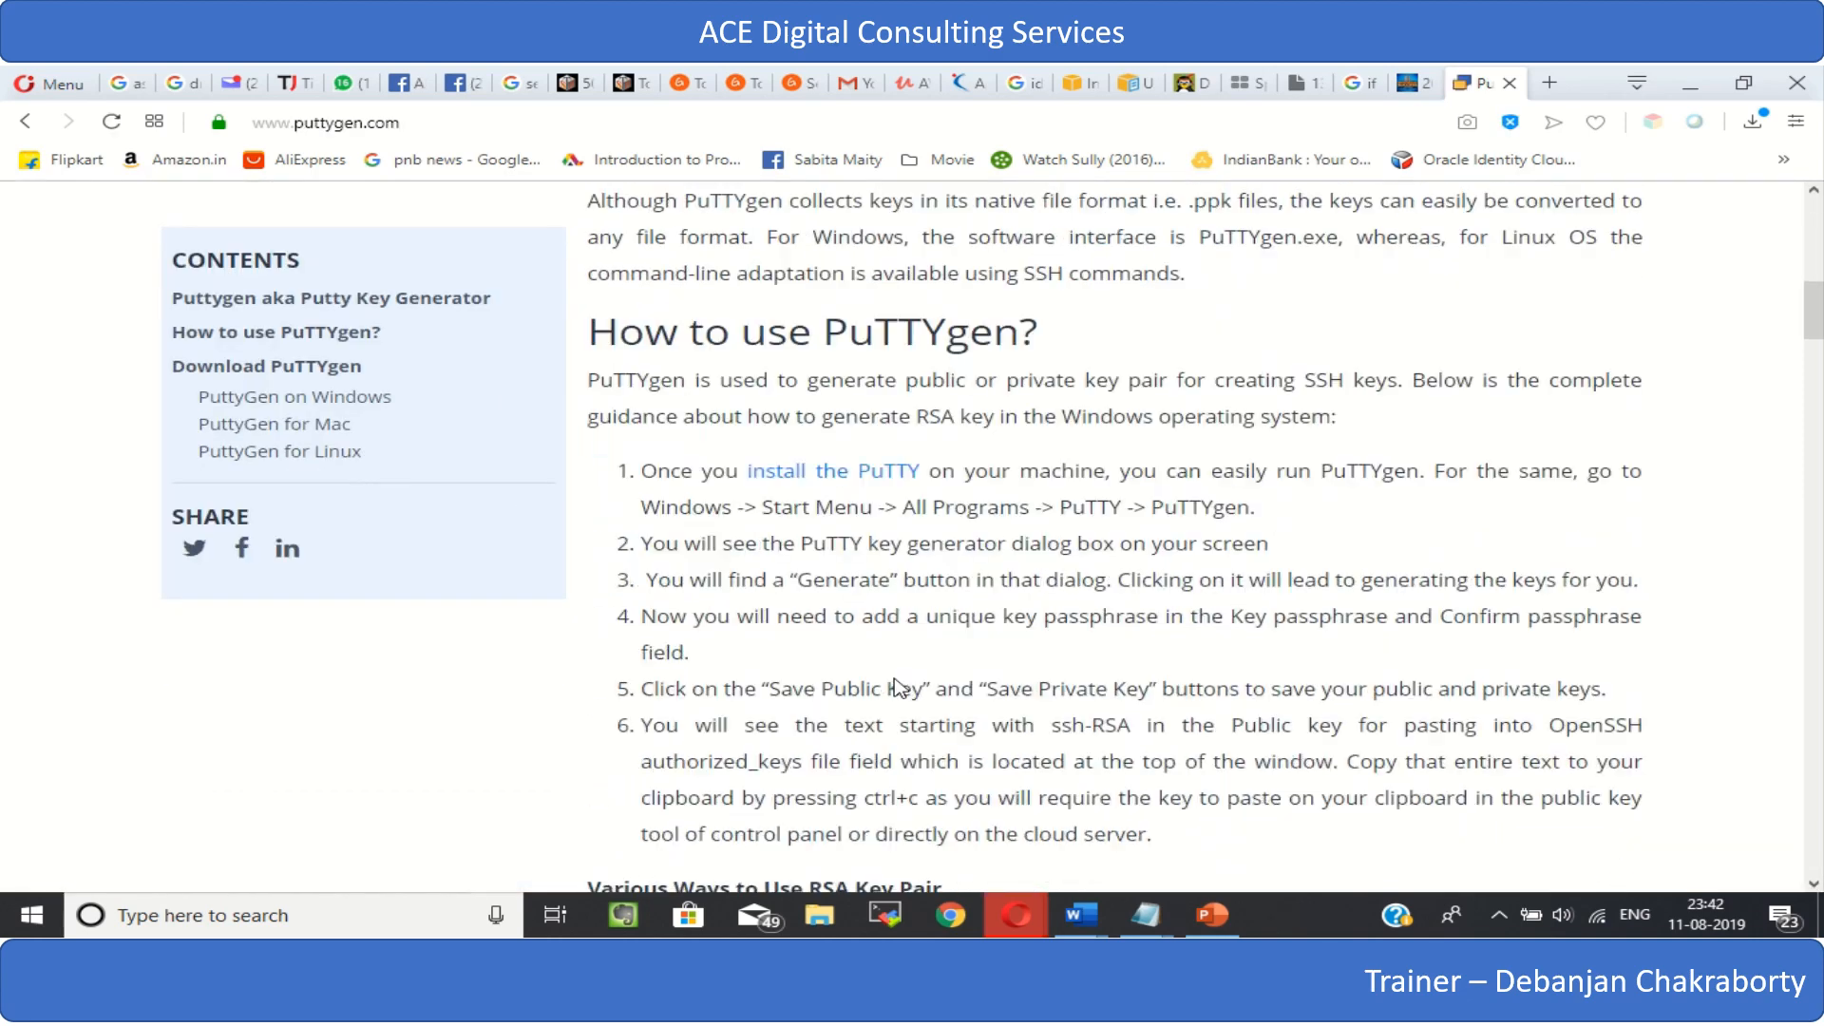
{"action": "scroll", "coordinate": [896, 684], "scroll_direction": "down", "scroll_amount": 14}
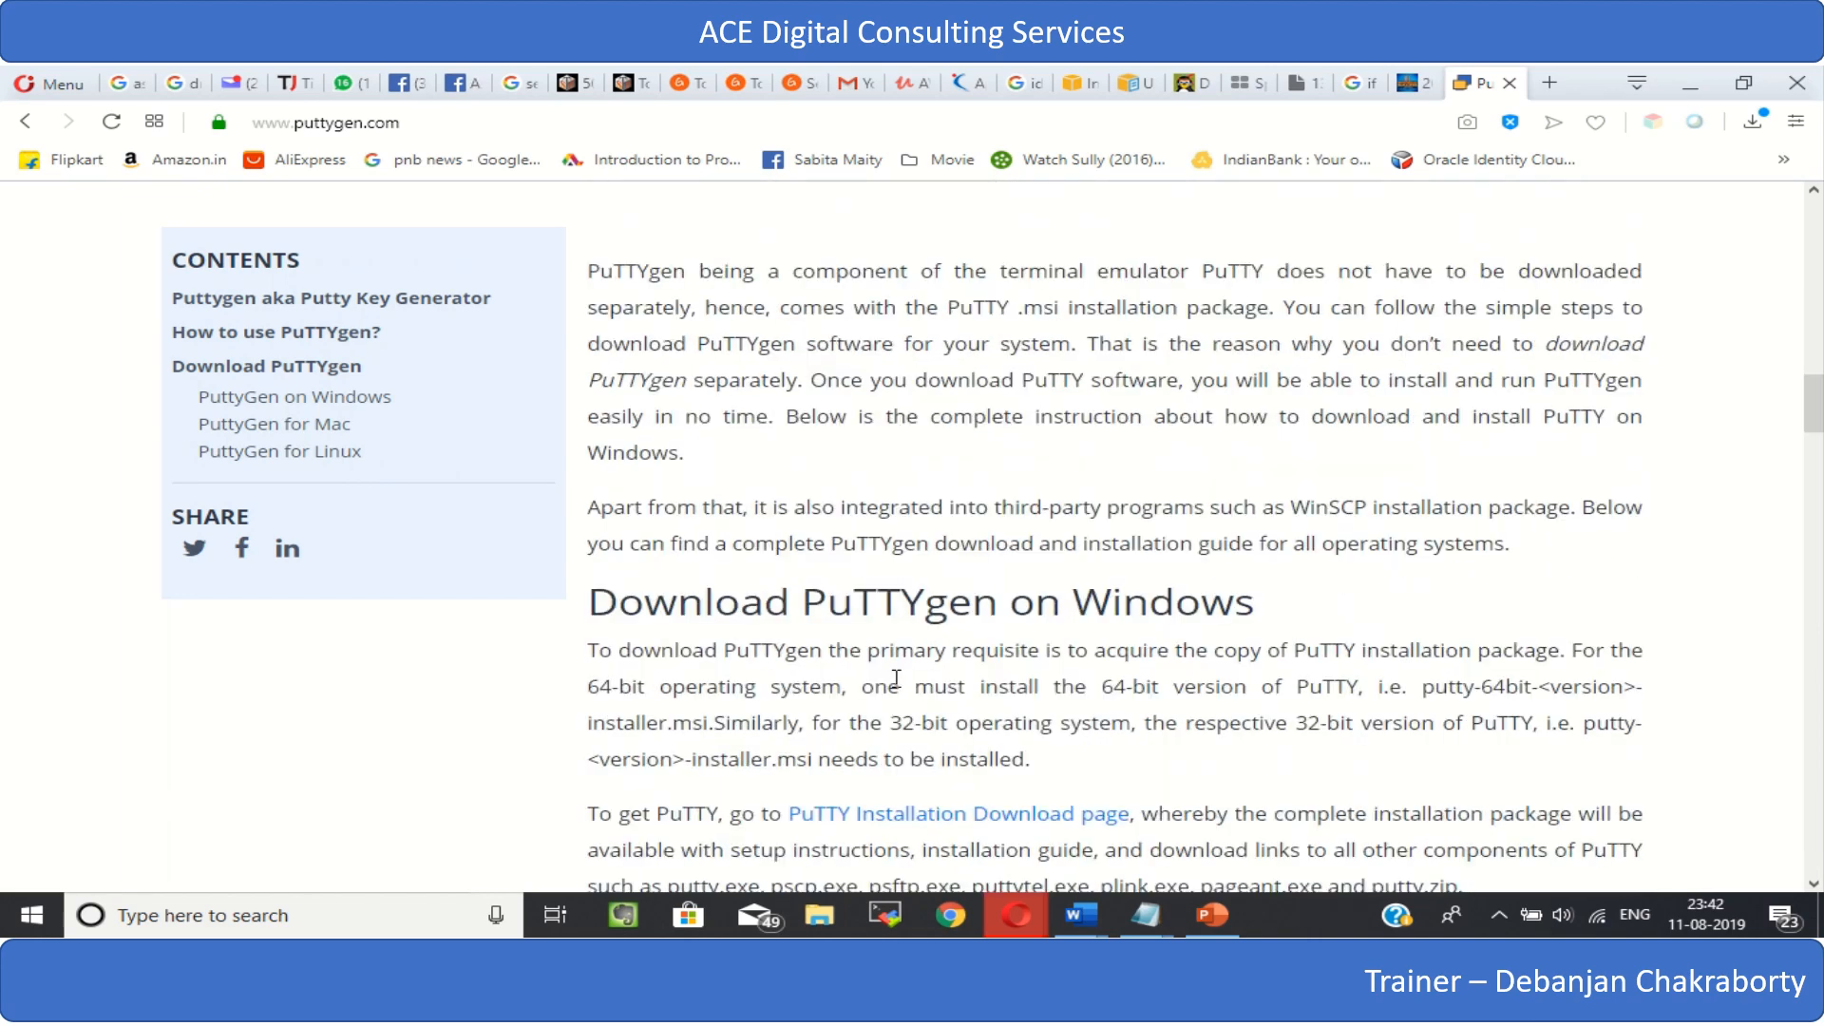
{"action": "scroll", "coordinate": [895, 680], "scroll_direction": "up", "scroll_amount": 4}
{"action": "scroll", "coordinate": [898, 684], "scroll_direction": "down", "scroll_amount": 10}
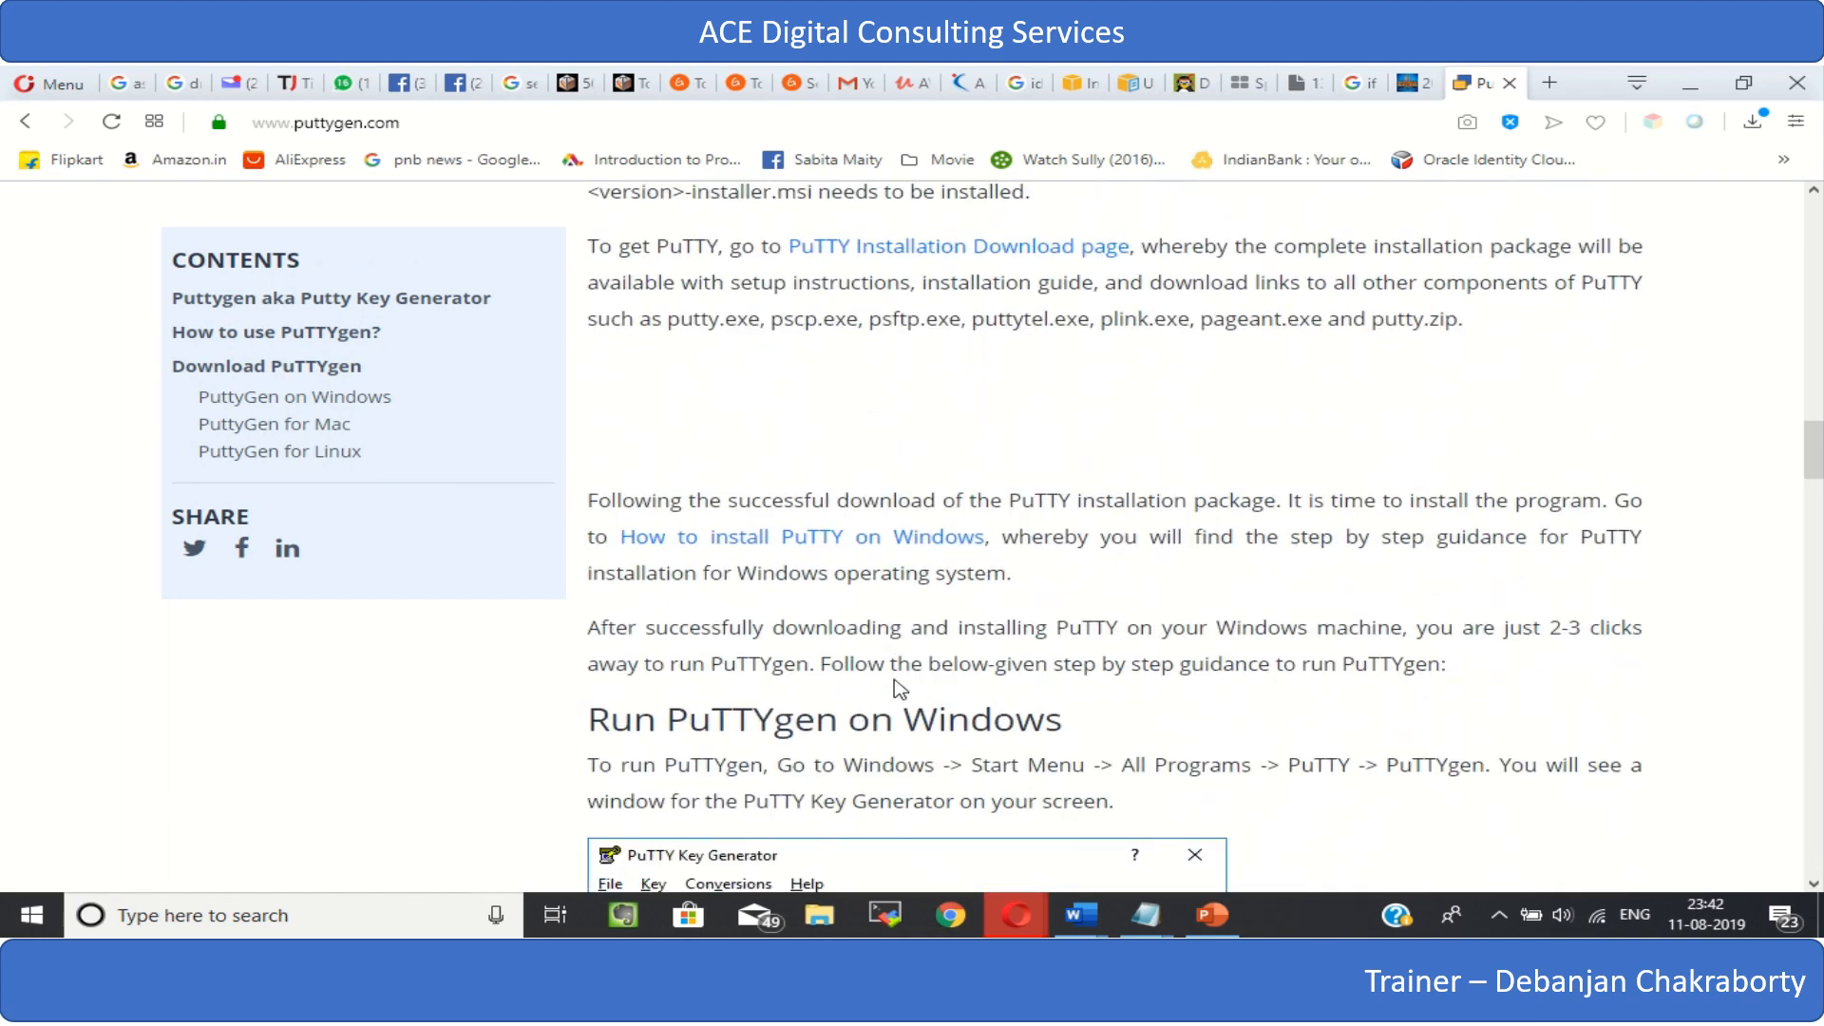
{"action": "scroll", "coordinate": [899, 688], "scroll_direction": "down", "scroll_amount": 3}
{"action": "scroll", "coordinate": [901, 689], "scroll_direction": "down", "scroll_amount": 2}
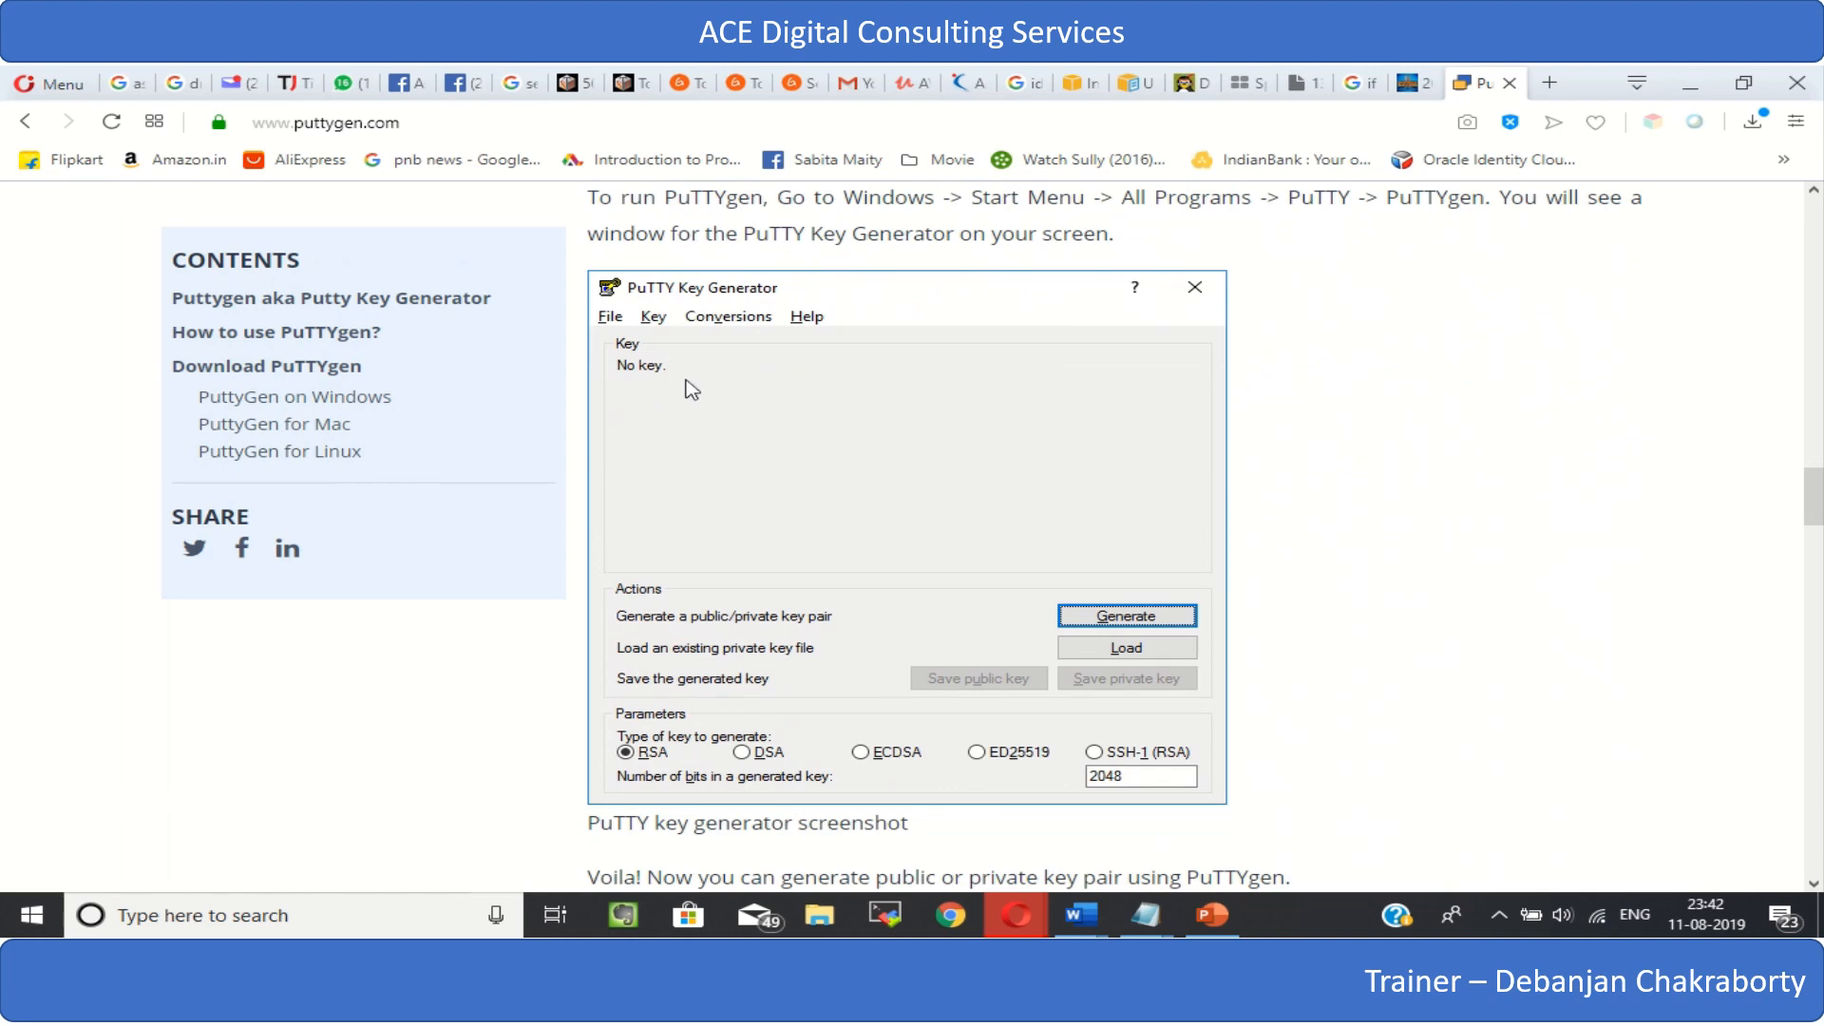
{"action": "scroll", "coordinate": [997, 371], "scroll_direction": "up", "scroll_amount": 2}
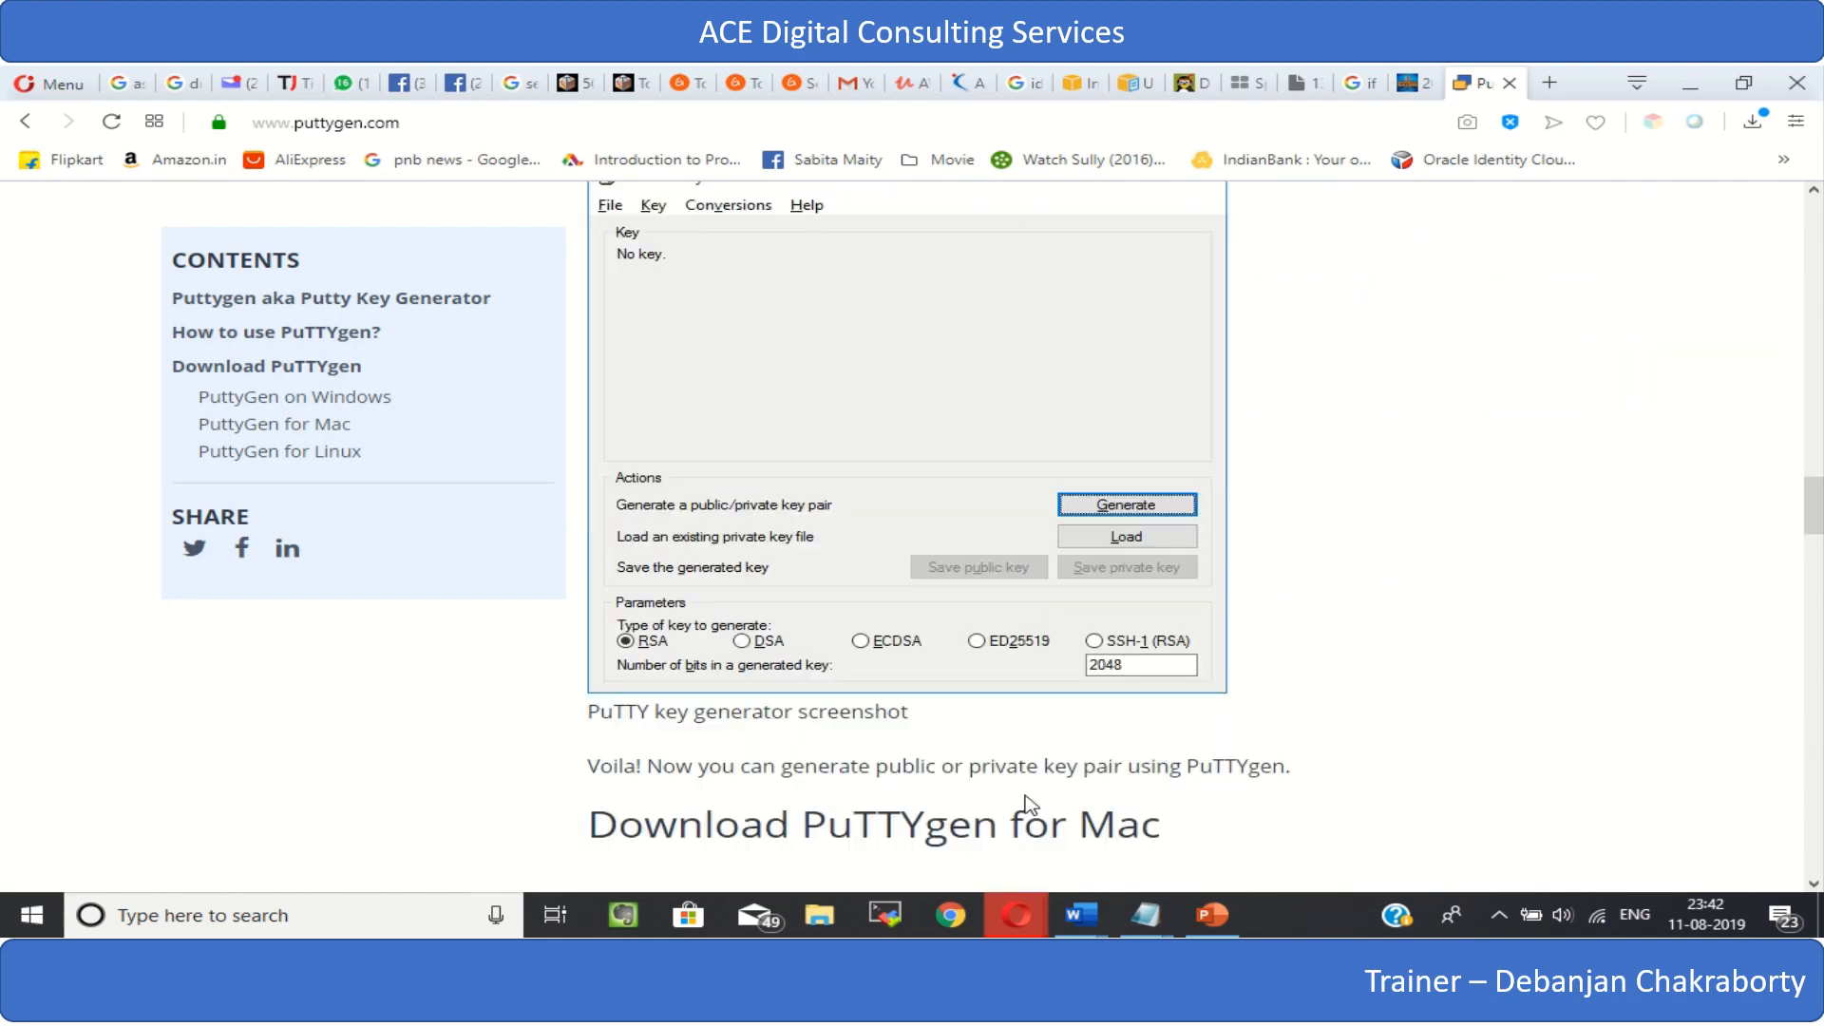
{"action": "scroll", "coordinate": [1031, 822], "scroll_direction": "down", "scroll_amount": 7}
{"action": "scroll", "coordinate": [1025, 803], "scroll_direction": "down", "scroll_amount": 4}
{"action": "scroll", "coordinate": [1025, 803], "scroll_direction": "up", "scroll_amount": 5}
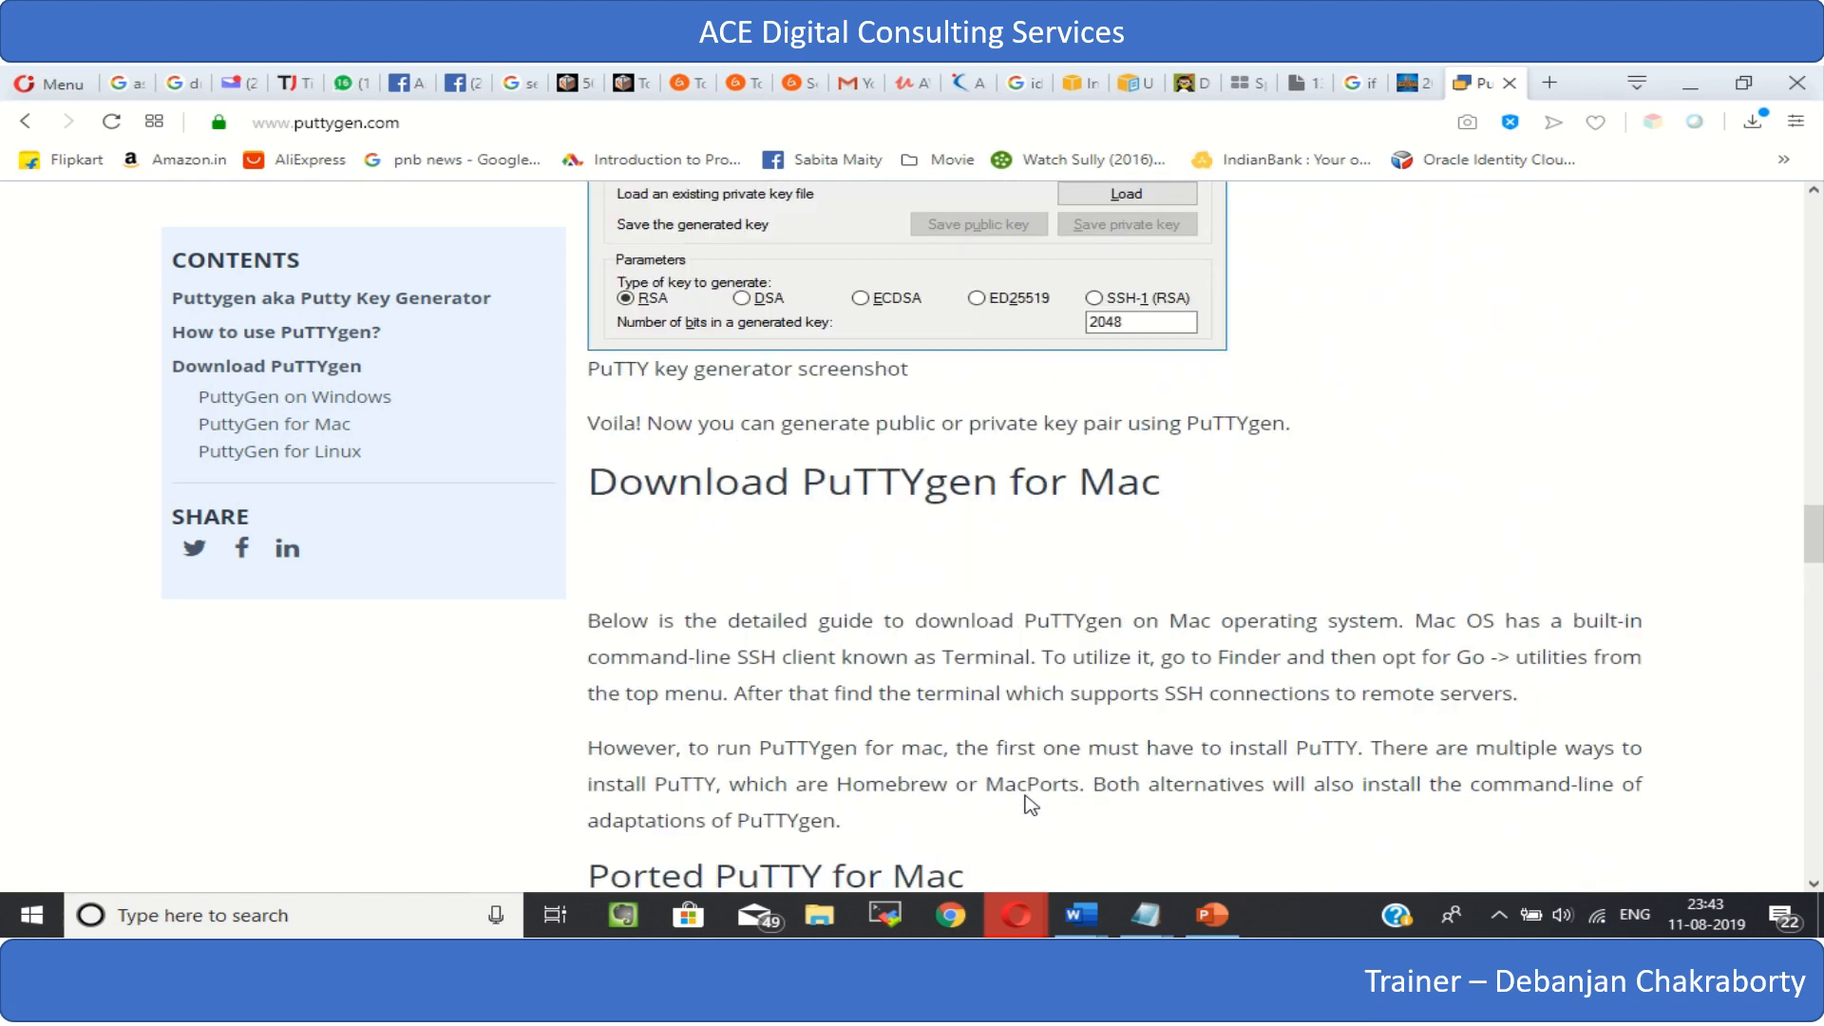
{"action": "scroll", "coordinate": [1026, 802], "scroll_direction": "down", "scroll_amount": 5}
{"action": "scroll", "coordinate": [919, 659], "scroll_direction": "up", "scroll_amount": 15}
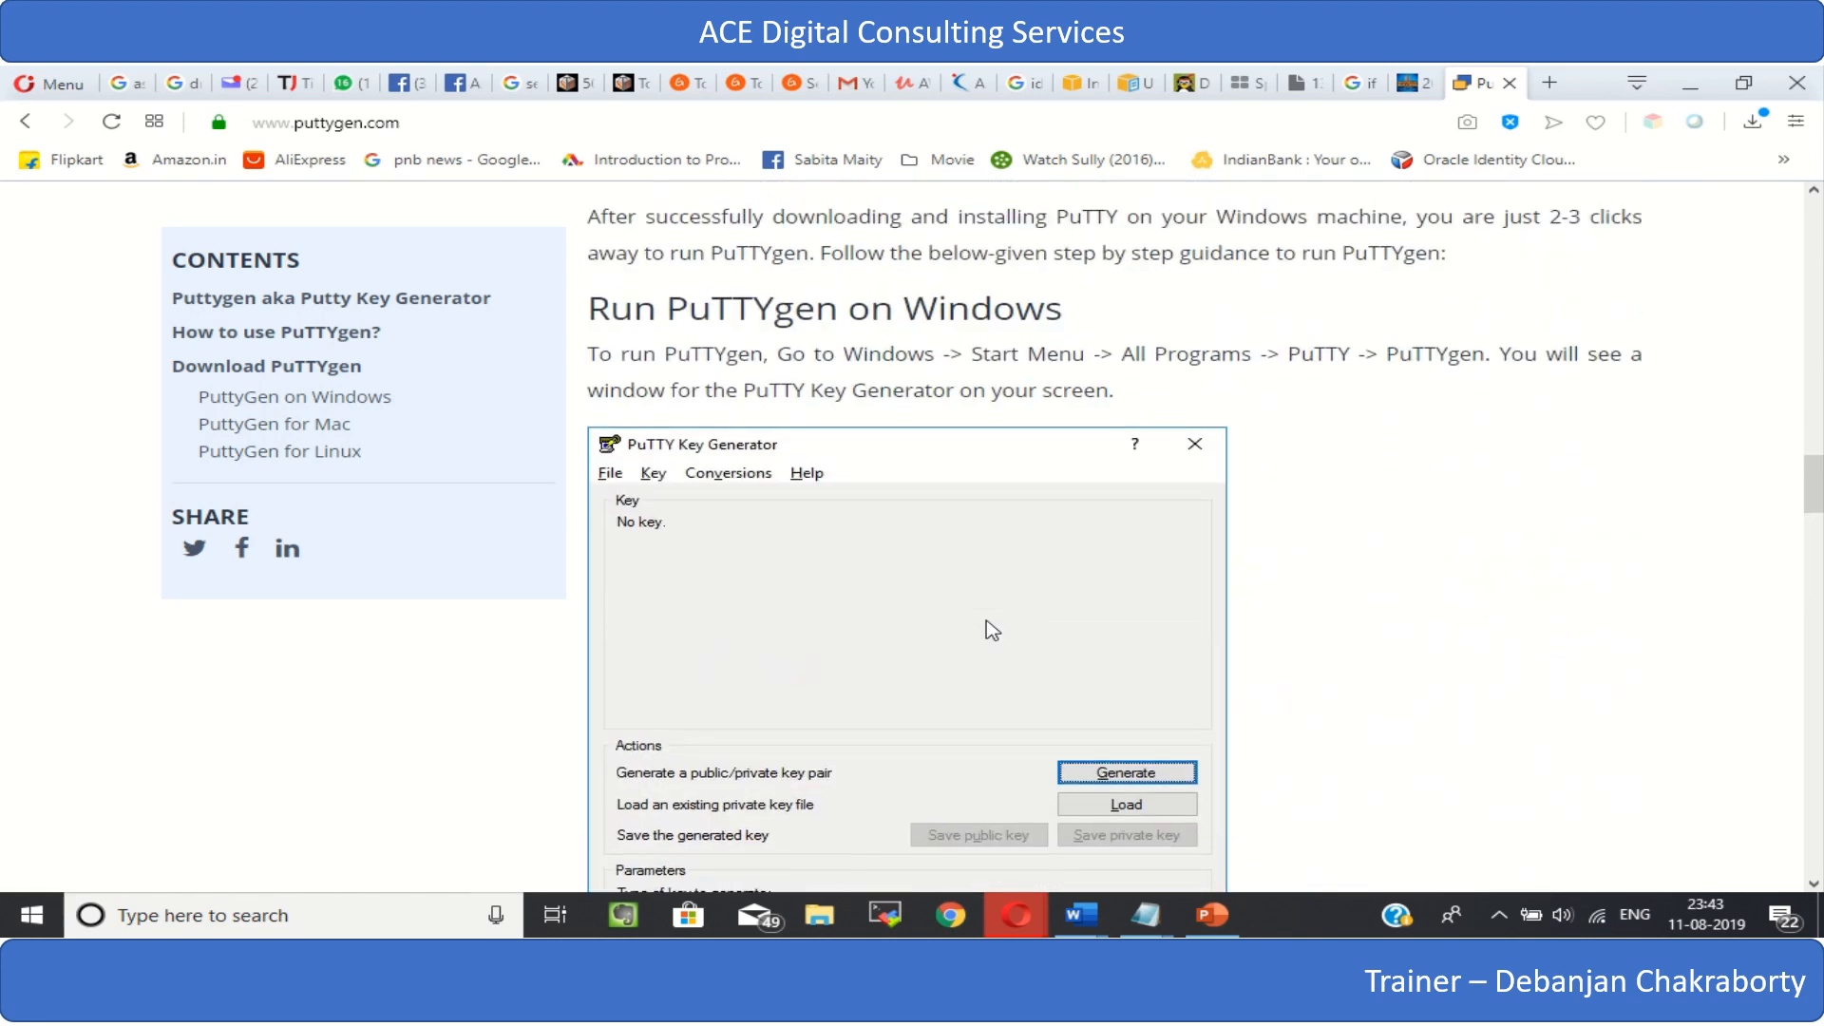
- Close the PuTTYgen web page, start the installed PuTTYgen from the desktop and begin loading an existing private key
{"action": "left_click", "coordinate": [1510, 83]}
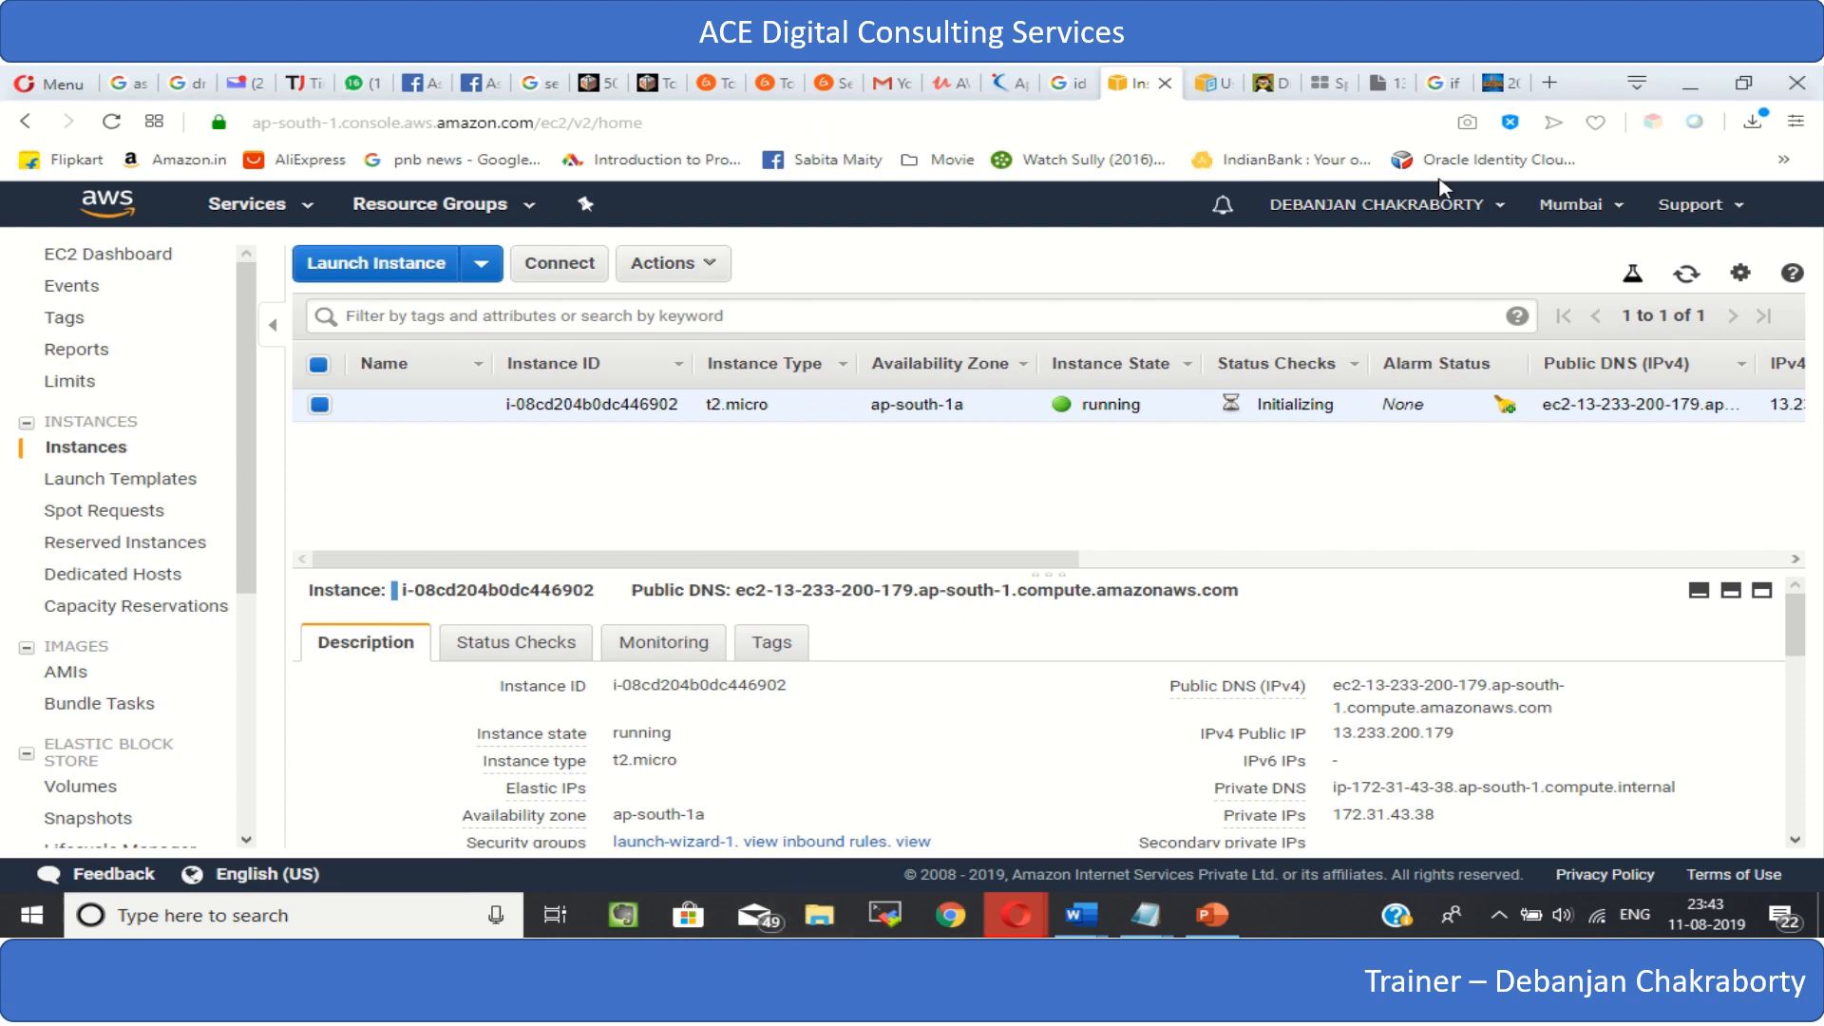
{"action": "left_click", "coordinate": [1689, 92]}
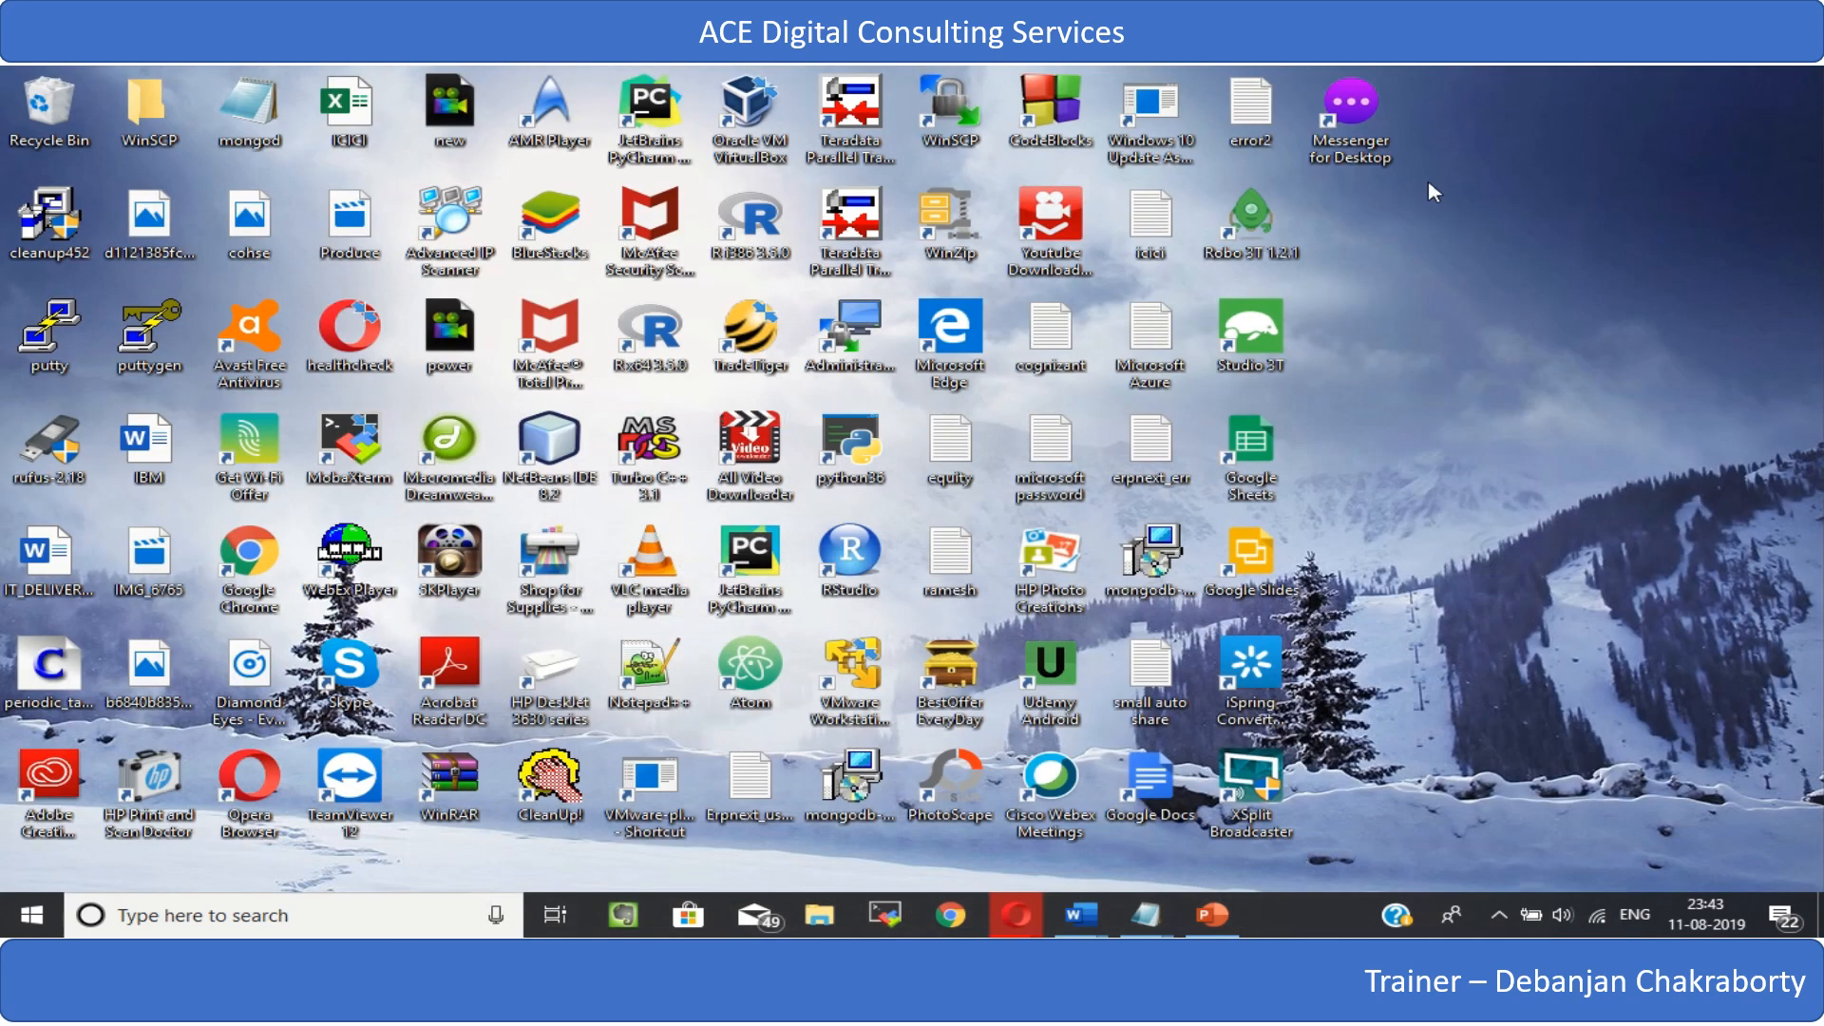
{"action": "double_click", "coordinate": [152, 333]}
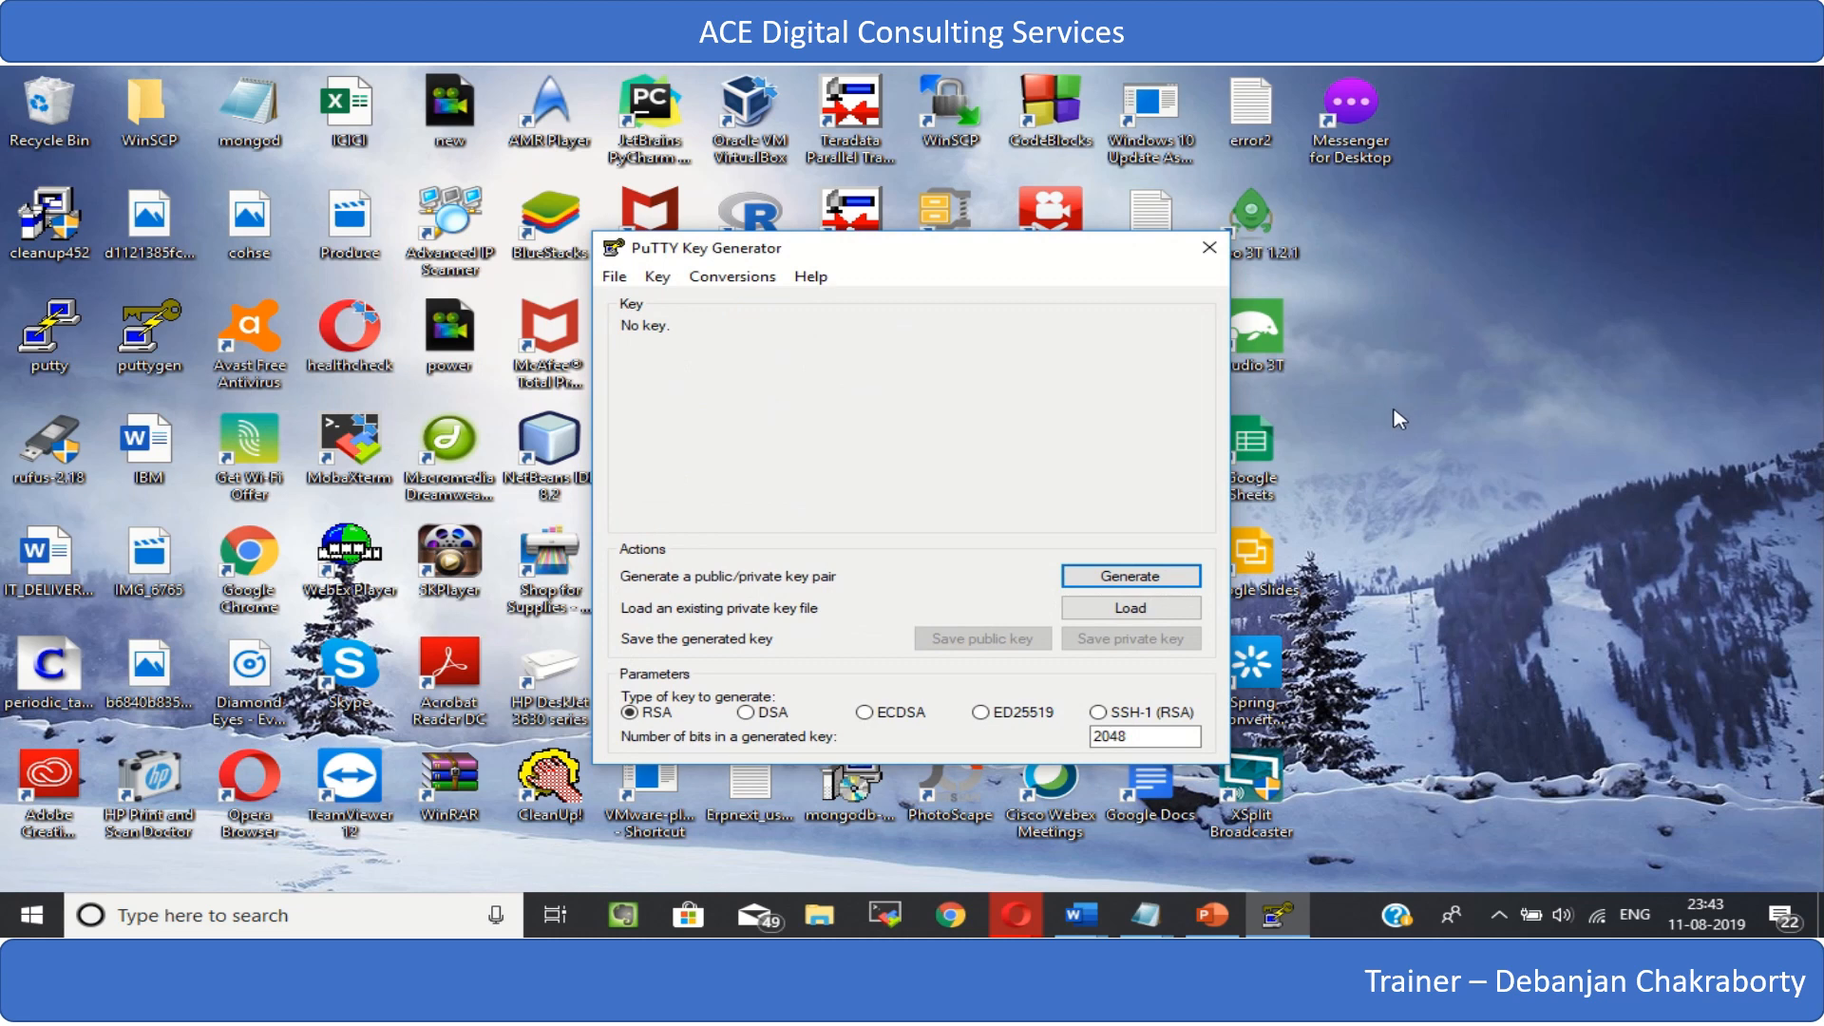
{"action": "left_click", "coordinate": [1133, 611]}
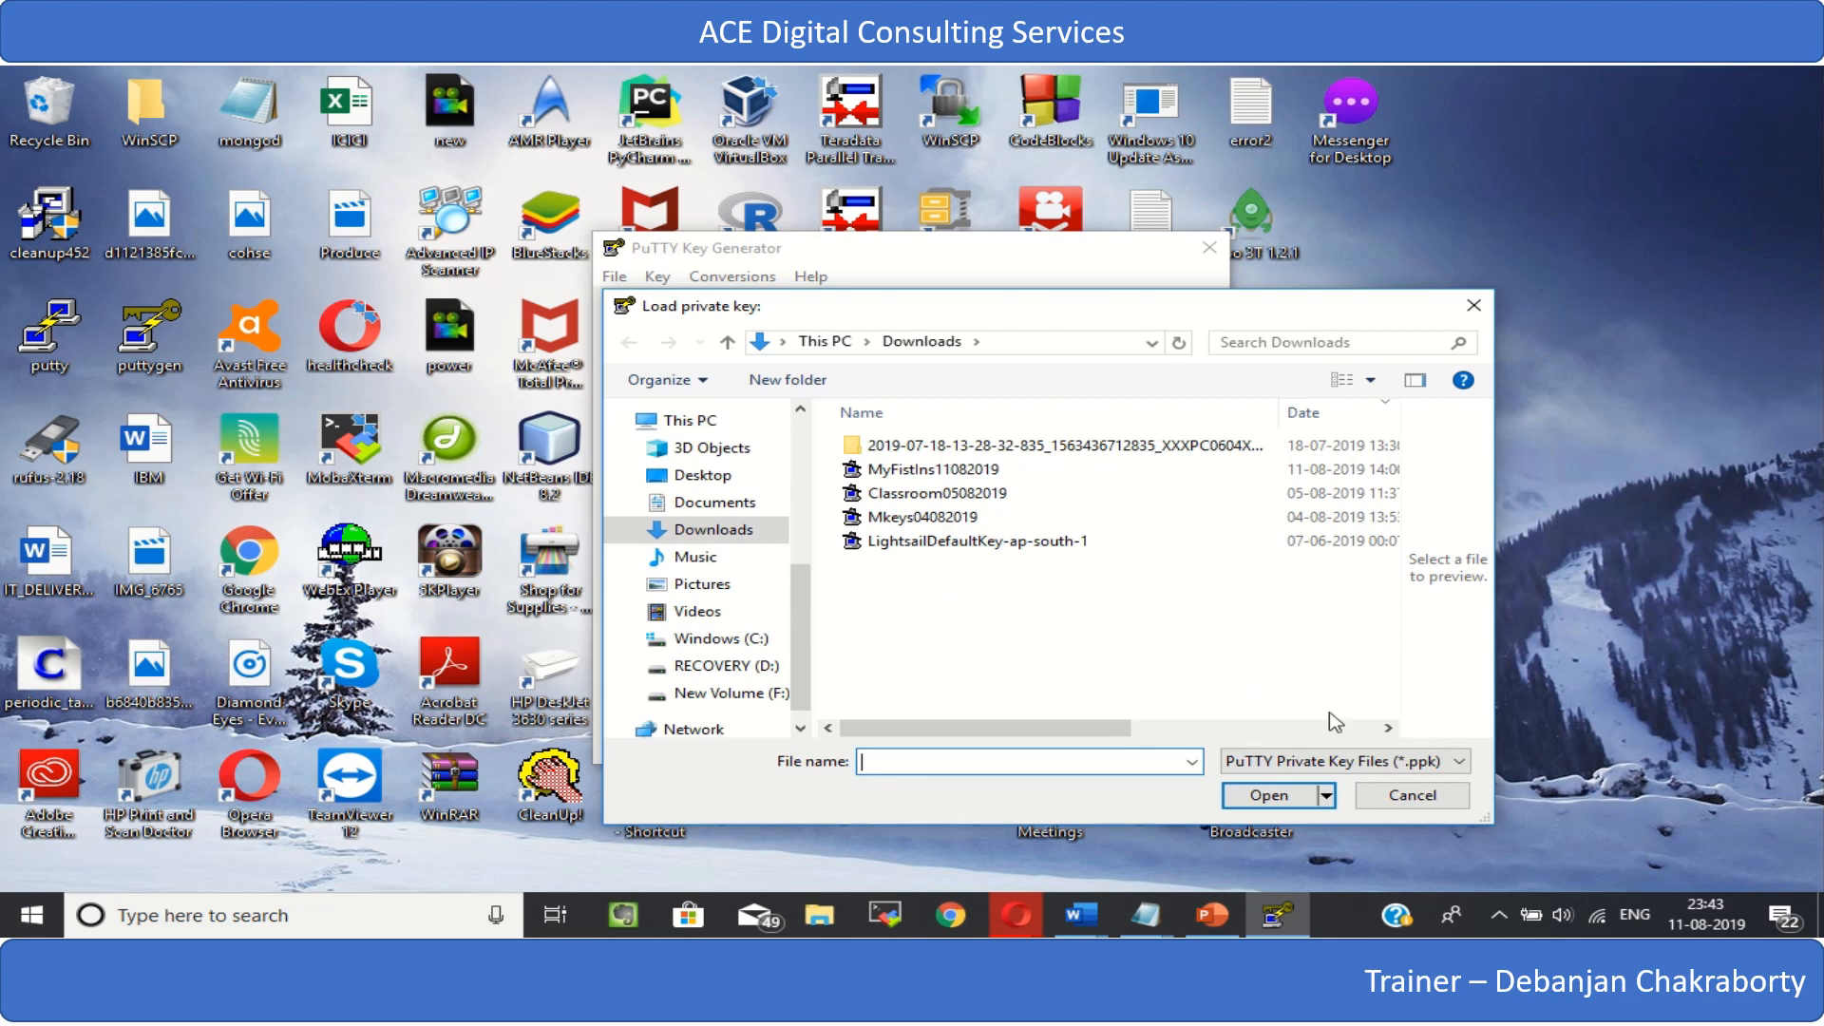
- Compare the Downloads folder under the All Files (*.*) filter and the PuTTY Private Key Files (*.ppk) filter
{"action": "left_click", "coordinate": [1459, 766]}
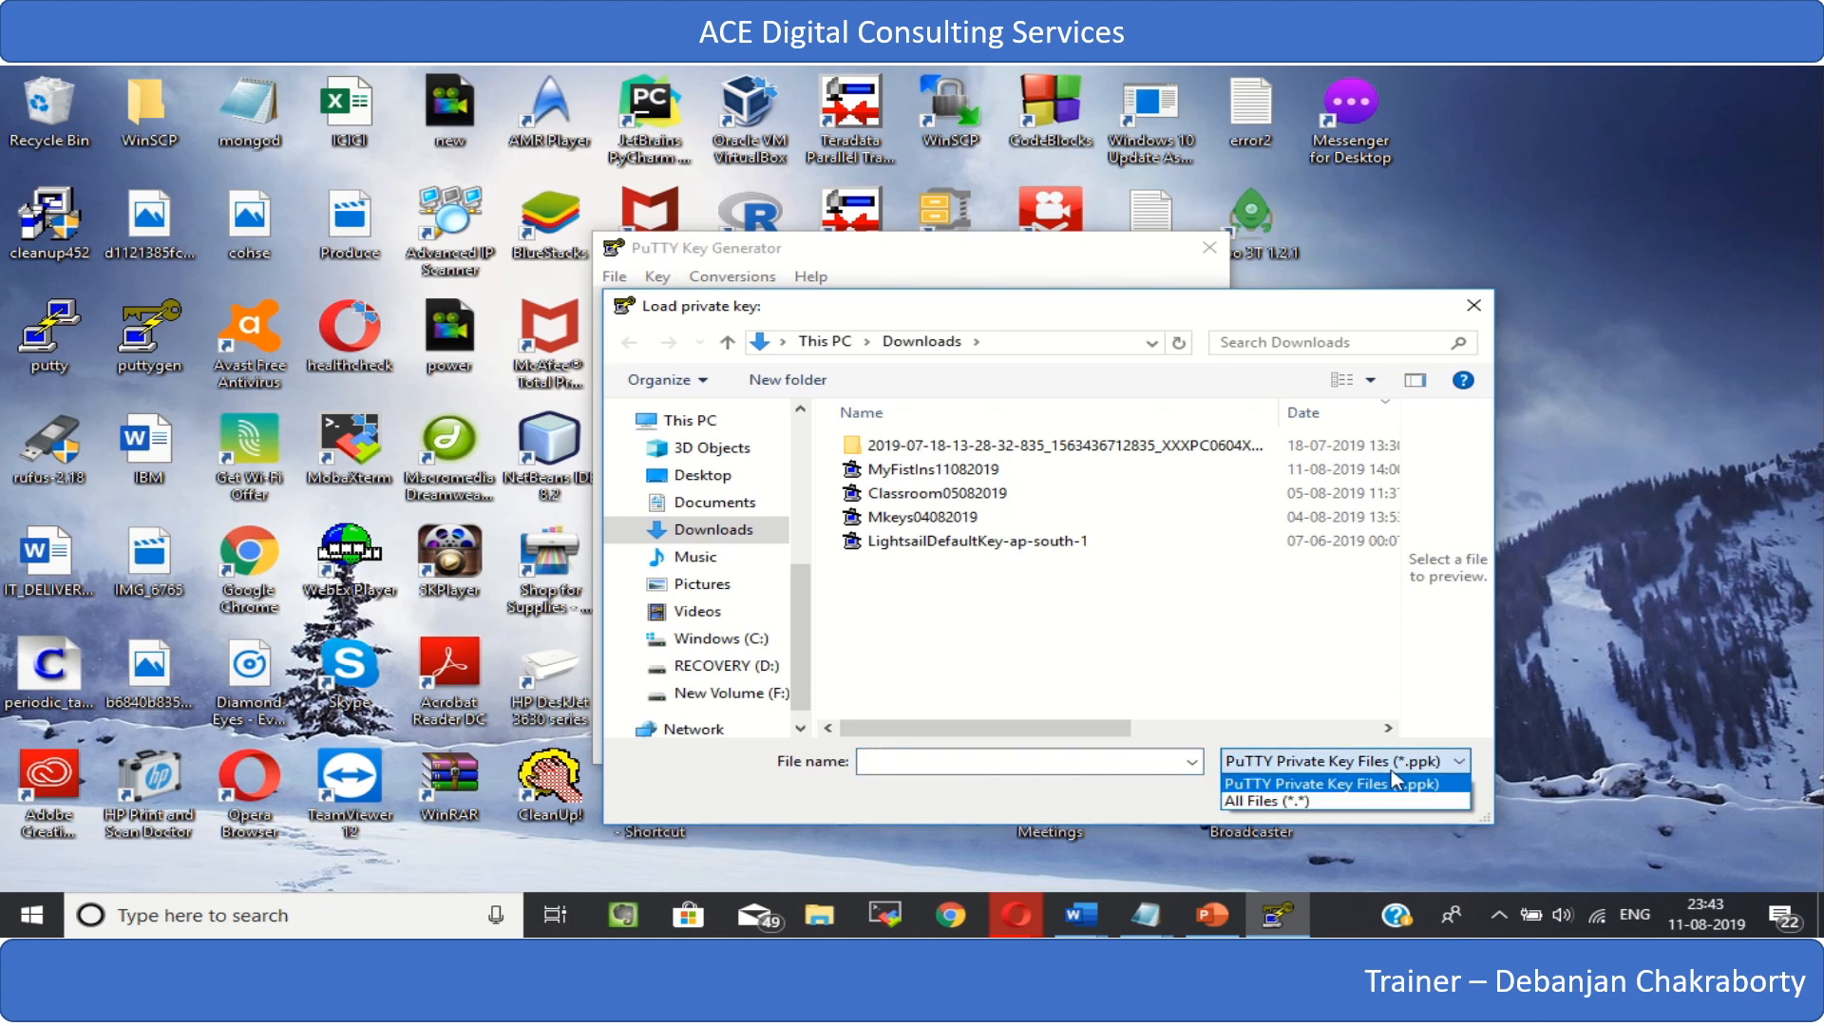
{"action": "left_click", "coordinate": [1292, 801]}
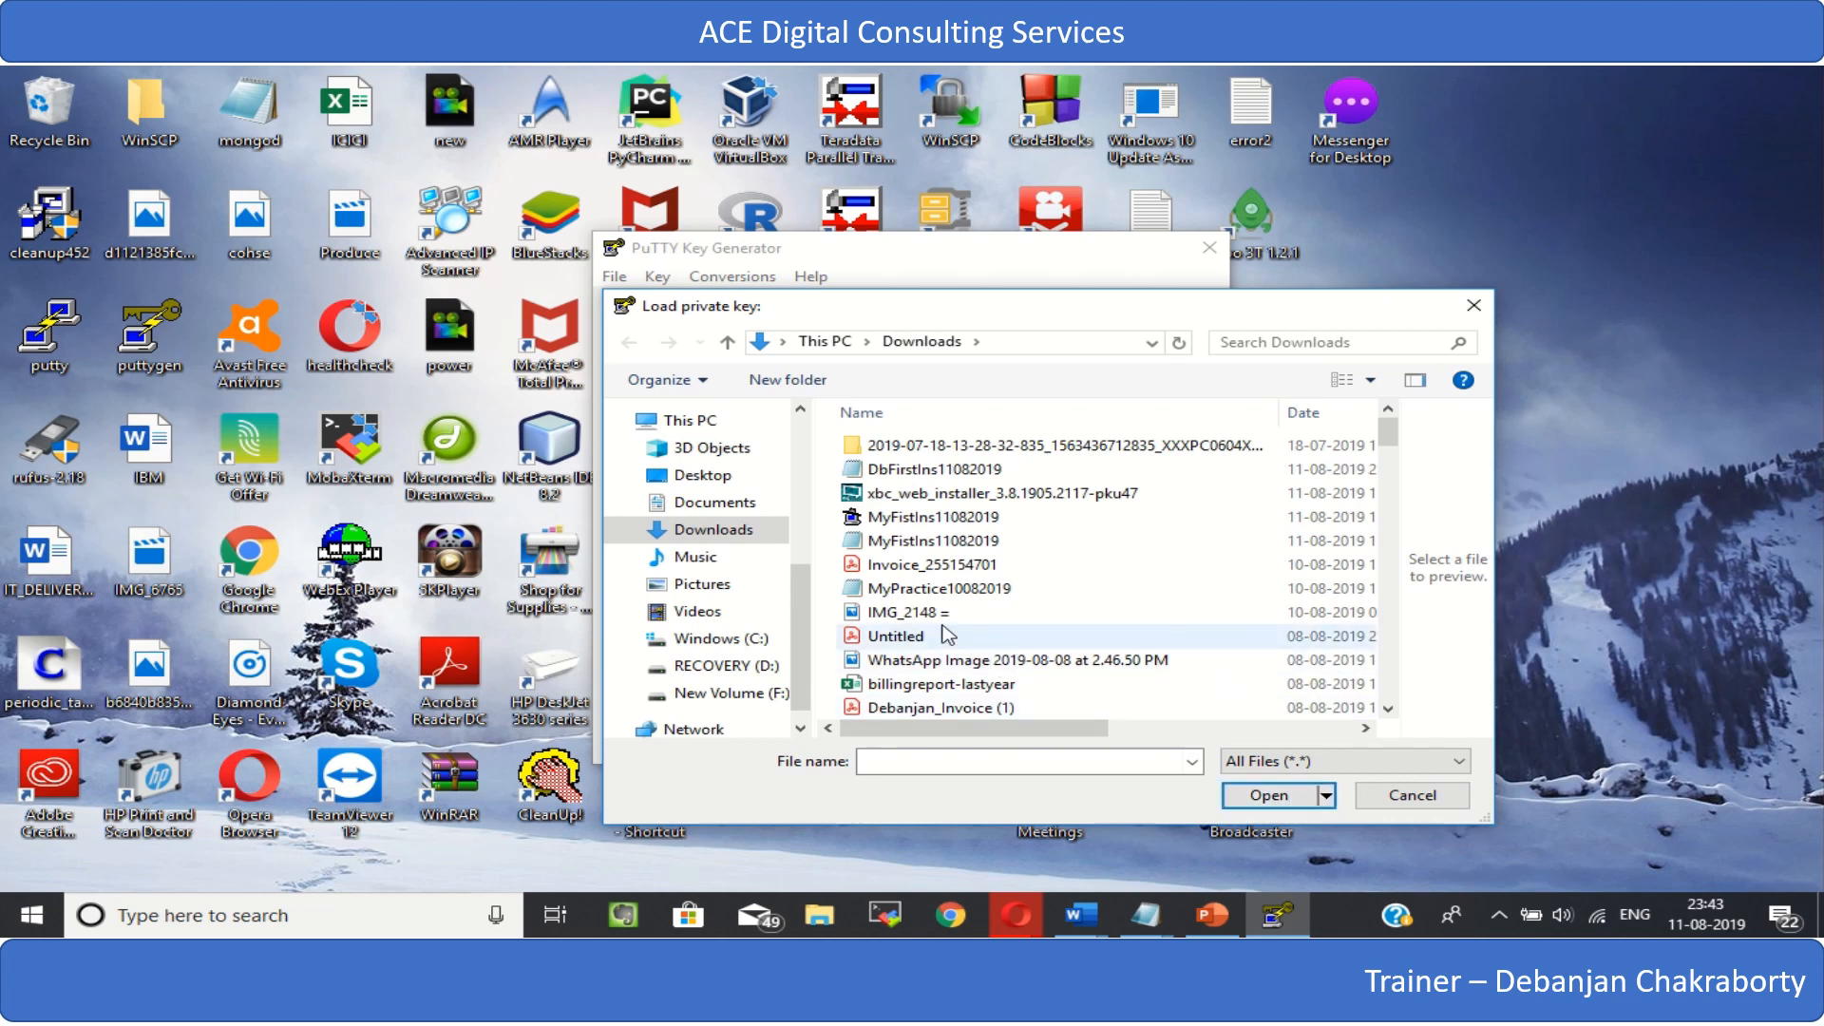
{"action": "left_click", "coordinate": [1439, 763]}
{"action": "left_click", "coordinate": [1311, 783]}
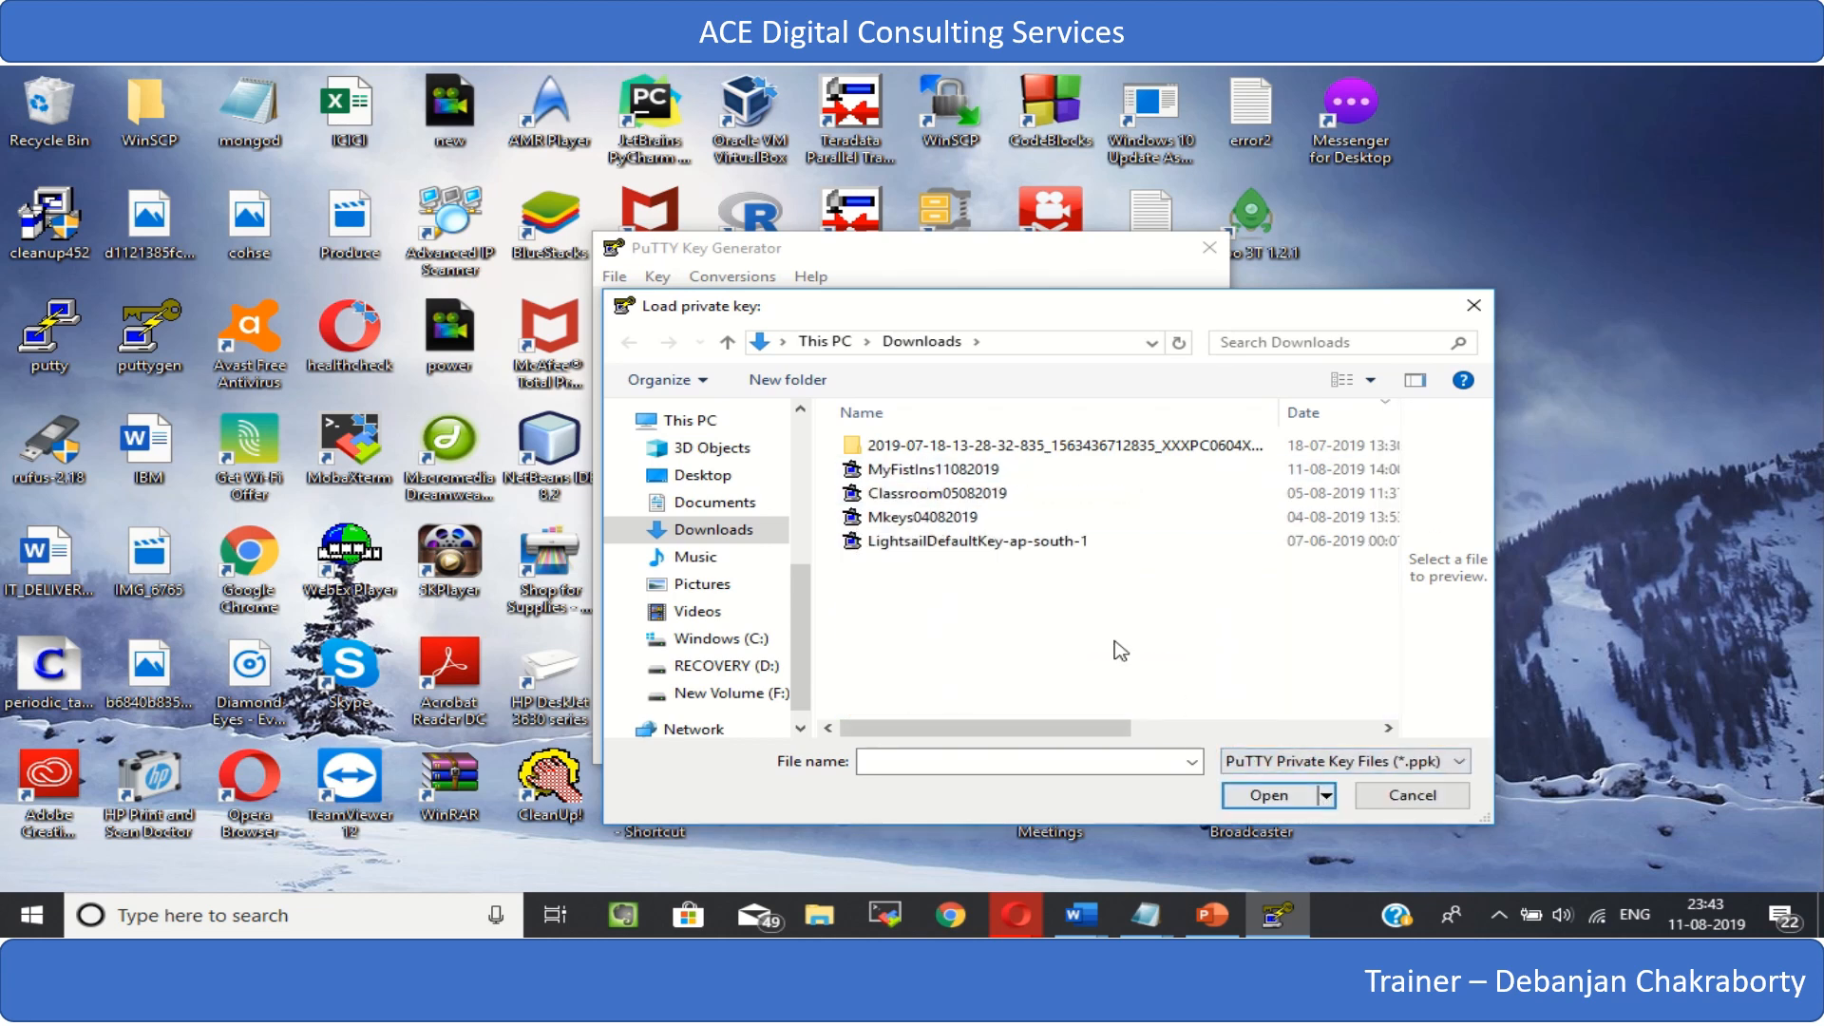
- Look through the old .ppk key files listed in the Downloads folder
{"action": "left_click", "coordinate": [941, 470]}
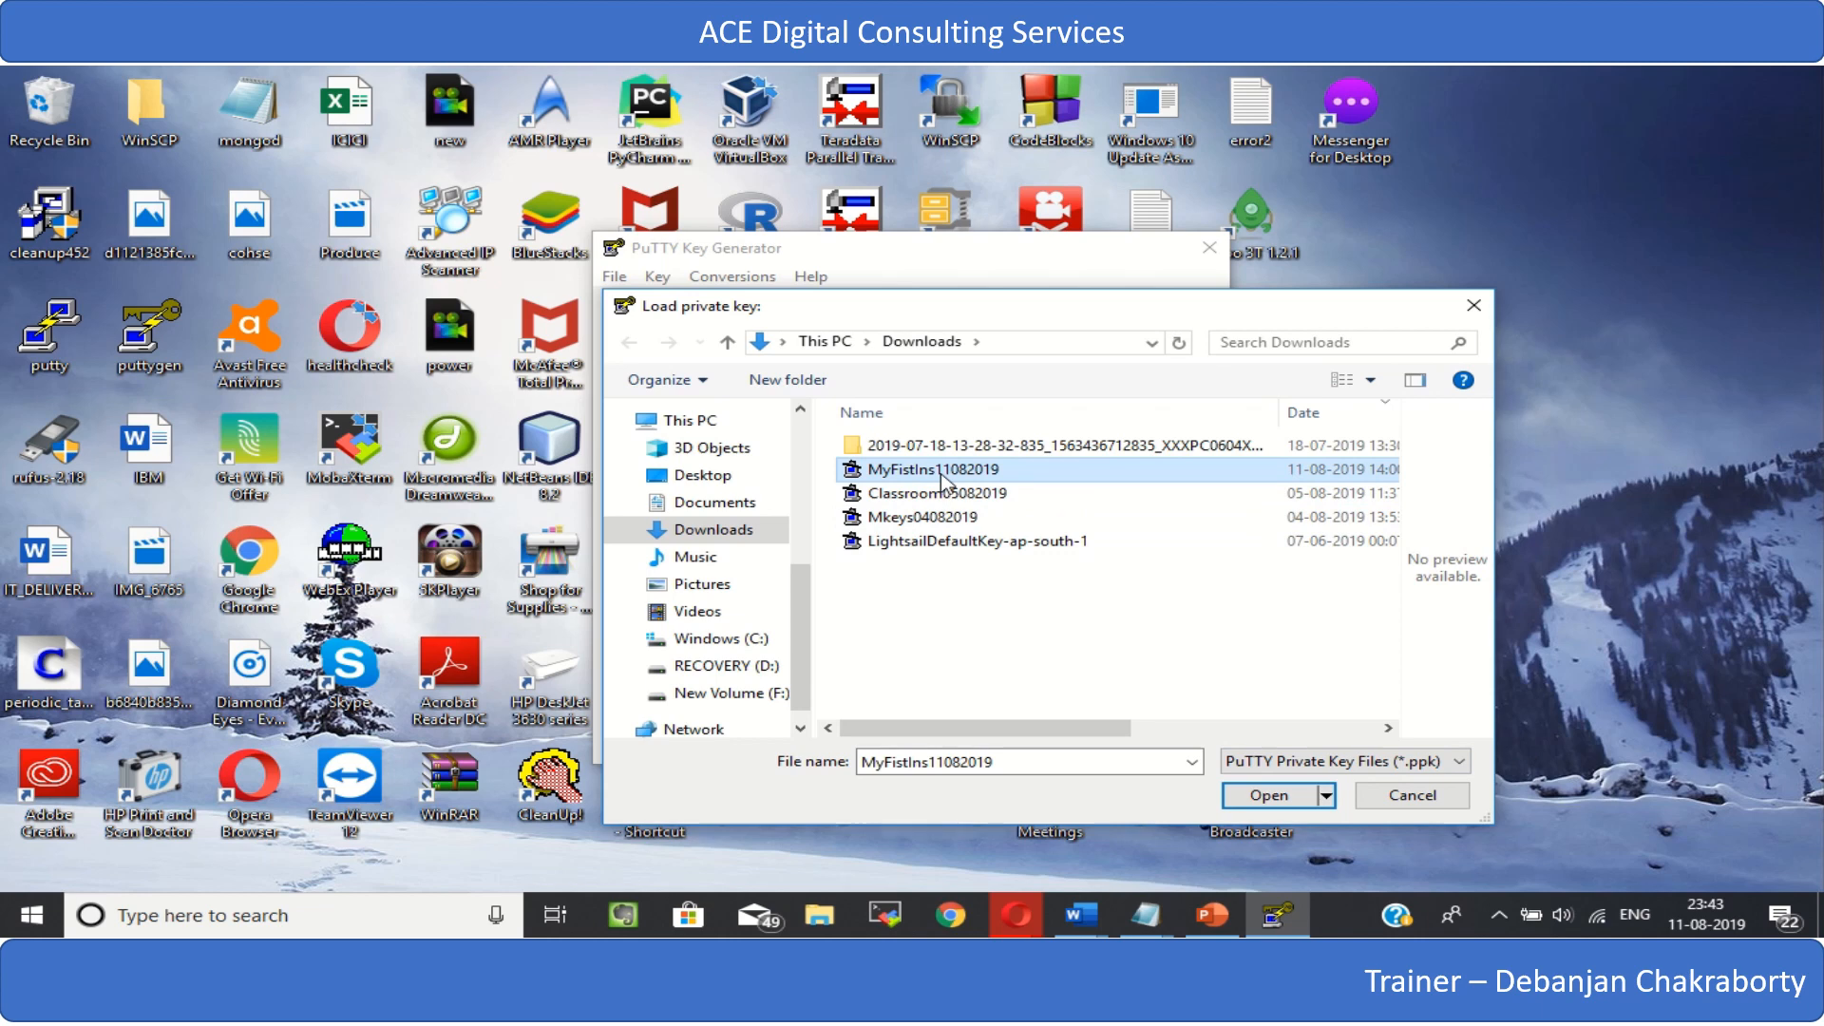
{"action": "key", "text": "Down"}
{"action": "key", "text": "Down"}
{"action": "key", "text": "Down"}
{"action": "key", "text": "Up"}
{"action": "key", "text": "Up"}
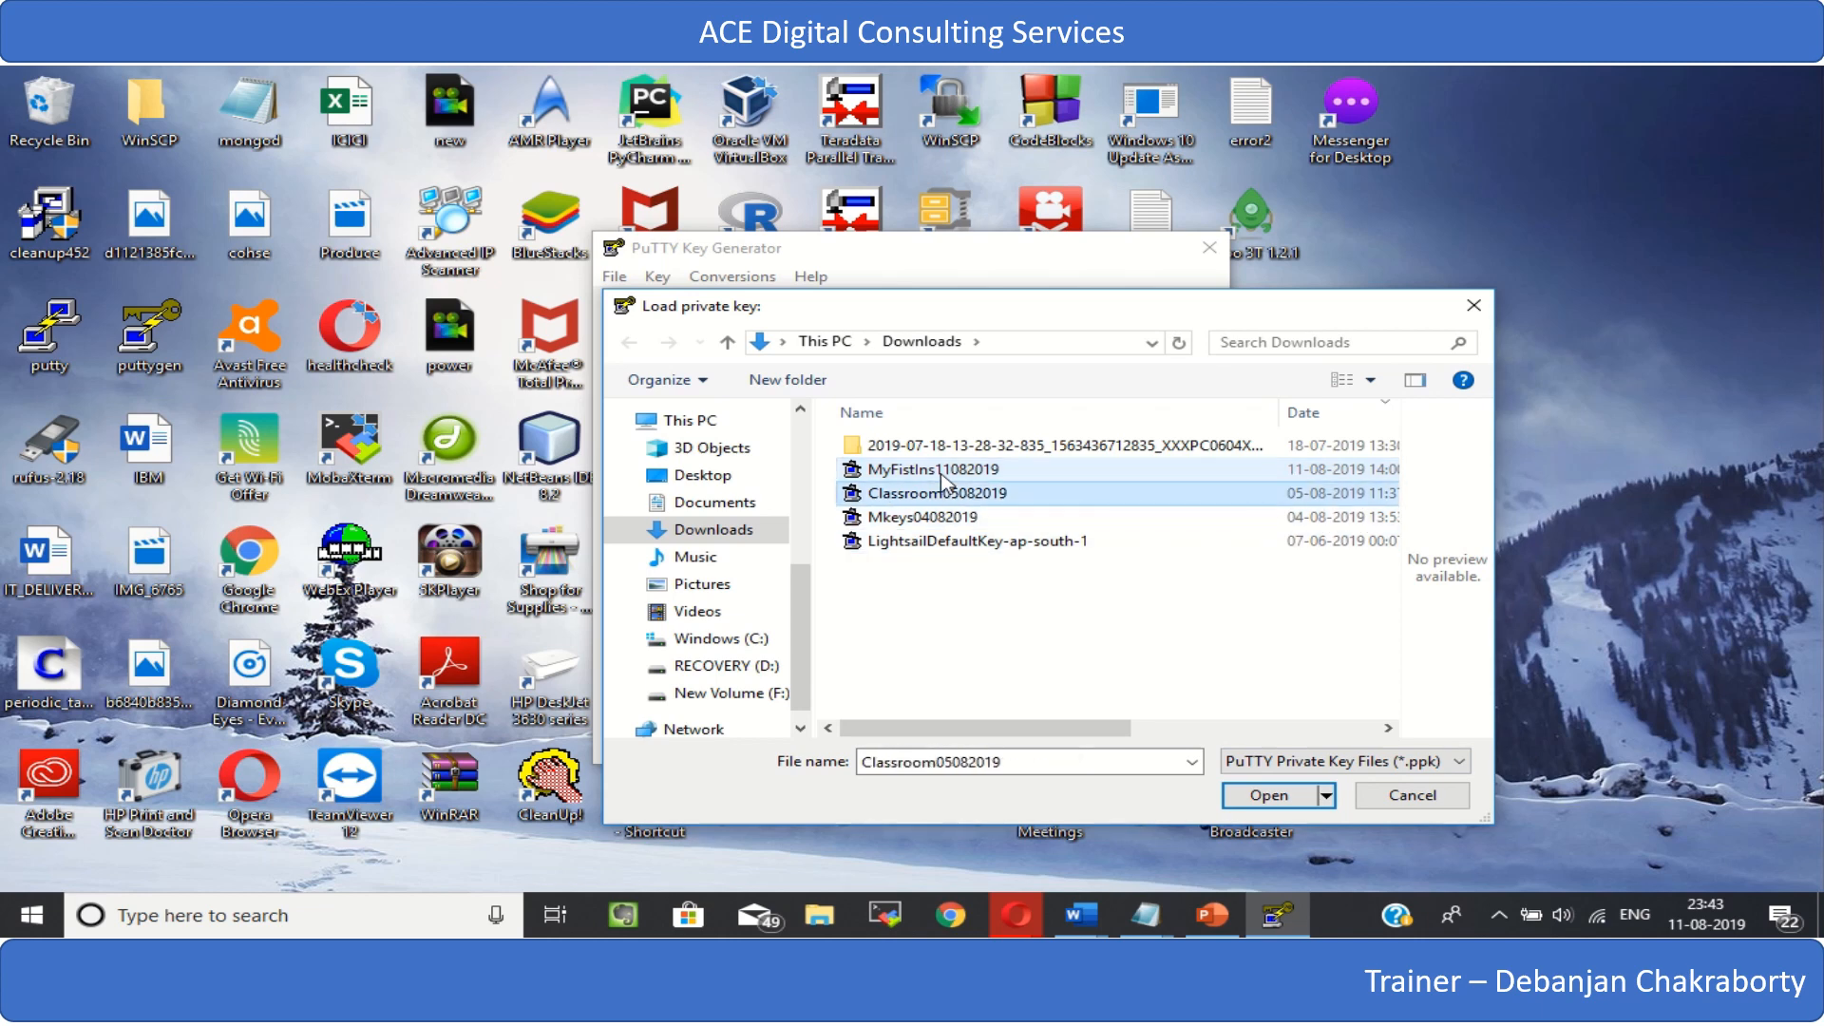
{"action": "key", "text": "Up"}
{"action": "key", "text": "Down"}
{"action": "key", "text": "Down"}
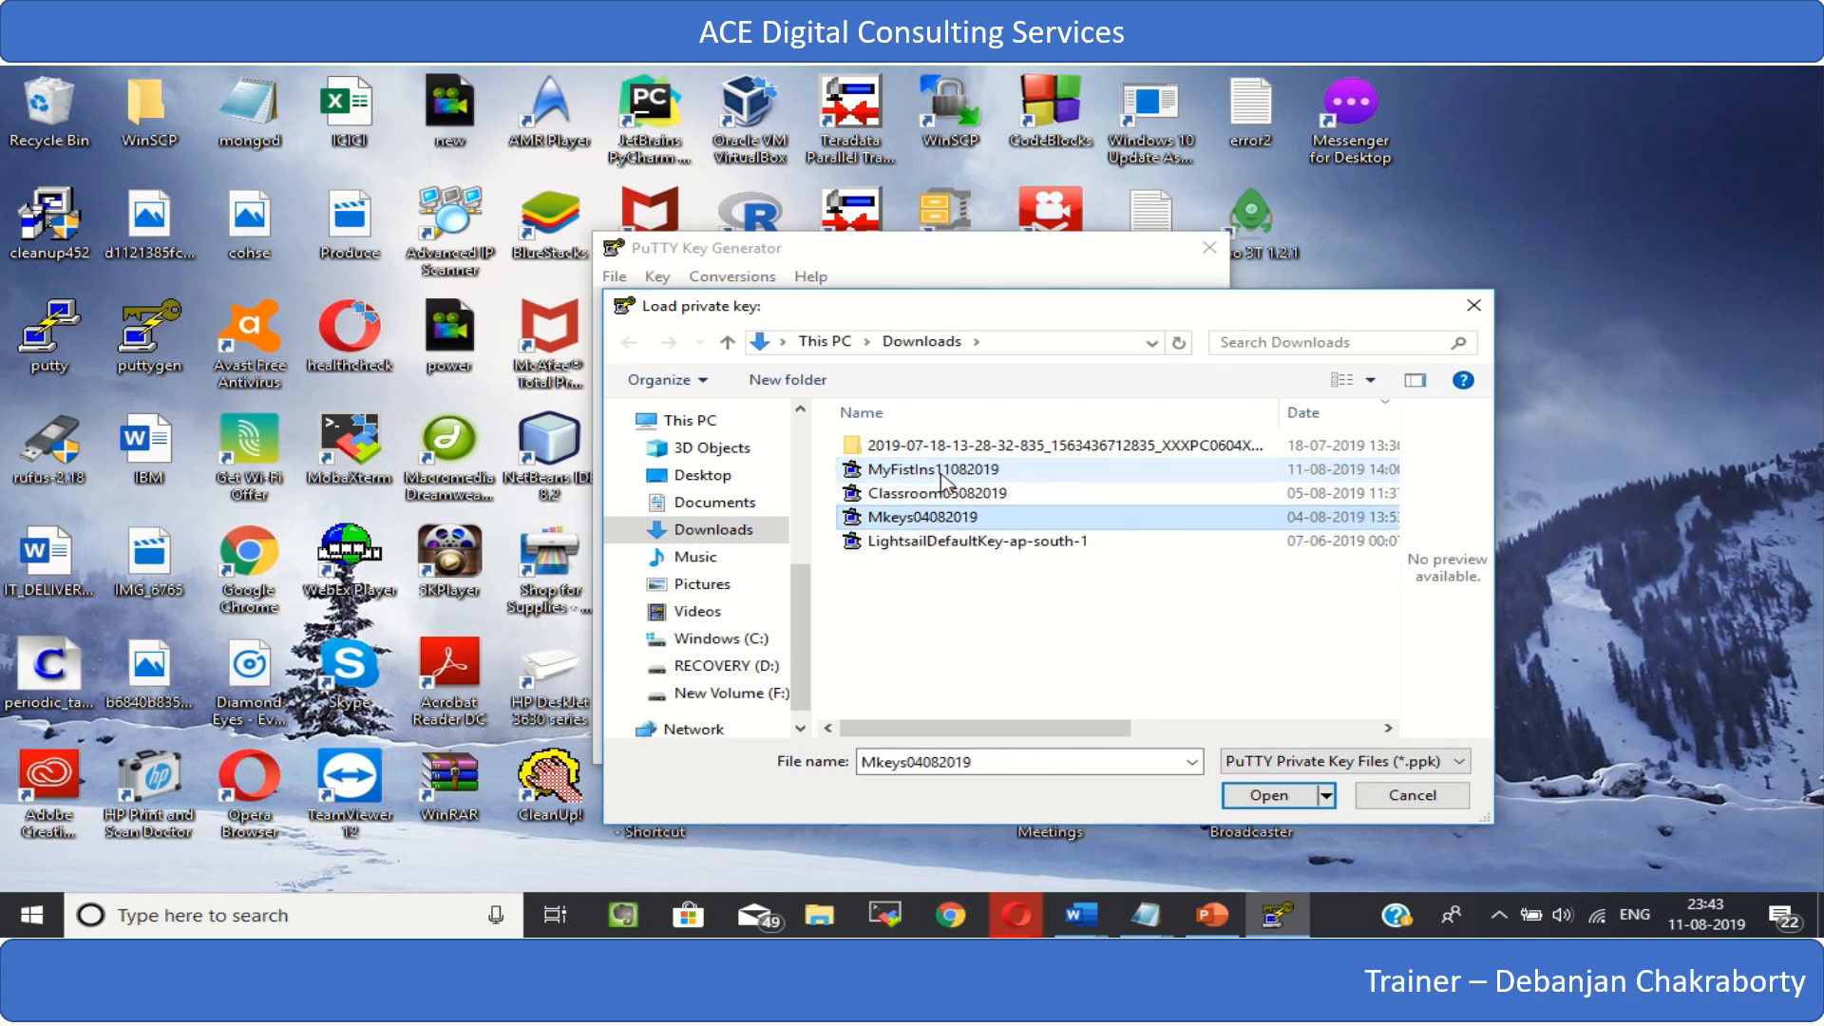
{"action": "key", "text": "Up"}
{"action": "key", "text": "Up"}
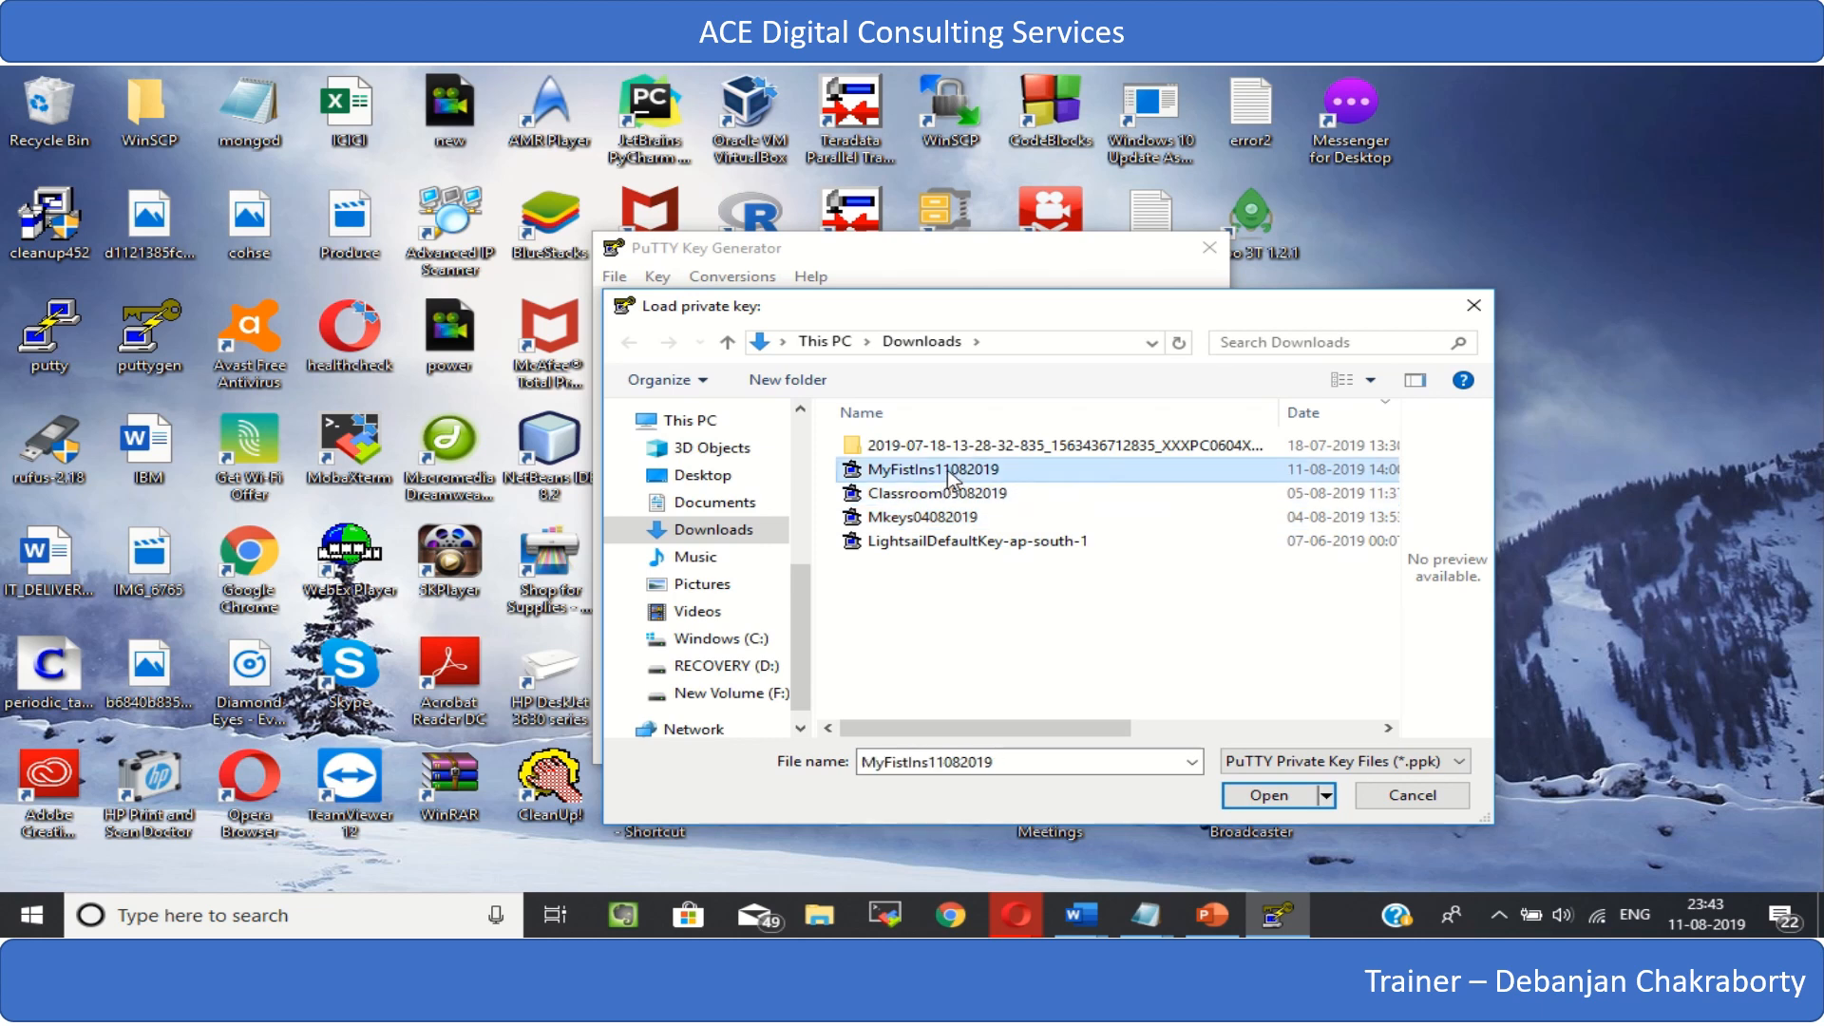
{"action": "right_click", "coordinate": [951, 469]}
{"action": "left_click", "coordinate": [1737, 380]}
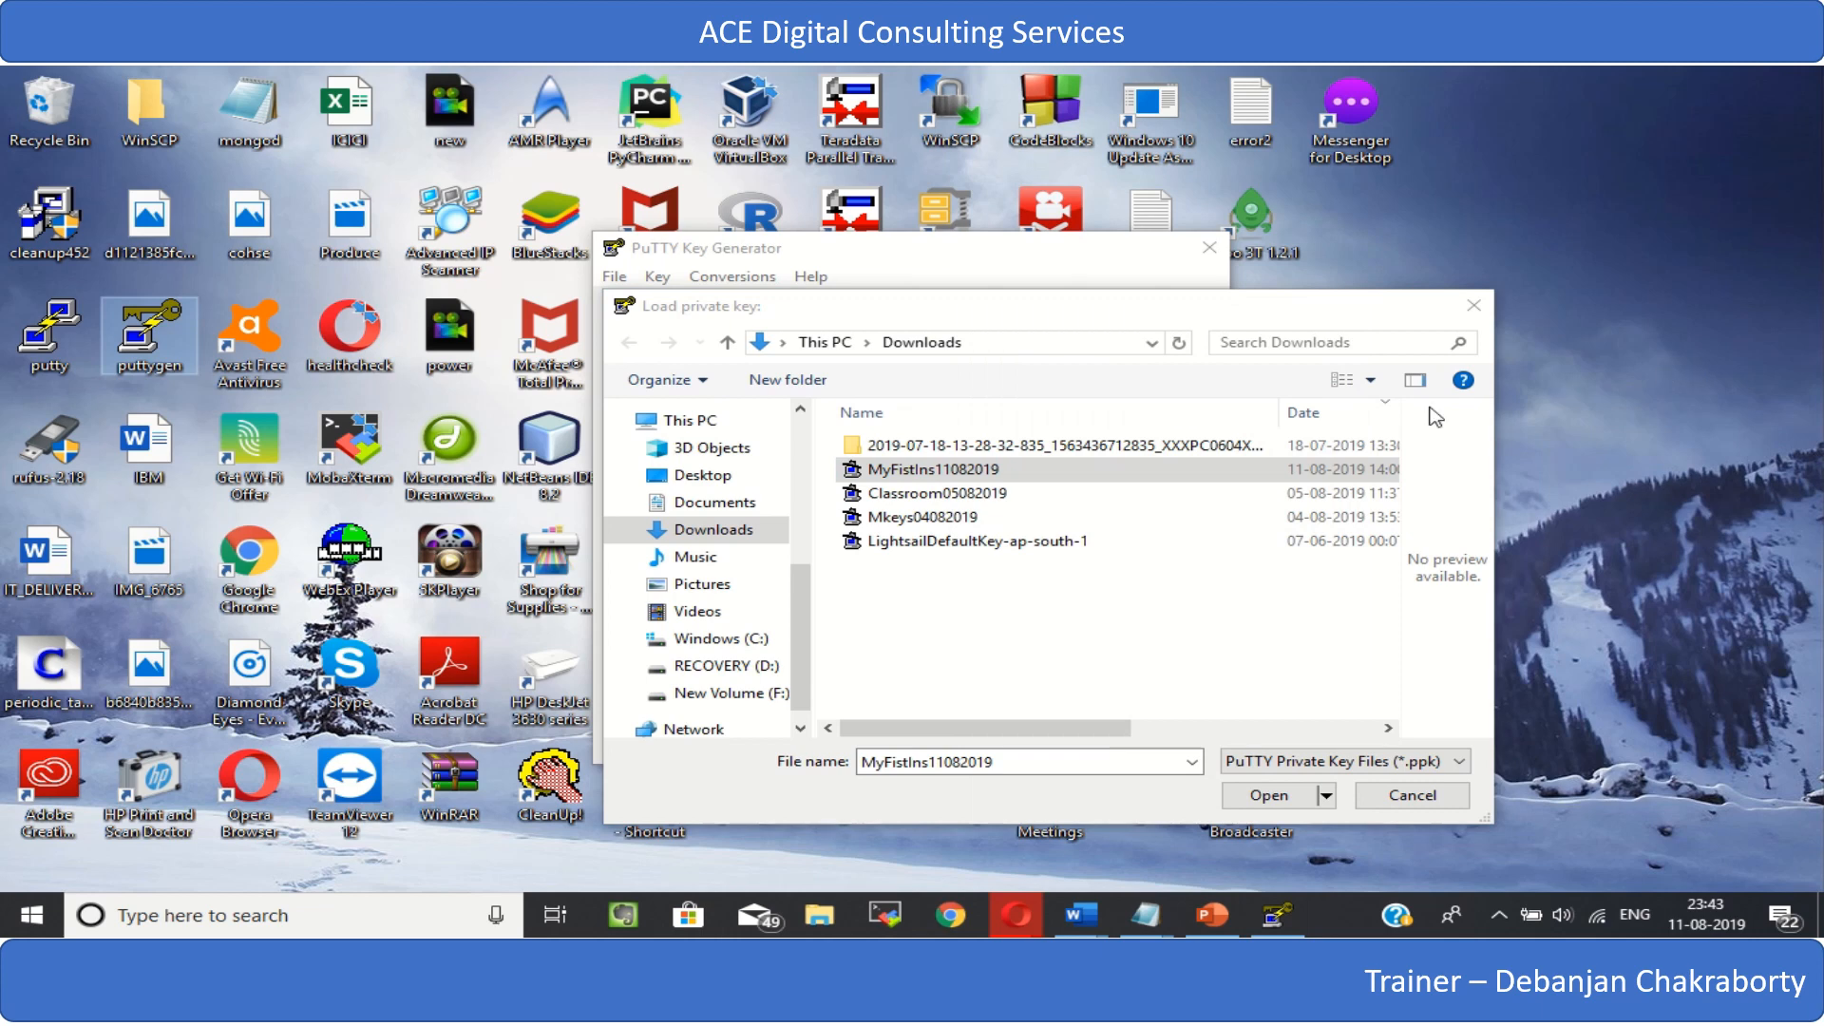
- Permanently delete the old PuTTY key file MyFistIns11082019 from the Downloads folder
{"action": "left_click", "coordinate": [1051, 469]}
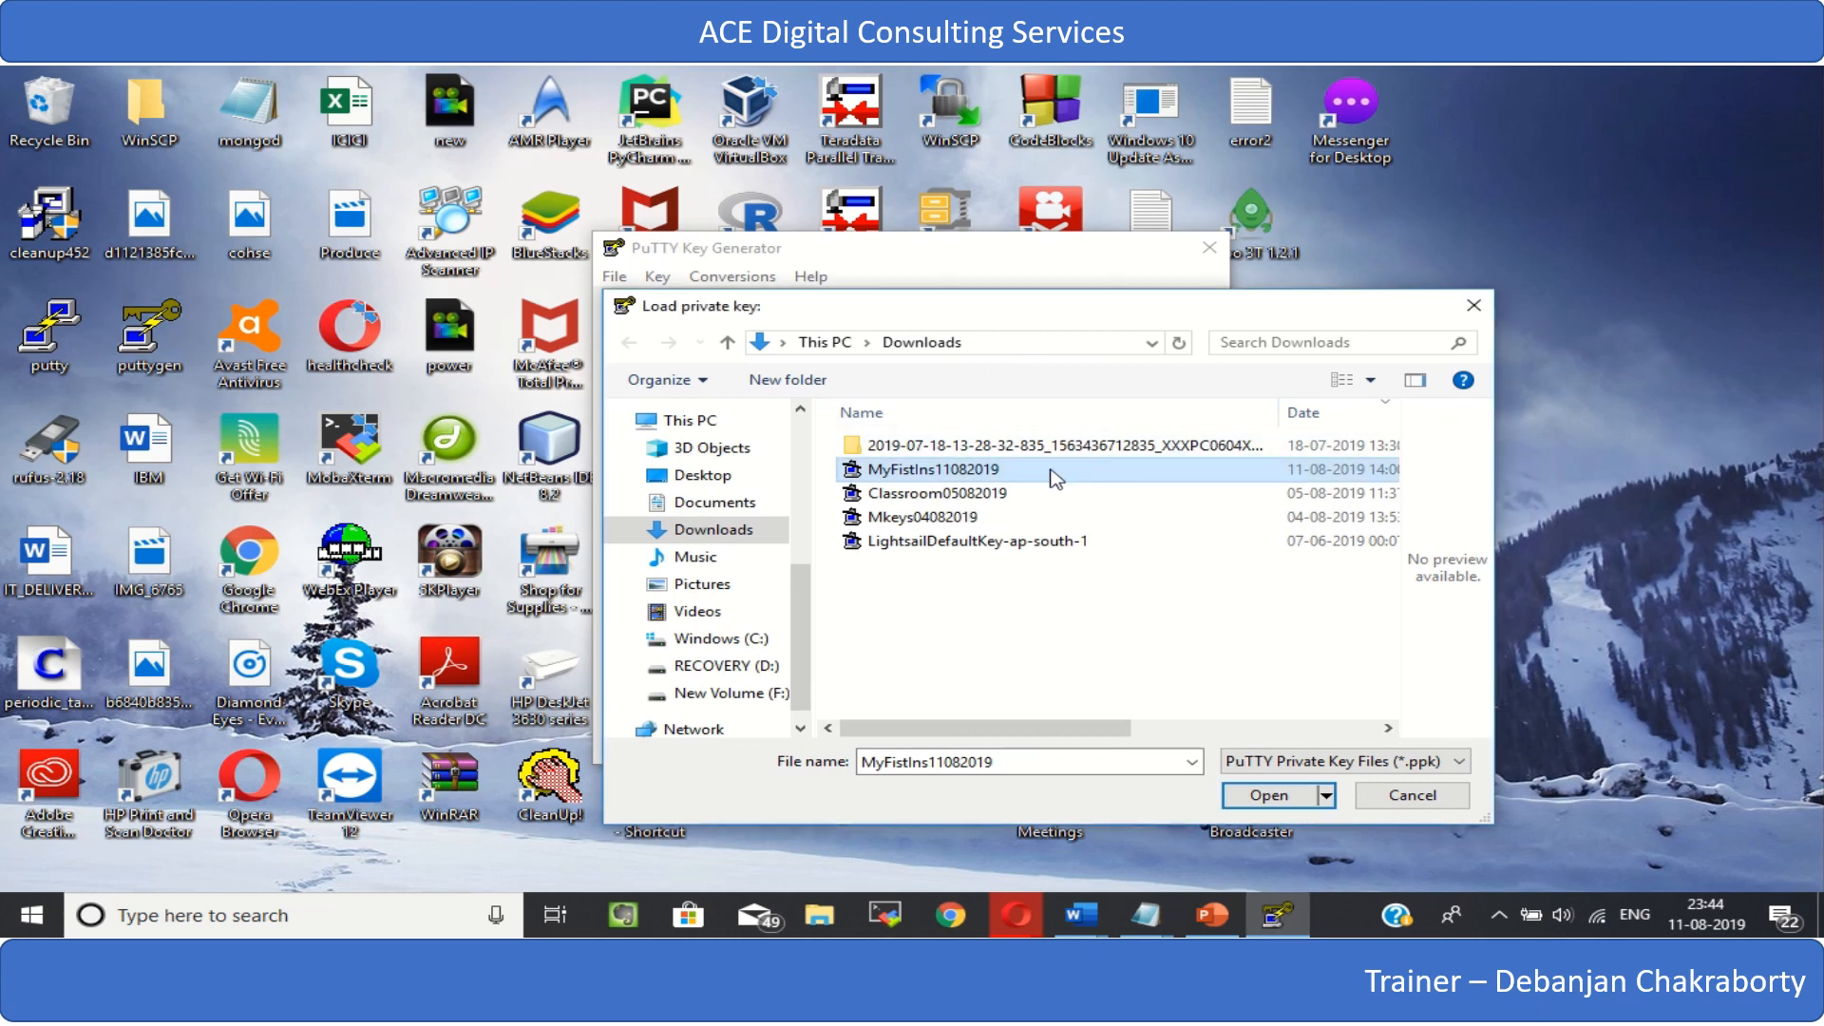
{"action": "key", "text": "shift+Delete"}
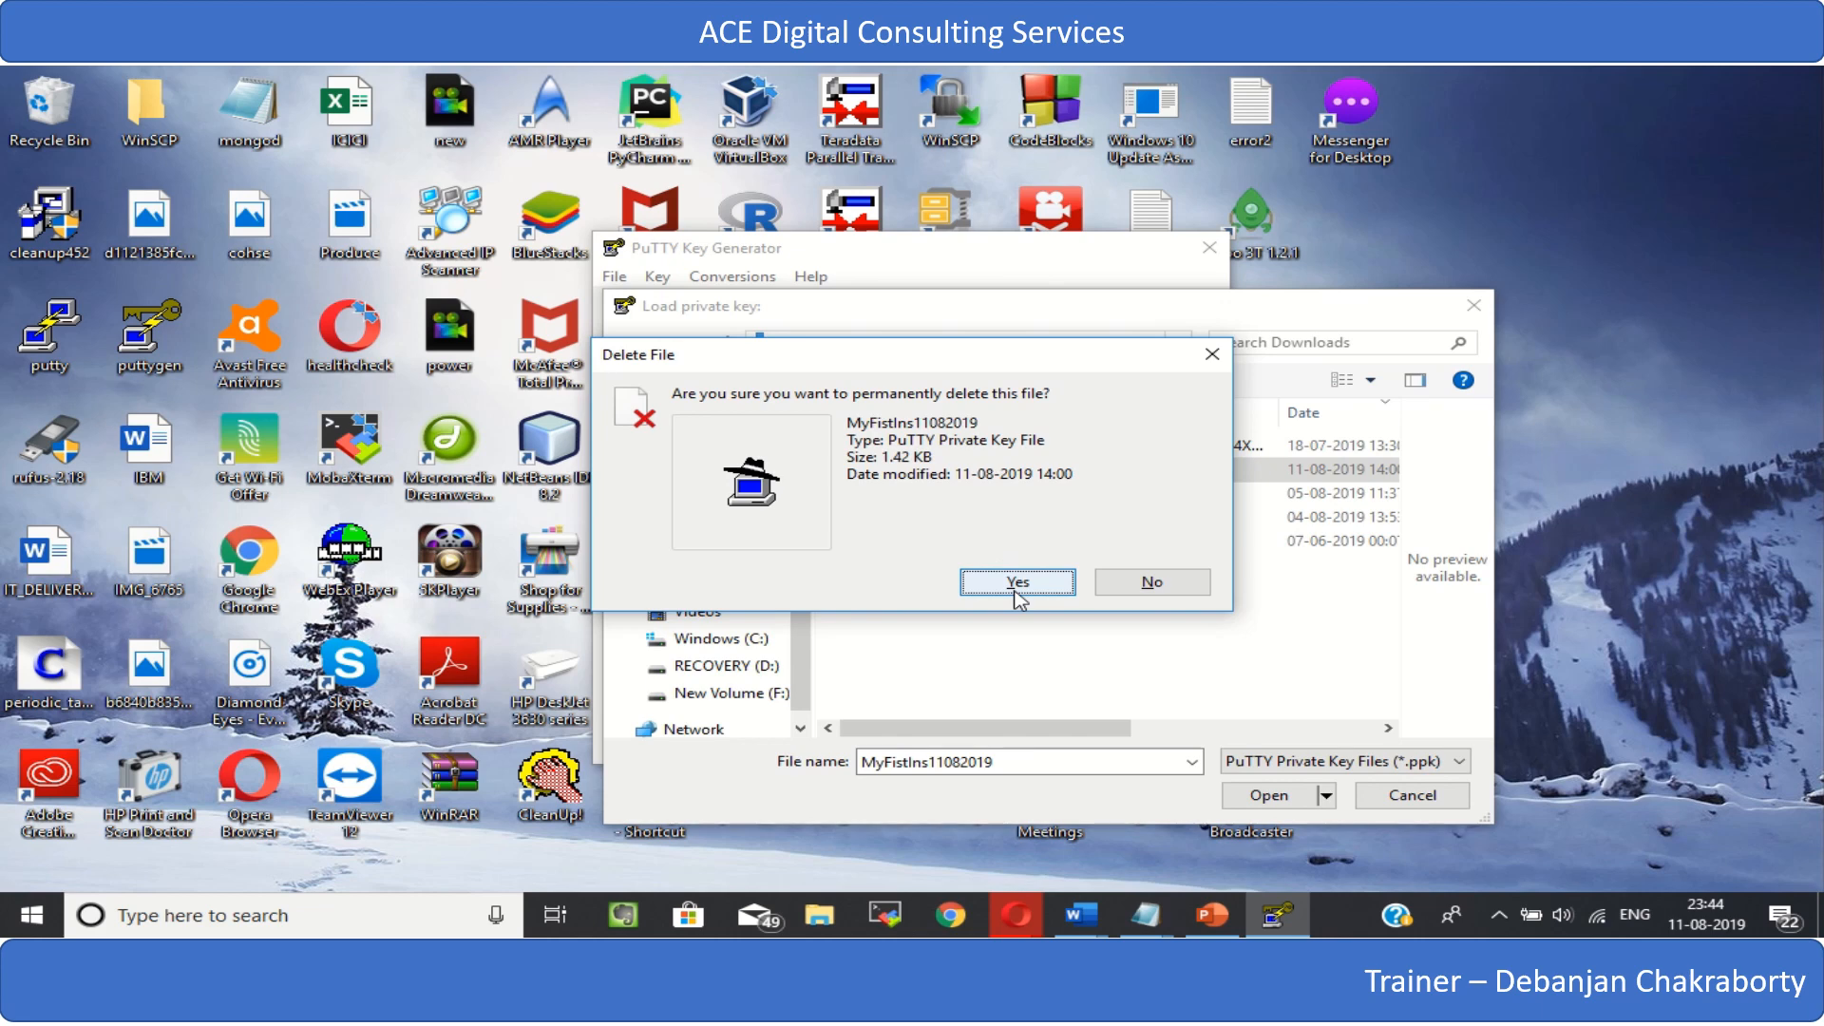
{"action": "left_click", "coordinate": [1014, 591]}
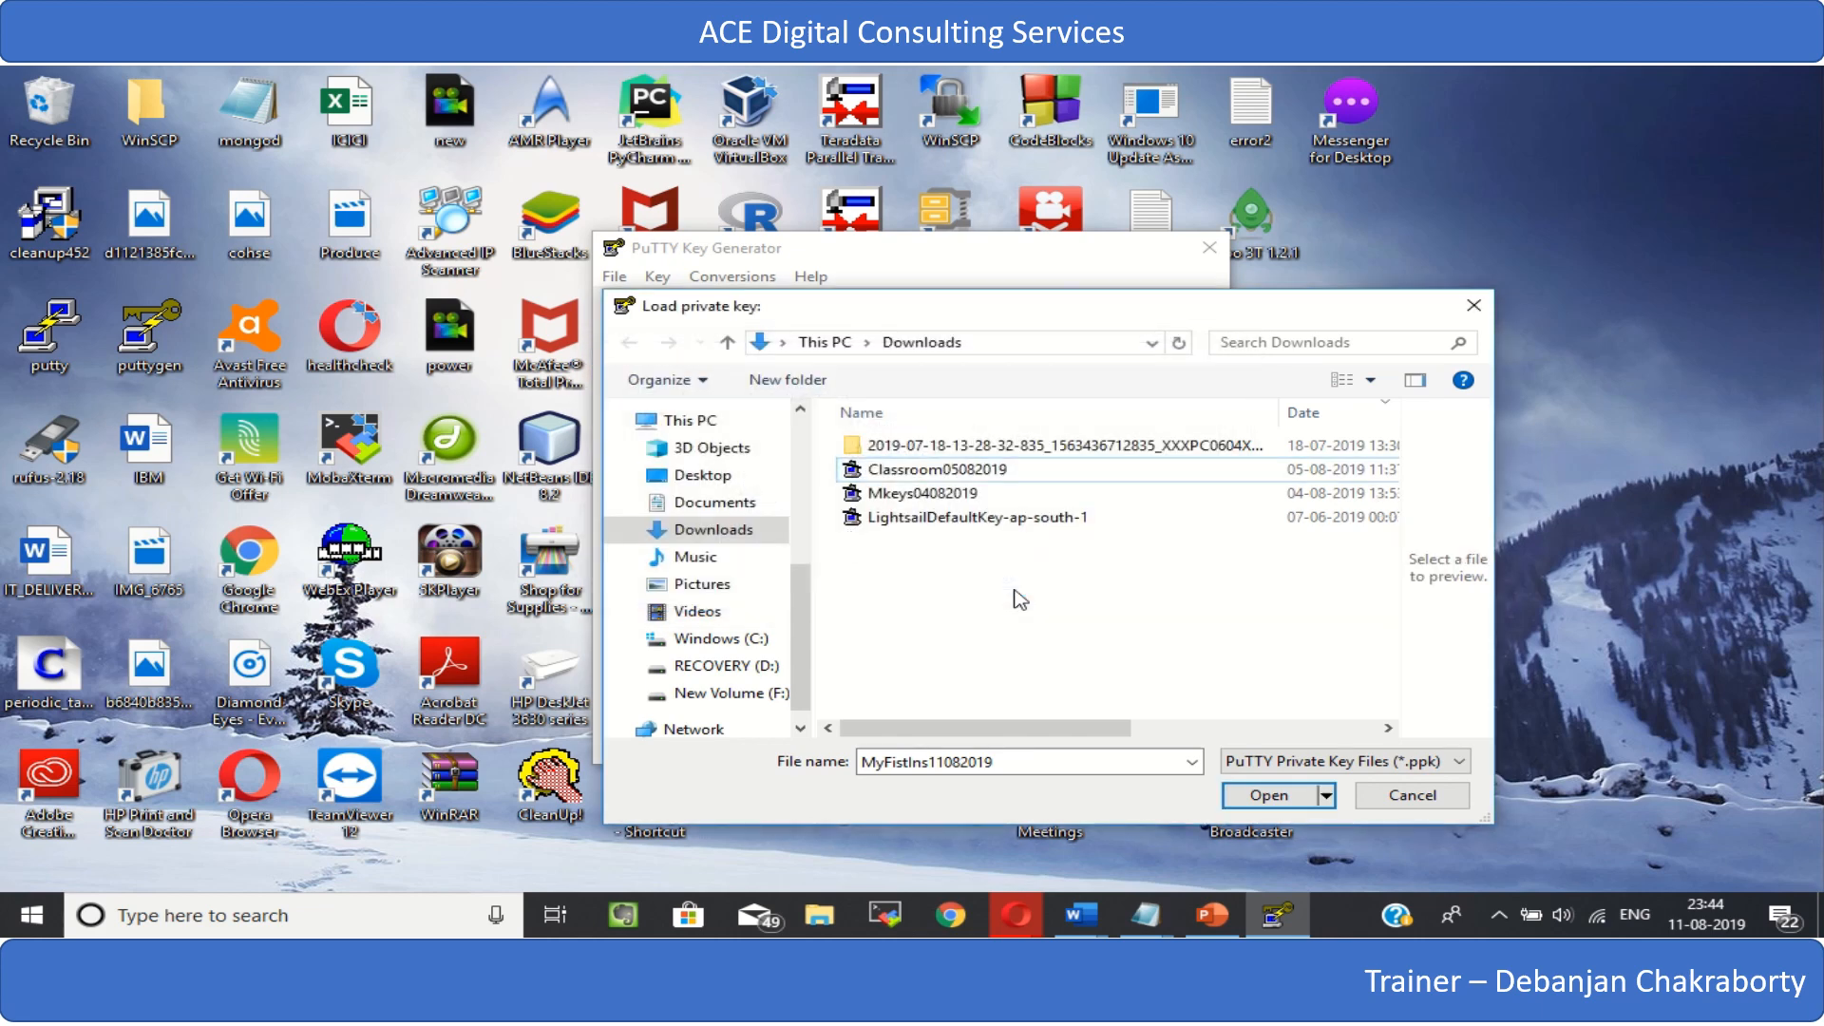
- Delete the remaining .ppk files Classroom05082019, Mkeys04082019 and LightsailDefaultKey-ap-south-1 from the Downloads folder
{"action": "left_click", "coordinate": [906, 473]}
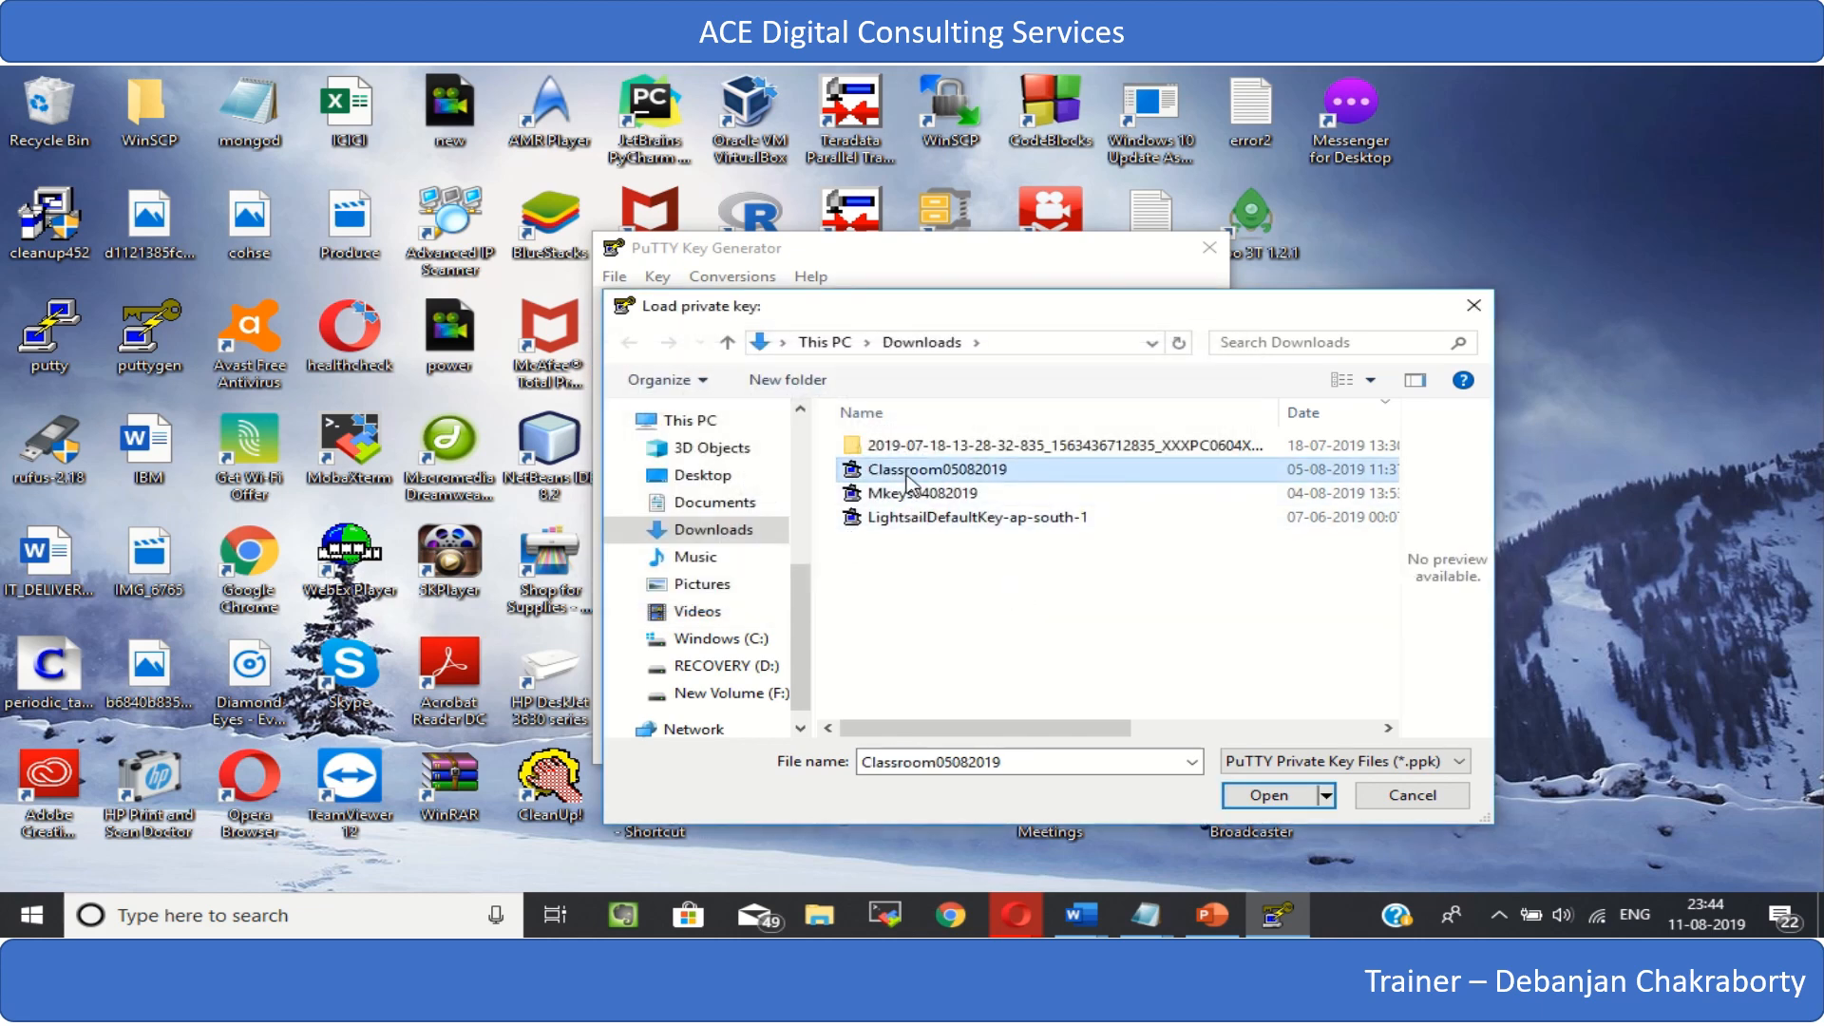
{"action": "key", "text": "Delete"}
{"action": "left_click", "coordinate": [1015, 582]}
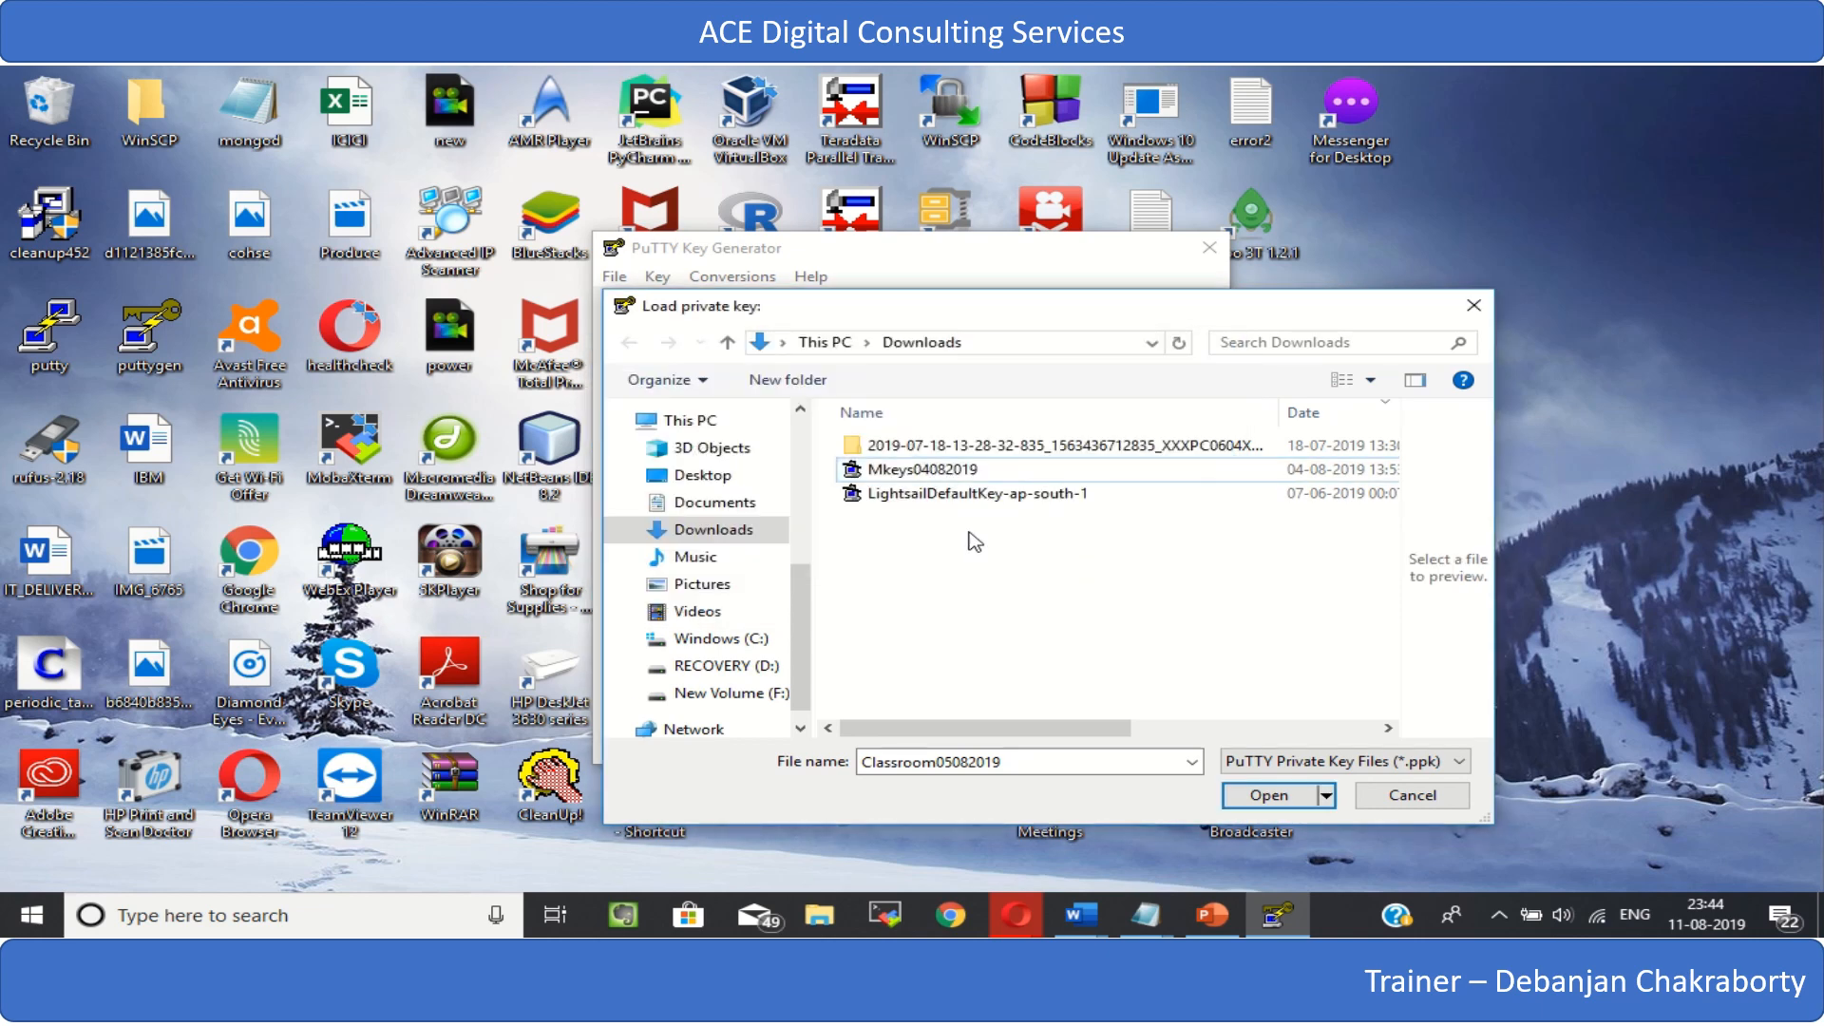
{"action": "left_click", "coordinate": [924, 471]}
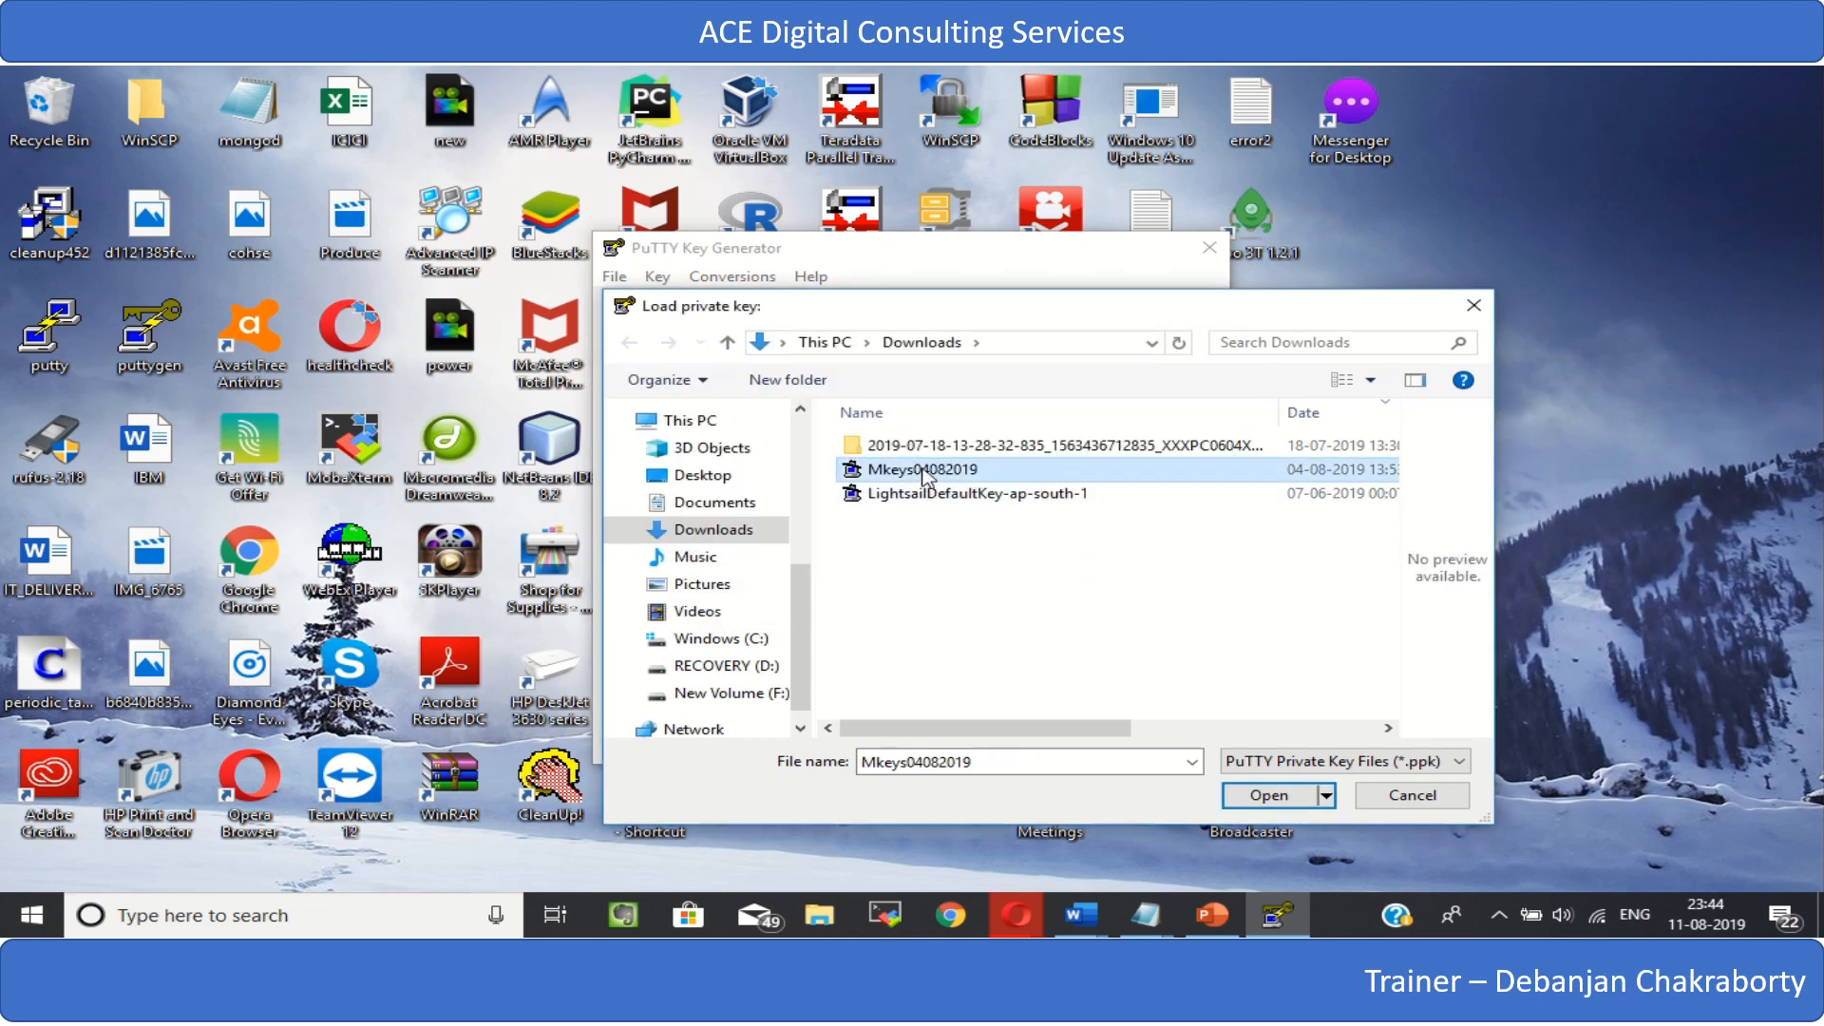
{"action": "key", "text": "Delete"}
{"action": "left_click", "coordinate": [1009, 582]}
{"action": "left_click", "coordinate": [914, 479]}
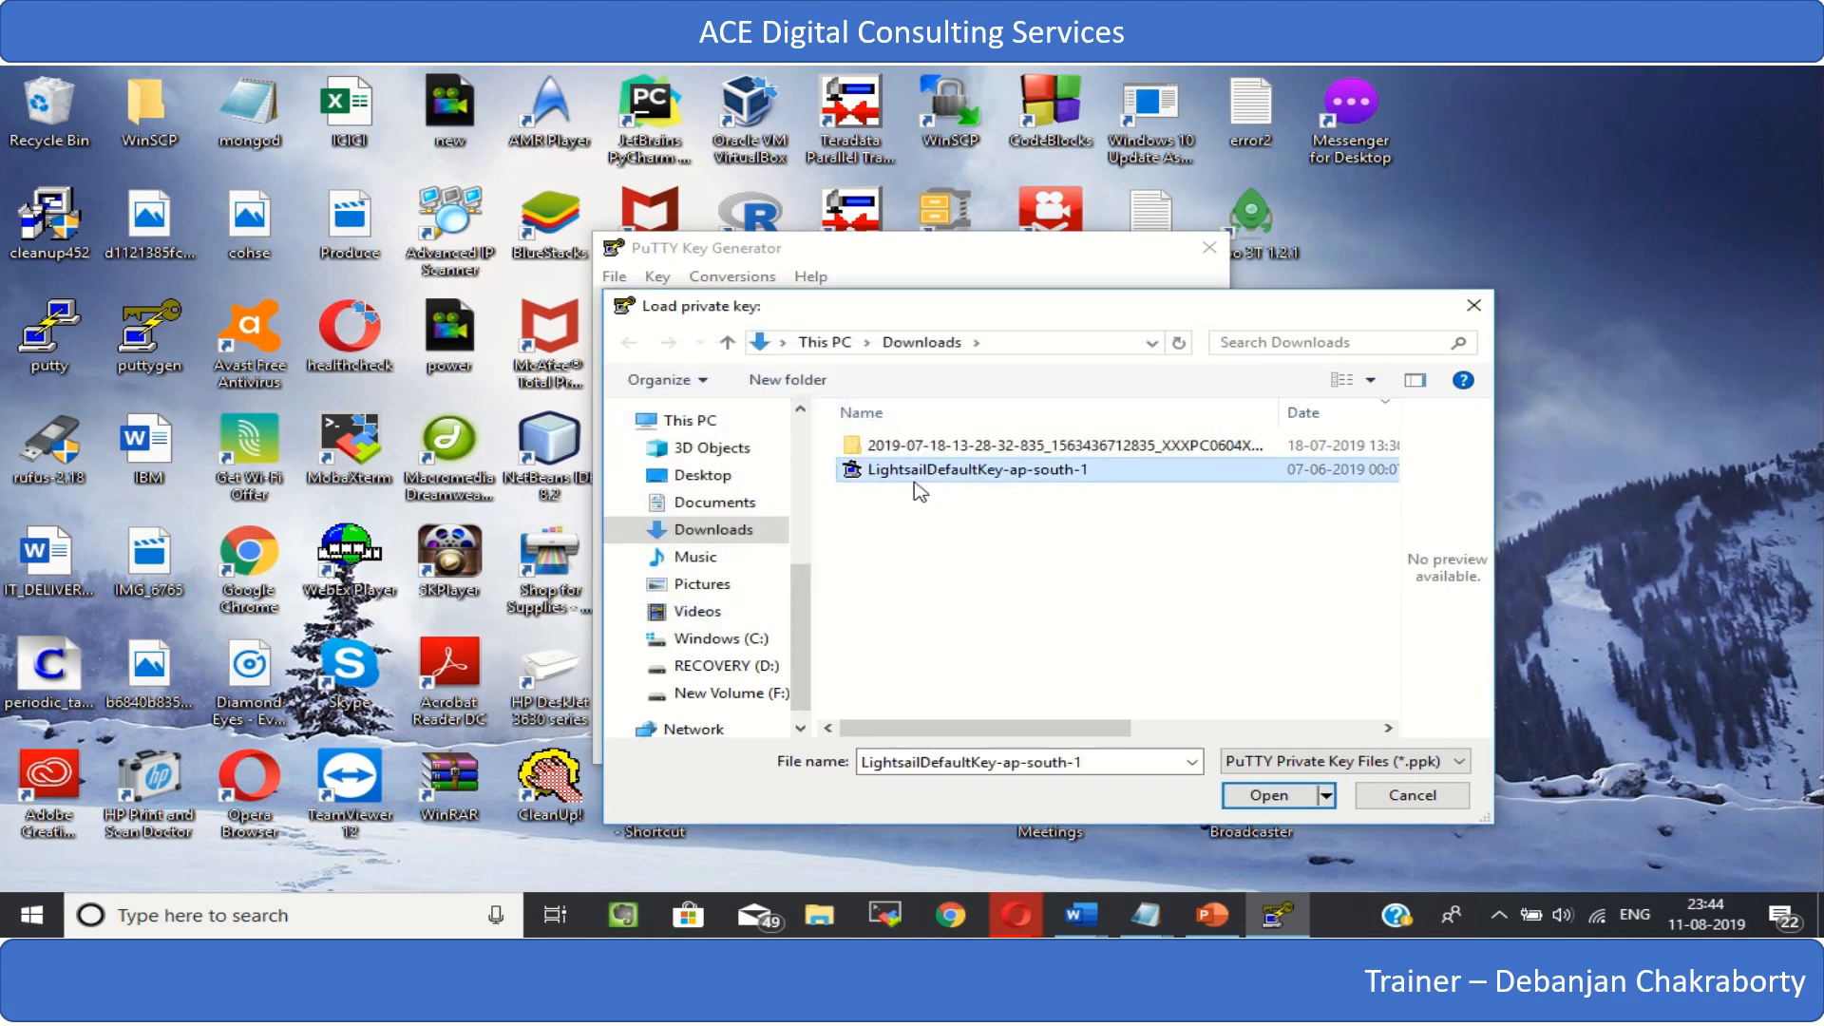
{"action": "key", "text": "Delete"}
{"action": "left_click", "coordinate": [1043, 586]}
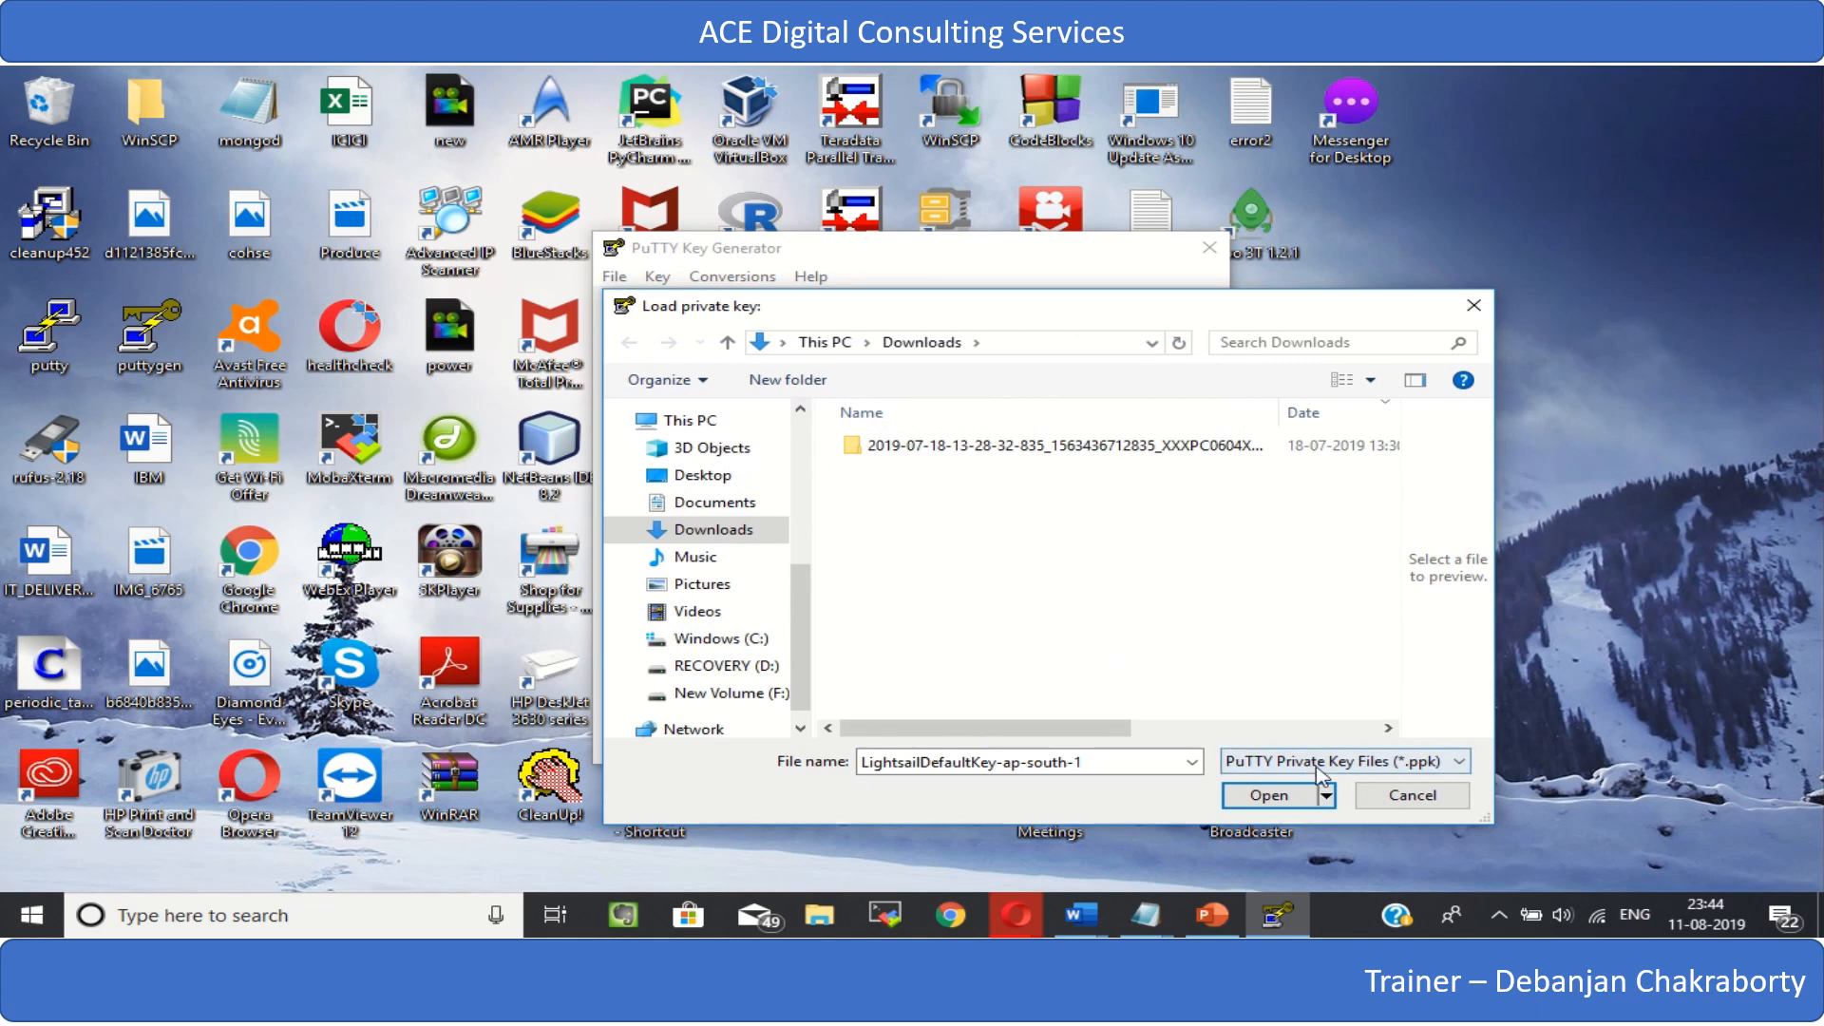
- Show All Files (*.*) in the Downloads folder and load the DbFirstIns11082019 key into PuTTYgen
{"action": "left_click", "coordinate": [1452, 774]}
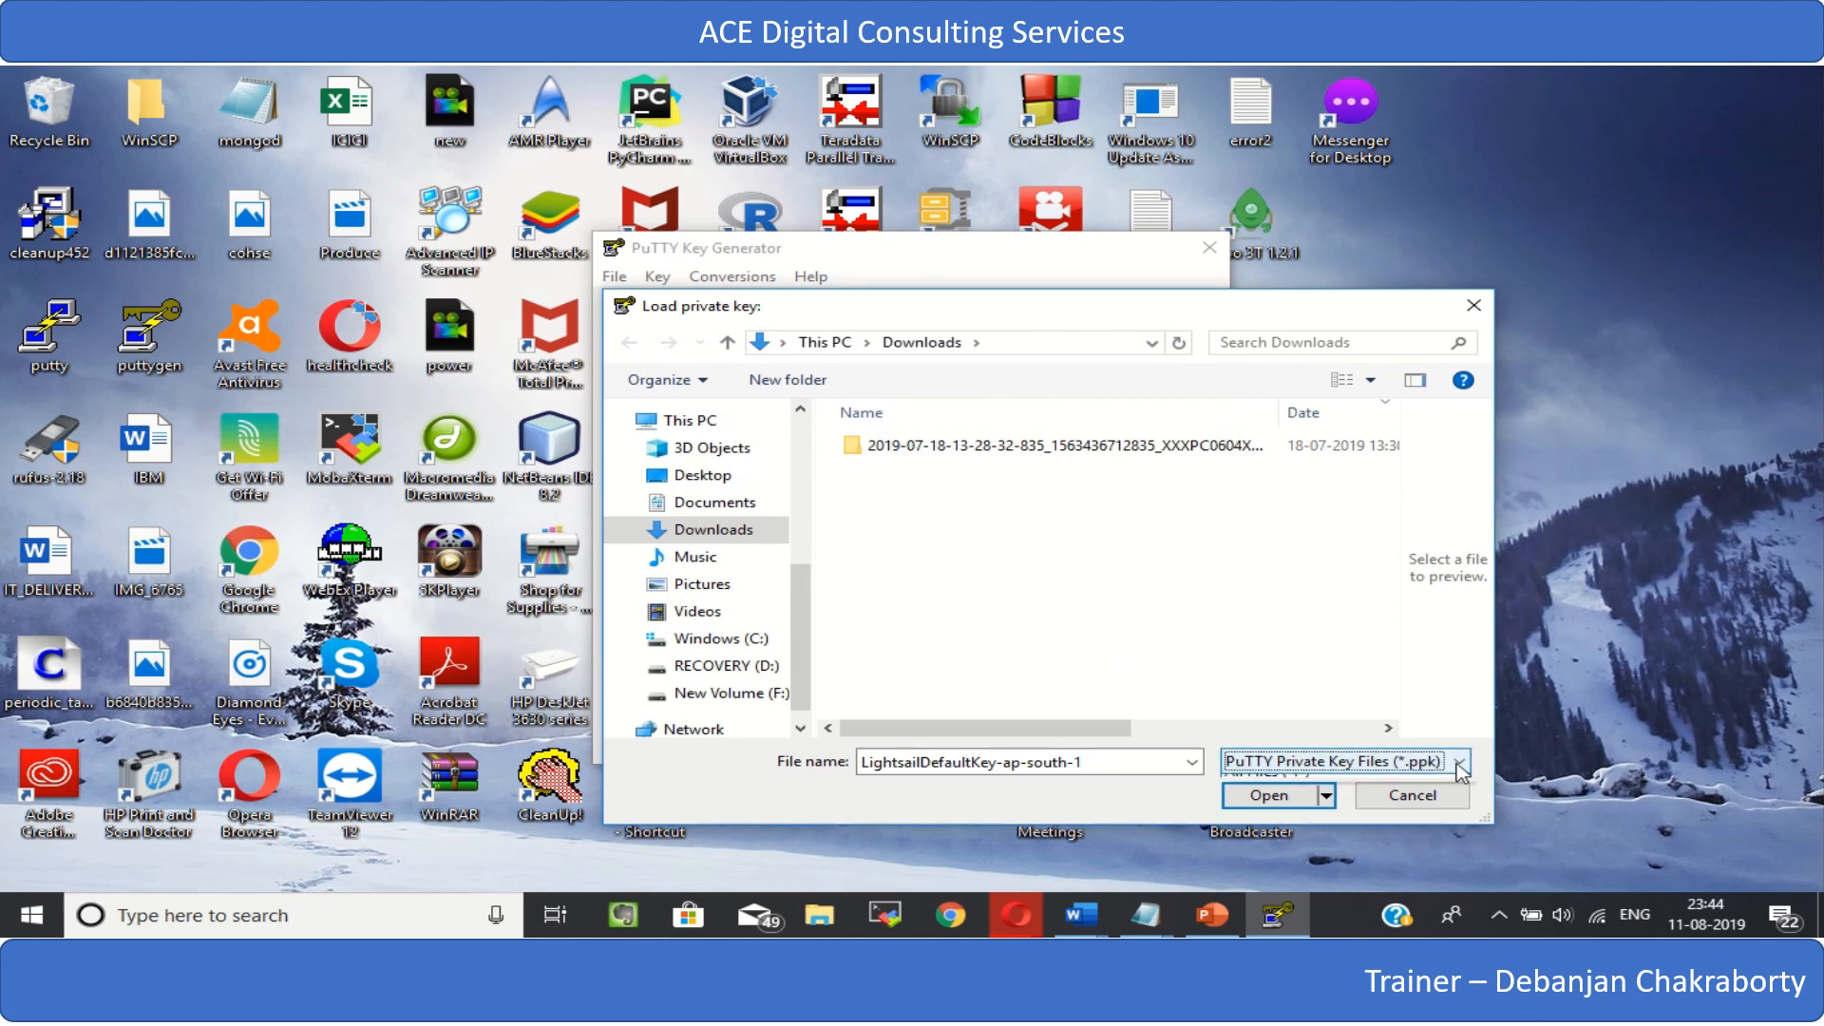
{"action": "left_click", "coordinate": [1316, 807]}
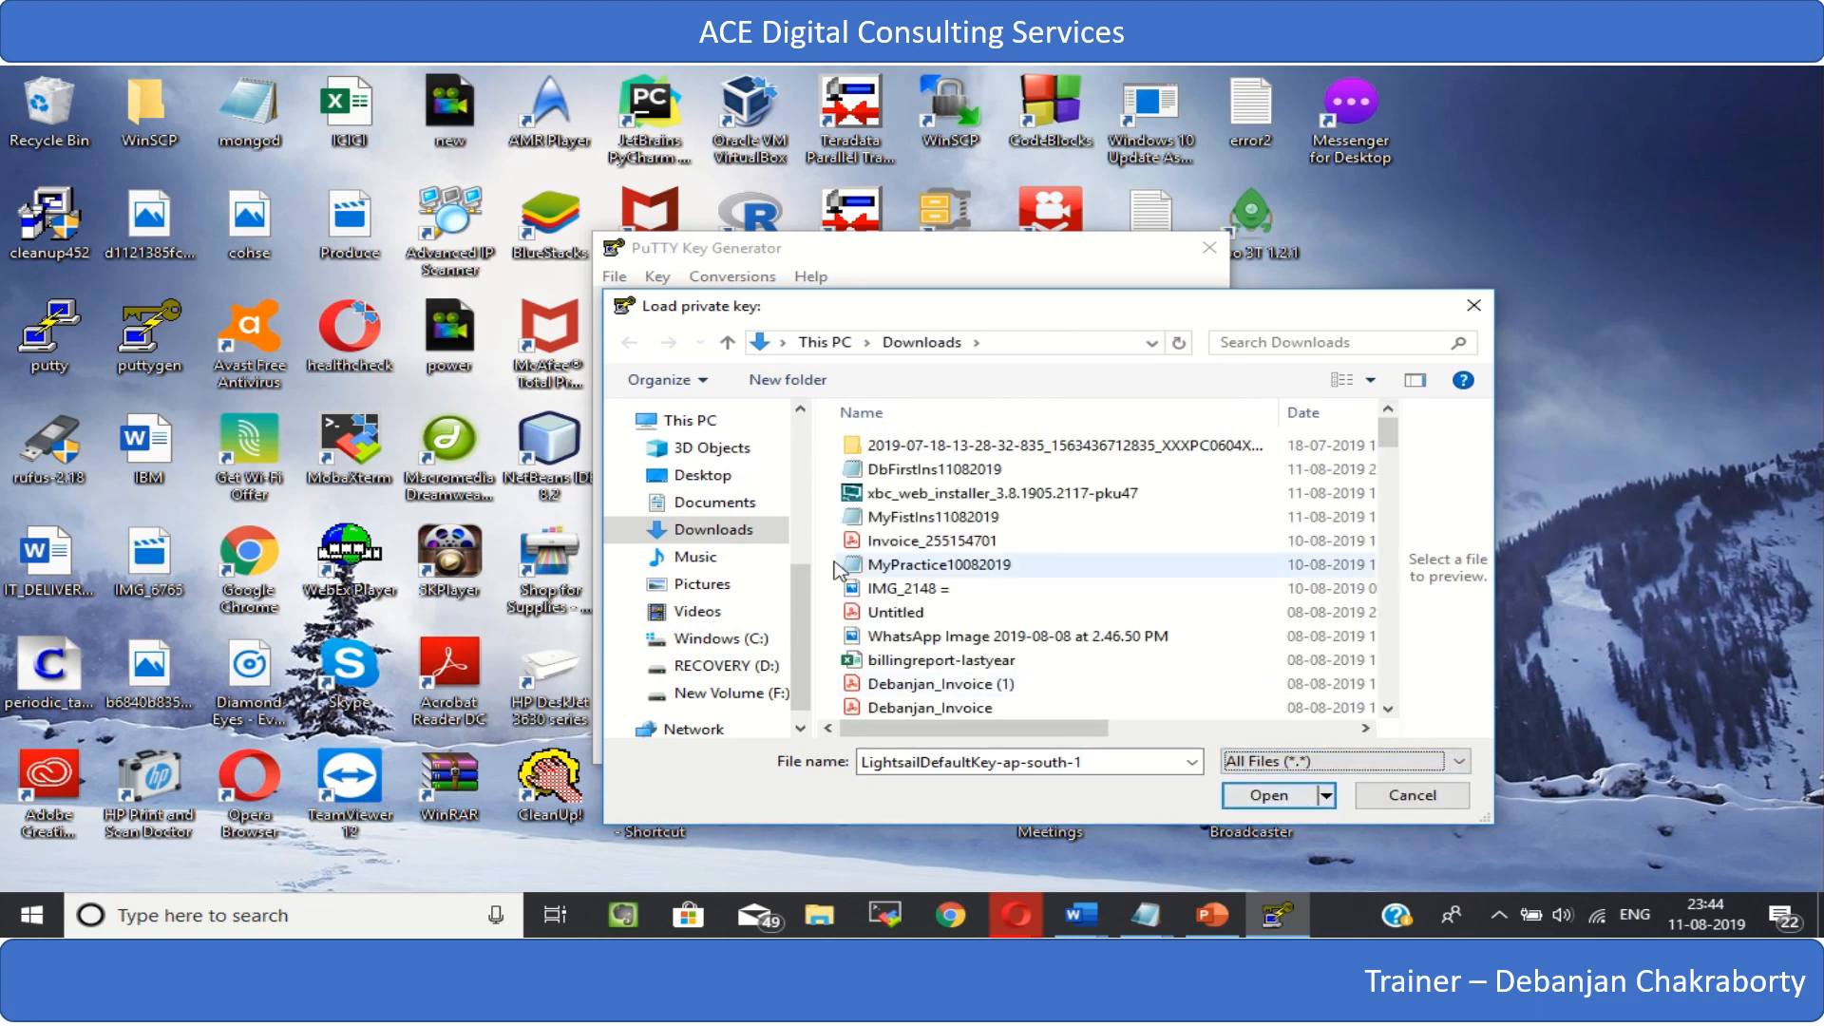
{"action": "left_click", "coordinate": [872, 479]}
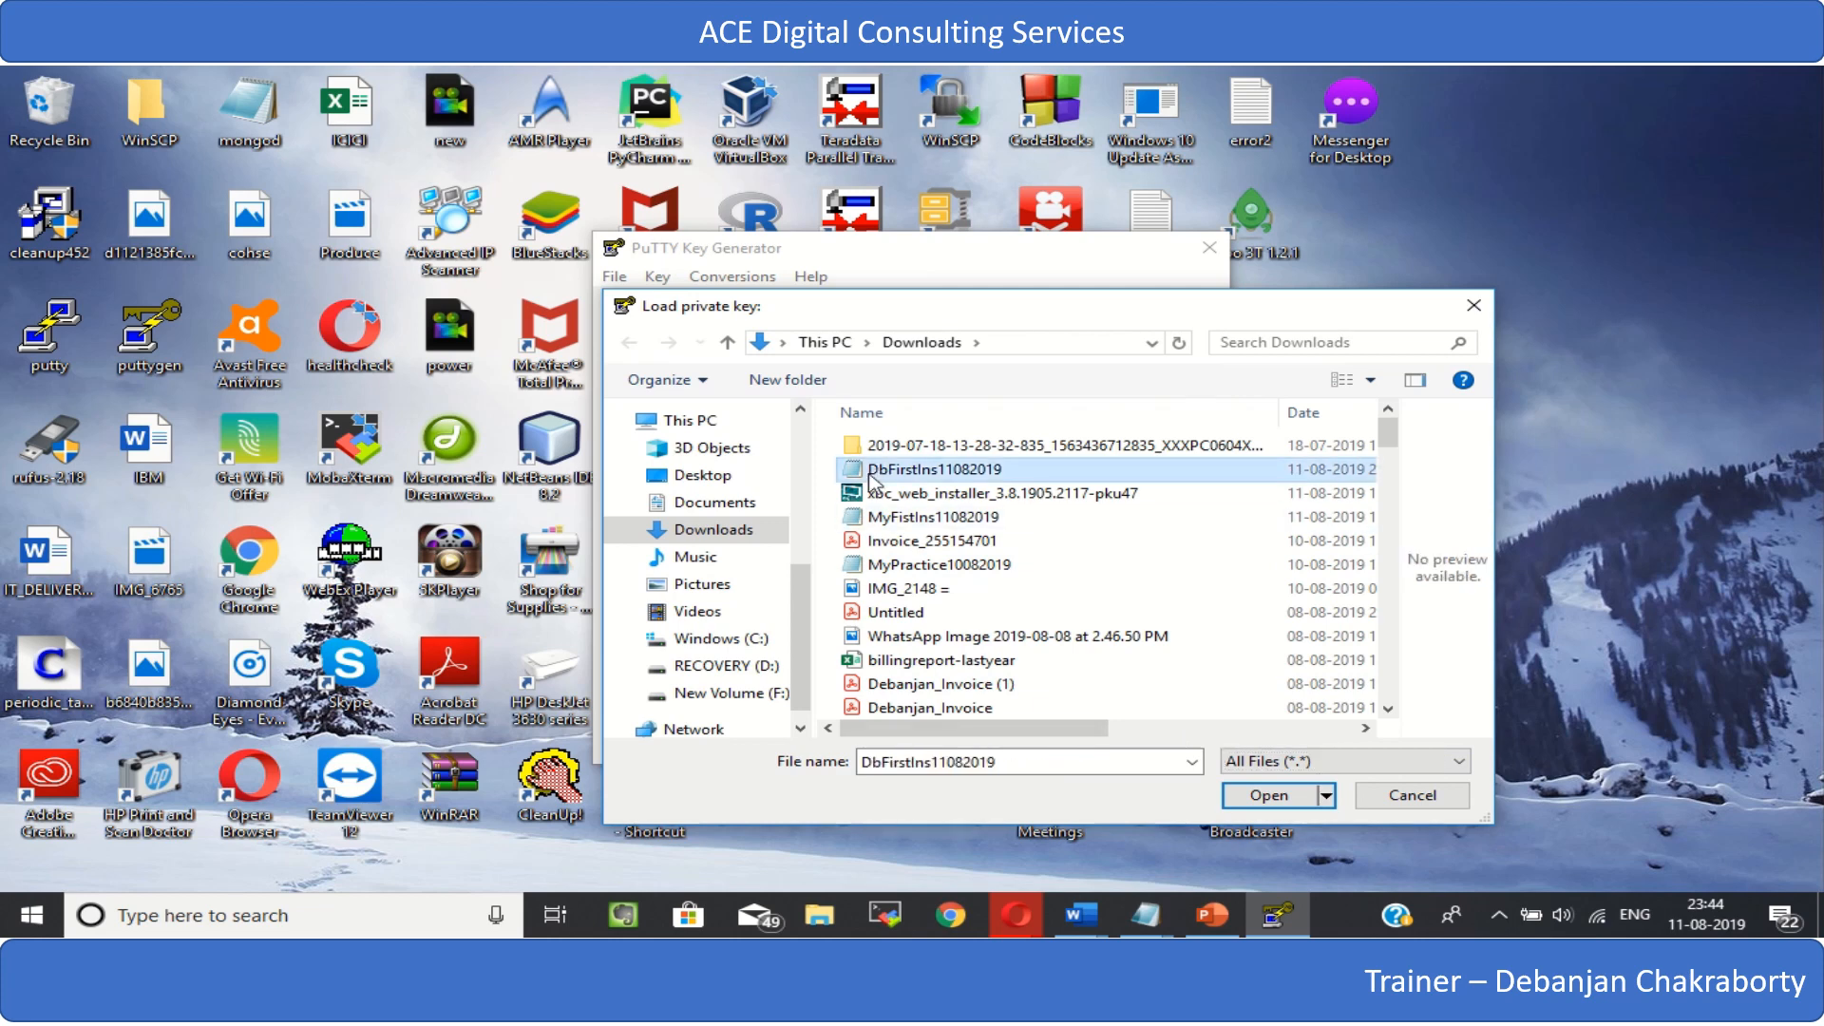
{"action": "left_click", "coordinate": [1259, 798]}
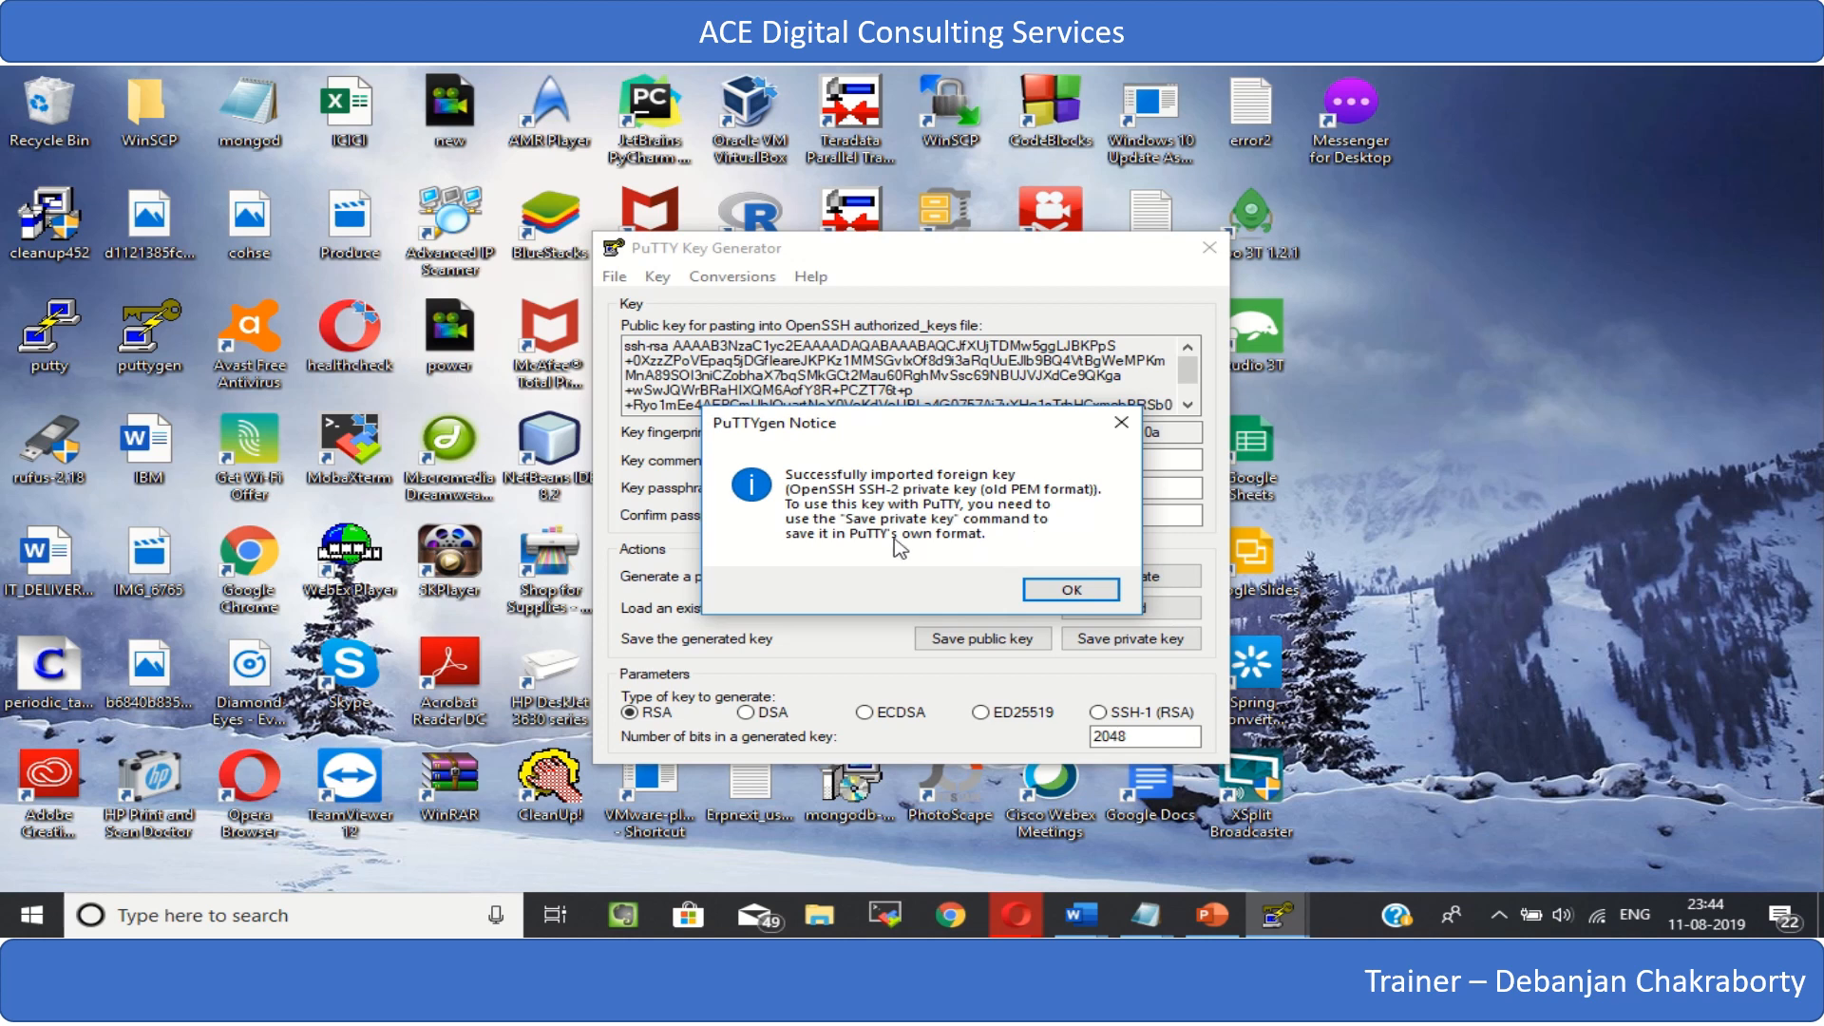
{"action": "left_click", "coordinate": [1071, 594]}
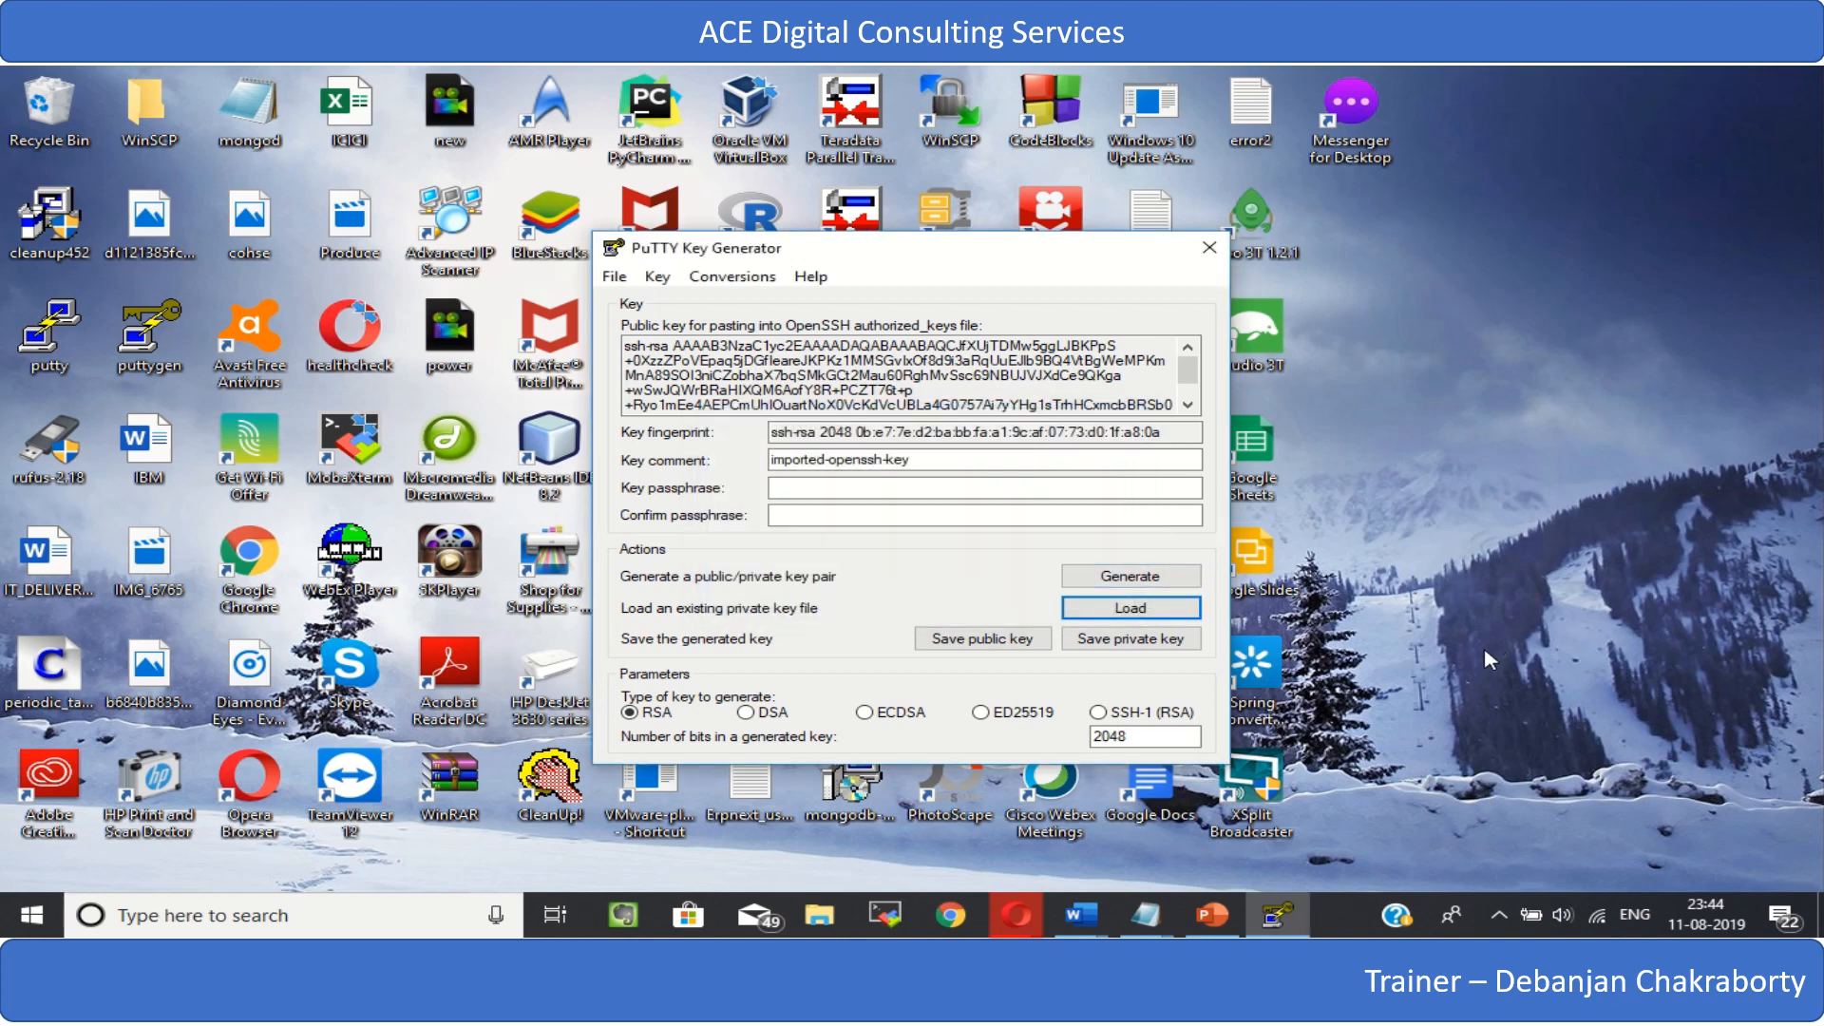
- Save the private key without a passphrase in the Downloads folder as DbFirstIns11082019.ppk, with the file type All Files (*.*)
{"action": "left_click", "coordinate": [1140, 641]}
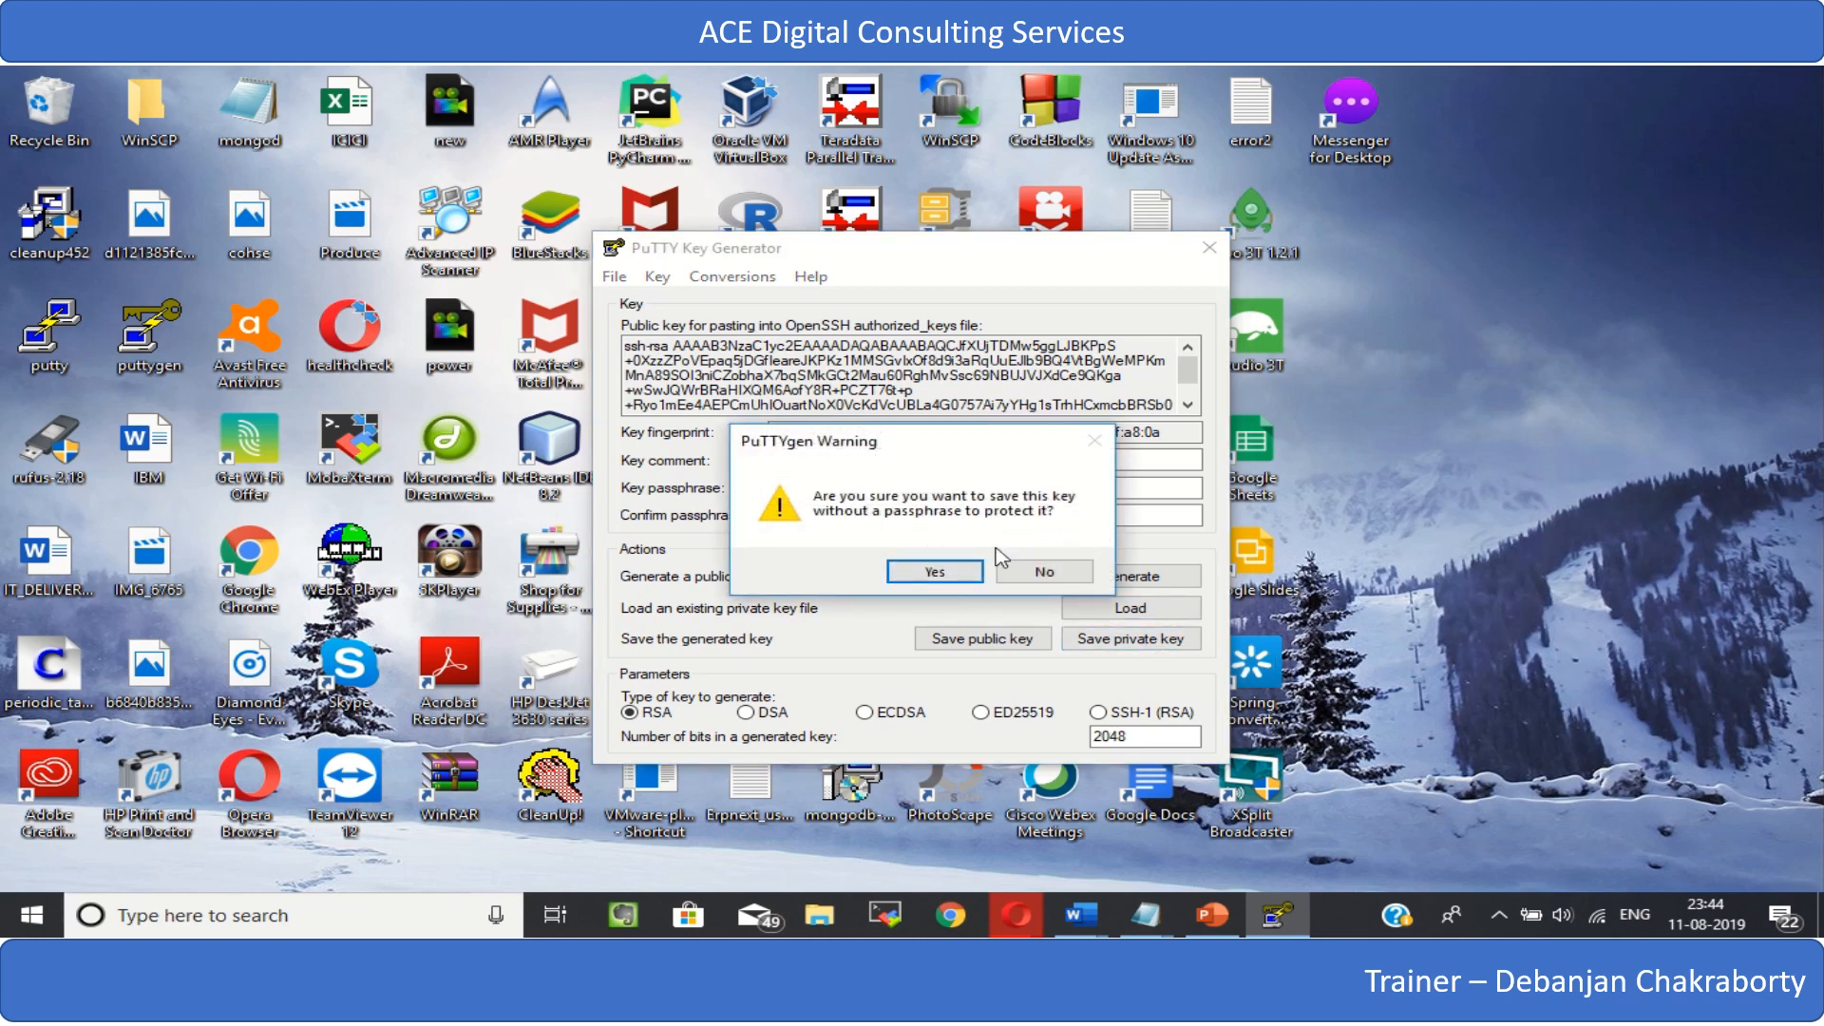
{"action": "left_click", "coordinate": [954, 570]}
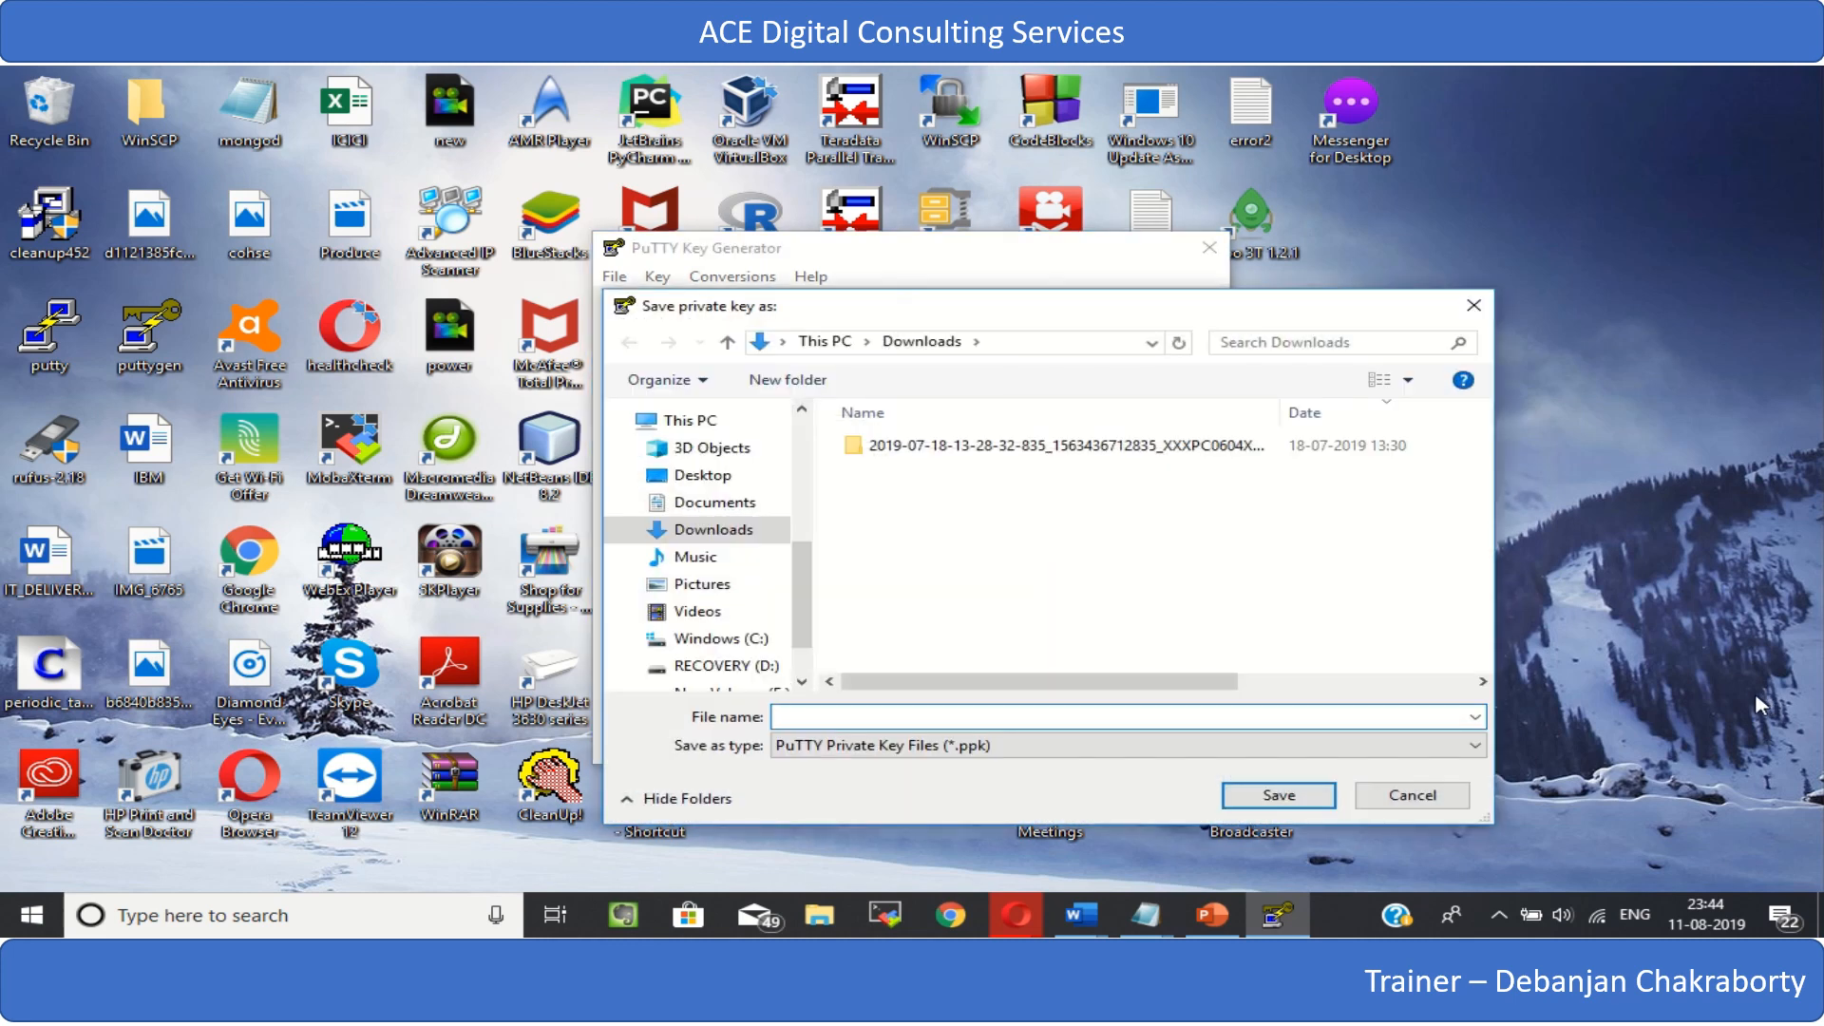
{"action": "left_click", "coordinate": [1366, 759]}
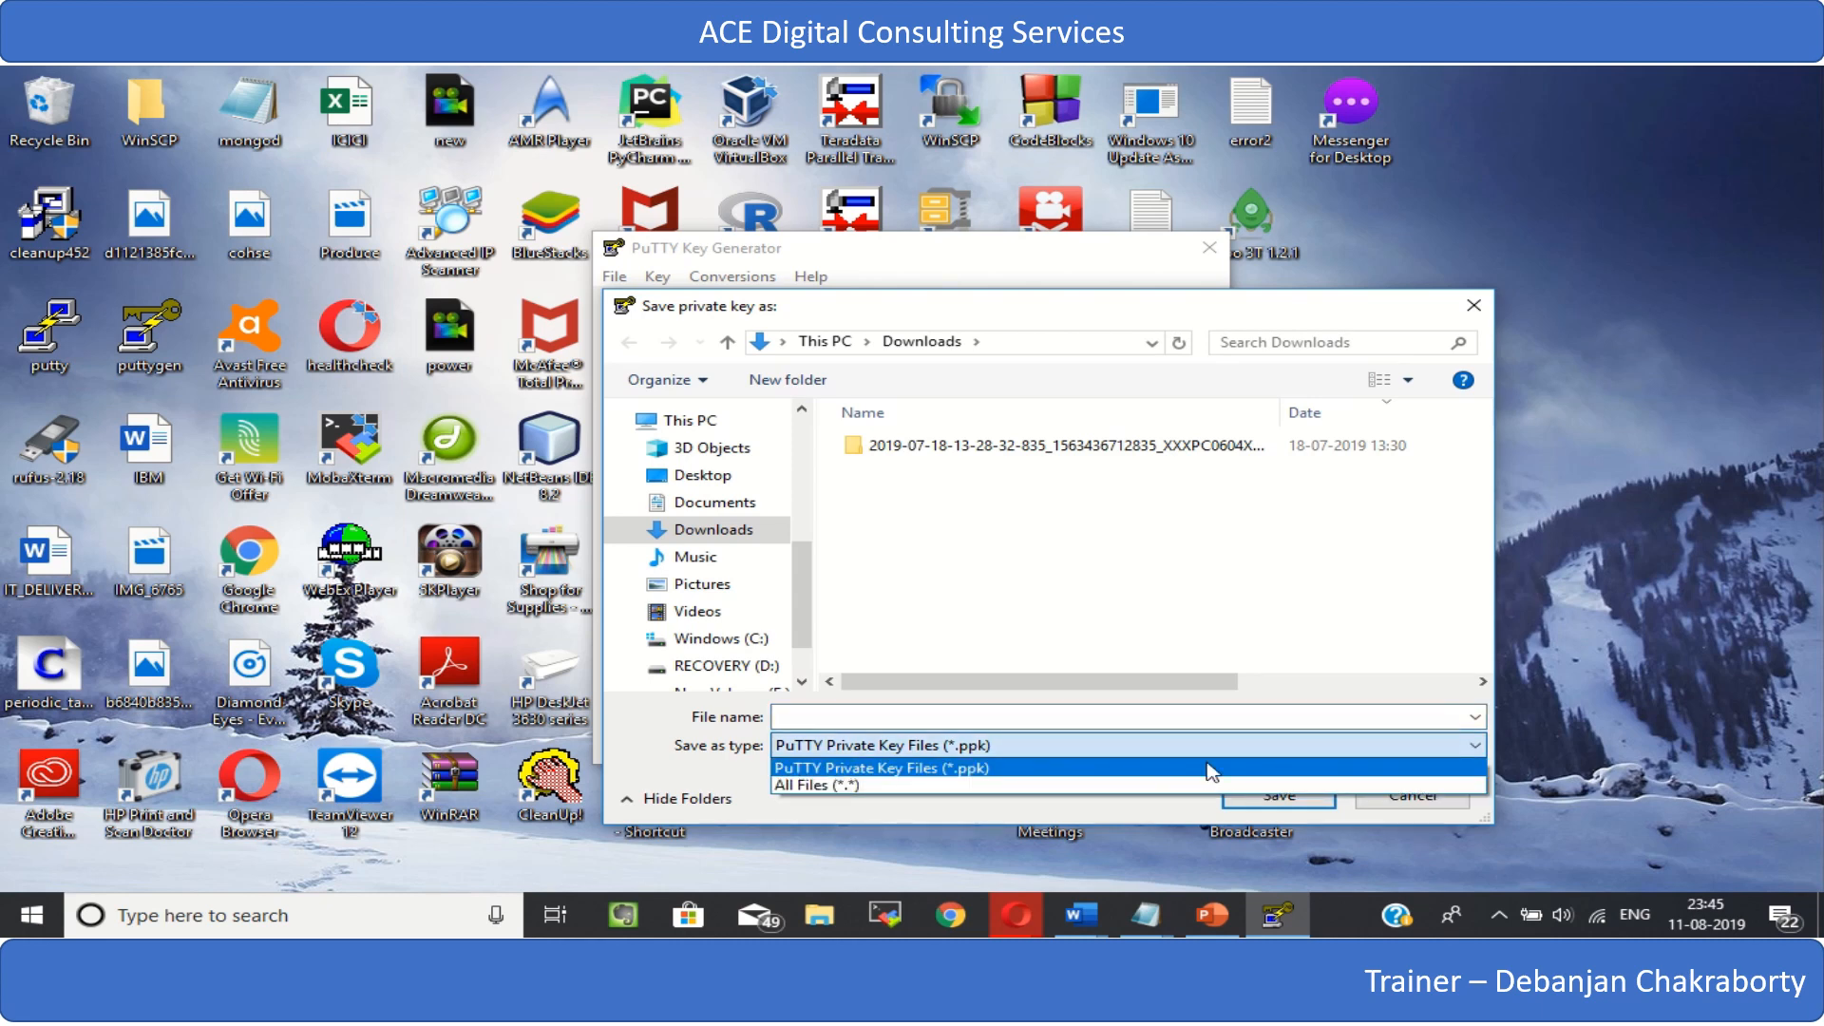
{"action": "left_click", "coordinate": [988, 785]}
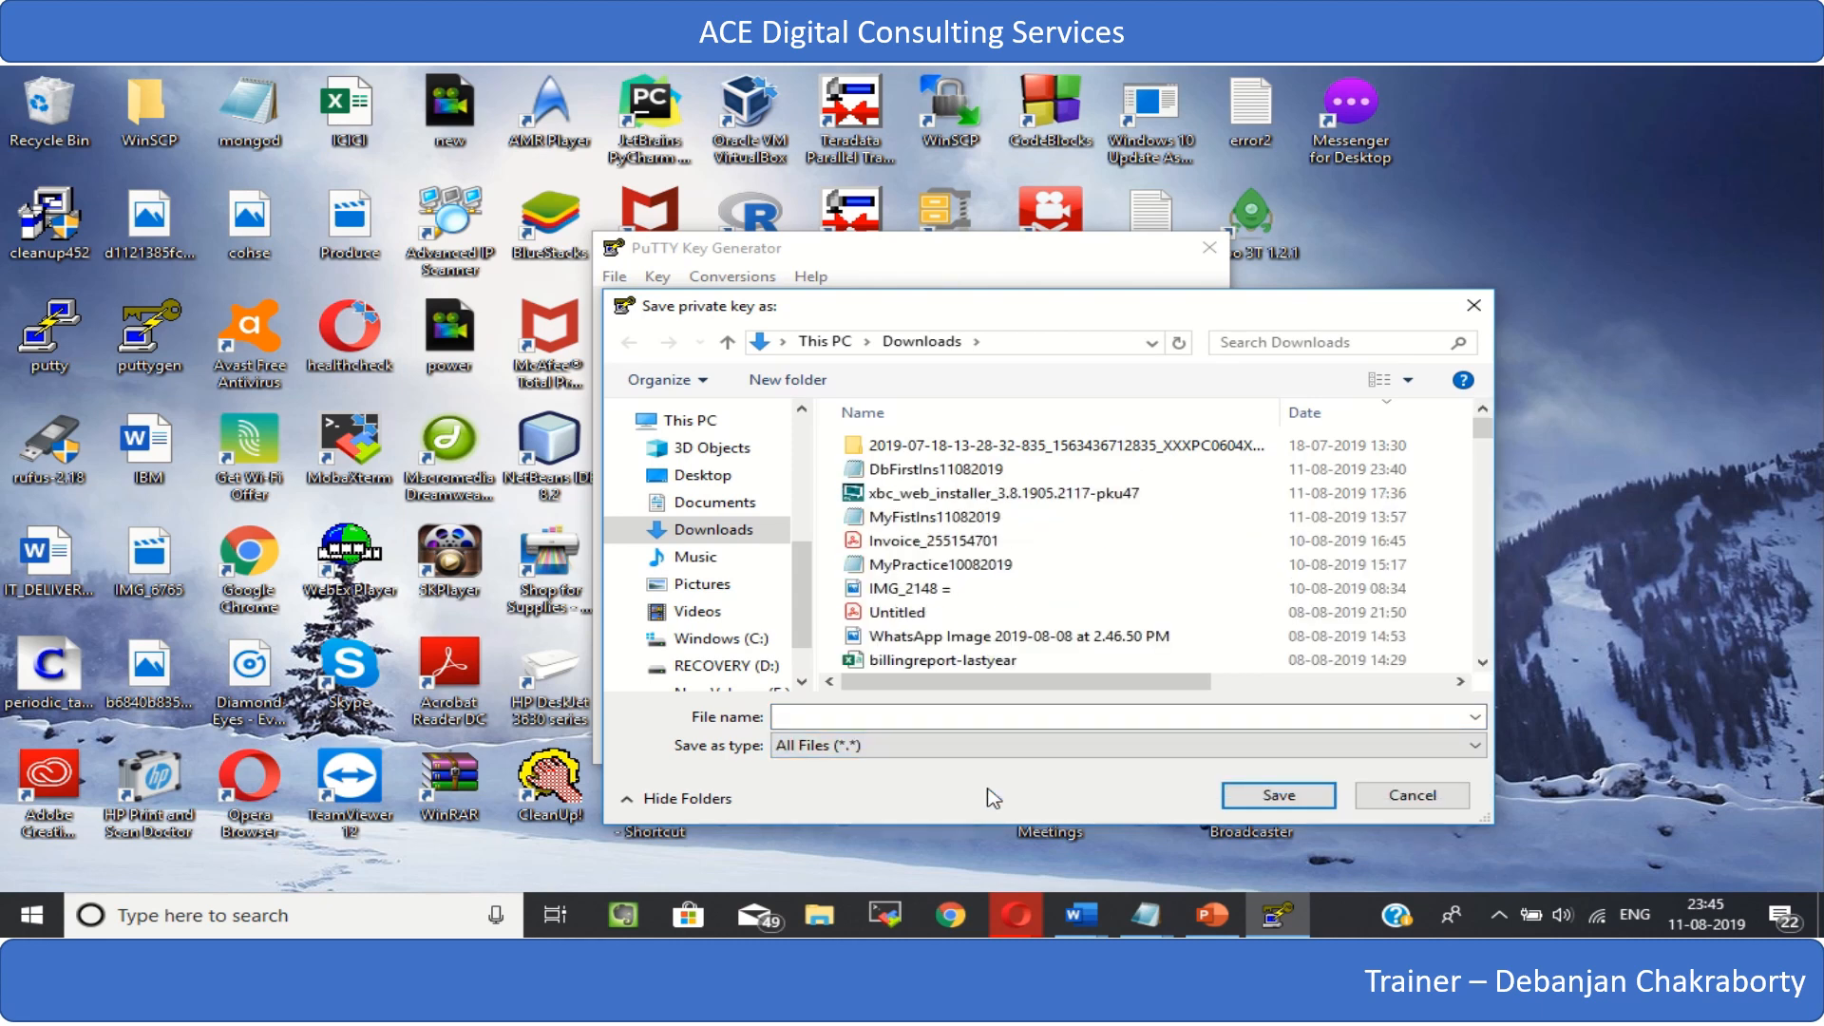
{"action": "left_click", "coordinate": [992, 475]}
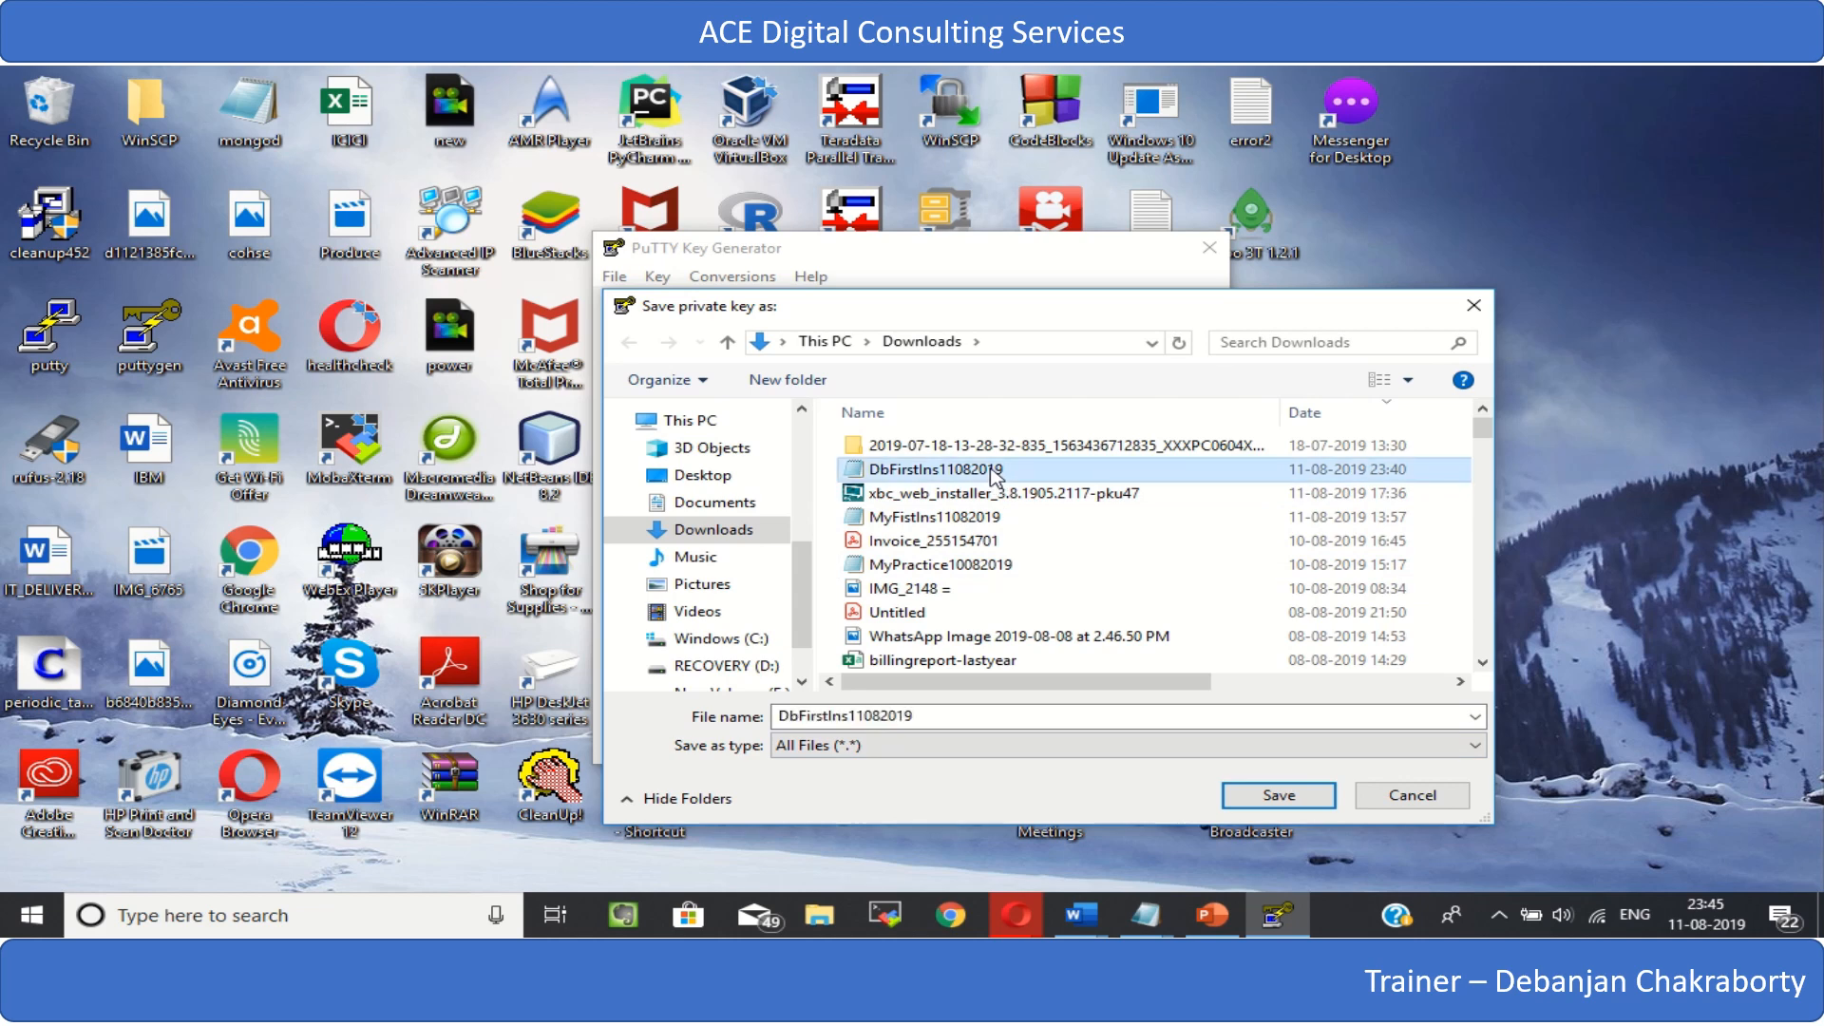
{"action": "left_click", "coordinate": [929, 719]}
{"action": "left_click", "coordinate": [942, 714]}
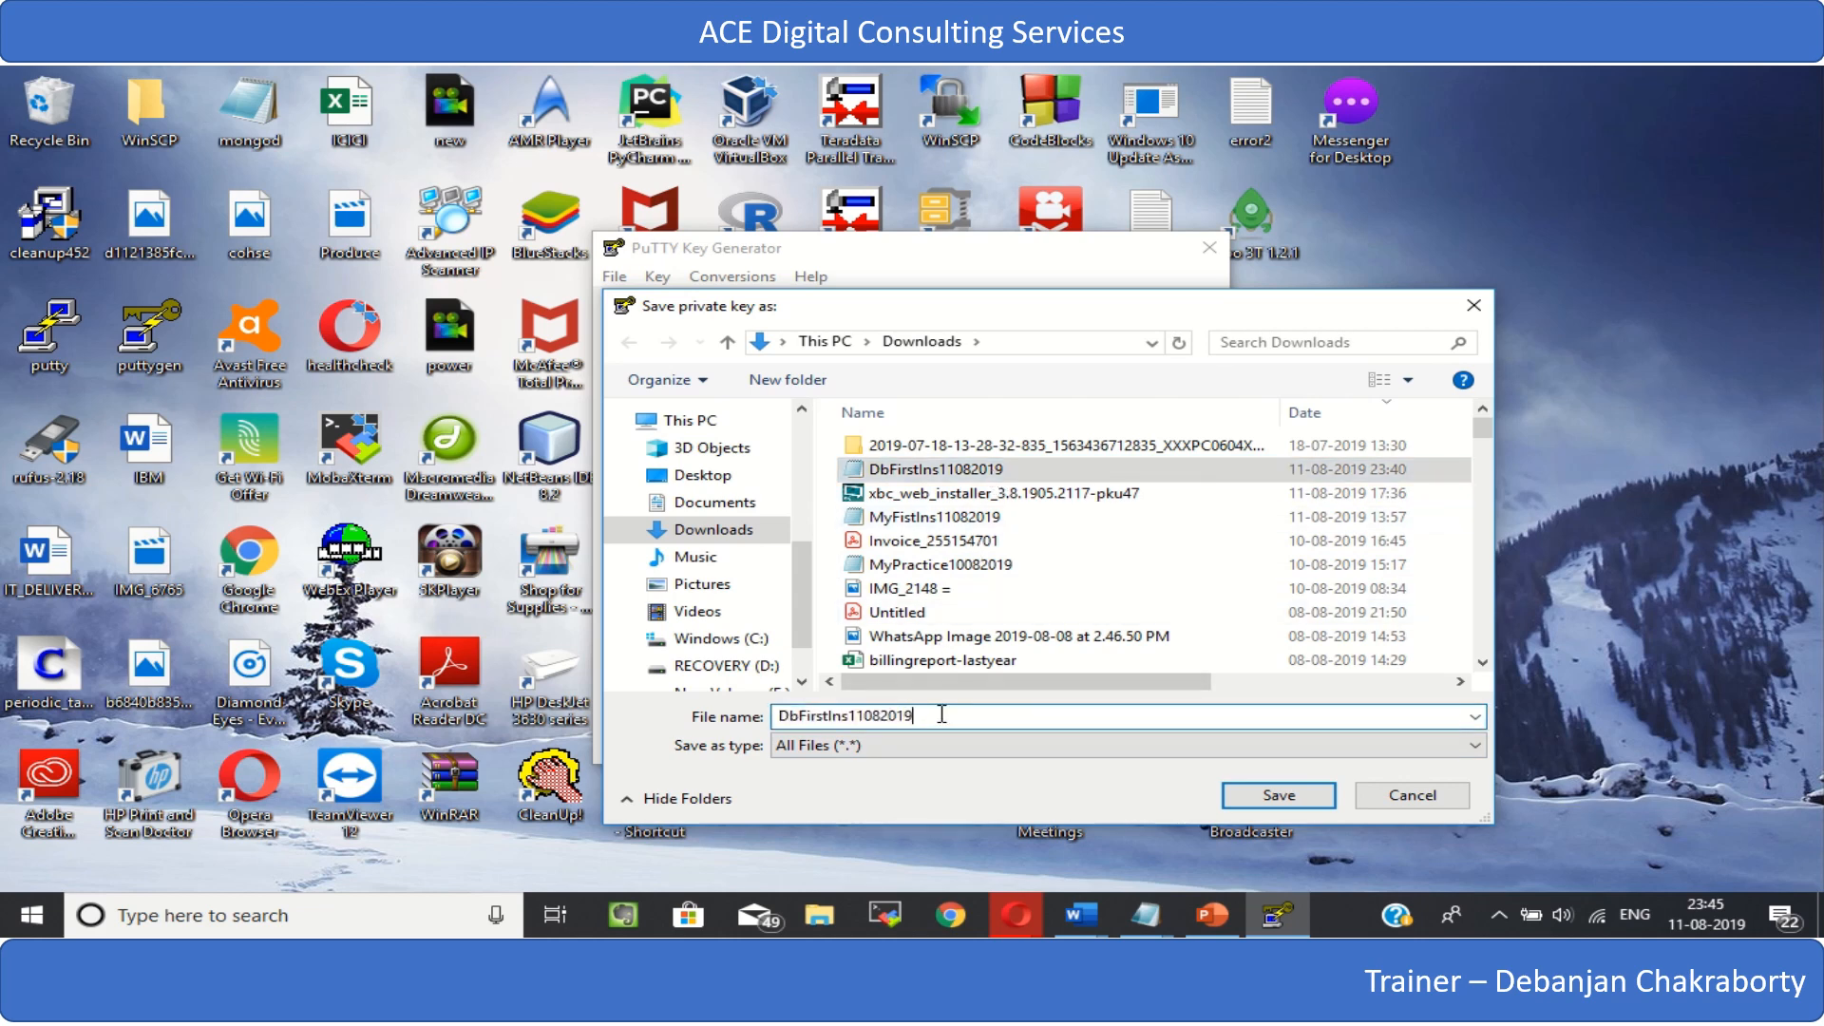
{"action": "type", "text": ".ppk"}
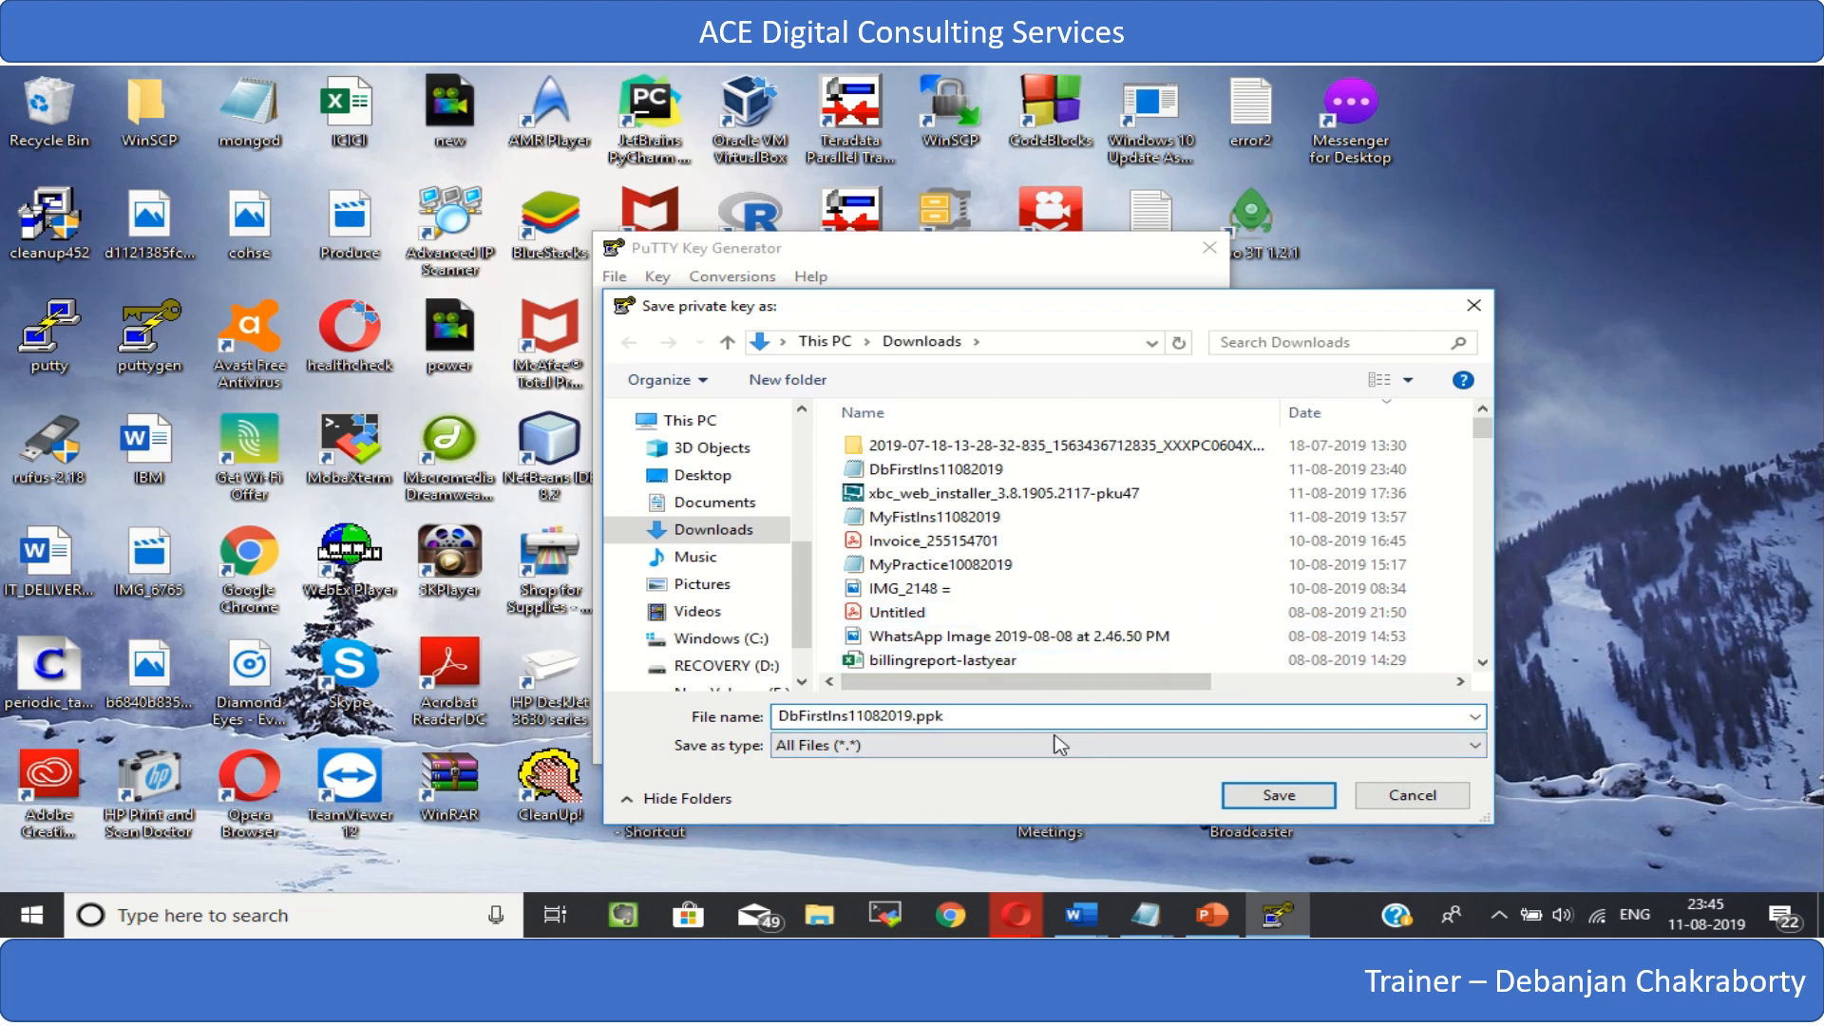
{"action": "left_click", "coordinate": [1279, 795]}
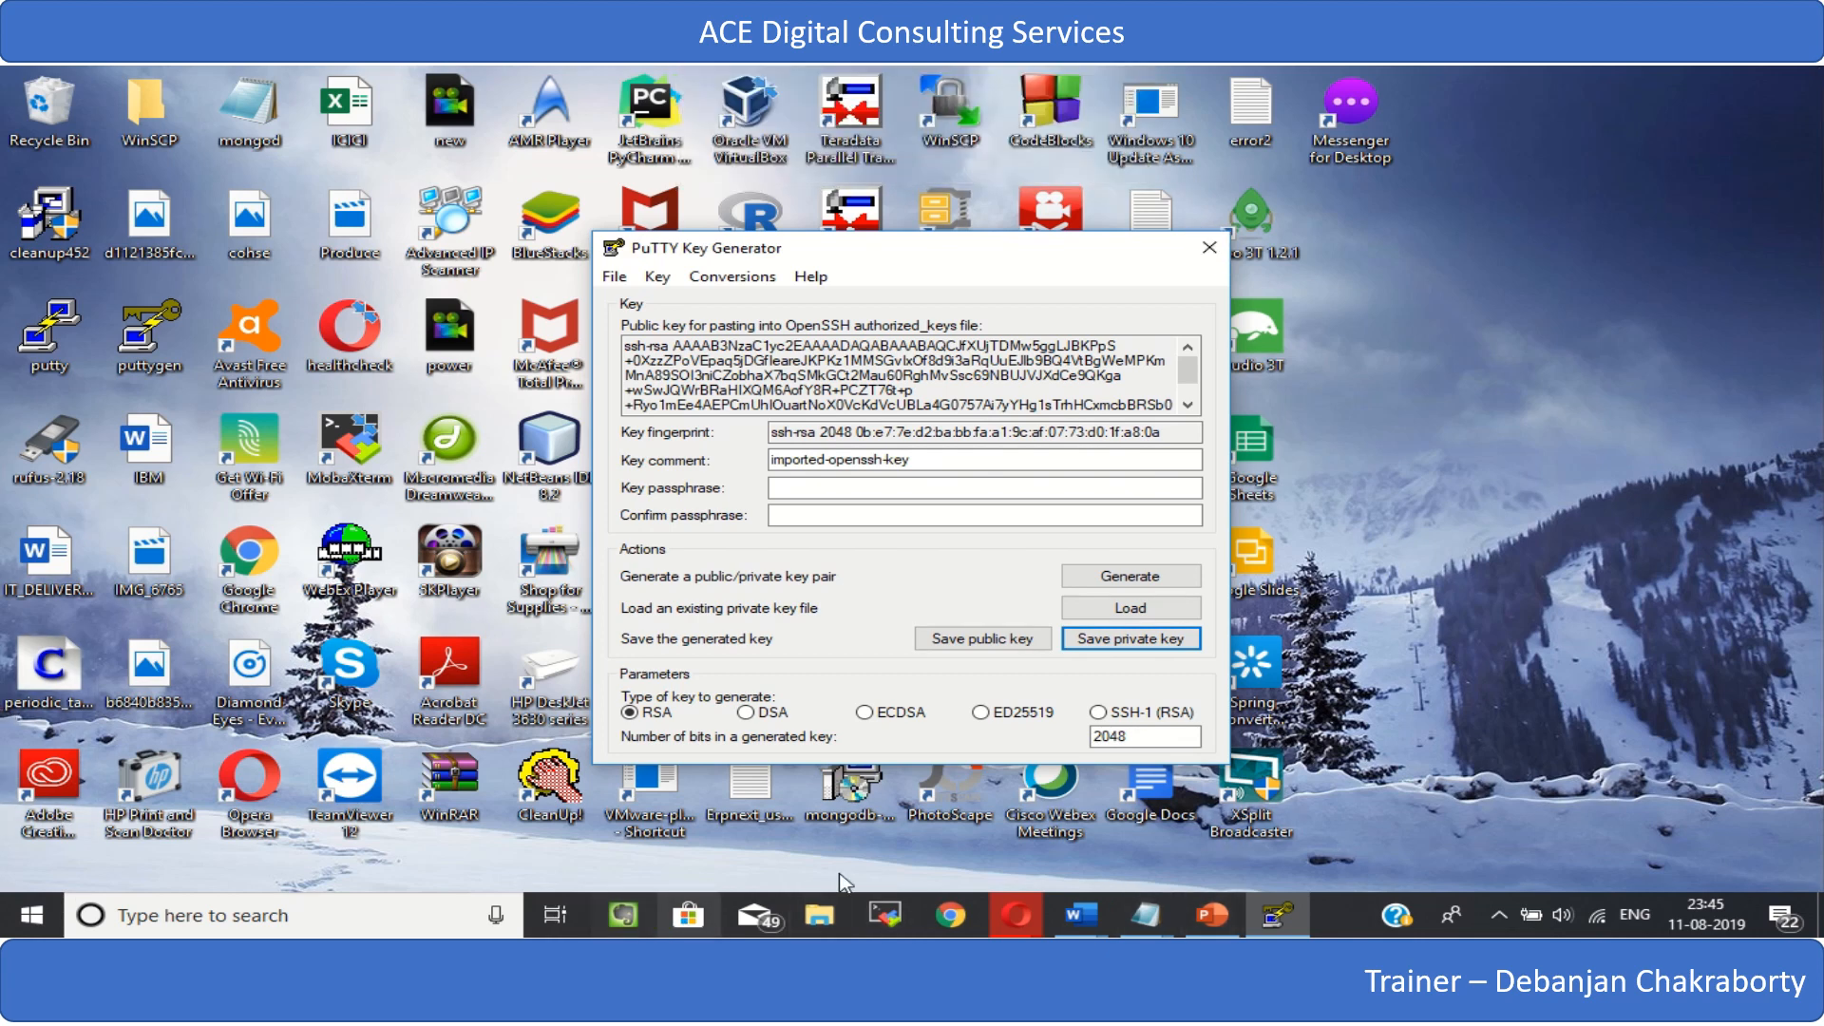
- Switch to the EC2 console in the browser and examine the instance's description, including its public IP, key pair, termination protection and root device
{"action": "mouse_move", "coordinate": [1059, 936]}
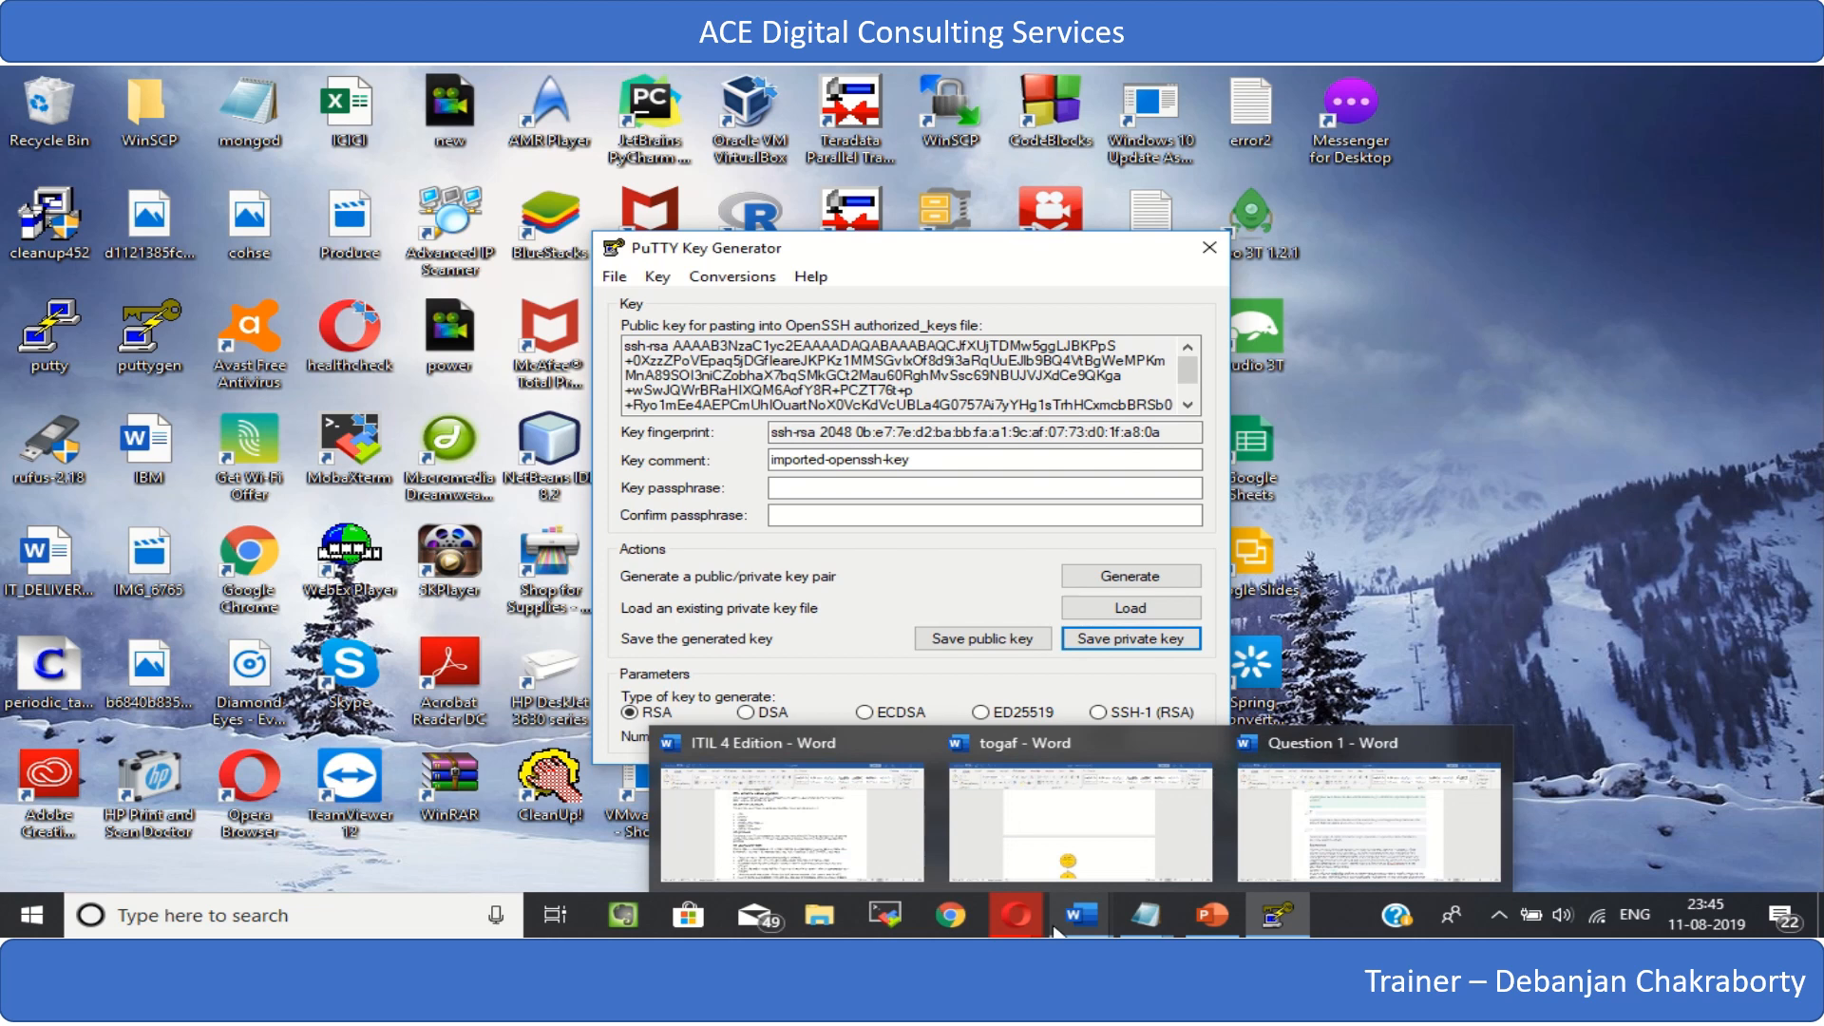
{"action": "left_click", "coordinate": [921, 834]}
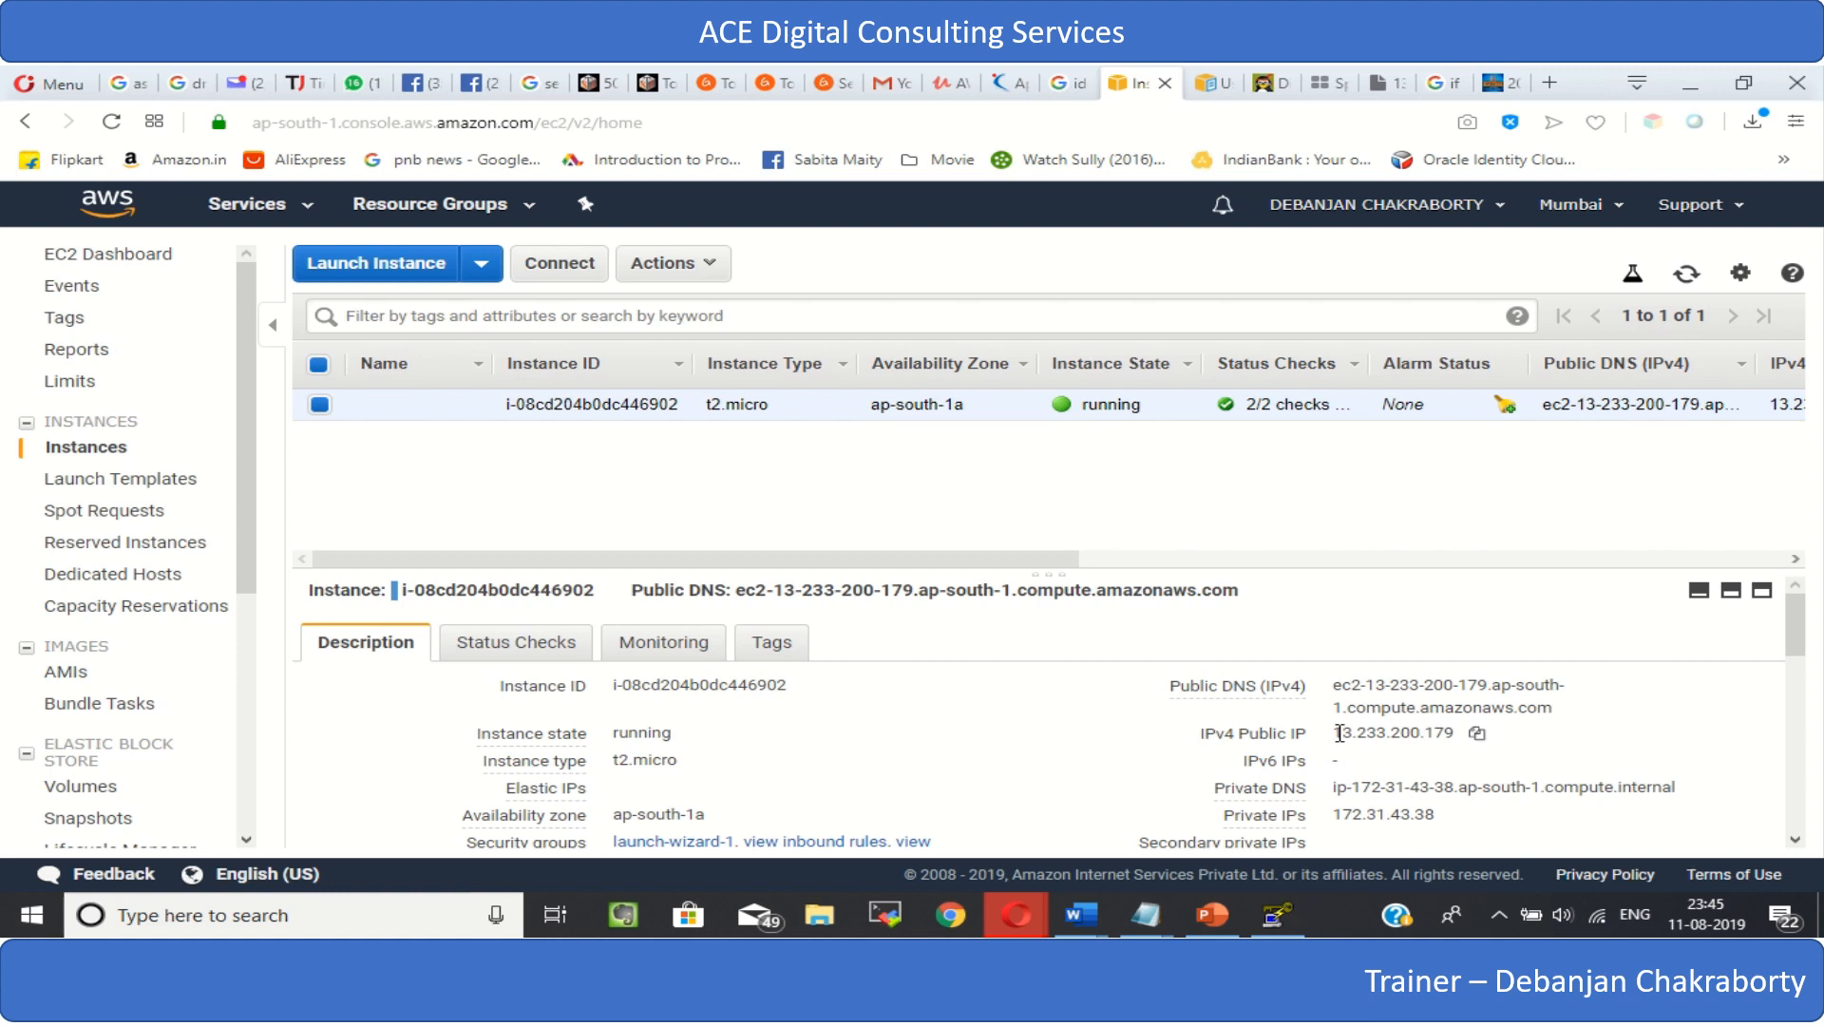
{"action": "left_click_drag", "start_coordinate": [1338, 733], "coordinate": [1472, 737]}
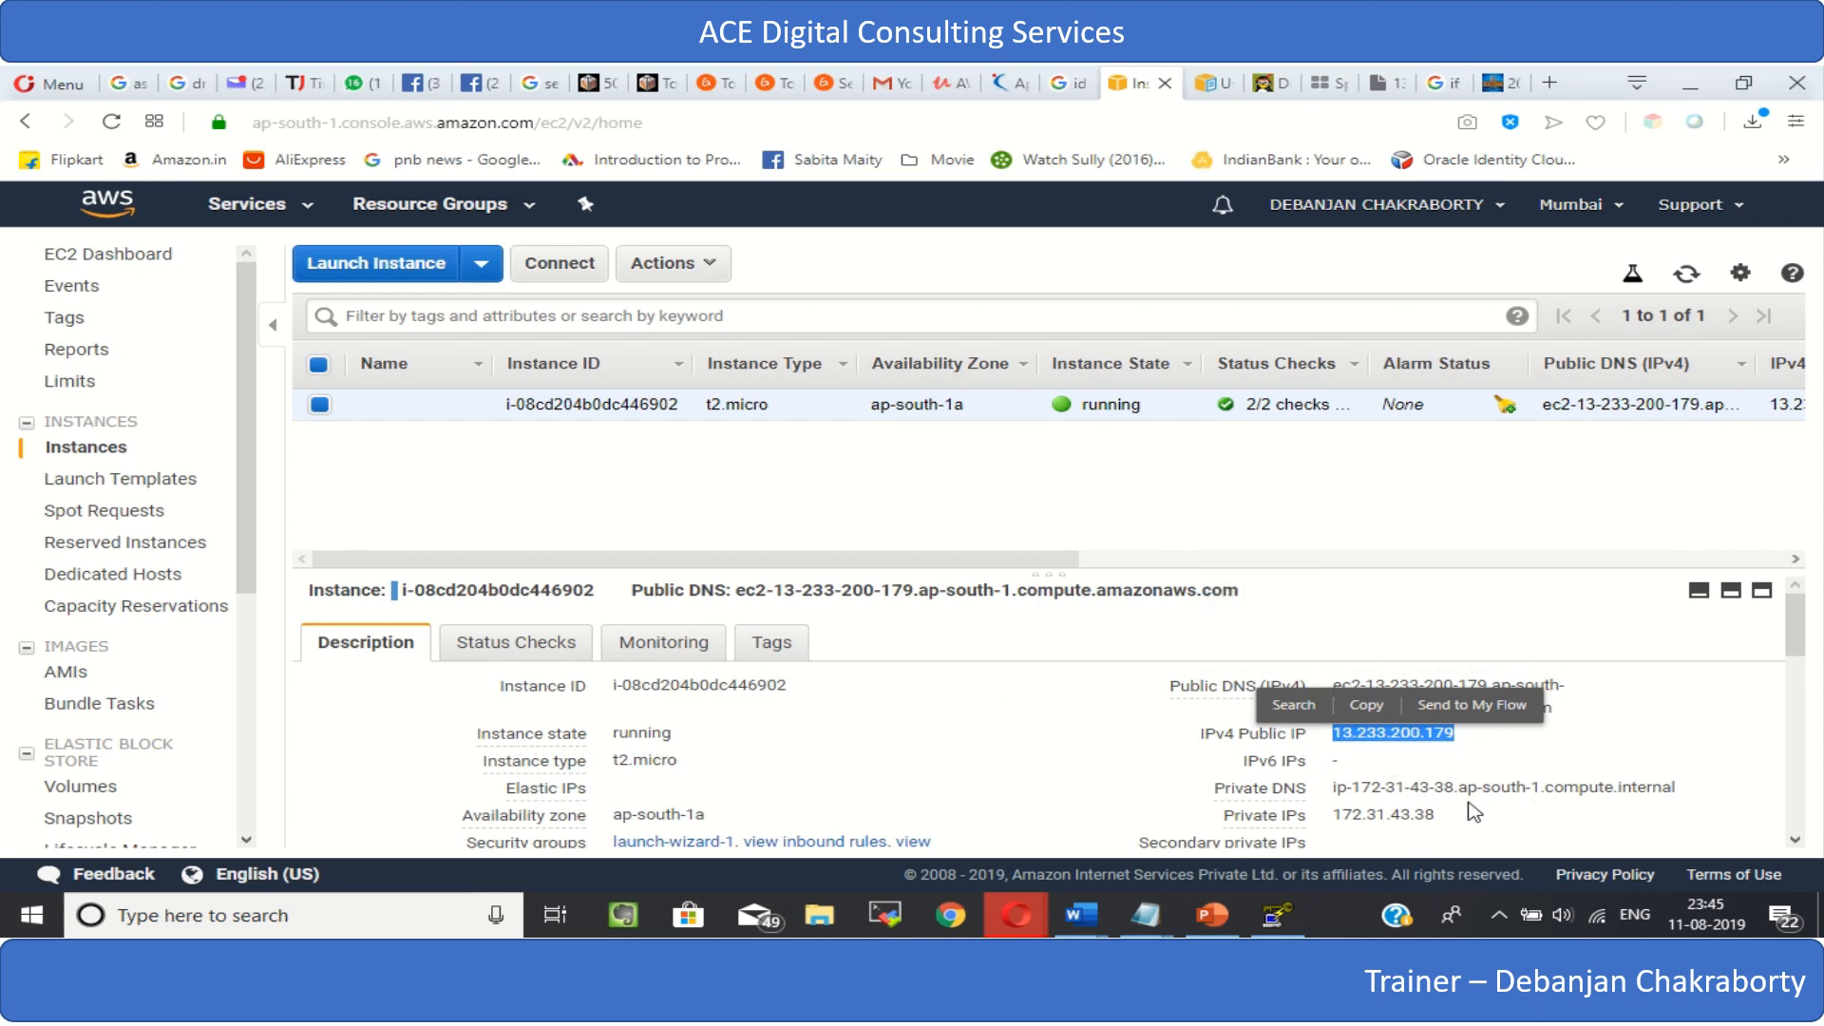
{"action": "scroll", "coordinate": [926, 676], "scroll_direction": "down", "scroll_amount": 5}
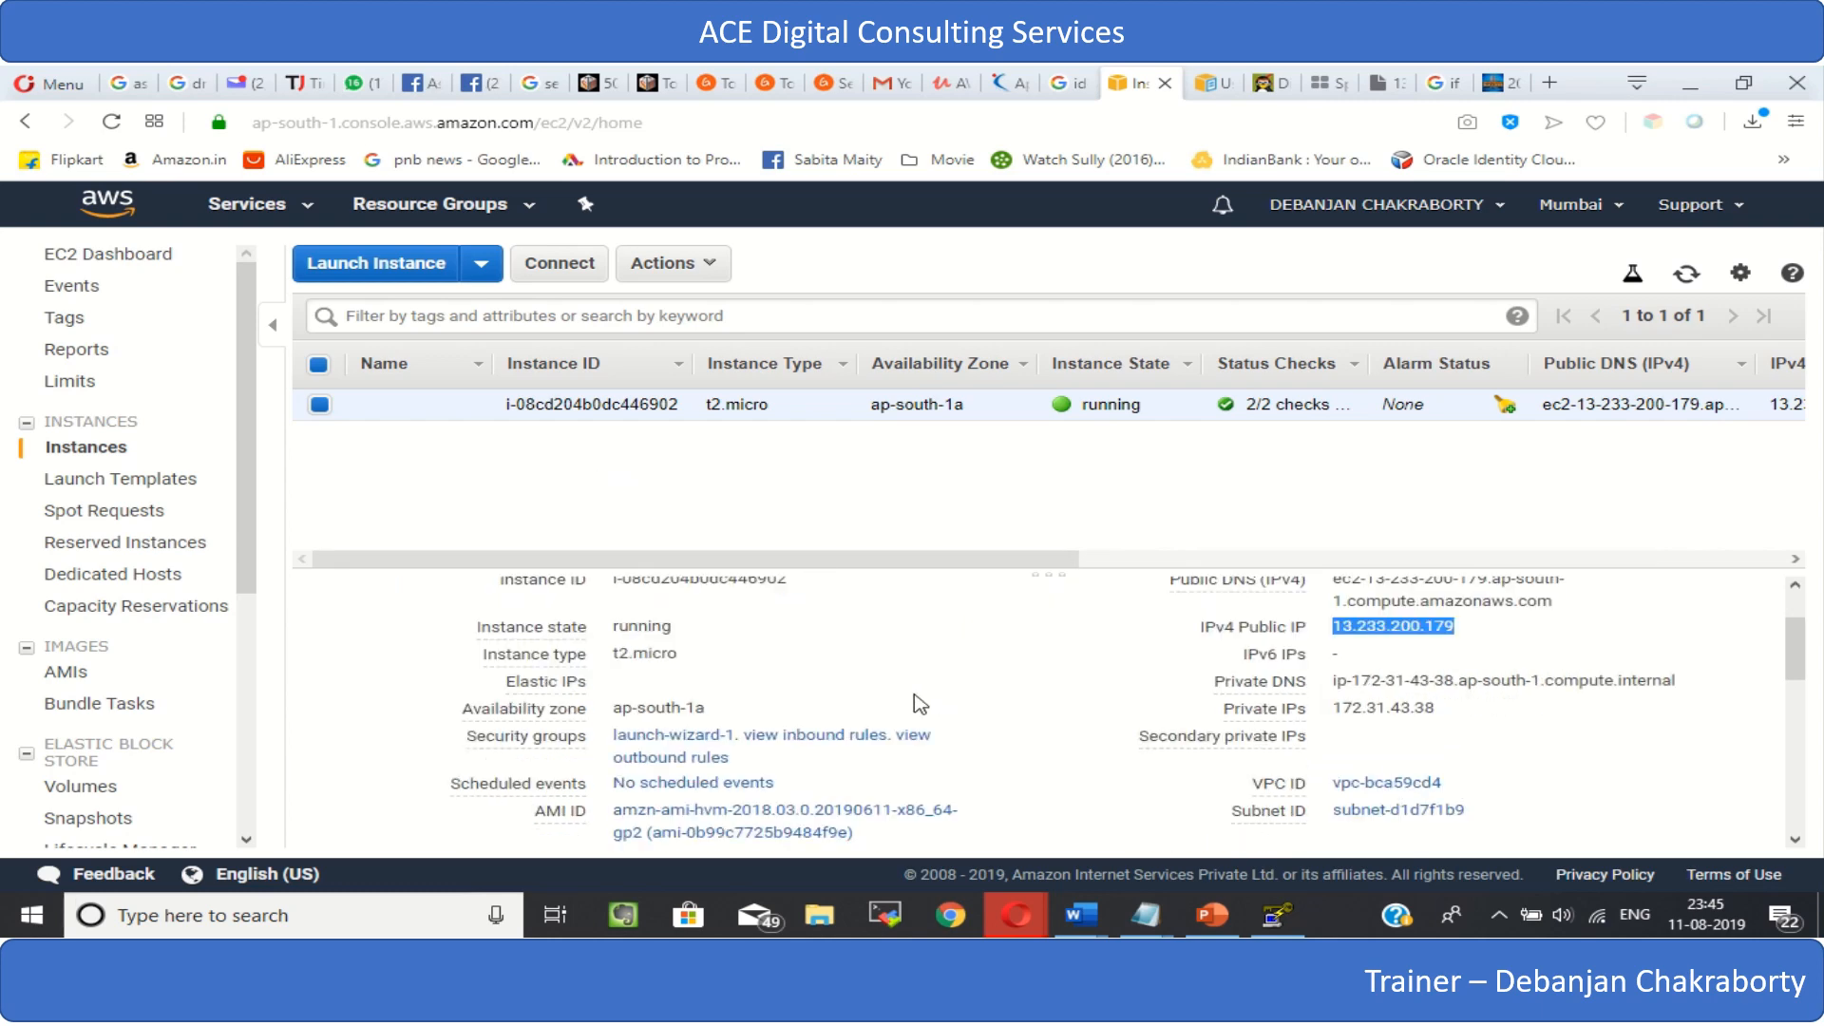
{"action": "scroll", "coordinate": [920, 703], "scroll_direction": "up", "scroll_amount": 4}
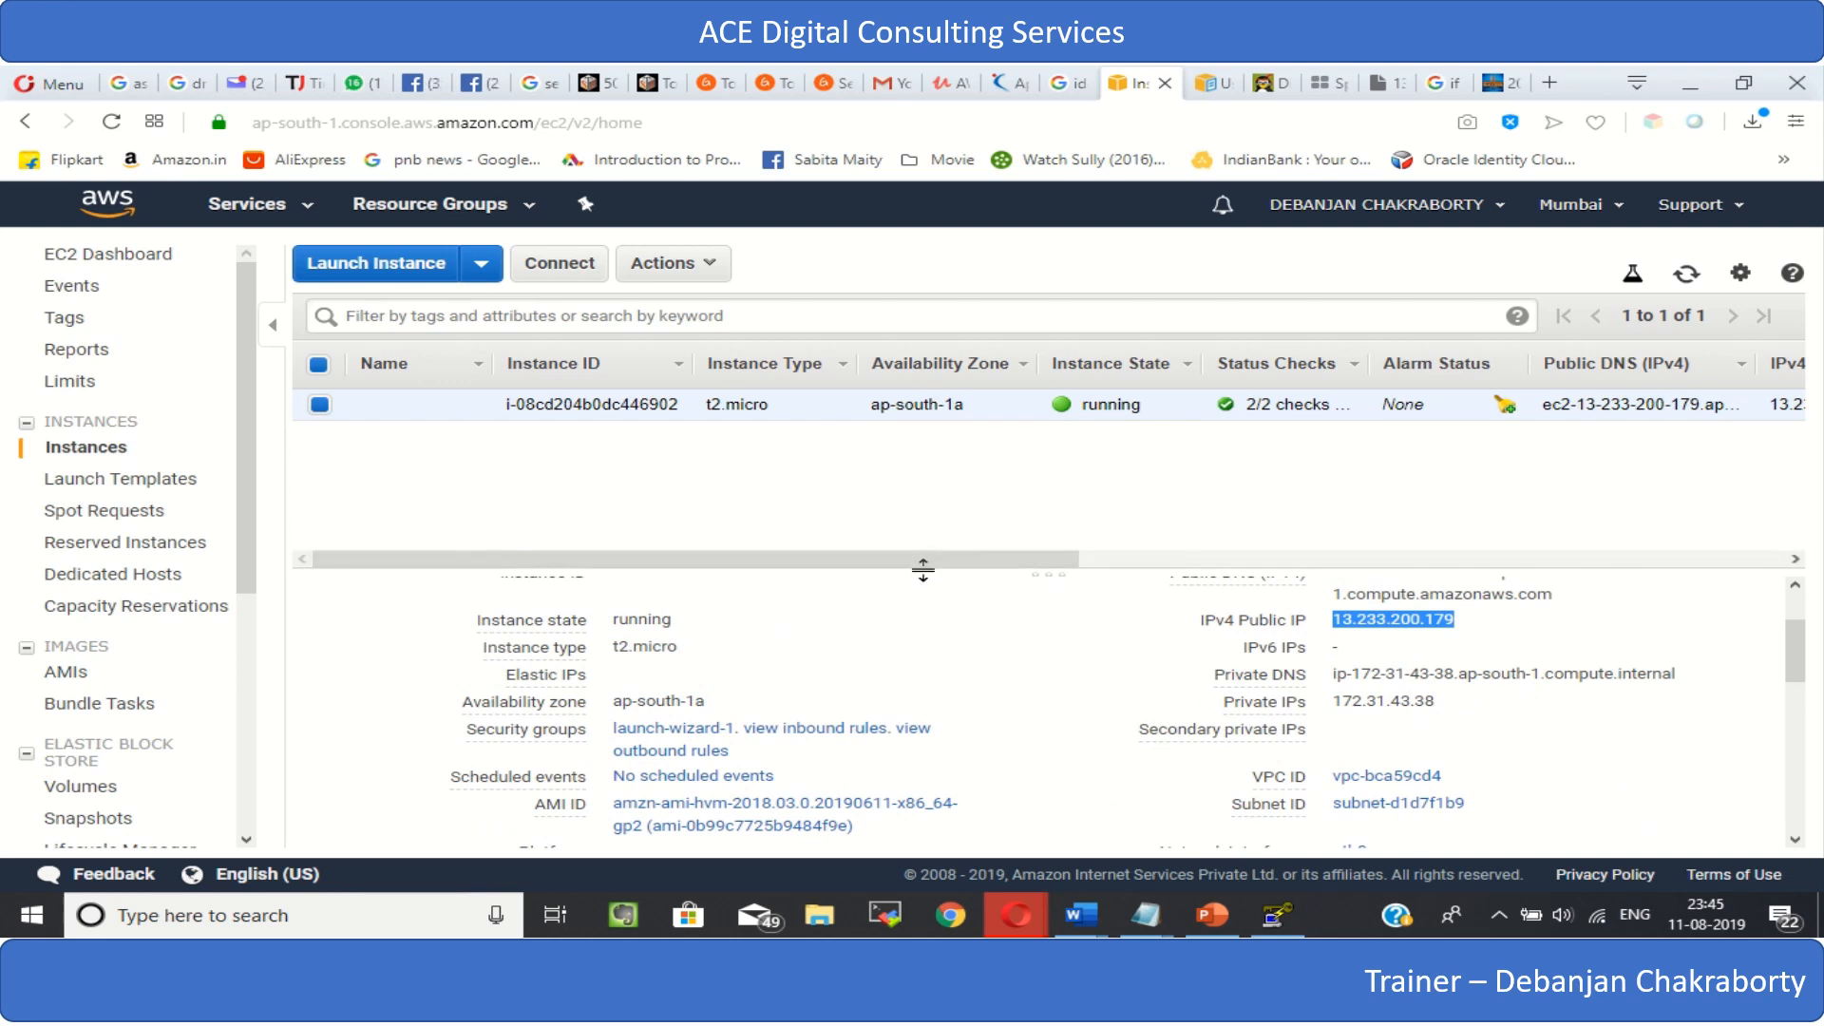
{"action": "left_click_drag", "start_coordinate": [922, 574], "coordinate": [934, 487]}
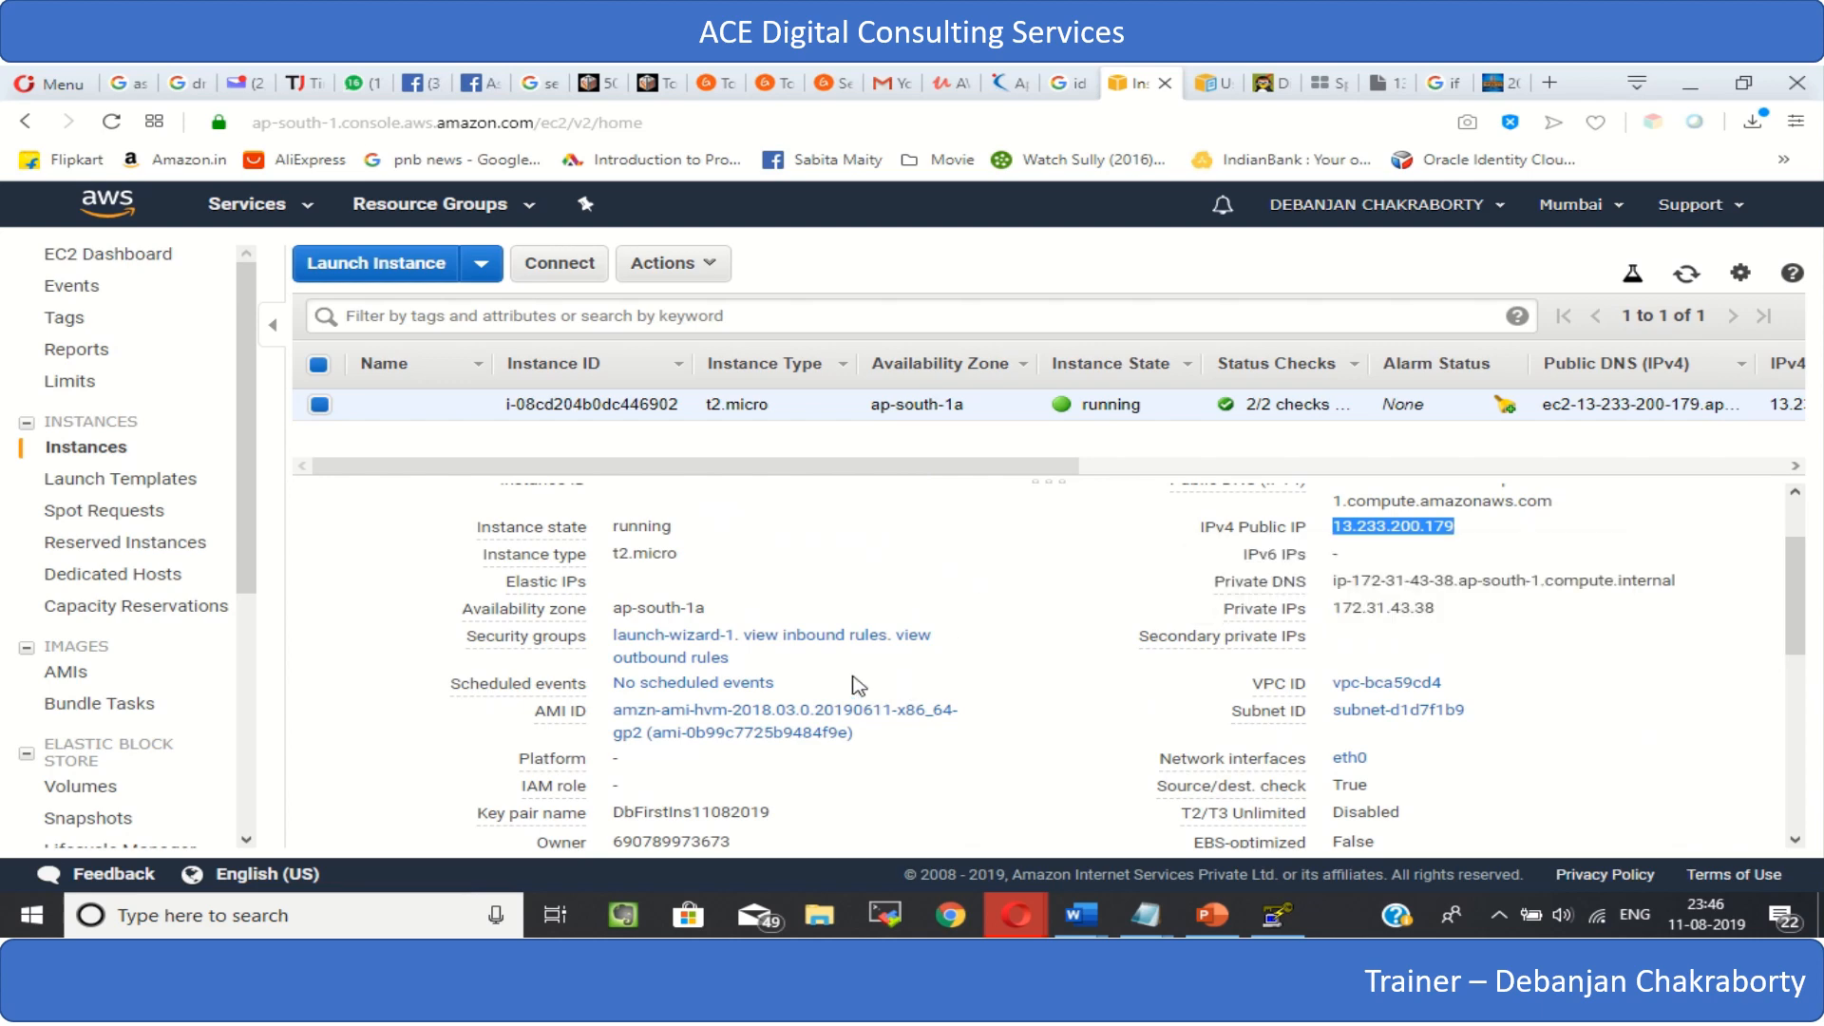
{"action": "scroll", "coordinate": [859, 684], "scroll_direction": "down", "scroll_amount": 5}
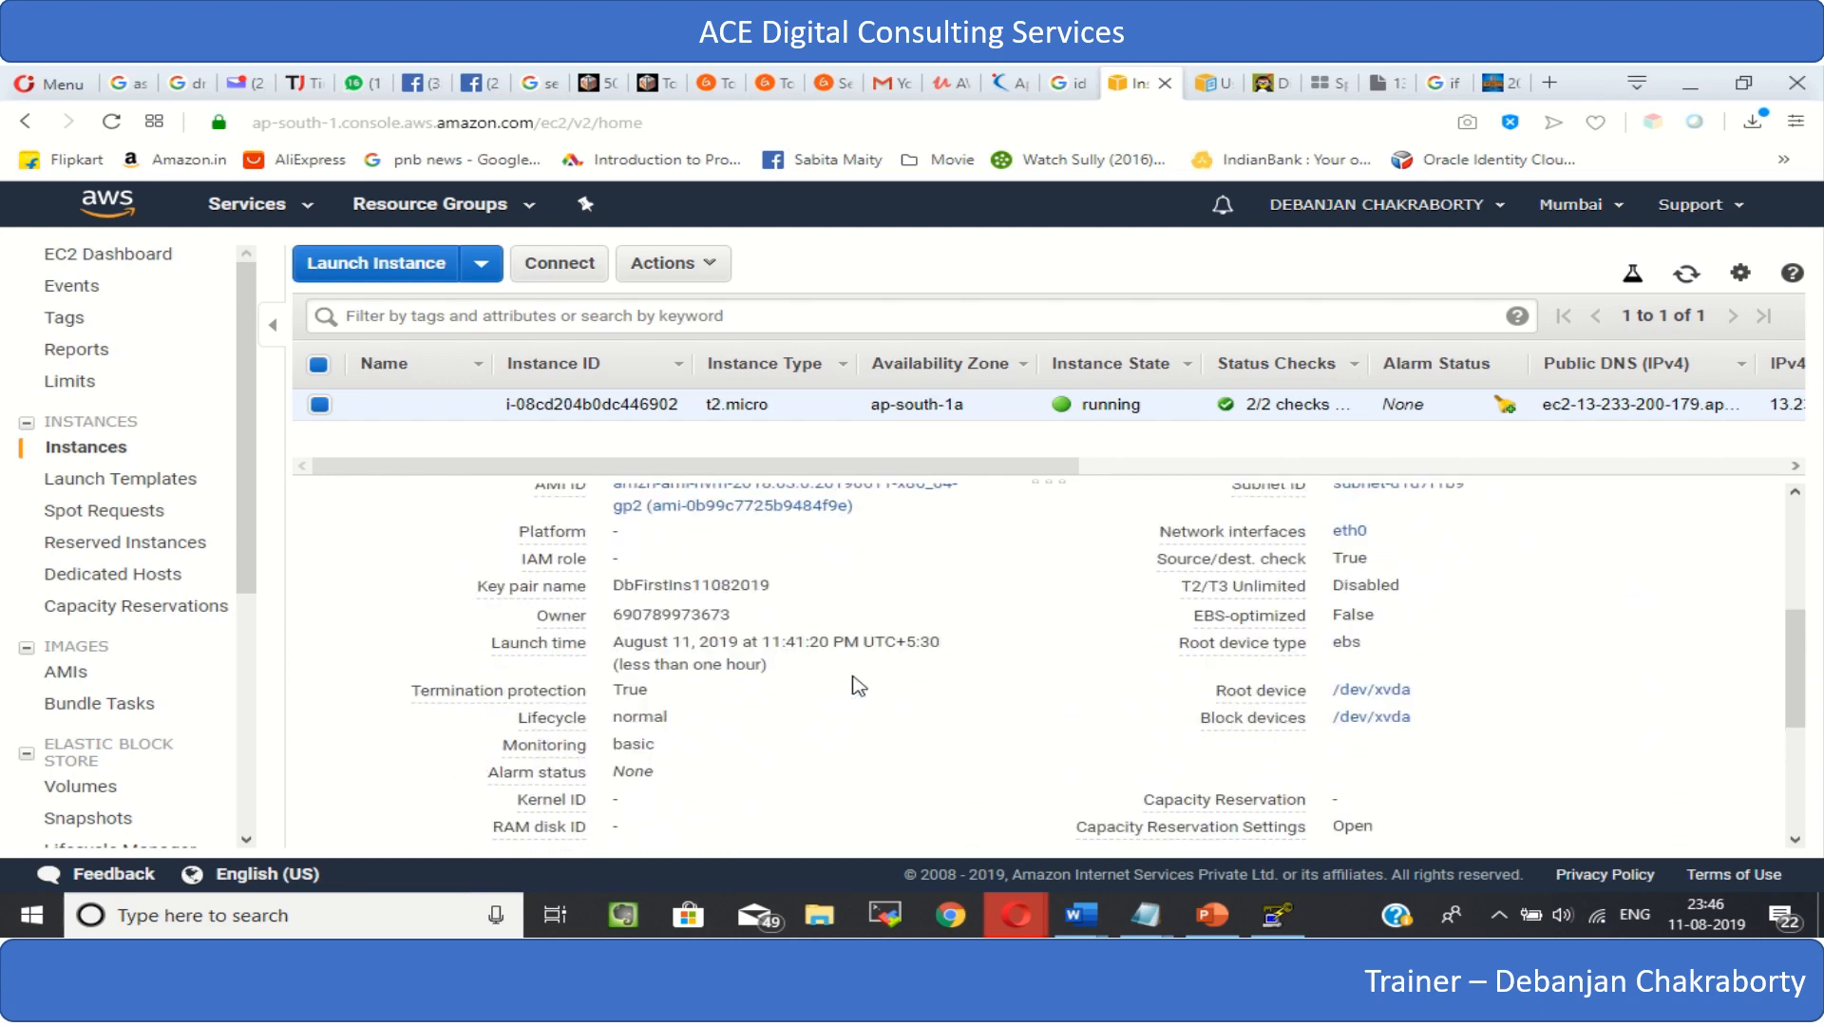
{"action": "scroll", "coordinate": [859, 685], "scroll_direction": "up", "scroll_amount": 5}
{"action": "mouse_move", "coordinate": [1346, 612]}
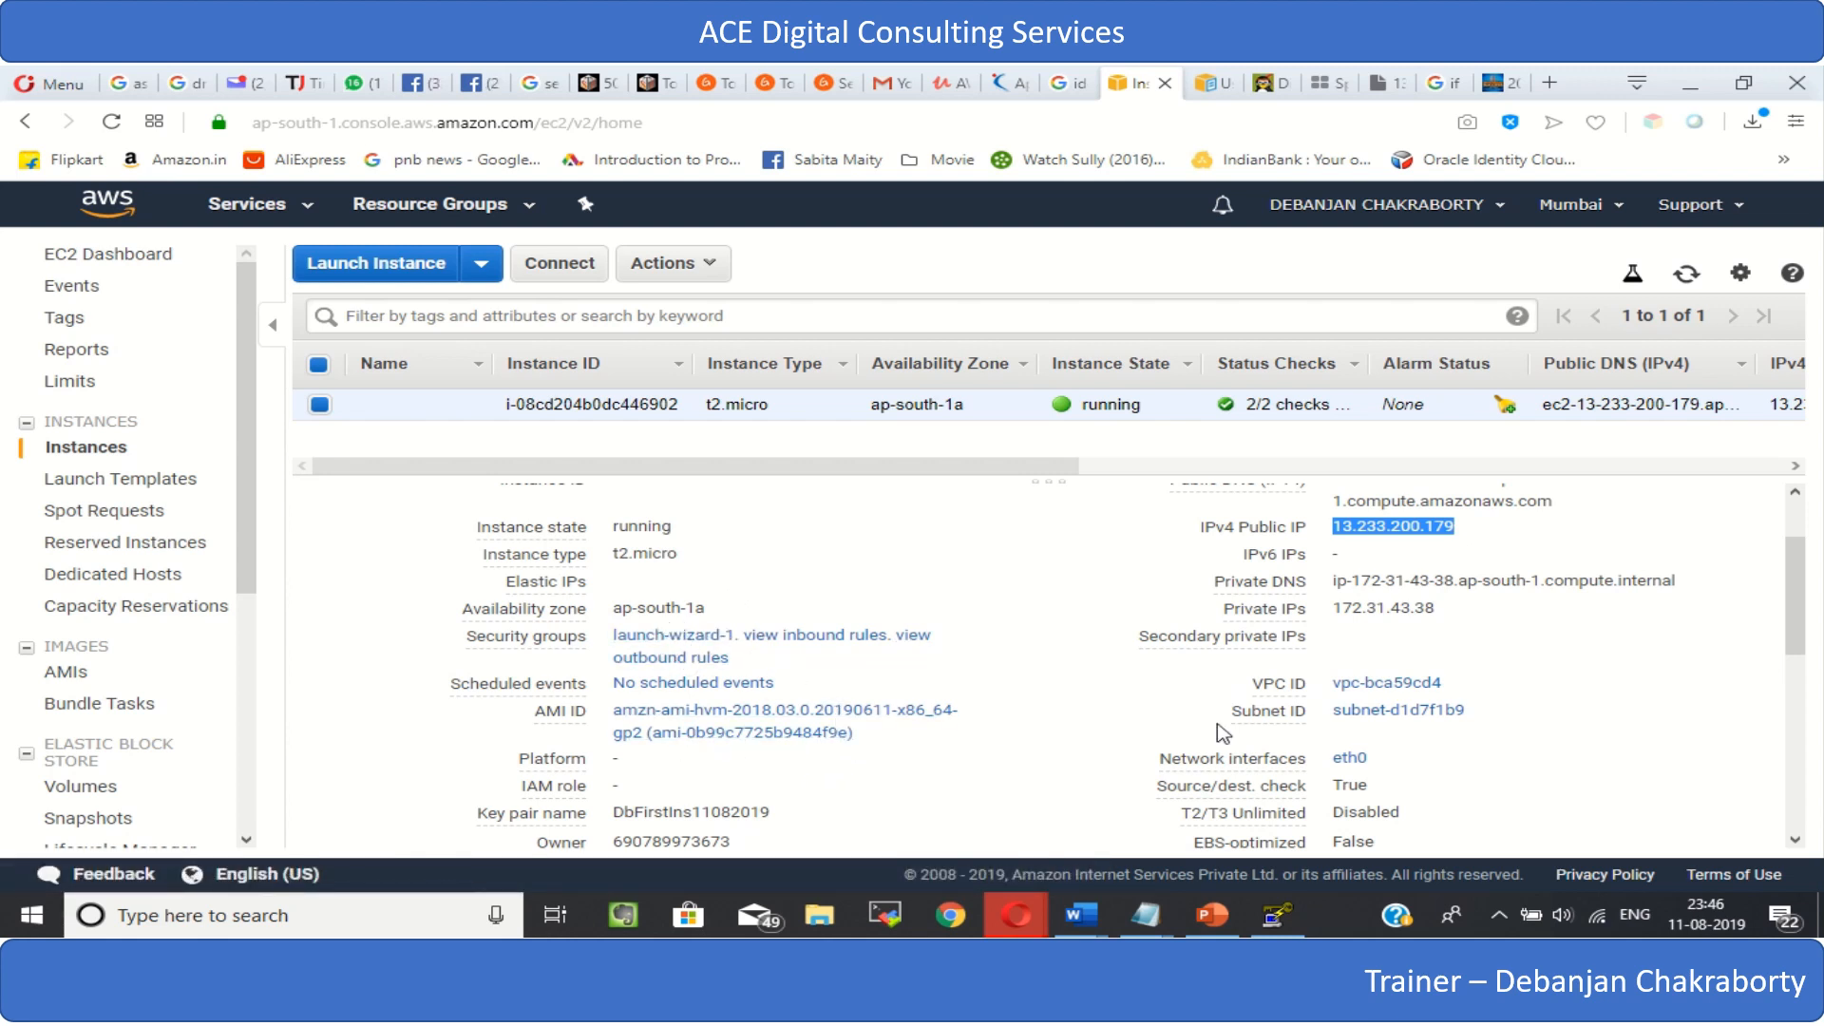
{"action": "scroll", "coordinate": [1223, 734], "scroll_direction": "down", "scroll_amount": 2}
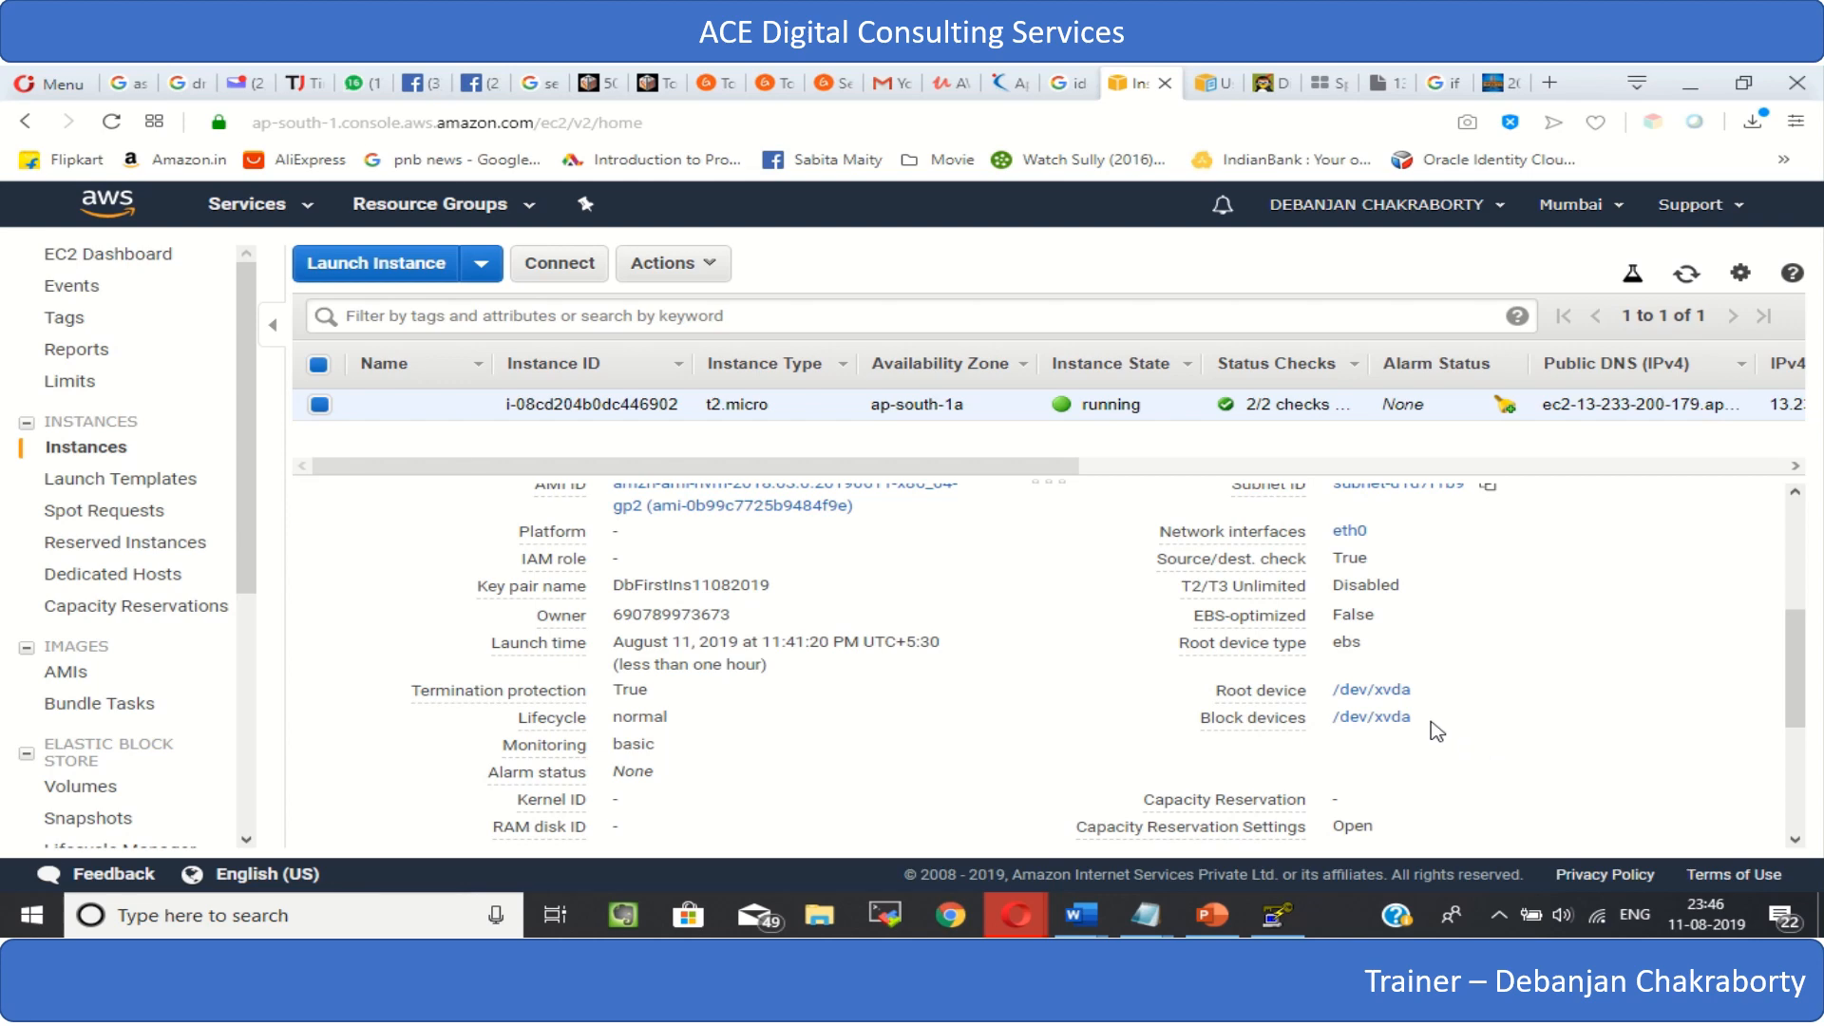
{"action": "scroll", "coordinate": [1133, 718], "scroll_direction": "down", "scroll_amount": 2}
{"action": "scroll", "coordinate": [1133, 718], "scroll_direction": "up", "scroll_amount": 3}
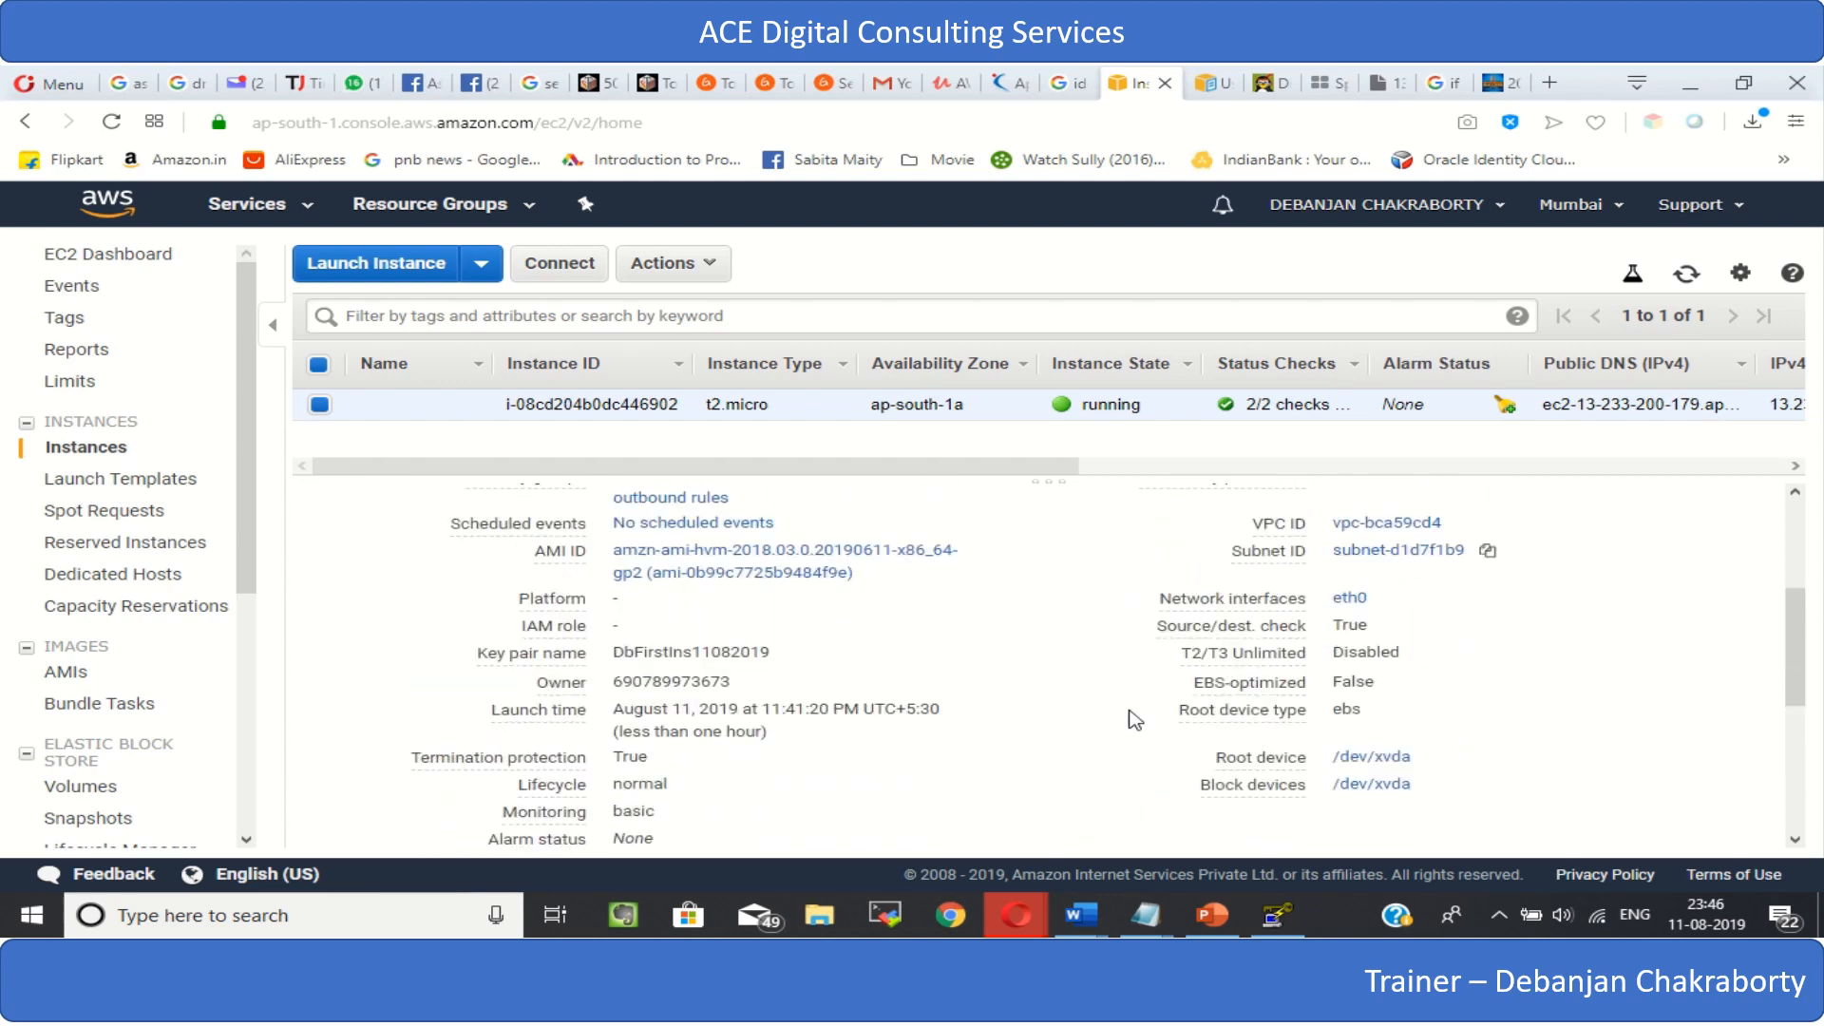
- Look through the remaining columns of the instance list, from IPv4 Public IP to Owner, and return to the first columns
{"action": "left_click_drag", "start_coordinate": [994, 486], "coordinate": [1594, 576]}
{"action": "left_click_drag", "start_coordinate": [1639, 573], "coordinate": [1782, 575]}
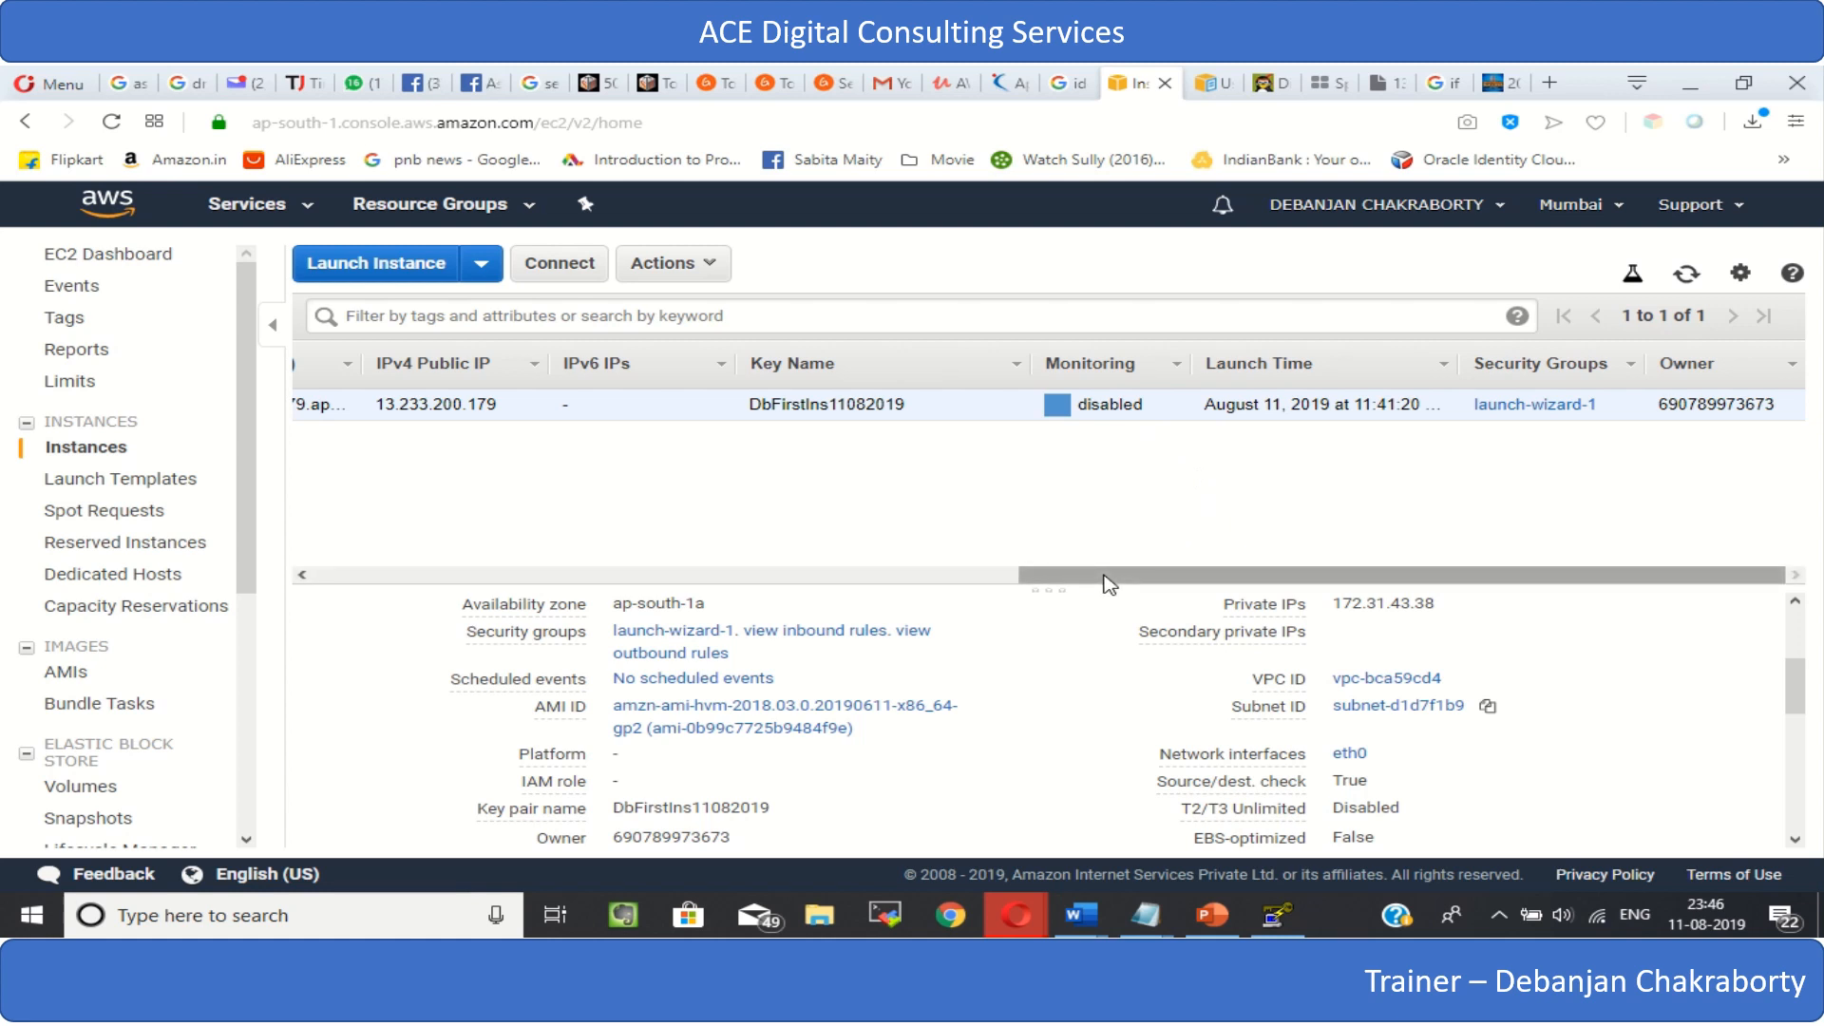
{"action": "left_click_drag", "start_coordinate": [1104, 584], "coordinate": [311, 649]}
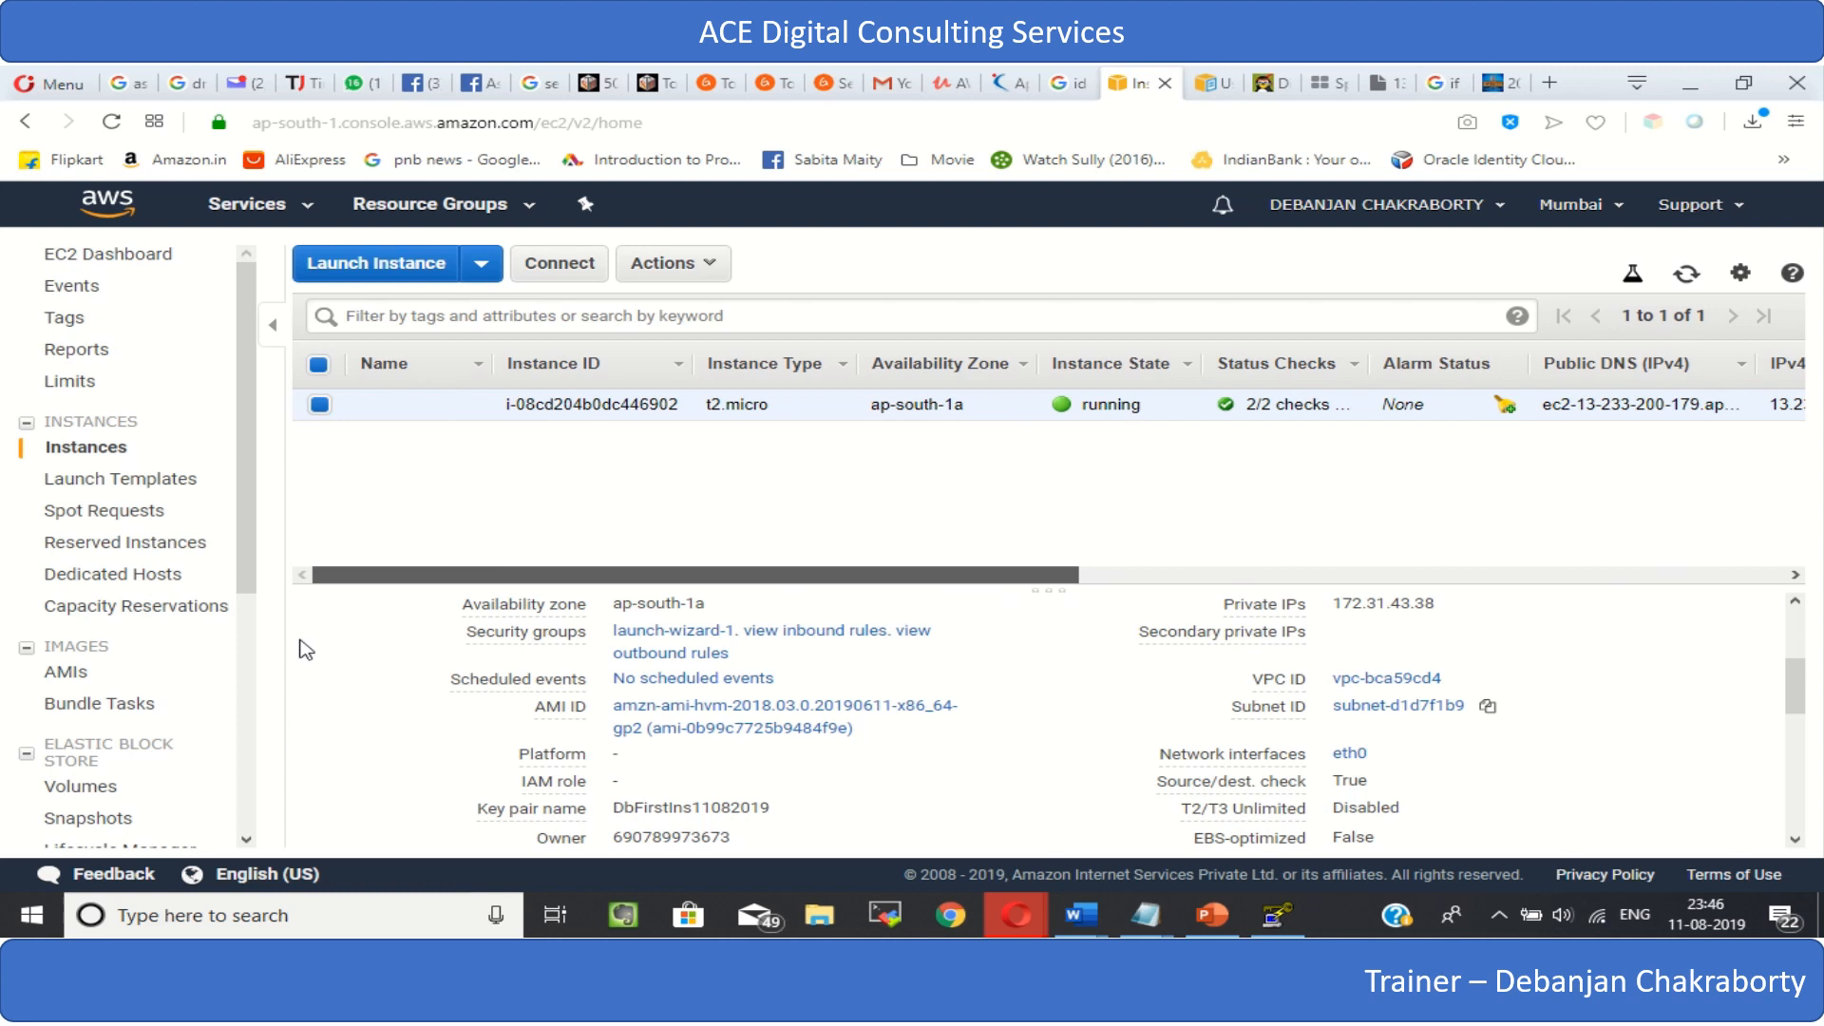
{"action": "left_click_drag", "start_coordinate": [306, 649], "coordinate": [308, 645]}
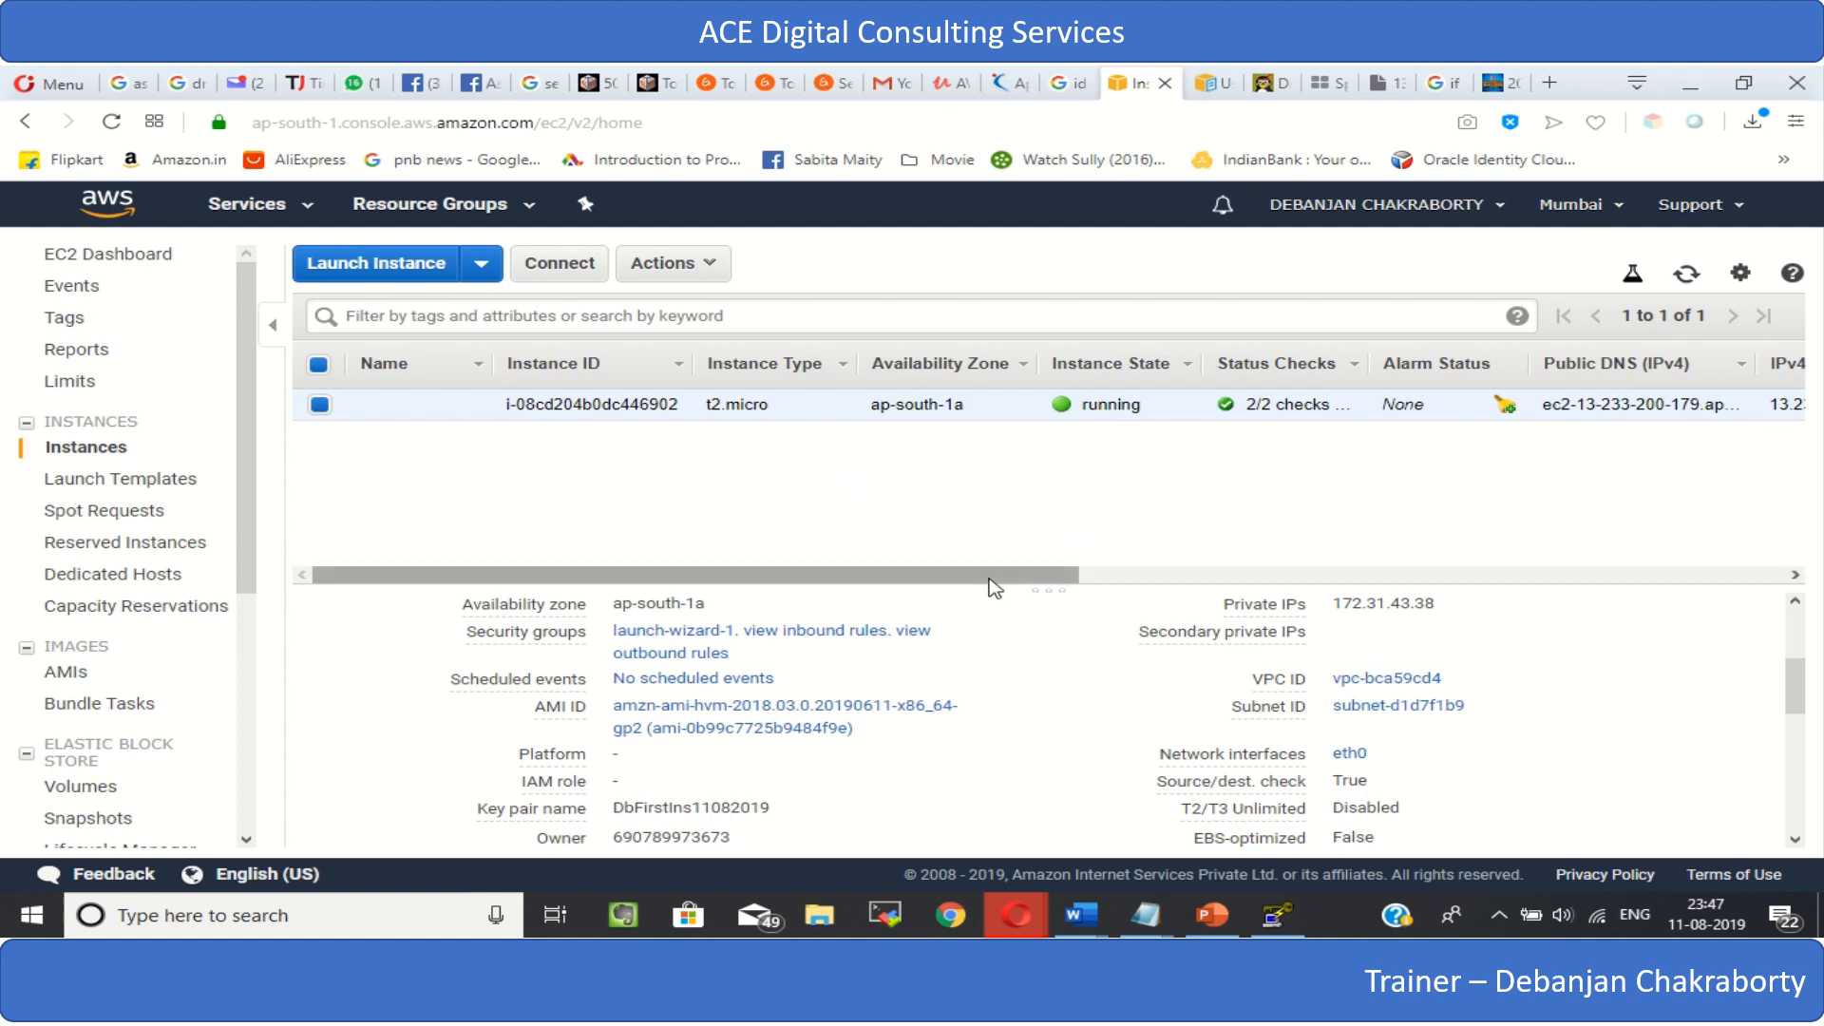
- Enlarge the instance details area and highlight the IPv4 public IP in the description
{"action": "left_click_drag", "start_coordinate": [988, 586], "coordinate": [997, 525]}
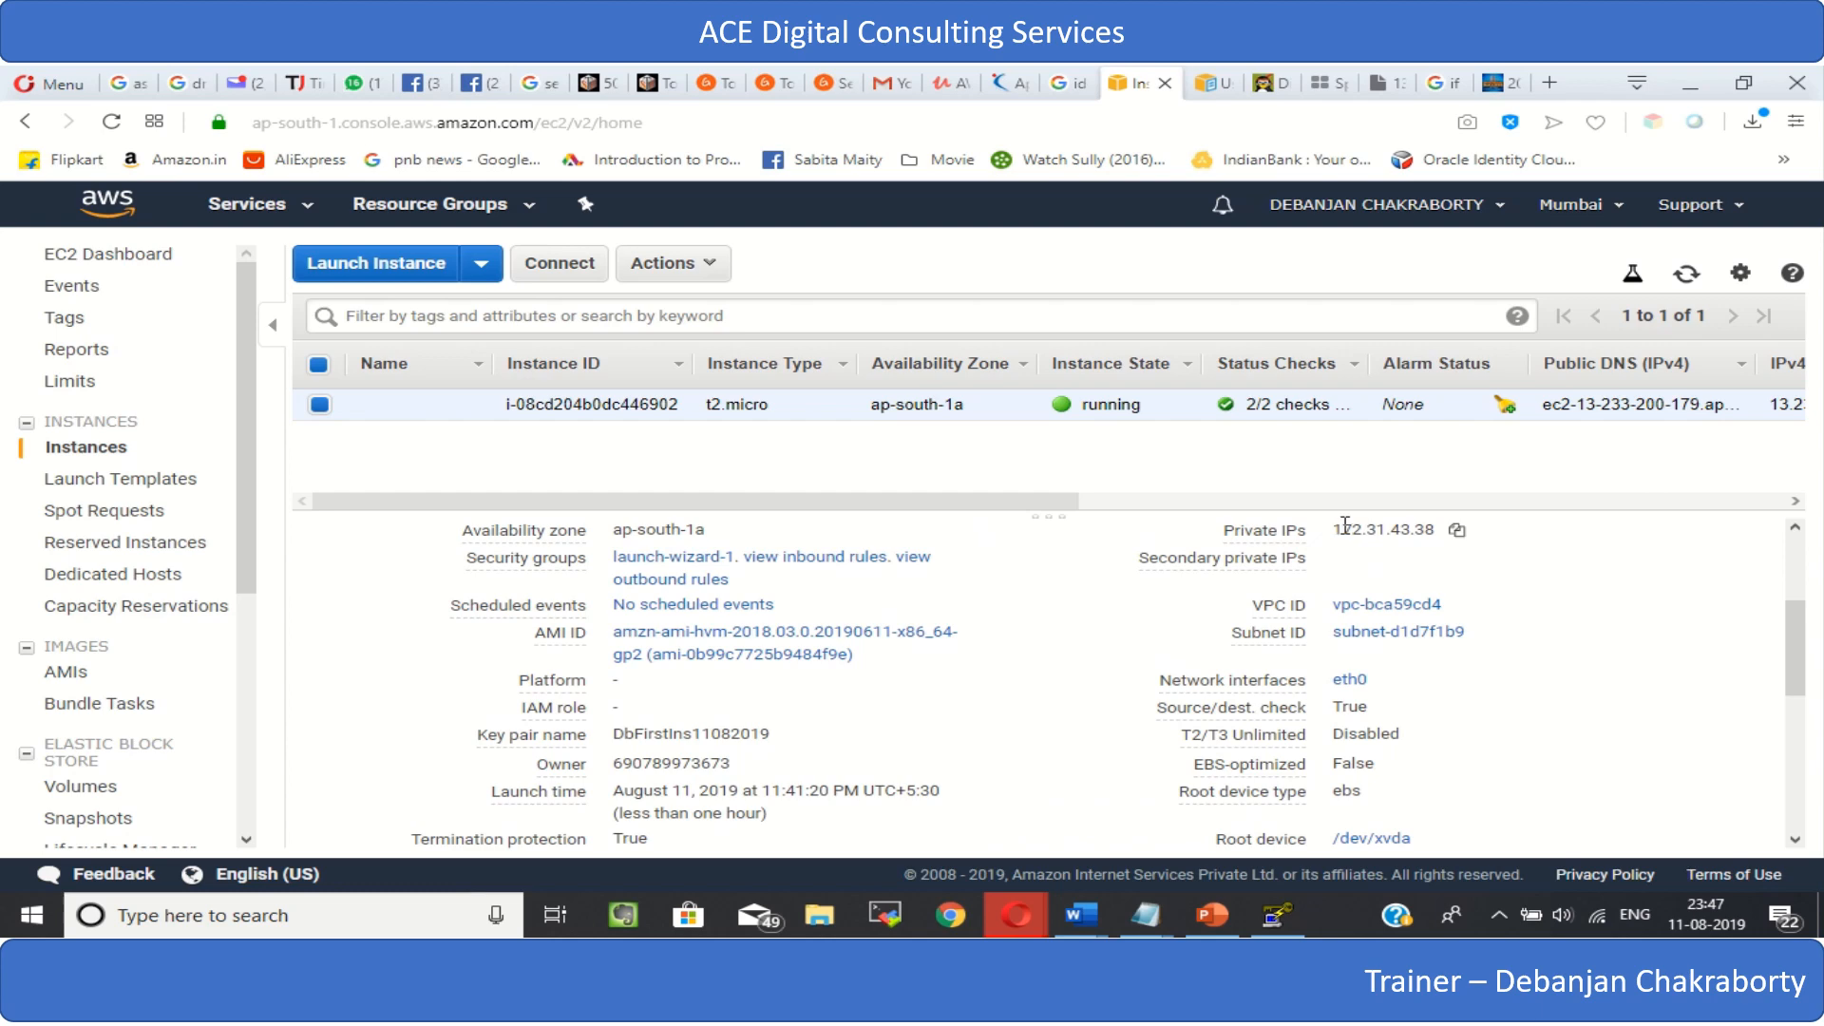
{"action": "left_click_drag", "start_coordinate": [1344, 525], "coordinate": [1344, 499]}
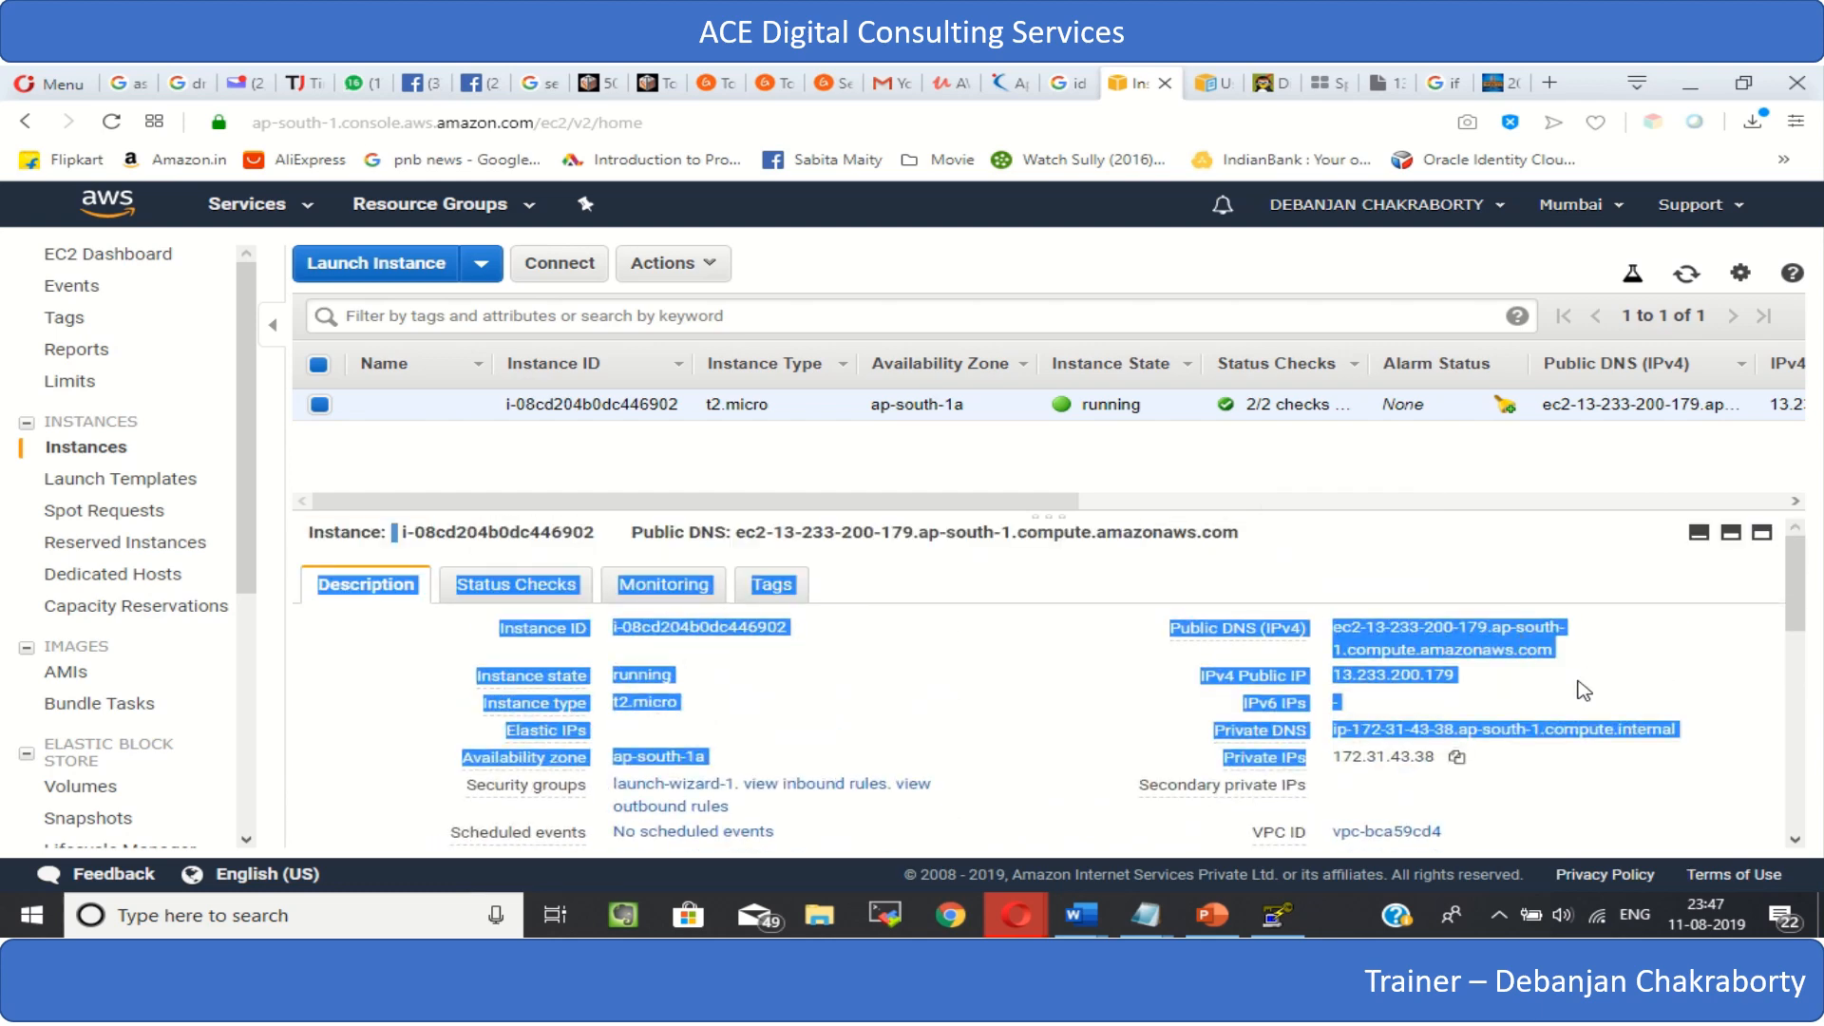
{"action": "left_click", "coordinate": [1533, 687]}
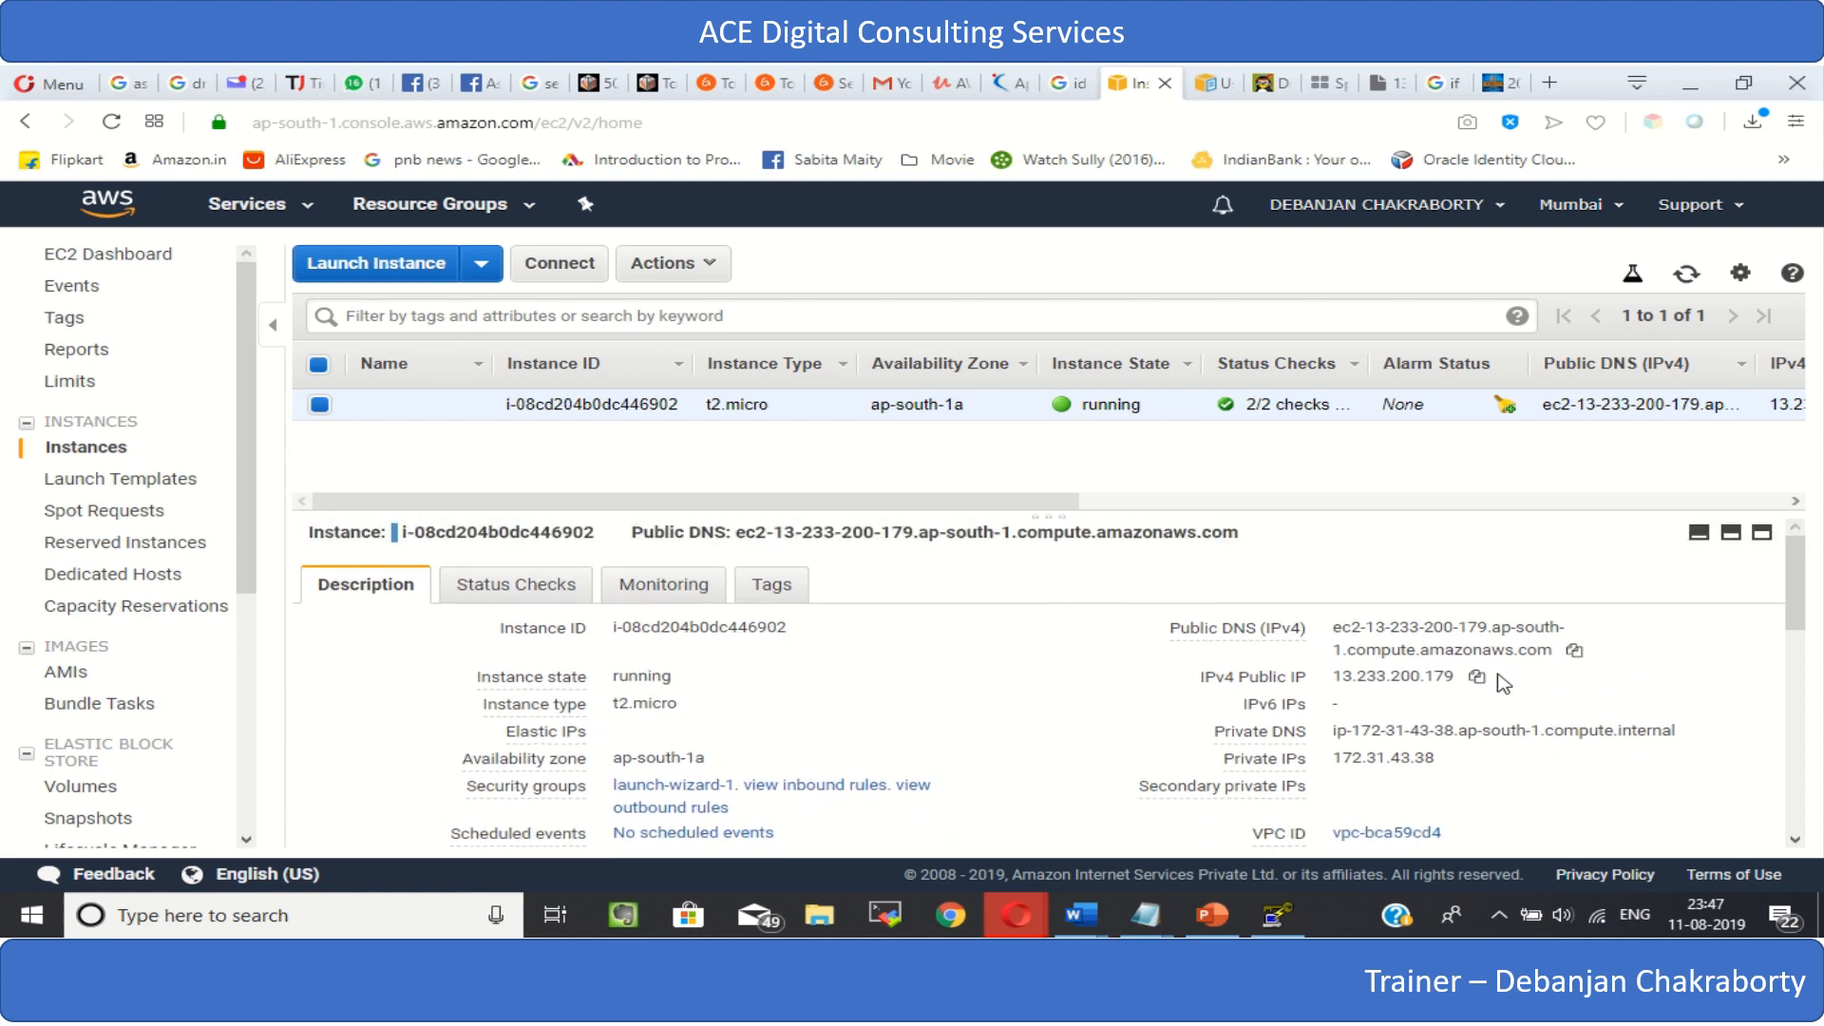
{"action": "left_click_drag", "start_coordinate": [1336, 675], "coordinate": [1456, 677]}
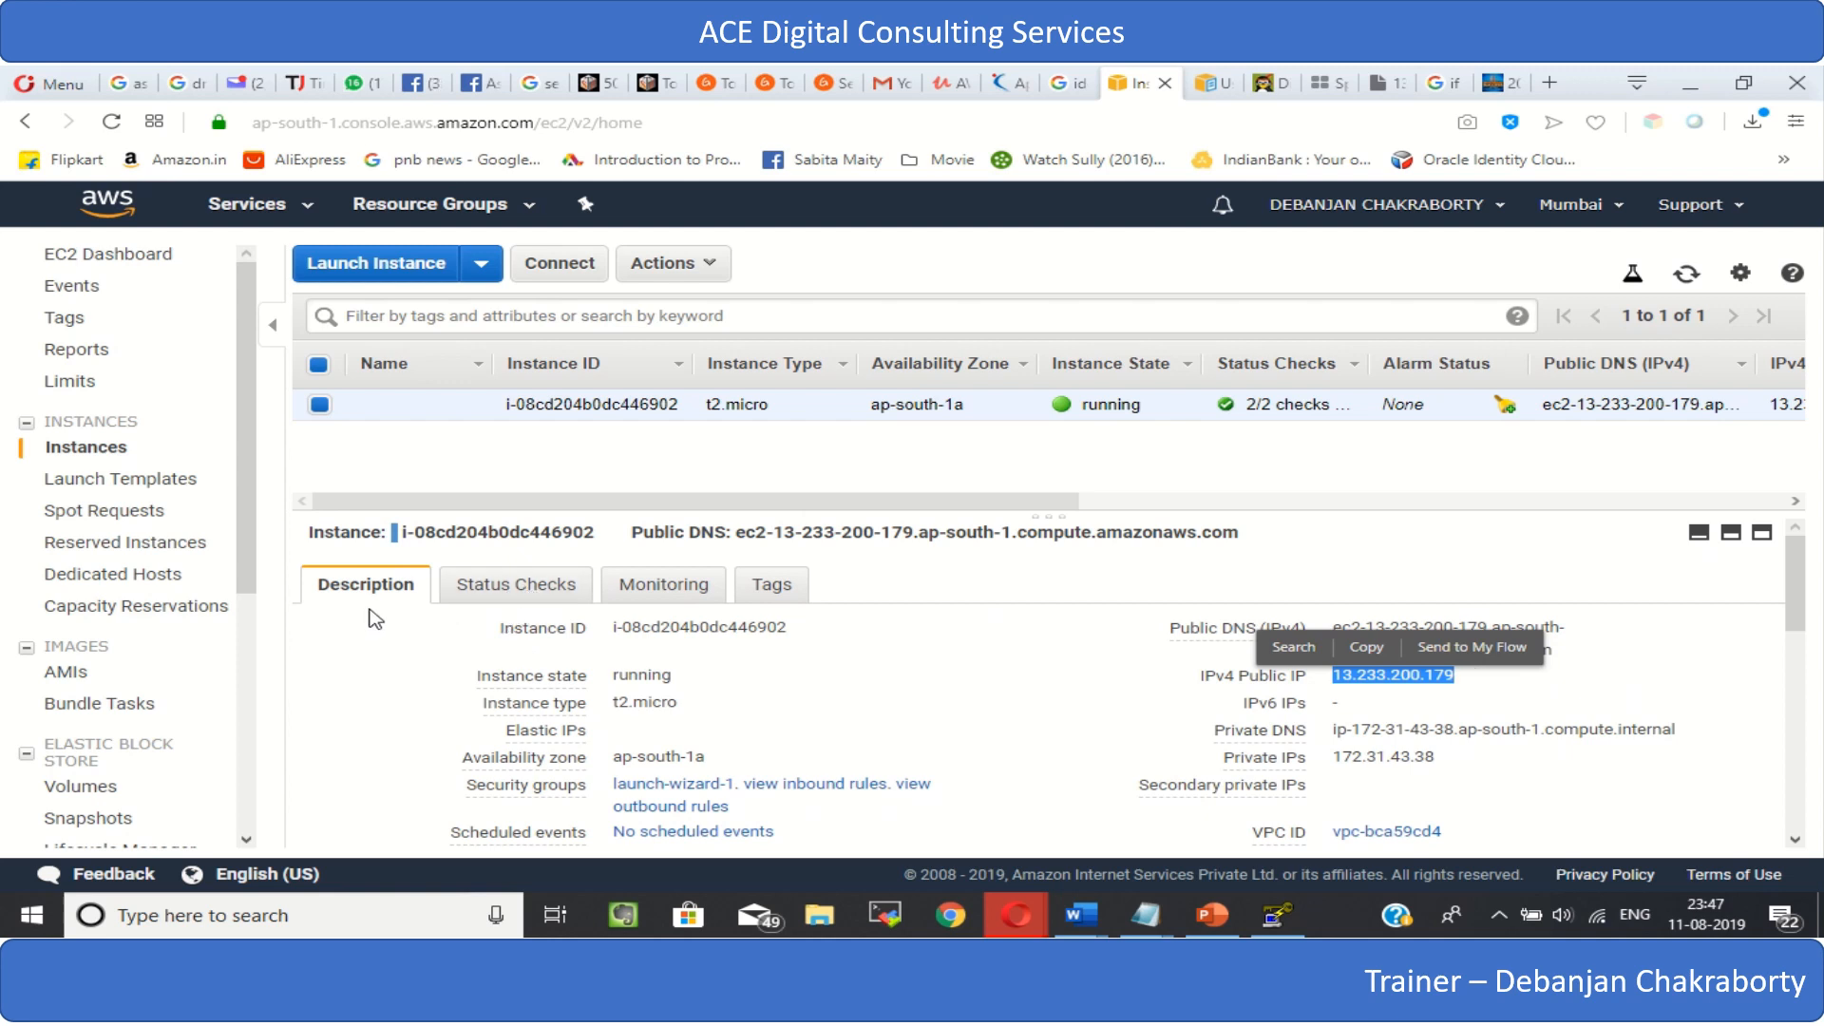
- Review the system and instance status checks of the running instance
{"action": "left_click", "coordinate": [541, 591]}
{"action": "scroll", "coordinate": [855, 721], "scroll_direction": "down", "scroll_amount": 1}
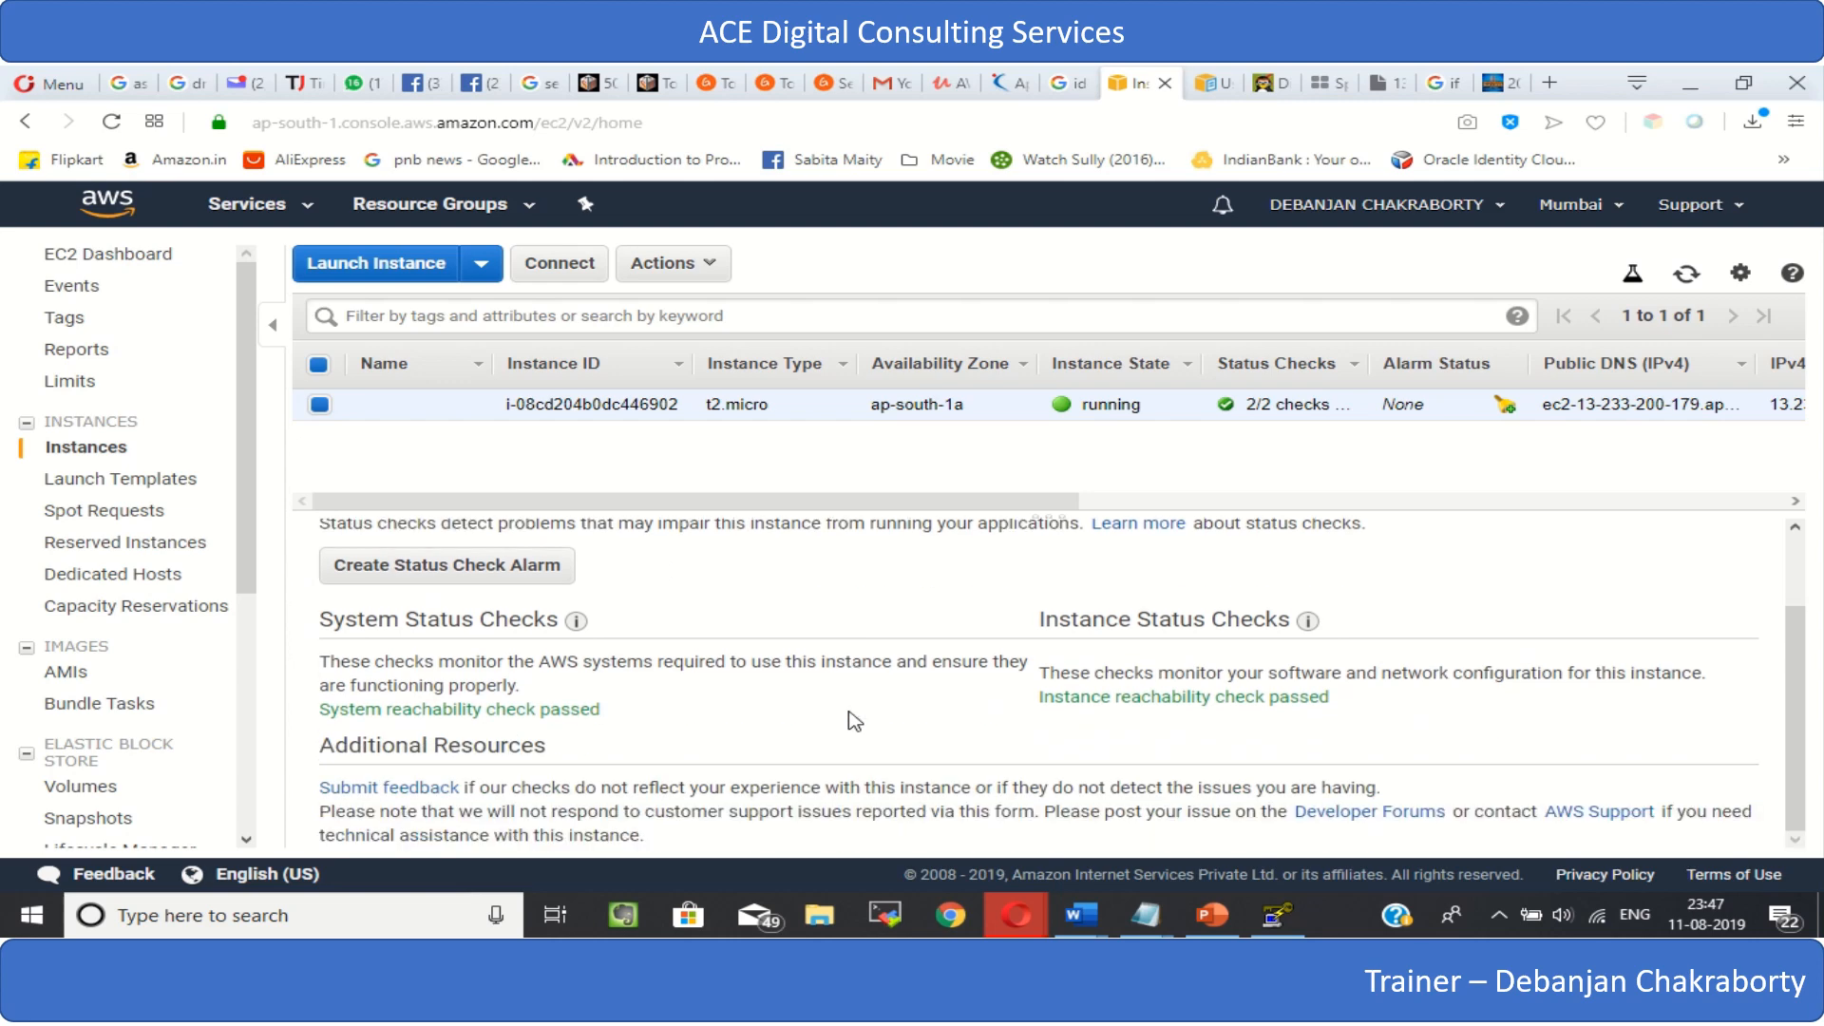
{"action": "scroll", "coordinate": [817, 717], "scroll_direction": "up", "scroll_amount": 1}
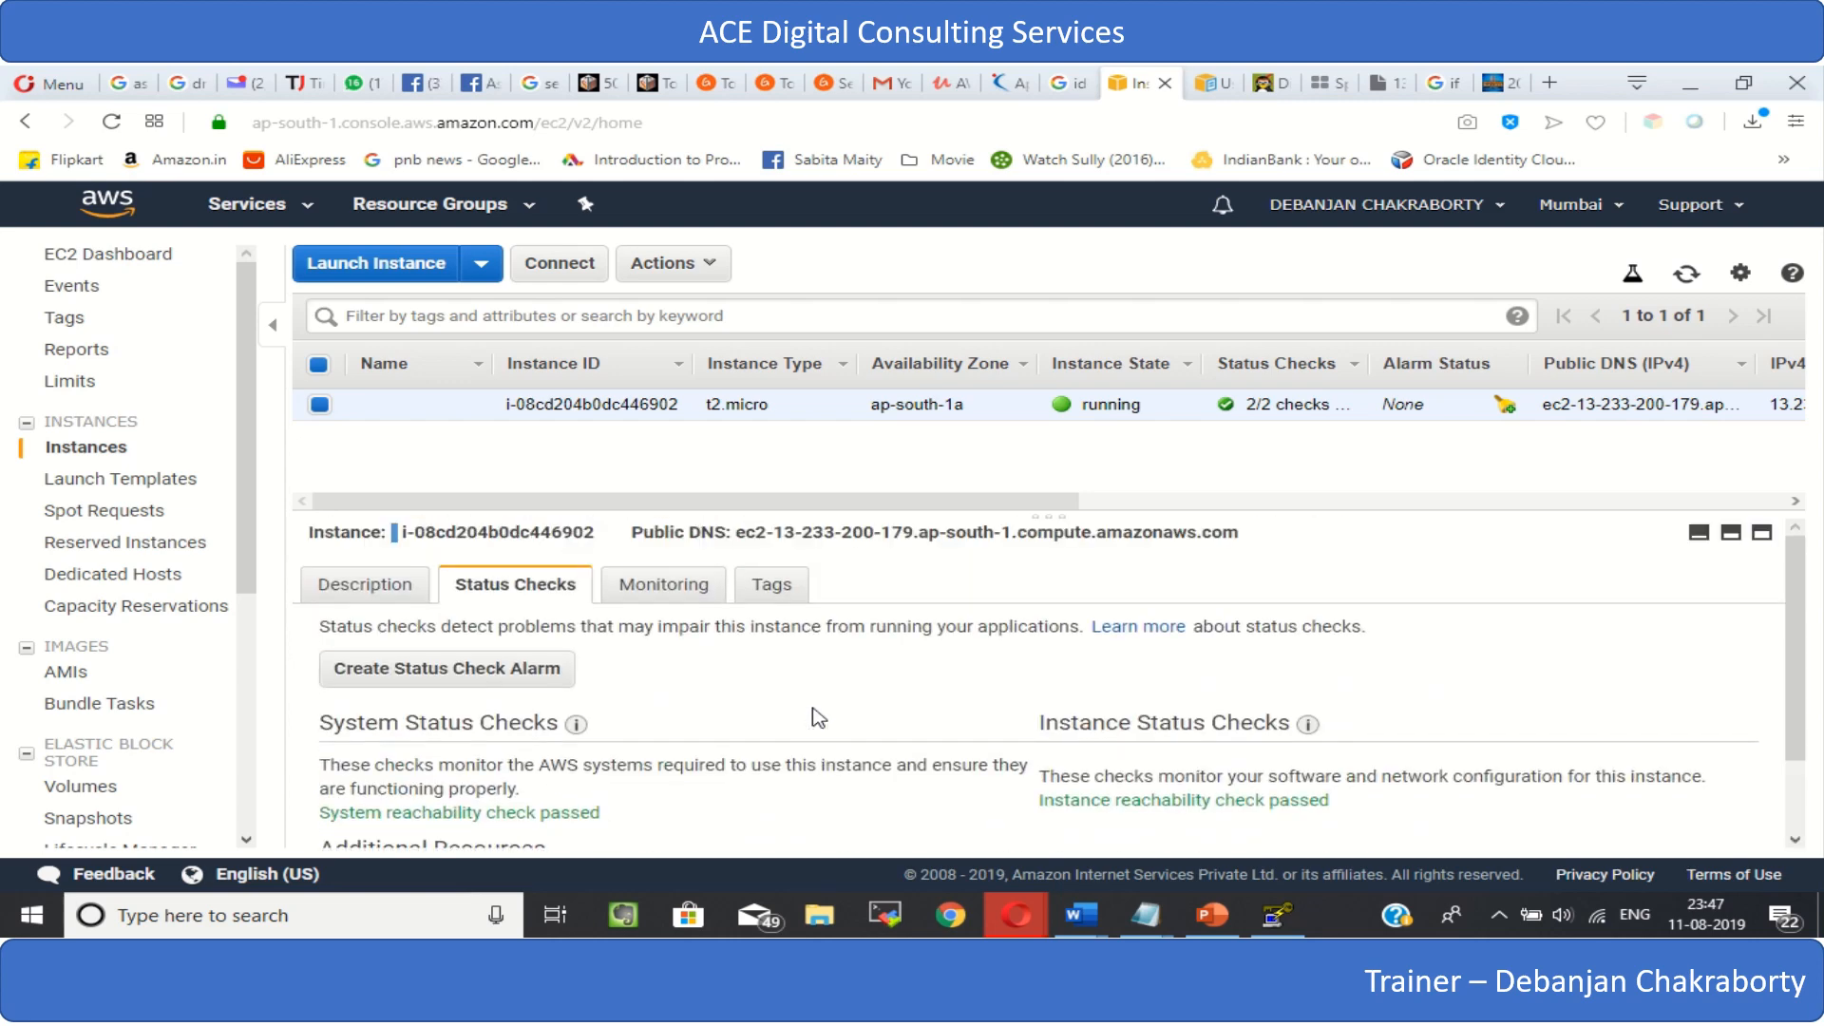
{"action": "scroll", "coordinate": [817, 717], "scroll_direction": "down", "scroll_amount": 1}
{"action": "scroll", "coordinate": [816, 717], "scroll_direction": "up", "scroll_amount": 1}
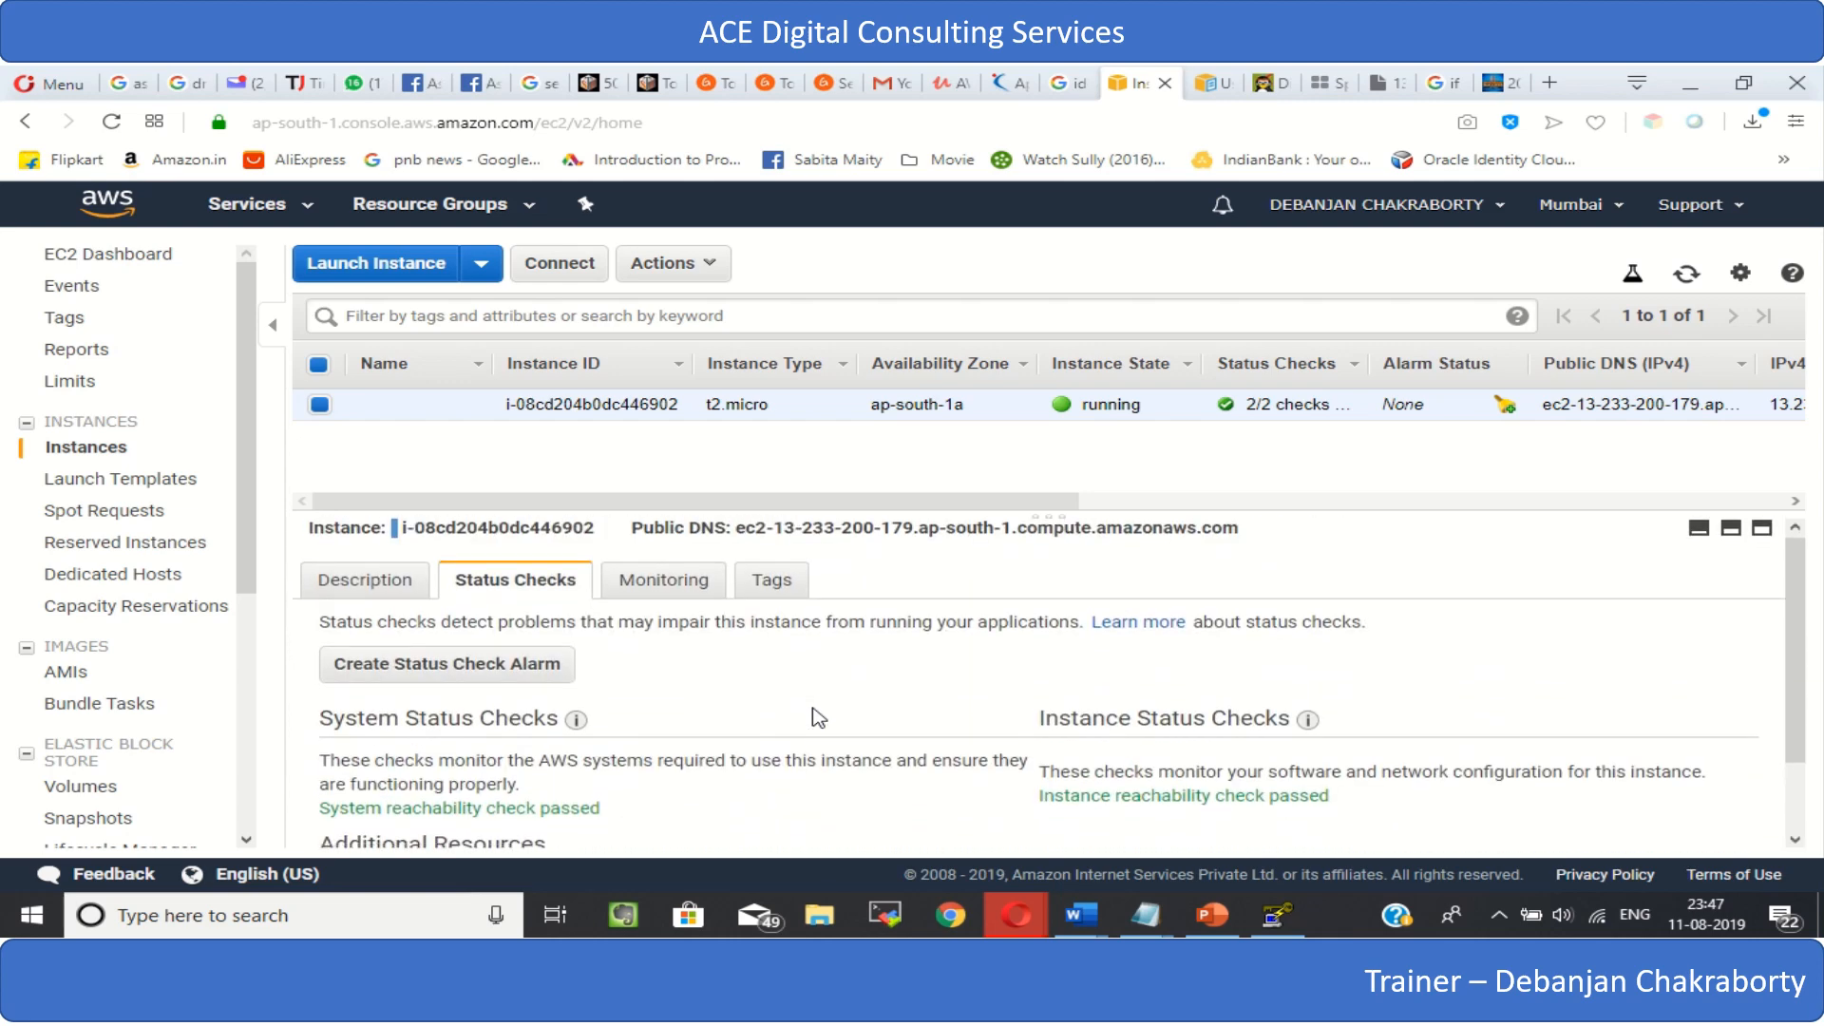
{"action": "scroll", "coordinate": [817, 717], "scroll_direction": "down", "scroll_amount": 1}
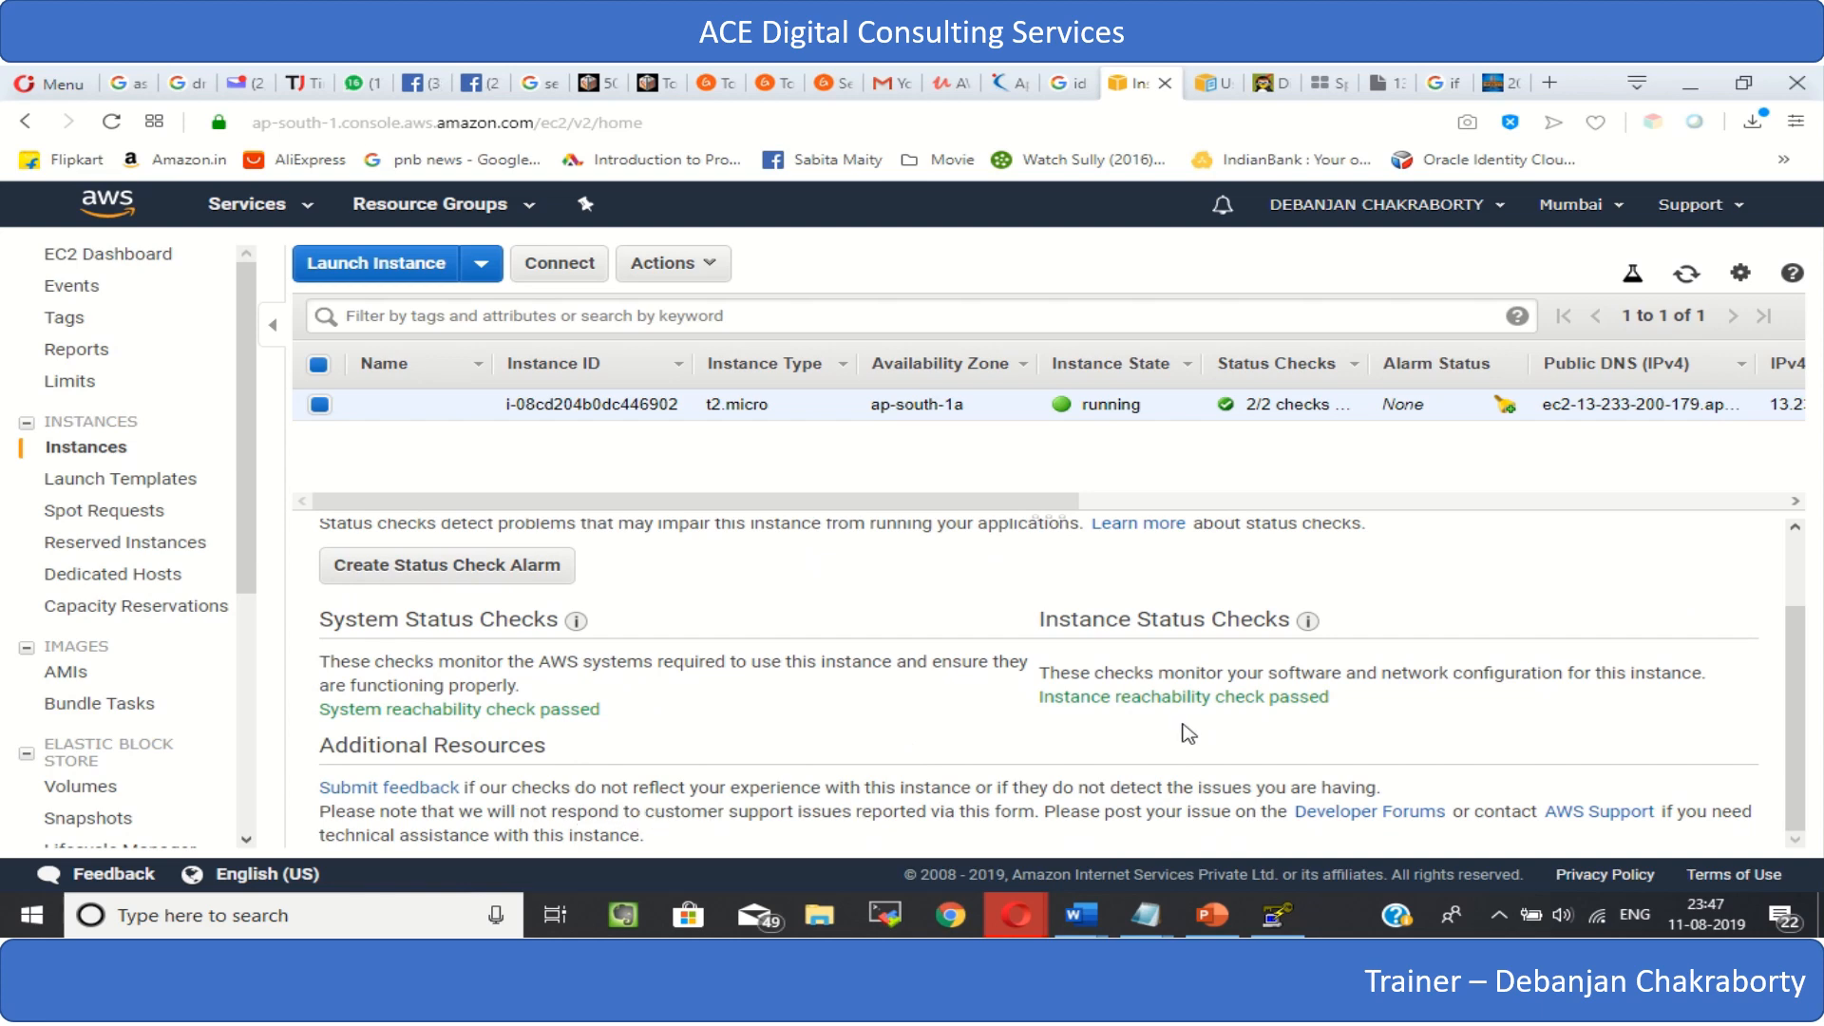
{"action": "scroll", "coordinate": [1196, 683], "scroll_direction": "up", "scroll_amount": 1}
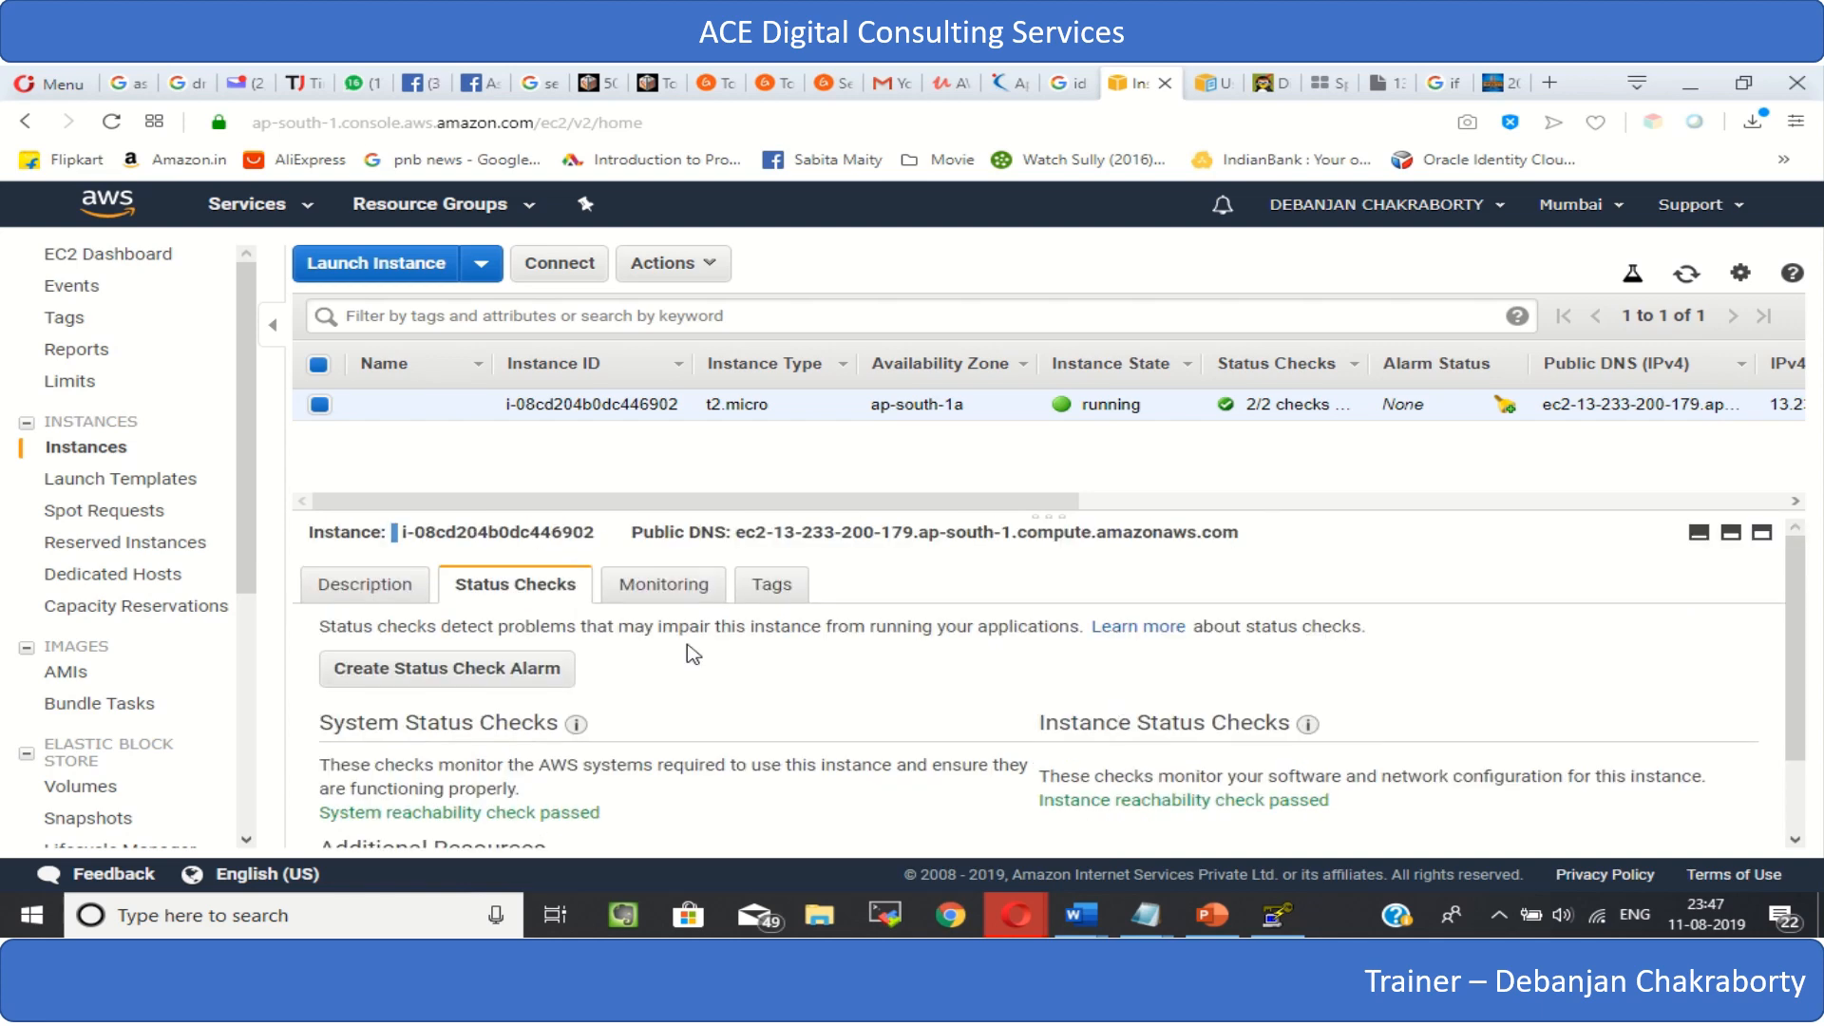
- Review the instance's CloudWatch monitoring graphs, such as CPU utilization, disk reads and network in
{"action": "left_click", "coordinate": [682, 587]}
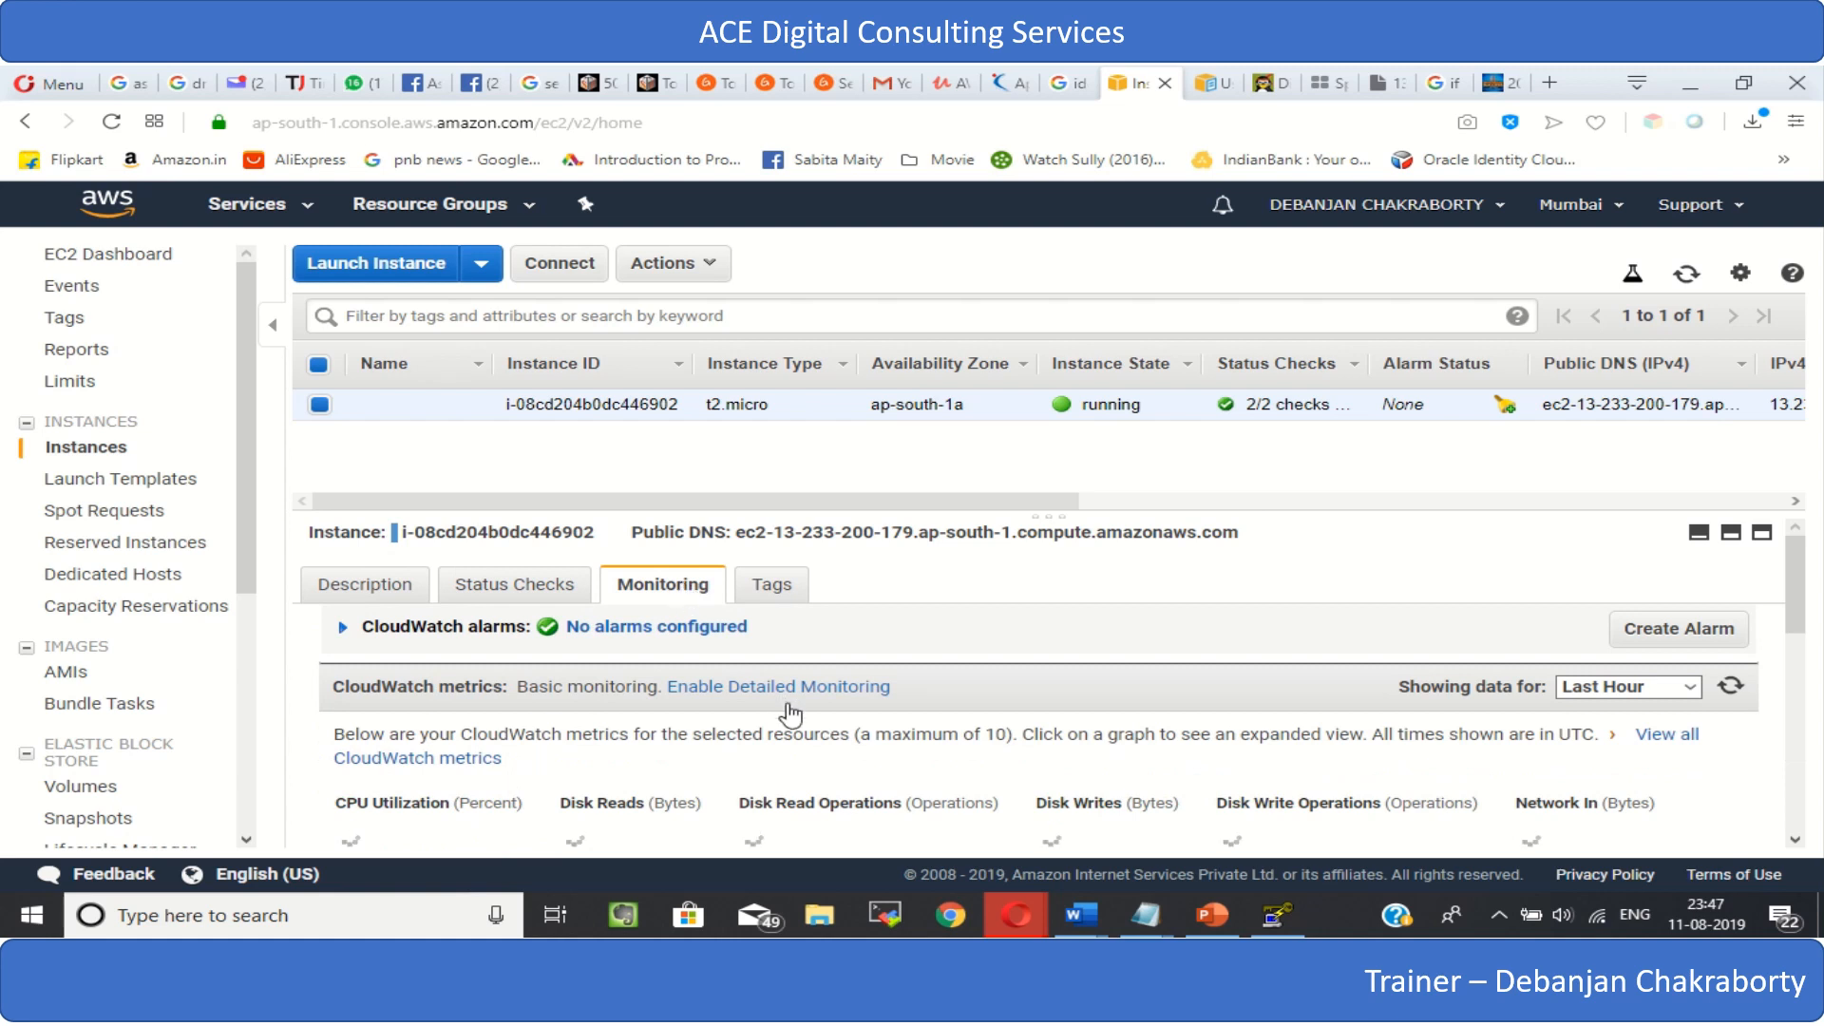
{"action": "scroll", "coordinate": [686, 608], "scroll_direction": "down", "scroll_amount": 2}
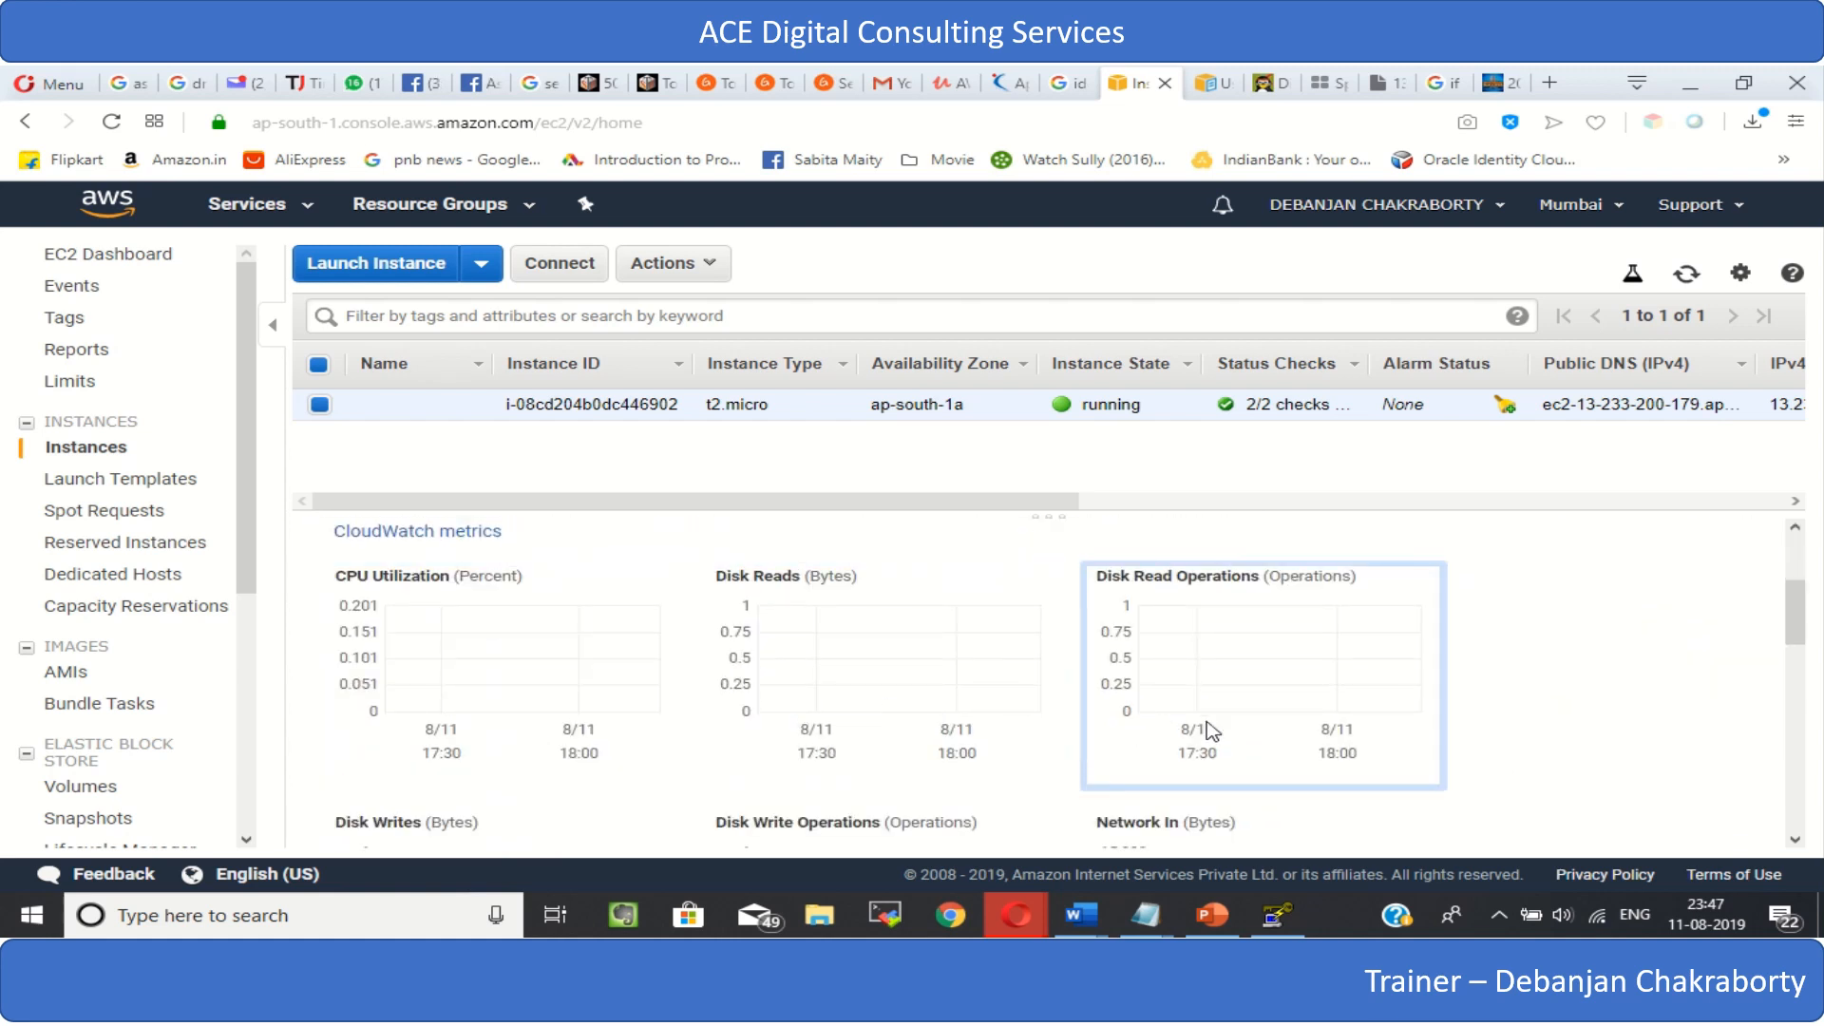
{"action": "scroll", "coordinate": [850, 774], "scroll_direction": "down", "scroll_amount": 2}
{"action": "scroll", "coordinate": [858, 776], "scroll_direction": "up", "scroll_amount": 5}
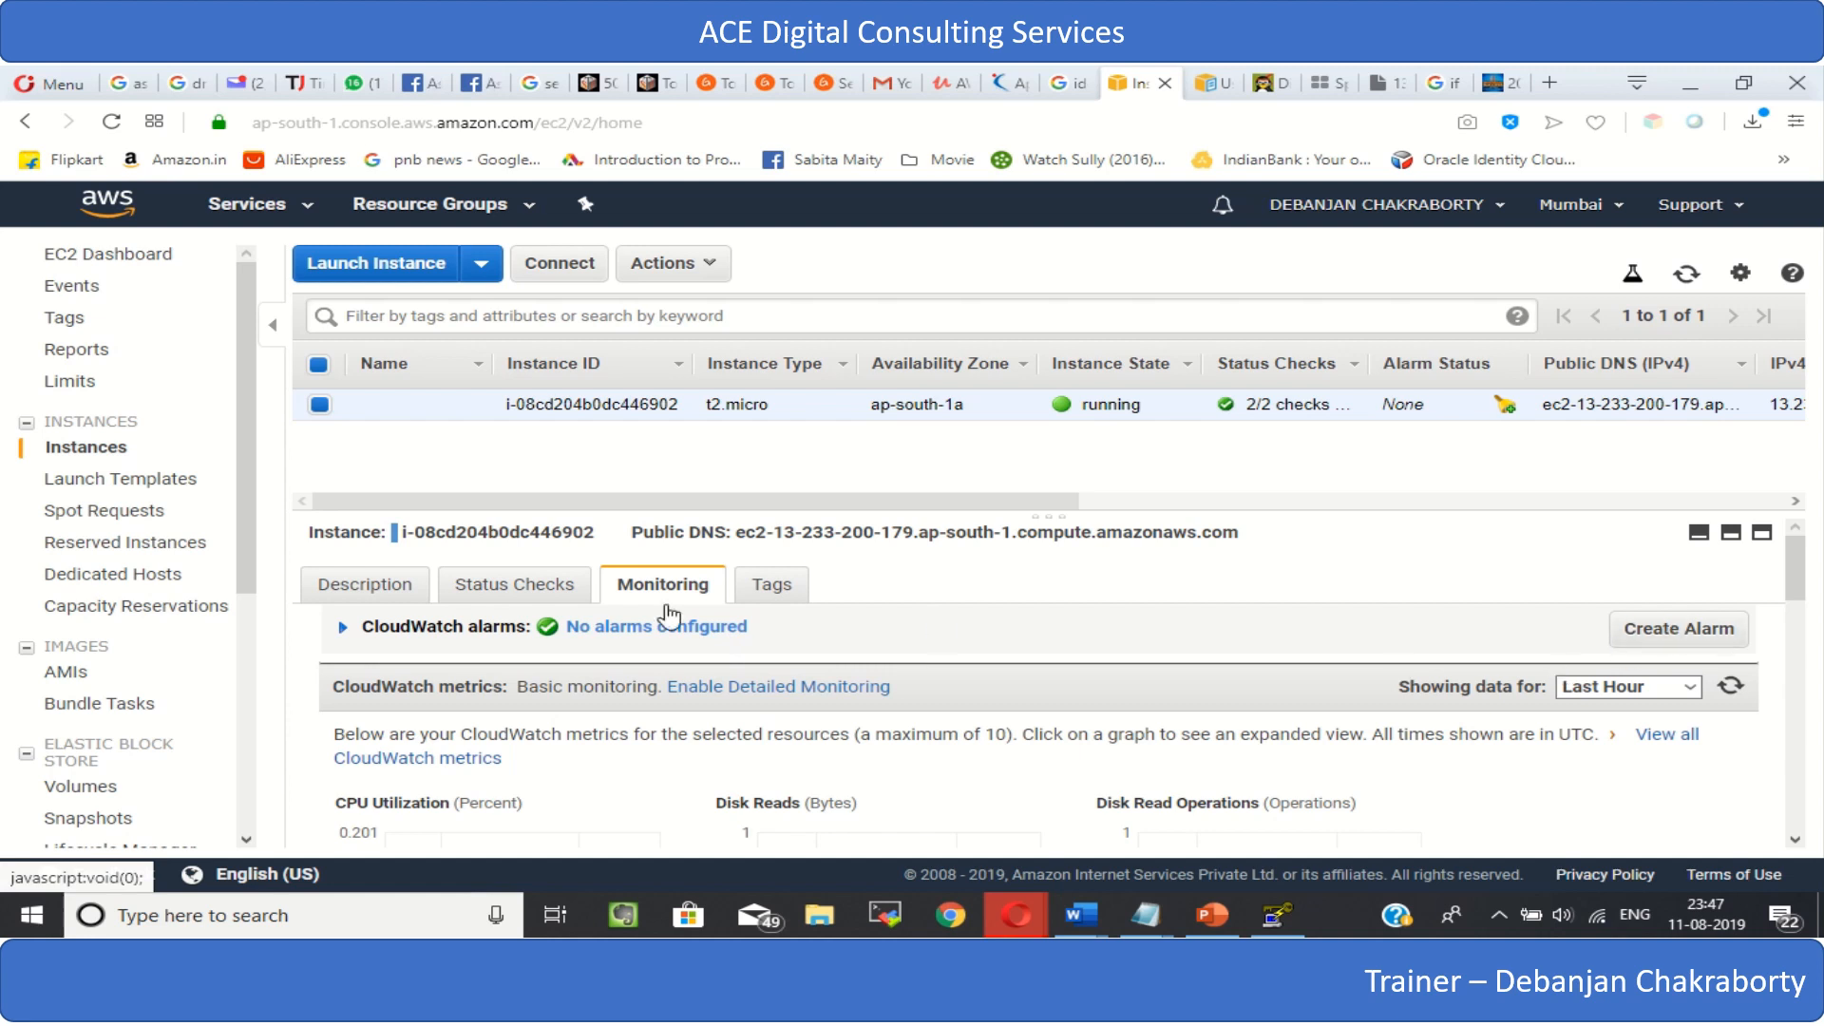
- Show the instance's tag with the value My First Instance as a column in the instance list
{"action": "left_click", "coordinate": [796, 589]}
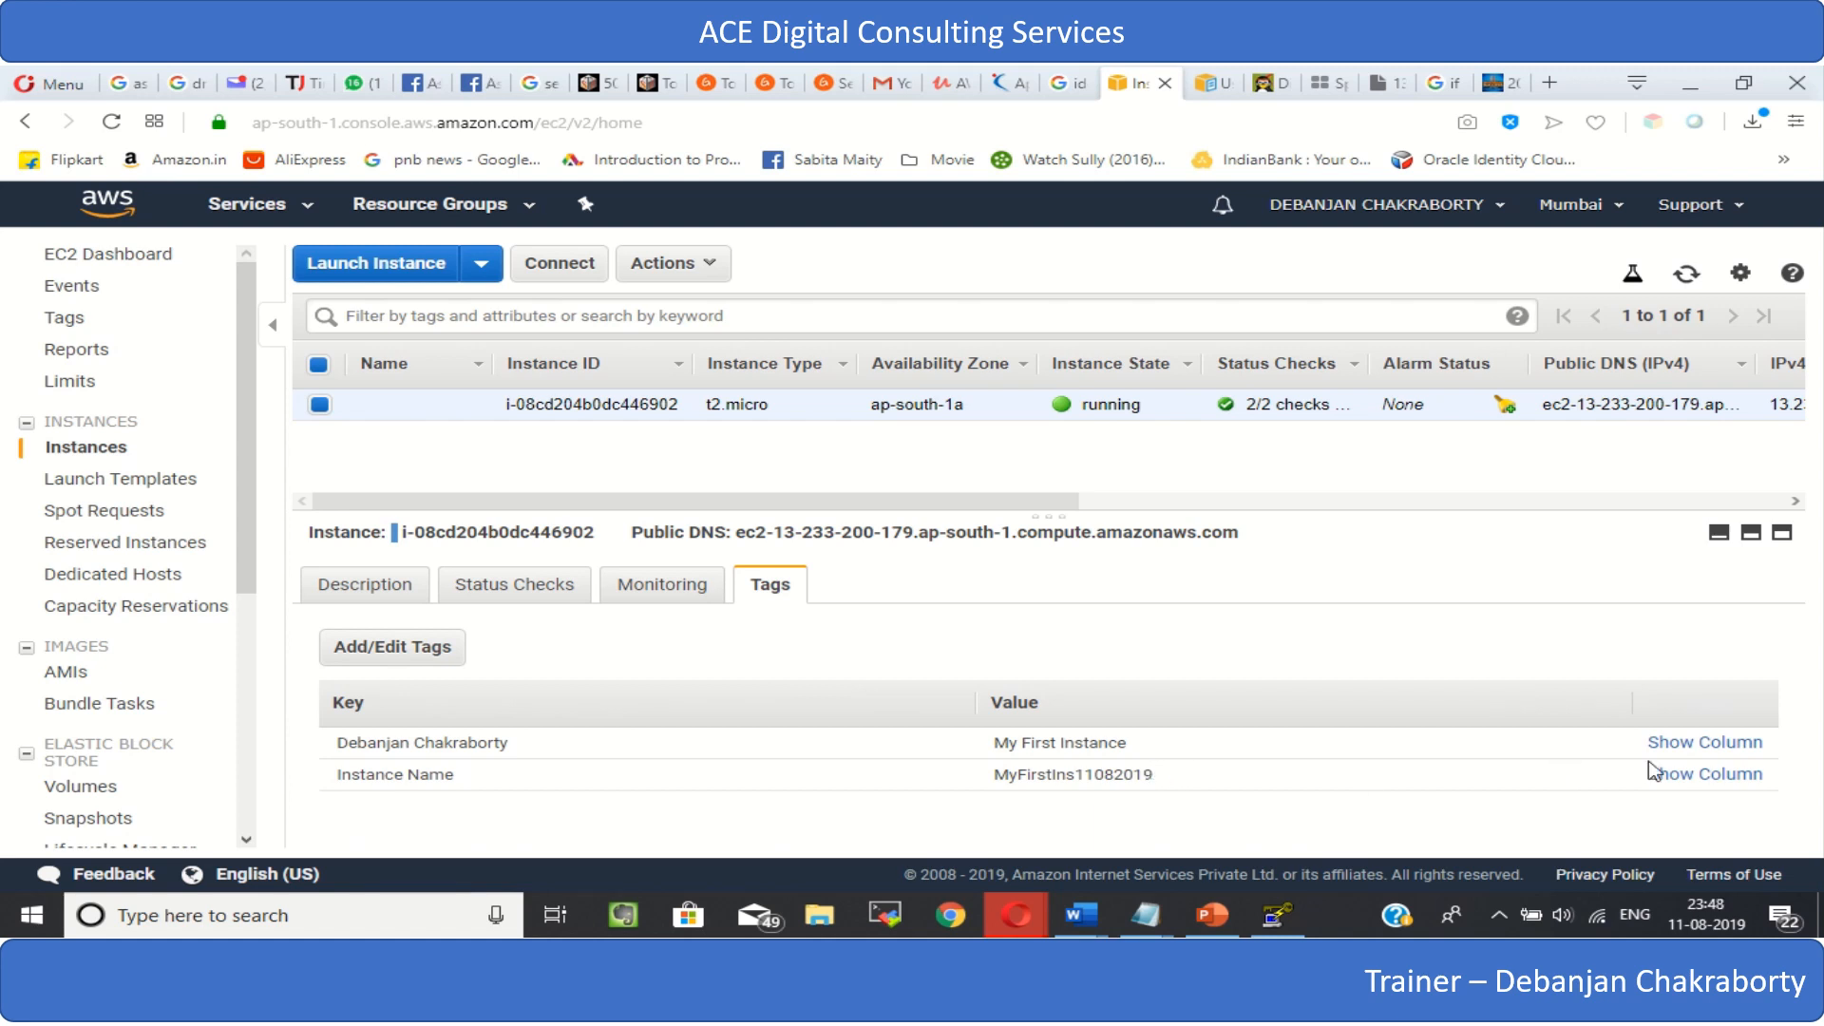
{"action": "left_click", "coordinate": [1682, 746]}
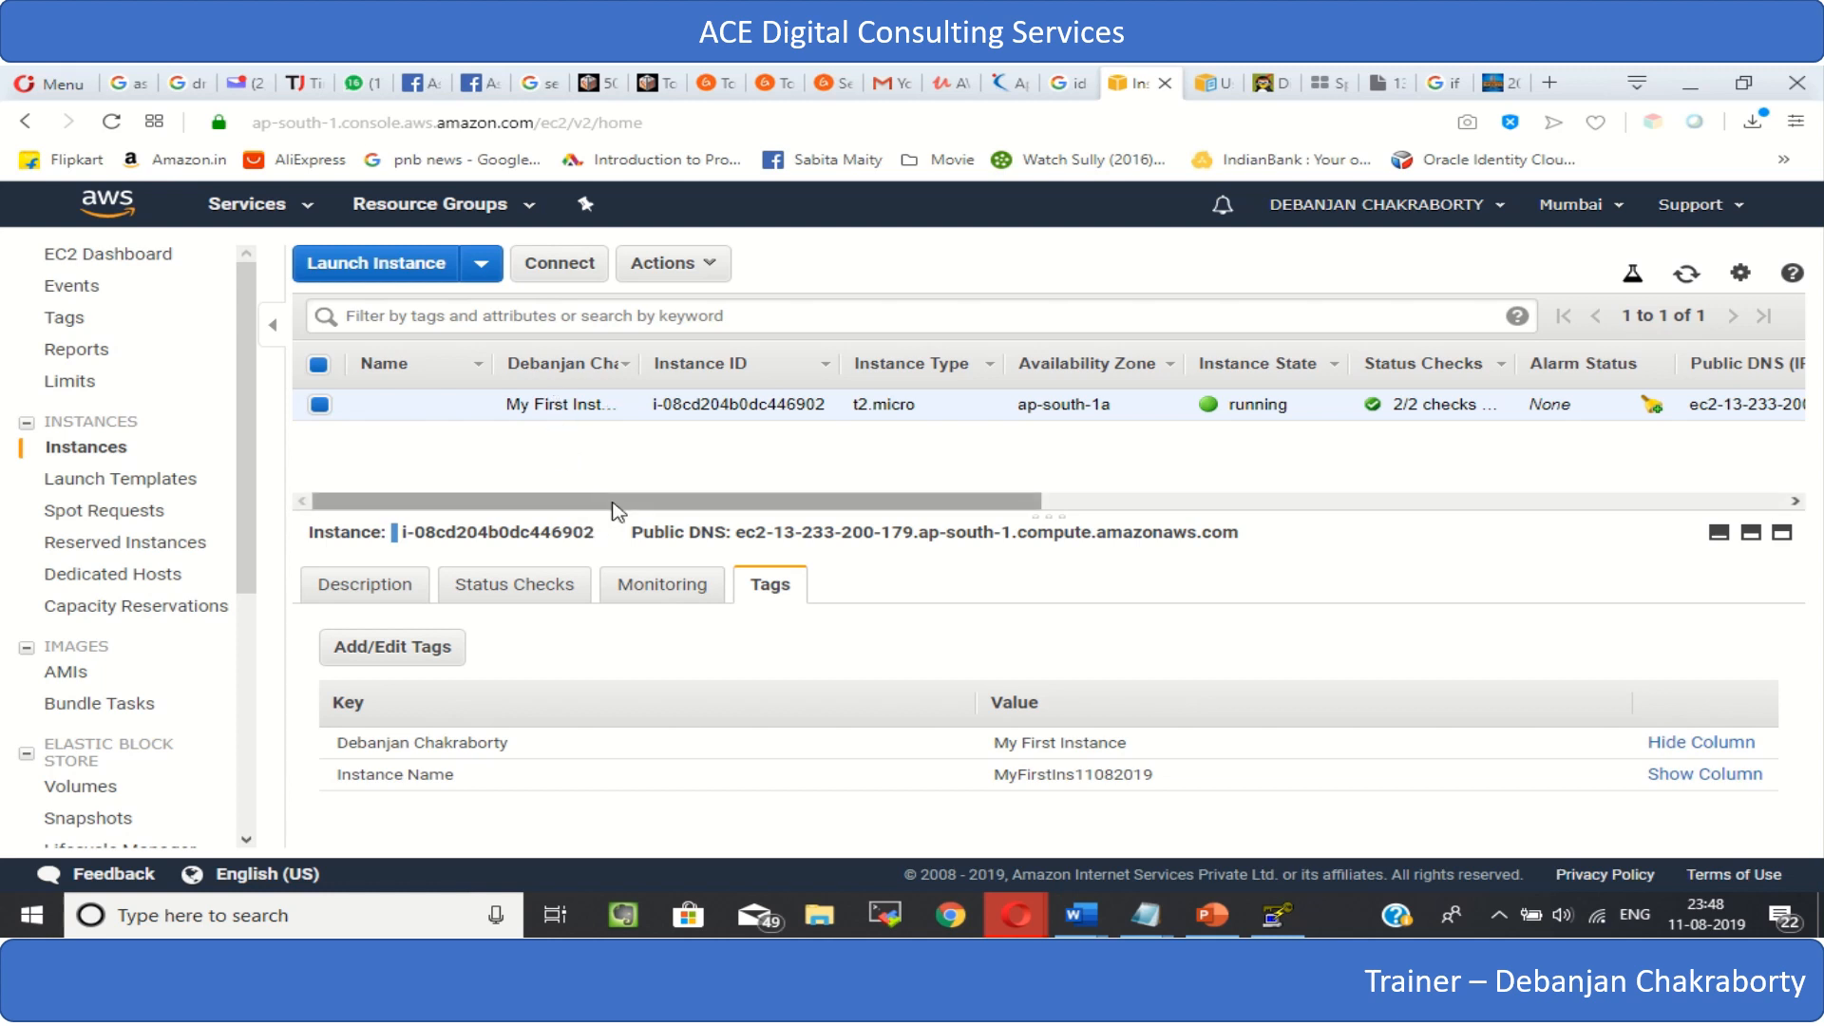
- Hide the tag column from the instance list and copy the instance's IPv4 public IP from its description
{"action": "left_click", "coordinate": [1664, 746]}
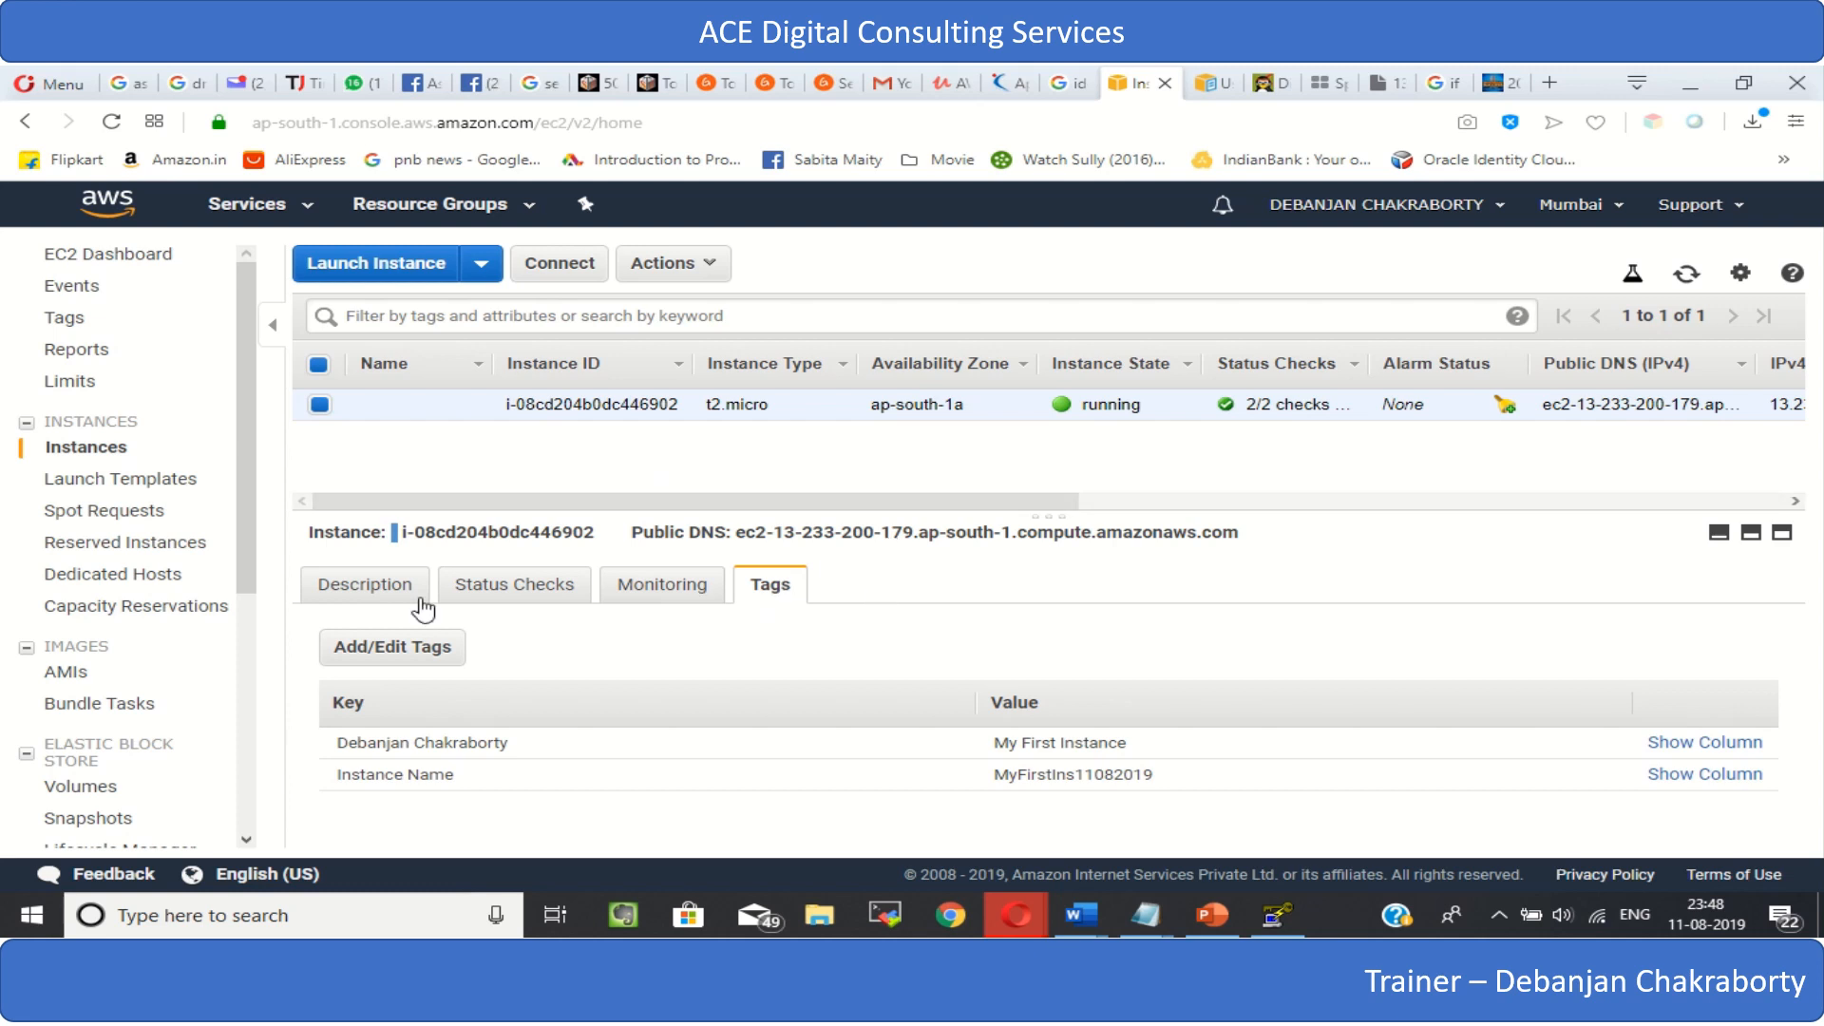
{"action": "left_click", "coordinate": [328, 587]}
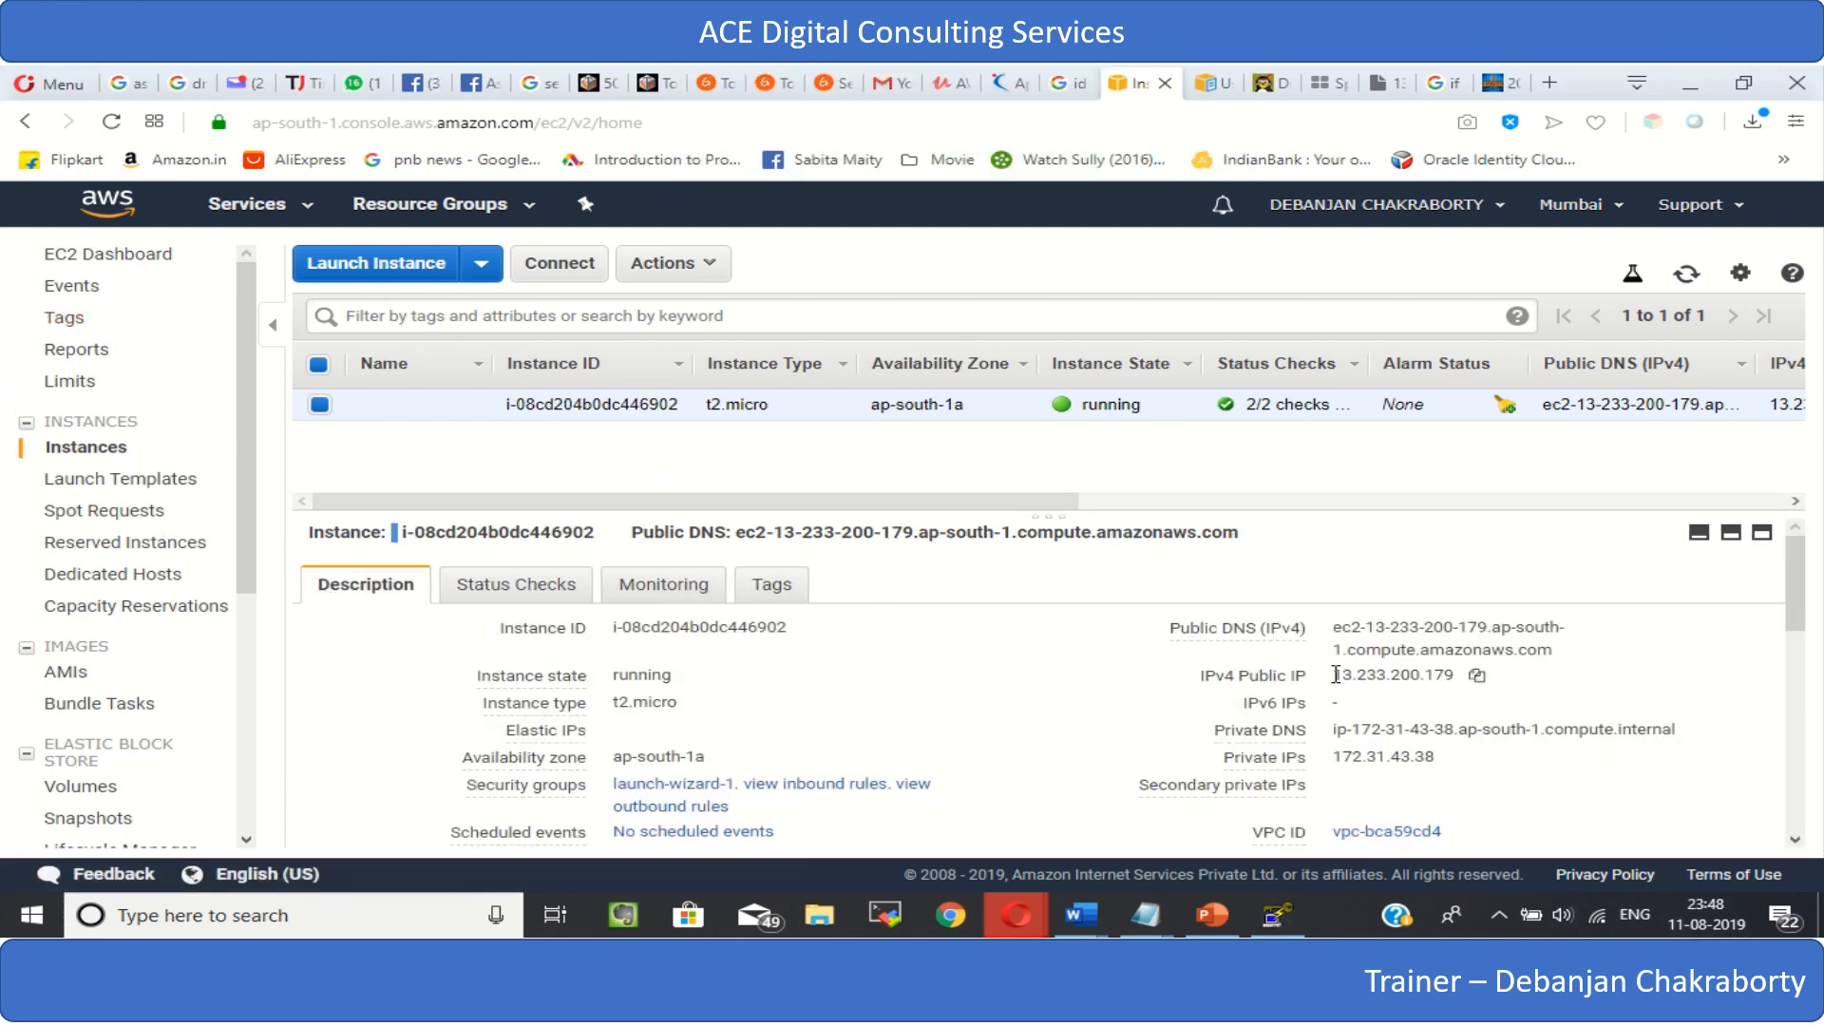
{"action": "left_click_drag", "start_coordinate": [1335, 674], "coordinate": [1452, 685]}
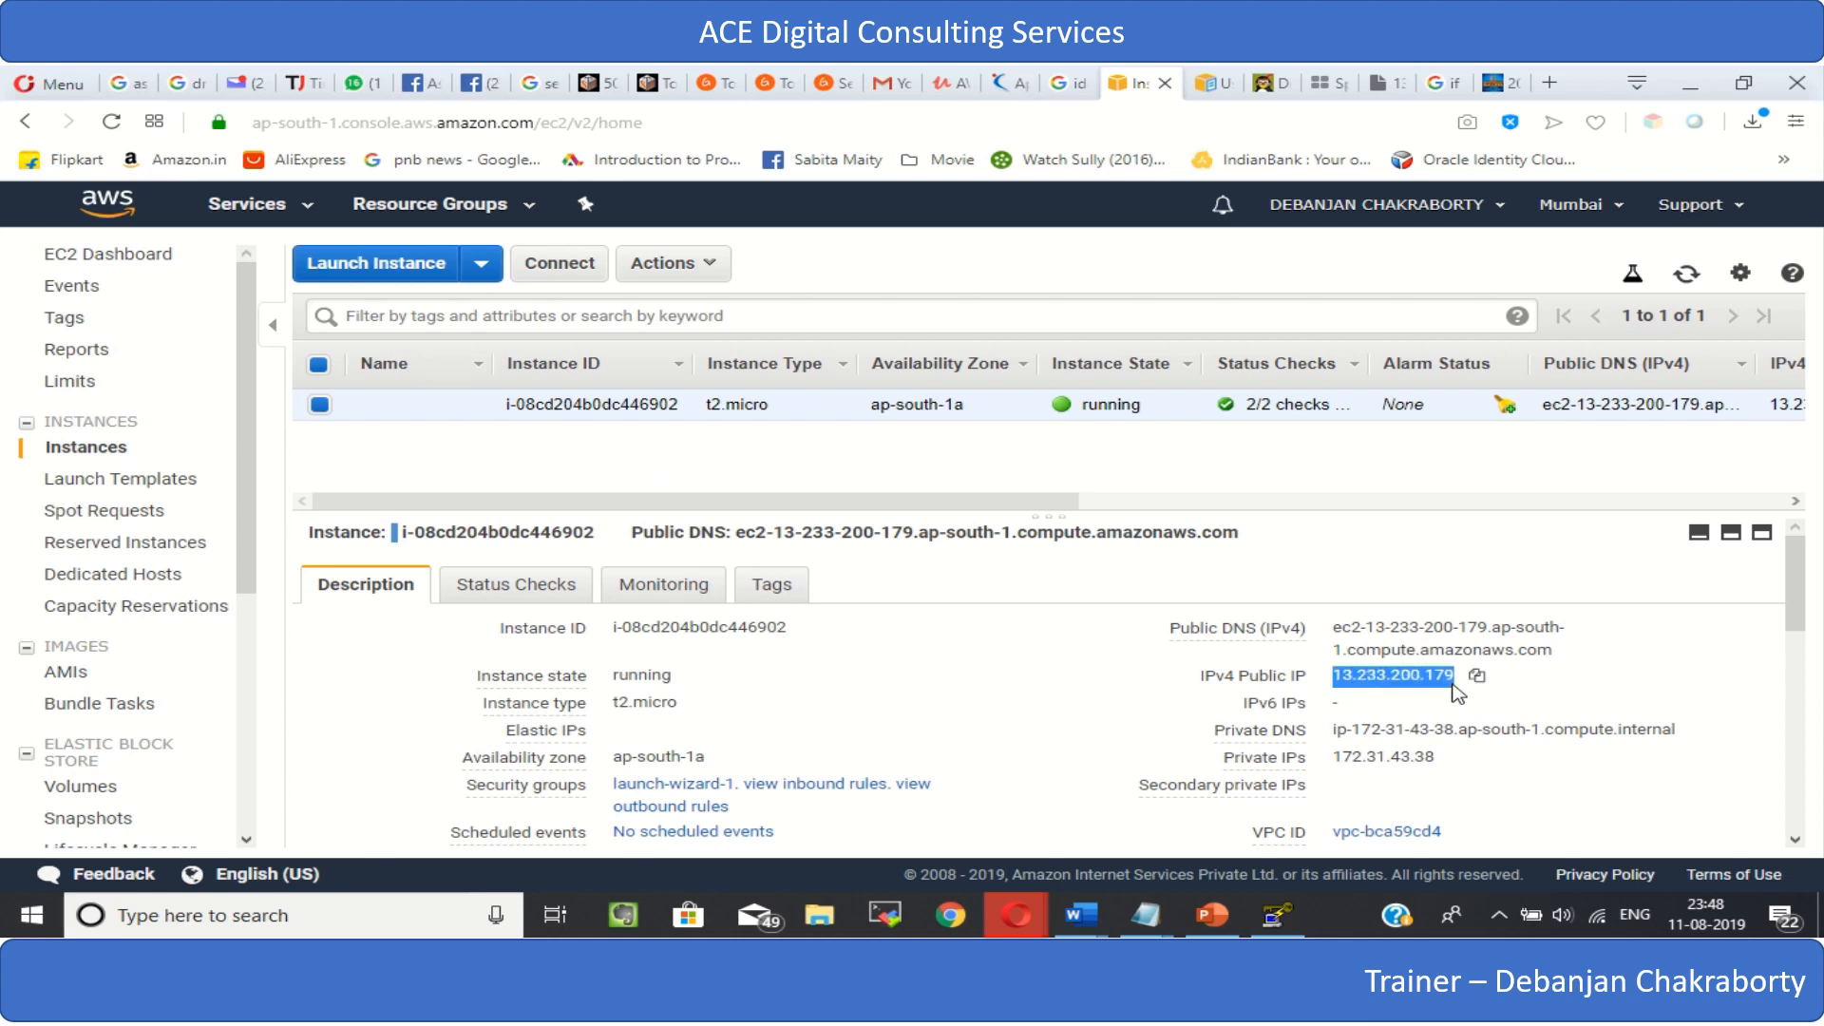
{"action": "left_click", "coordinate": [1354, 648]}
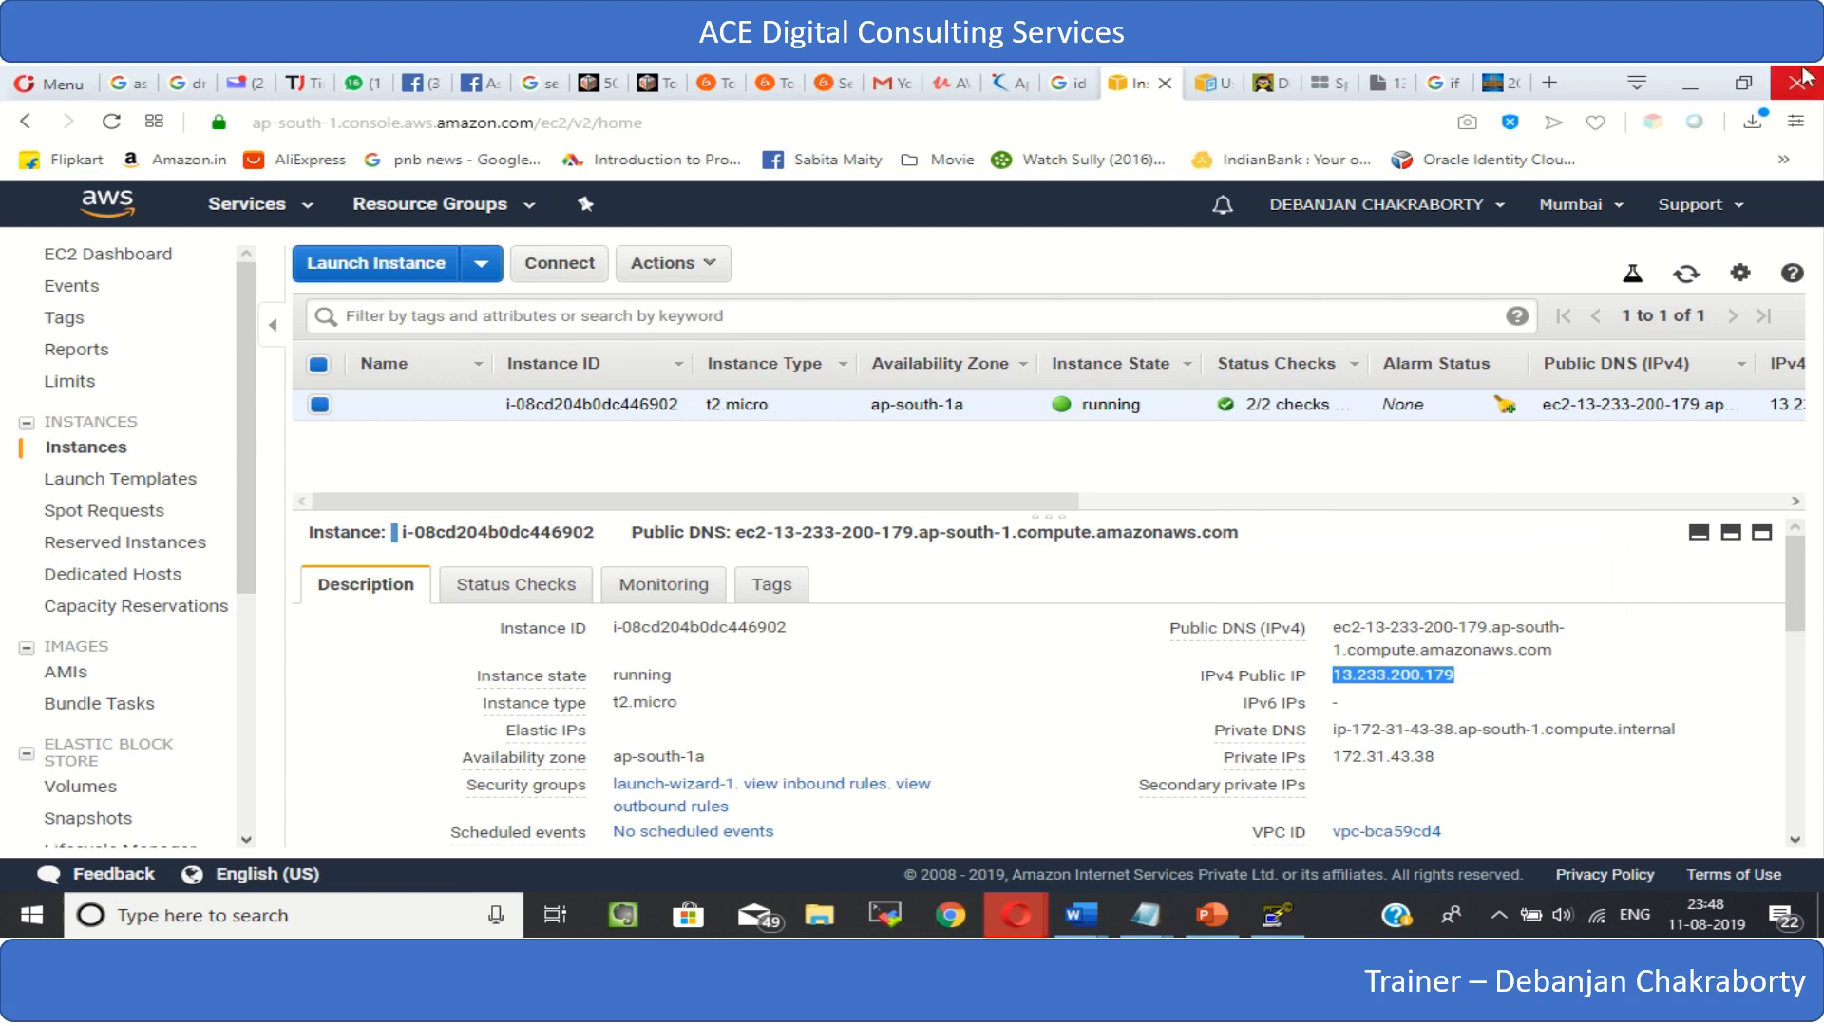
{"action": "left_click", "coordinate": [1686, 91]}
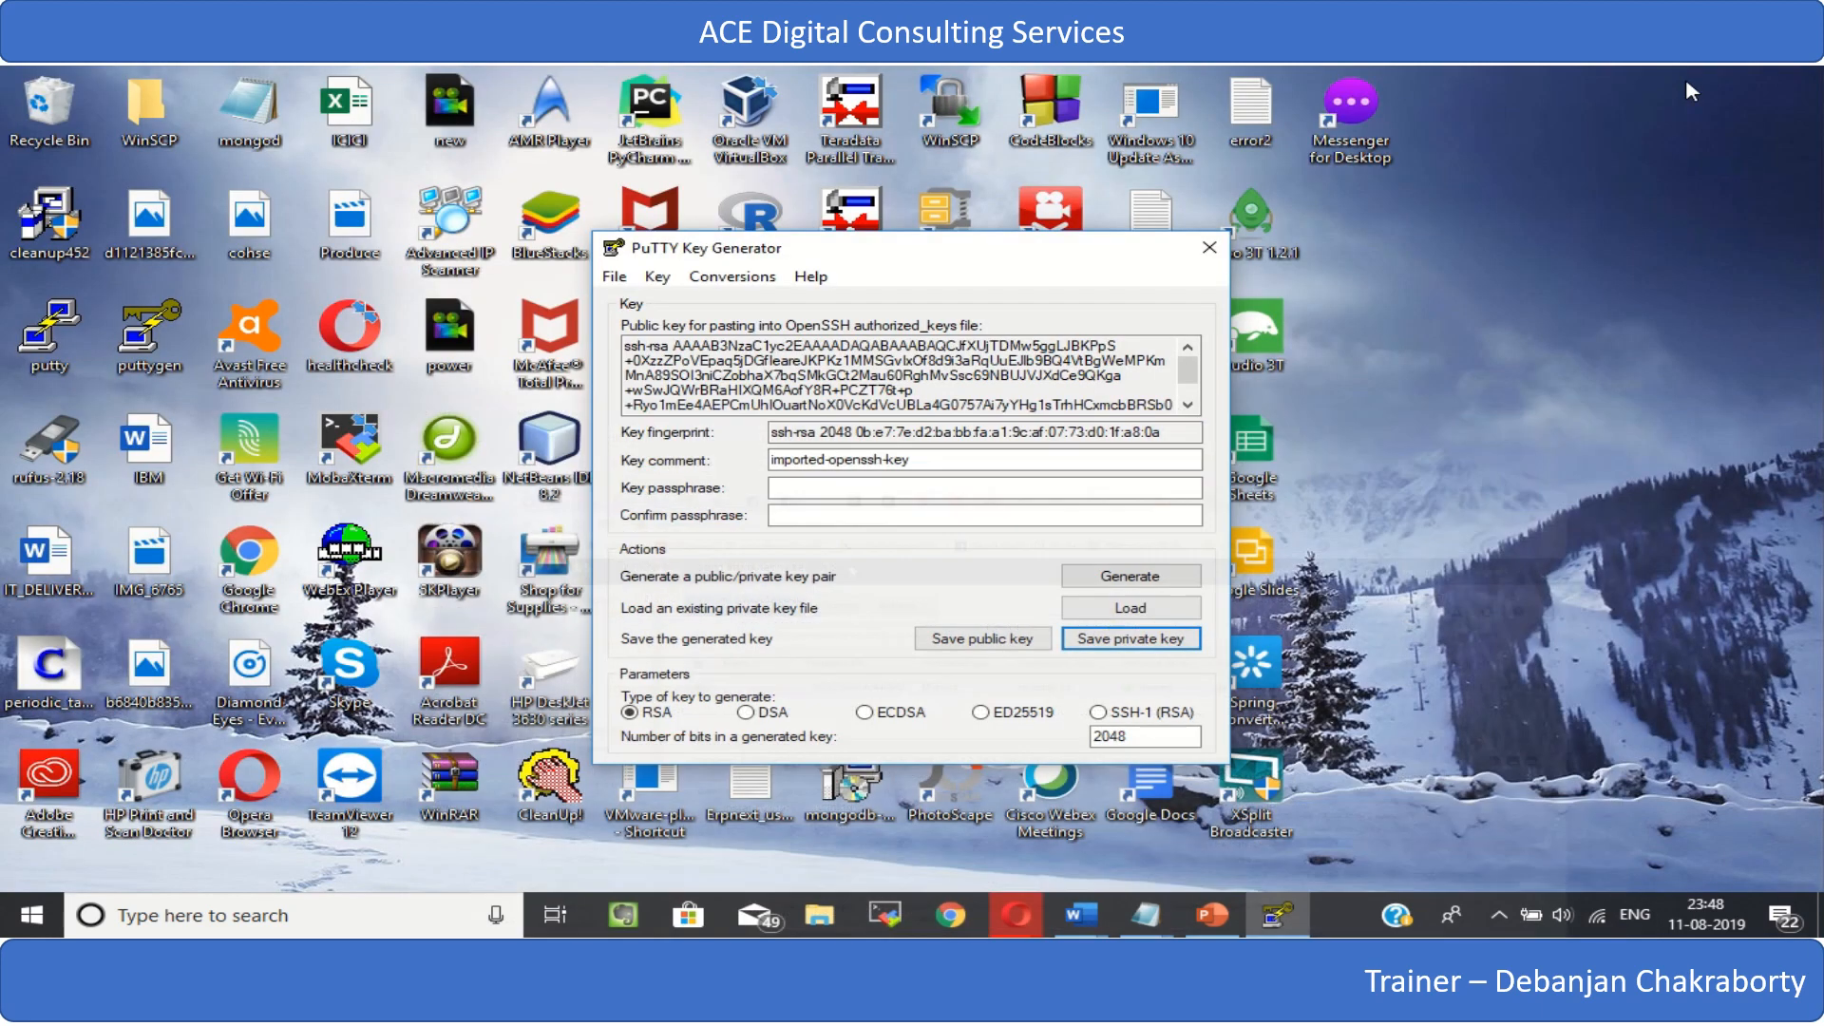
{"action": "double_click", "coordinate": [38, 340]}
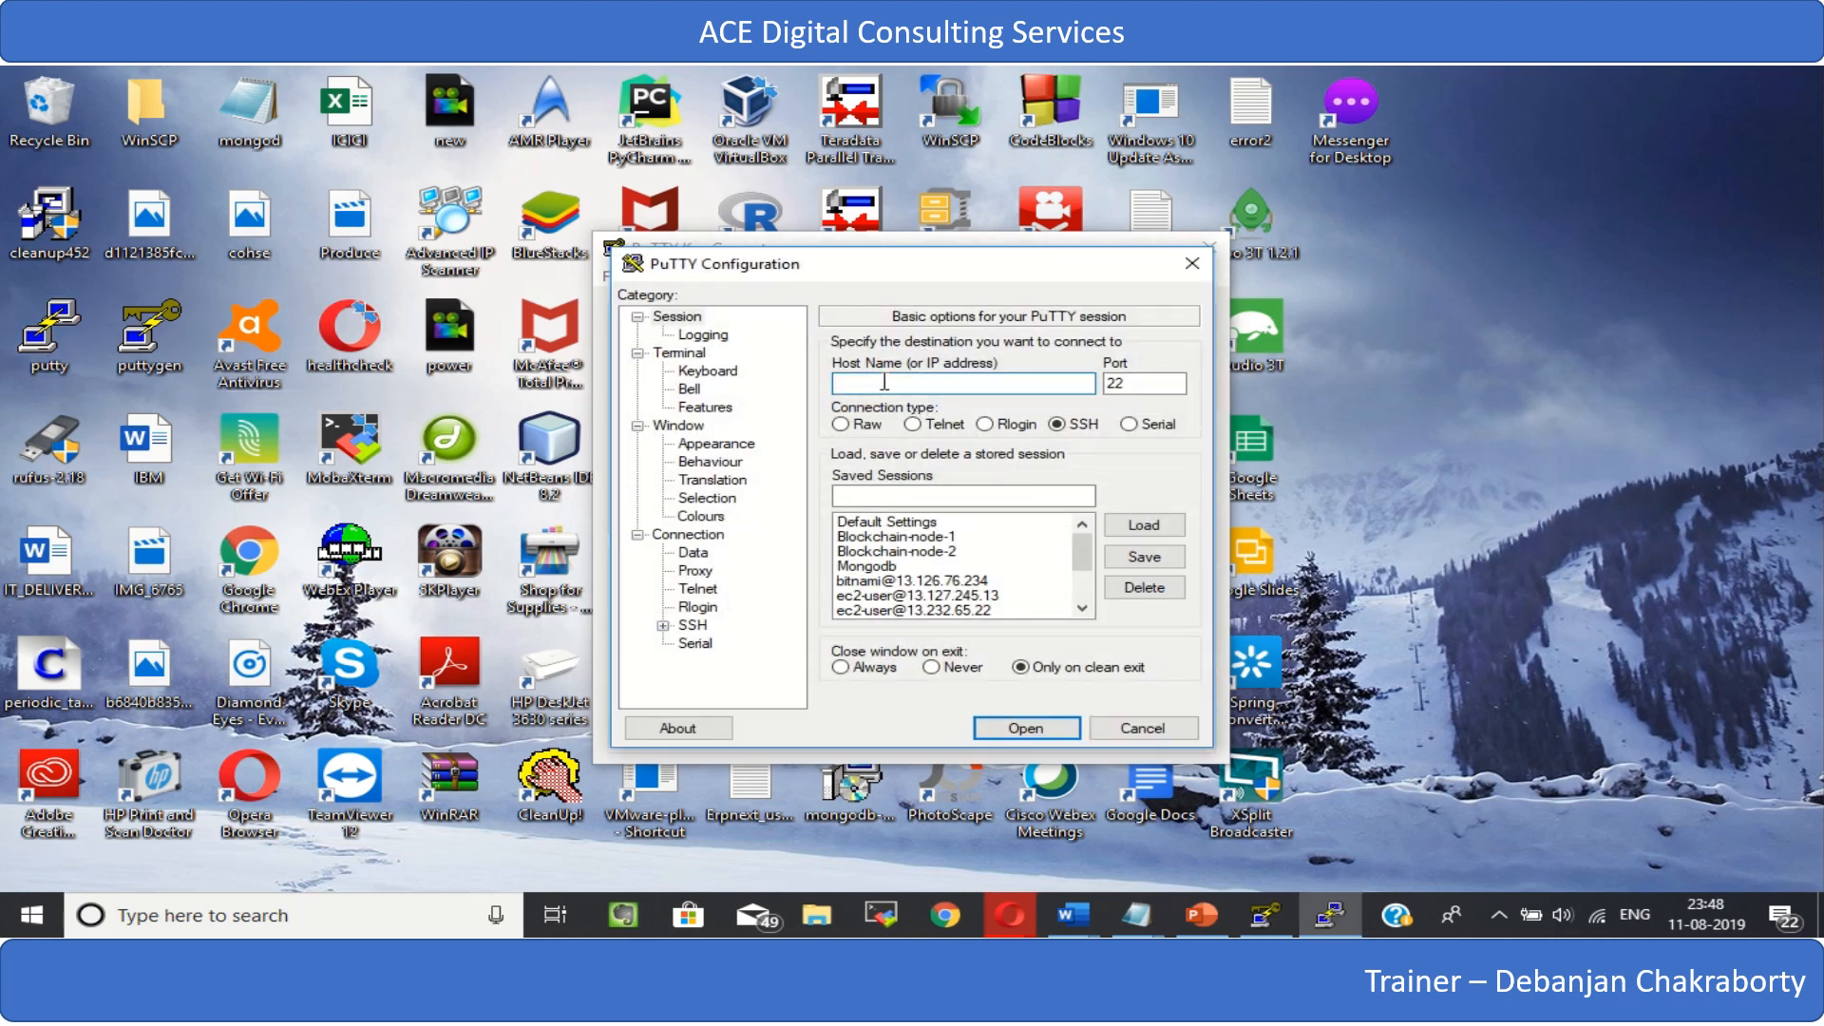
{"action": "key", "text": "ctrl+v"}
{"action": "type", "text": "ec2-user@"}
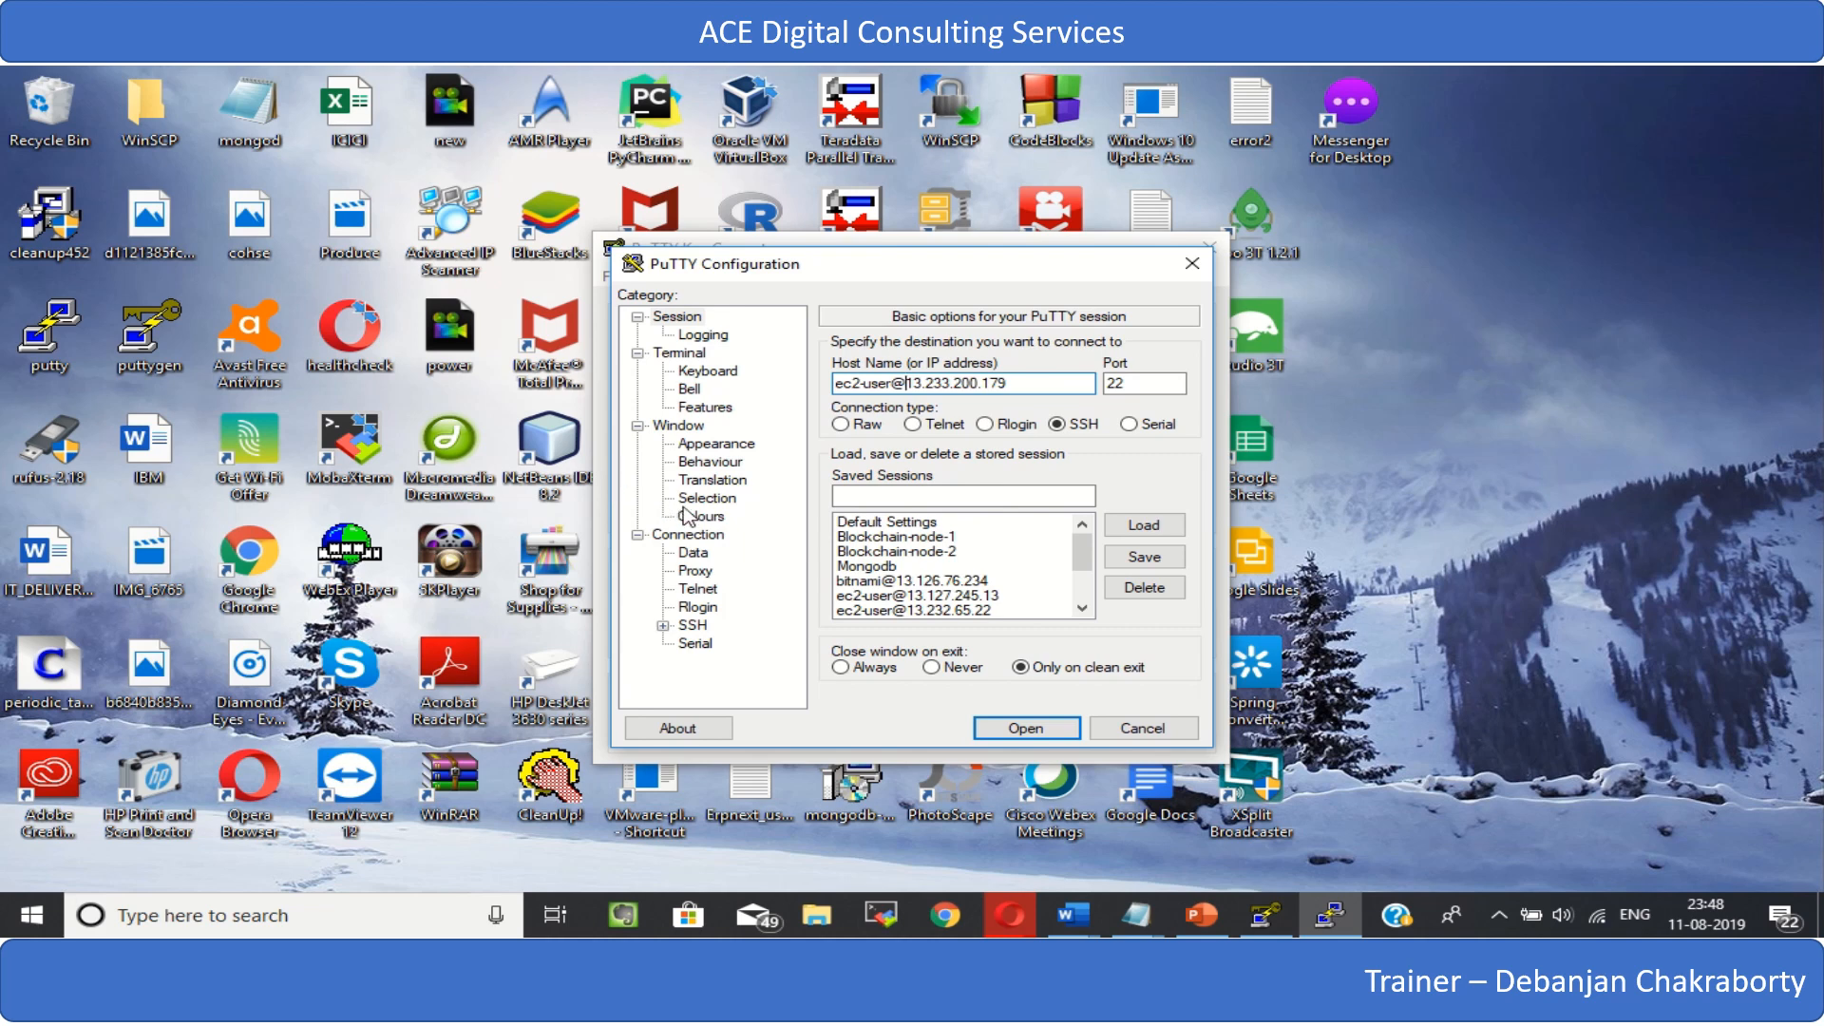
{"action": "left_click_drag", "start_coordinate": [1014, 382], "coordinate": [712, 368]}
{"action": "key", "text": "ctrl+c"}
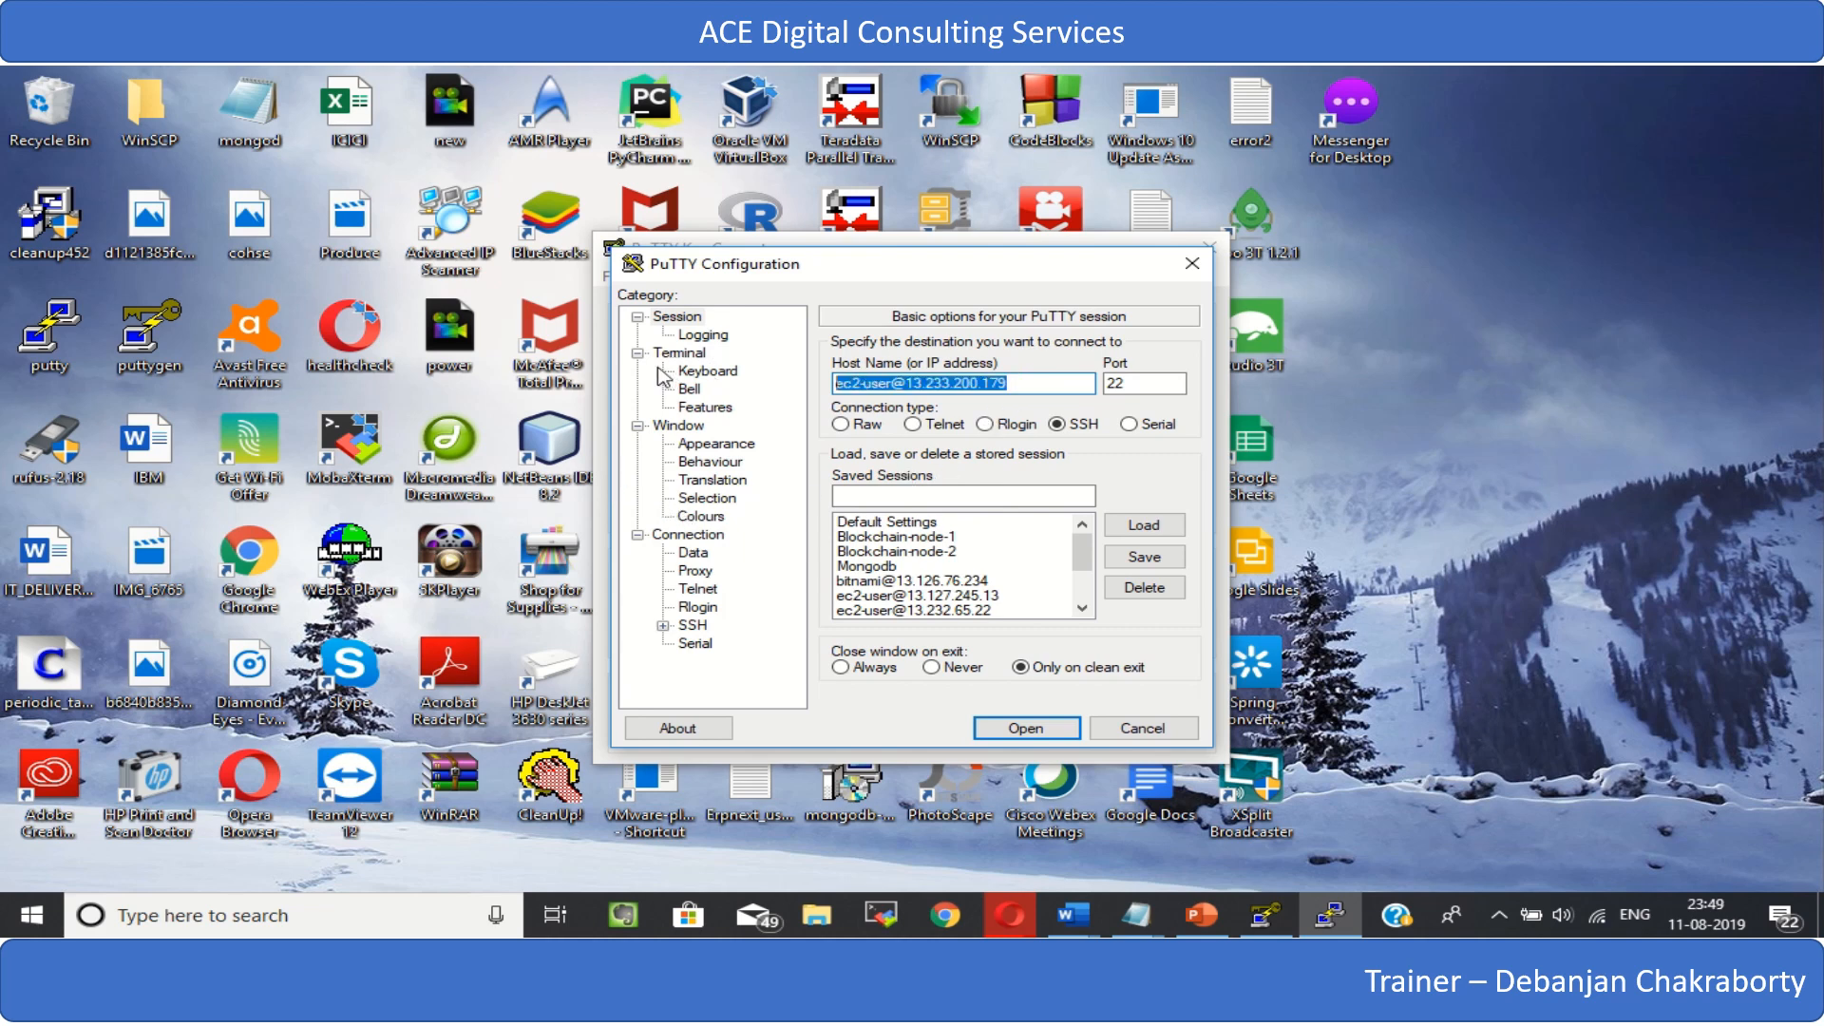
{"action": "left_click", "coordinate": [864, 495]}
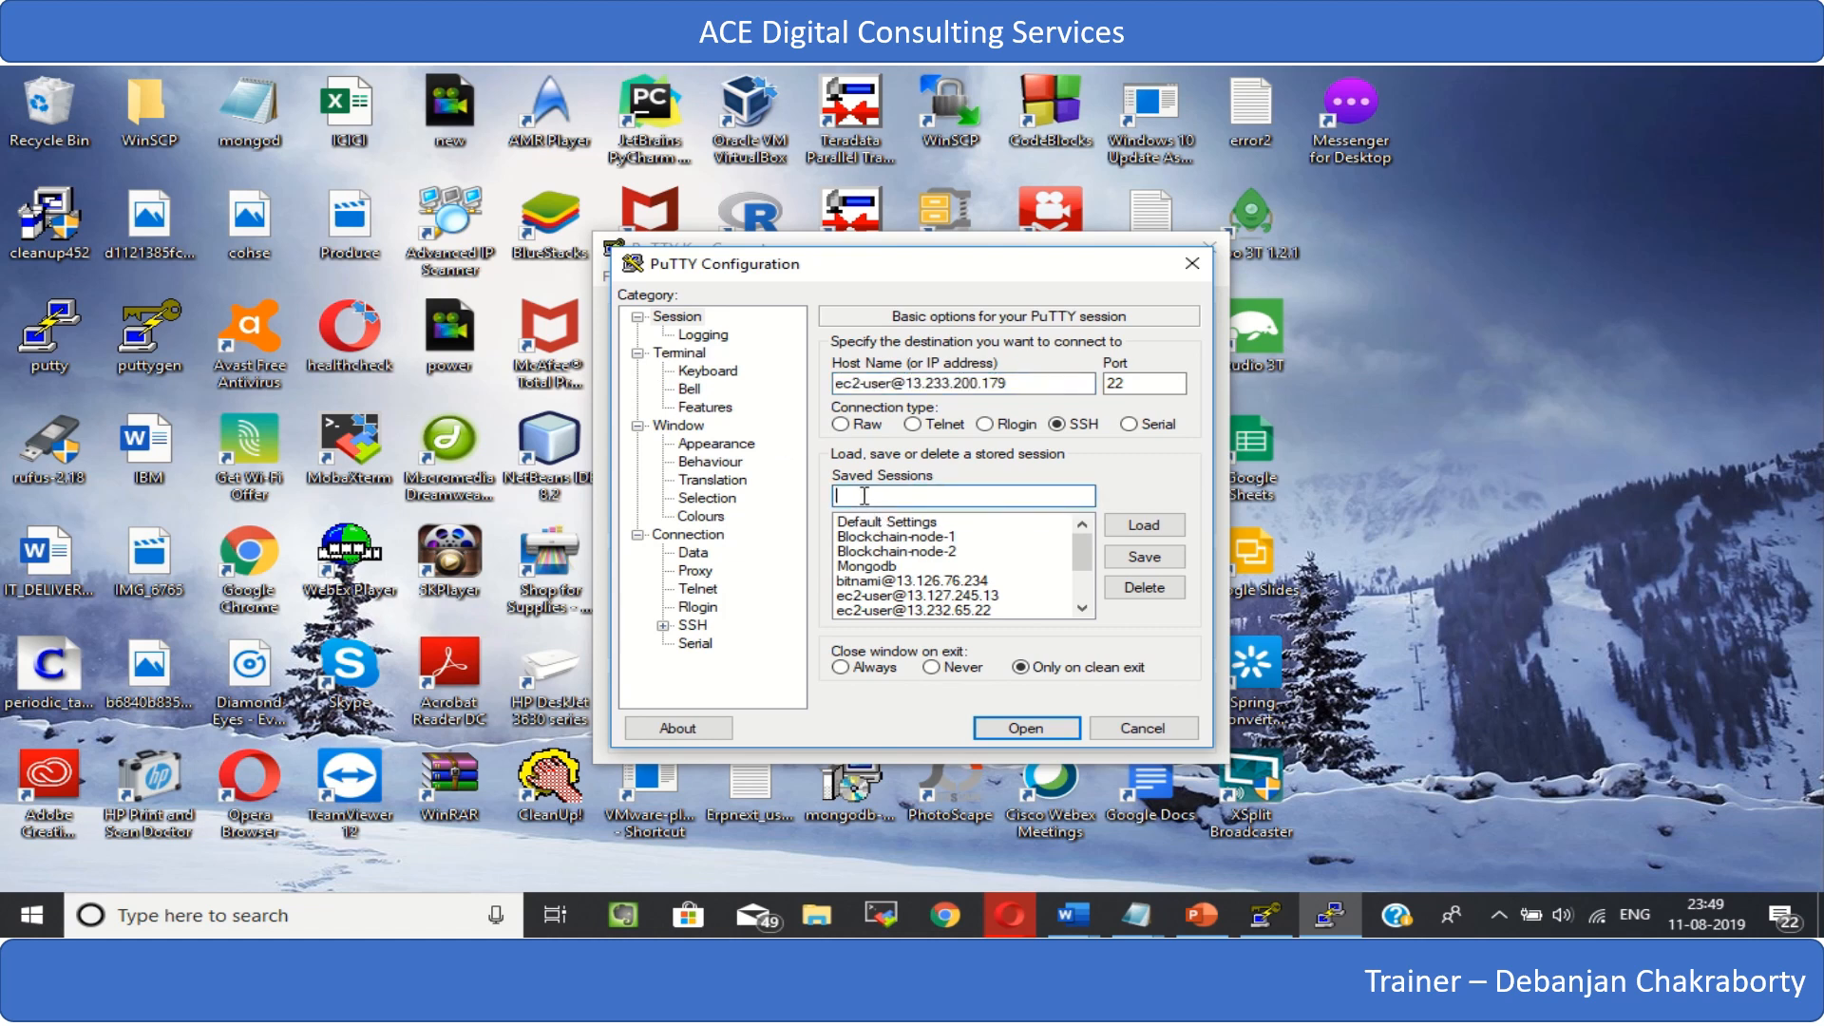
{"action": "key", "text": "ctrl+v"}
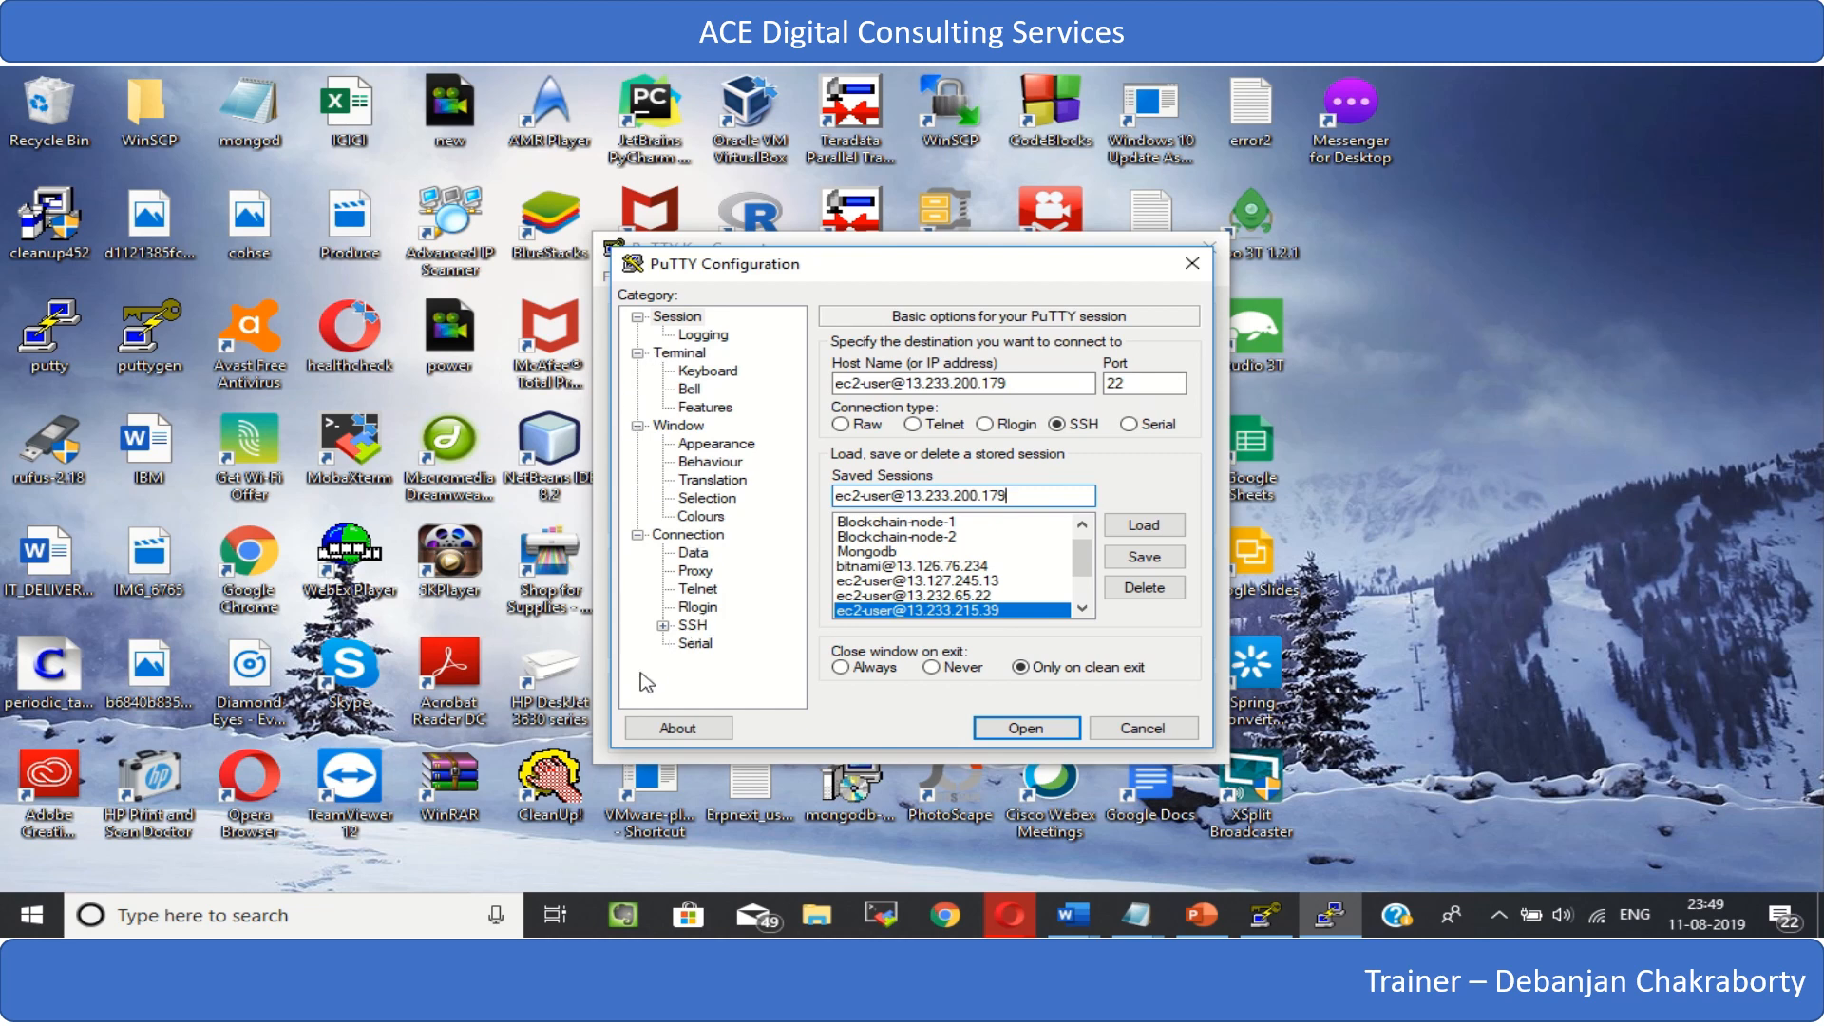
- Set the DbFirstIns11082019 key from Downloads as the private key file for SSH authentication
{"action": "left_click", "coordinate": [662, 625]}
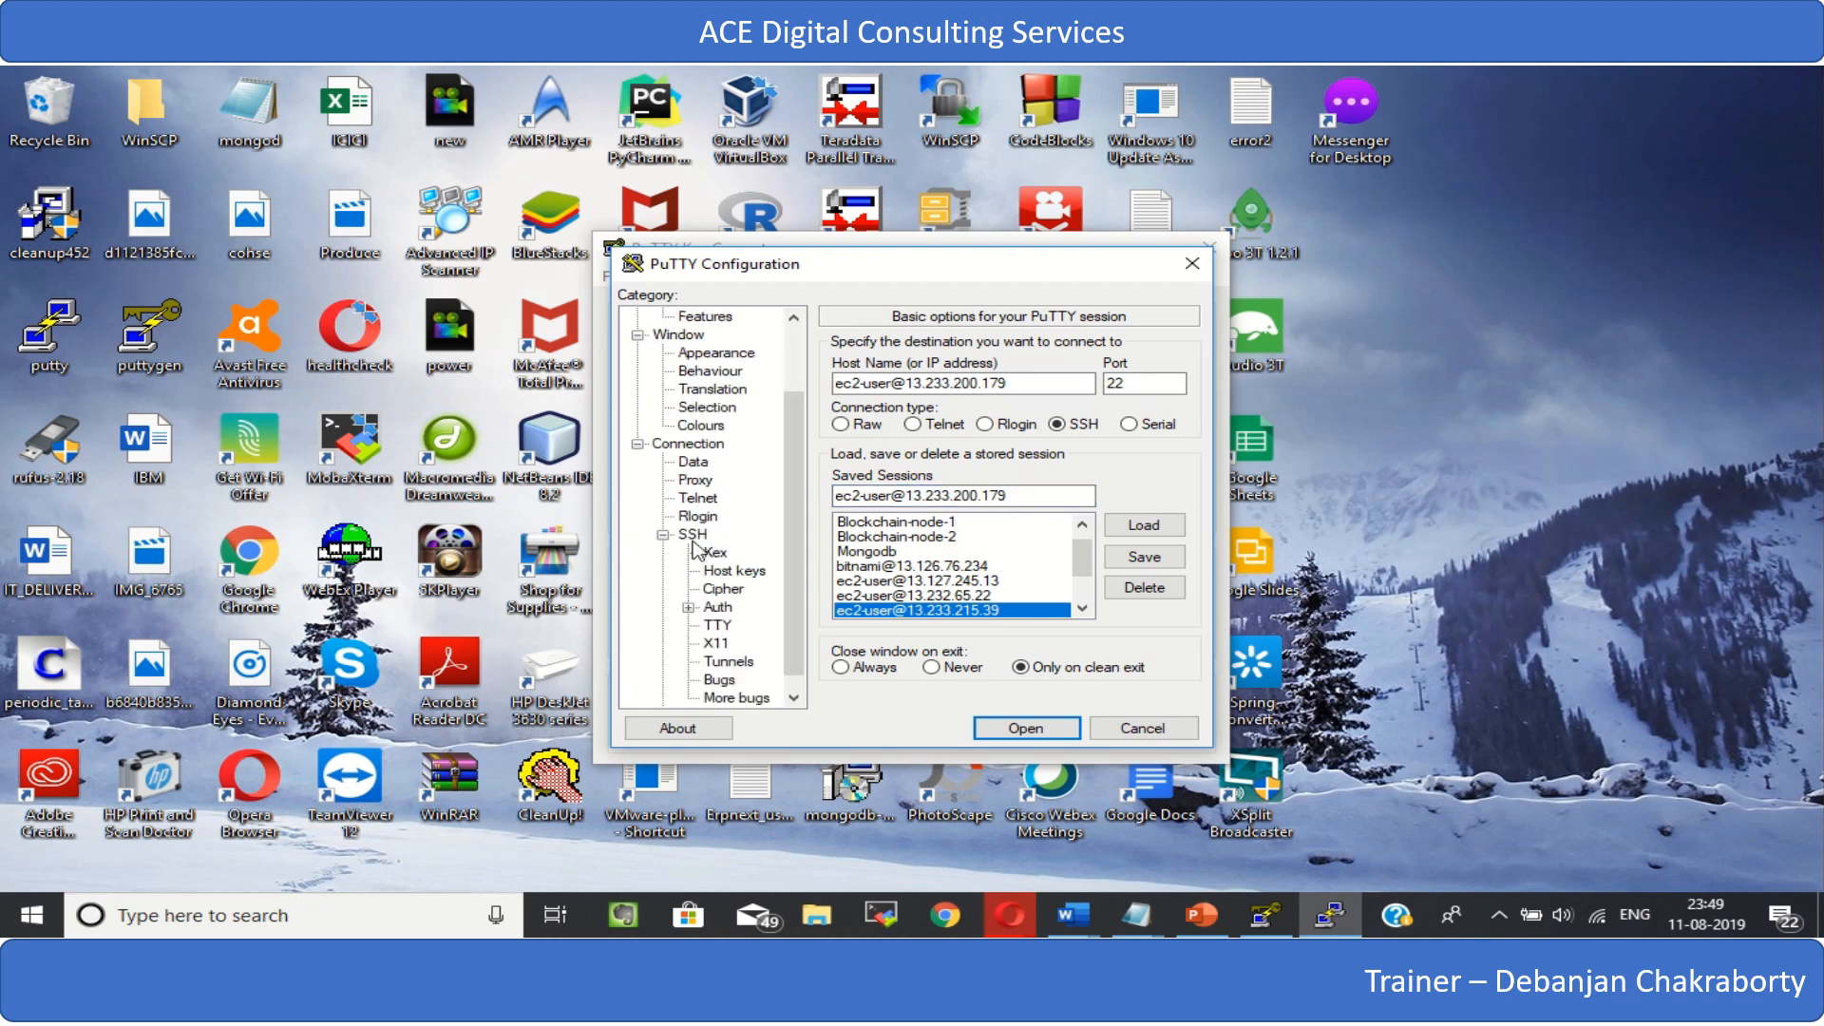
{"action": "left_click", "coordinate": [718, 609]}
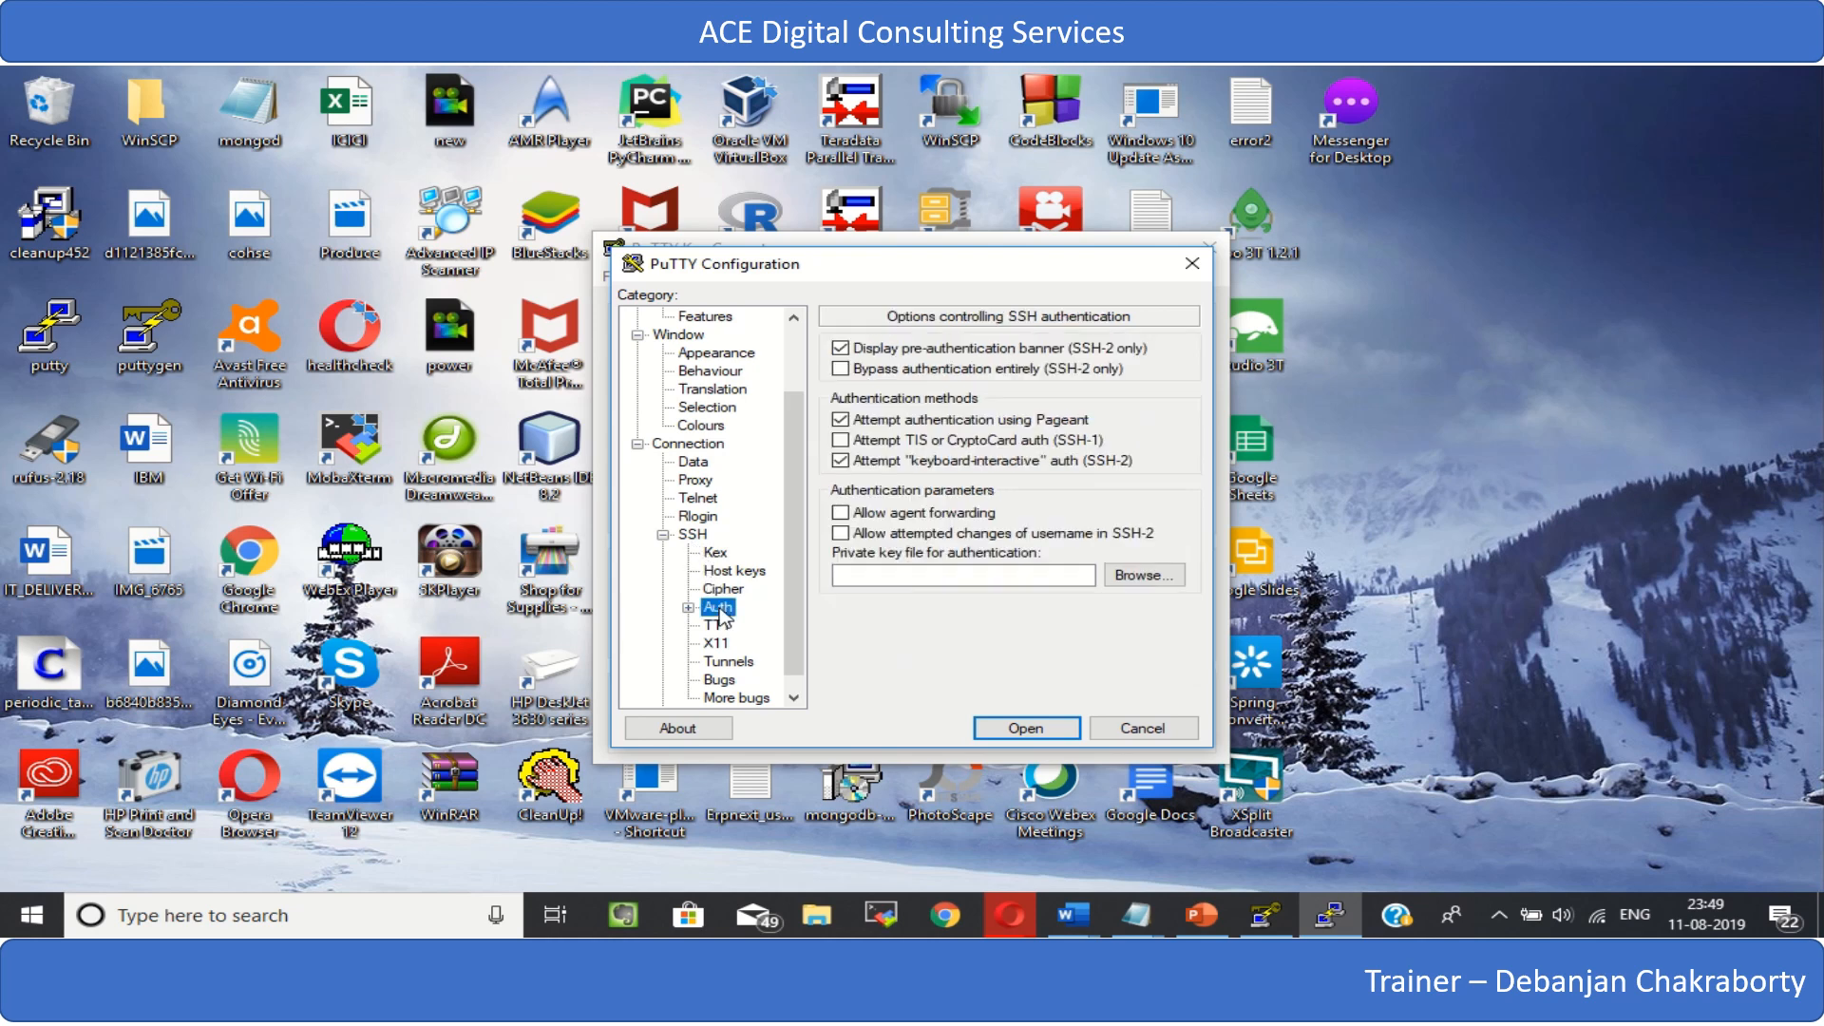
{"action": "left_click", "coordinate": [1156, 582]}
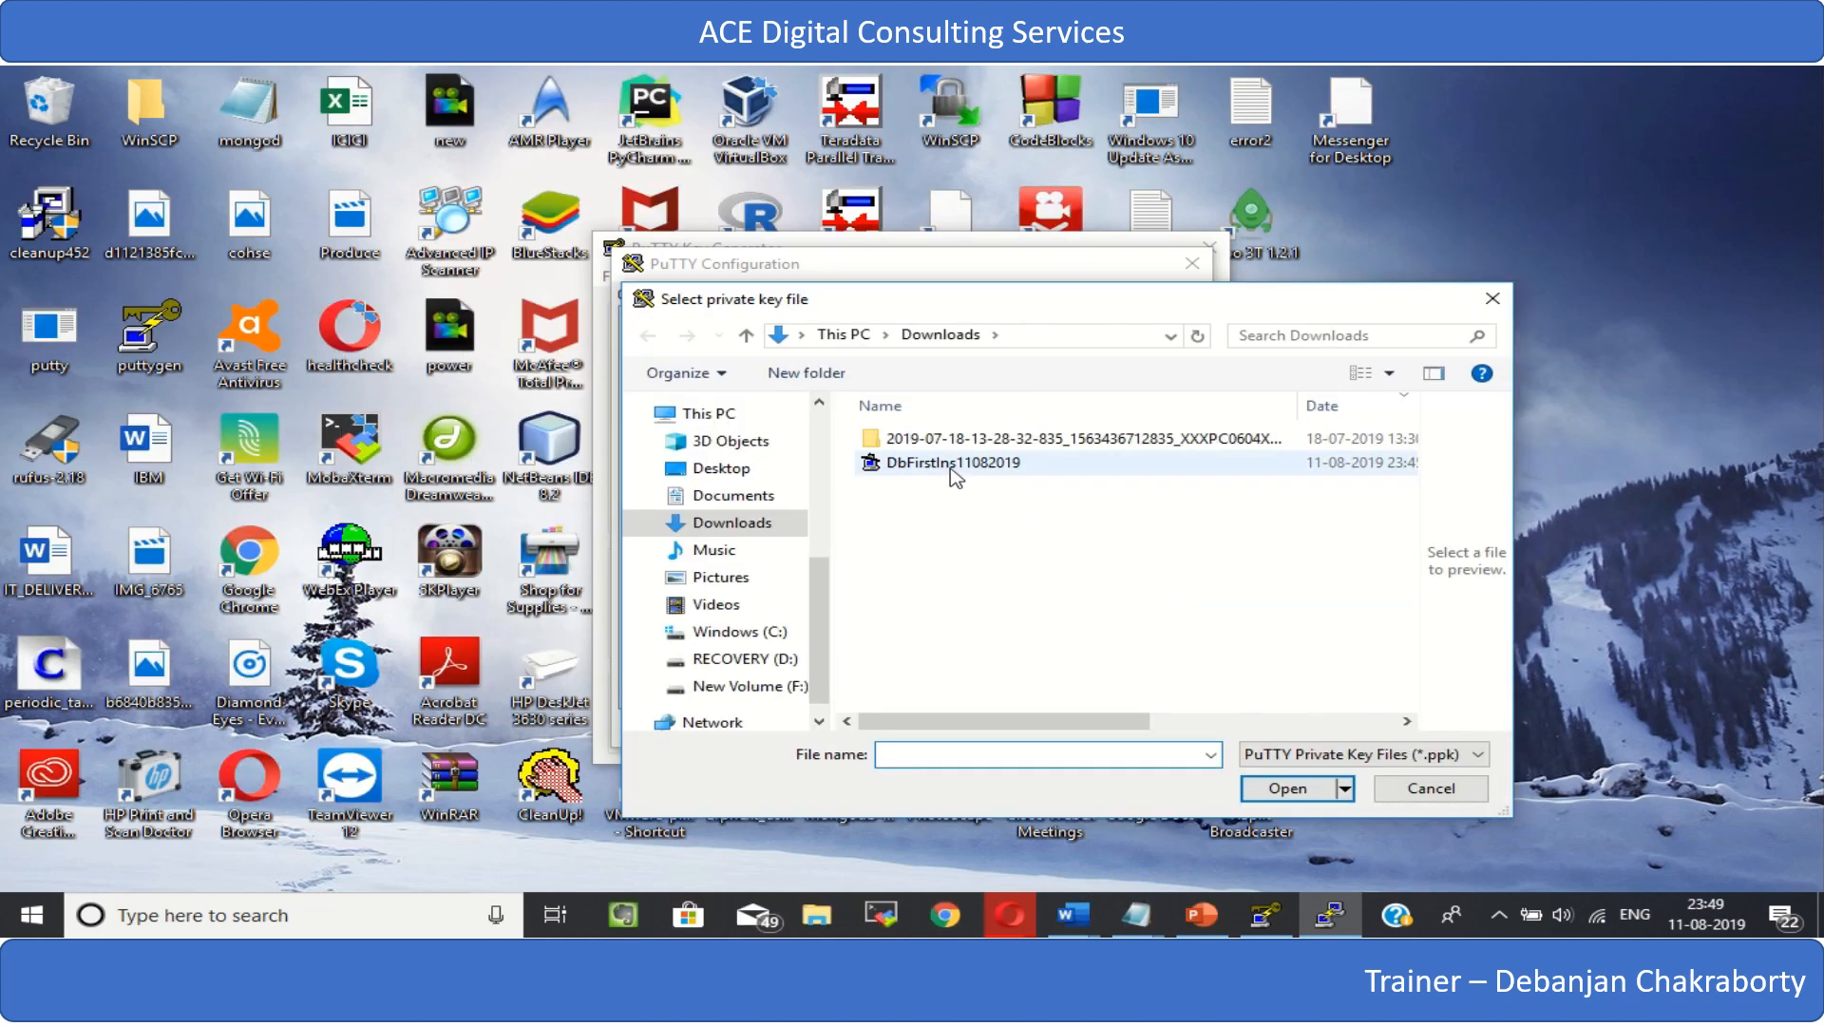
{"action": "double_click", "coordinate": [954, 465]}
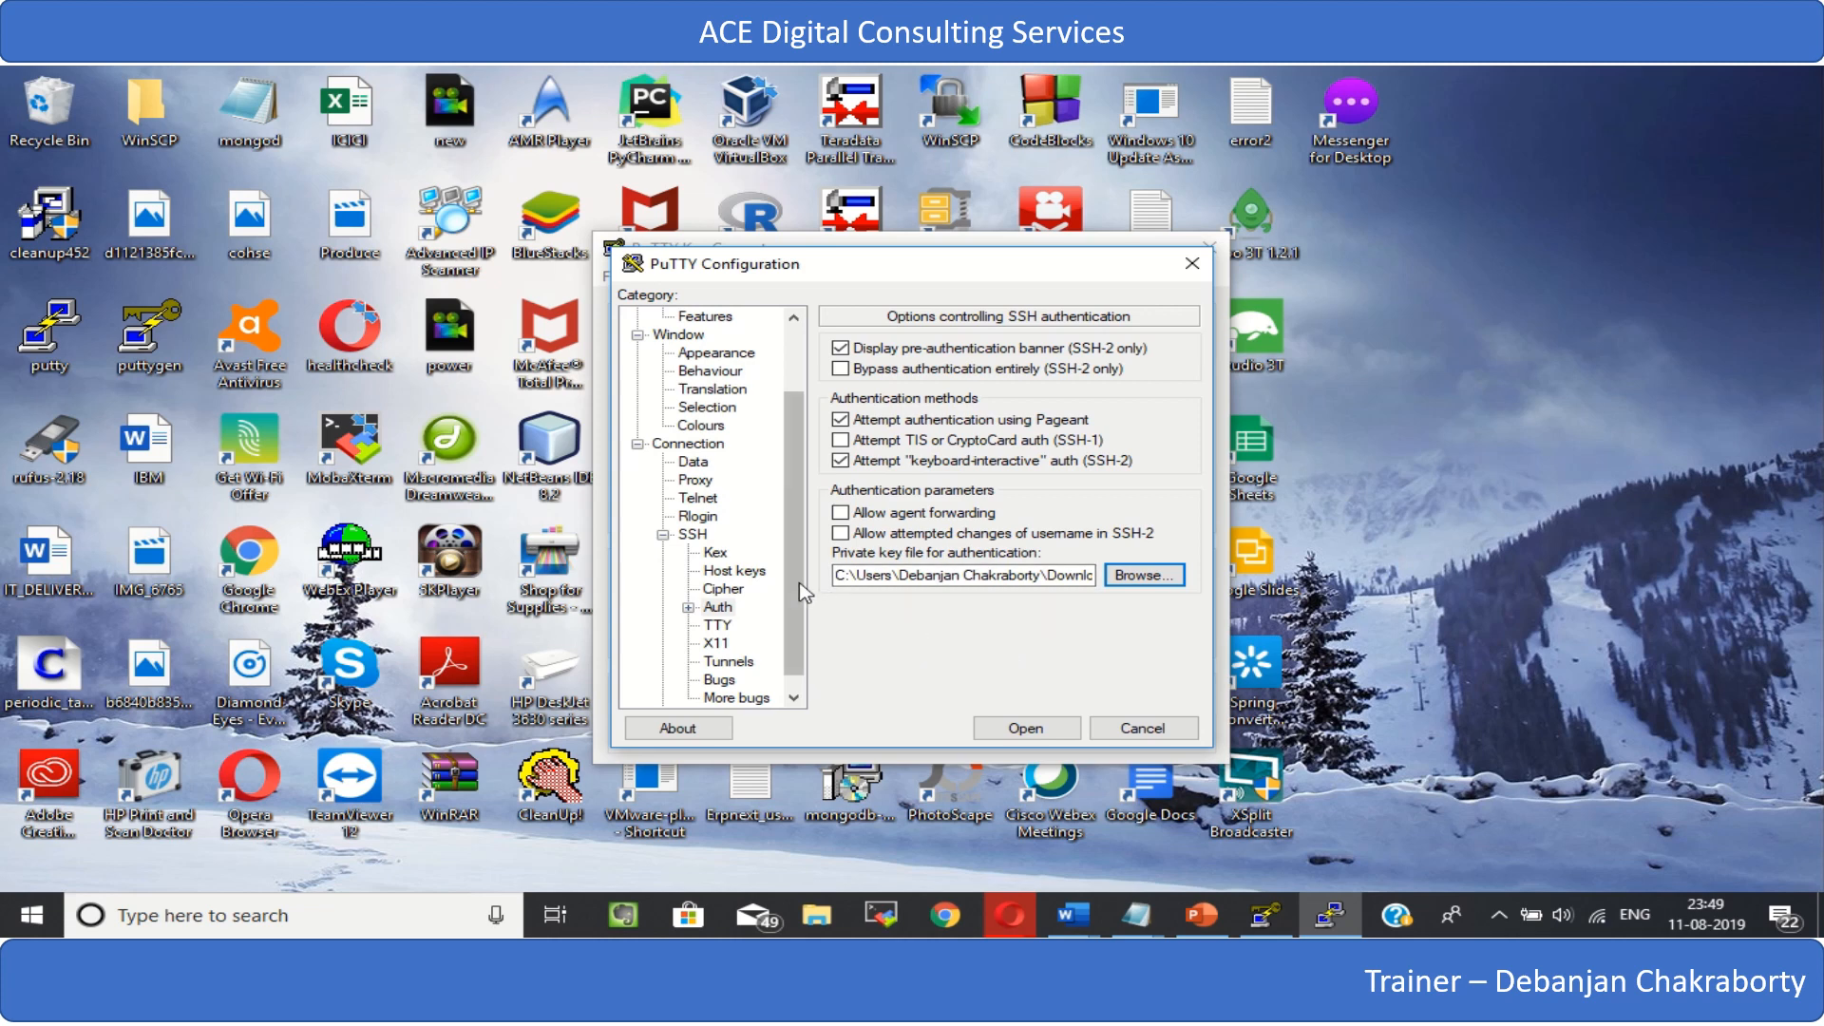
{"action": "left_click_drag", "start_coordinate": [799, 584], "coordinate": [762, 446]}
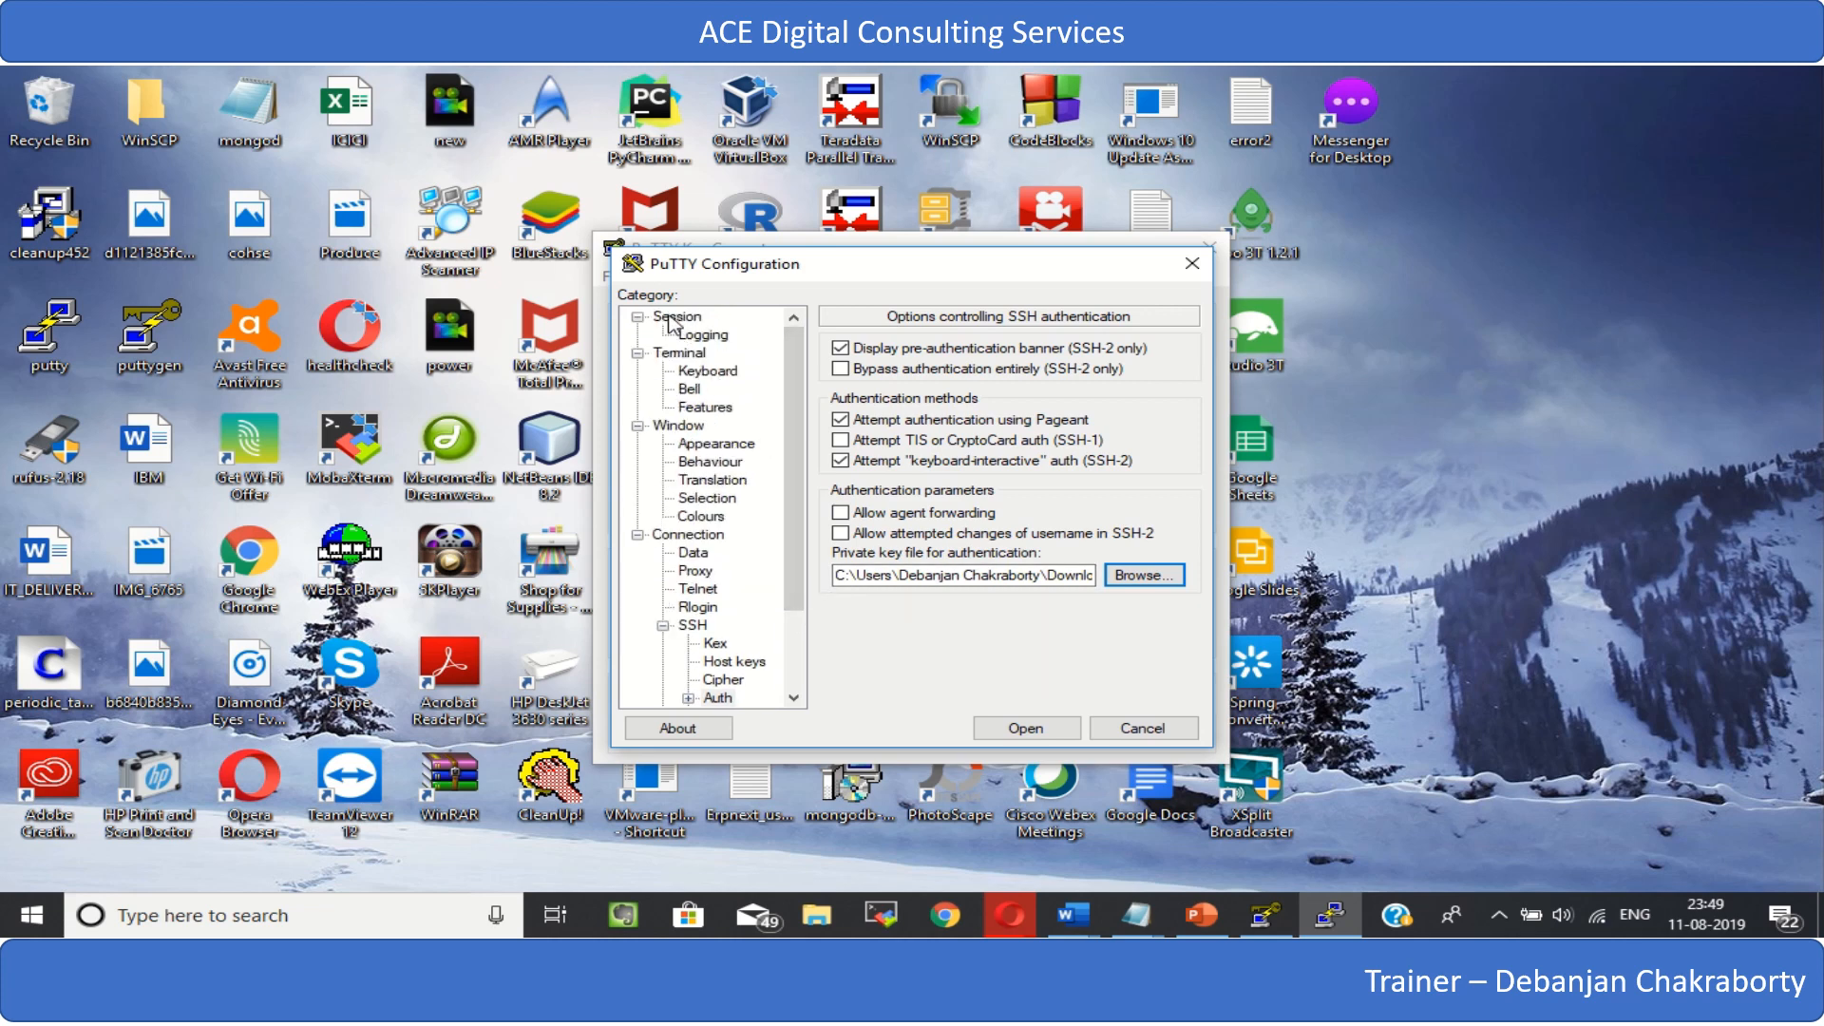
{"action": "left_click", "coordinate": [676, 317]}
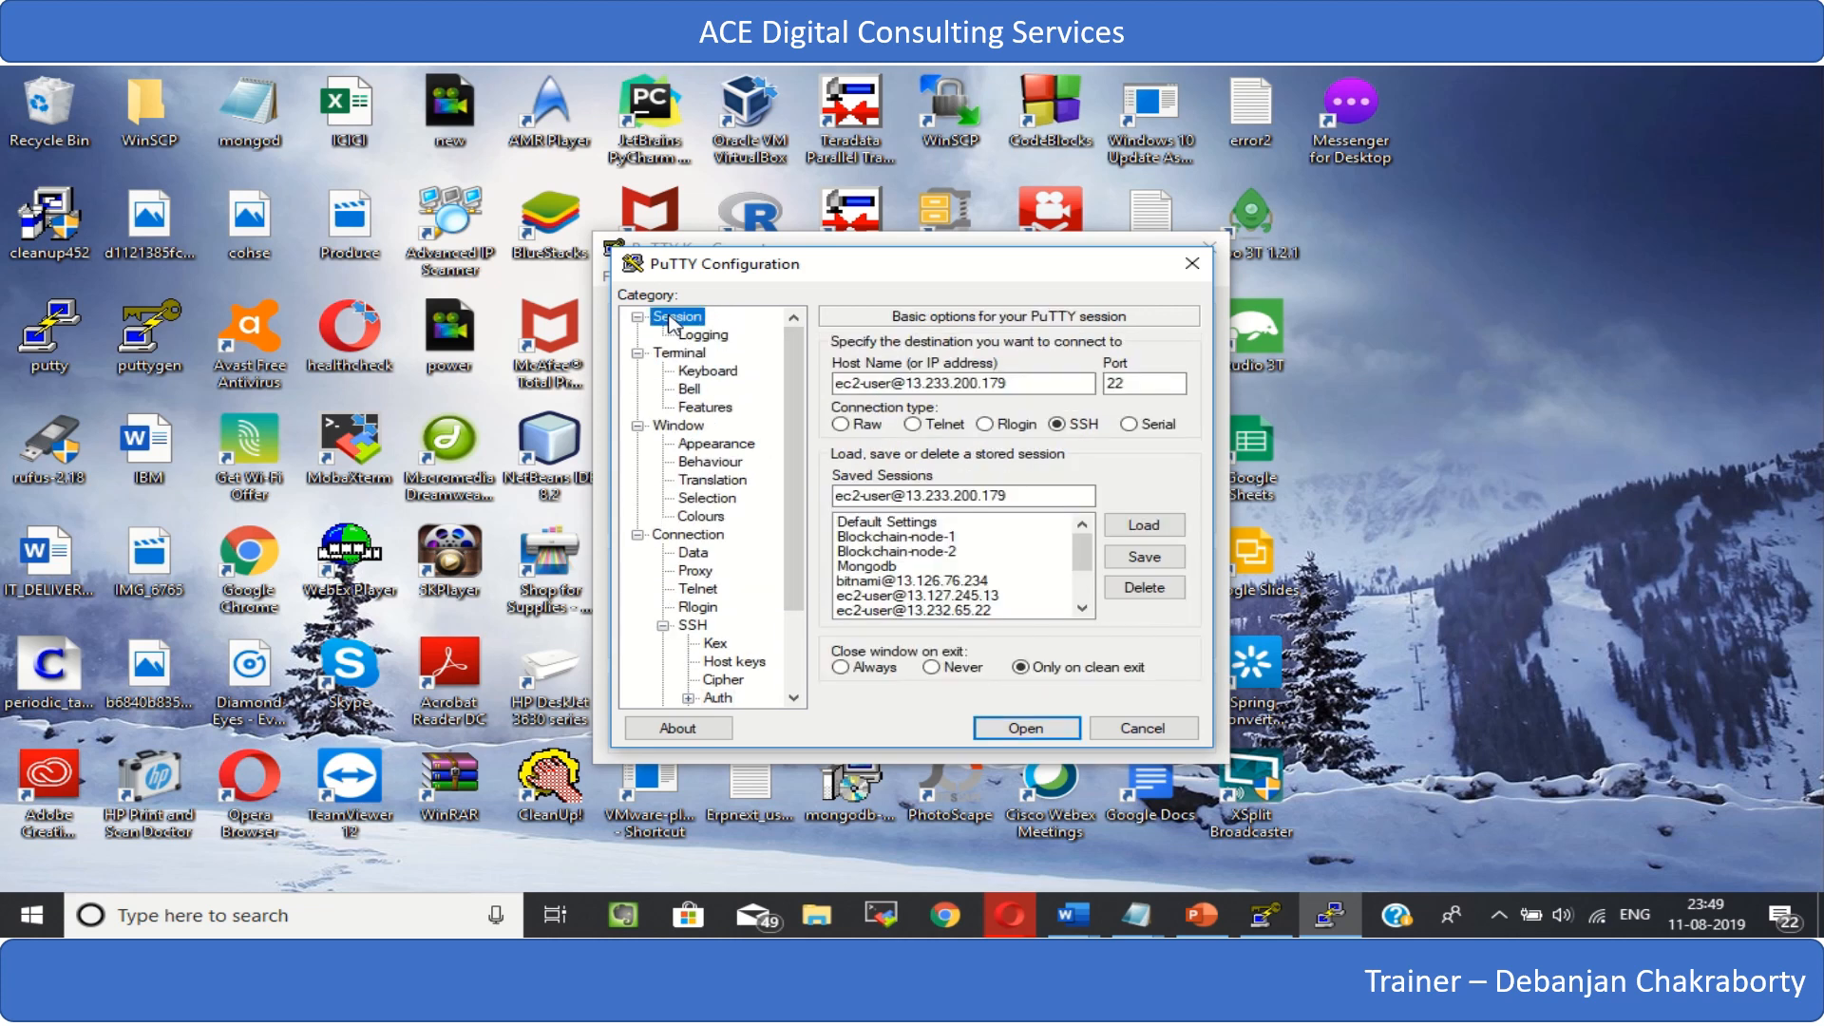
{"action": "left_click", "coordinate": [1168, 563]}
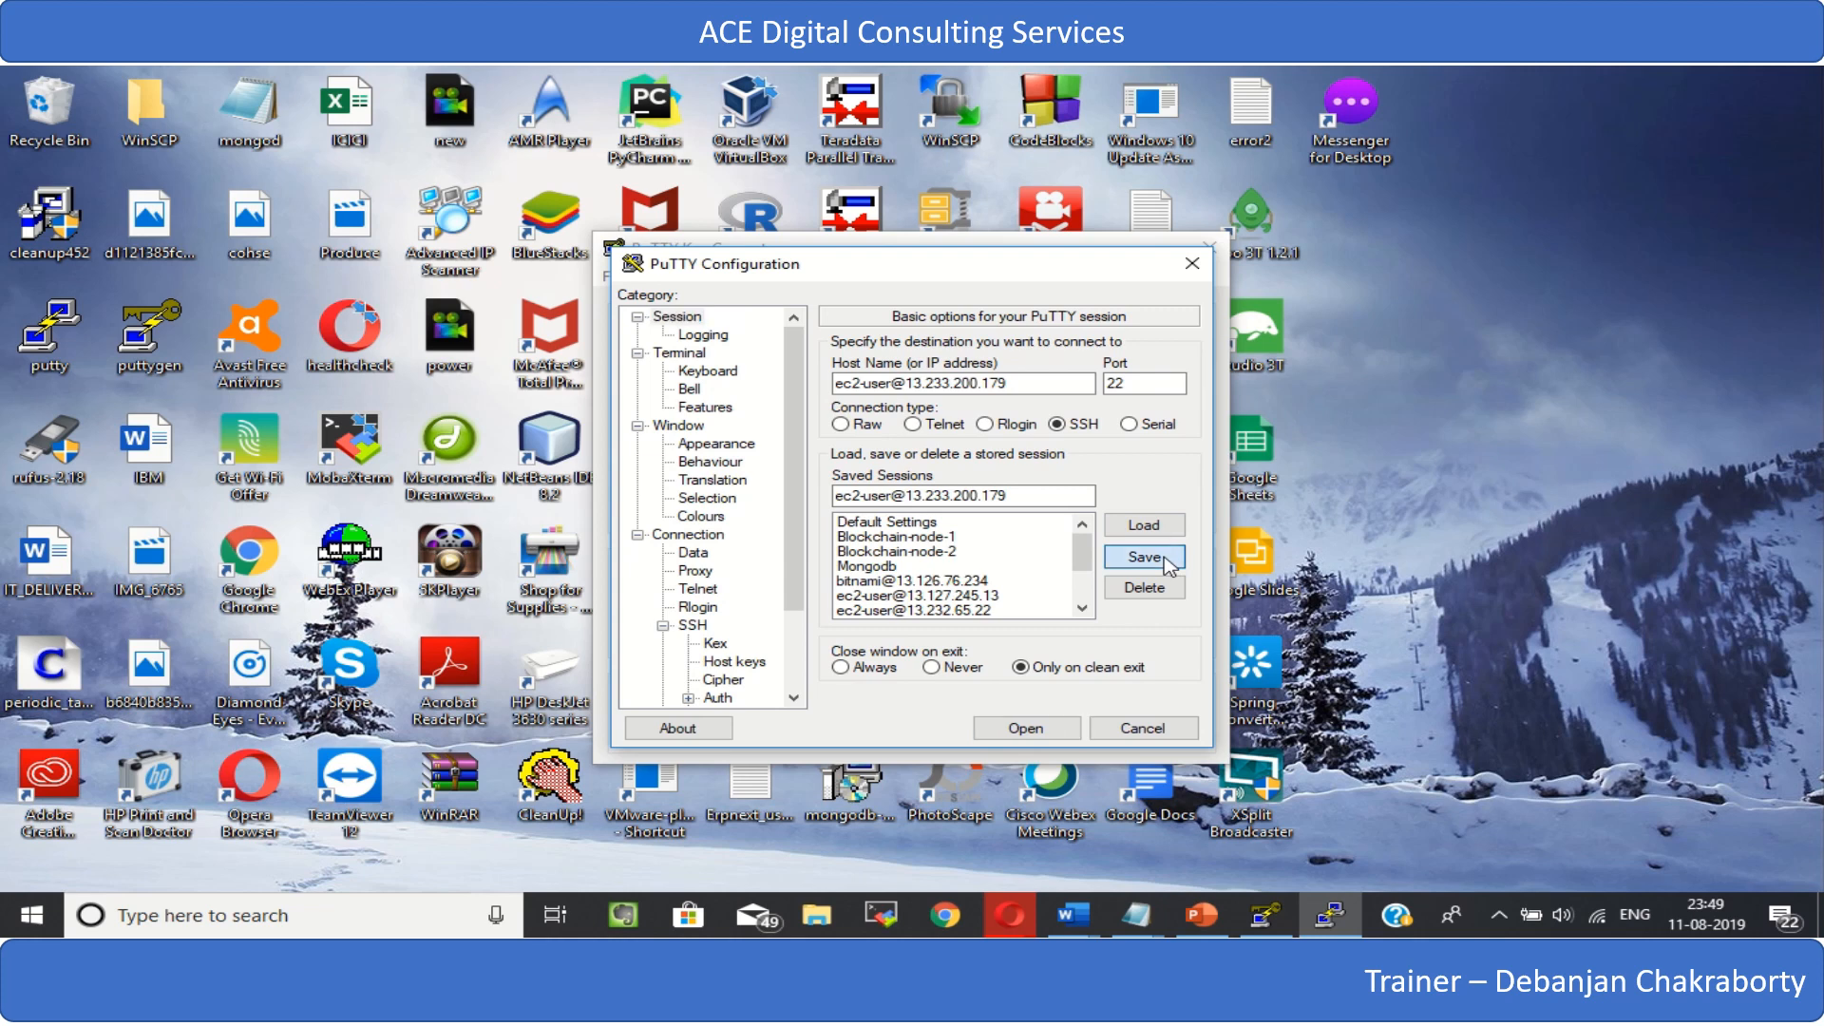
- Open the SSH connection to the instance and accept the server's host key into the cache
{"action": "left_click", "coordinate": [1028, 382]}
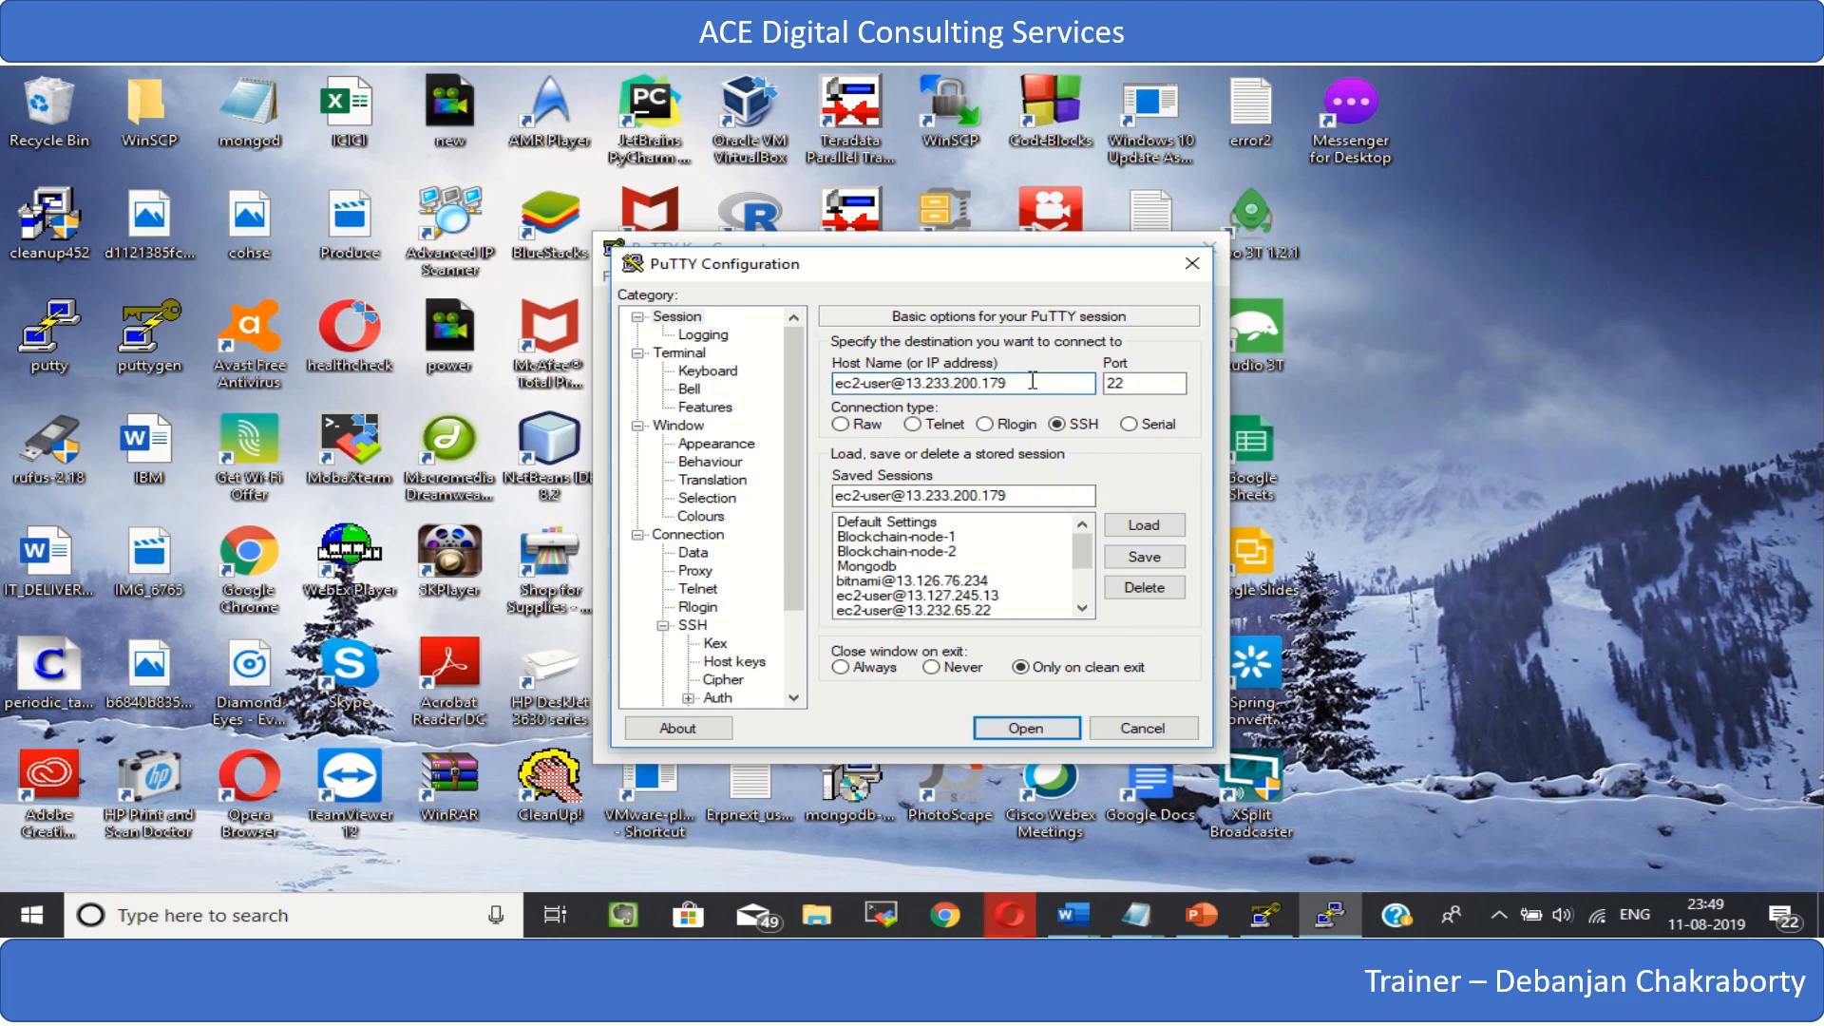
{"action": "key", "text": "Return"}
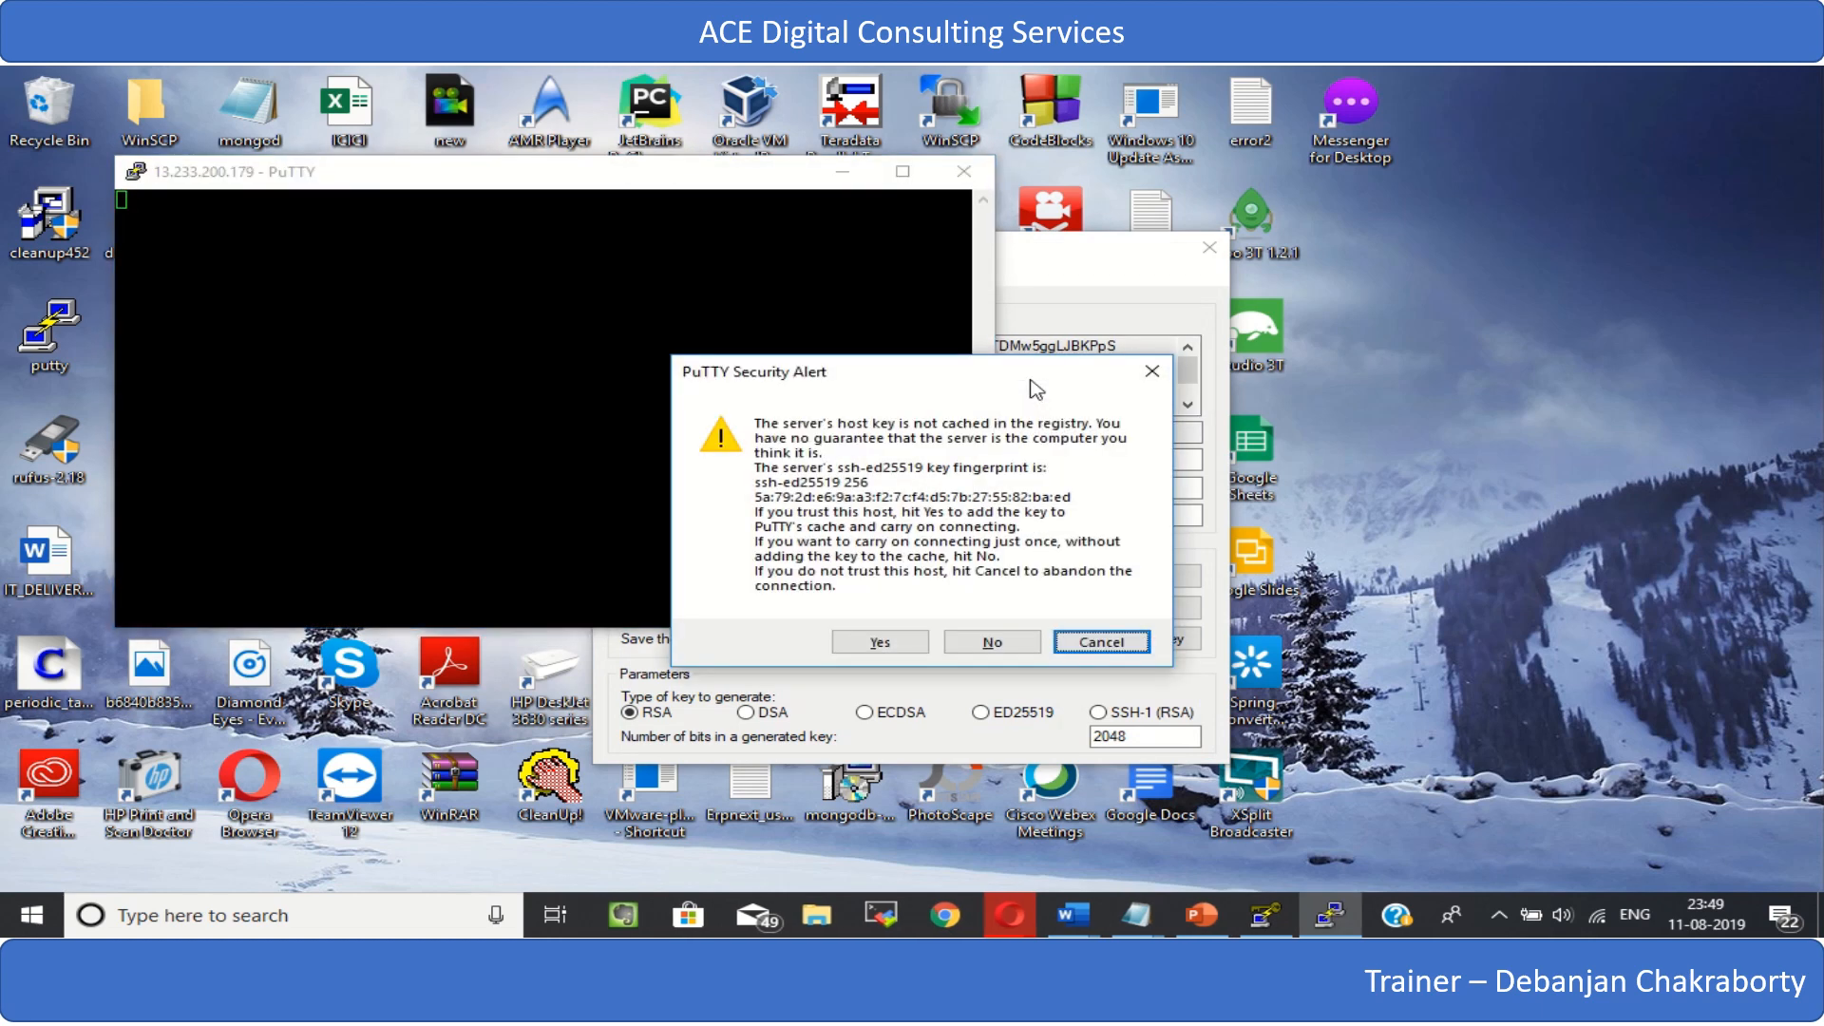
{"action": "left_click", "coordinate": [882, 642]}
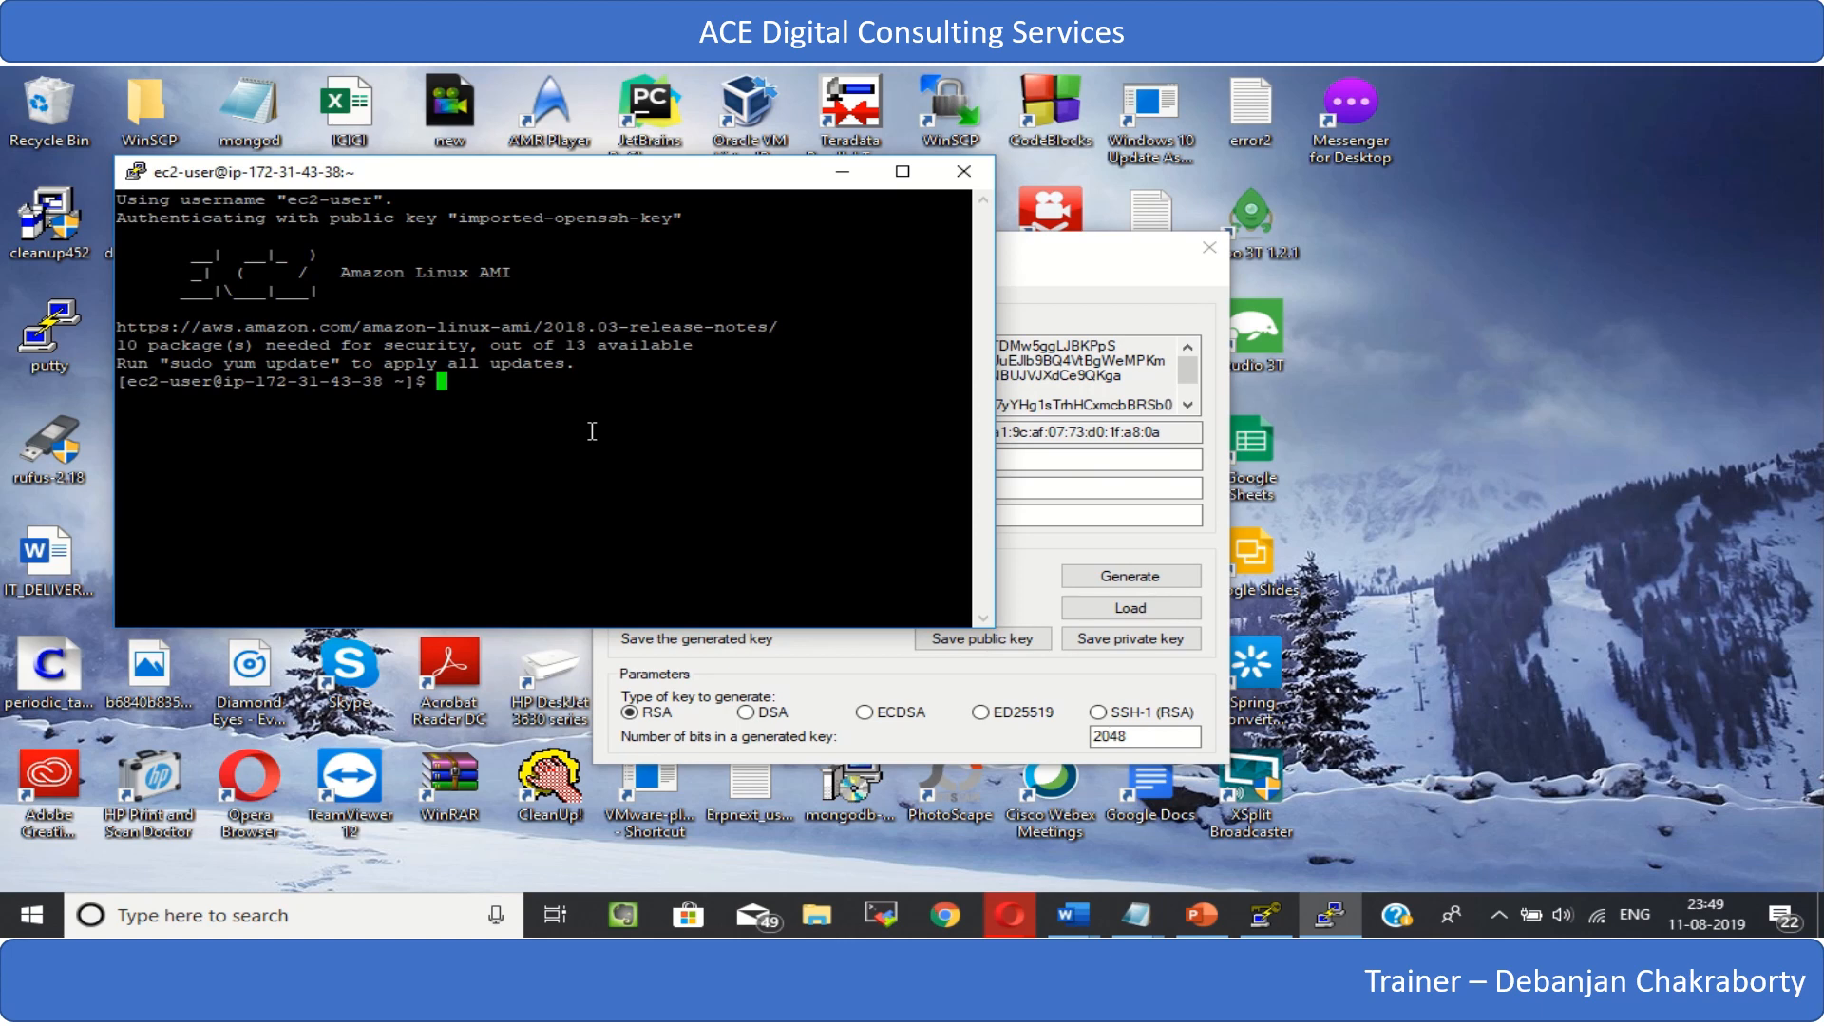
- Clear the terminal screen of the login output with the clear command
{"action": "type", "text": "cleare"}
{"action": "key", "text": "Return"}
{"action": "type", "text": "clear"}
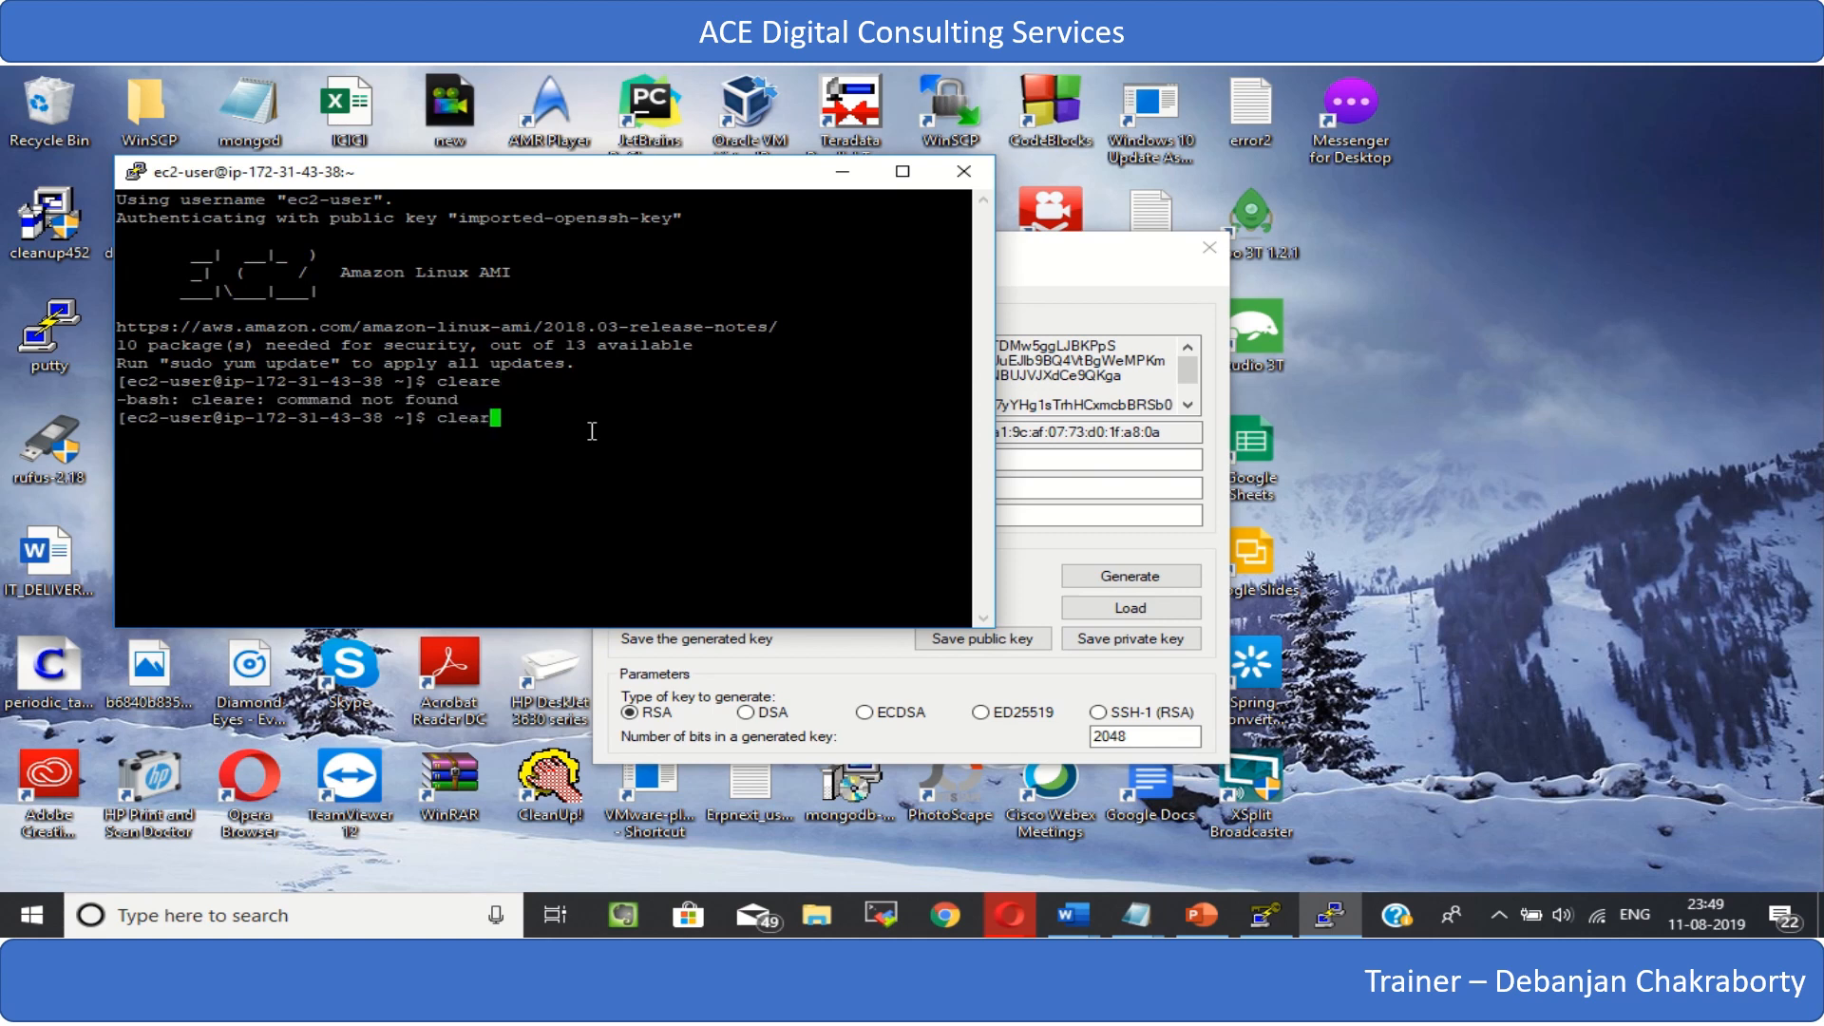
{"action": "key", "text": "Return"}
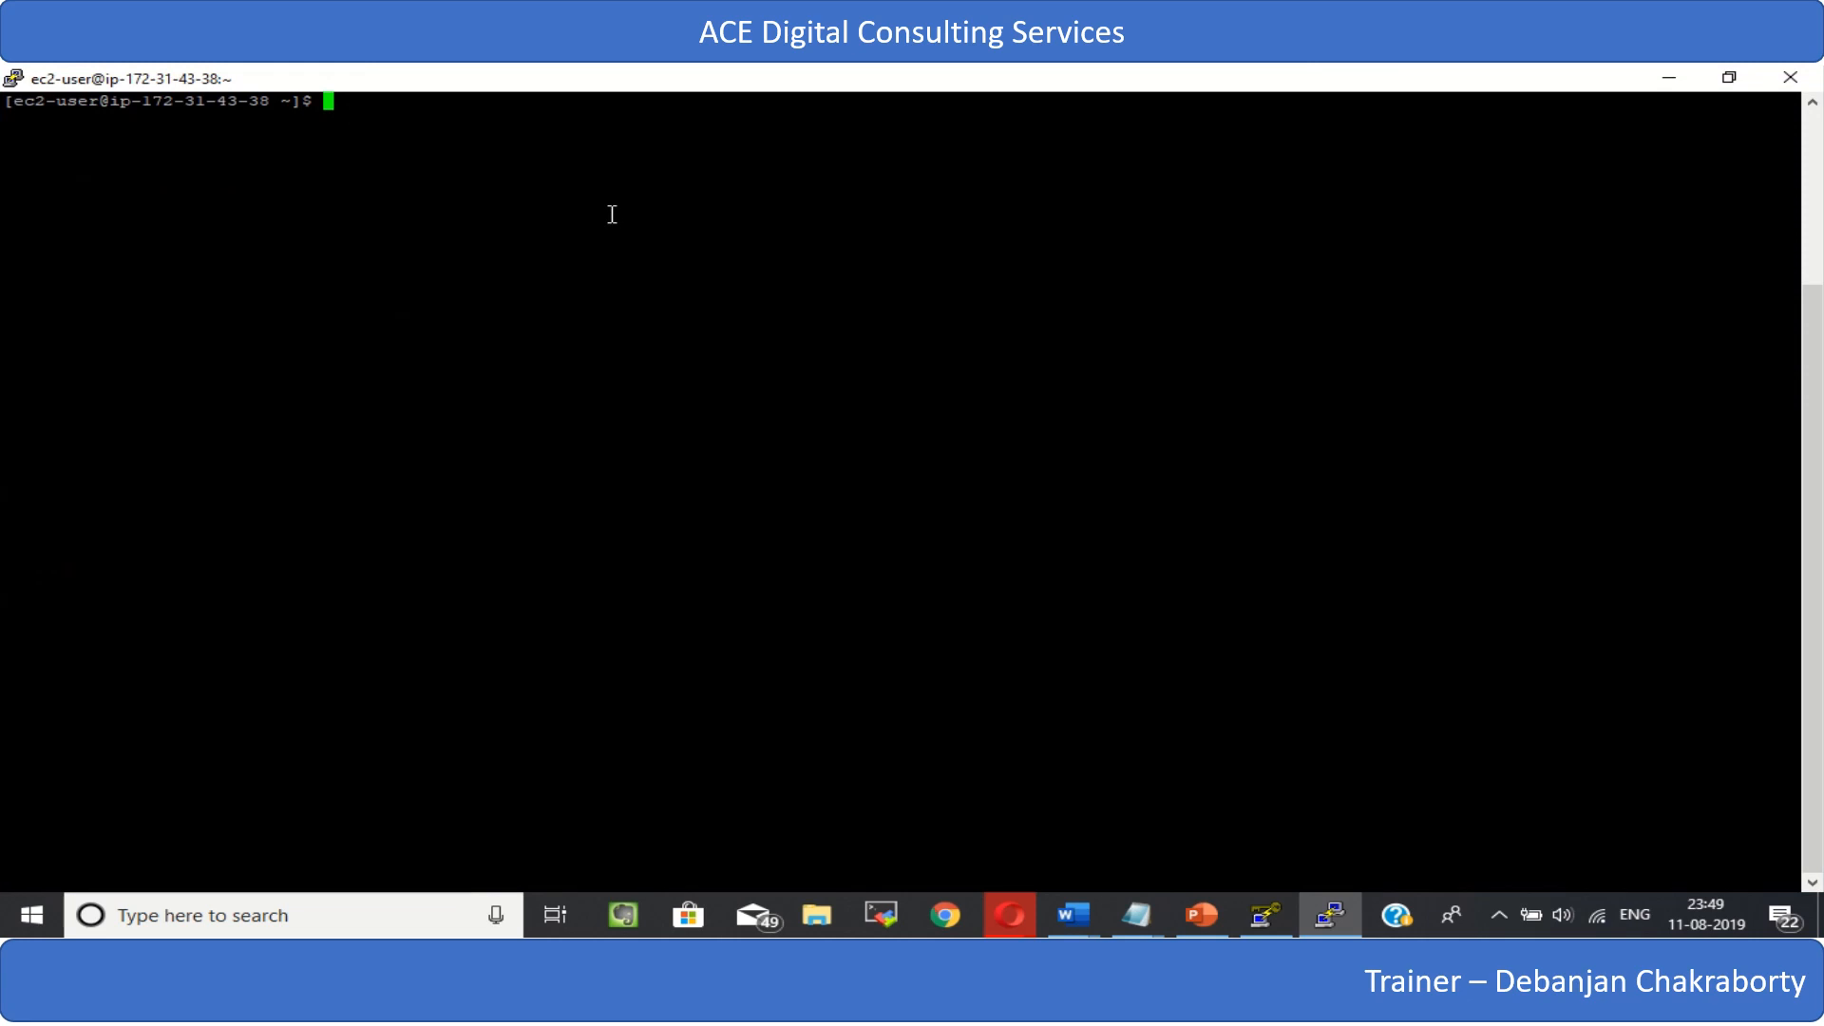
- Check the instance's network interfaces with ifconfig and its disk usage with df -h
{"action": "type", "text": "ifconfig"}
{"action": "key", "text": "Return"}
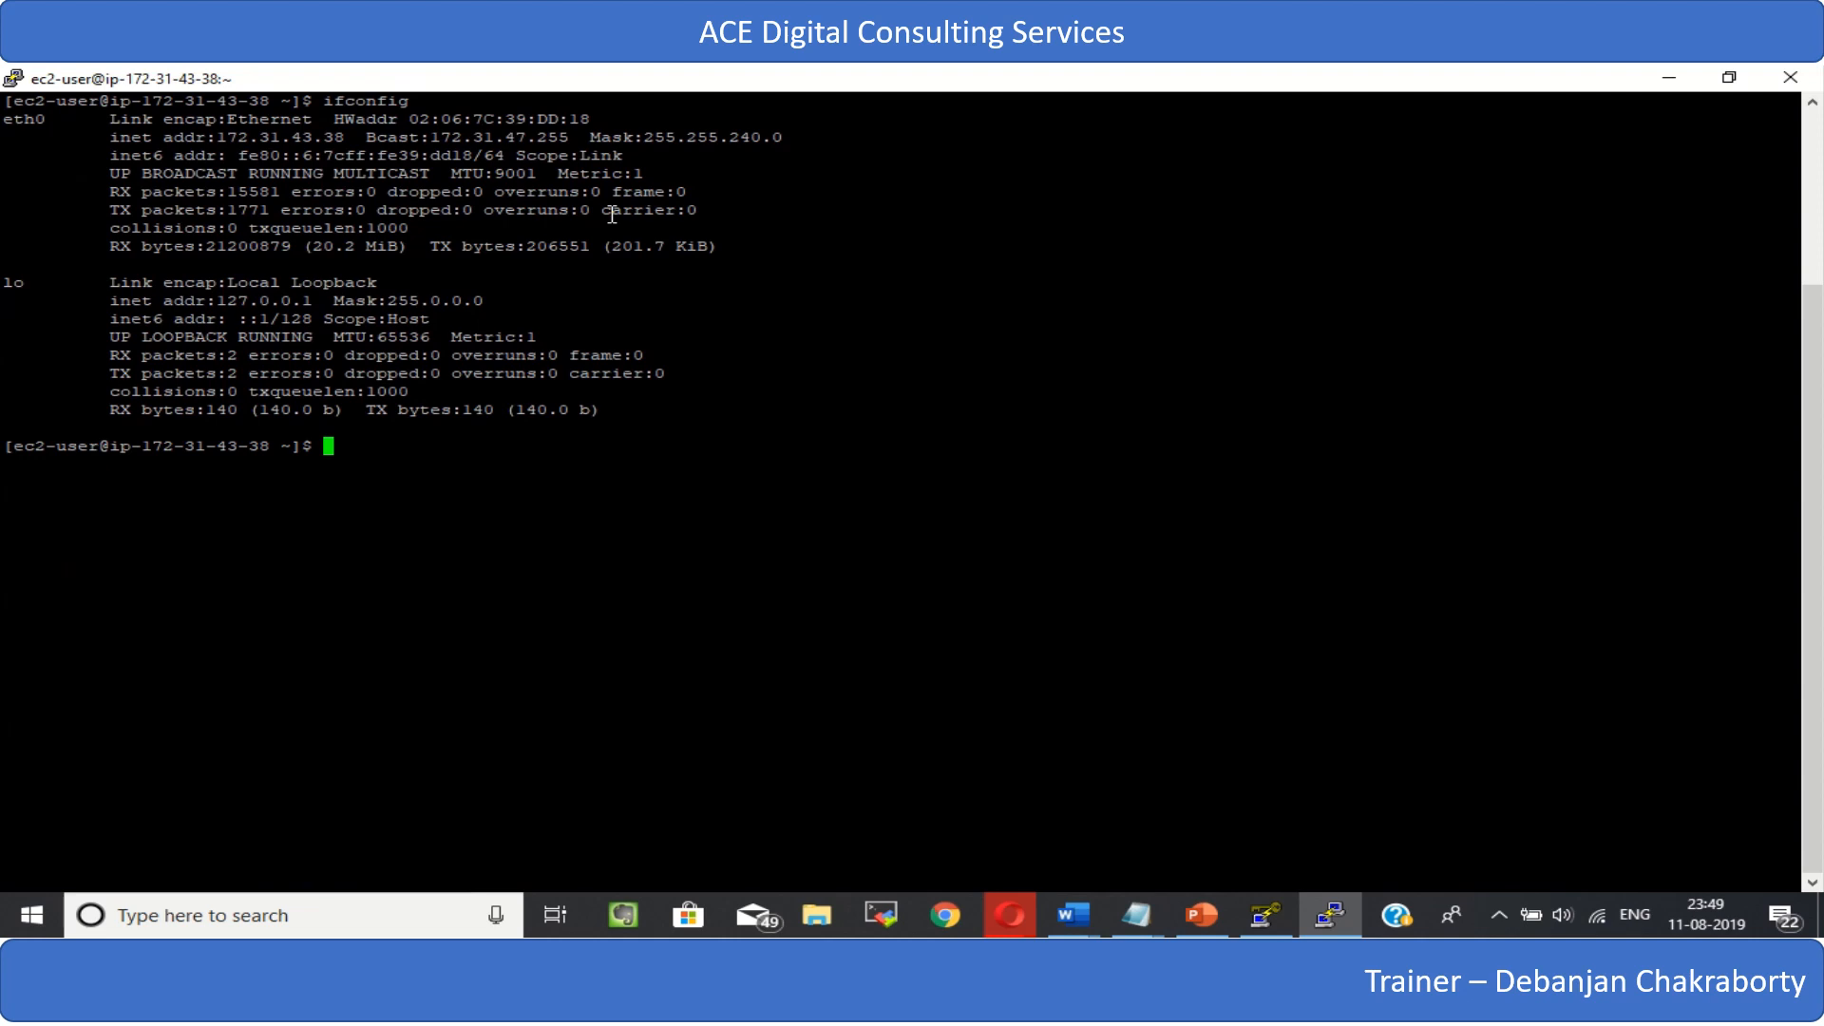
{"action": "type", "text": "df -h"}
{"action": "key", "text": "Return"}
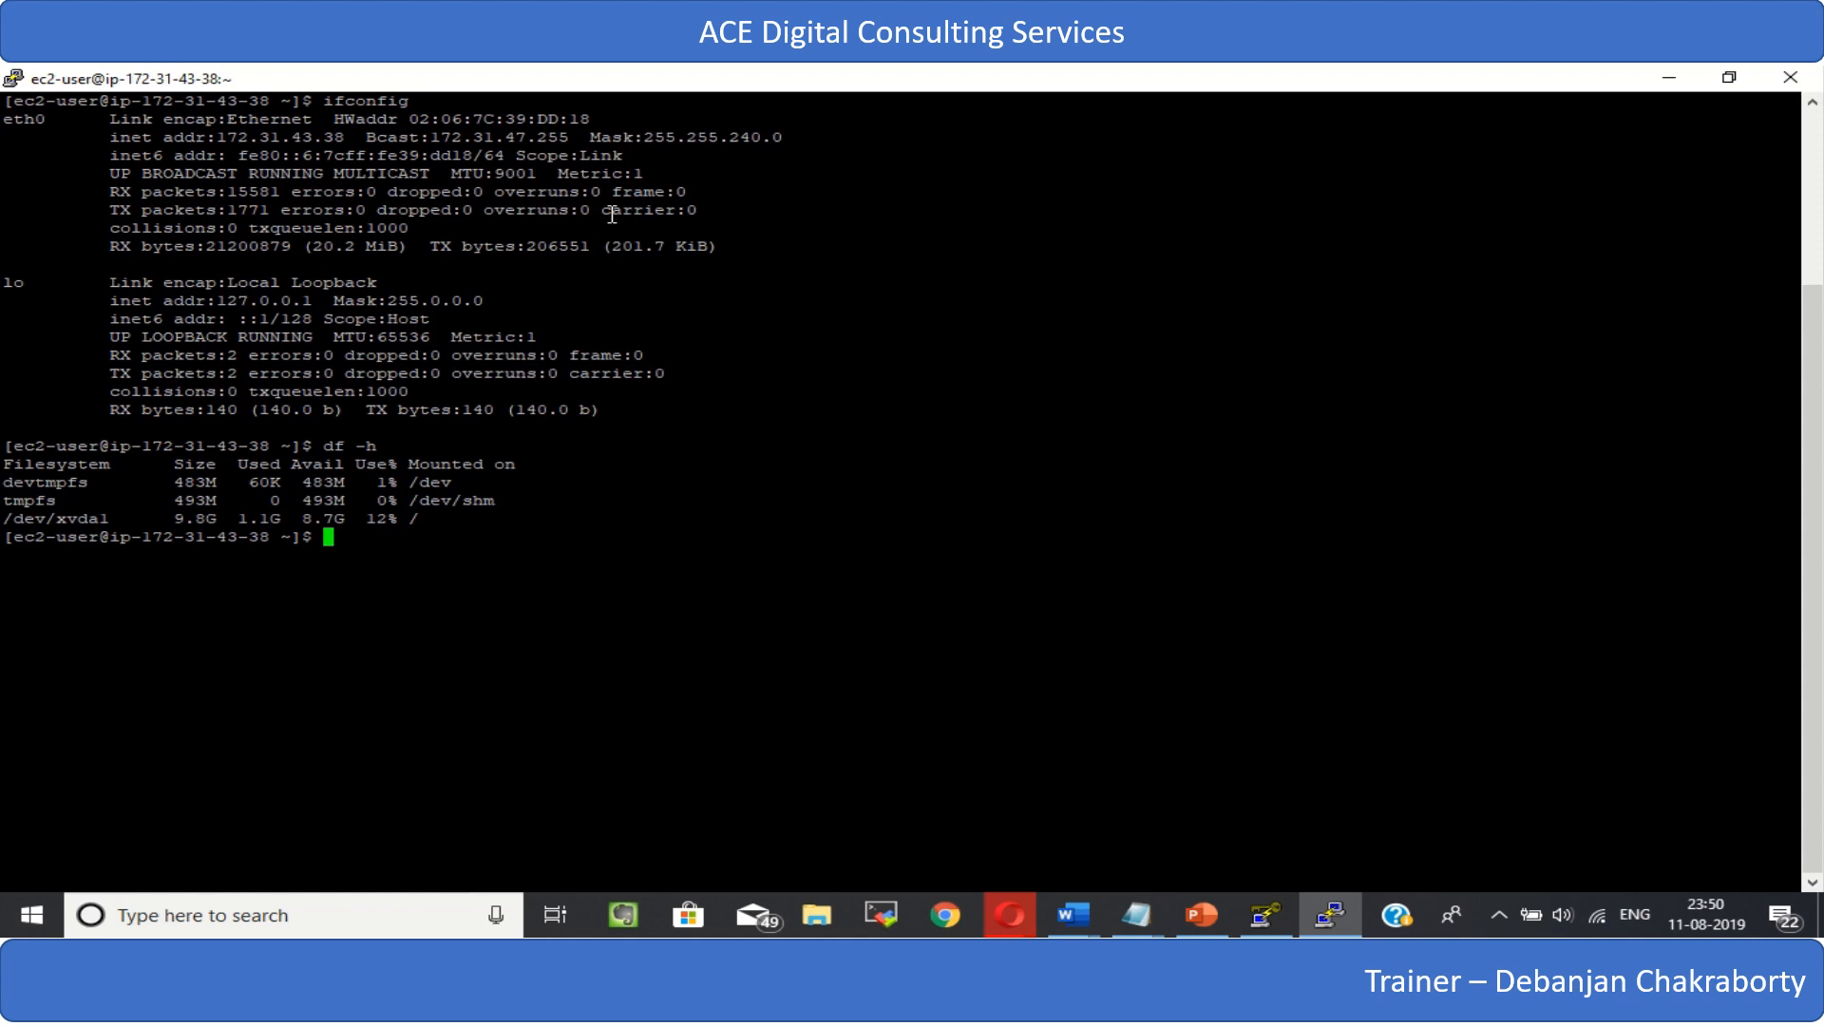
- Clear the terminal and try to update all packages as ec2-user with yum update -y
{"action": "type", "text": "clear"}
{"action": "key", "text": "Return"}
{"action": "type", "text": "yum "}
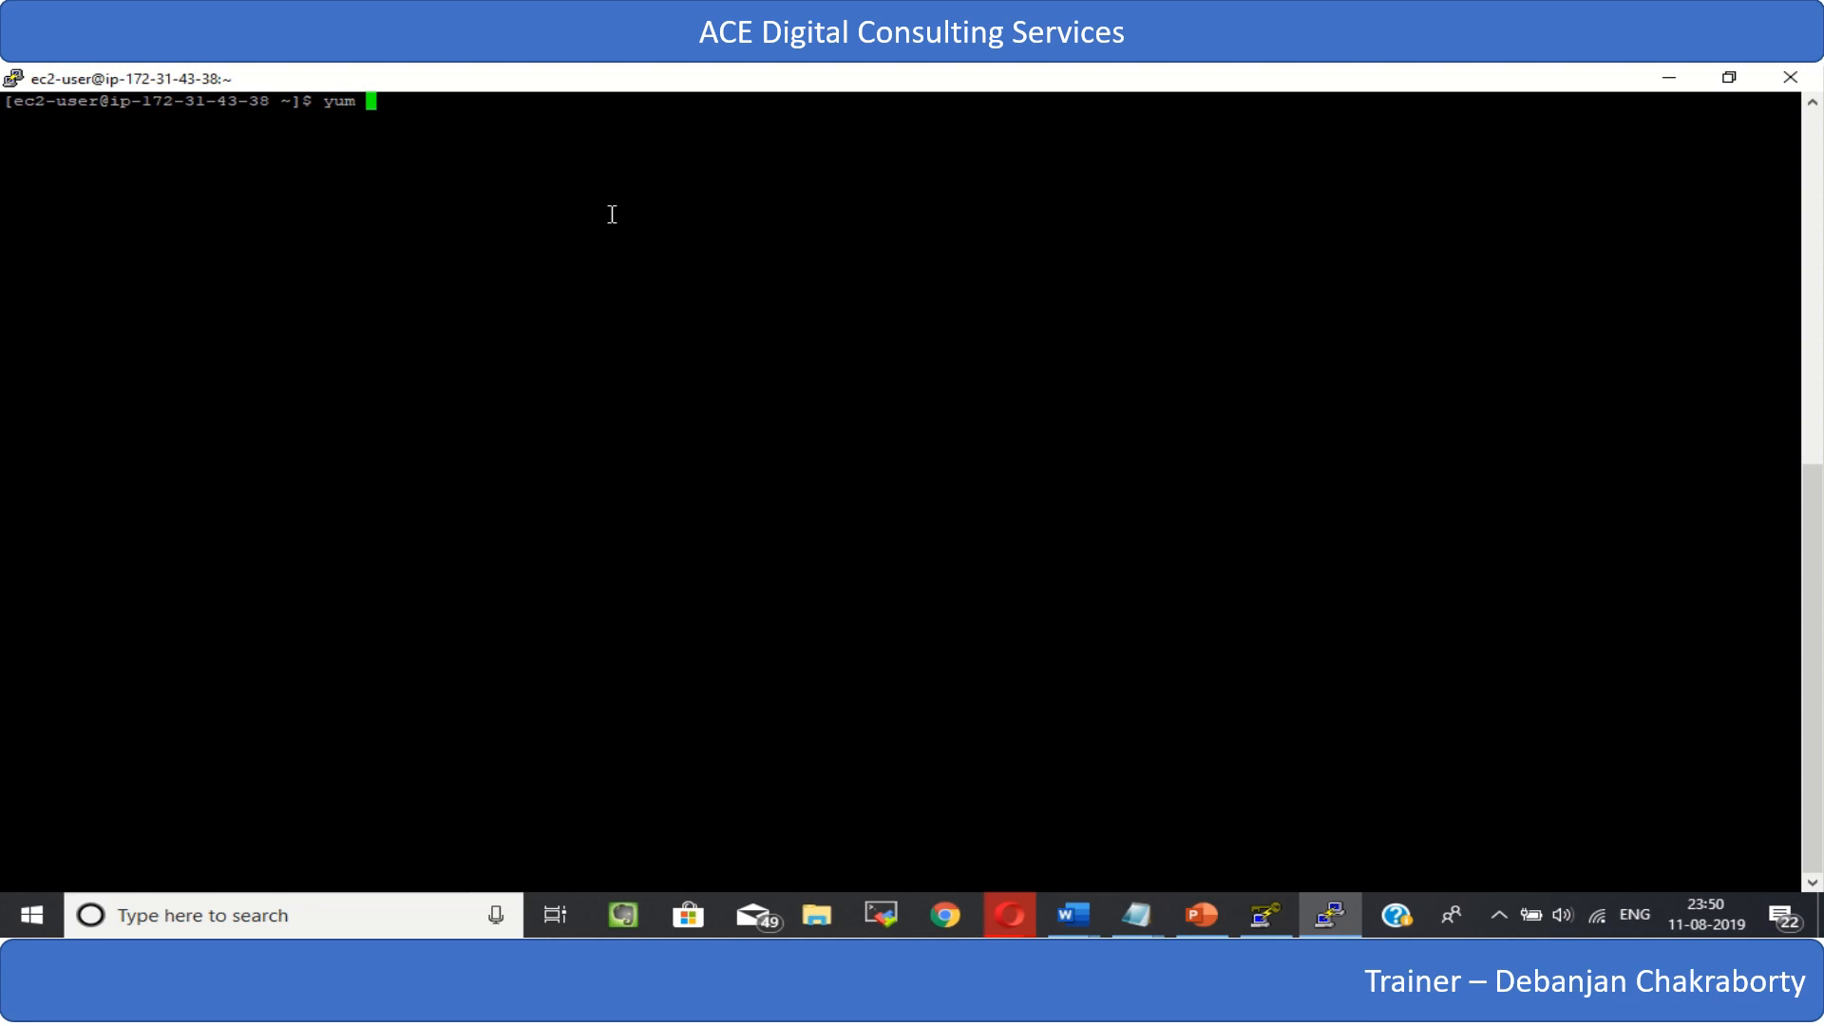
{"action": "type", "text": "update -y"}
{"action": "key", "text": "Return"}
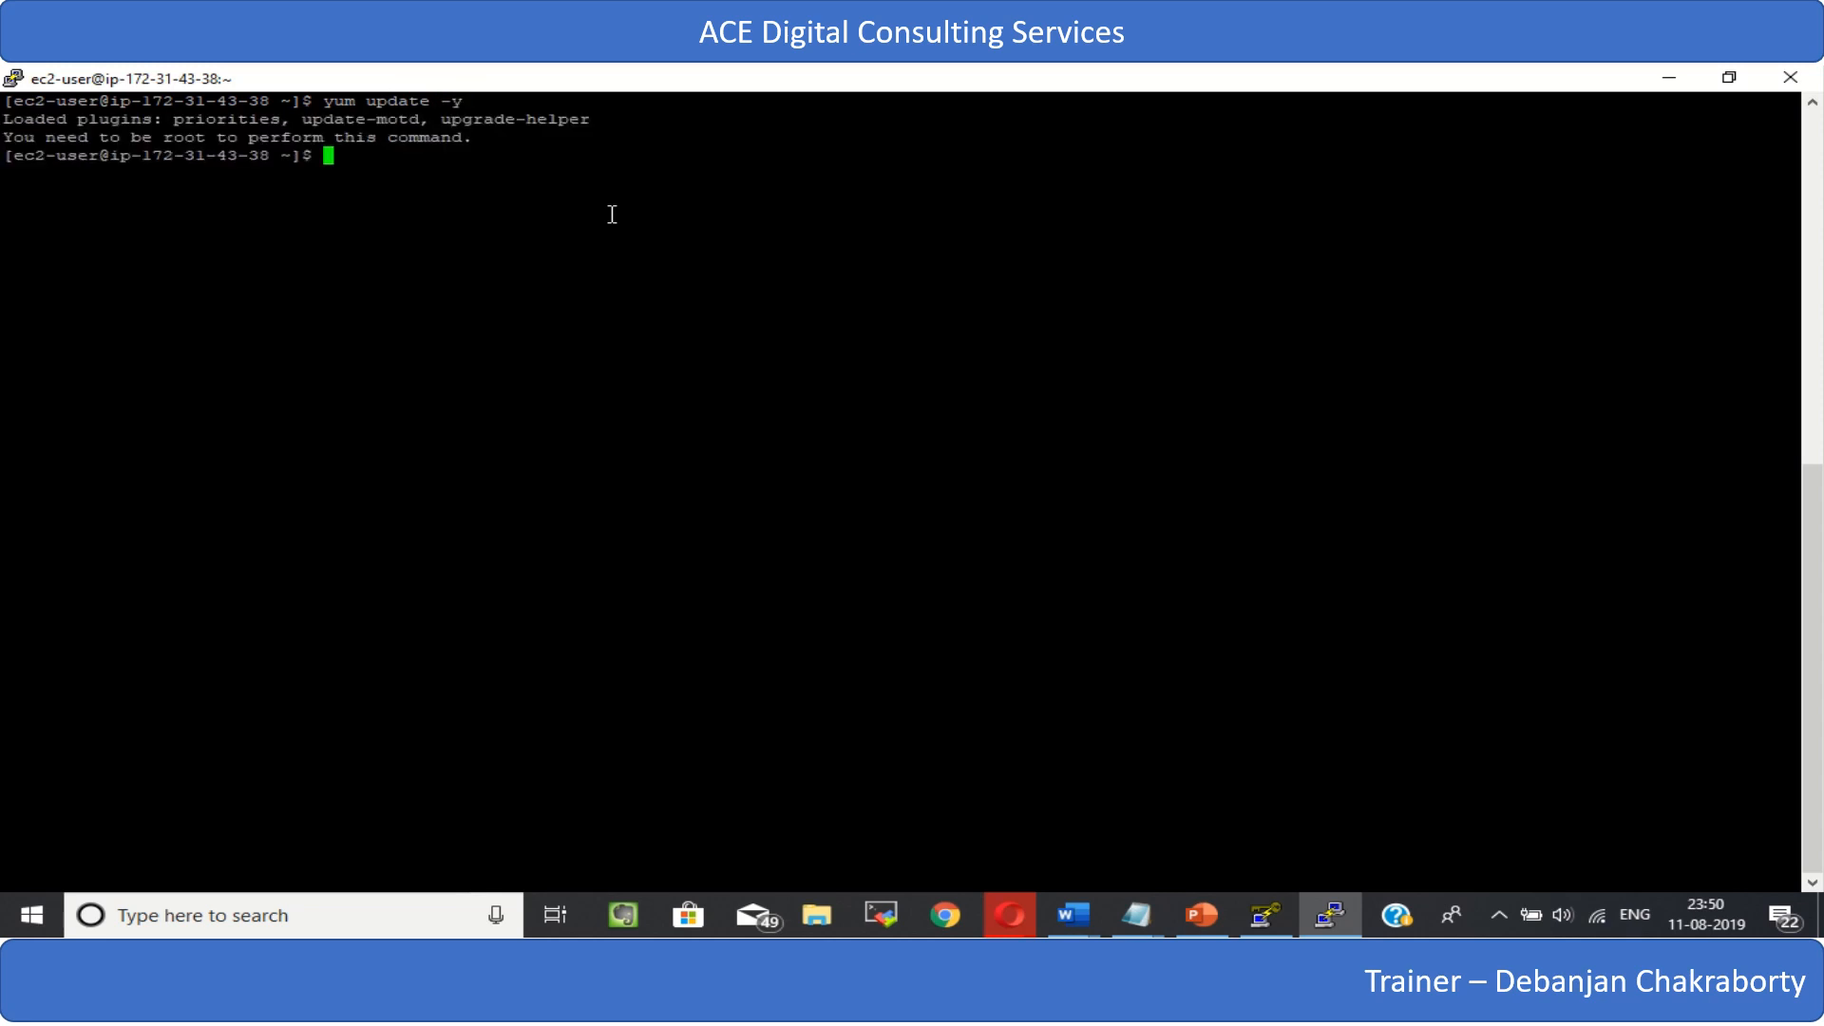
- Switch to the root user with sudo su and clear the terminal
{"action": "type", "text": "sudo su"}
{"action": "key", "text": "Return"}
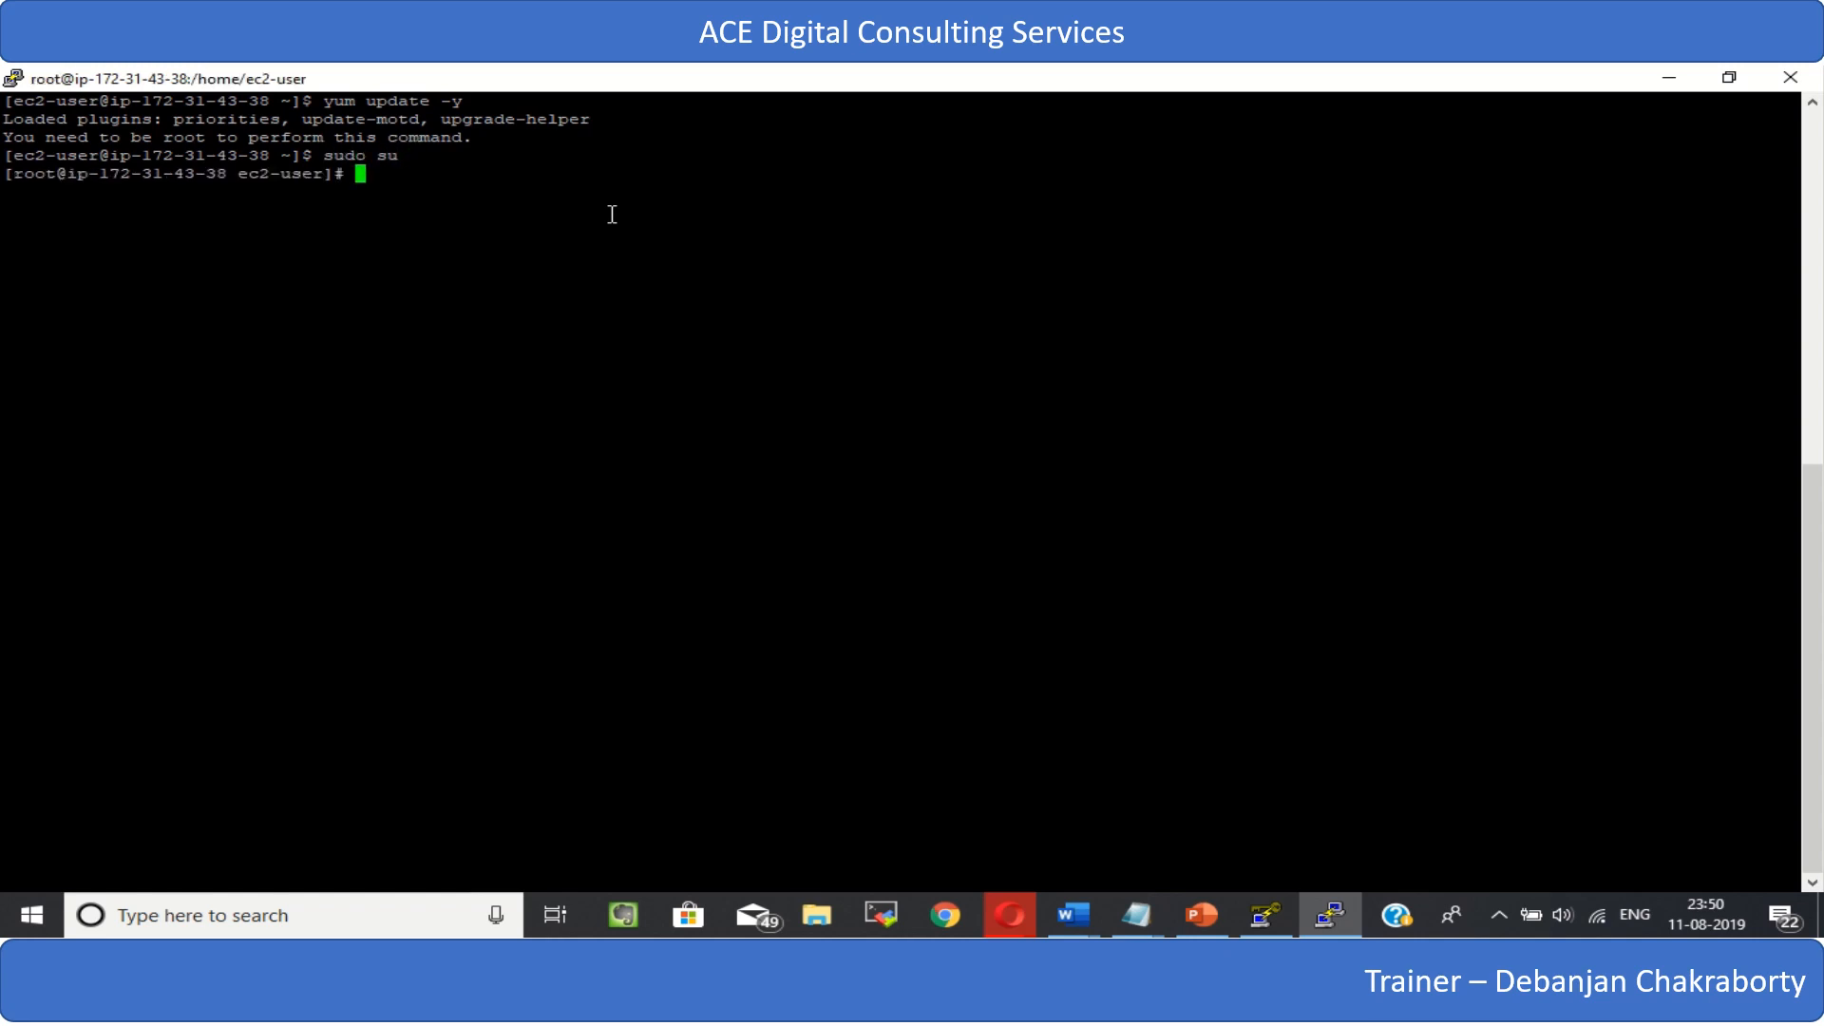
{"action": "type", "text": "clear"}
{"action": "key", "text": "Return"}
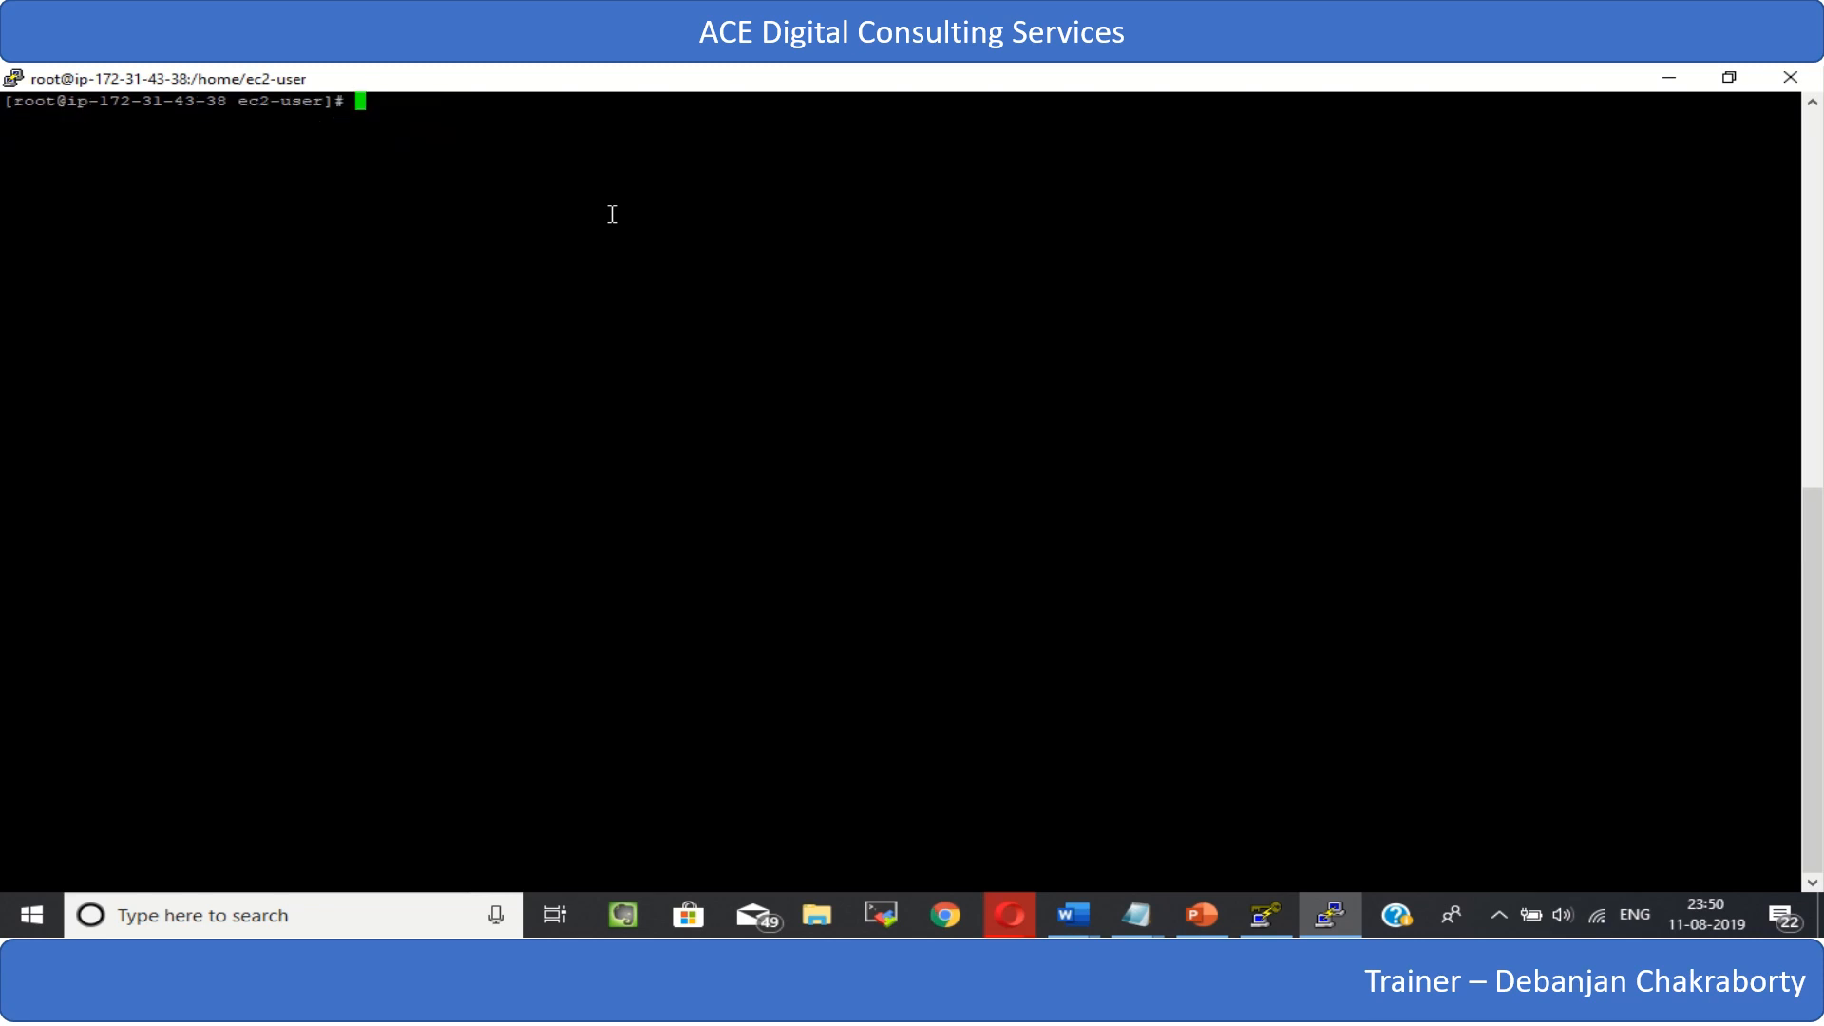
- Update all installed packages as root with yum update -y
{"action": "type", "text": "yum update -y"}
{"action": "key", "text": "Return"}
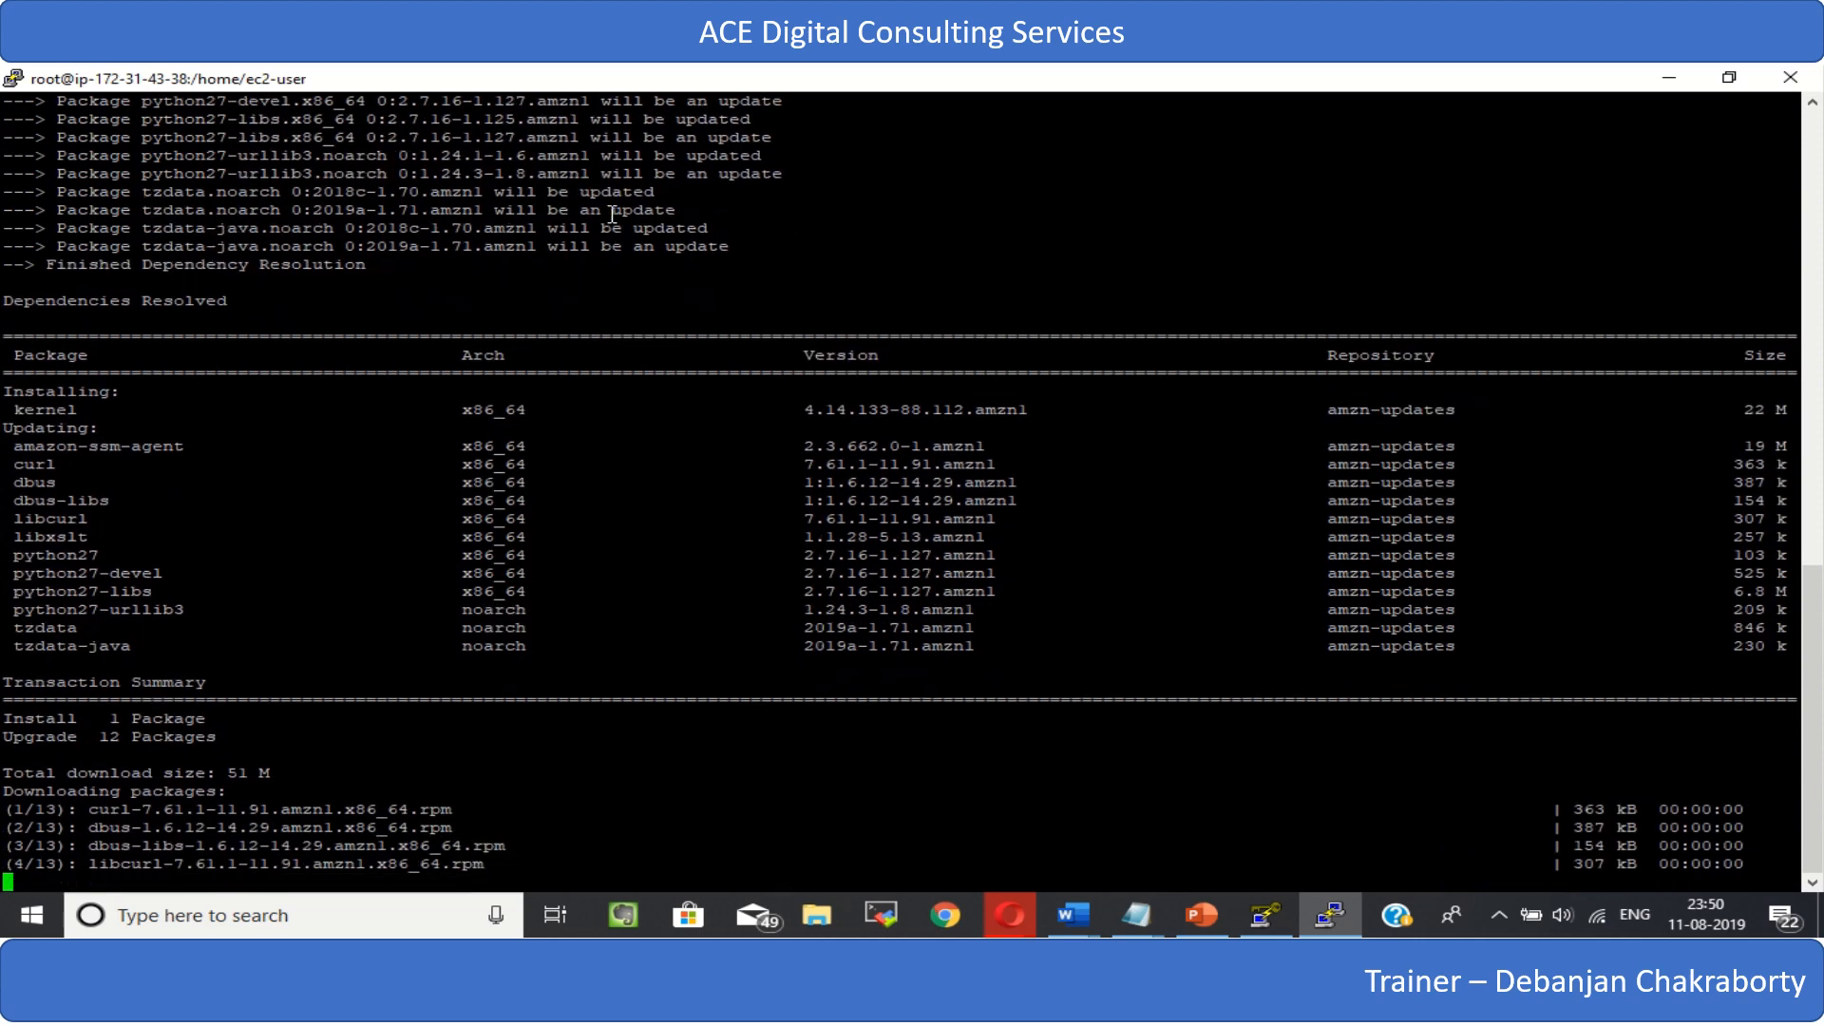
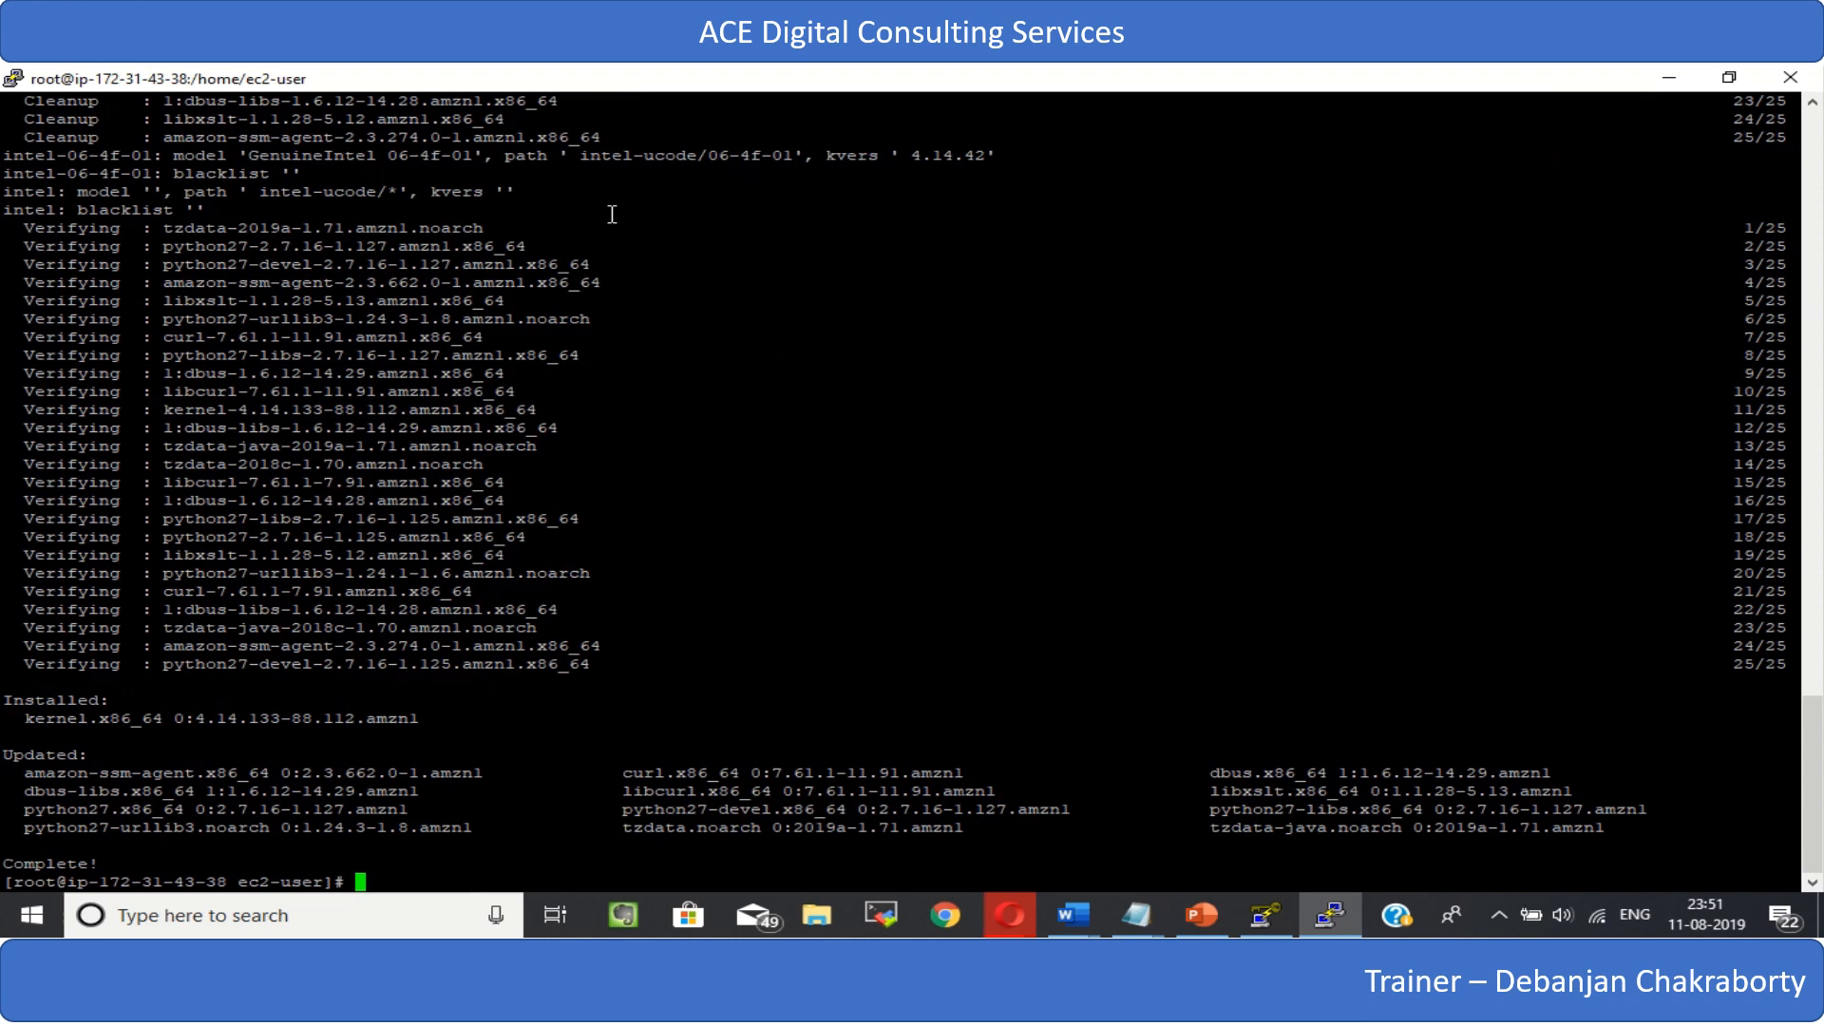
- Print the working directory with pwd and try to change to the /var/www directory
{"action": "type", "text": "pwd"}
{"action": "key", "text": "Return"}
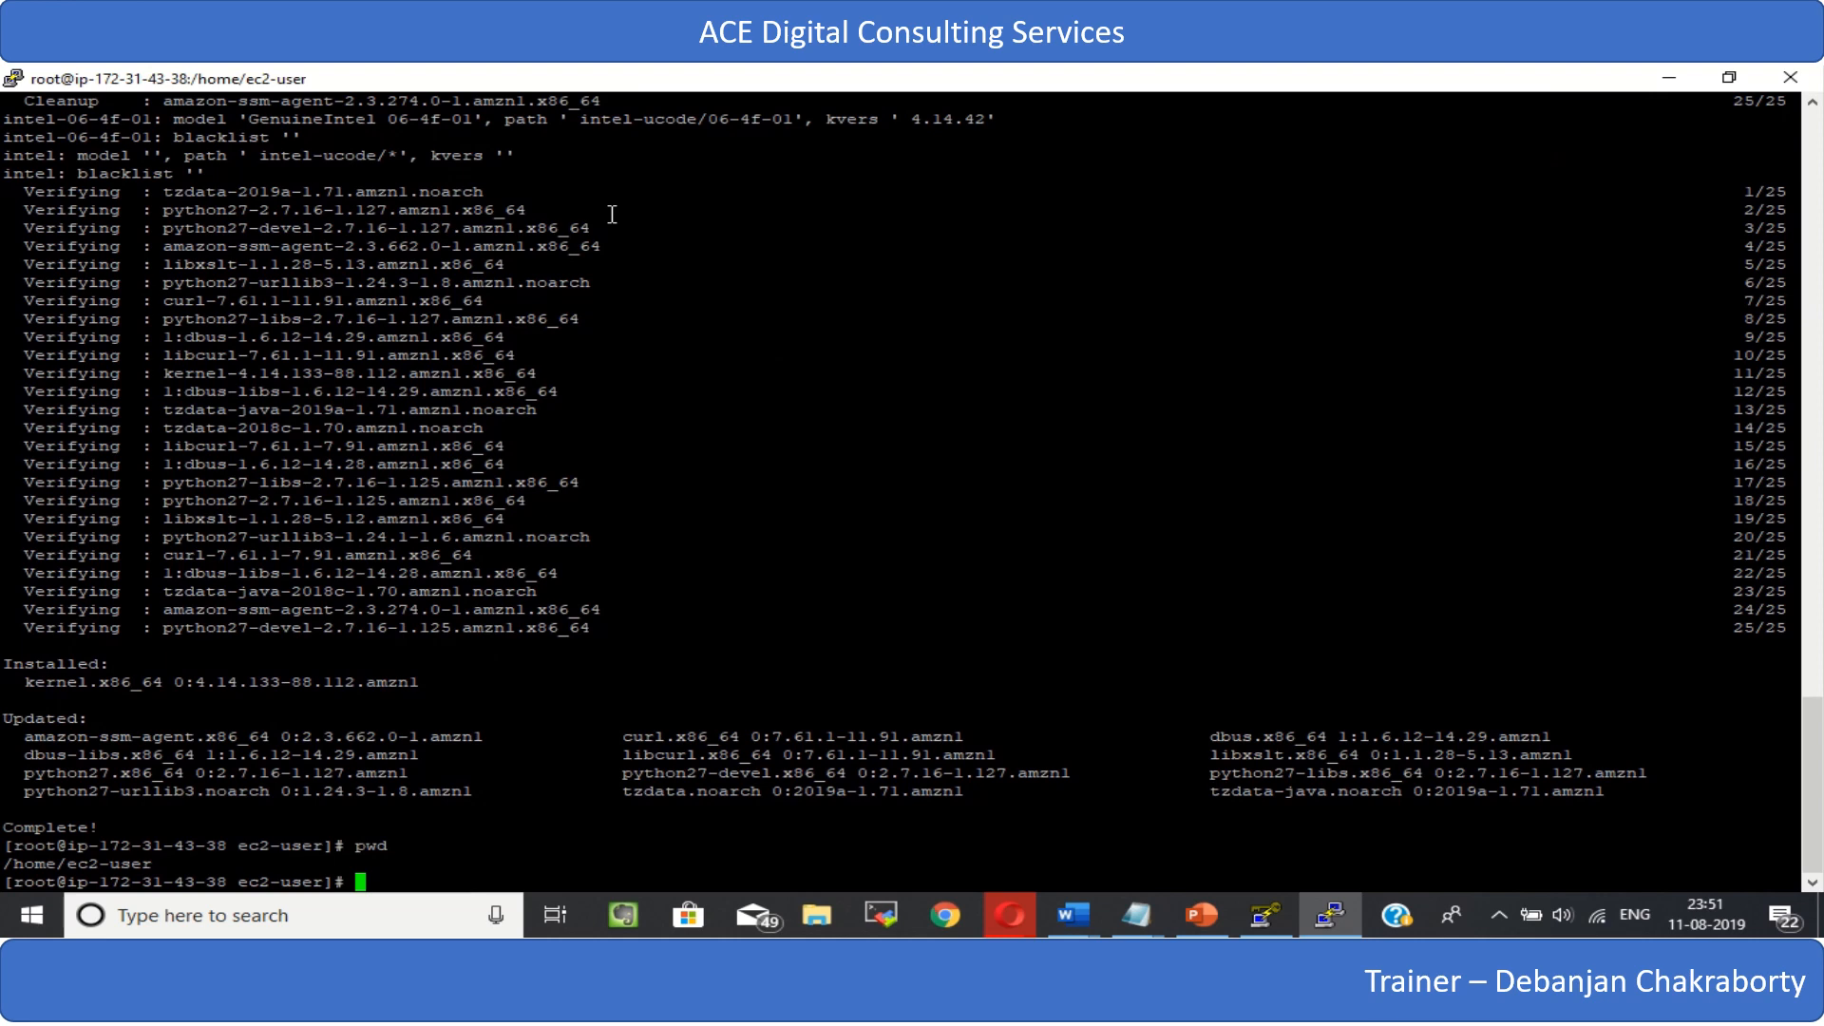
{"action": "type", "text": "cd /var/www"}
{"action": "key", "text": "Return"}
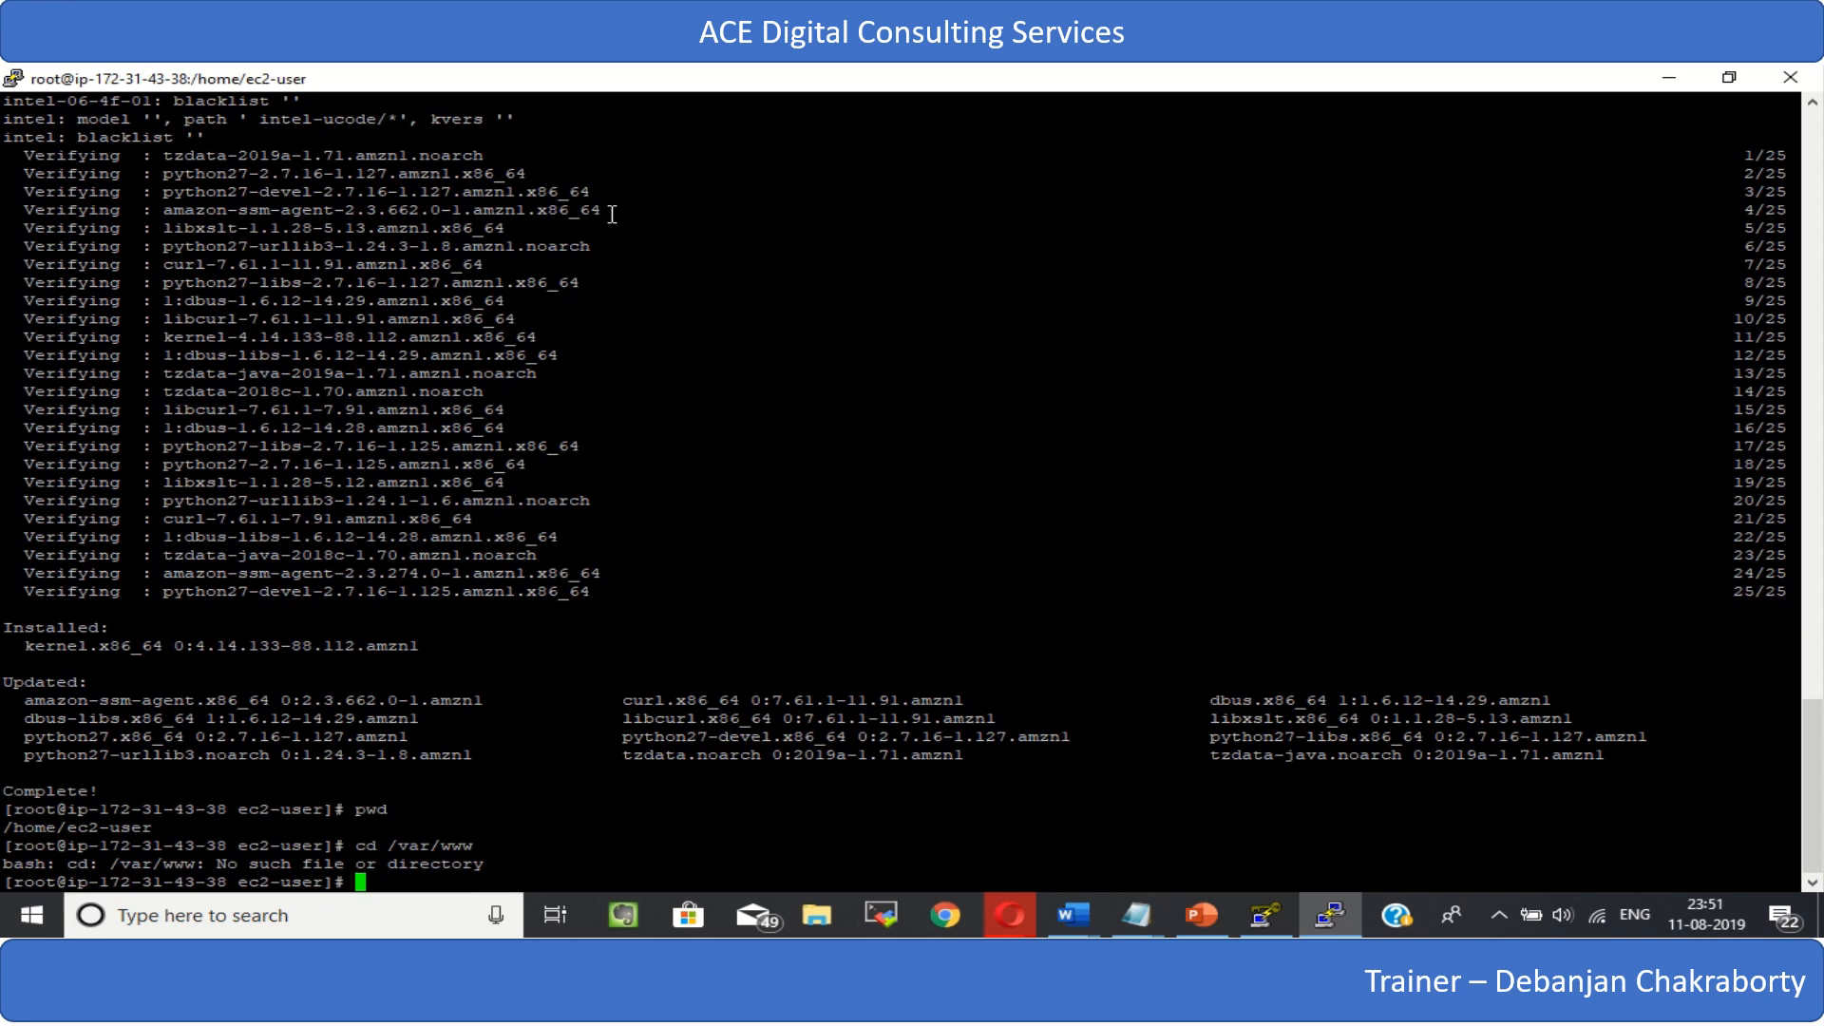
- Change to the /var directory and list its contents with ls -ltr
{"action": "type", "text": "cd"}
{"action": "key", "text": "BackSpace"}
{"action": "key", "text": "BackSpace"}
{"action": "key", "text": "BackSpace"}
{"action": "type", "text": "cd /var"}
{"action": "key", "text": "Return"}
{"action": "type", "text": "ls -ltr"}
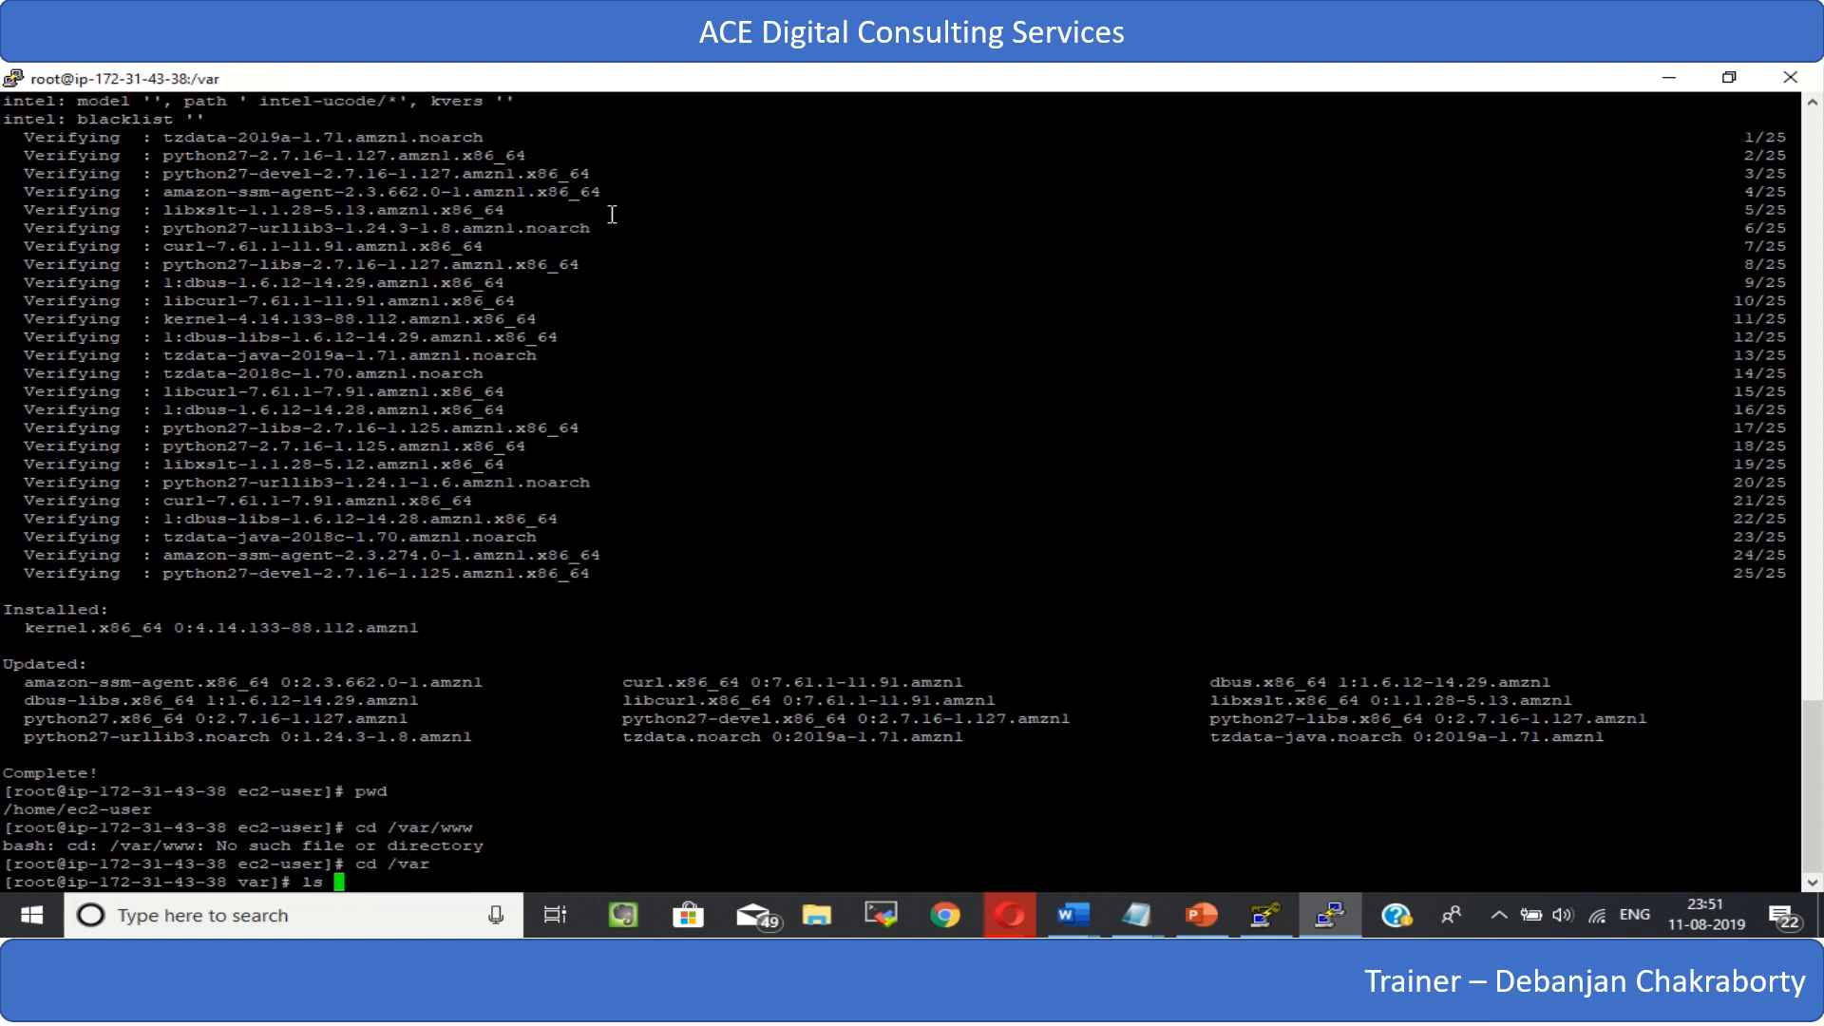
{"action": "key", "text": "Return"}
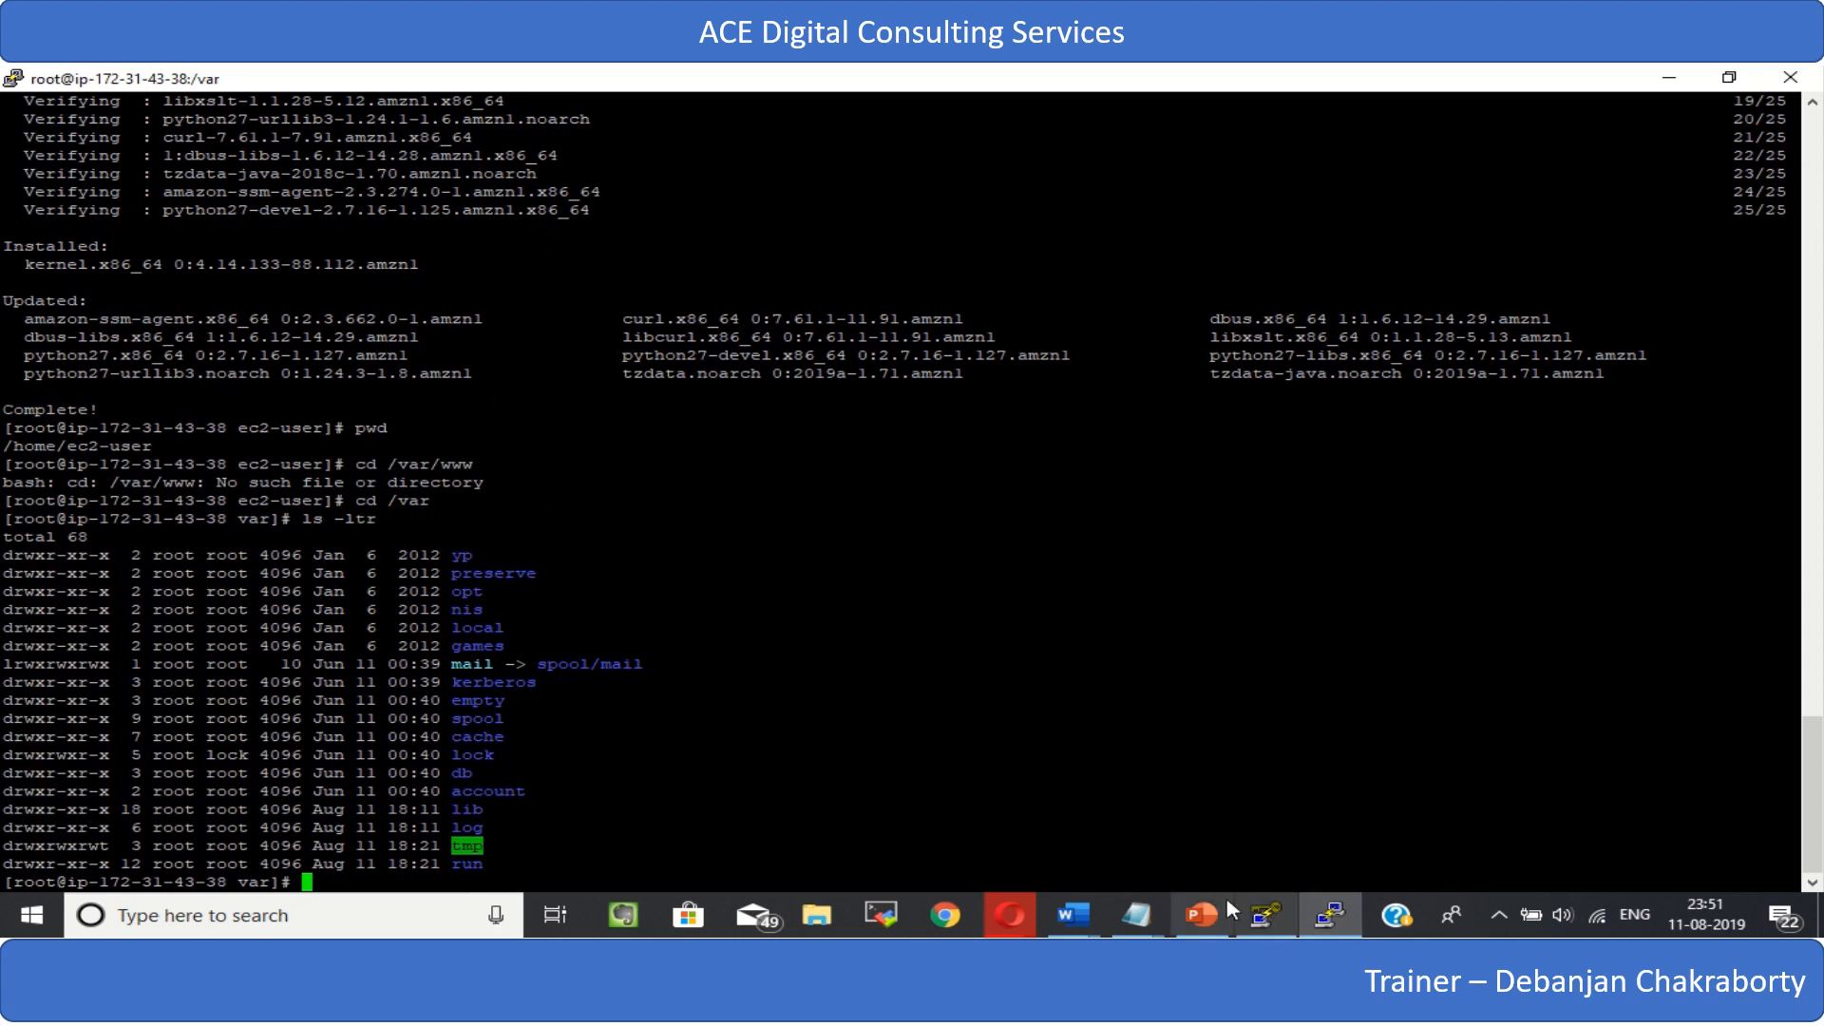
- Check the command notes in the Script1 file in Notepad and try to change into a www subdirectory of /var
{"action": "left_click", "coordinate": [1151, 907]}
{"action": "left_click", "coordinate": [1216, 841]}
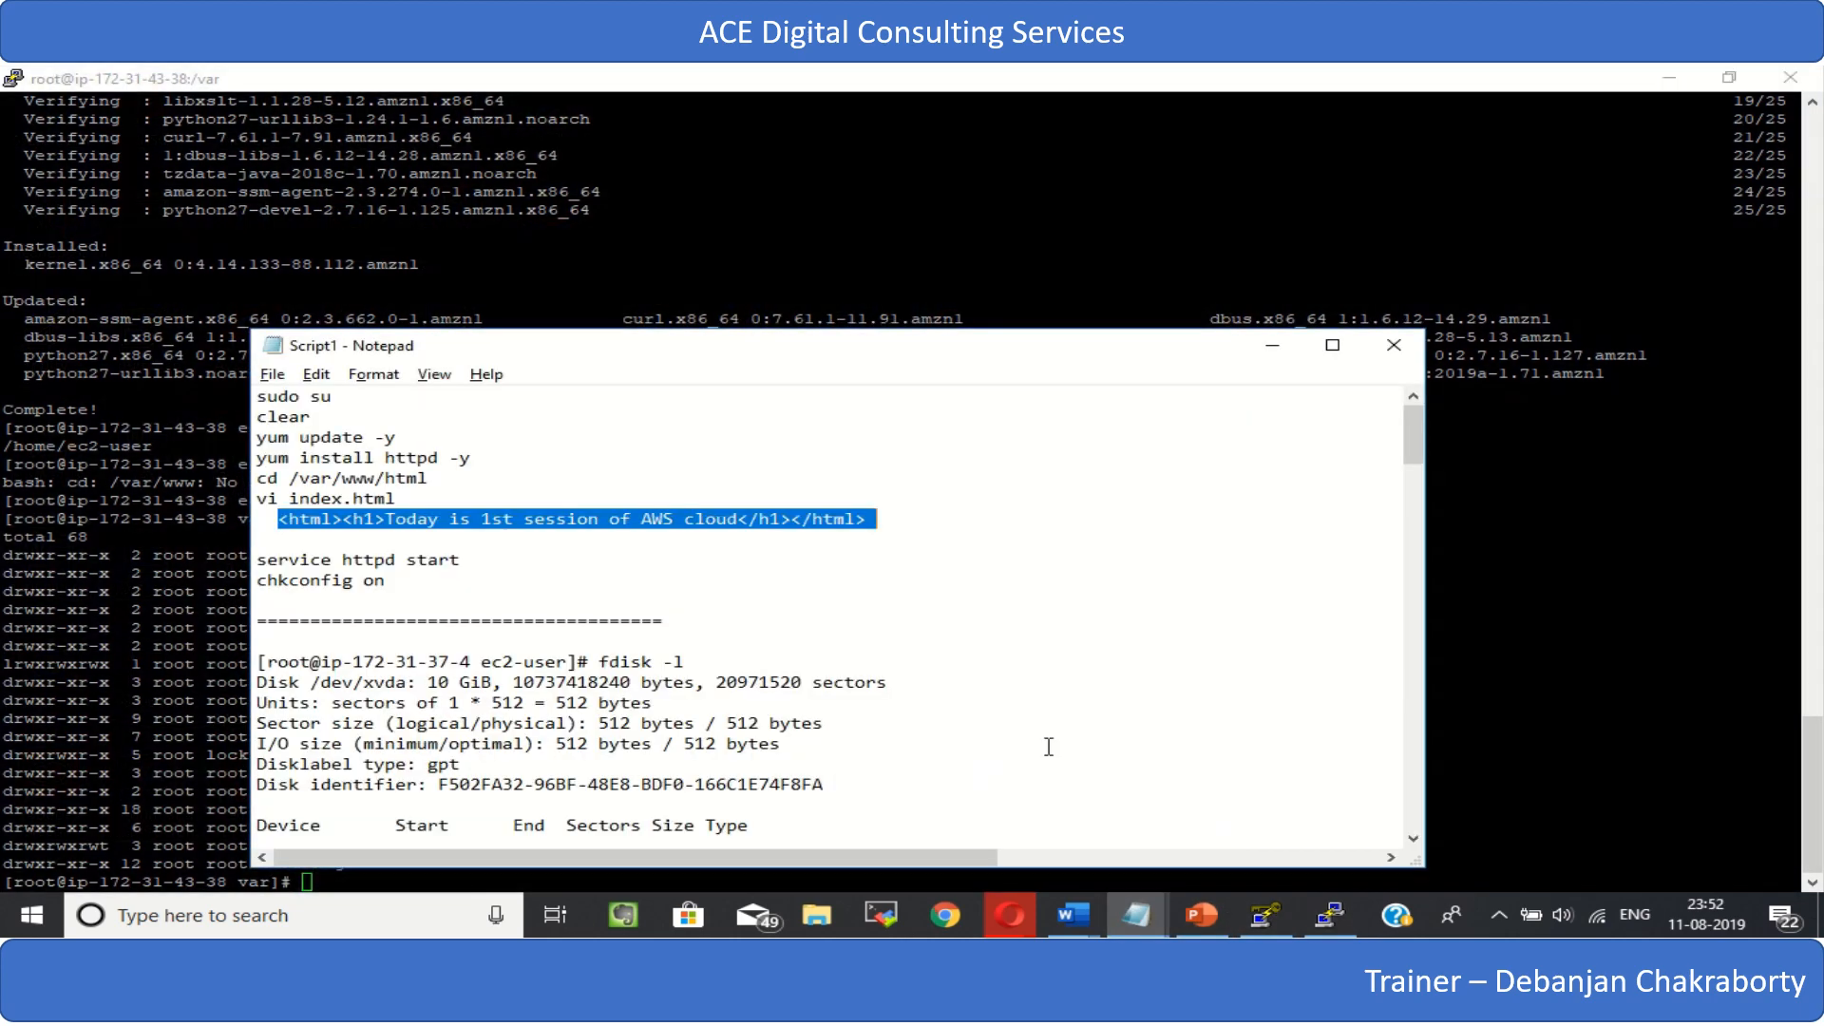
{"action": "left_click", "coordinate": [1273, 345]}
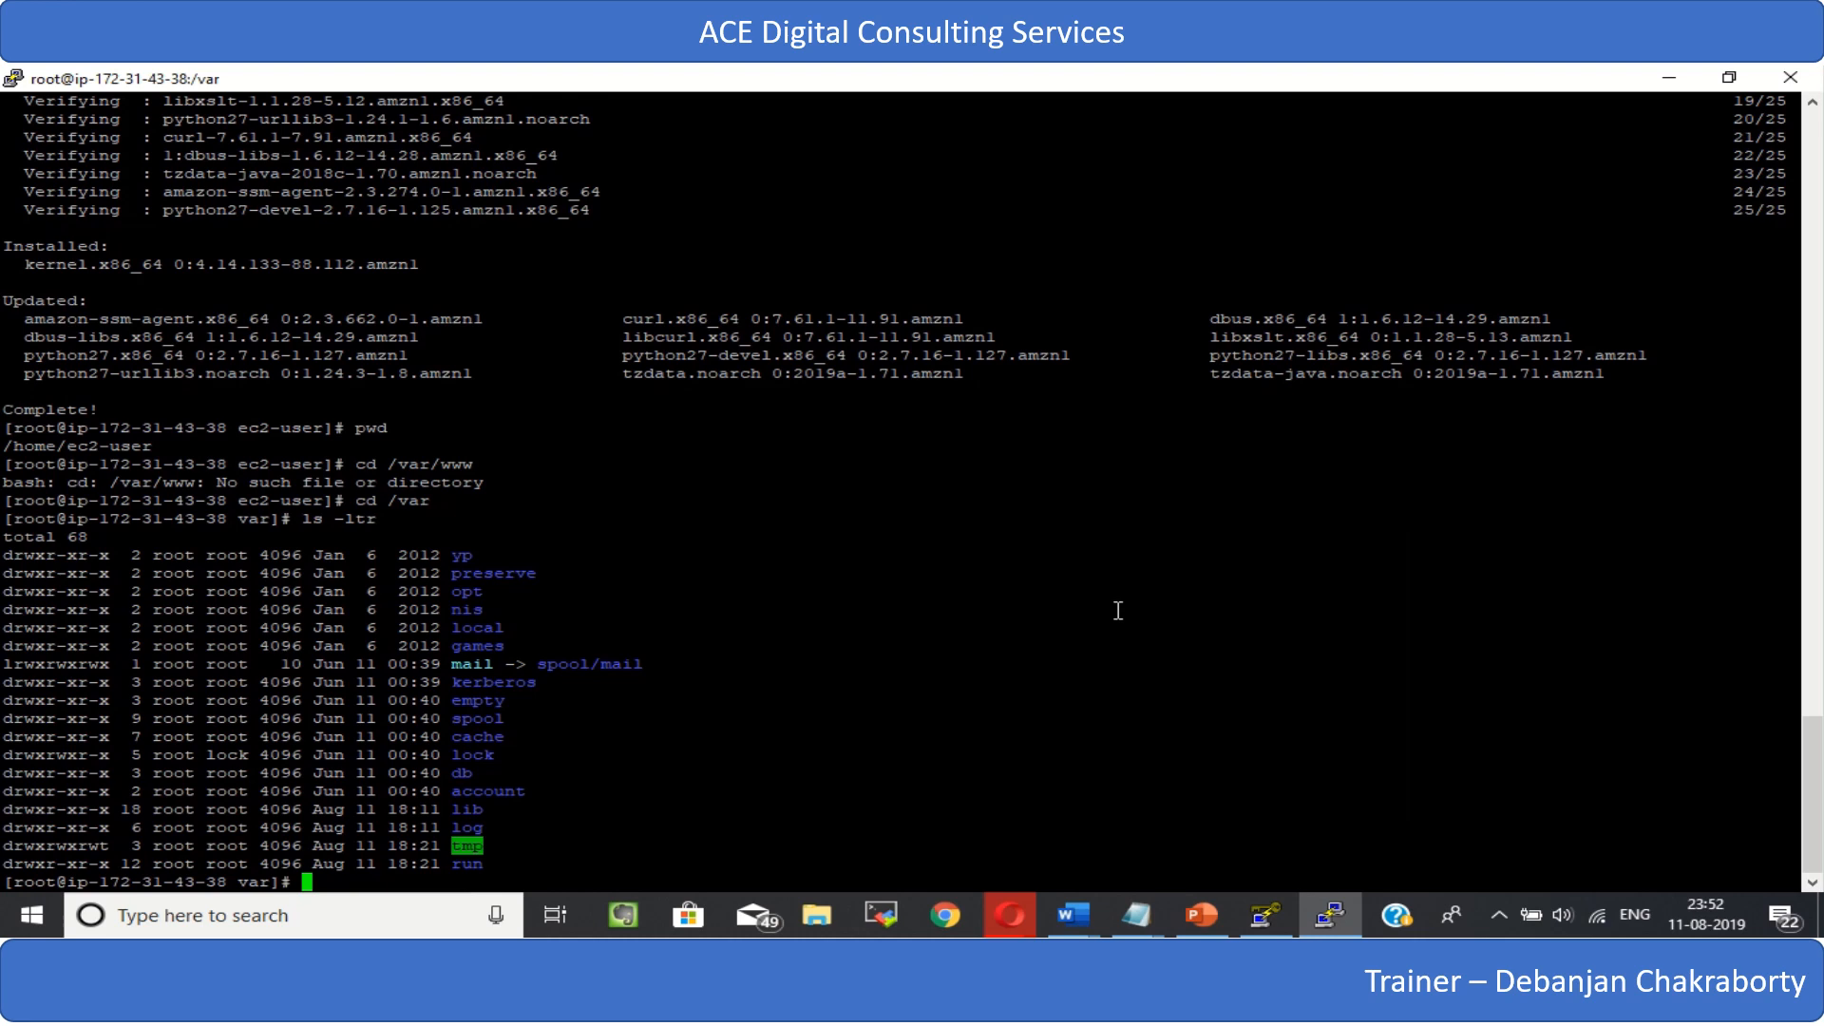
{"action": "type", "text": "cd wwww"}
{"action": "key", "text": "BackSpace"}
{"action": "key", "text": "Return"}
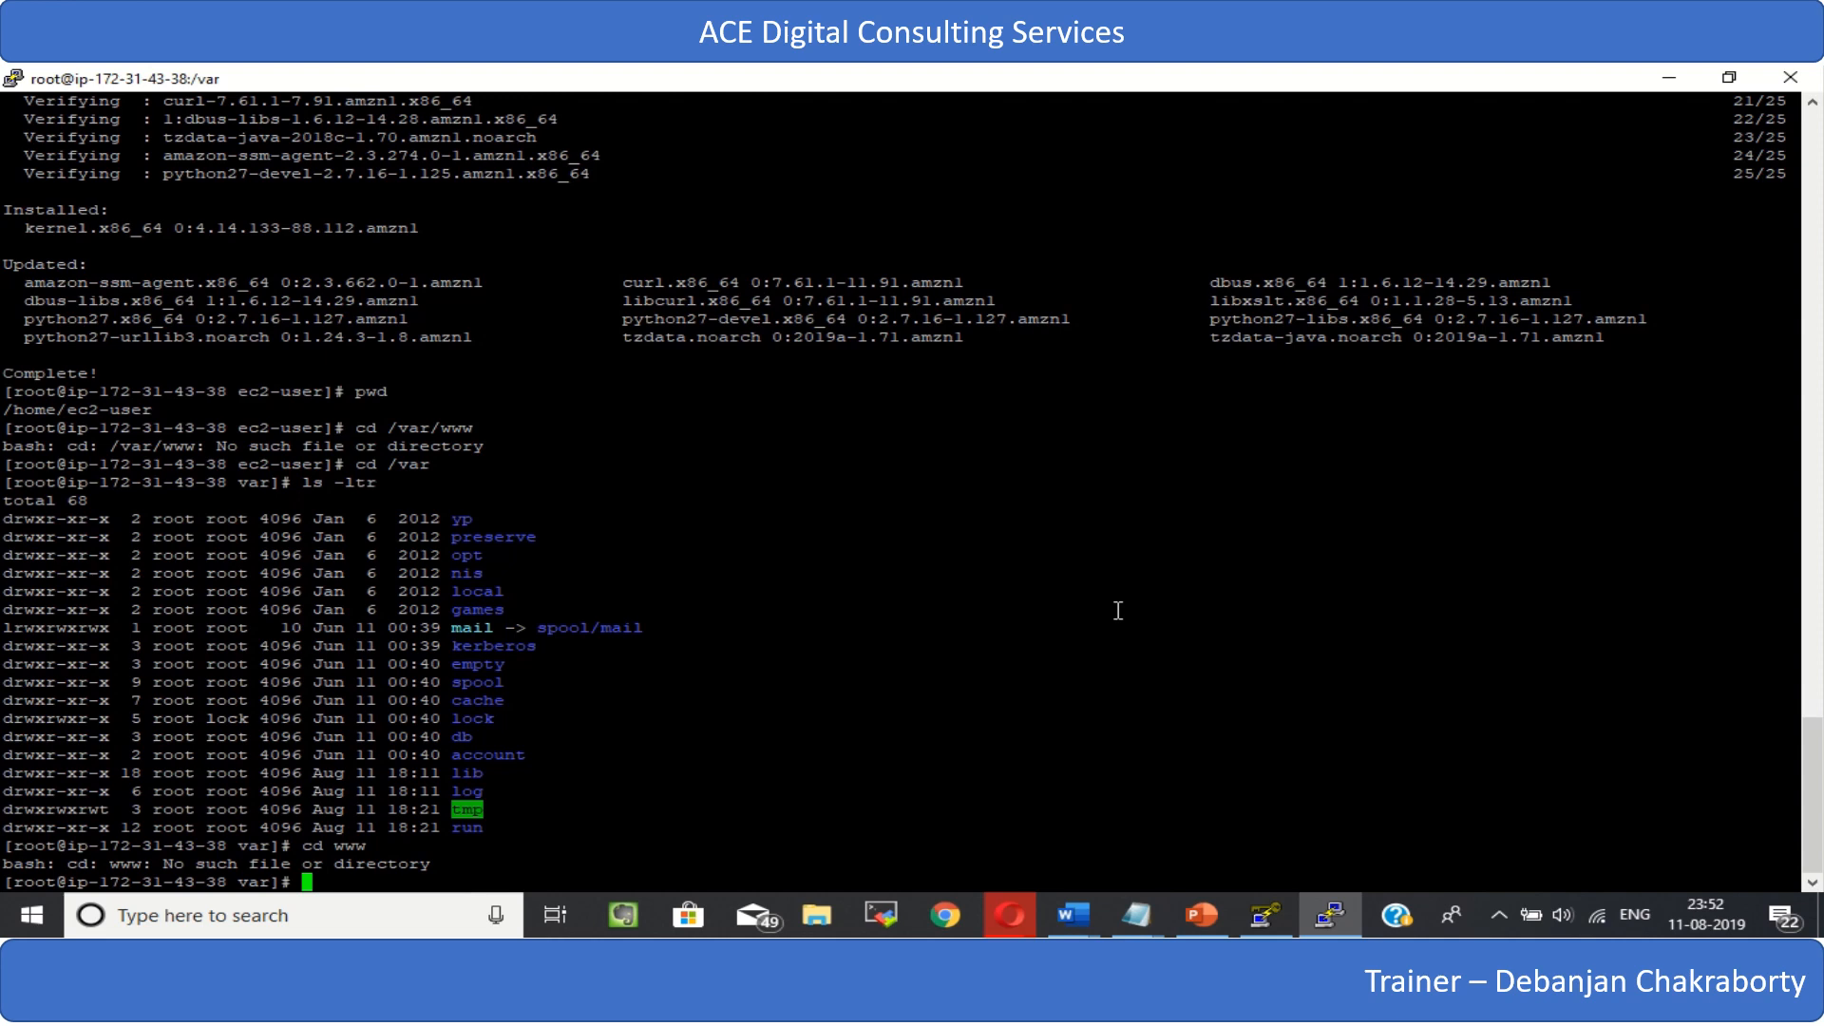
- Return to root's home directory with cd and consult the Script1 notes in Notepad
{"action": "type", "text": "cd"}
{"action": "key", "text": "Return"}
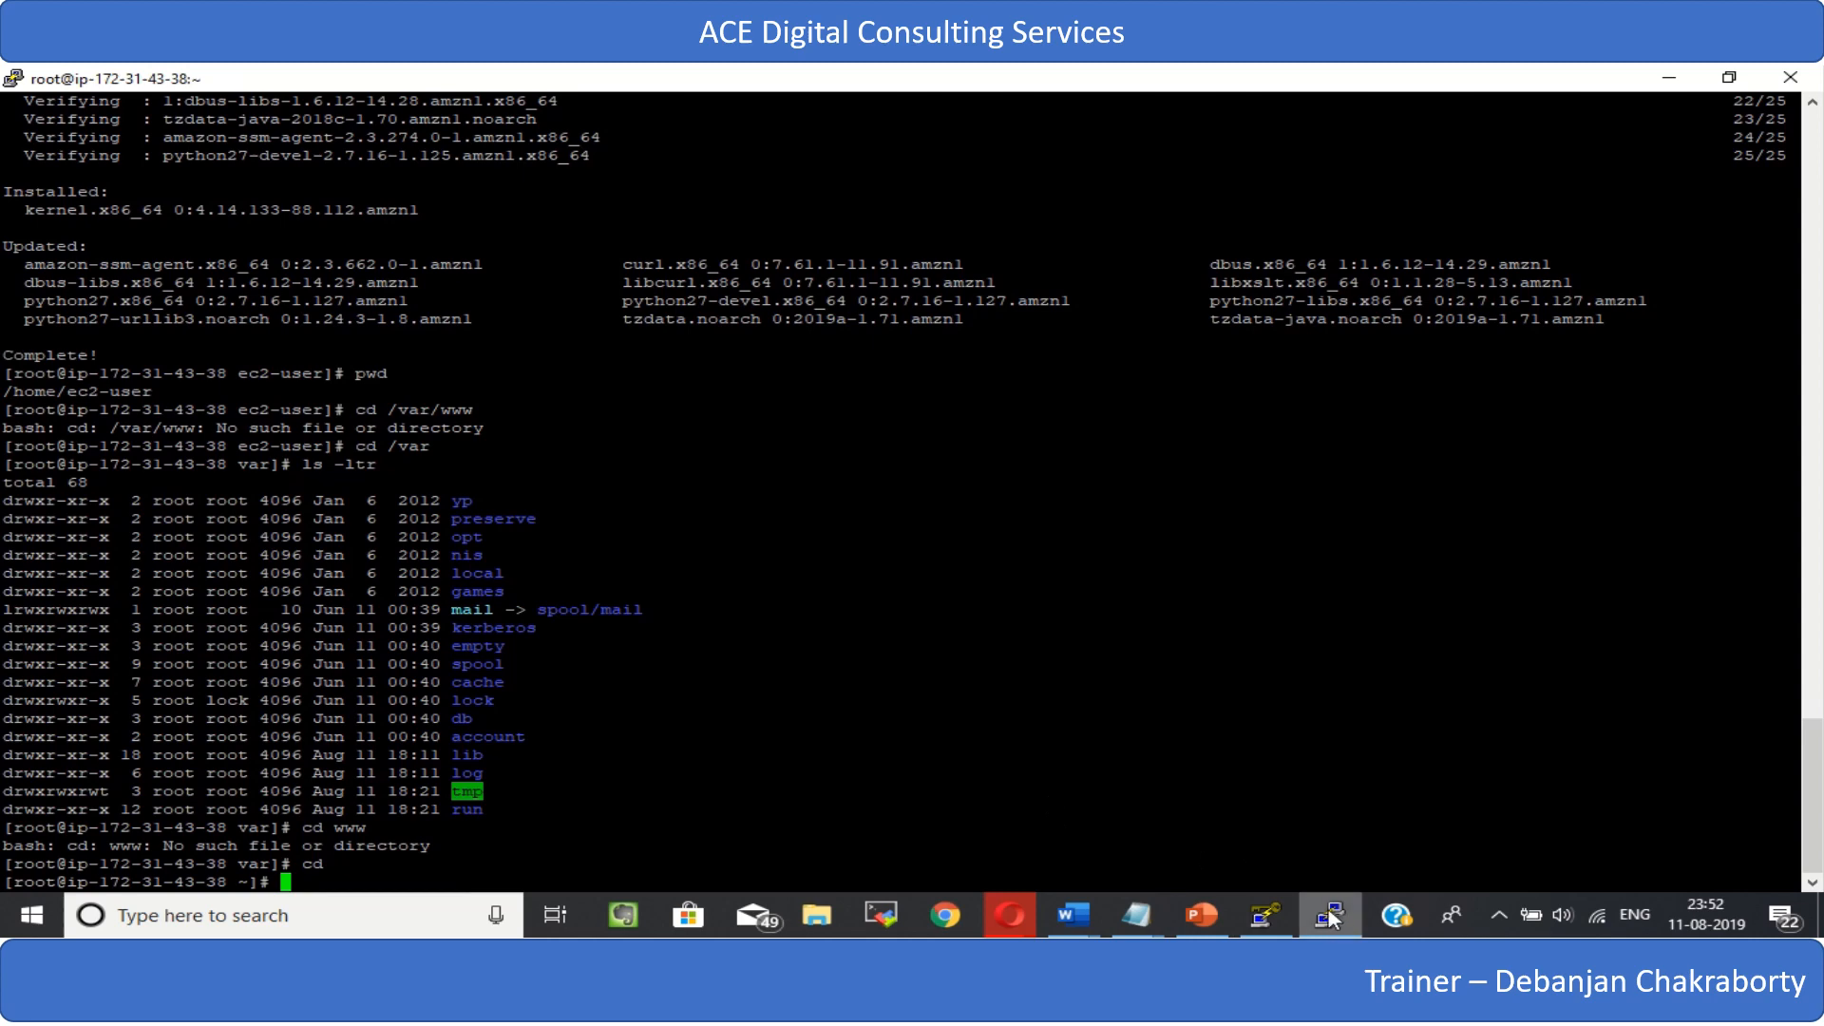
{"action": "left_click", "coordinate": [1127, 926]}
{"action": "left_click", "coordinate": [1283, 817]}
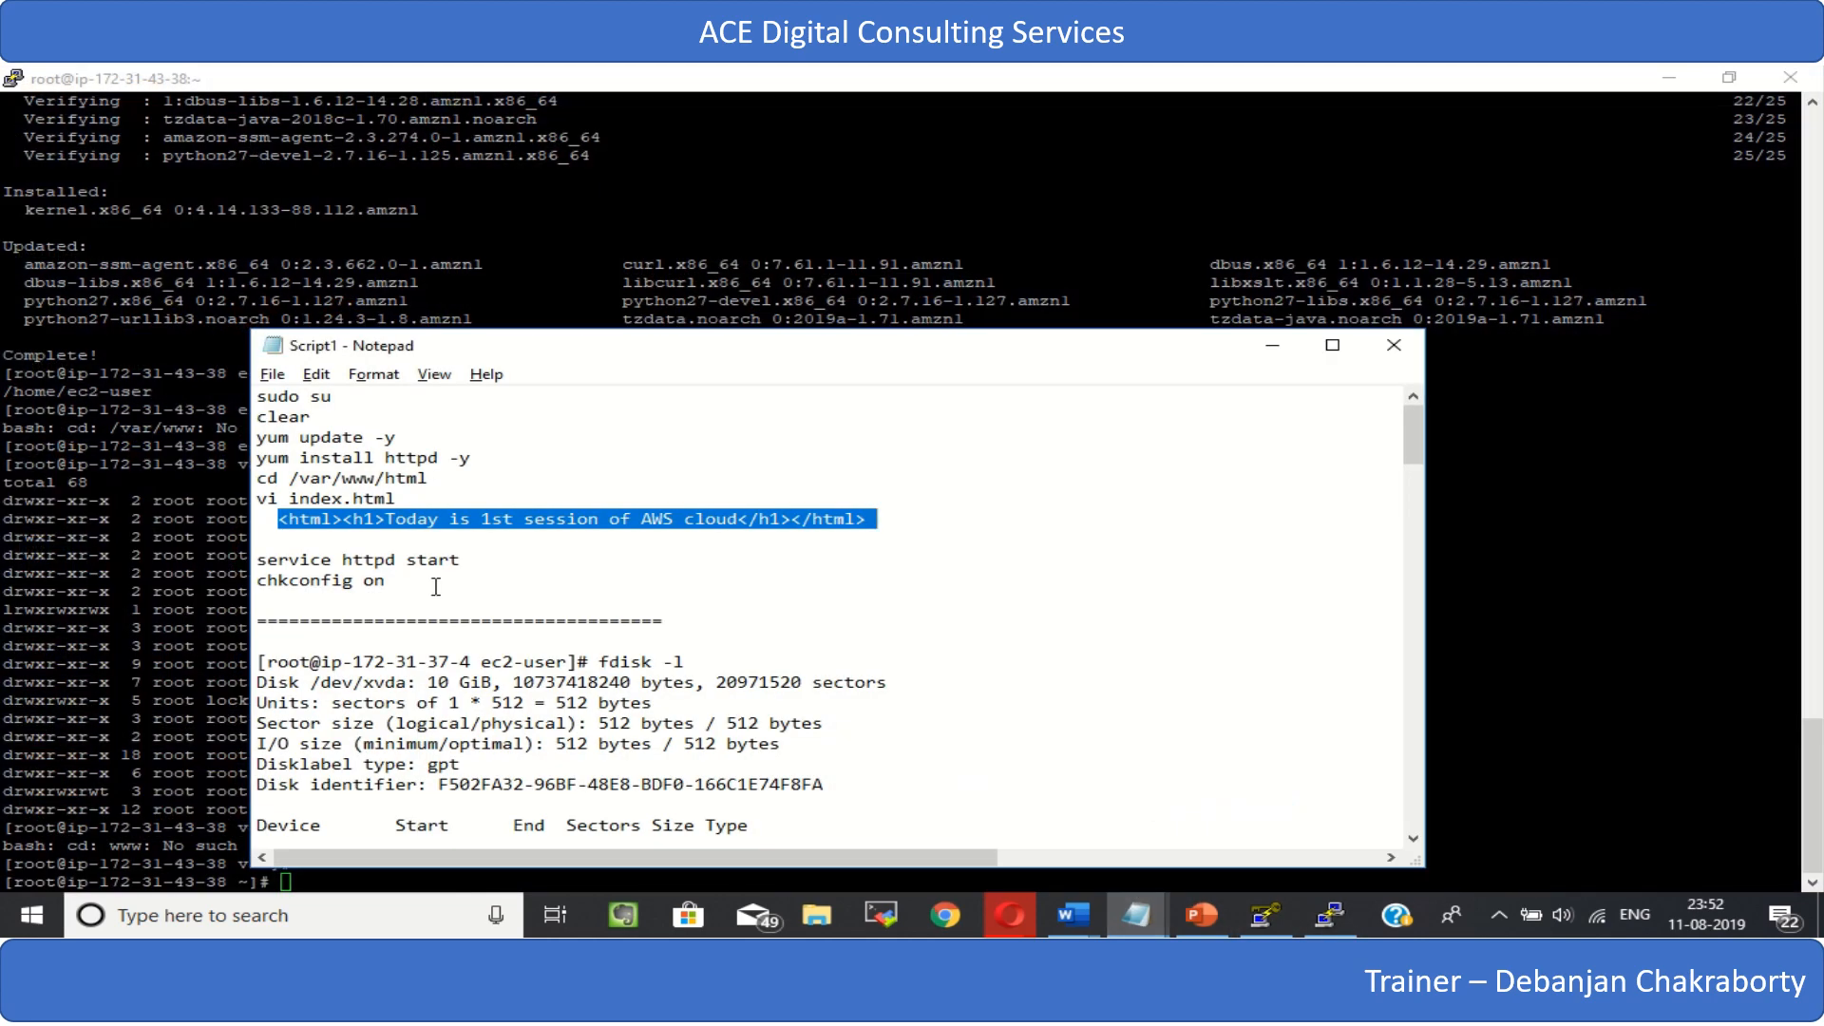
{"action": "left_click", "coordinate": [1273, 346]}
- Install the Apache web server with yum install httpd -y
{"action": "type", "text": "y"}
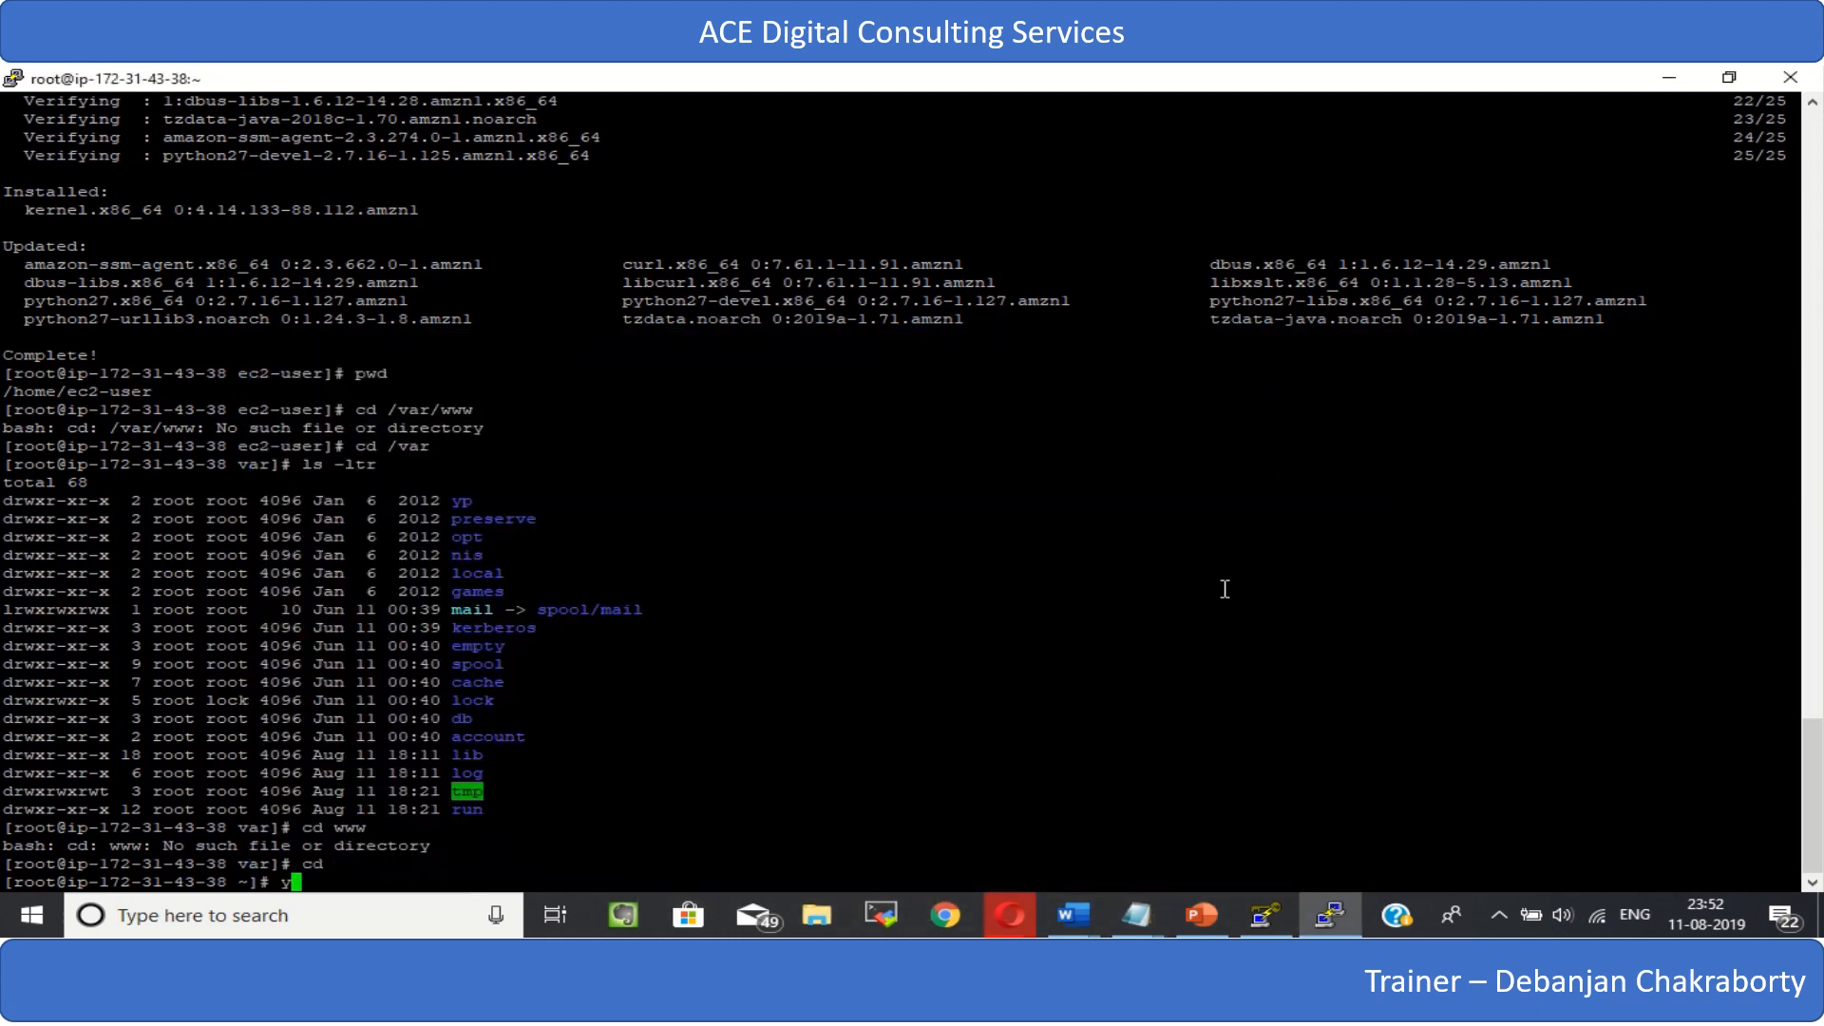
{"action": "type", "text": "um install httpd -y"}
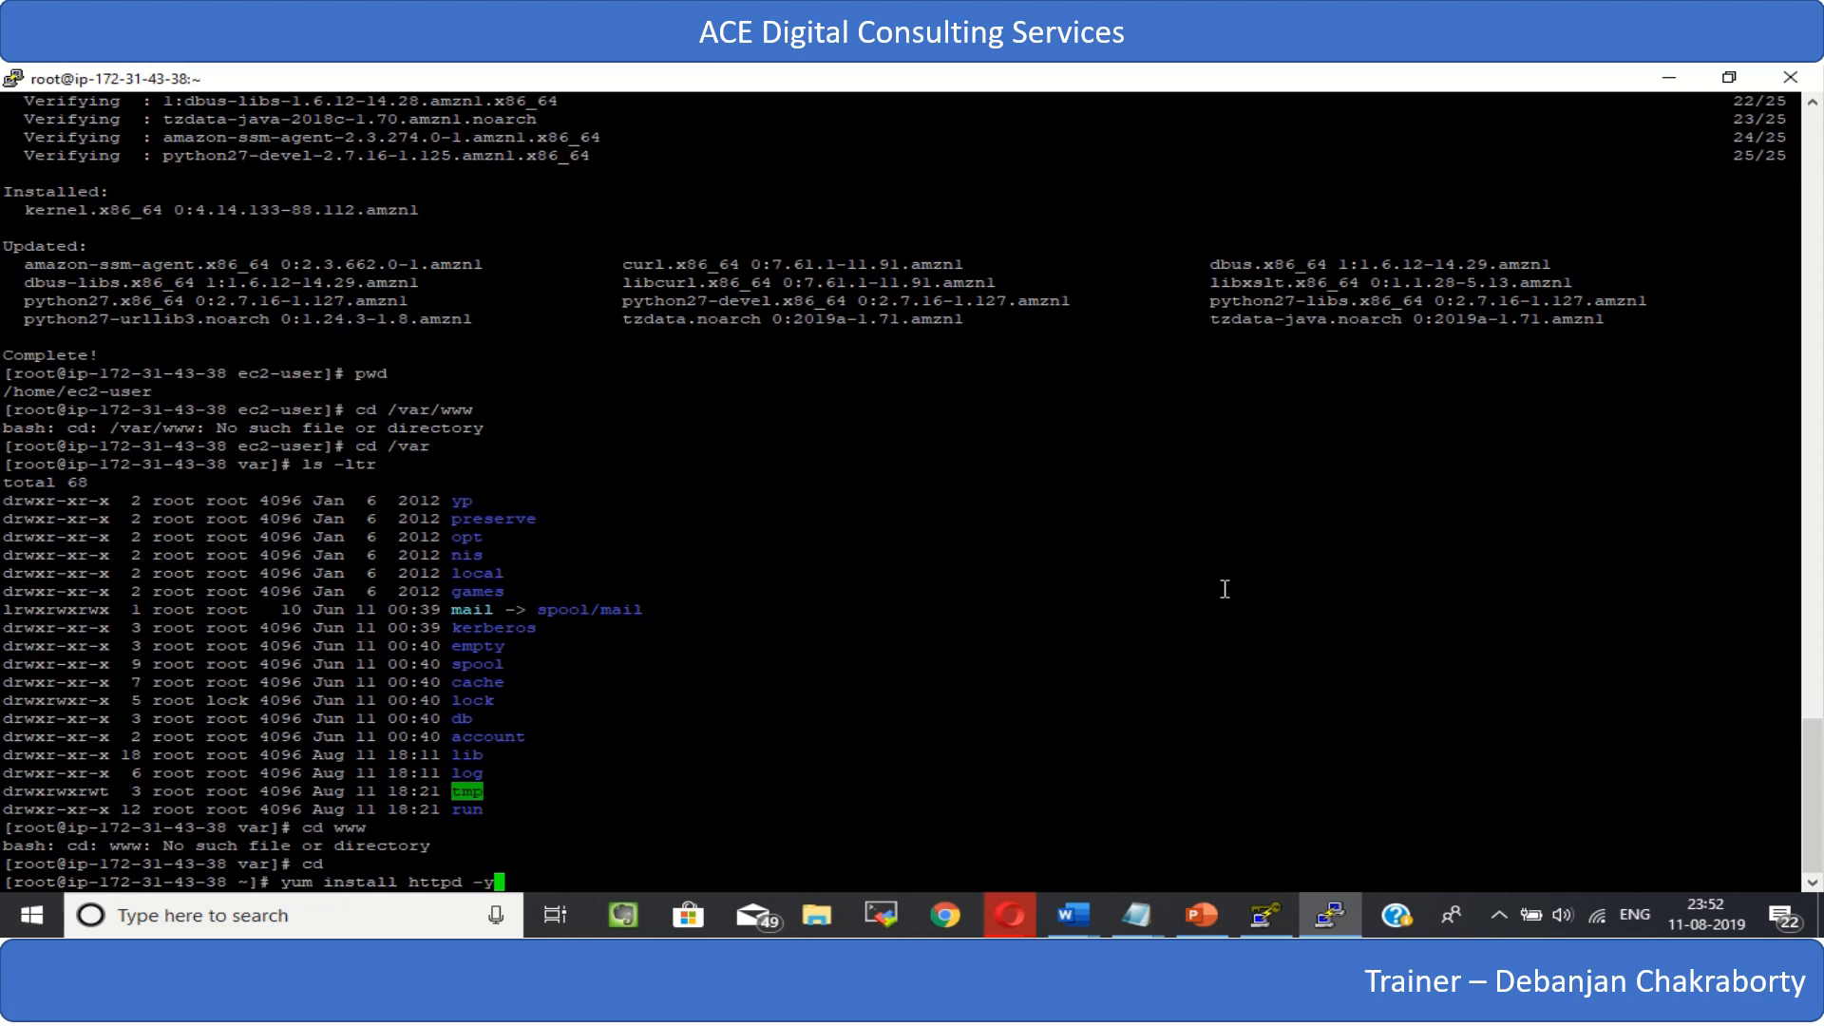
{"action": "key", "text": "Return"}
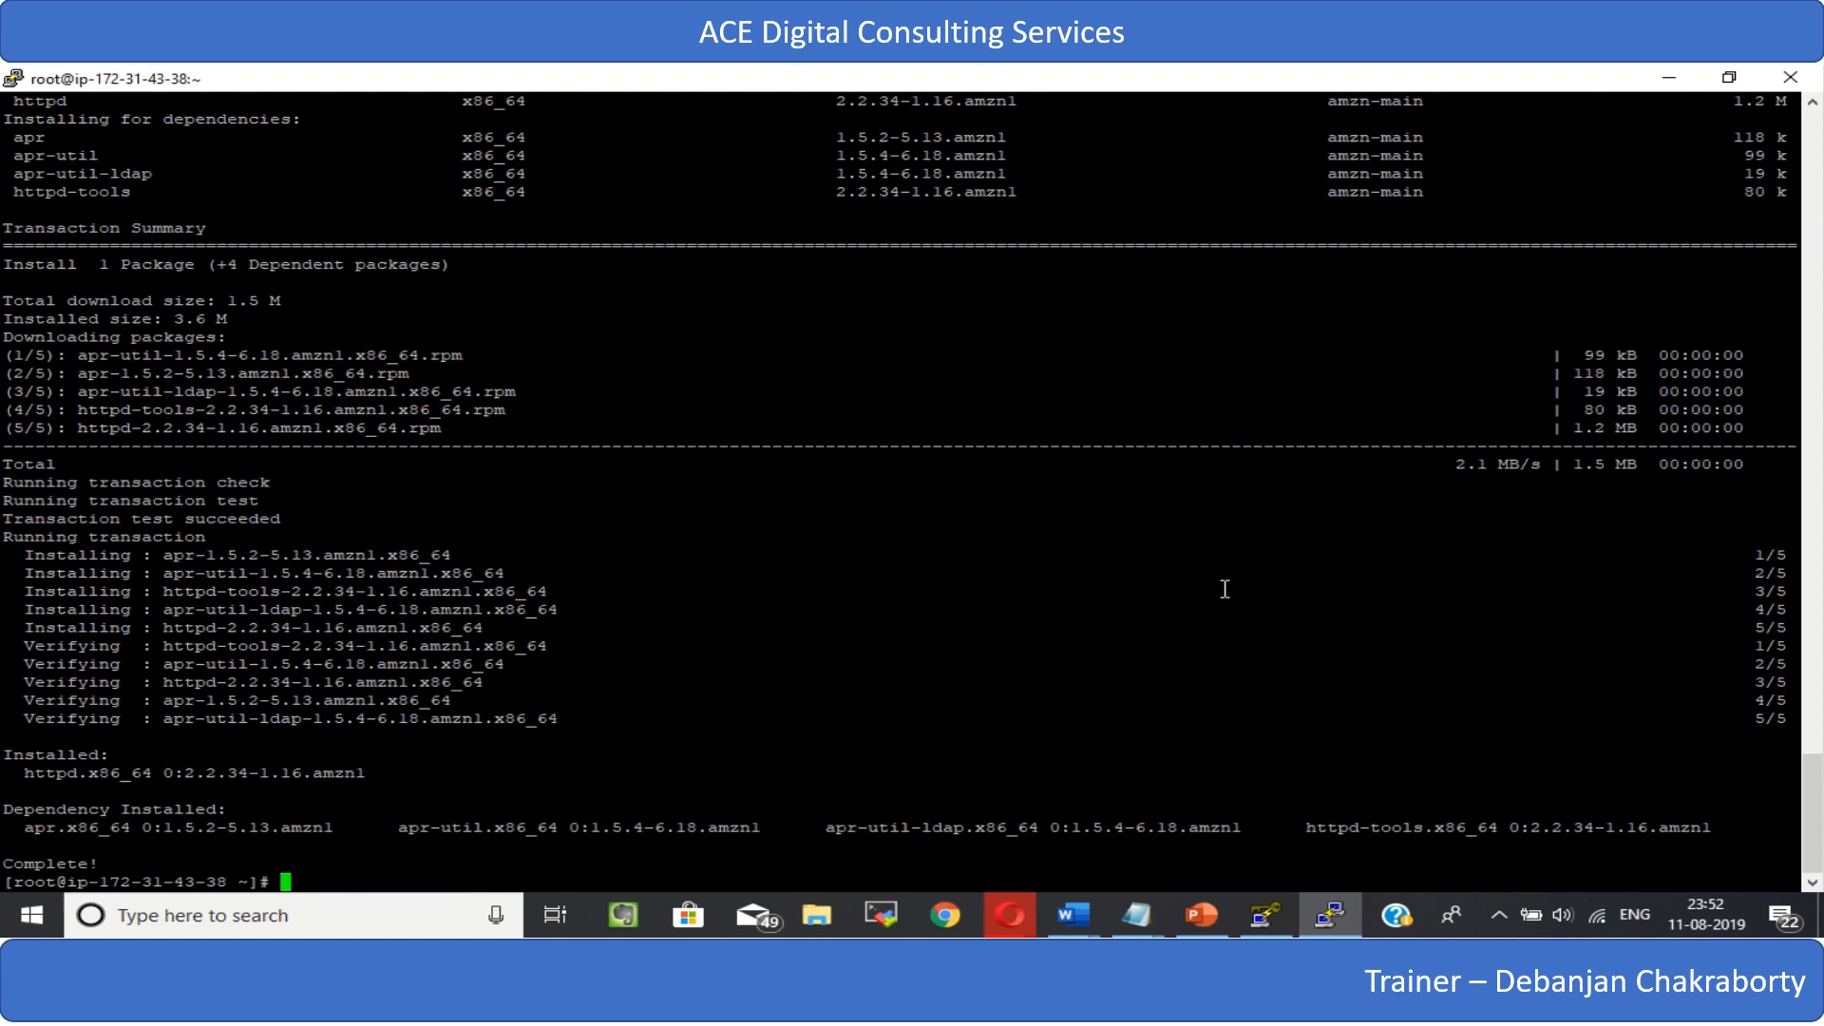
- Change to the web server's /var/www directory
{"action": "type", "text": "cd /"}
{"action": "type", "text": "c"}
{"action": "key", "text": "BackSpace"}
{"action": "type", "text": "var/www"}
{"action": "key", "text": "Return"}
- Change into the html subdirectory and print the working directory with pwd
{"action": "type", "text": "cd "}
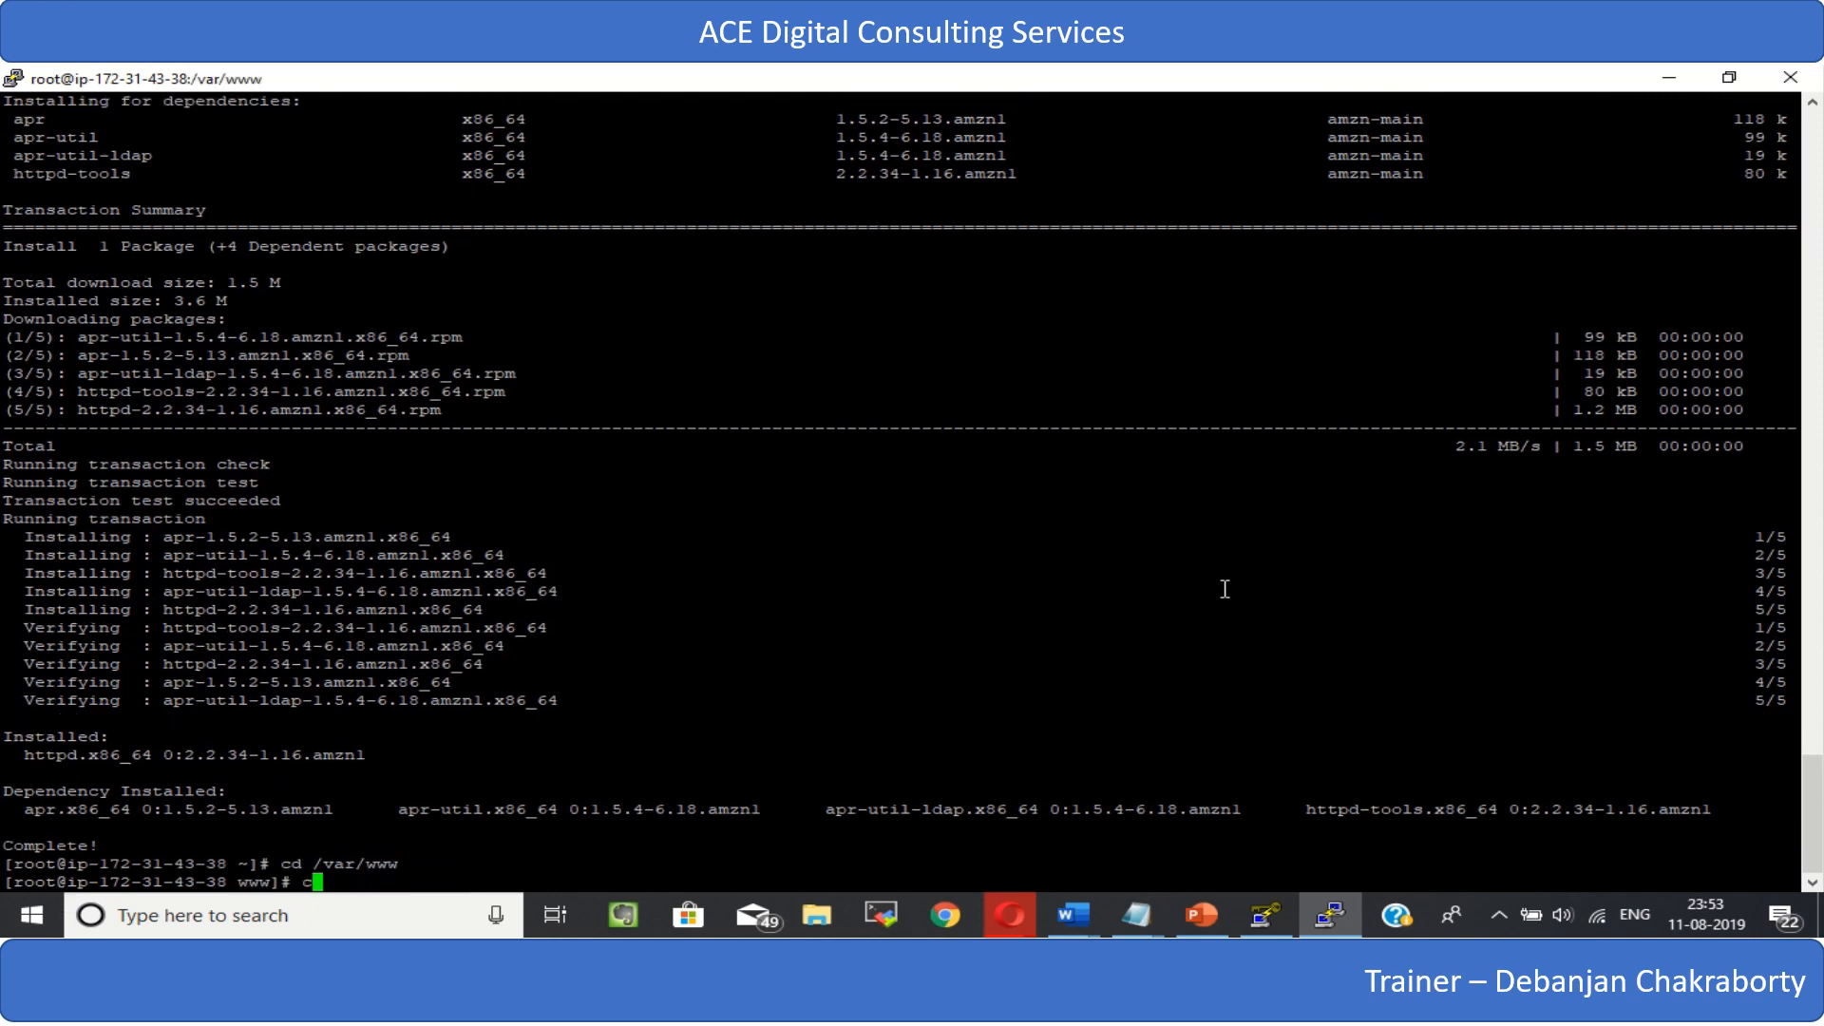
{"action": "type", "text": "html"}
{"action": "key", "text": "Return"}
{"action": "type", "text": "pwd"}
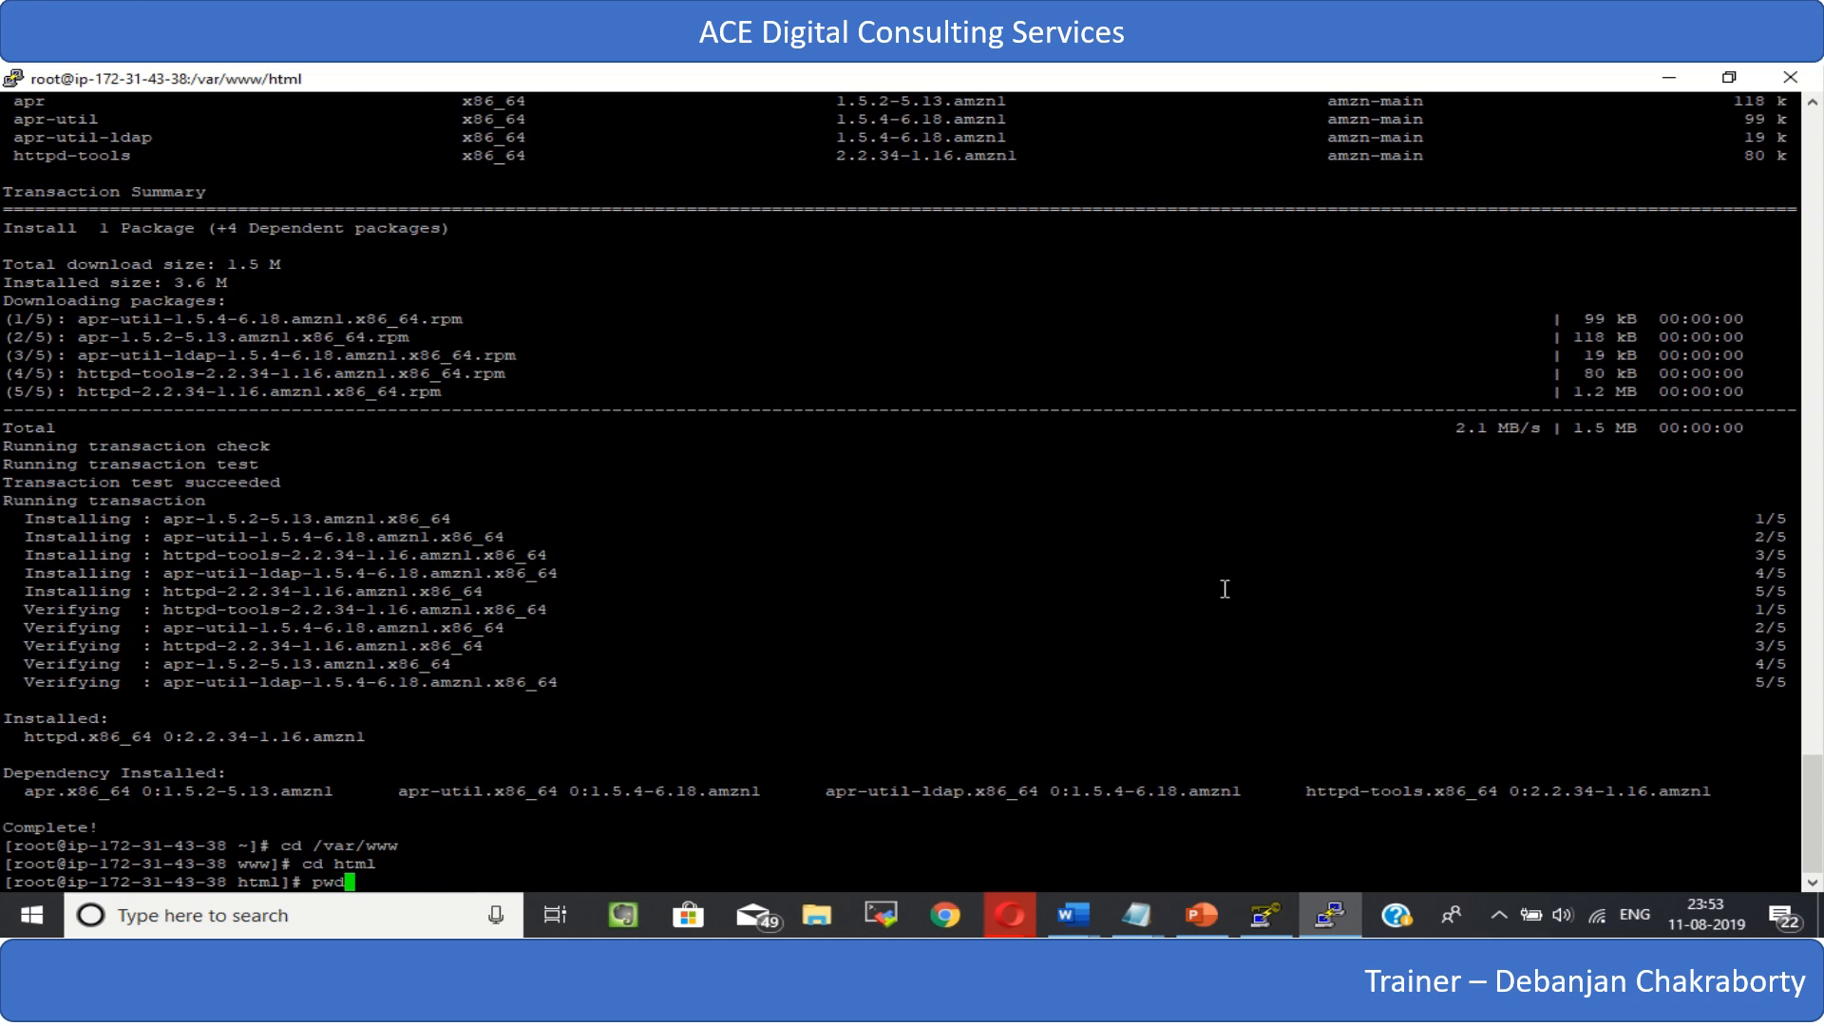
{"action": "key", "text": "Return"}
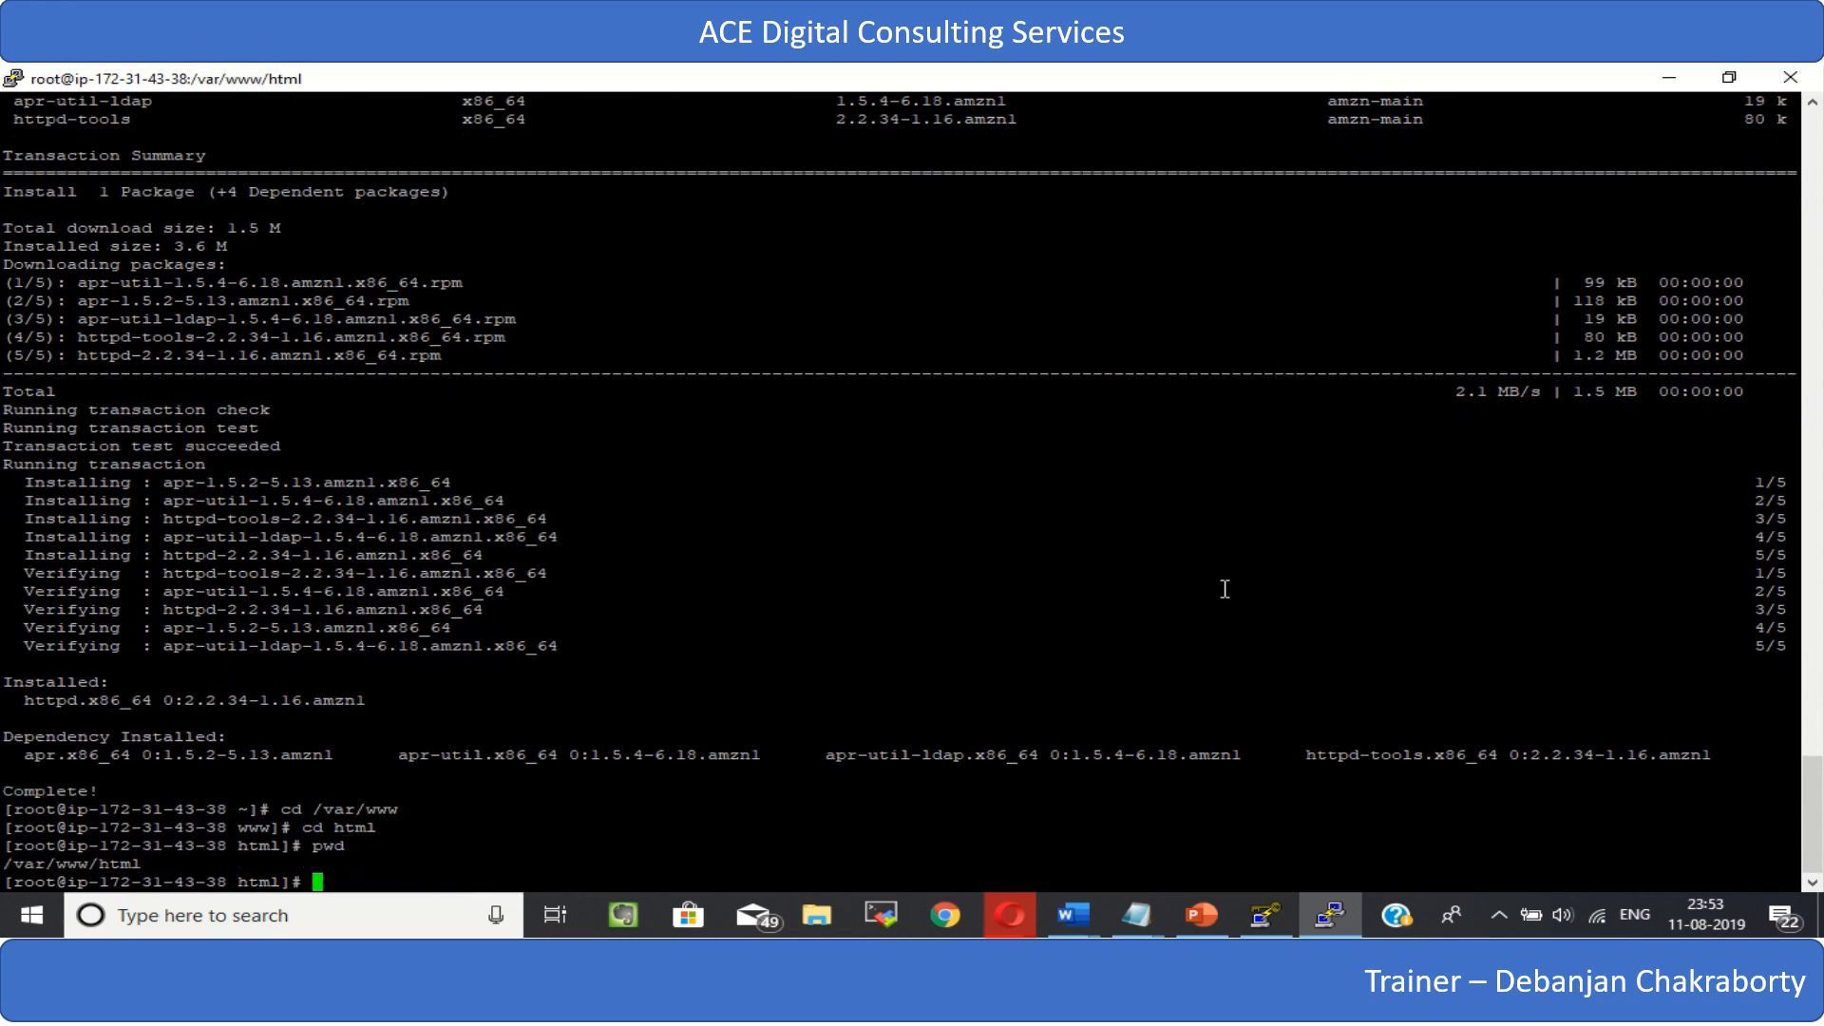
- Create a new file index.html in vi and enter insert mode
{"action": "type", "text": "vi index.html"}
{"action": "key", "text": "Return"}
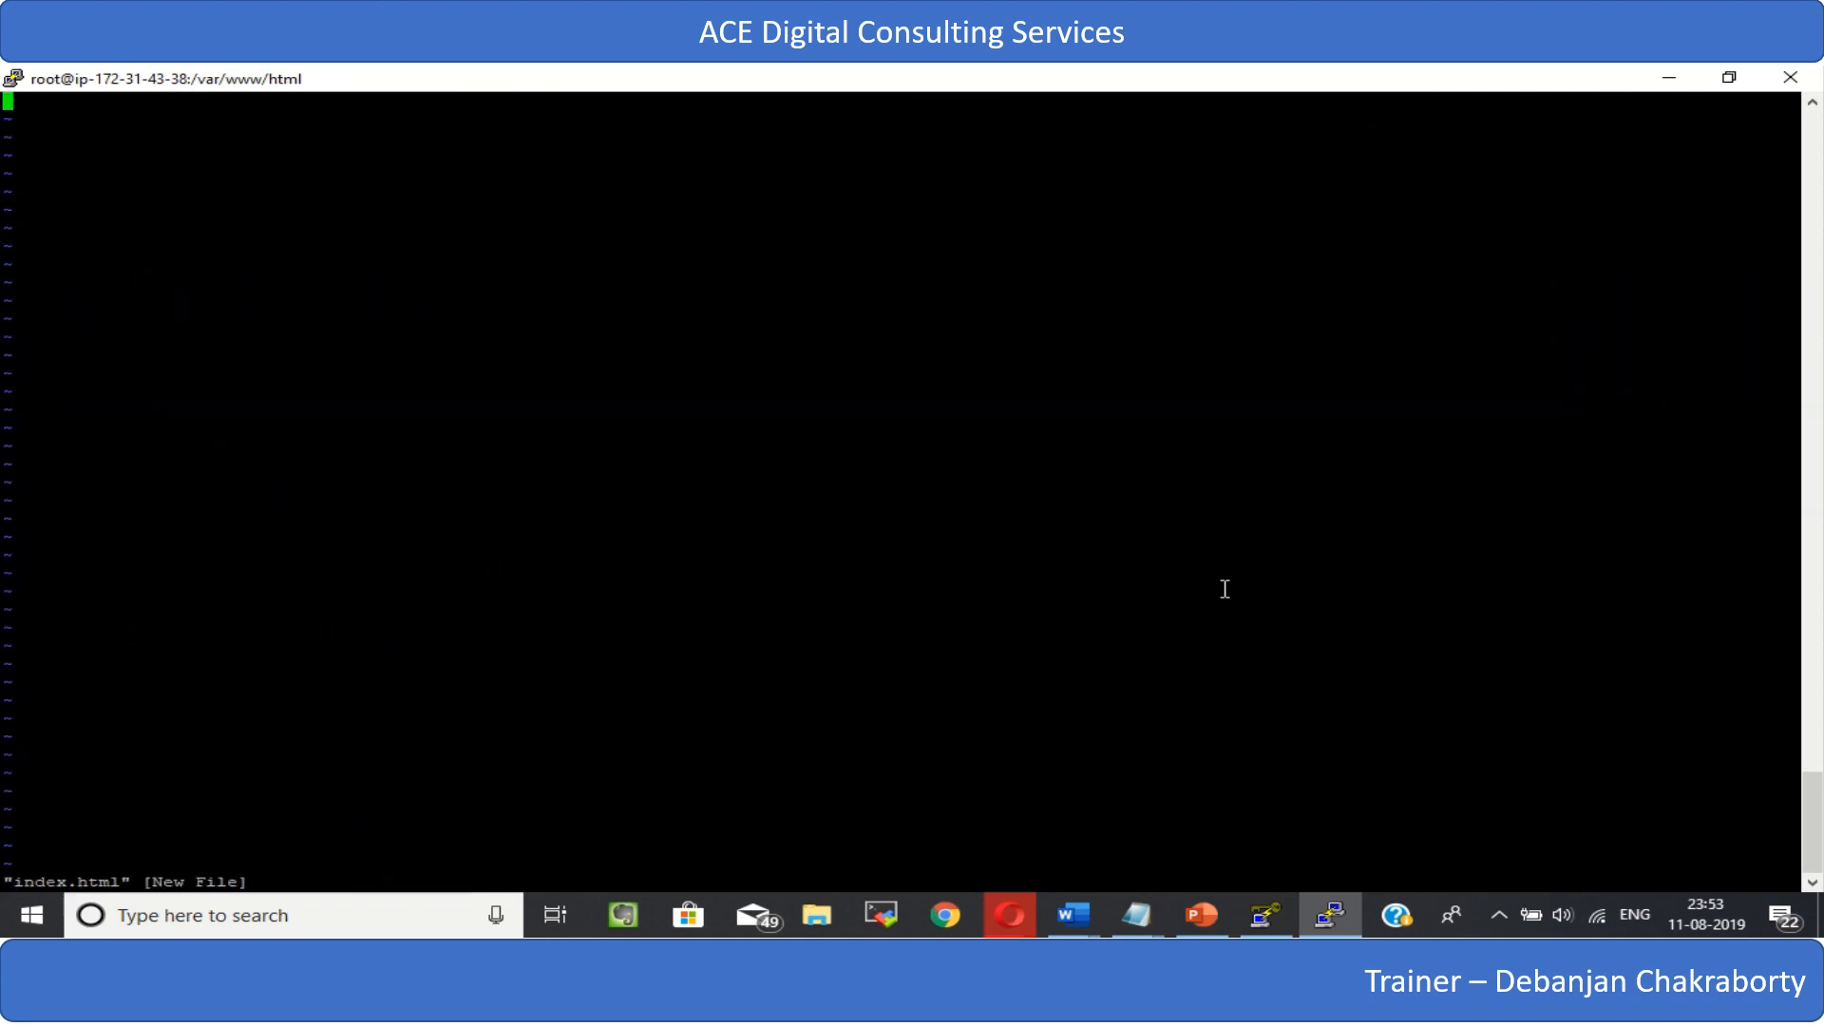
{"action": "key", "text": "i"}
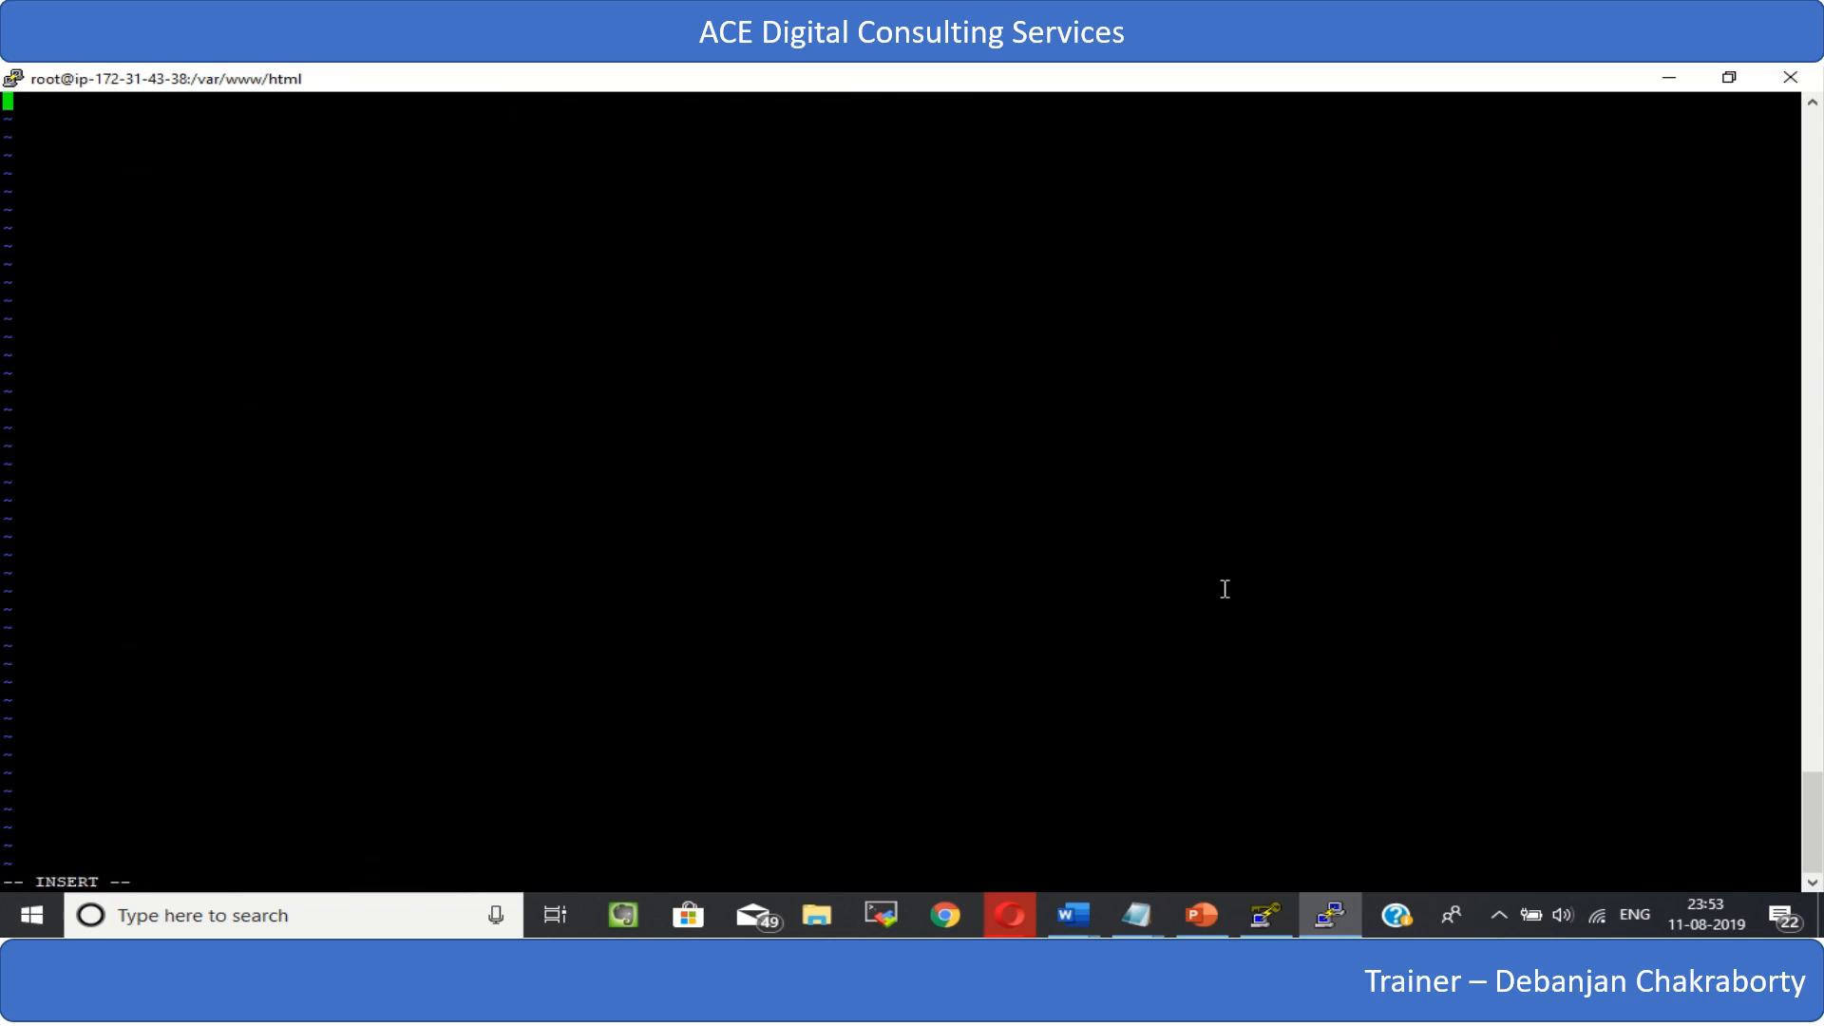
- Enter opening <html><h1> tags followed by the heading text "Today is my first Class of EC2 Instance"
{"action": "type", "text": "<html><h1> Today is my "}
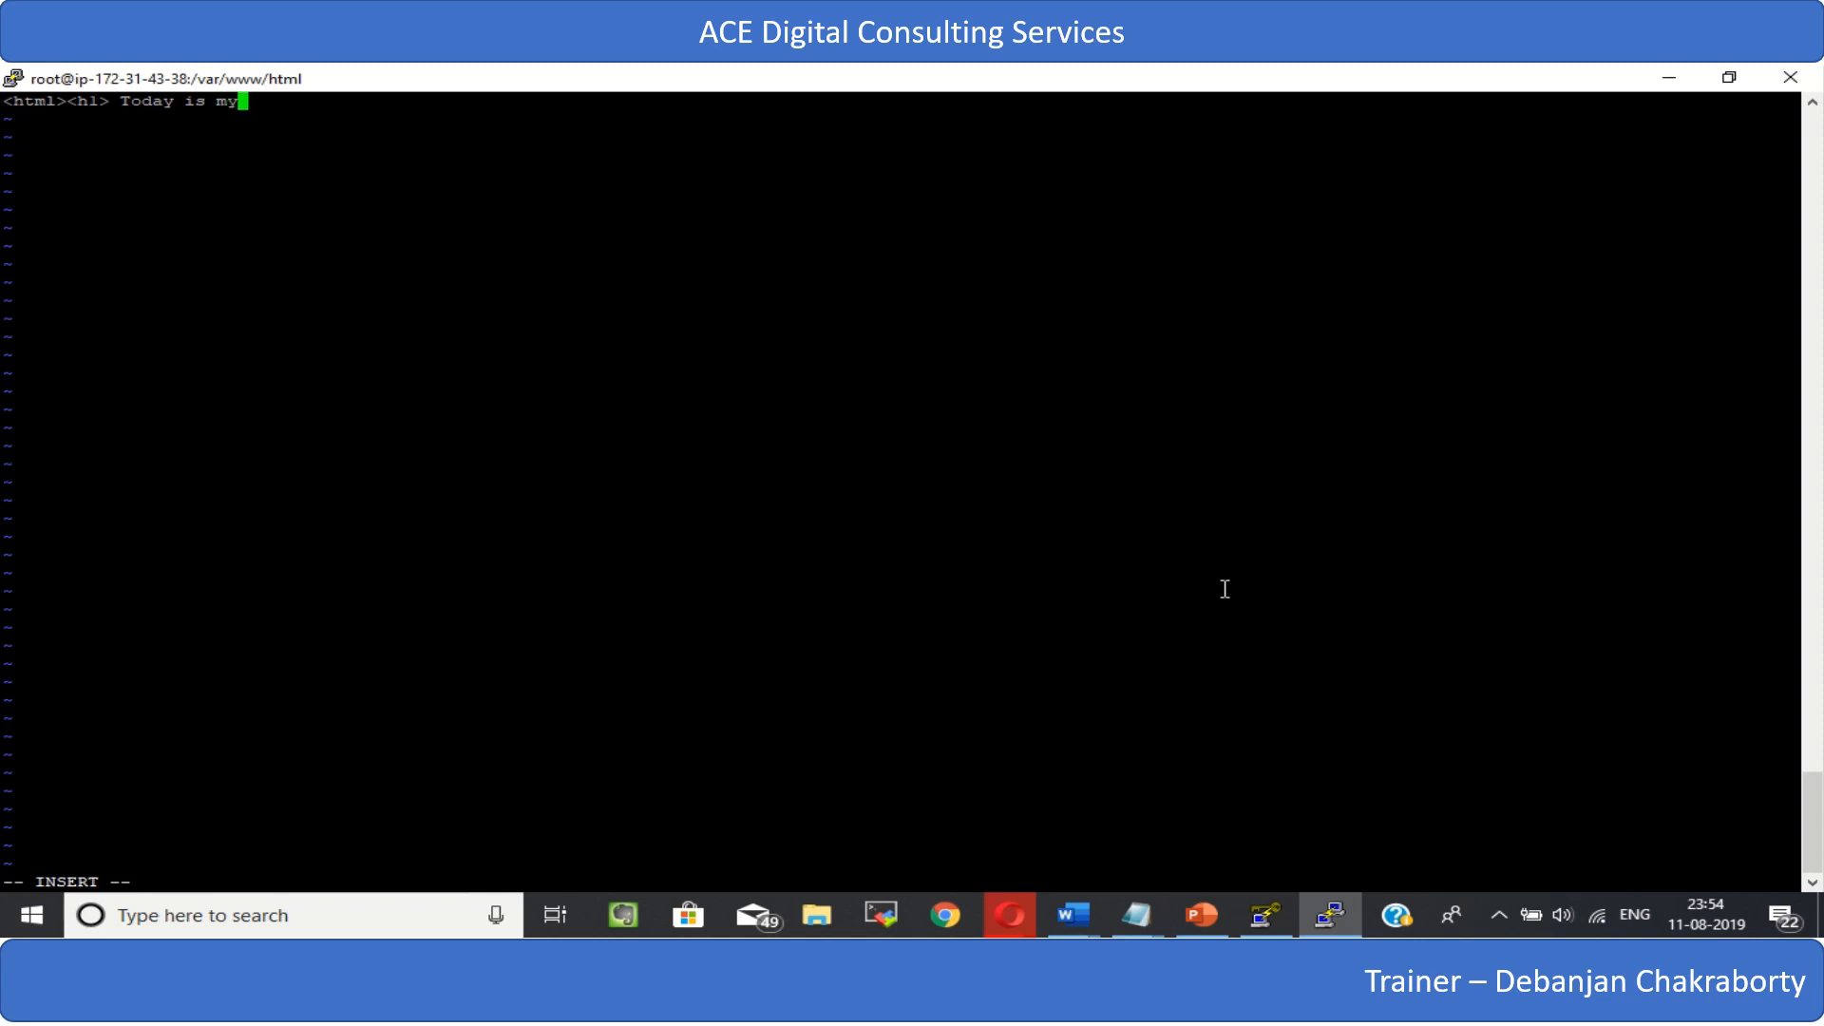
{"action": "type", "text": "fi"}
{"action": "key", "text": "BackSpace"}
{"action": "key", "text": "BackSpace"}
{"action": "type", "text": "F"}
{"action": "key", "text": "BackSpace"}
{"action": "type", "text": "first Class of EC2 Instance"}
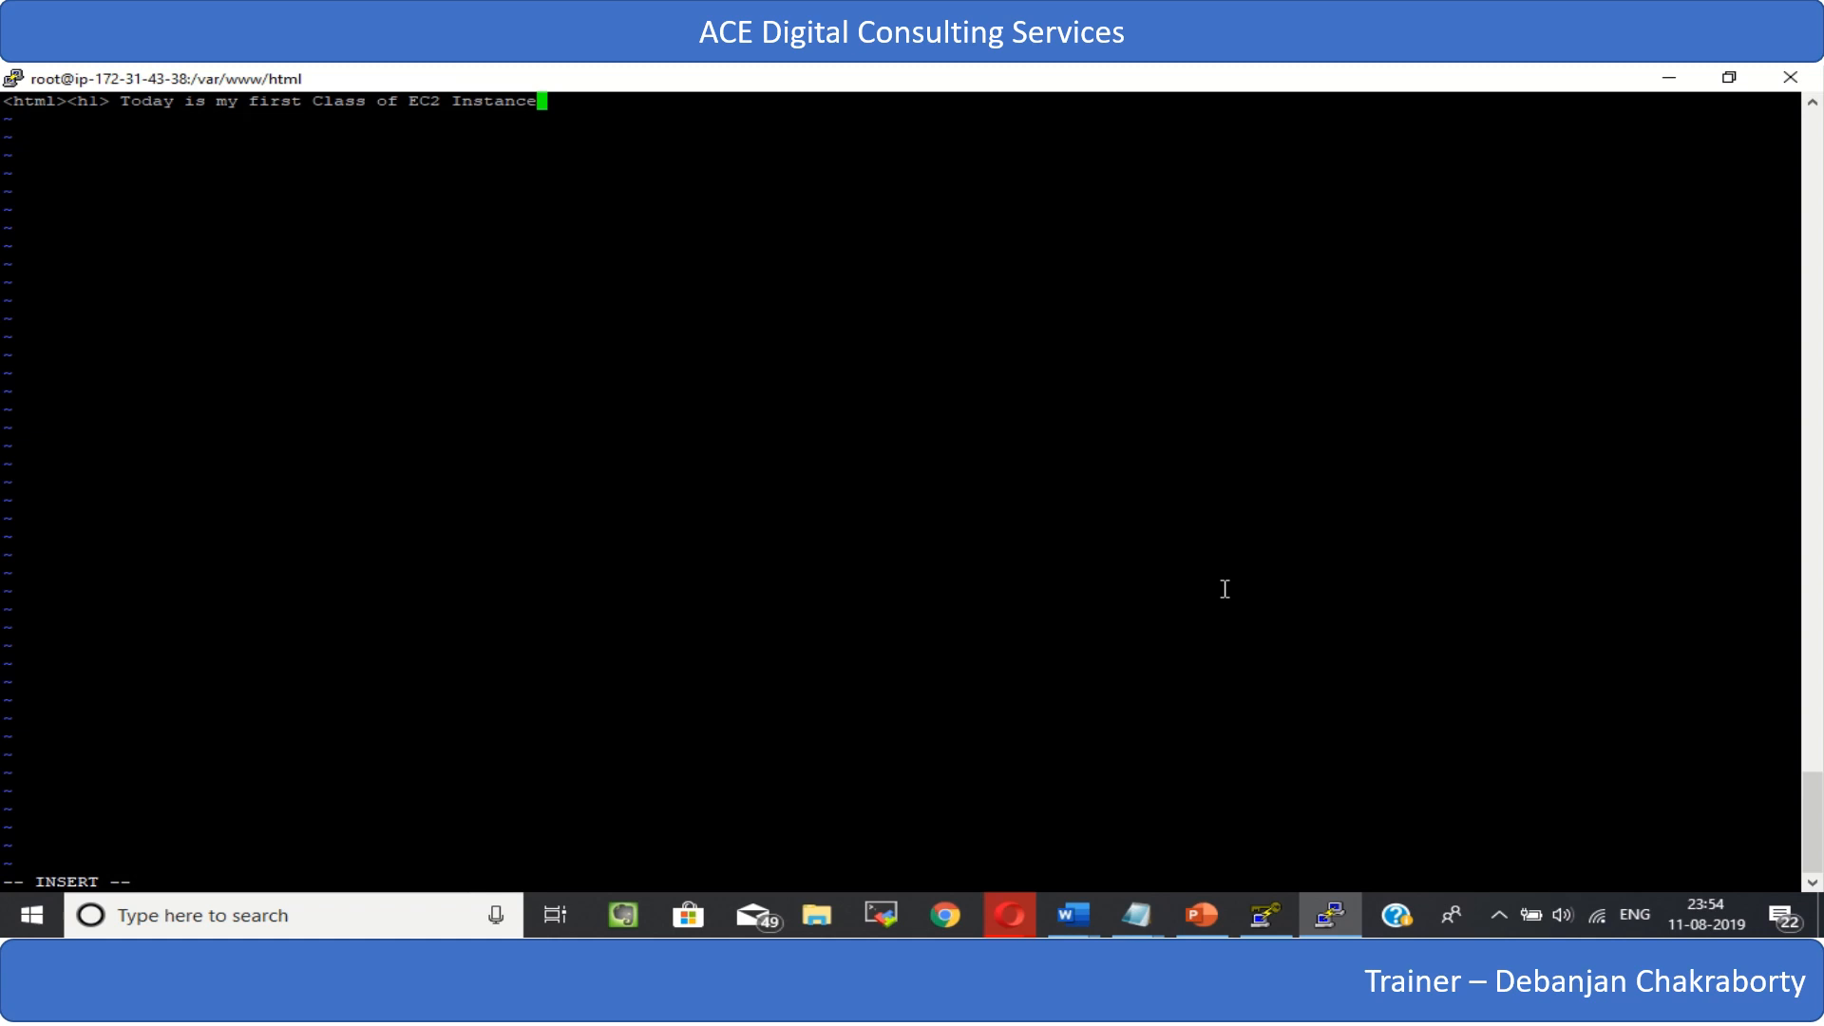
{"action": "type", "text": "</h1></html>"}
- Add the closing </h1></html> tags after the heading text and leave insert mode
{"action": "key", "text": "Escape"}
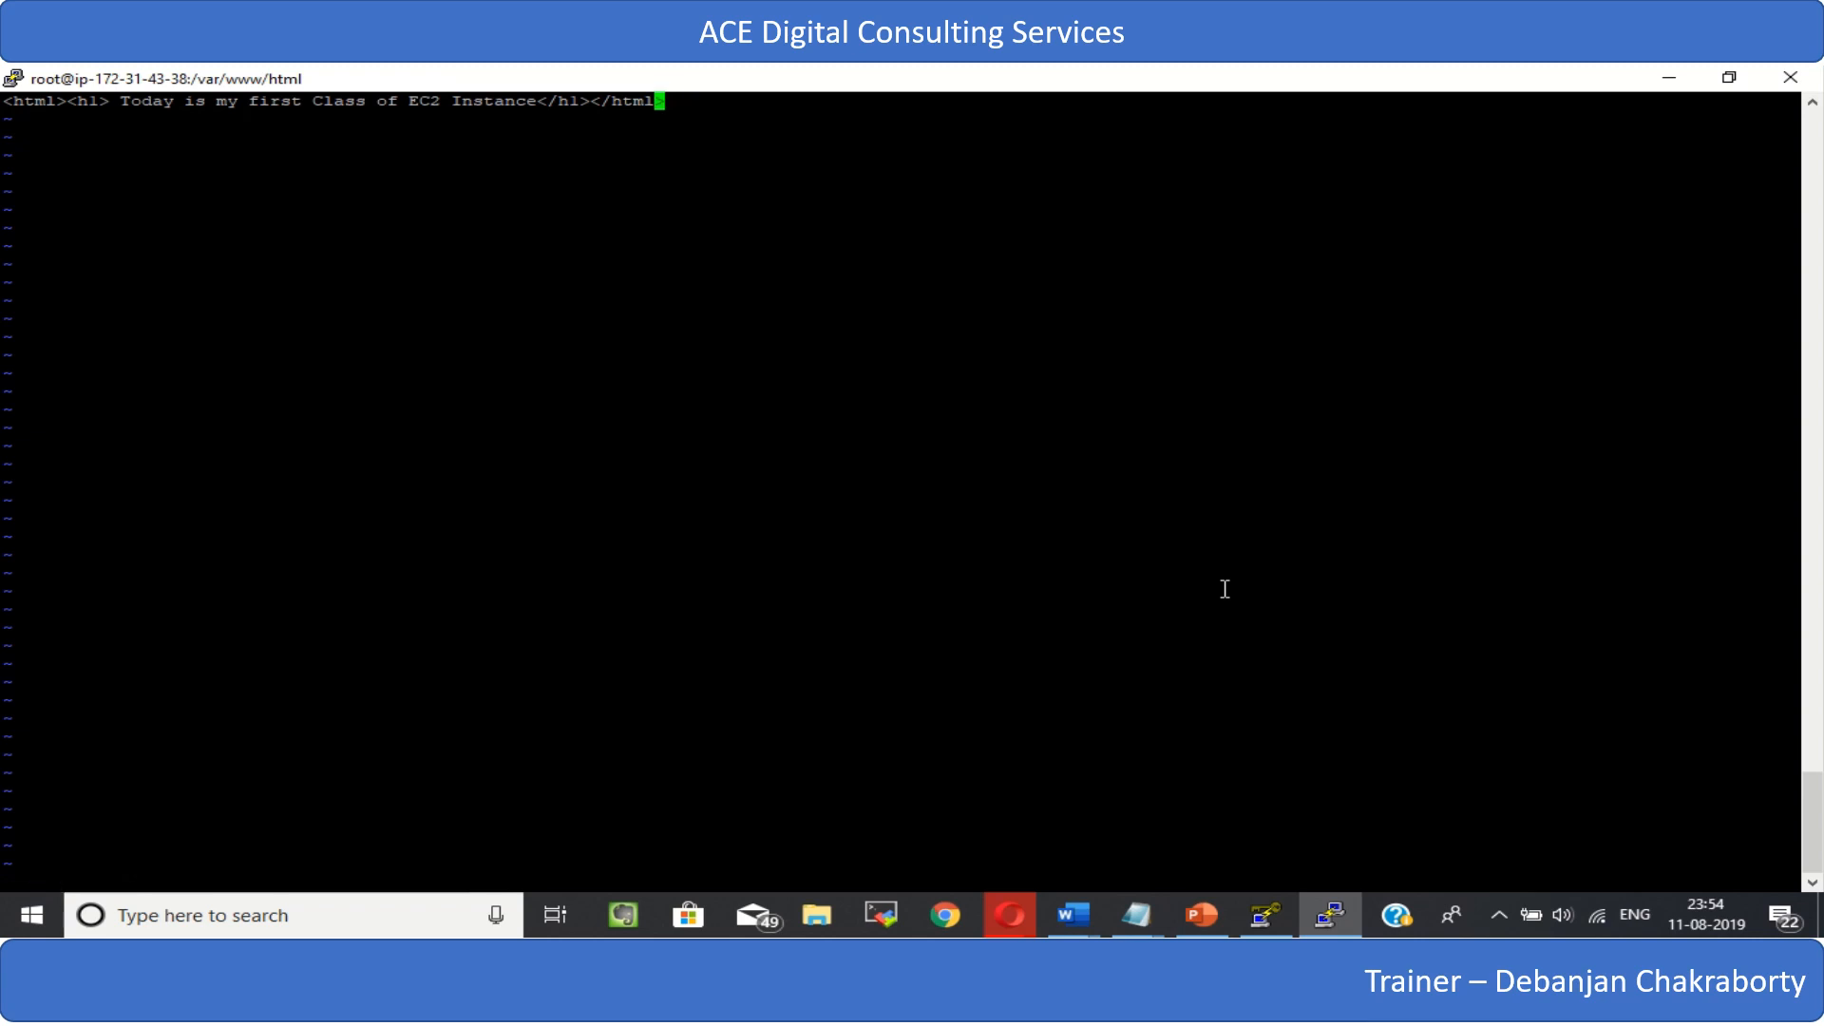
- Save index.html and quit vi with :wq, and list the directory with ls -ltr
{"action": "key", "text": "shift+colon"}
{"action": "type", "text": "wq"}
{"action": "key", "text": "Return"}
{"action": "type", "text": "ls -ltr"}
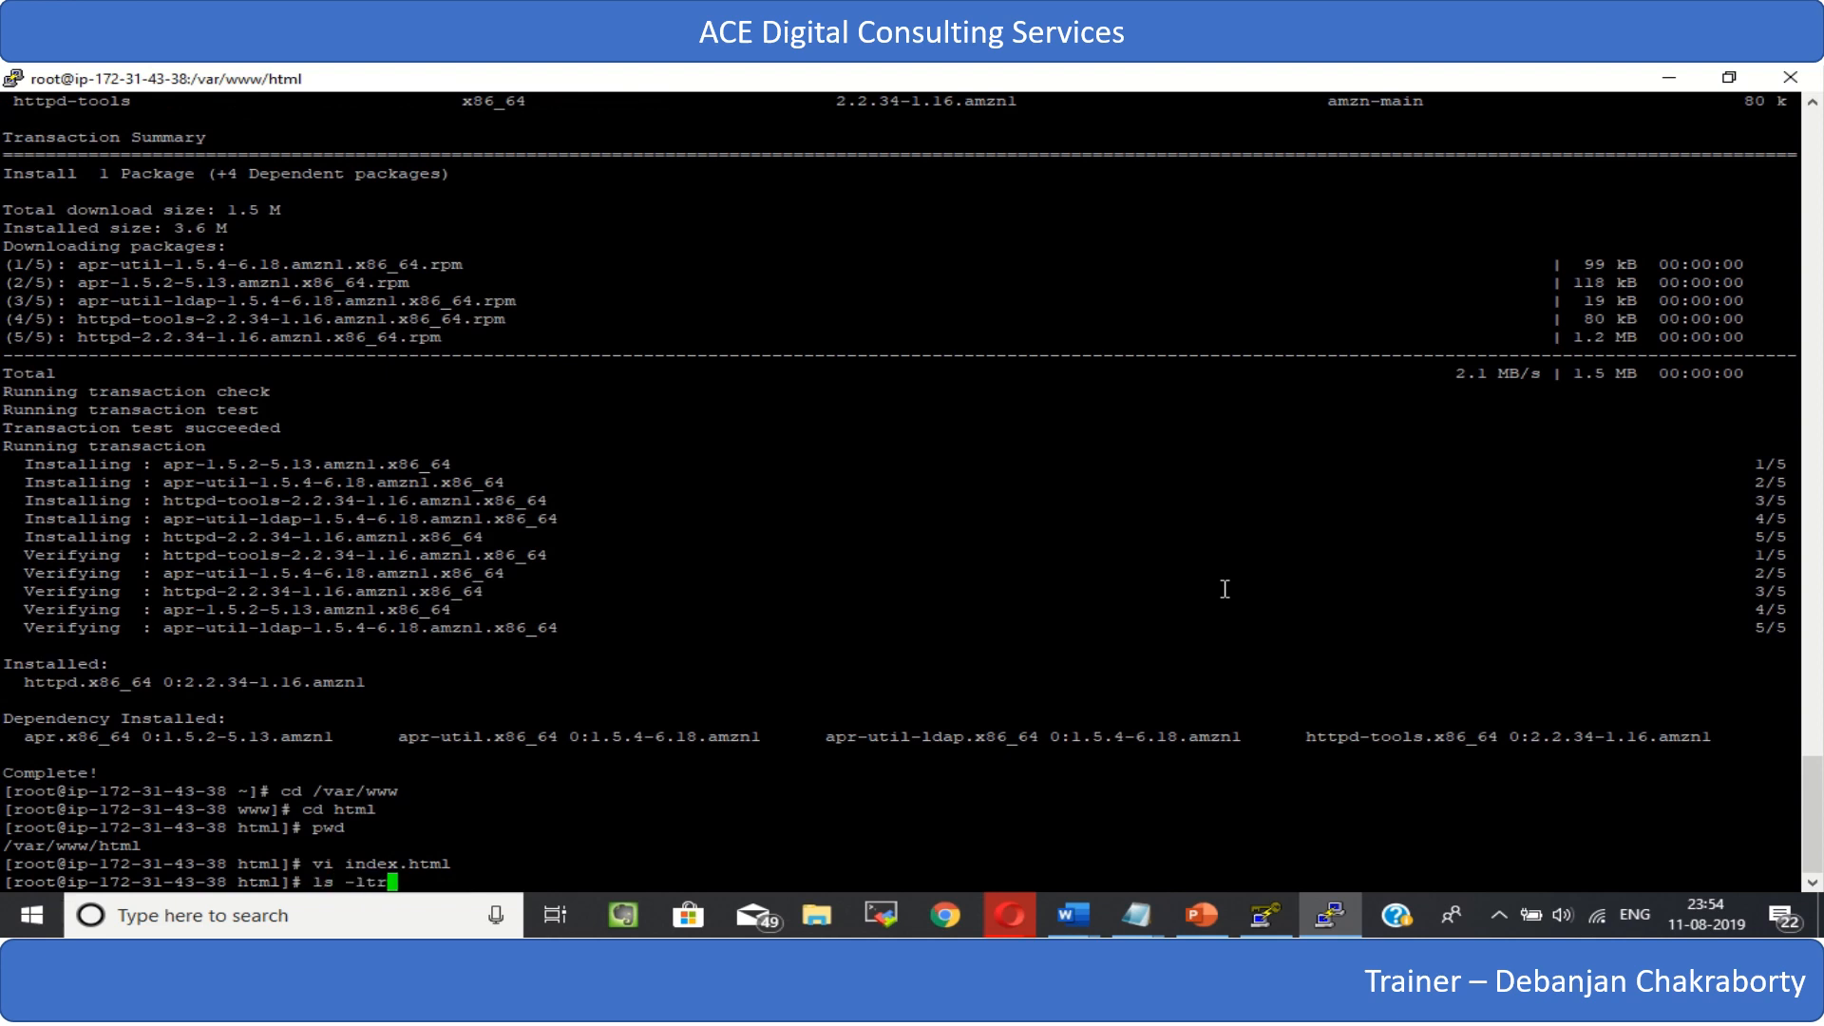
{"action": "key", "text": "Return"}
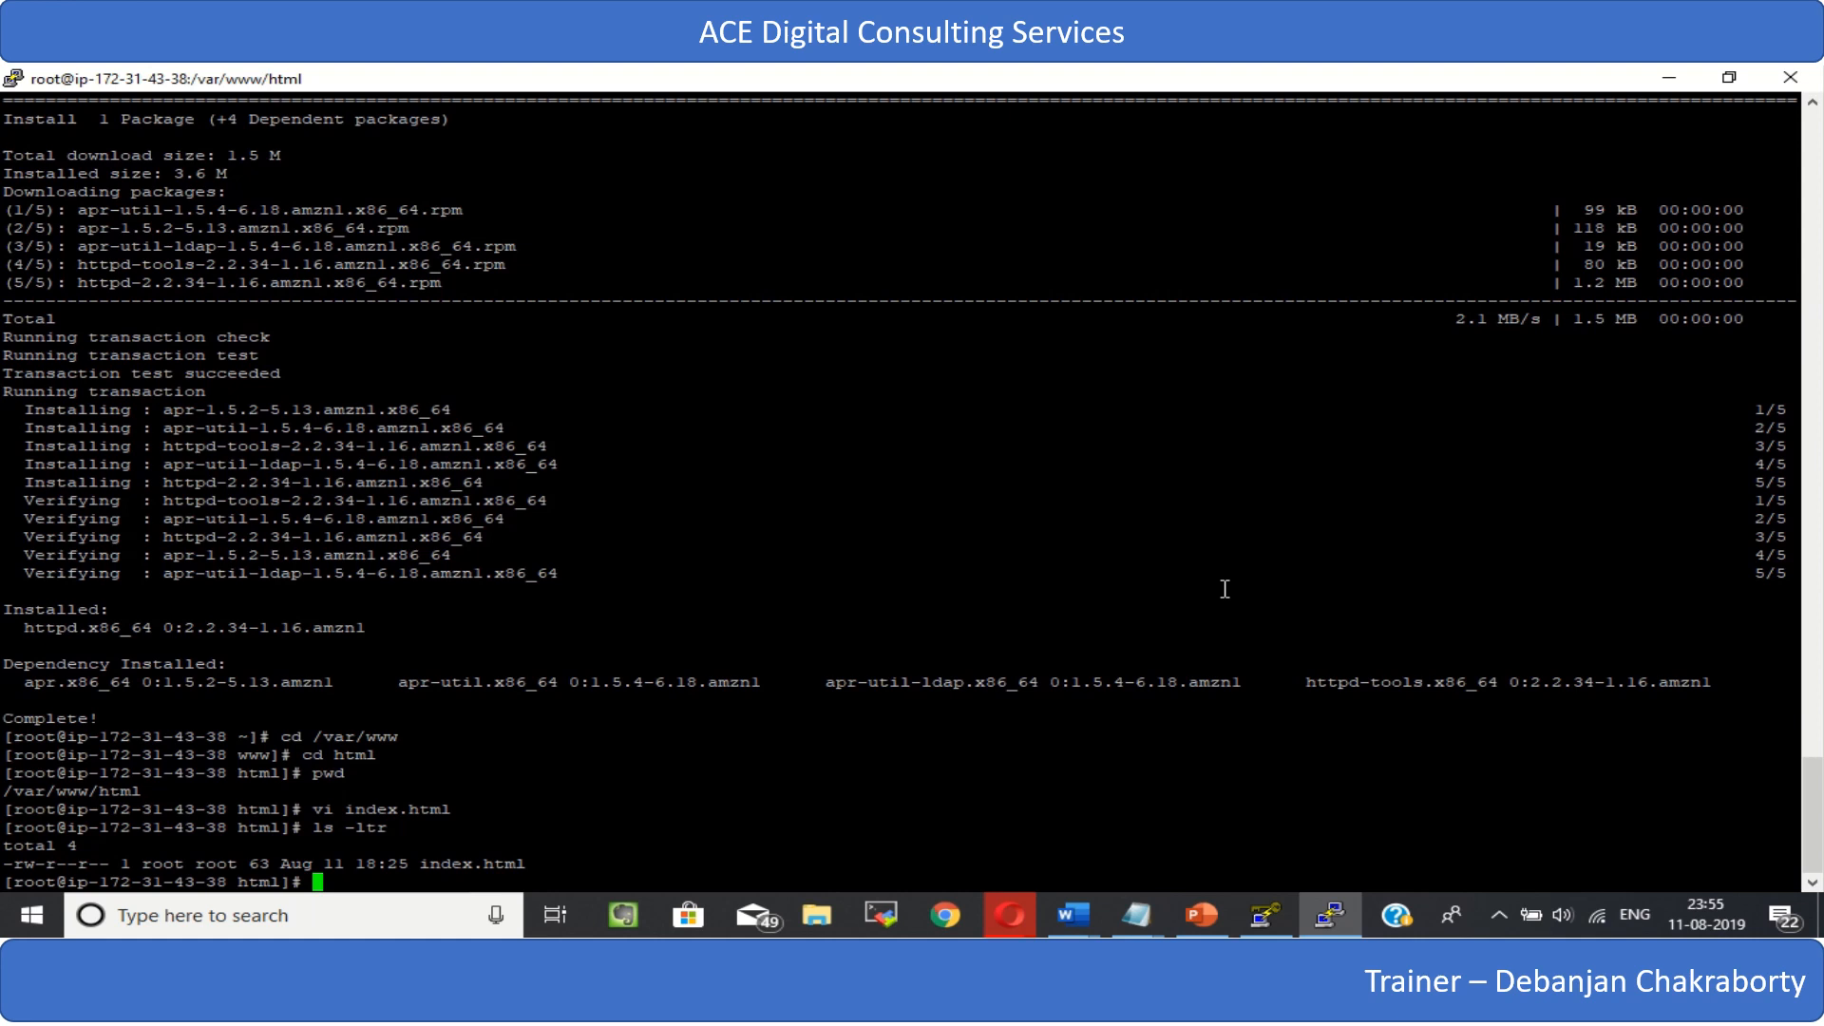
- Start the Apache web server with service httpd start
{"action": "type", "text": "service httpd start"}
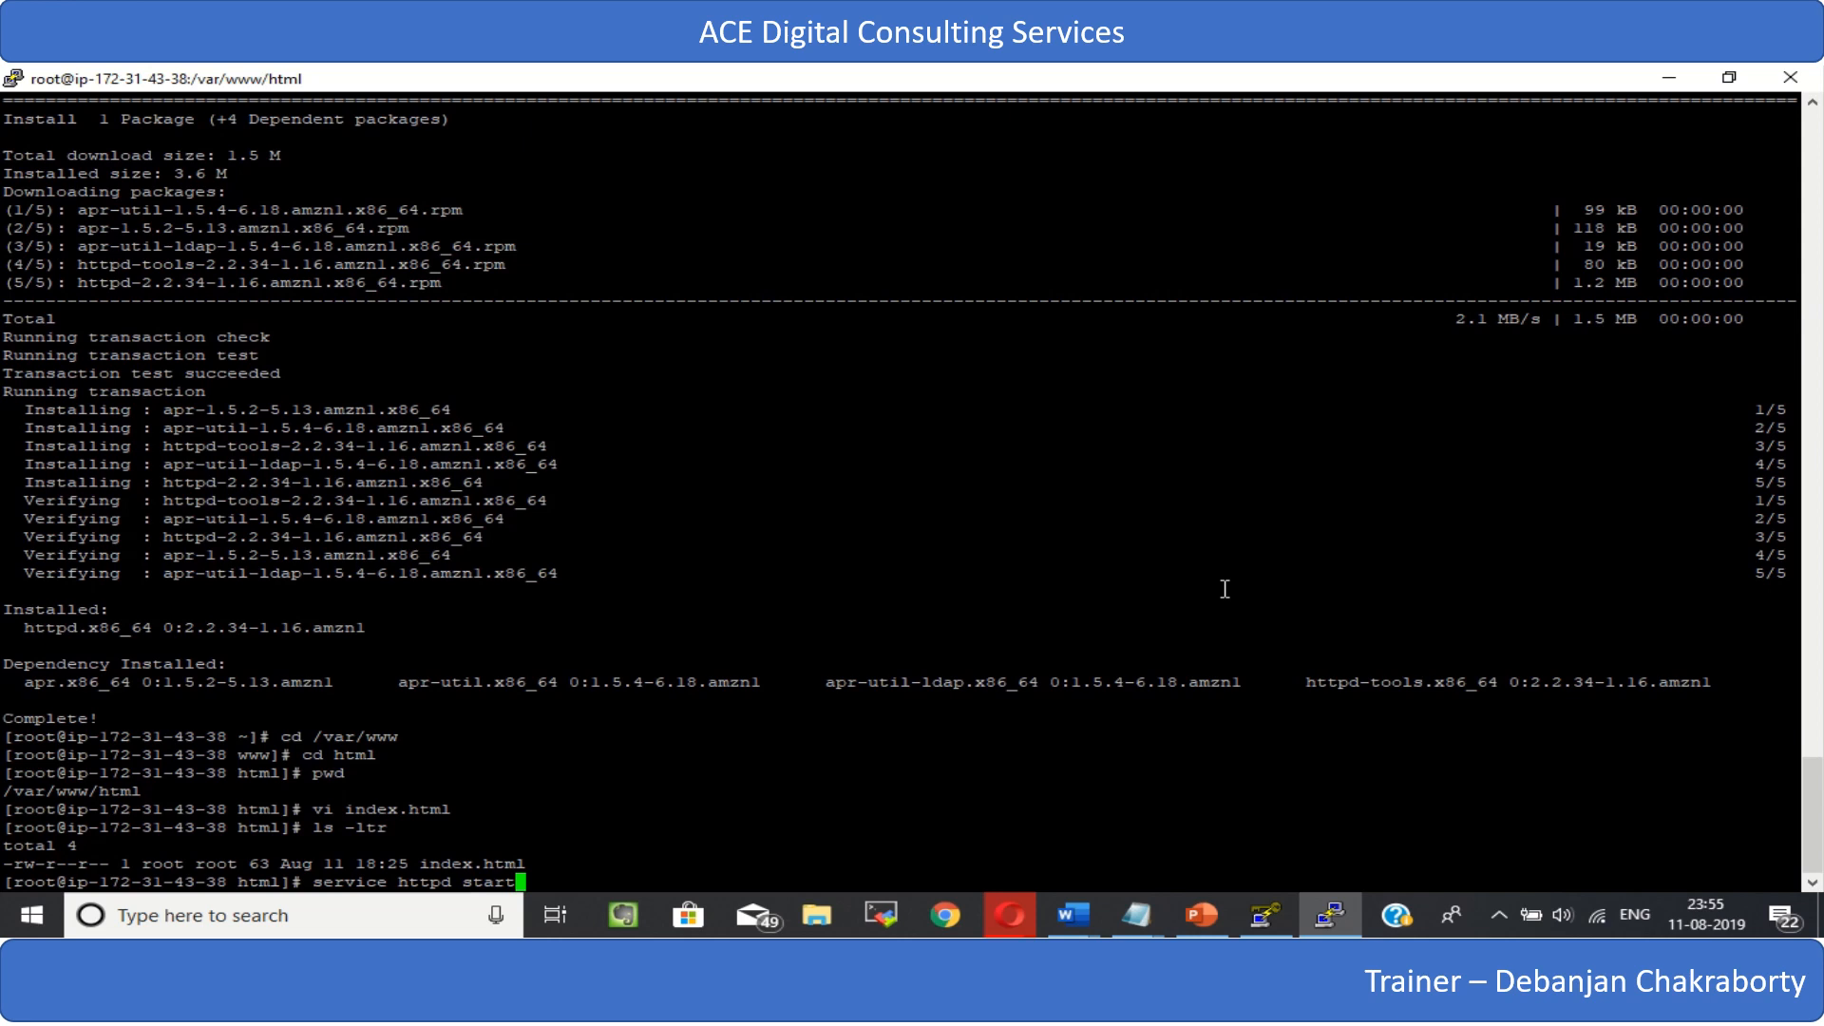
{"action": "key", "text": "Return"}
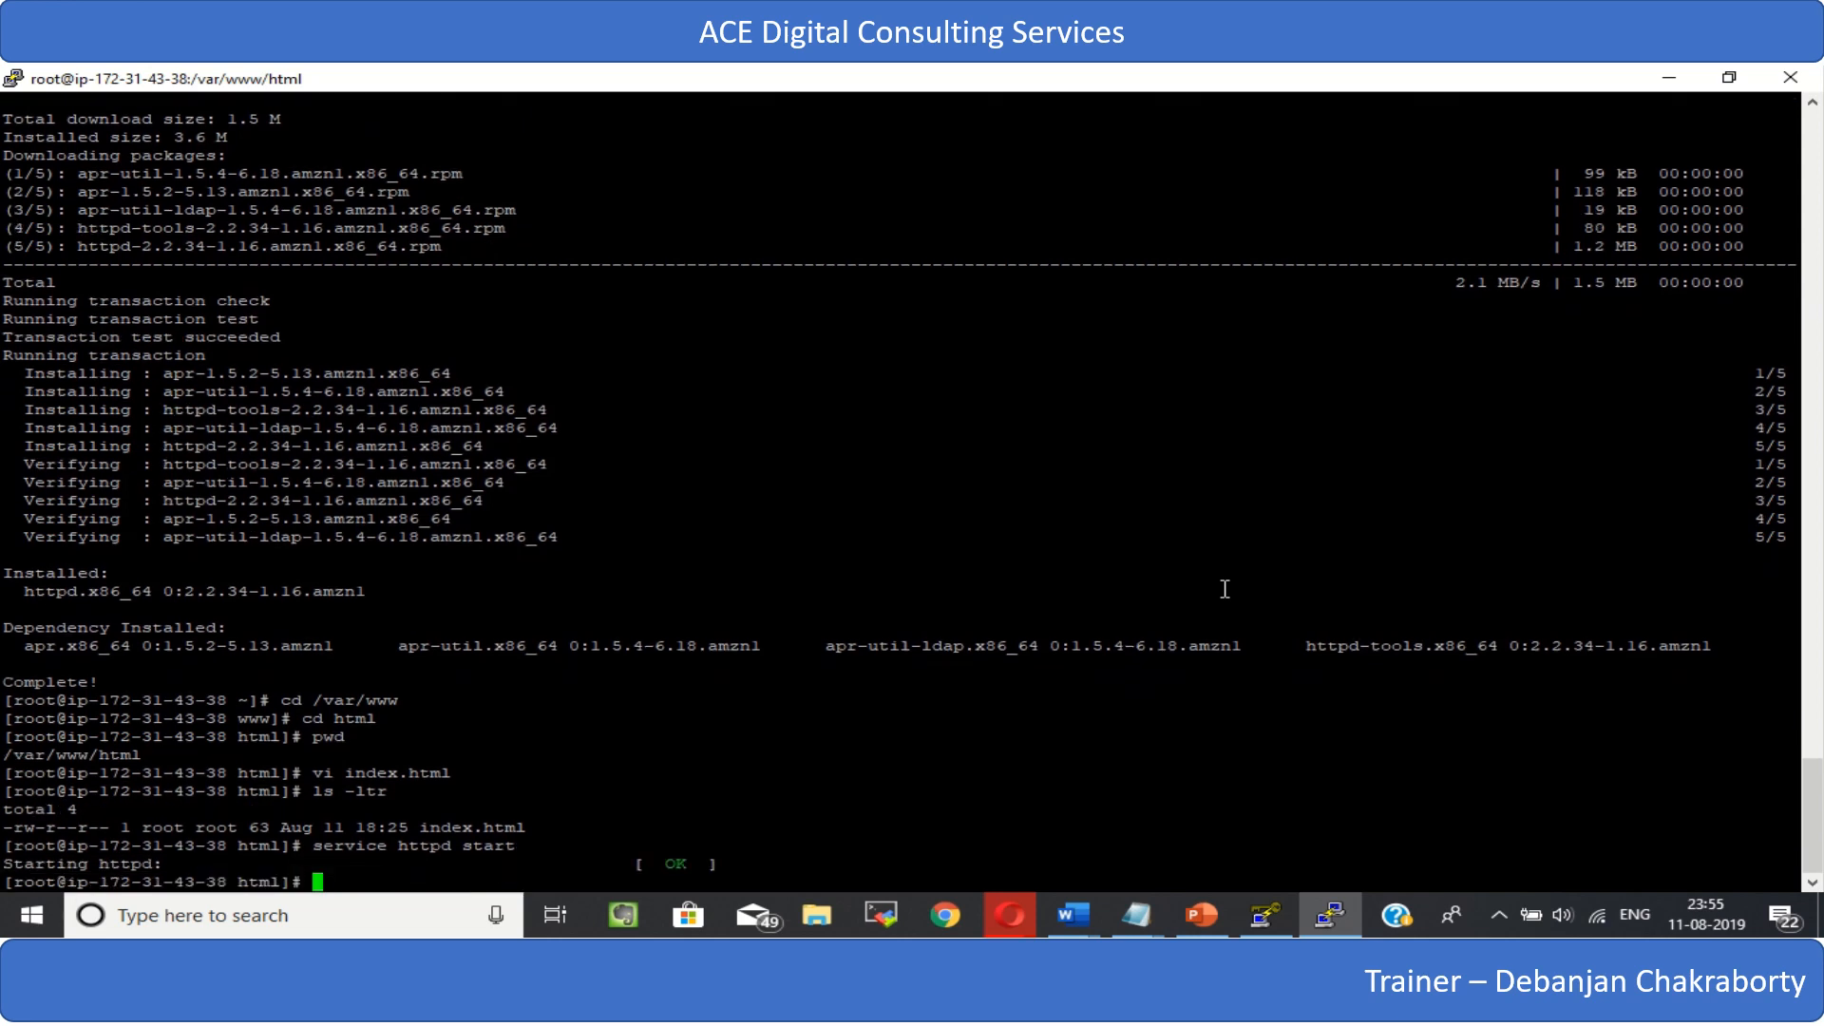
{"action": "type", "text": "chkco"}
{"action": "type", "text": "nfi"}
{"action": "key", "text": "Return"}
{"action": "key", "text": "Return"}
{"action": "key", "text": "Return"}
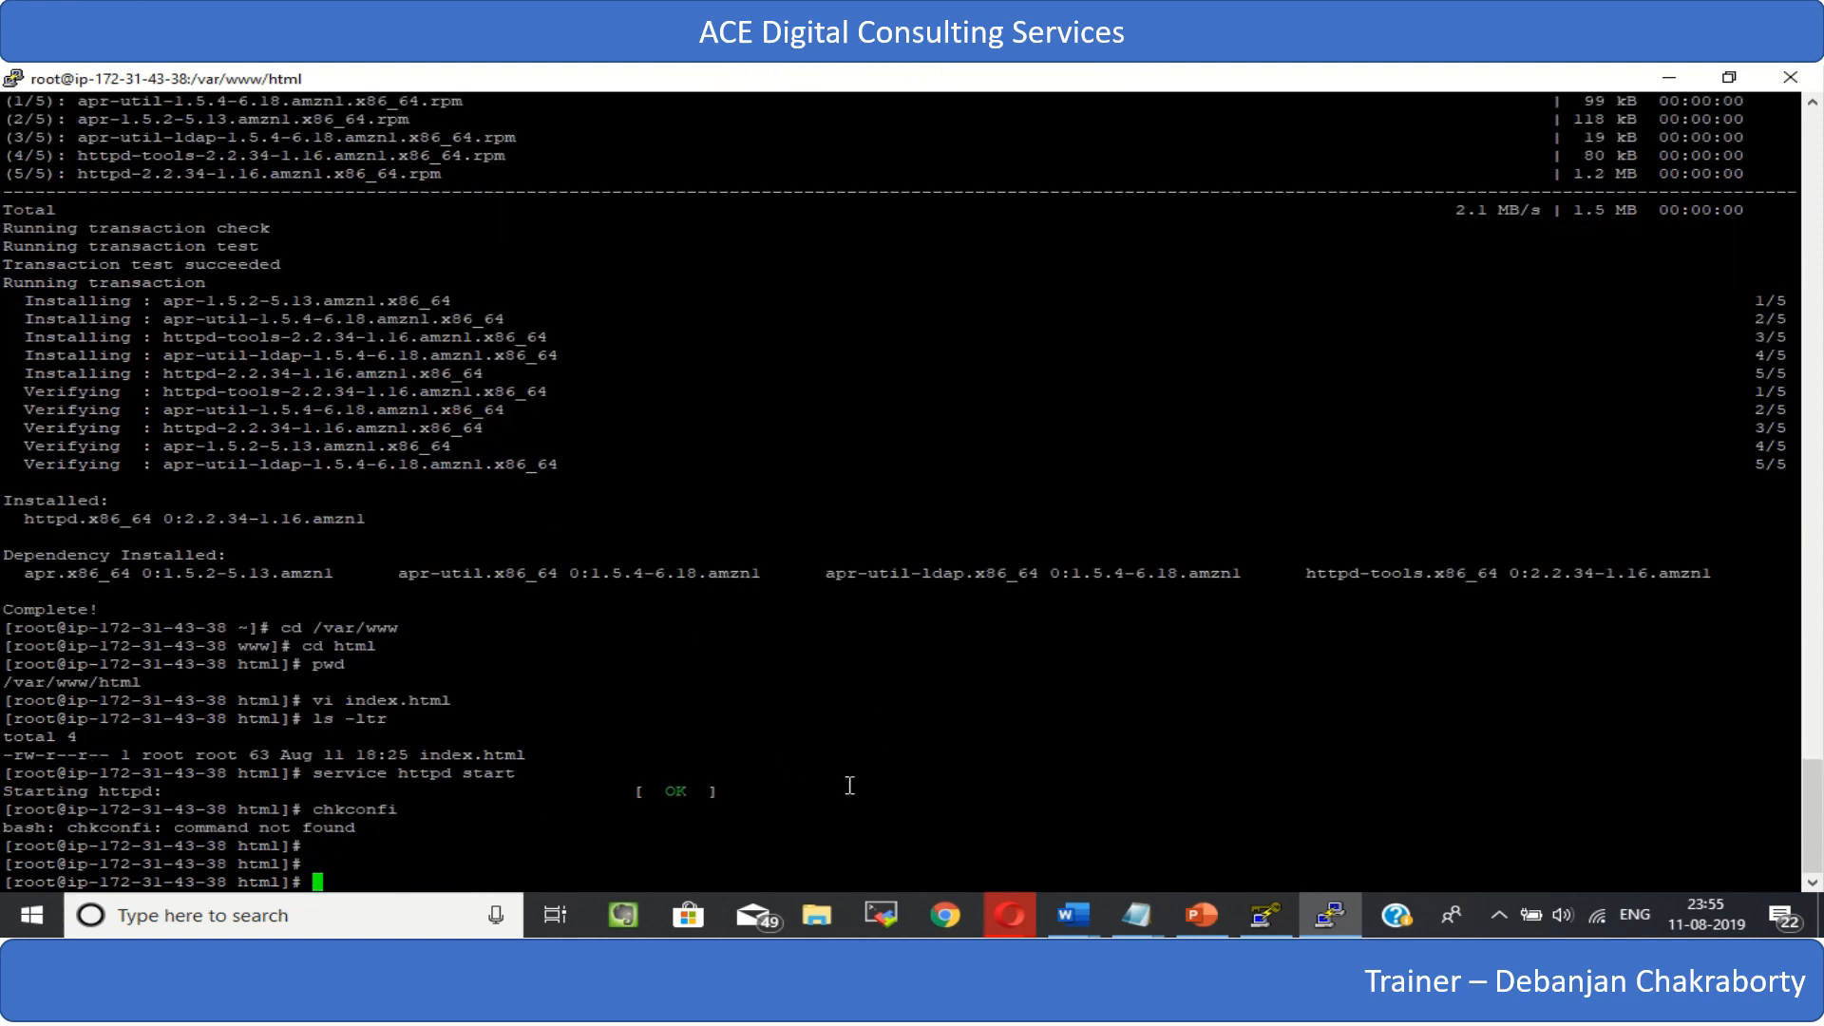
- Run chkconfig on and list the html directory again with ls -ltr
{"action": "type", "text": "chkconfig on"}
{"action": "key", "text": "Return"}
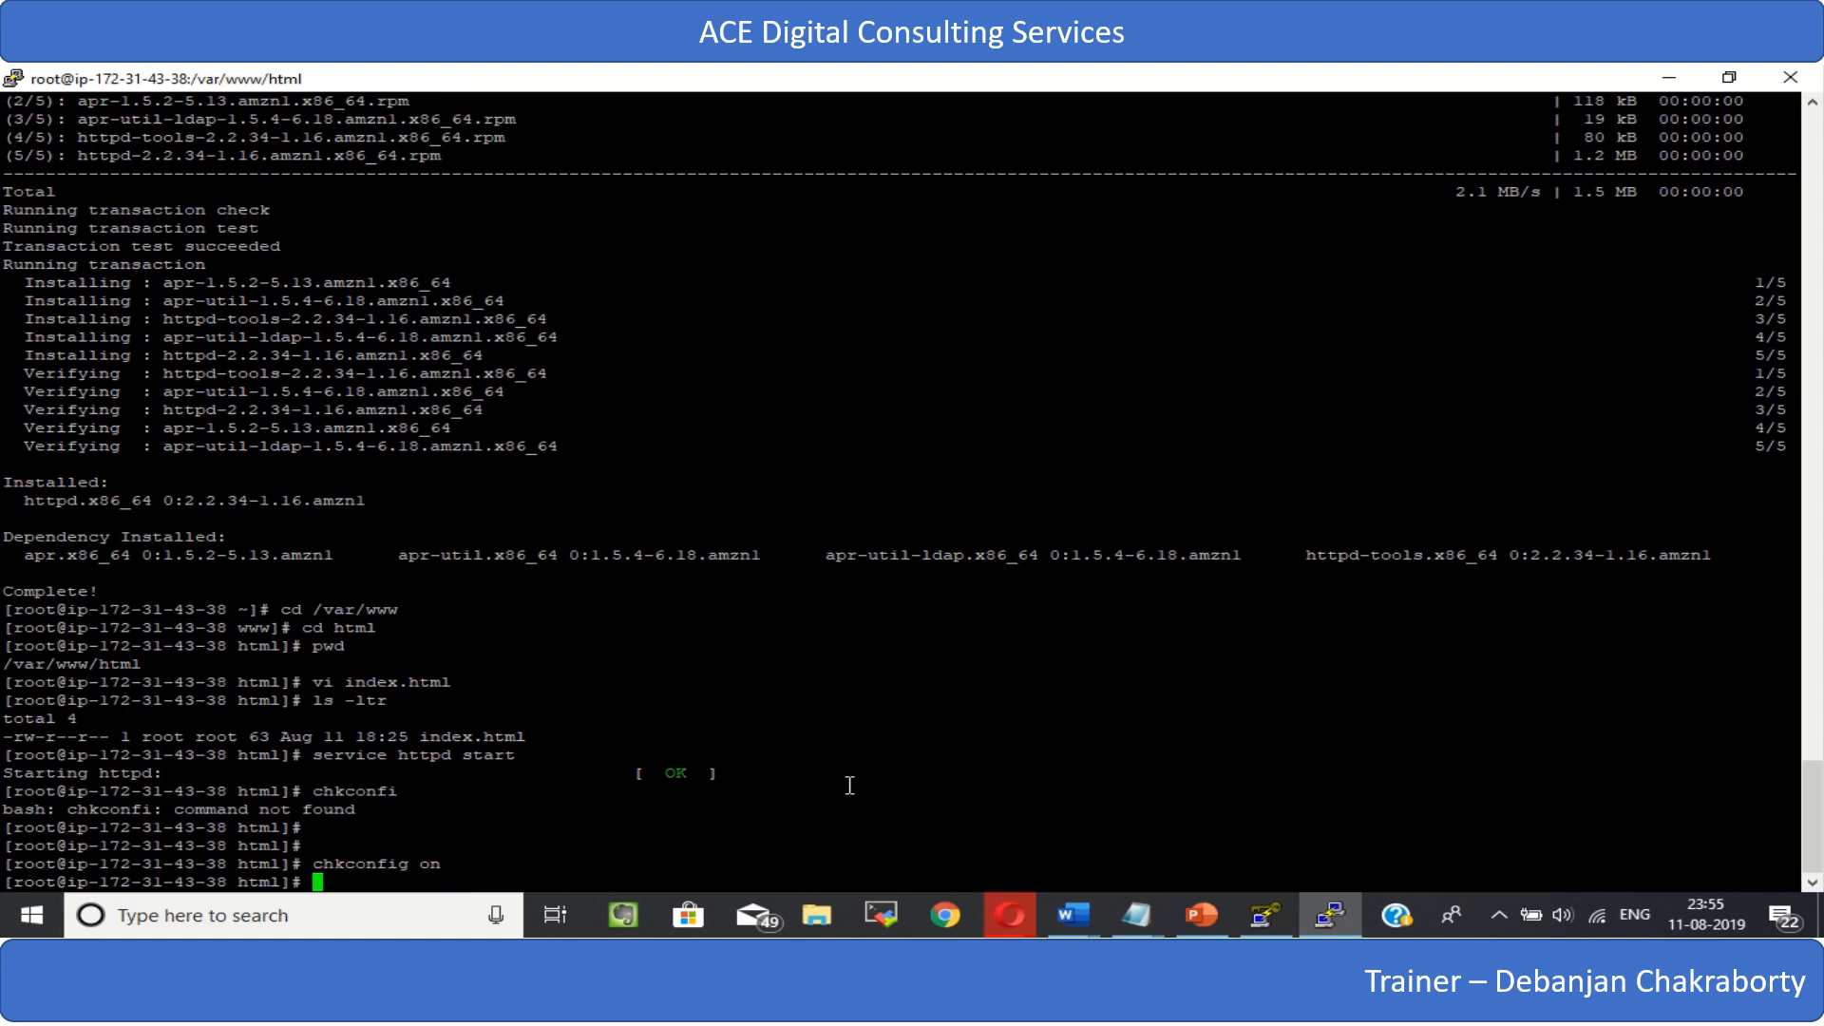
{"action": "type", "text": "ls -ltr"}
{"action": "key", "text": "Return"}
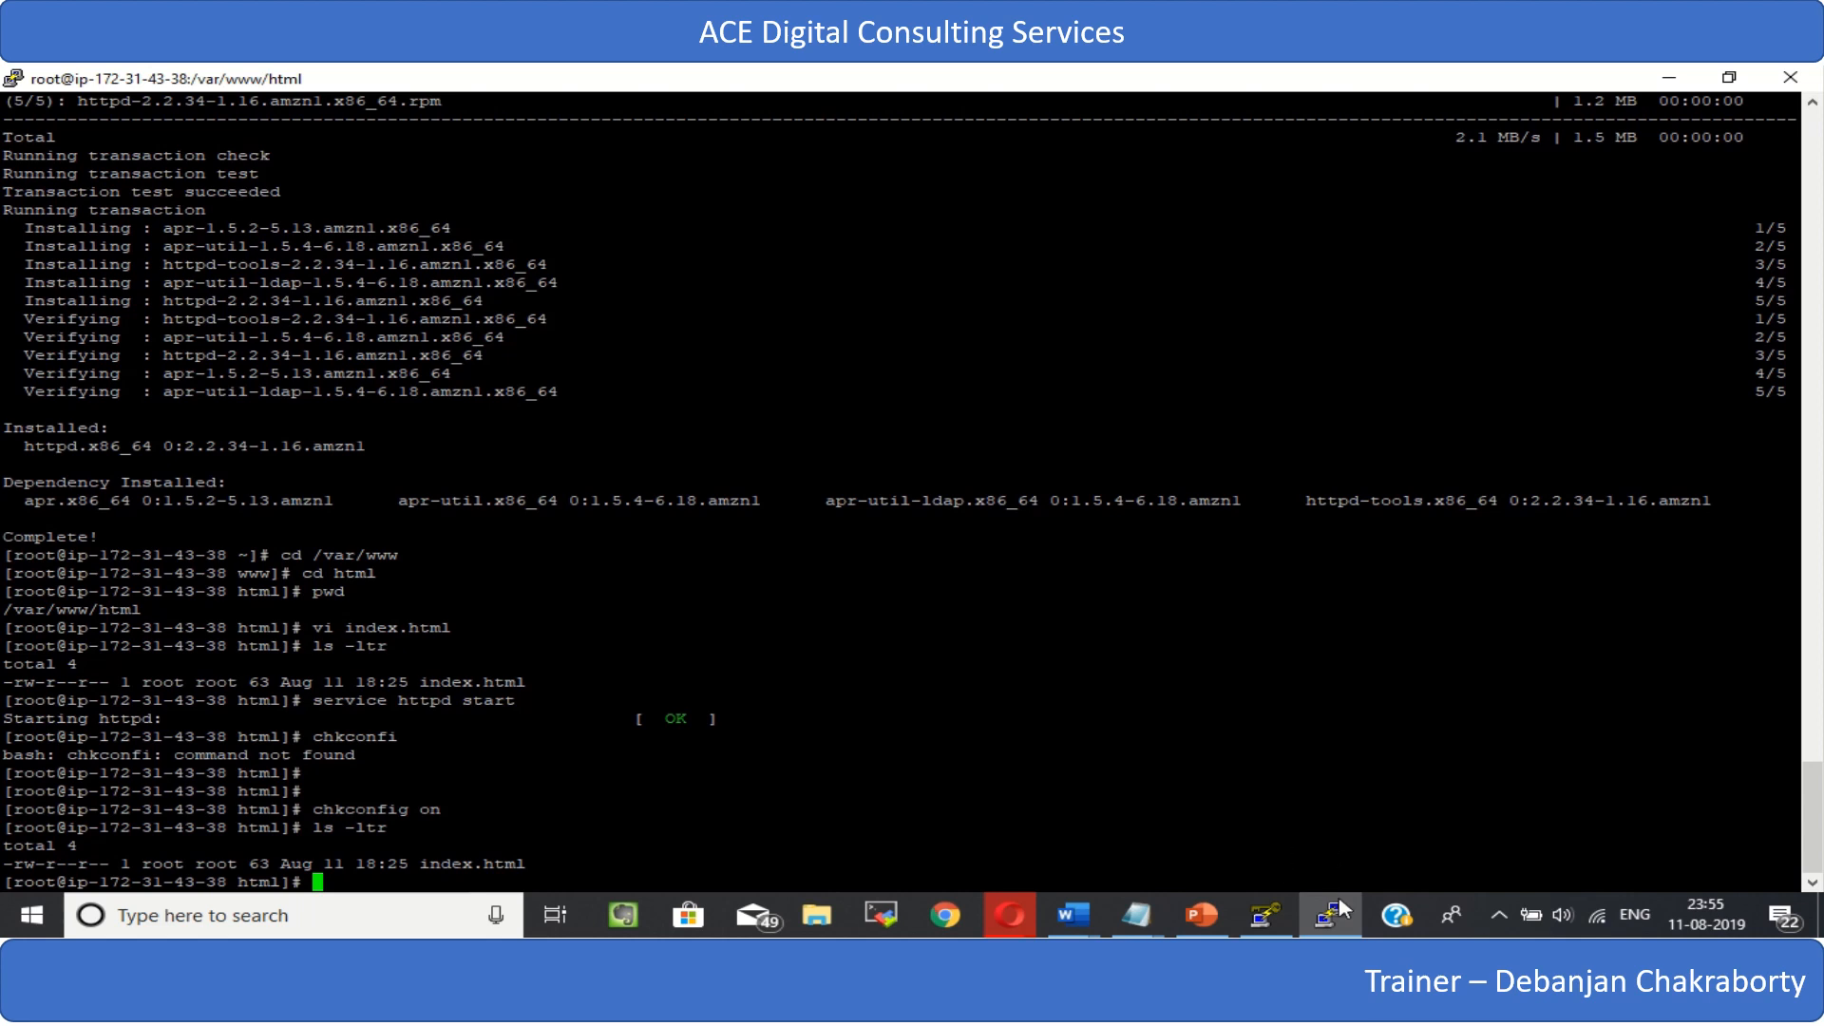
- Switch to the EC2 Management Console in Opera and copy the instance's IPv4 public IP
{"action": "mouse_move", "coordinate": [1019, 918]}
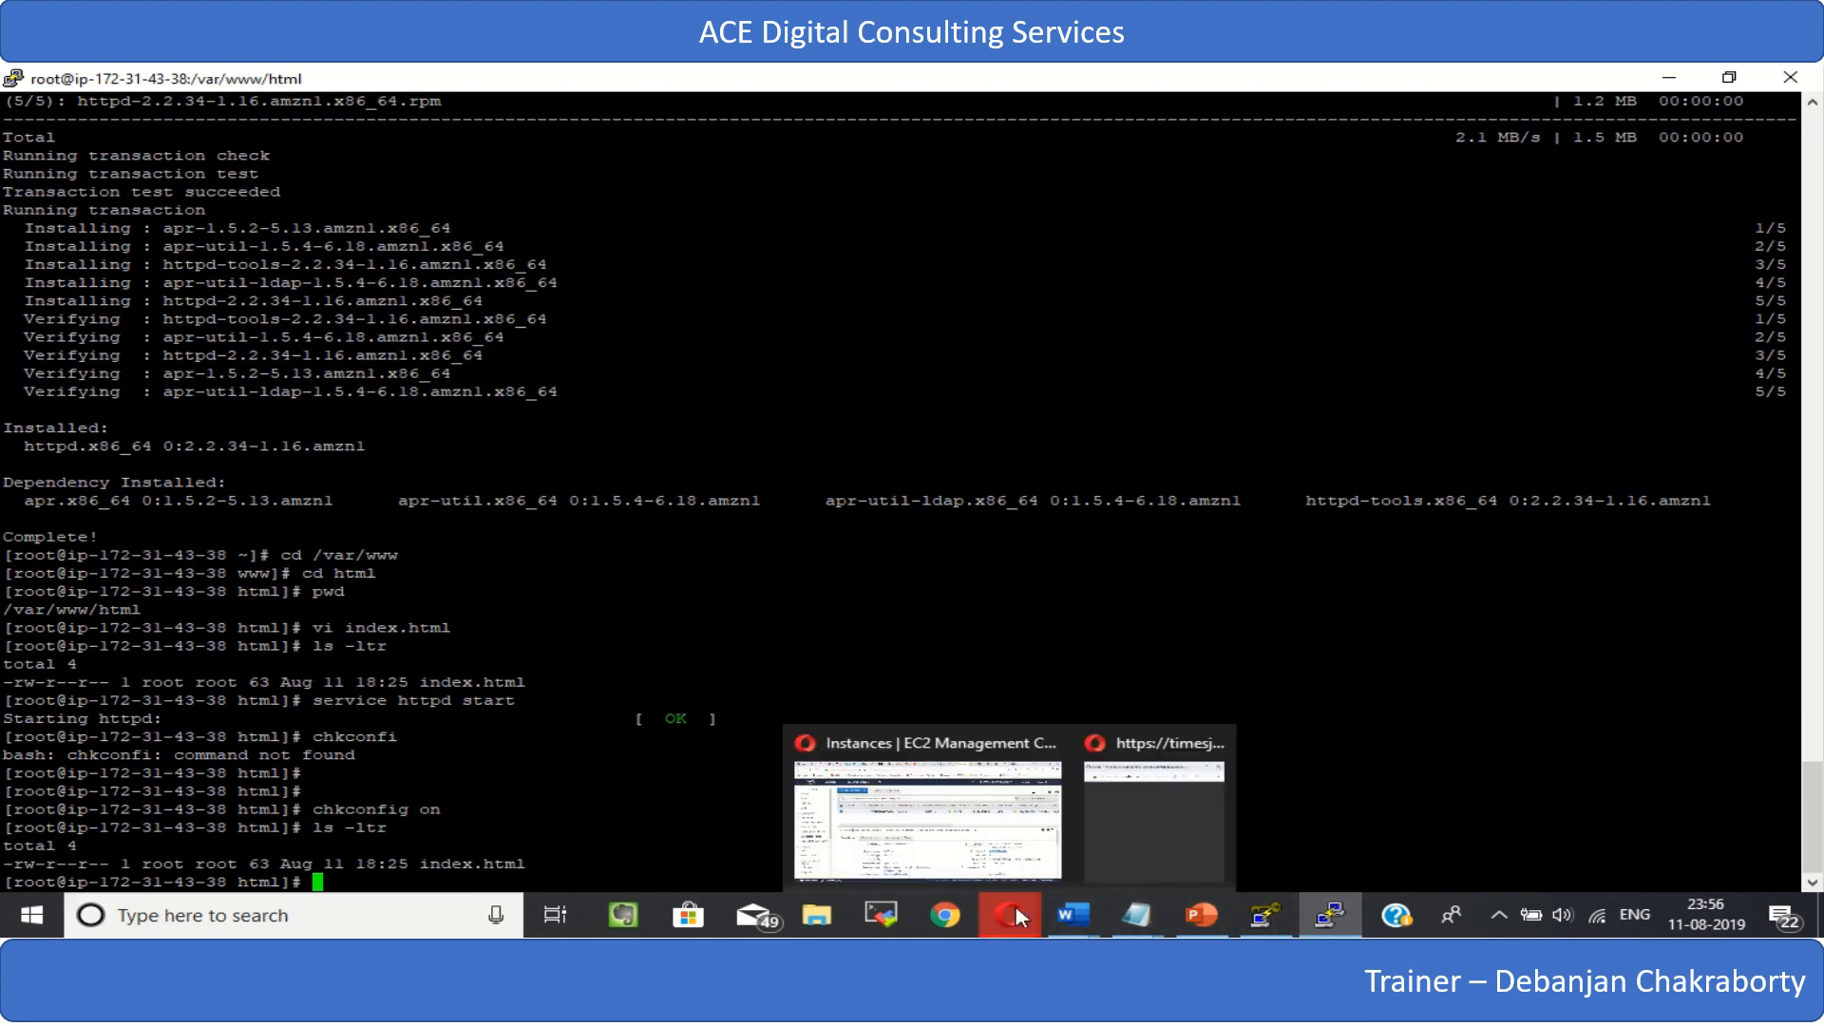
{"action": "left_click", "coordinate": [974, 852]}
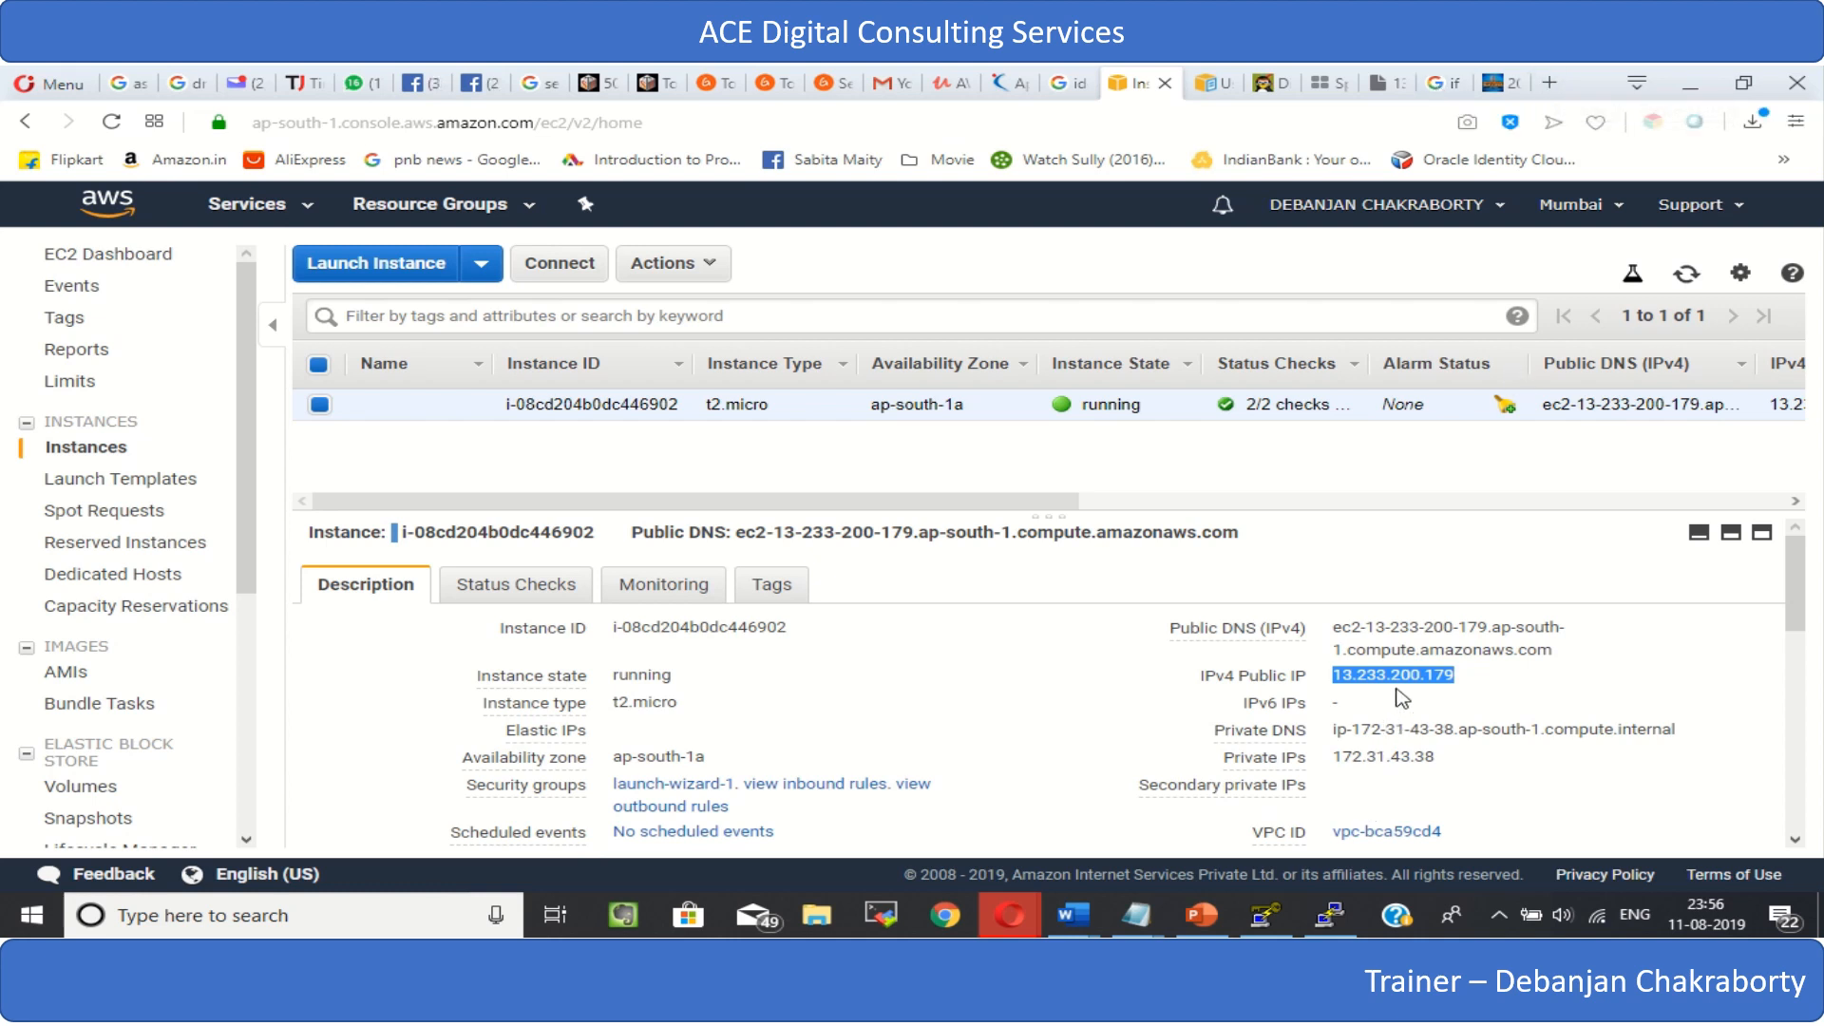
{"action": "left_click", "coordinate": [1339, 677]}
{"action": "left_click_drag", "start_coordinate": [1331, 676], "coordinate": [1457, 676]}
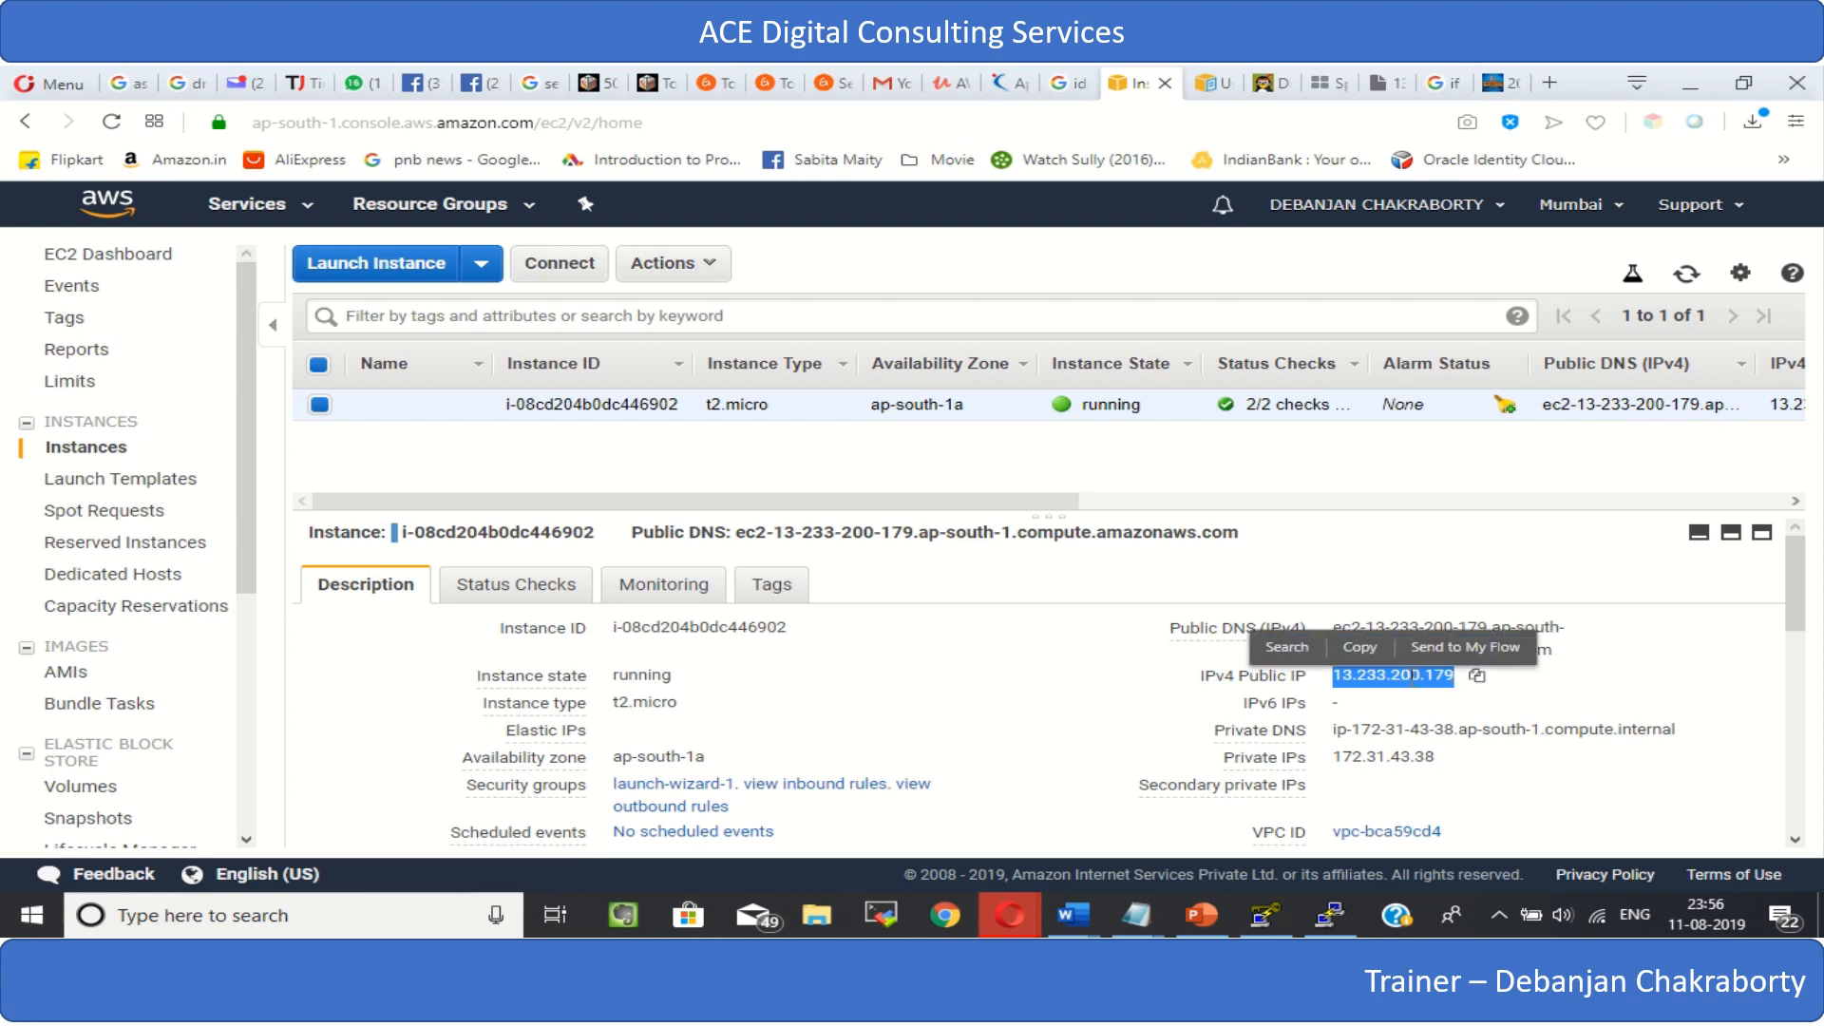
{"action": "left_click", "coordinate": [1359, 647]}
- Open the copied address 13.233.200.179 in a new browser tab to load the web page
{"action": "left_click", "coordinate": [1552, 81]}
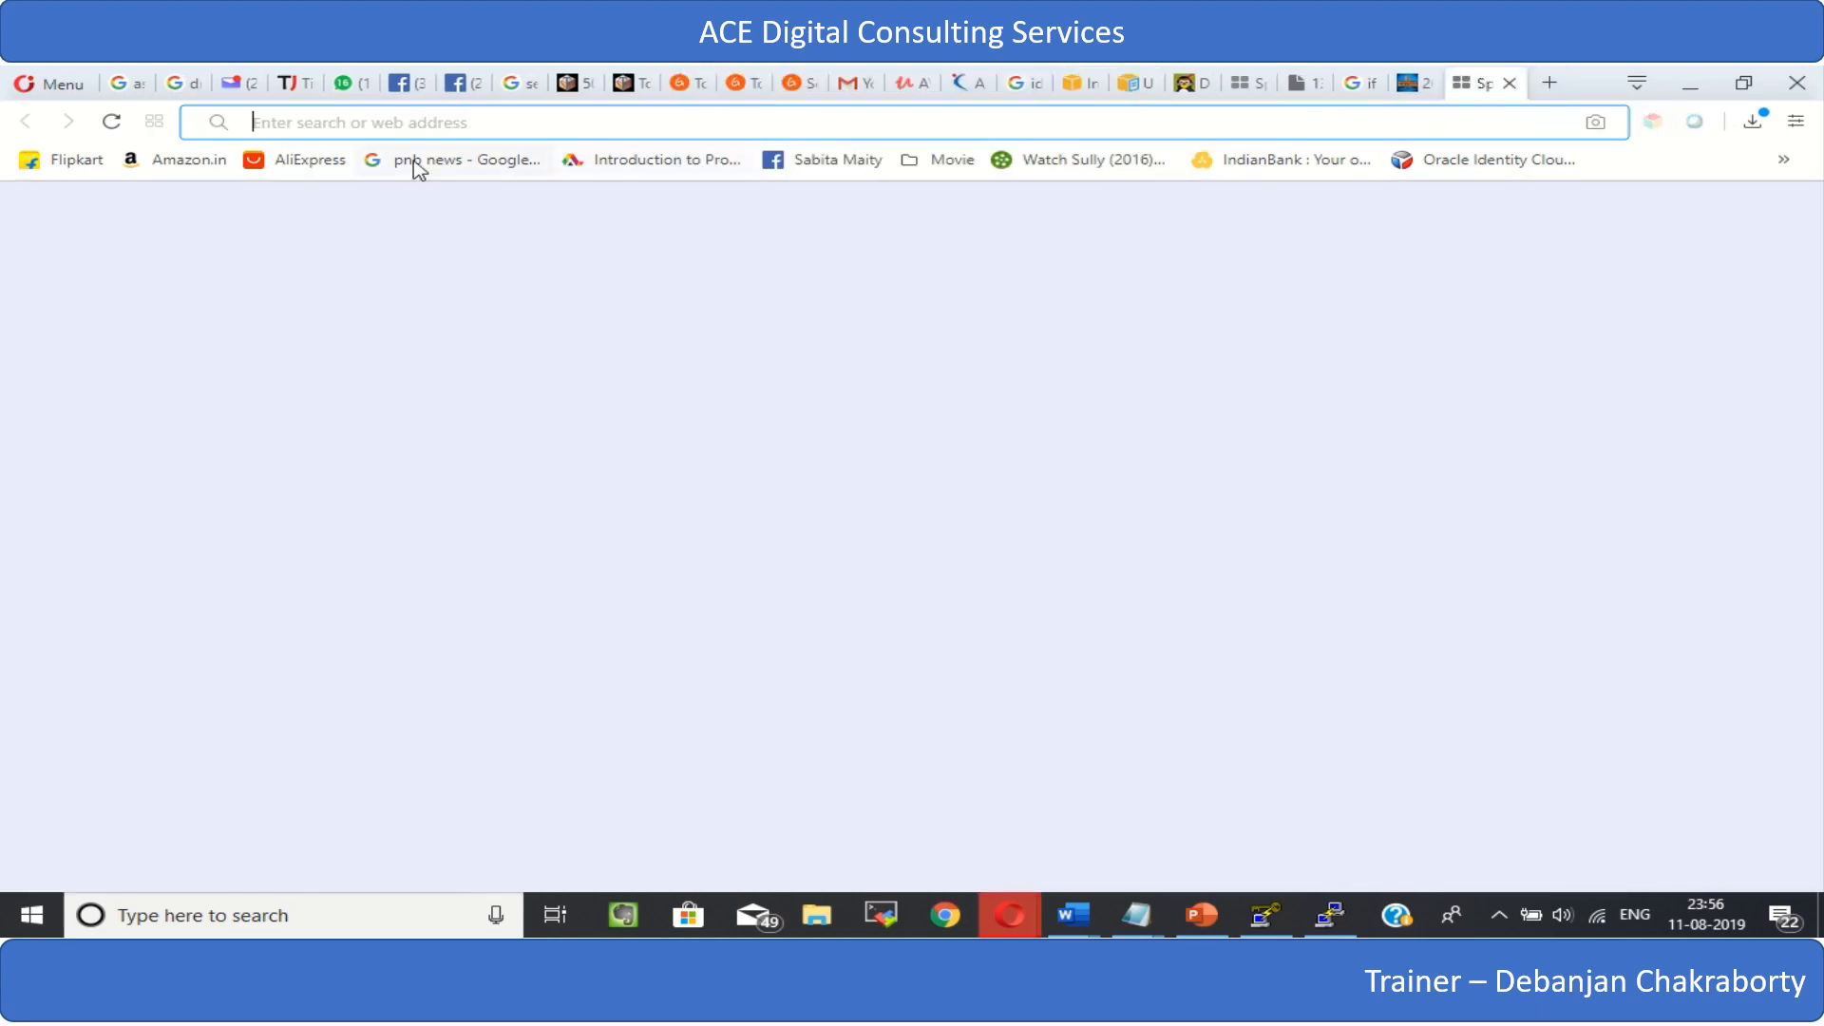
{"action": "right_click", "coordinate": [293, 121]}
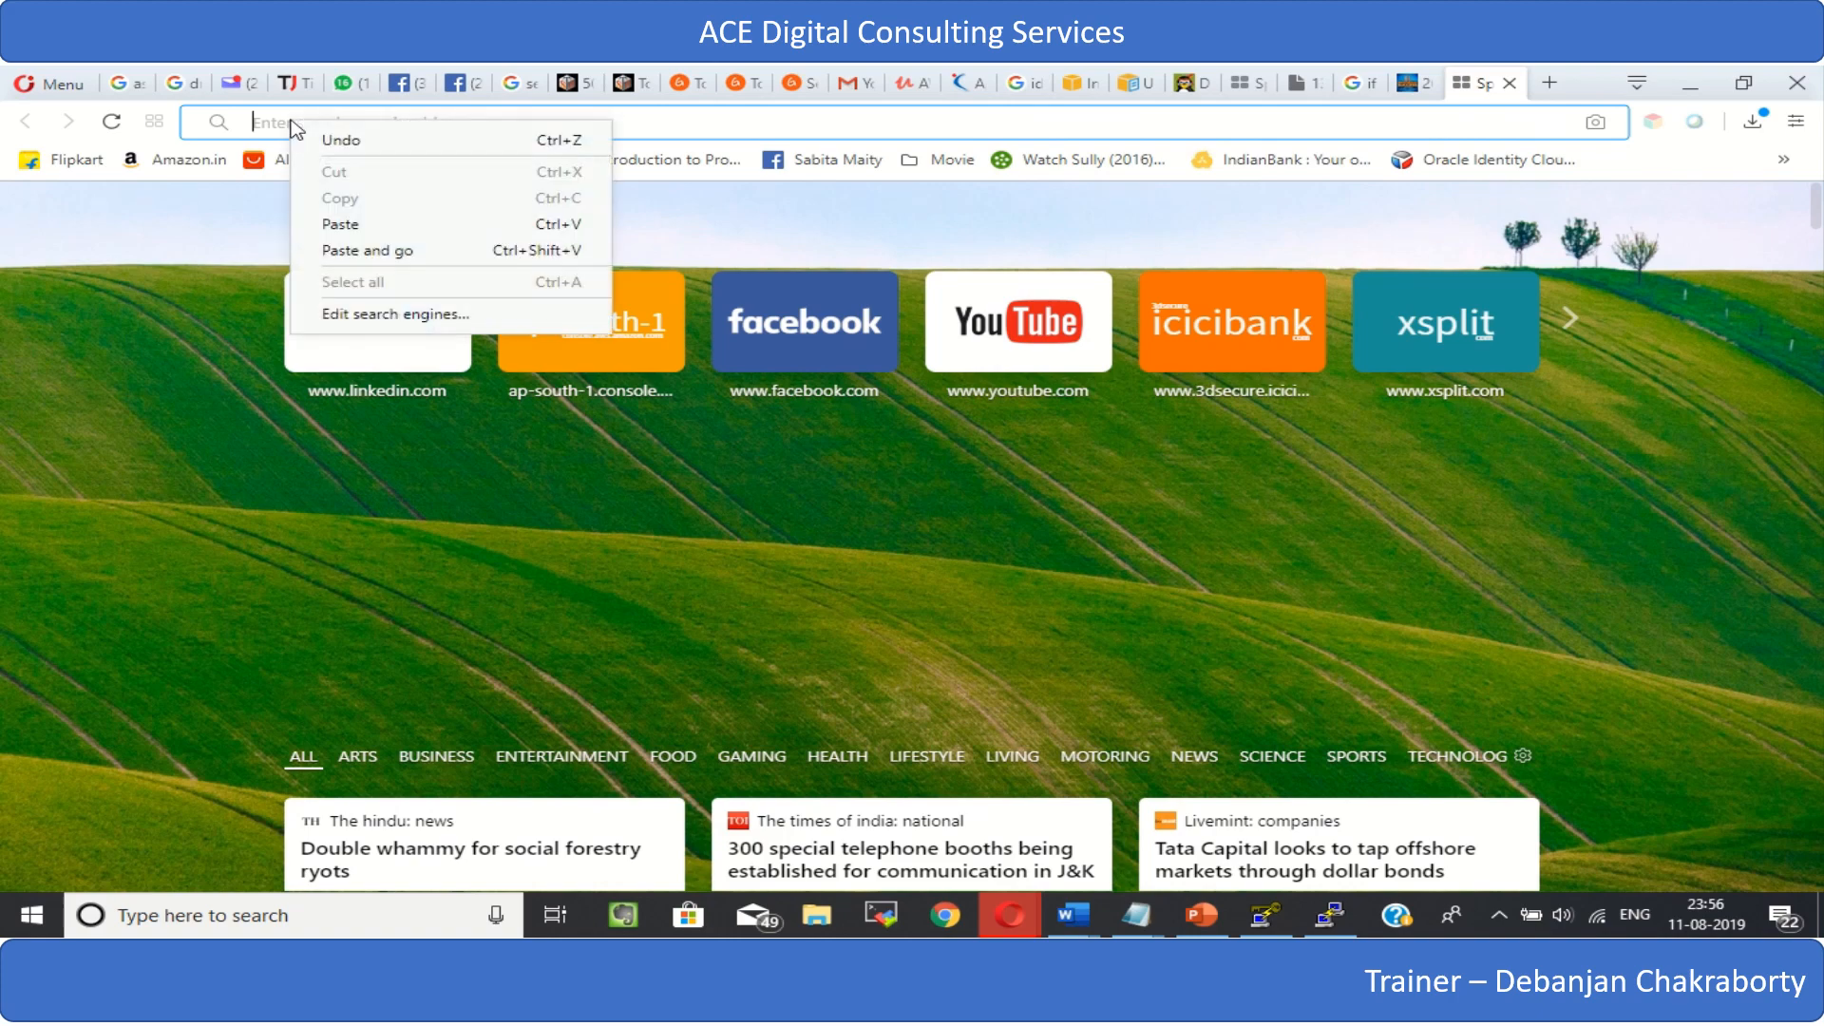
{"action": "left_click", "coordinate": [340, 225]}
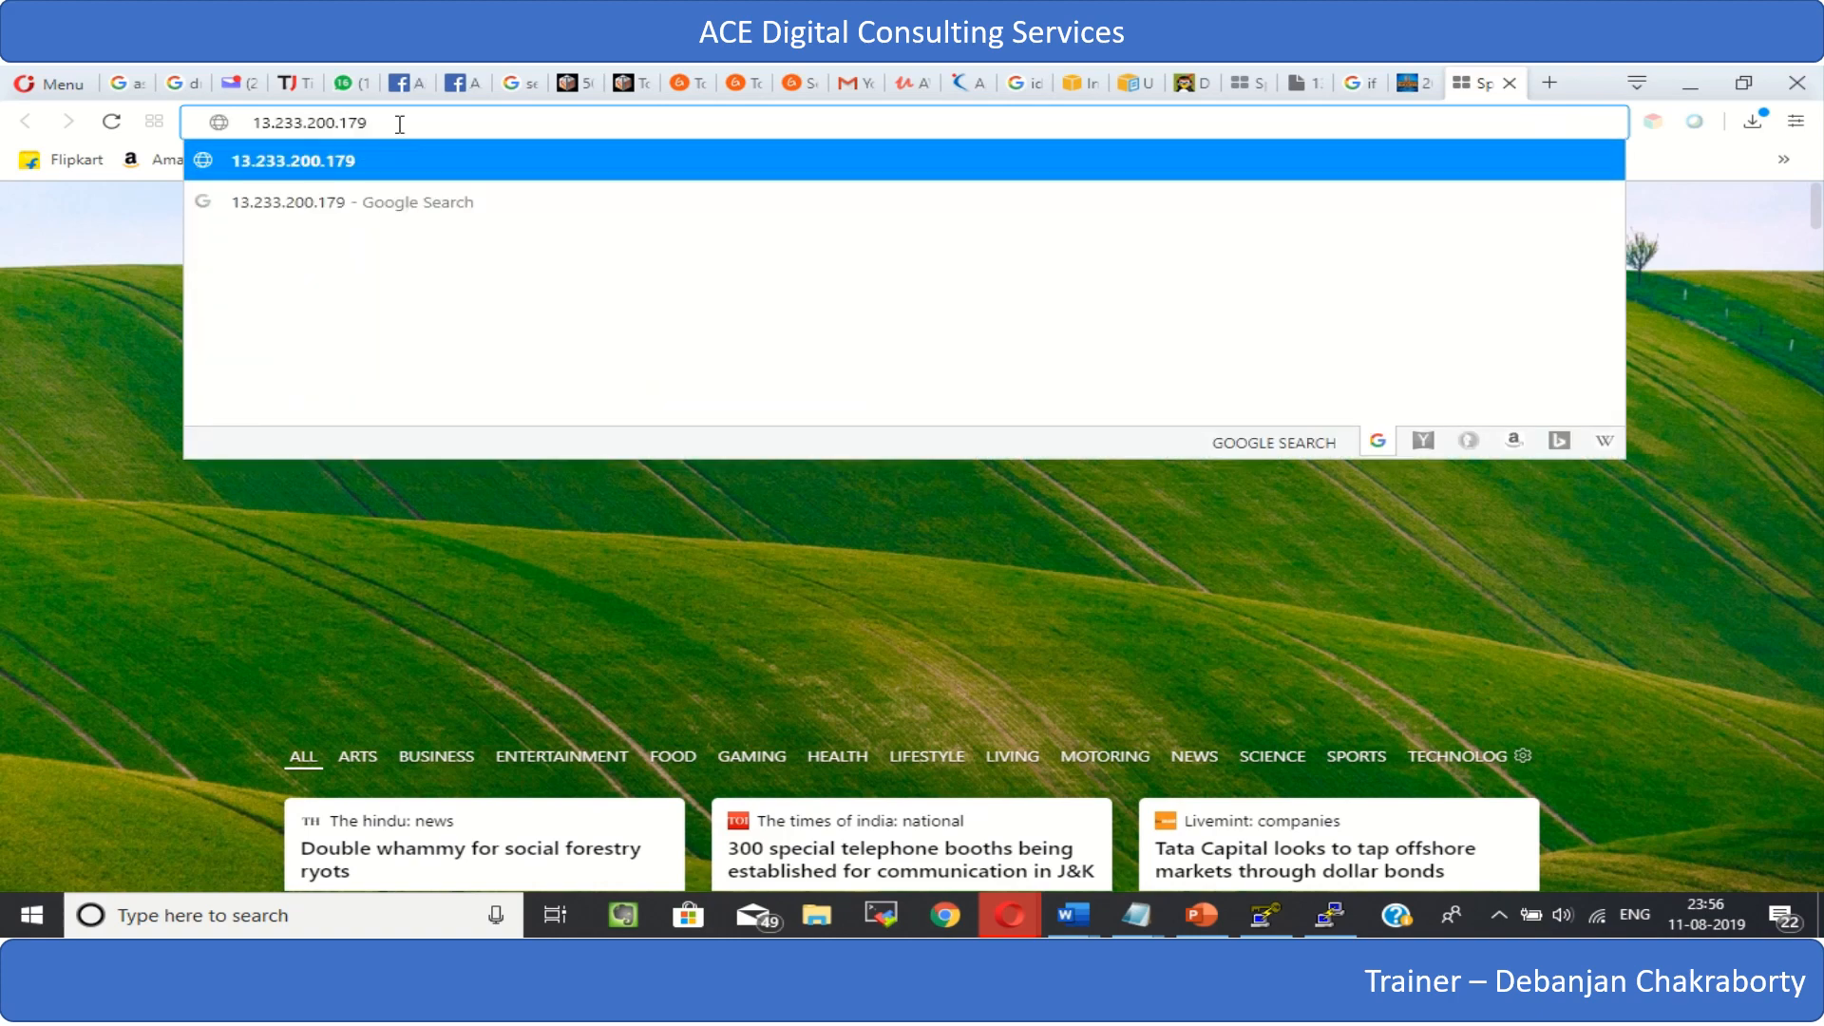
{"action": "key", "text": "Return"}
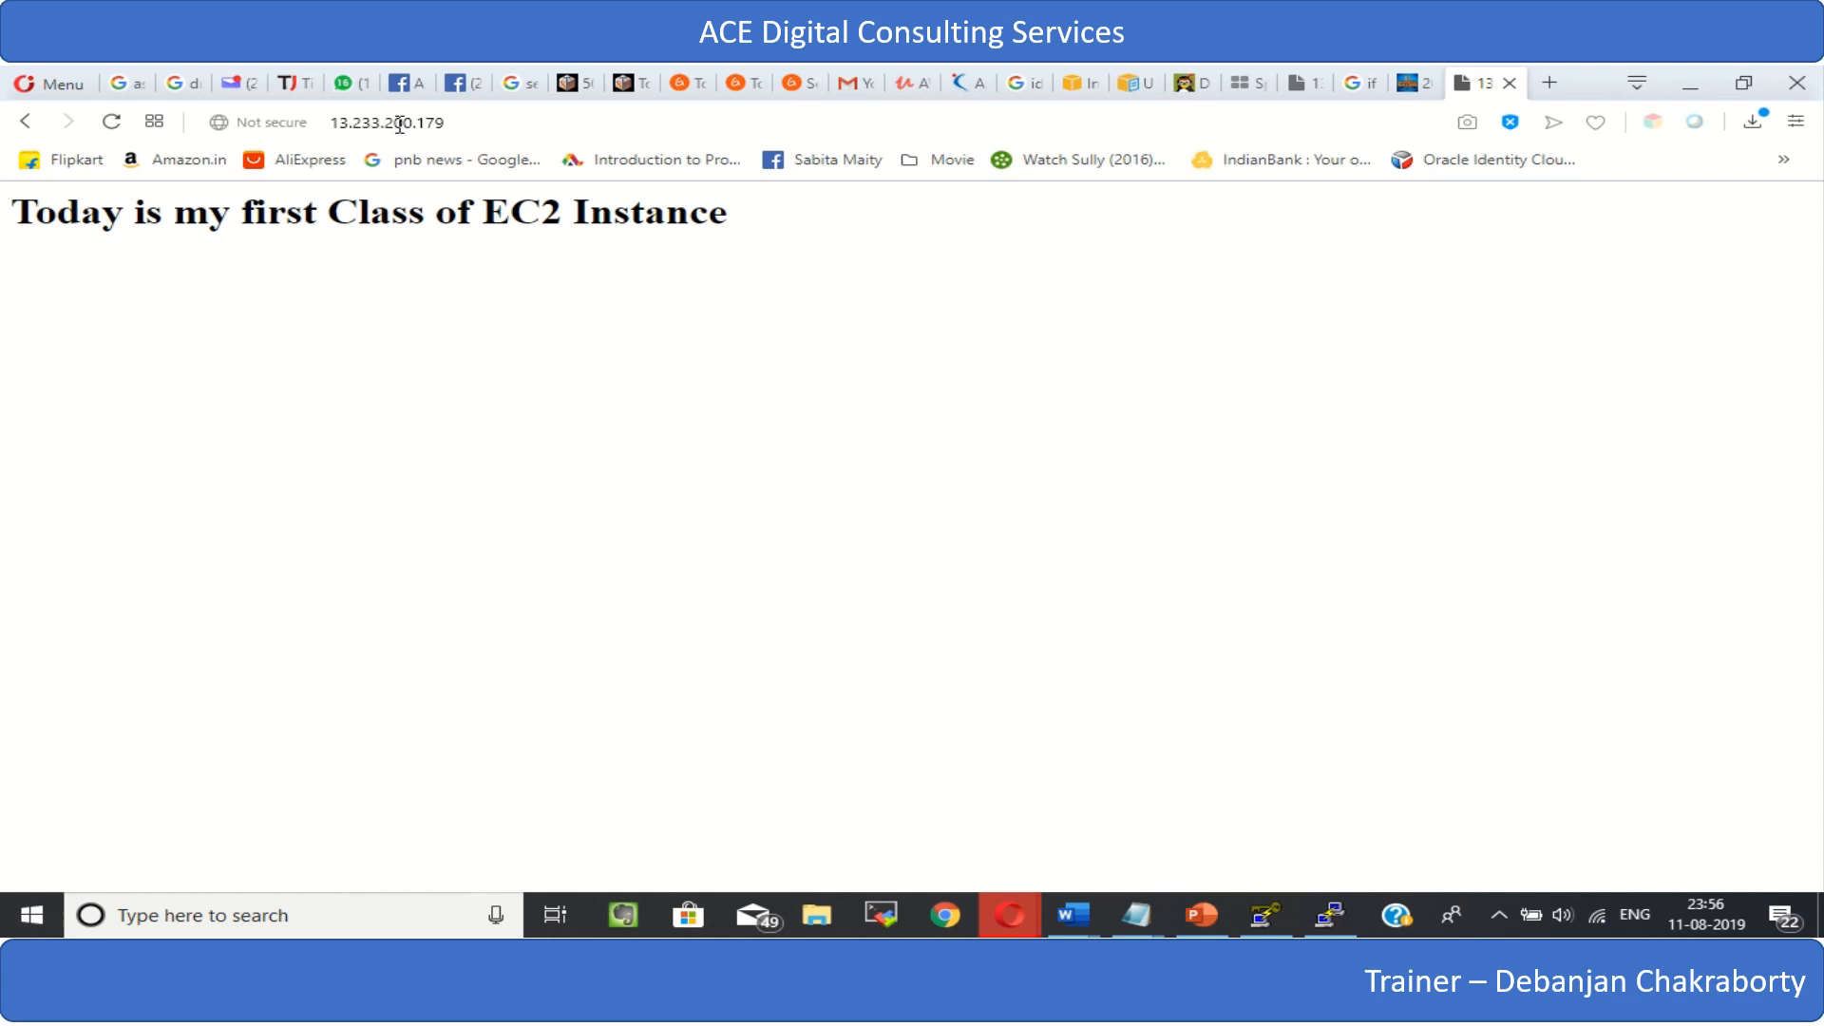
{"action": "mouse_move", "coordinate": [707, 69]}
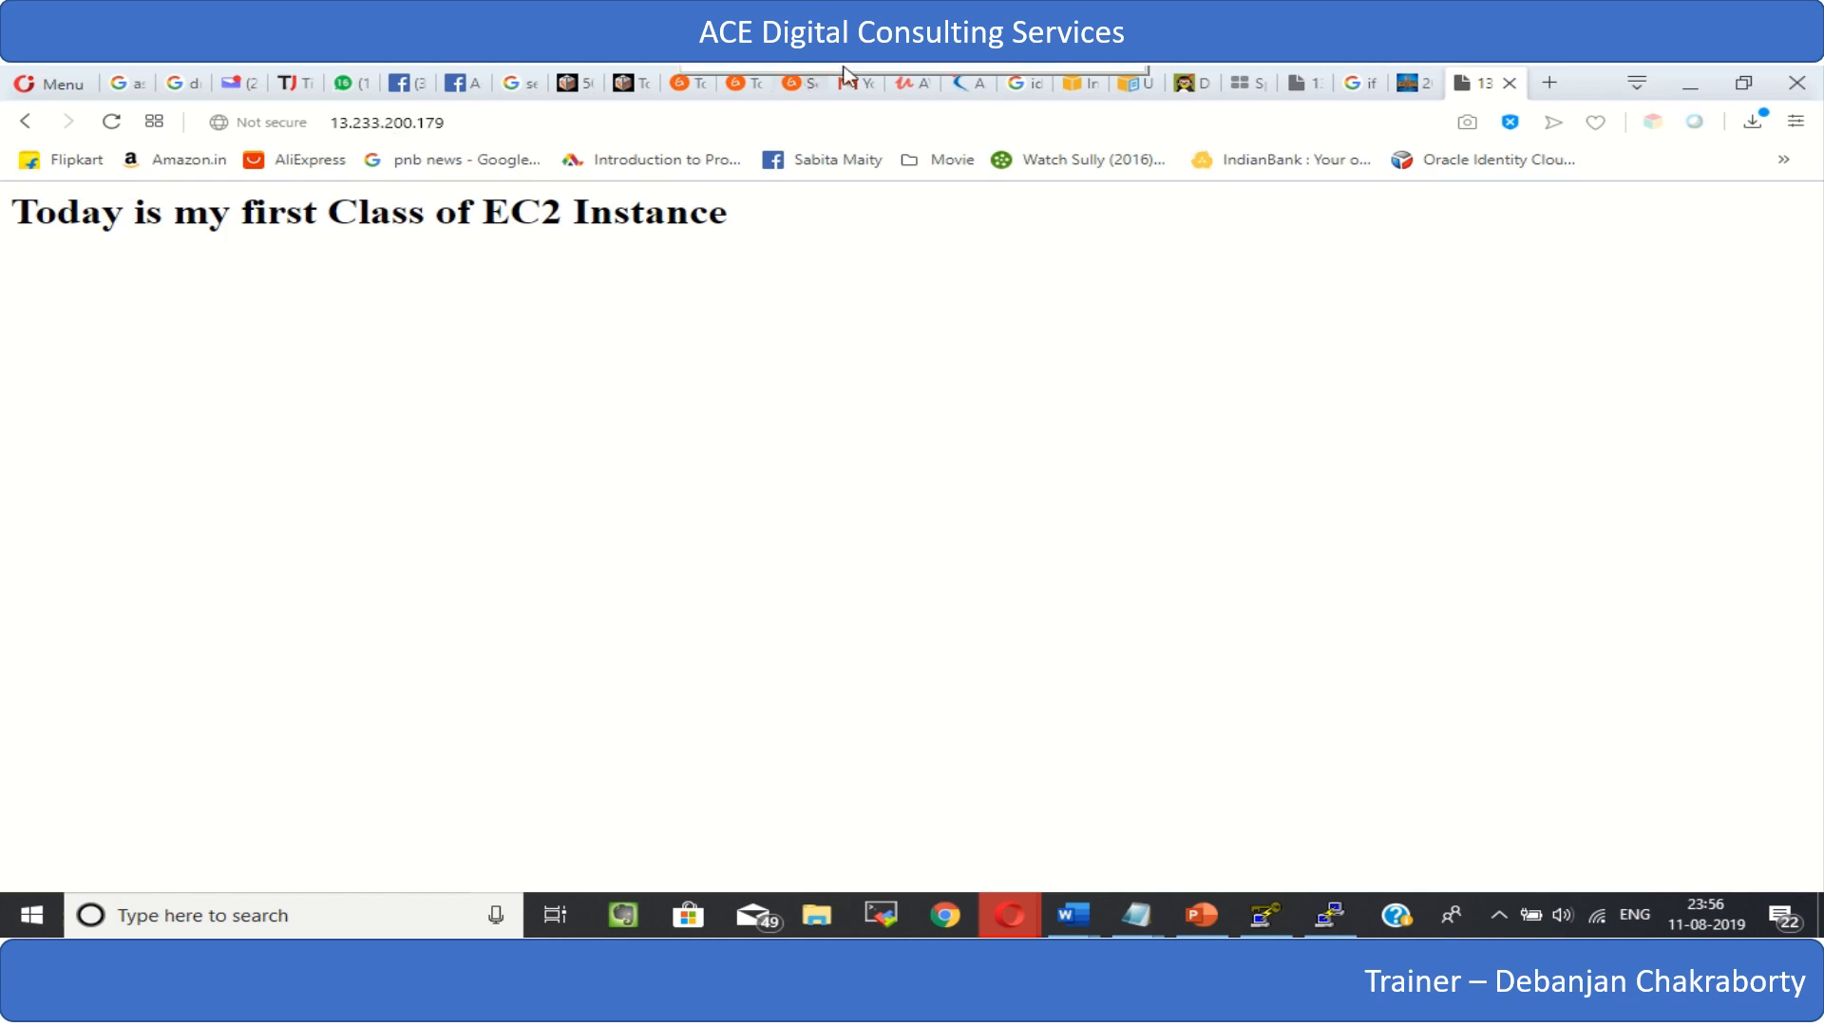
{"action": "left_click", "coordinate": [743, 131]}
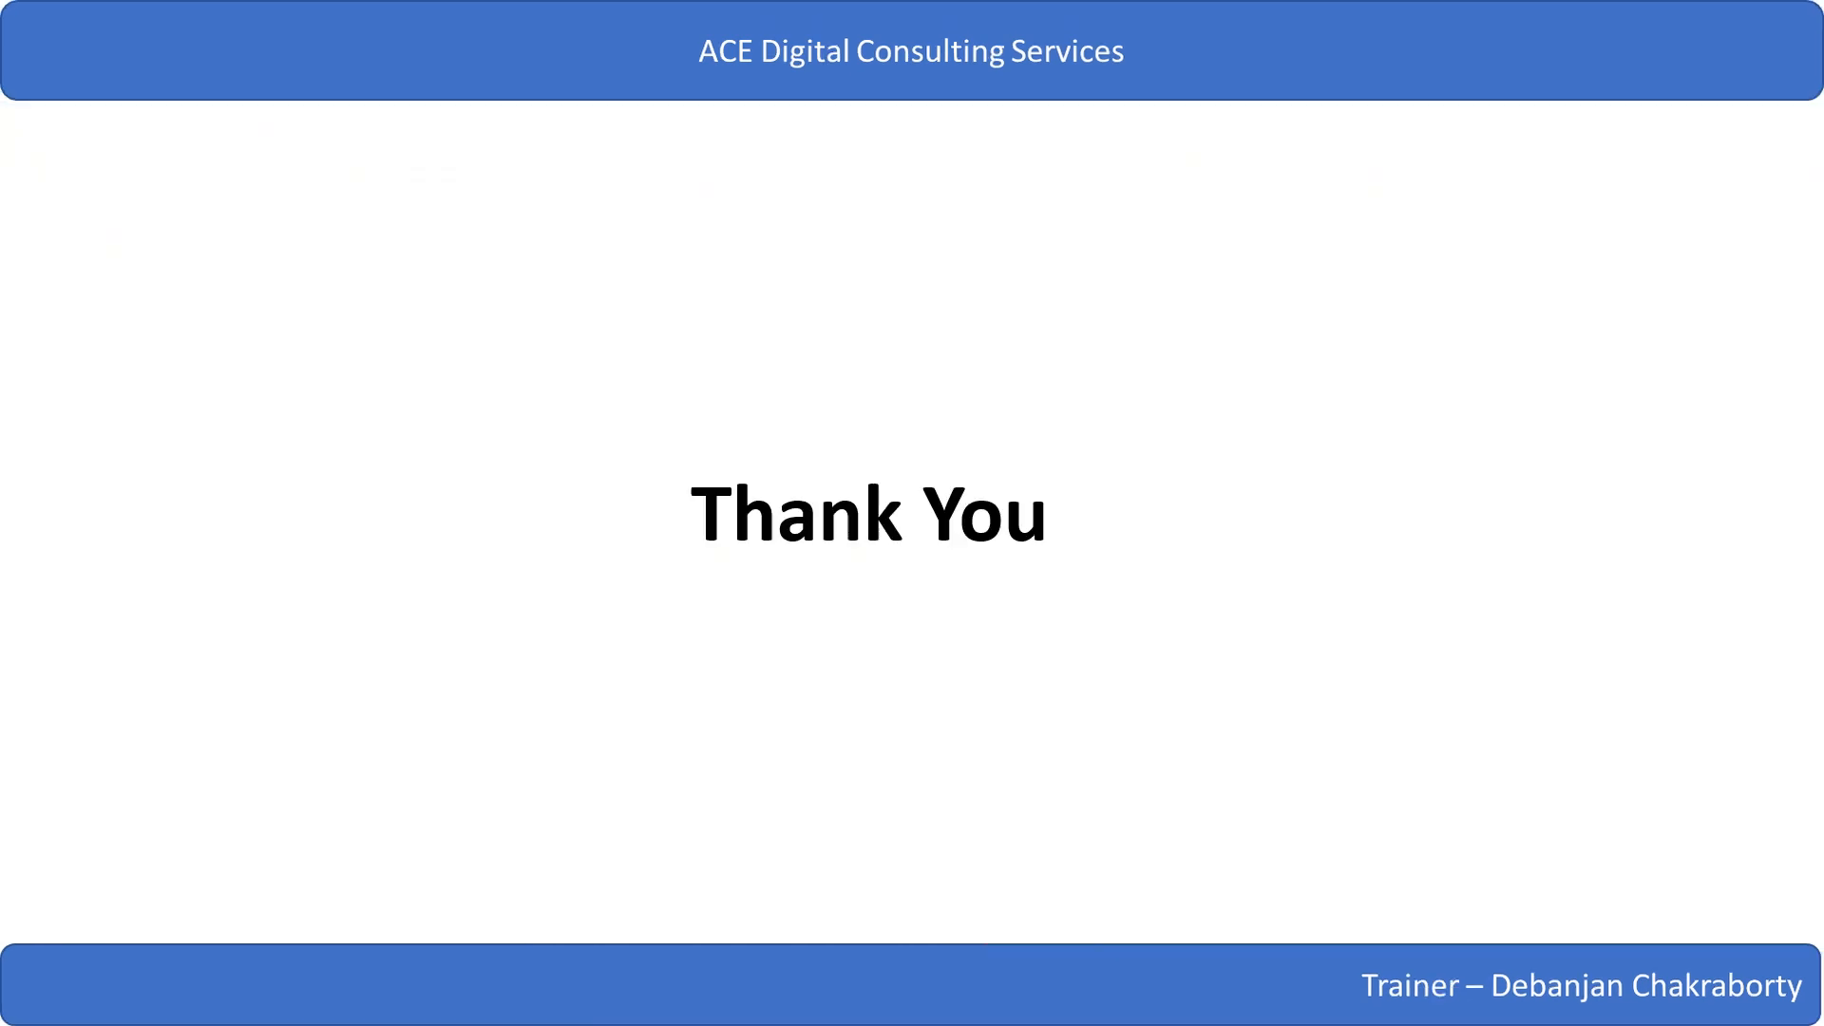